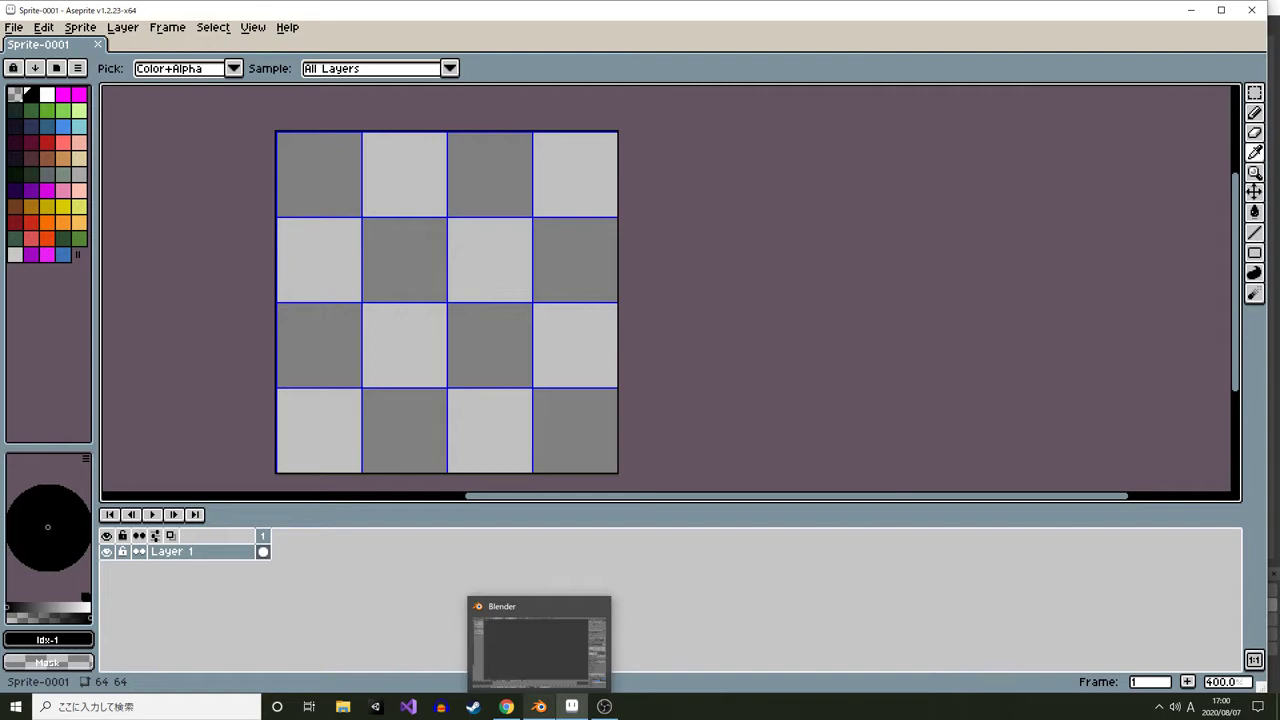
key(alt+Tab)
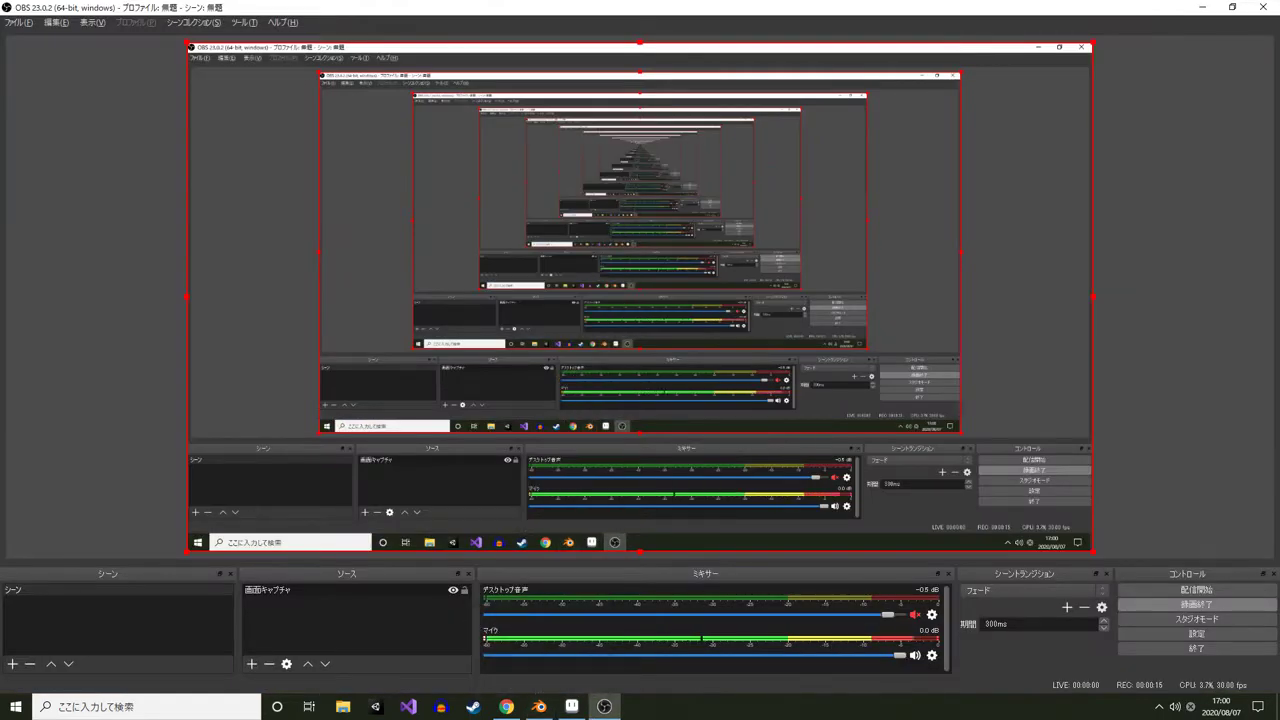
key(alt+Tab)
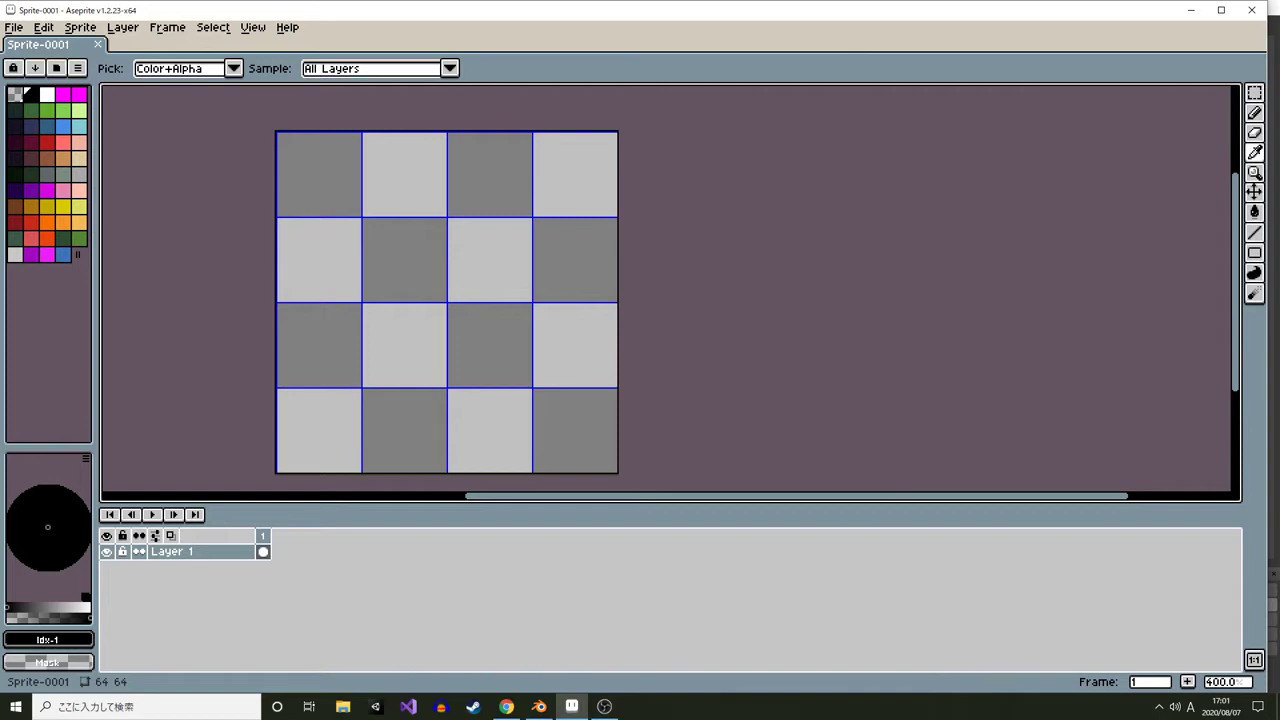
key(b)
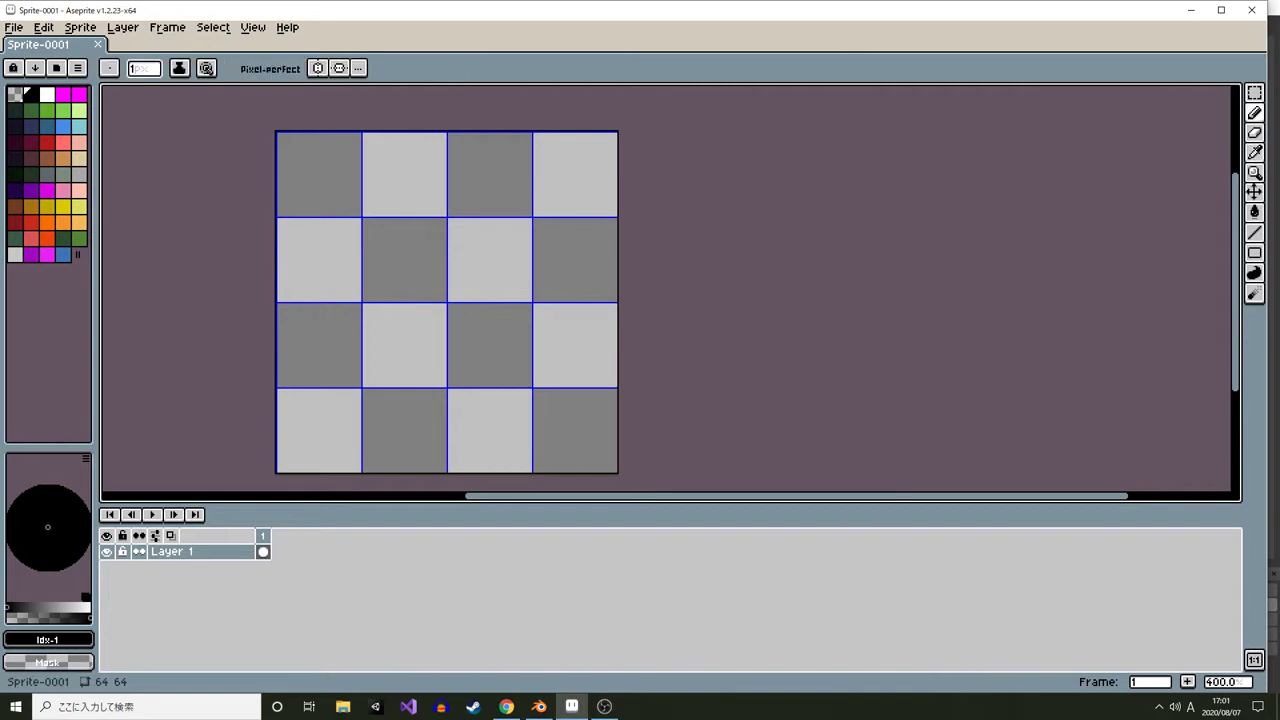
click(1221, 9)
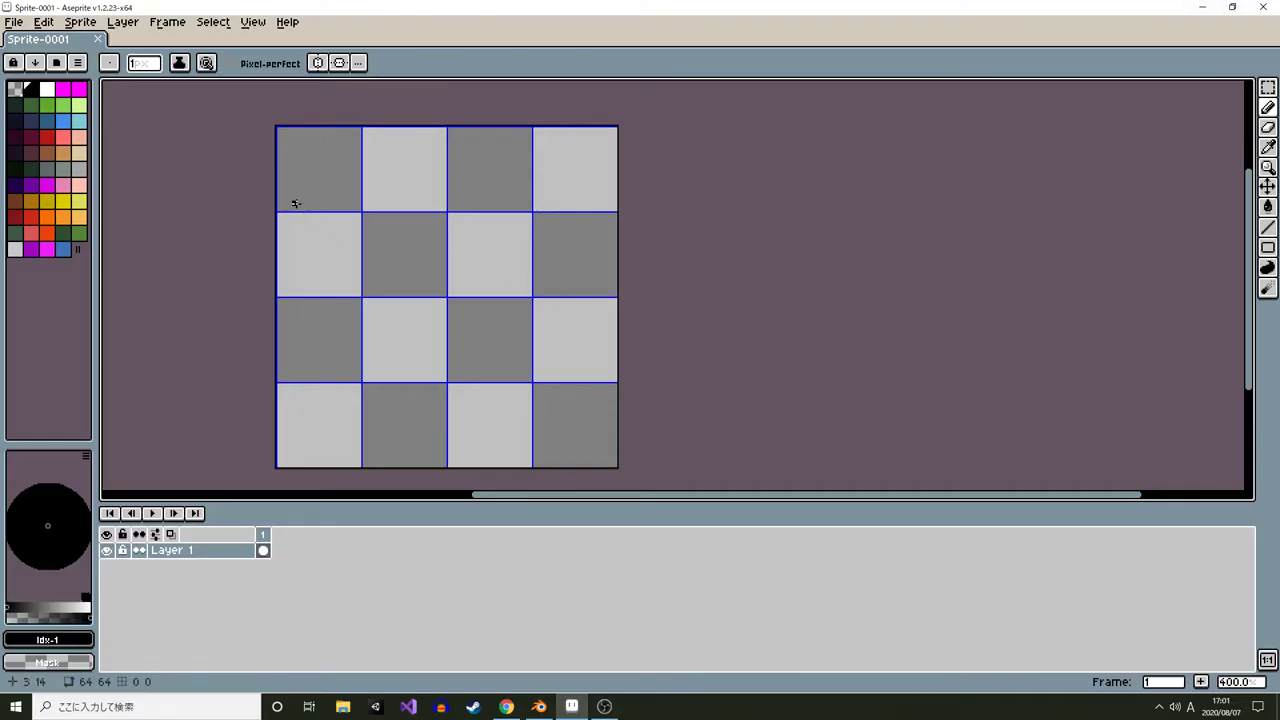
drag(277, 172, 251, 168)
mouse_move(382, 273)
mouse_down()
mouse_move(458, 277)
mouse_move(446, 379)
mouse_up()
key(Tab)
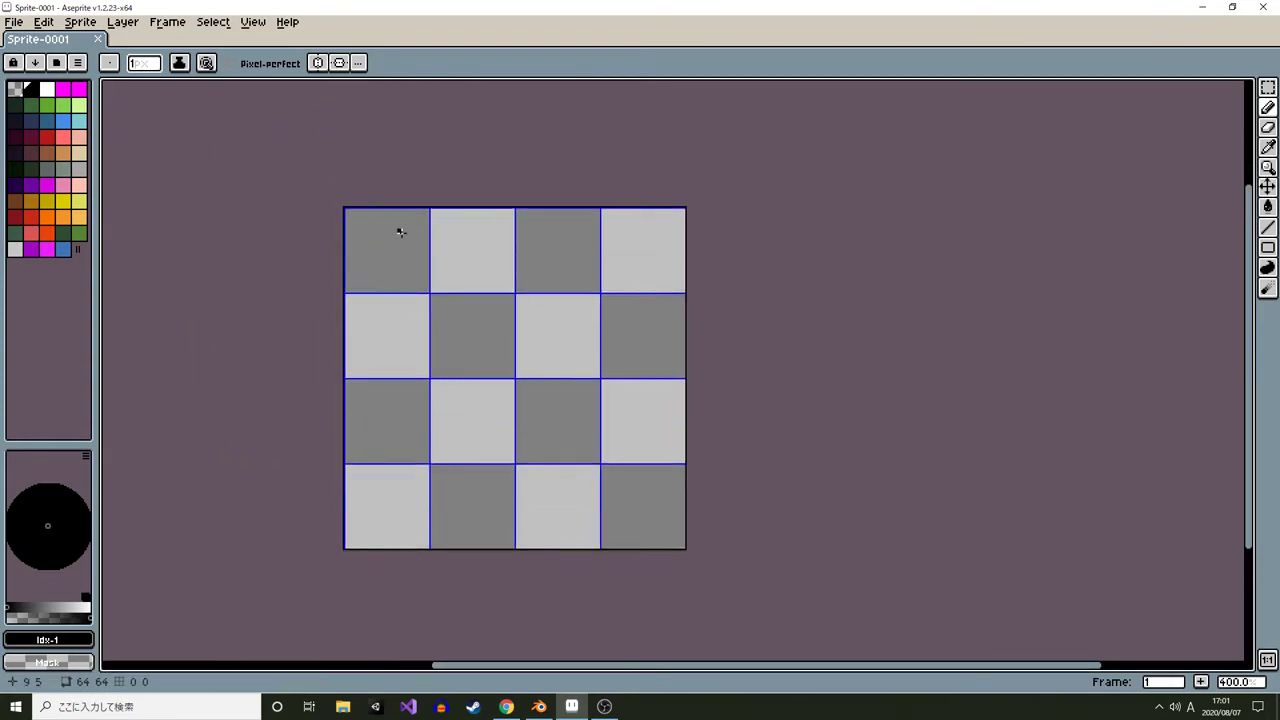
Draw a filled dark green circle covering the top-left grid cell of the sprite
key(alt+Tab)
key(alt+Tab)
key(alt+Tab)
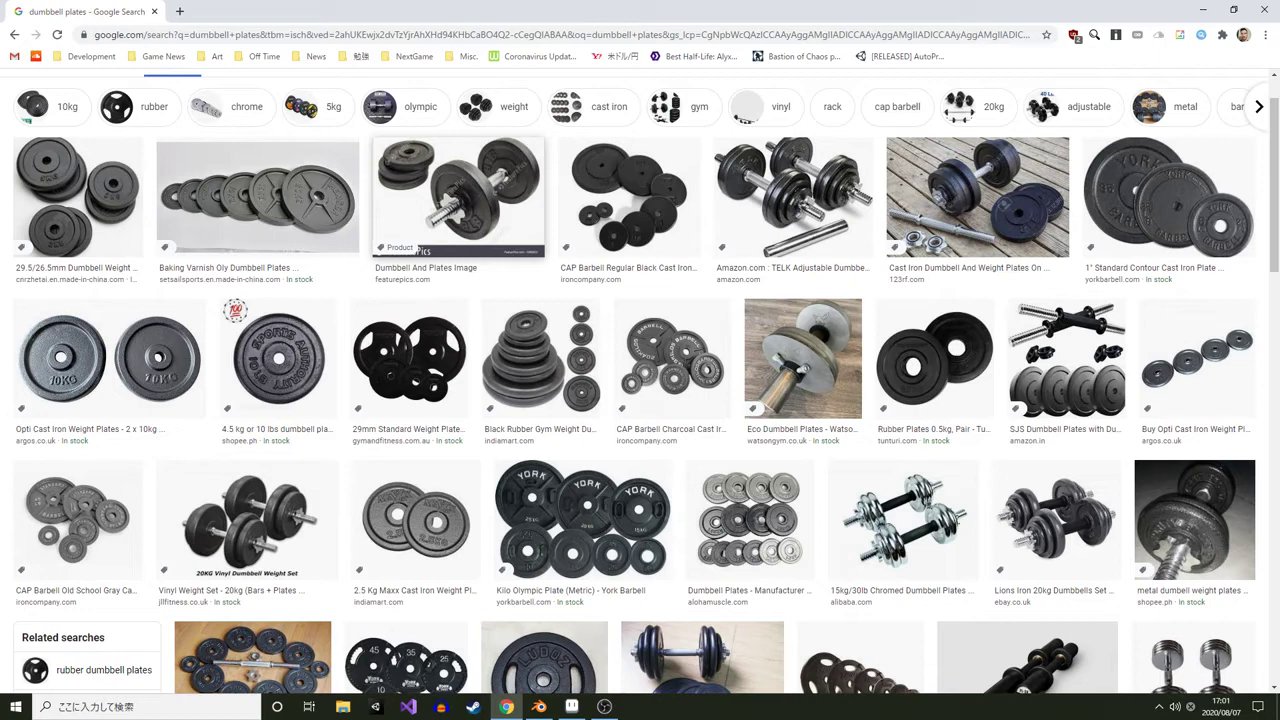
key(alt+Tab)
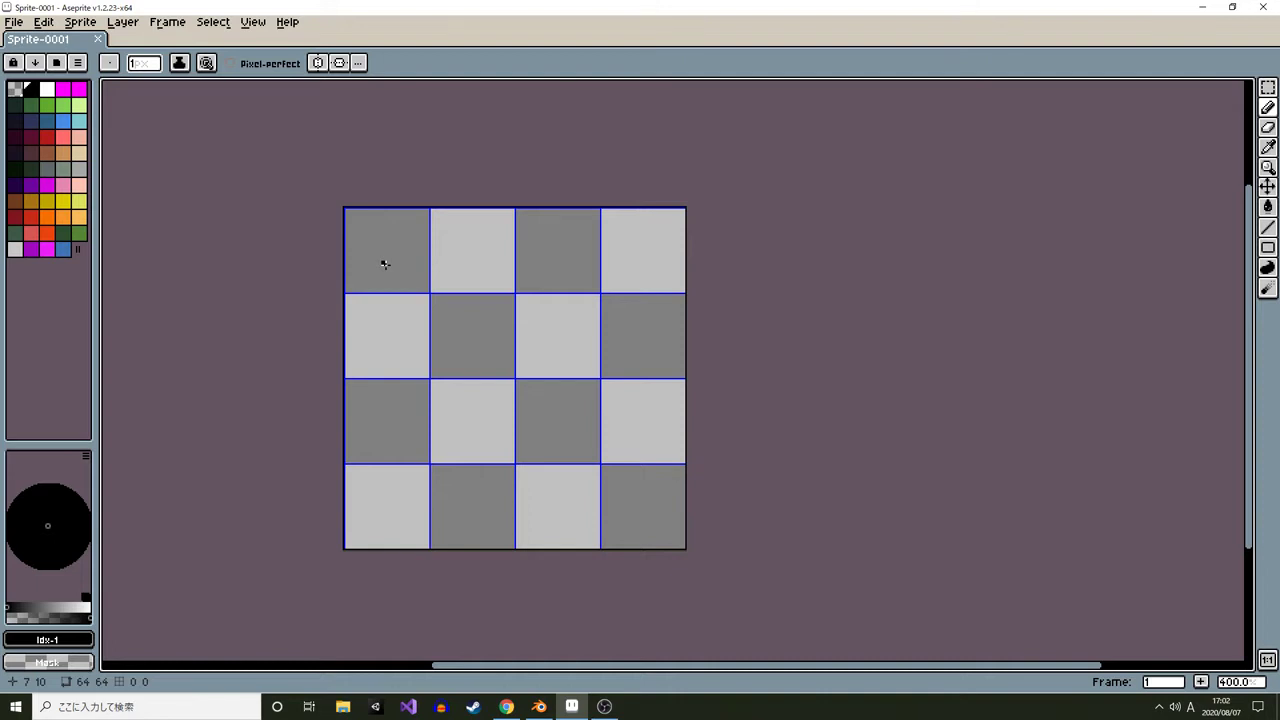
scroll(399, 232, up, 1)
scroll(367, 233, up, 1)
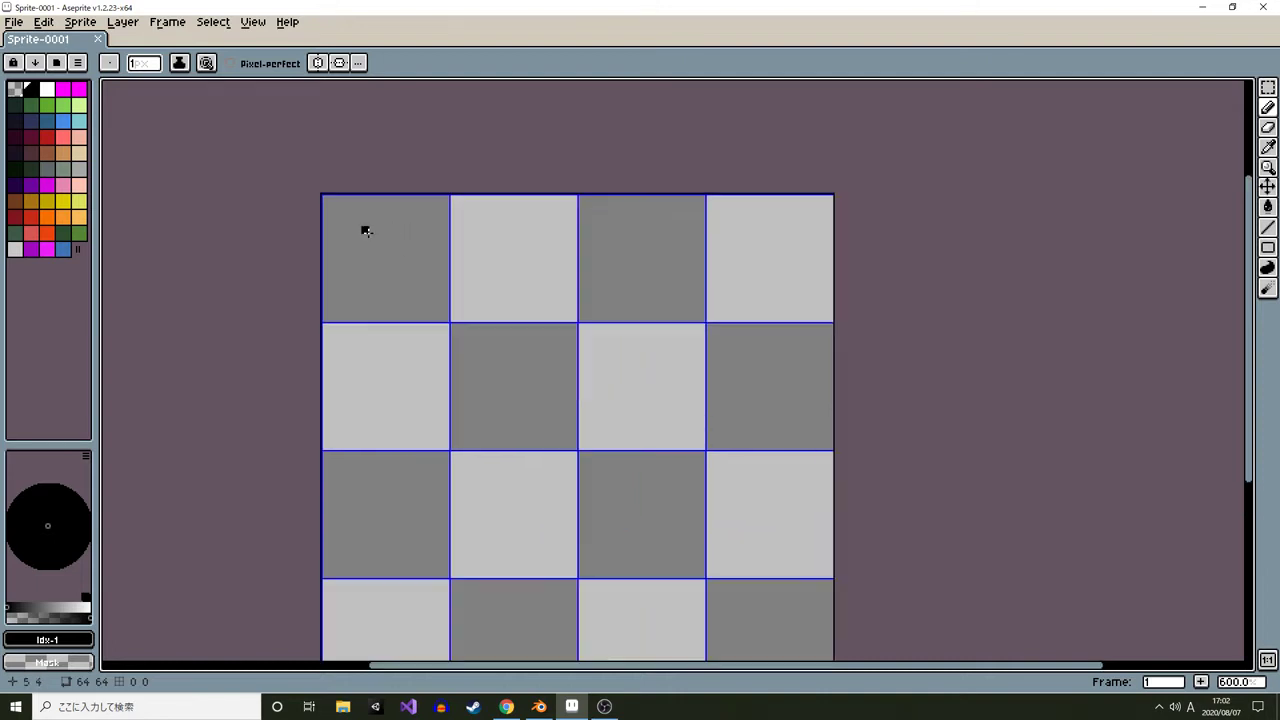
click(47, 168)
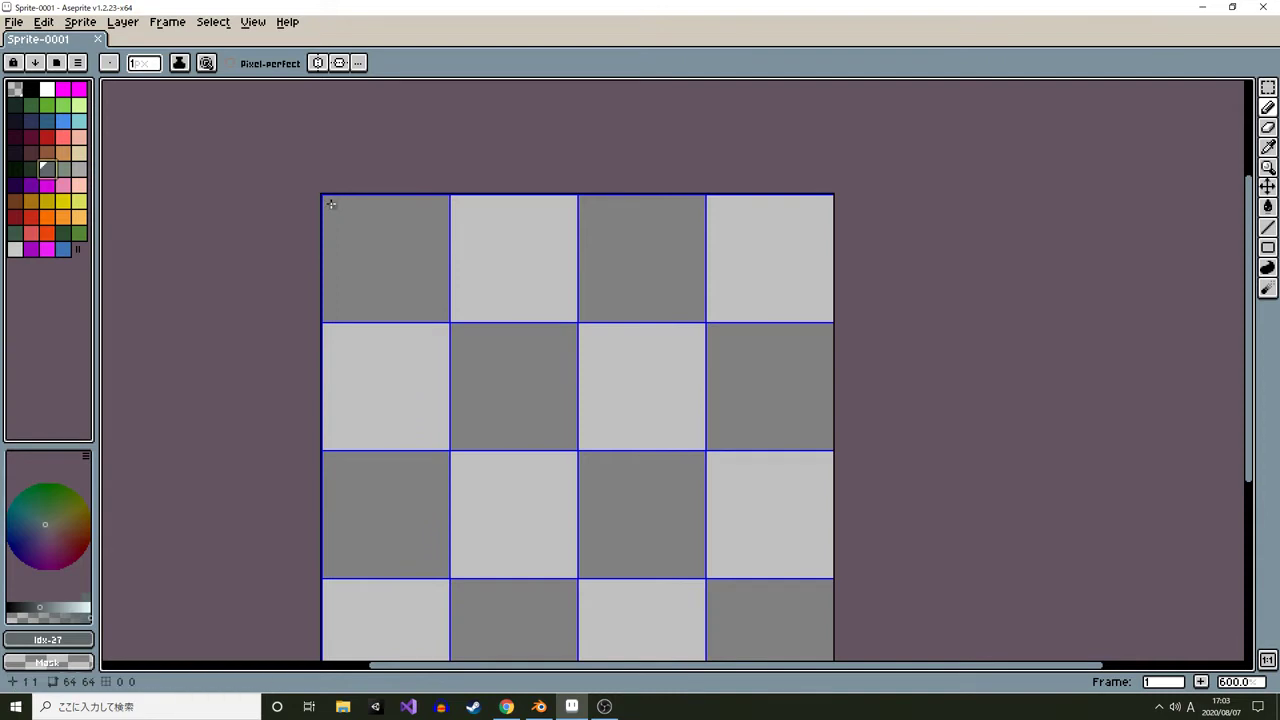
scroll(332, 206, up, 1)
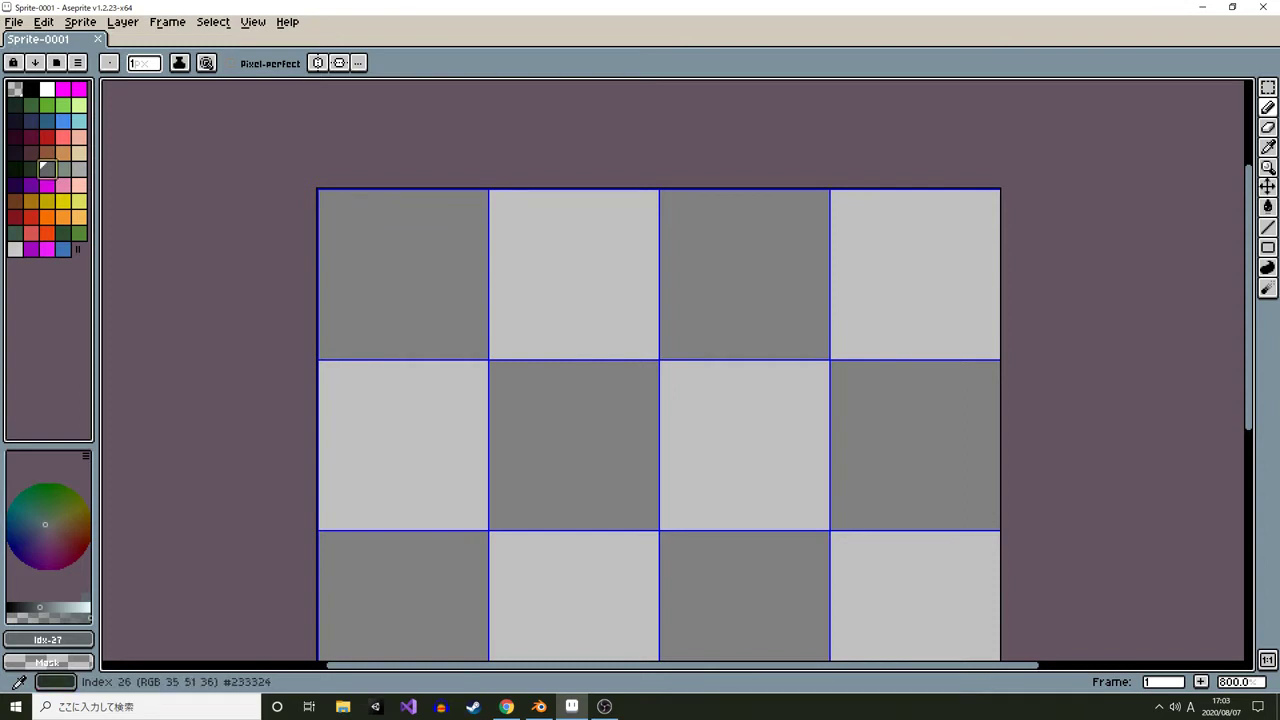
click(15, 233)
key(shift+u)
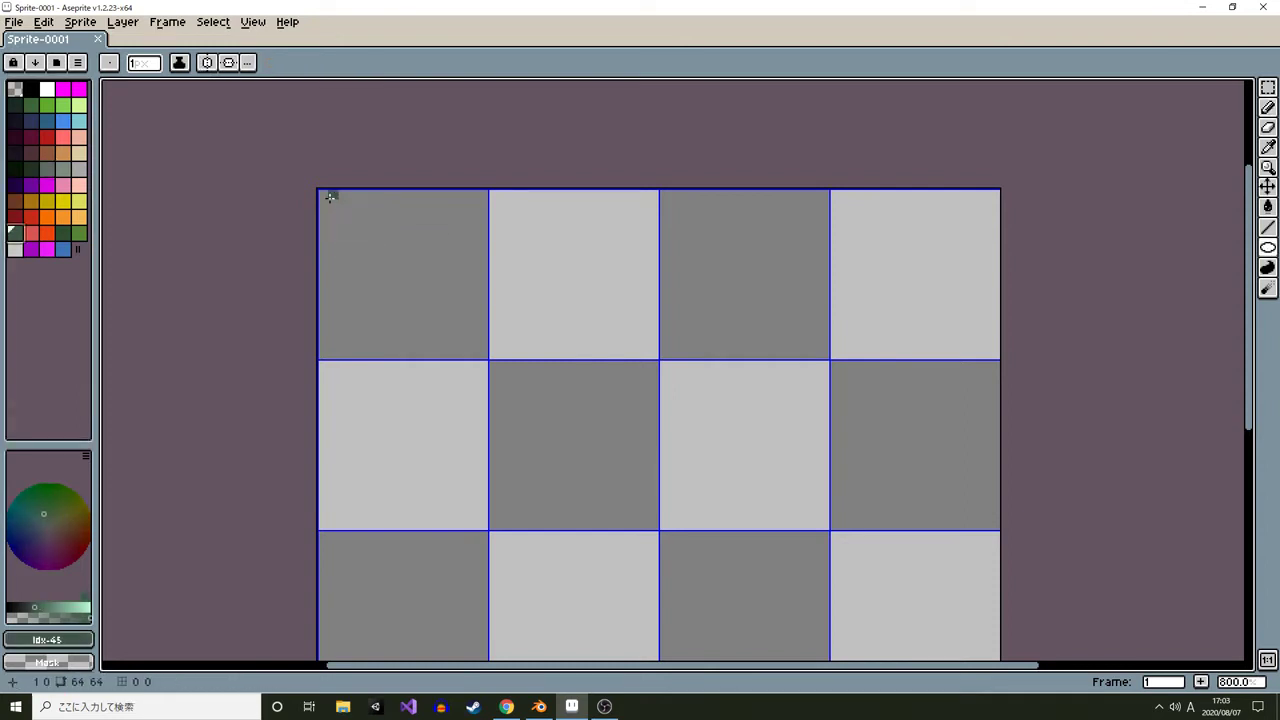
drag(330, 197, 502, 356)
scroll(396, 289, up, 3)
drag(373, 215, 437, 340)
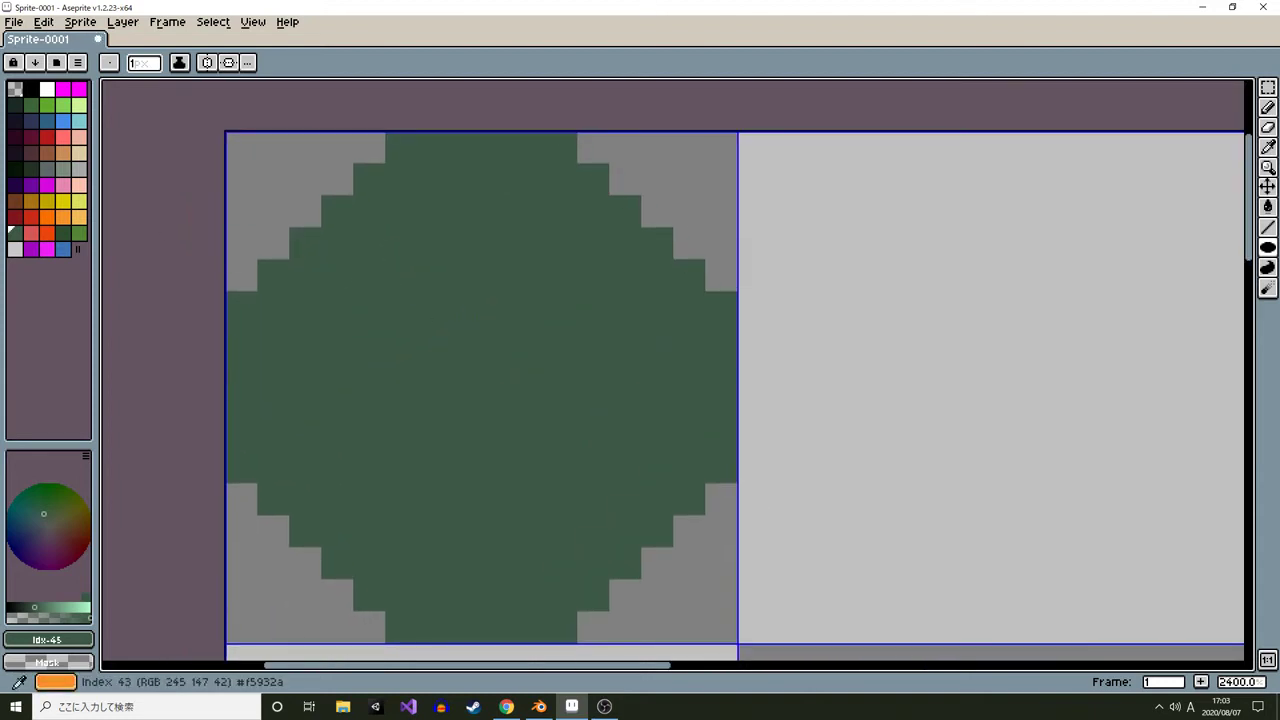
Draw a darker green ellipse outline inset inside the circle as the plate's inner ring
click(63, 232)
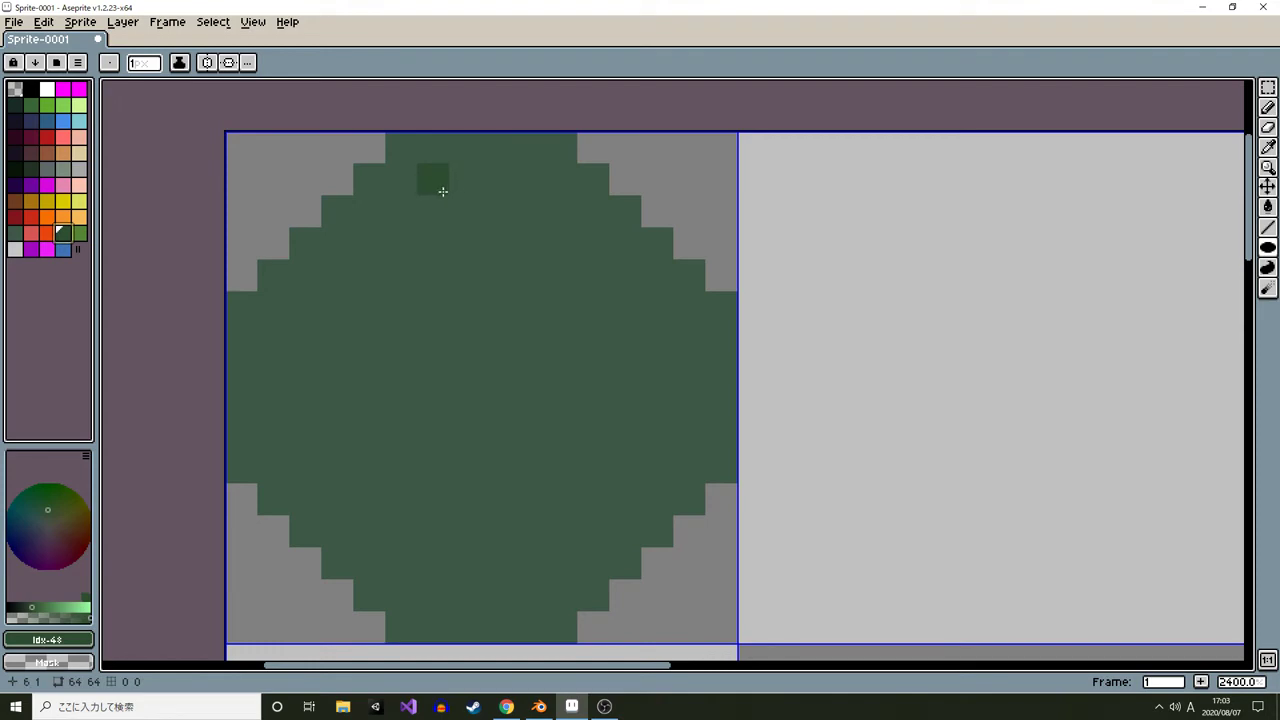
key(alt+Tab)
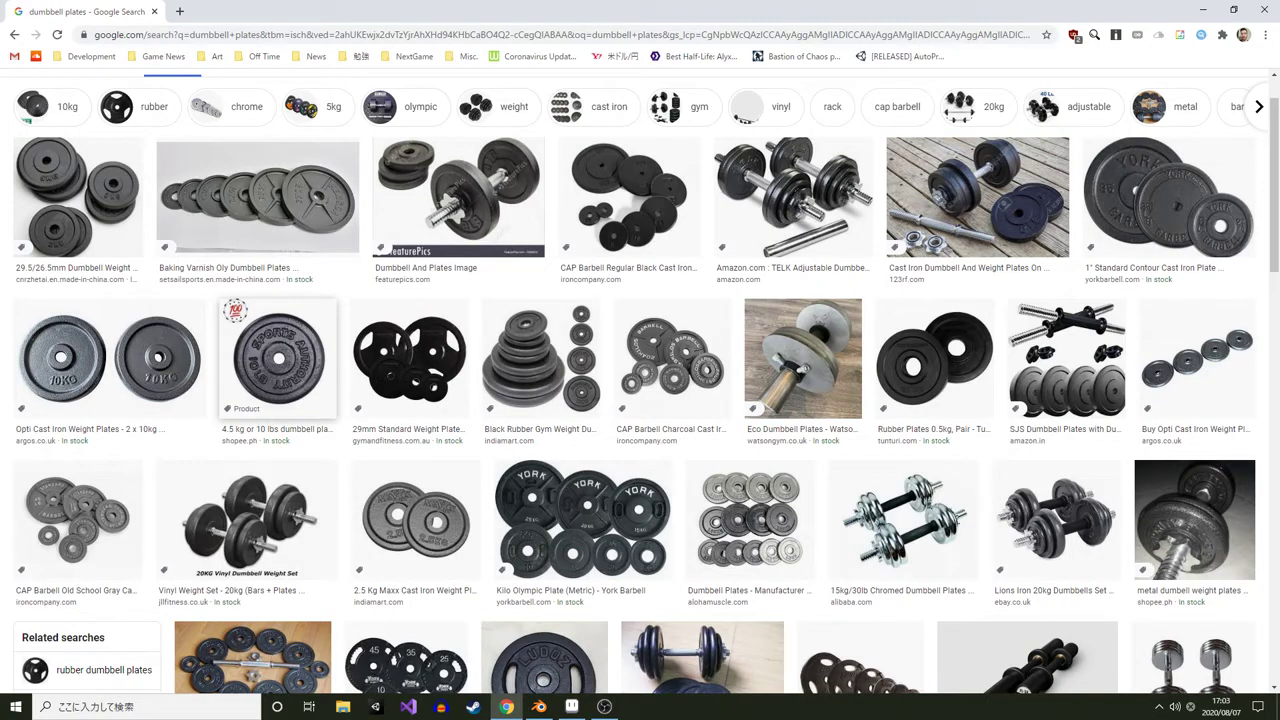
key(alt+Tab)
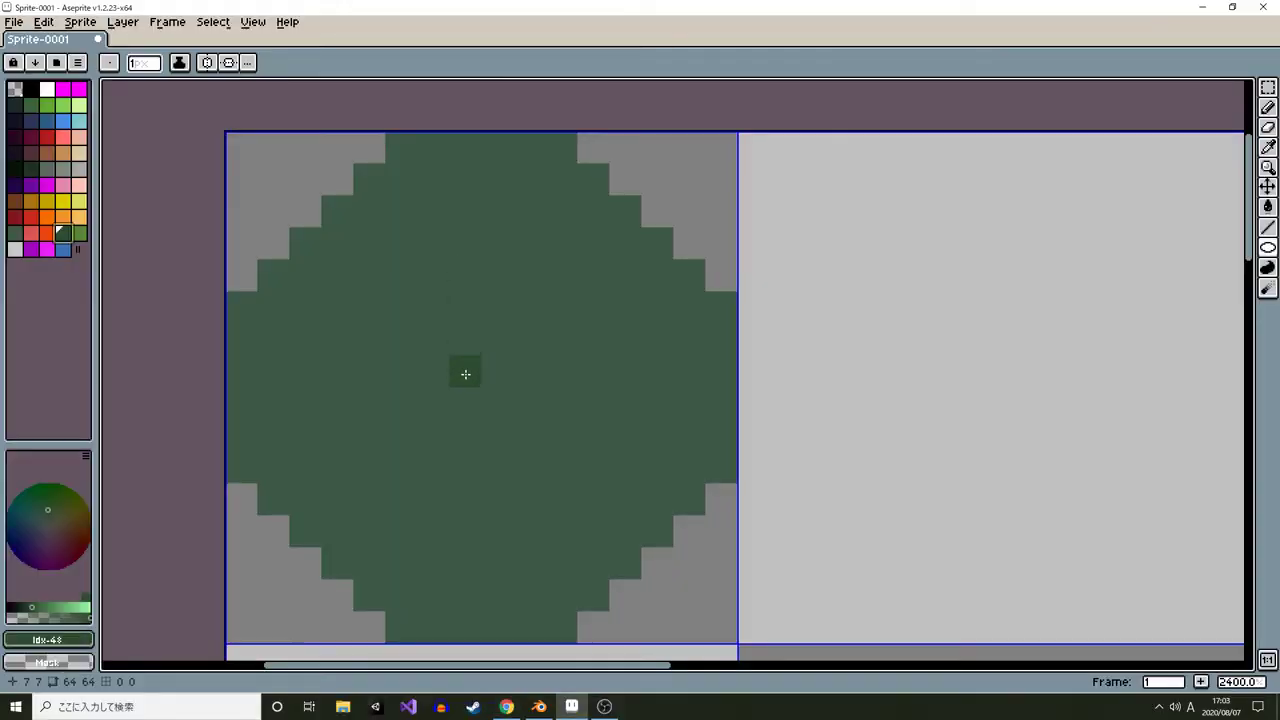
drag(292, 199, 669, 548)
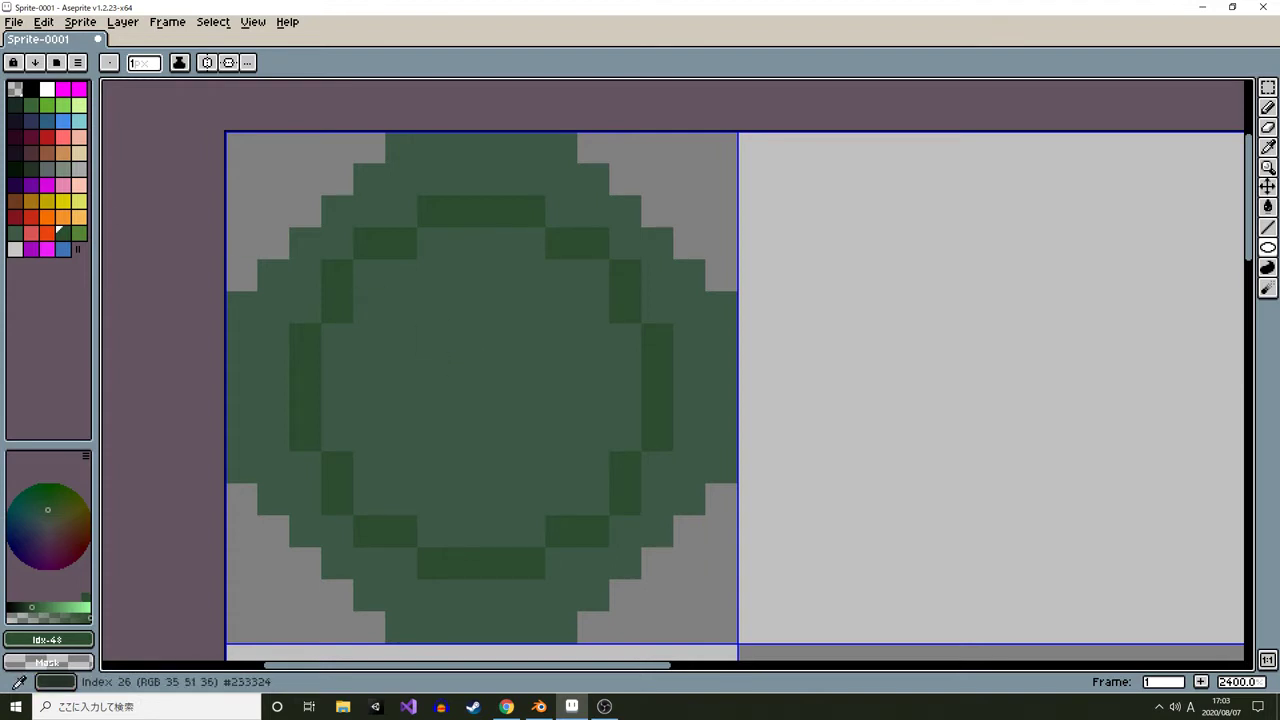
Paint a black 2×2 pixel hole in the centre of the plate with the pencil
click(31, 90)
key(b)
drag(479, 375, 491, 386)
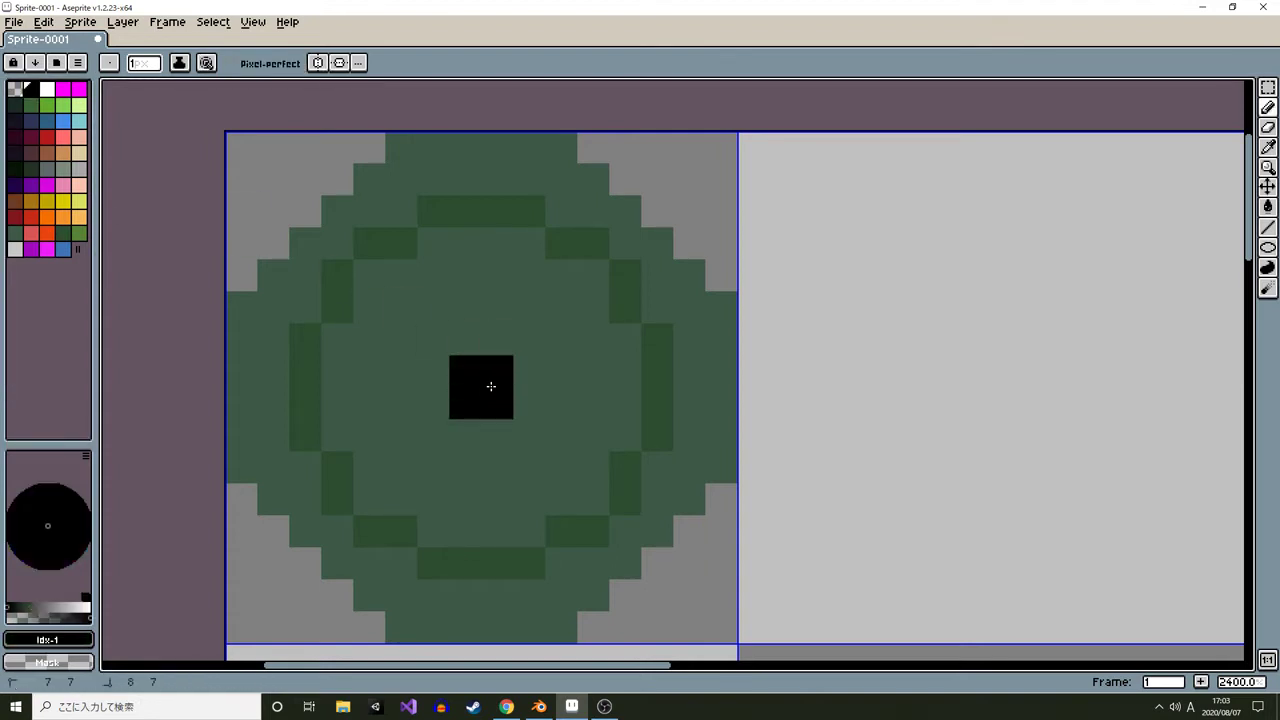
Recolour the lower arc of the inner ring with gray pixels
scroll(518, 381, down, 5)
scroll(534, 366, up, 5)
alt+click(476, 284)
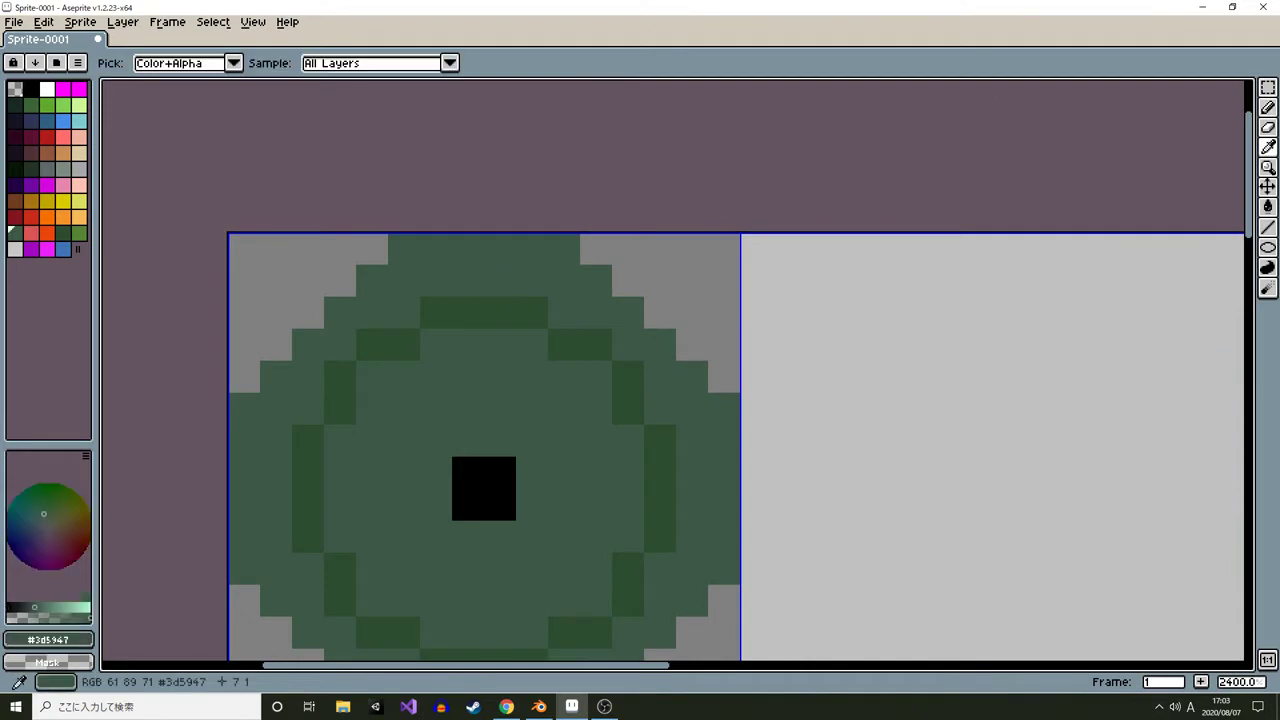
drag(470, 282, 441, 184)
click(47, 169)
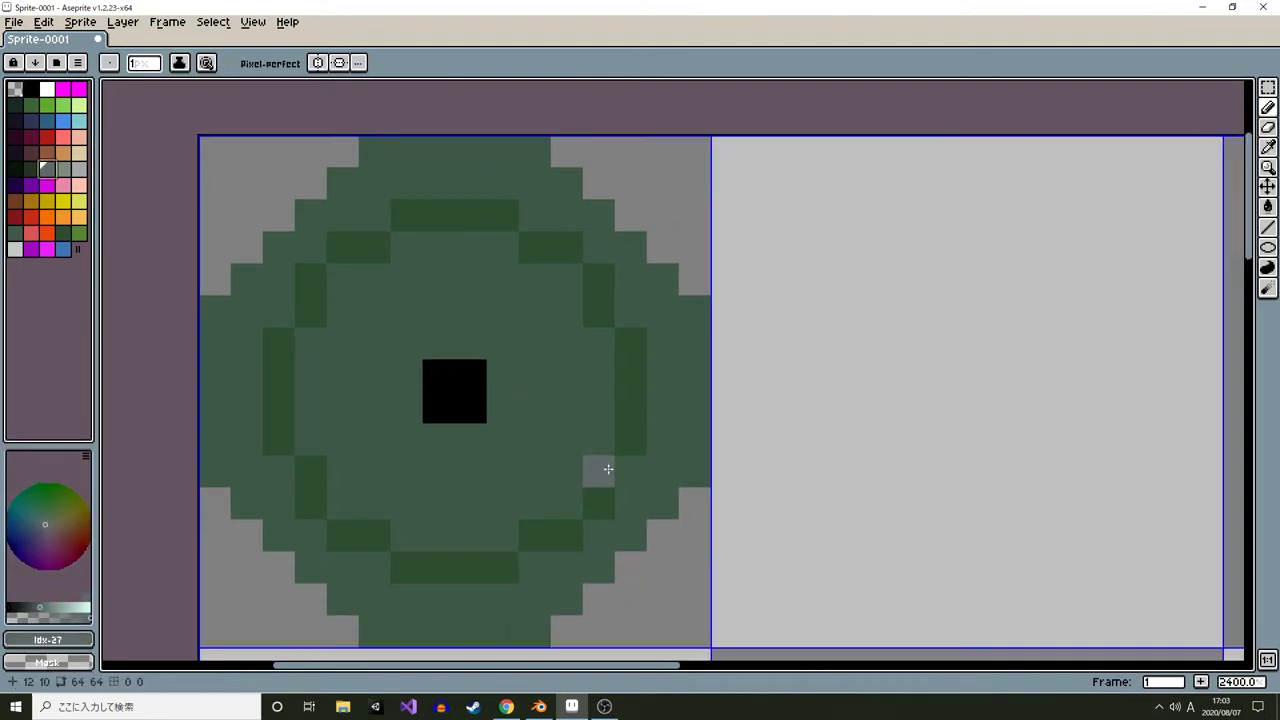
mouse_move(601, 472)
mouse_down()
mouse_move(544, 535)
mouse_move(556, 539)
mouse_move(490, 568)
mouse_move(412, 568)
mouse_move(341, 533)
mouse_move(305, 471)
mouse_up()
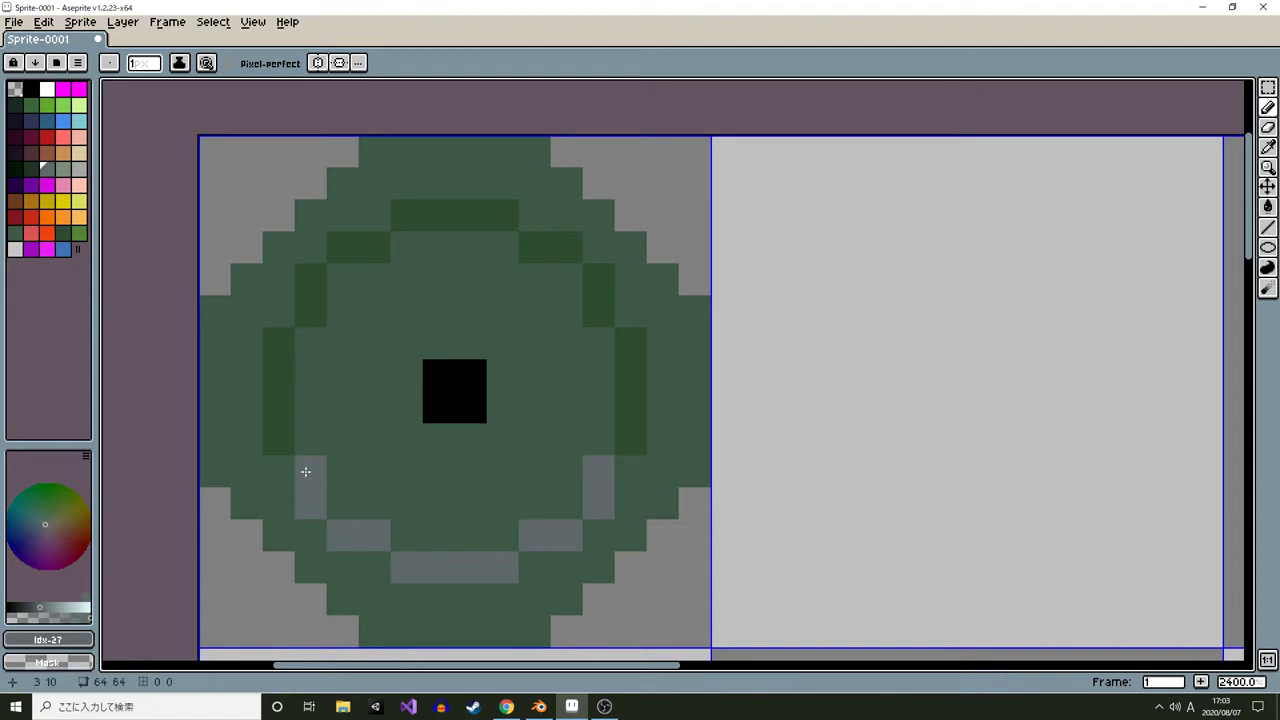
Add lighter gray-green highlight pixels along the bottom of the ring
click(63, 169)
click(403, 515)
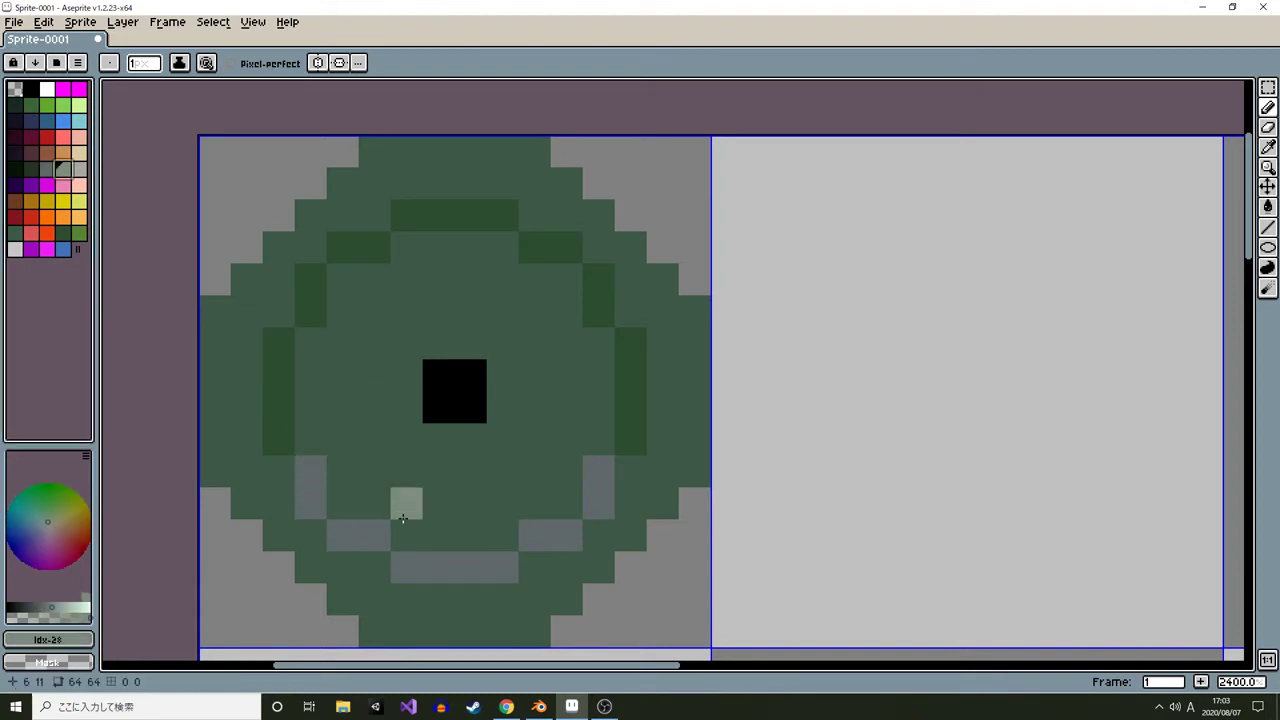
mouse_move(406, 566)
mouse_down()
mouse_move(498, 563)
mouse_move(537, 535)
mouse_up()
click(375, 535)
Paint very dark green pixels along the upper left and right sides of the ring
alt+click(312, 281)
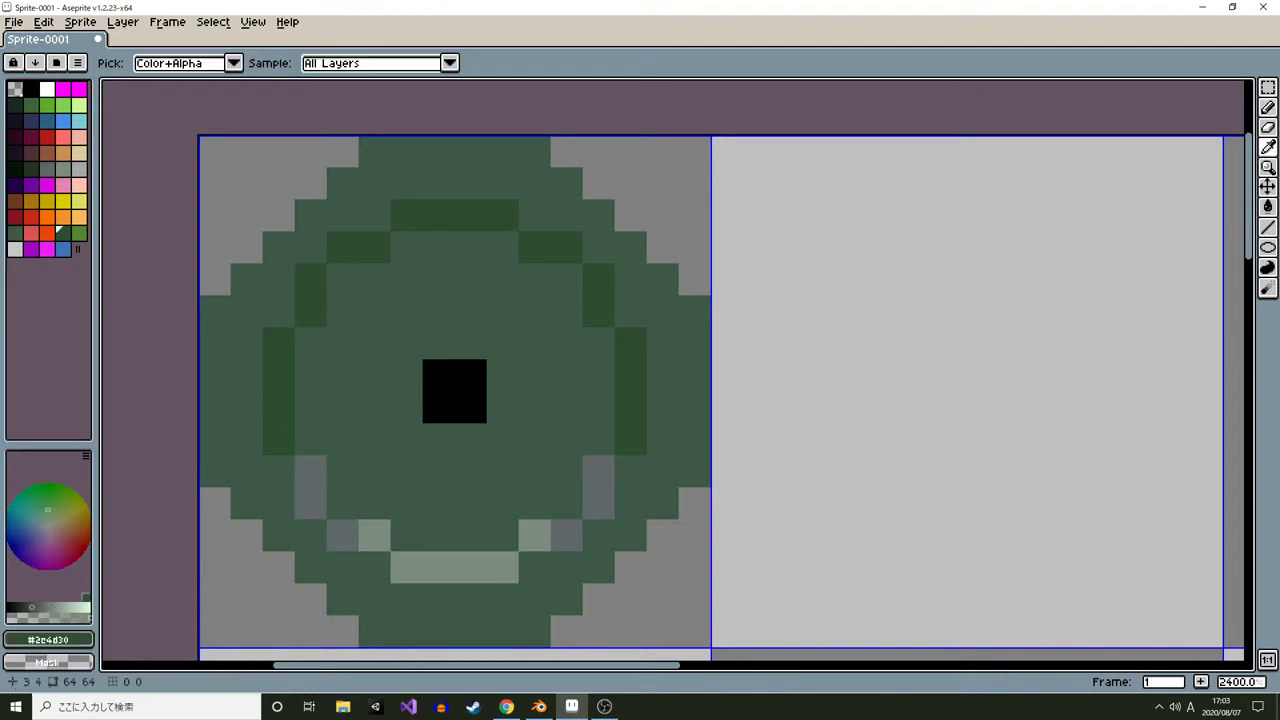
click(31, 169)
click(304, 303)
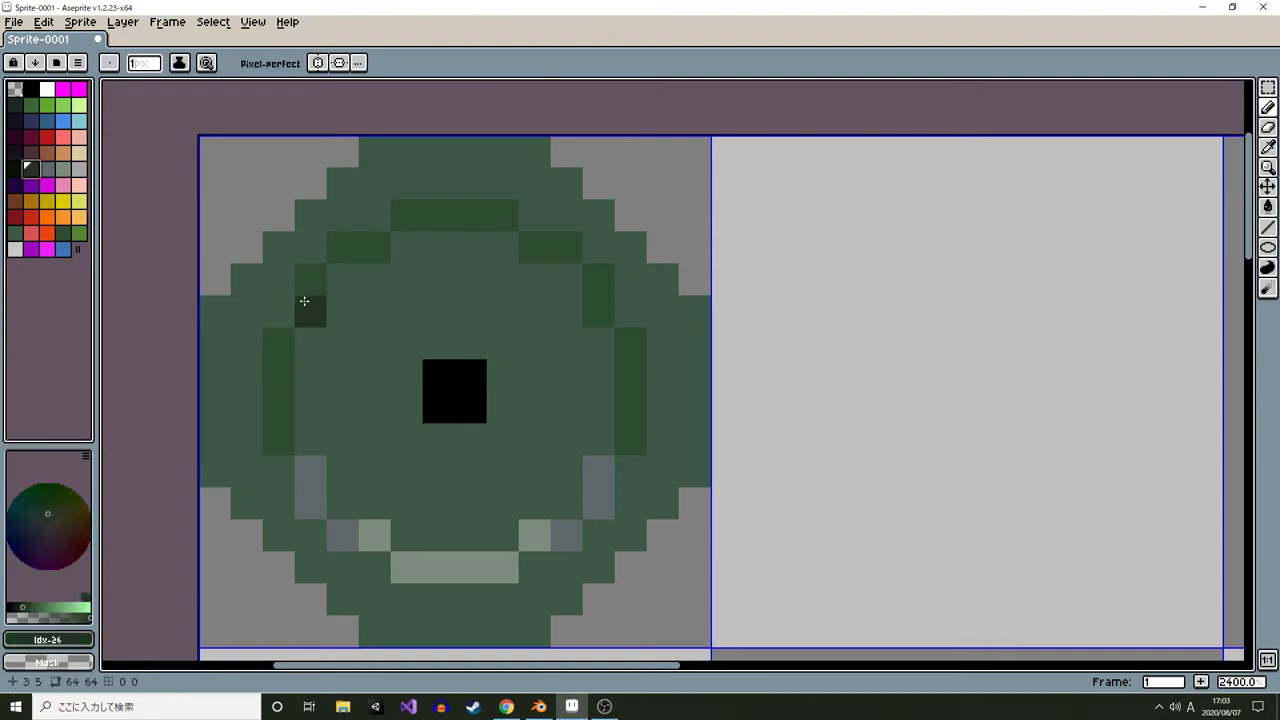
mouse_move(304, 301)
mouse_down()
mouse_move(389, 228)
mouse_move(499, 219)
mouse_move(599, 269)
mouse_move(642, 376)
mouse_move(635, 406)
mouse_up()
click(460, 320)
click(290, 337)
alt+click(304, 470)
click(285, 450)
click(631, 429)
alt+click(660, 405)
drag(276, 378, 281, 406)
Undo the last two pencil strokes
scroll(620, 429, down, 7)
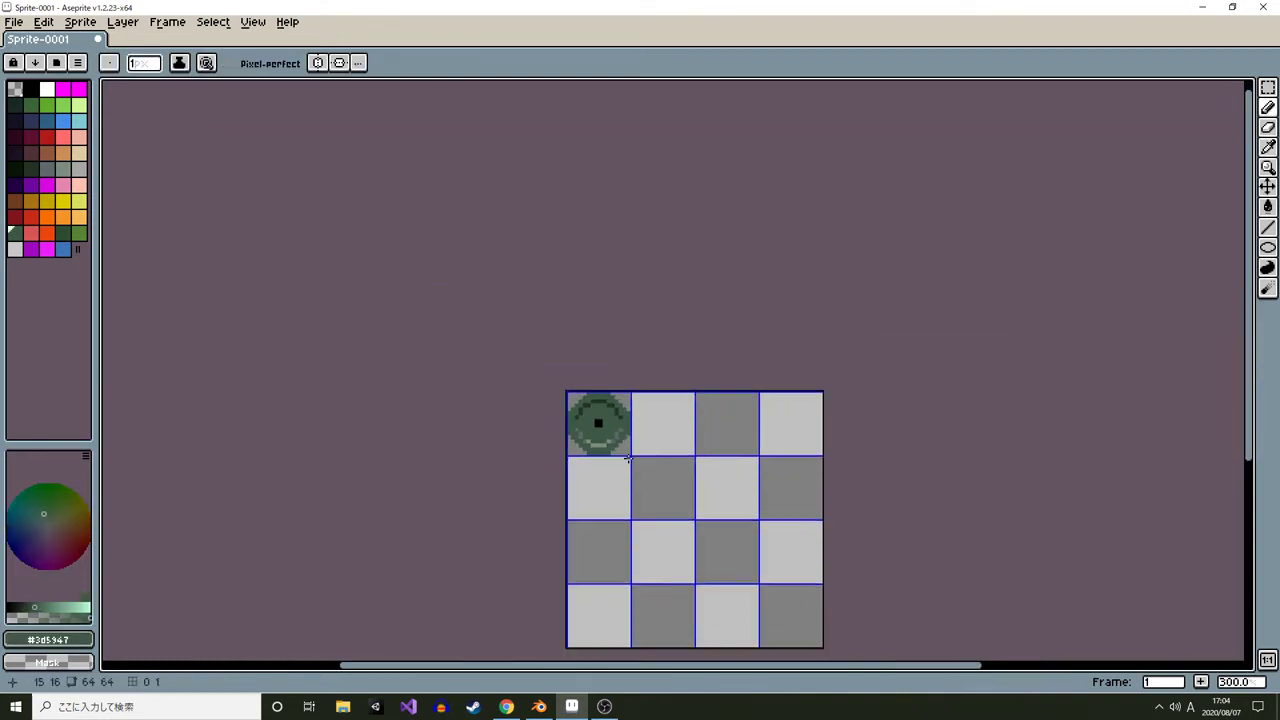
scroll(628, 457, up, 10)
key(ctrl+z)
key(ctrl+z)
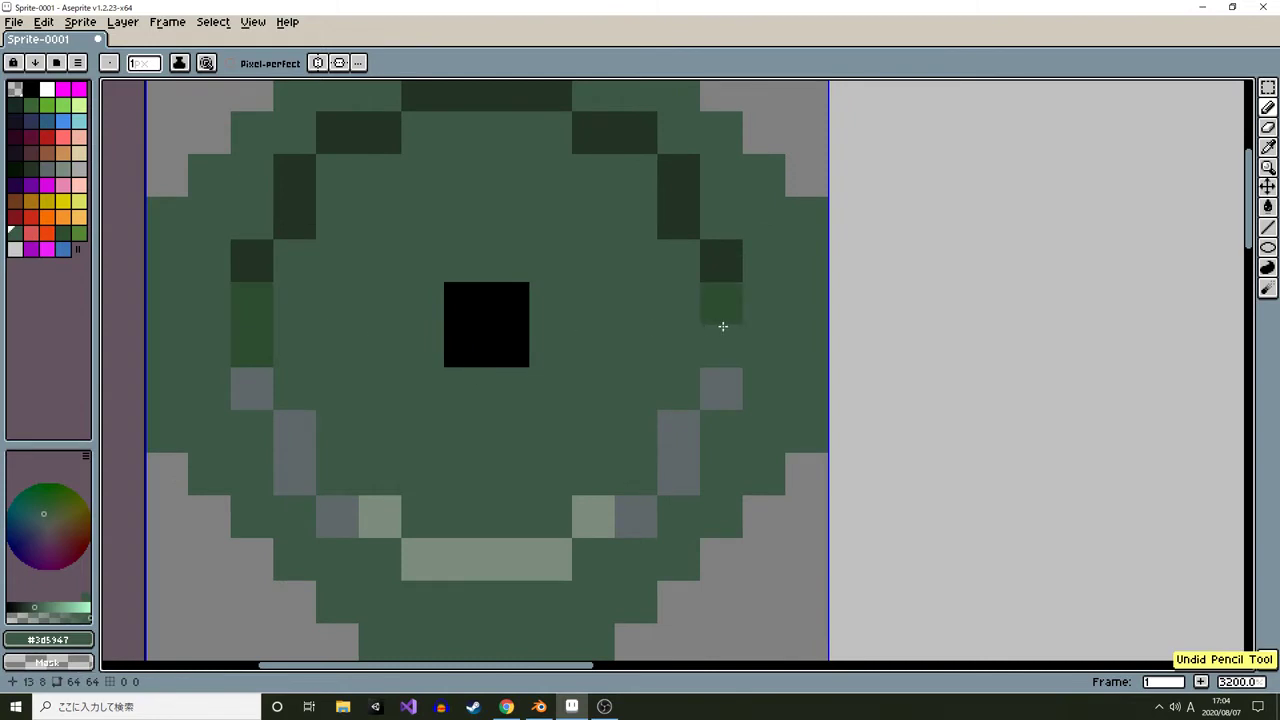
Repaint the ring's left and right side segments with sampled mid-green pixels
alt+click(721, 322)
drag(711, 277, 688, 236)
click(280, 225)
drag(280, 225, 261, 256)
alt+click(290, 285)
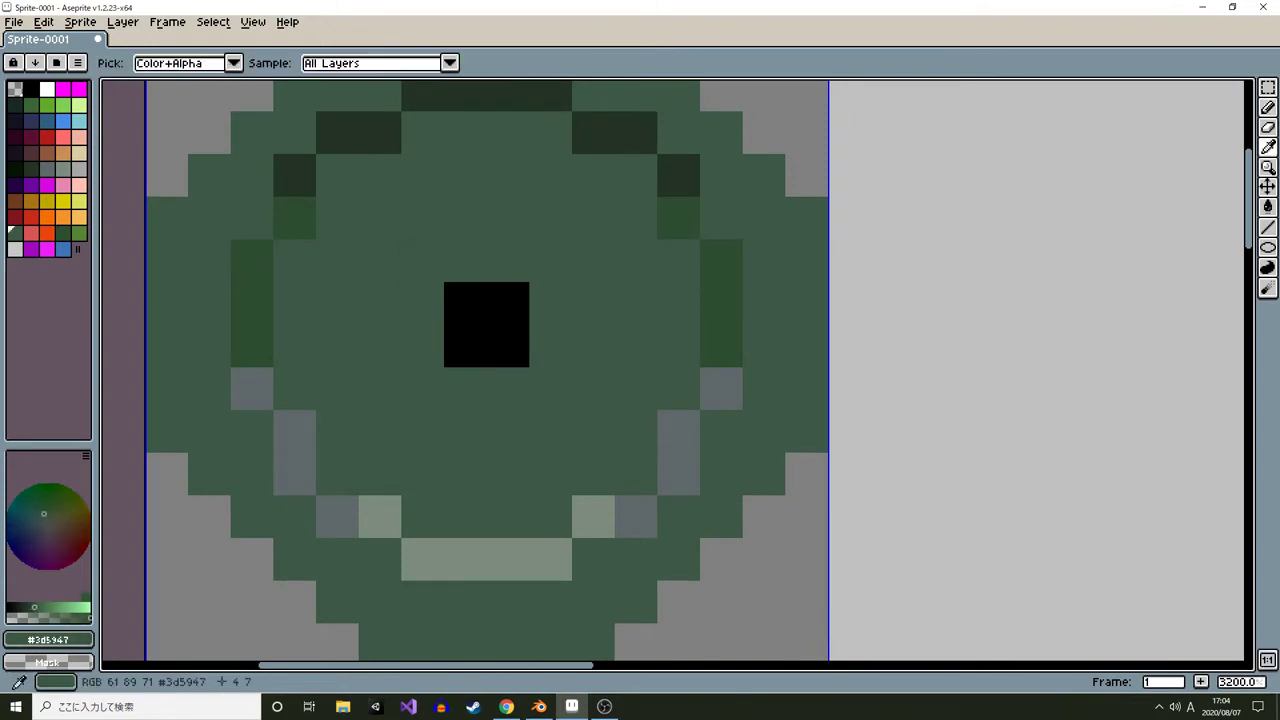
drag(258, 302, 257, 344)
drag(728, 302, 730, 338)
Shade the centre hole with a gray row below it and dark green pixels above it
scroll(740, 320, down, 5)
scroll(740, 320, down, 5)
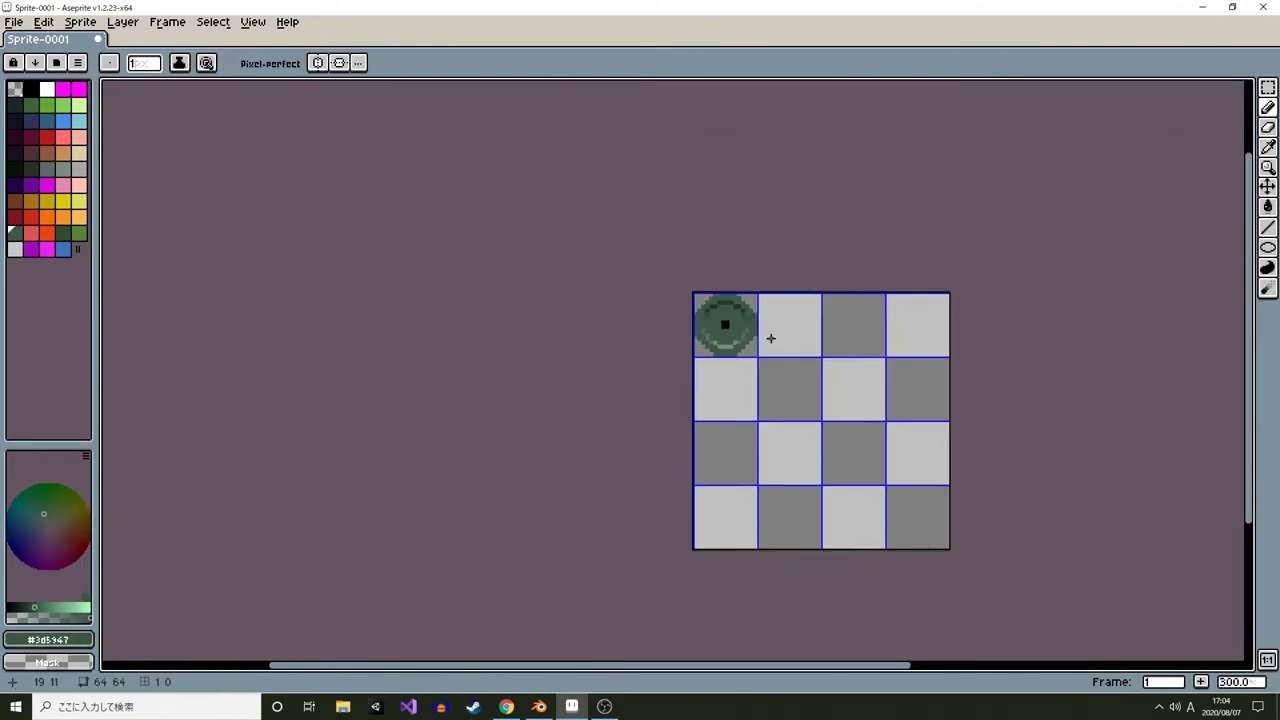
scroll(768, 344, up, 12)
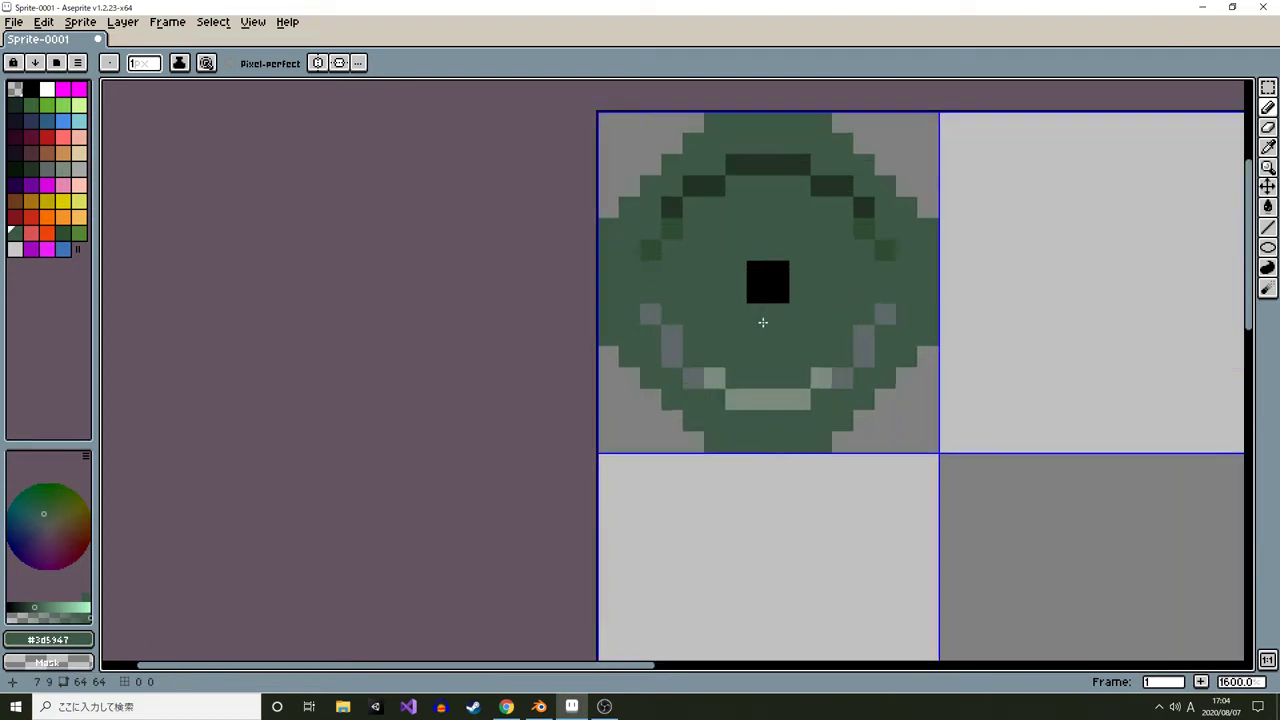
alt+click(773, 333)
drag(774, 333, 749, 337)
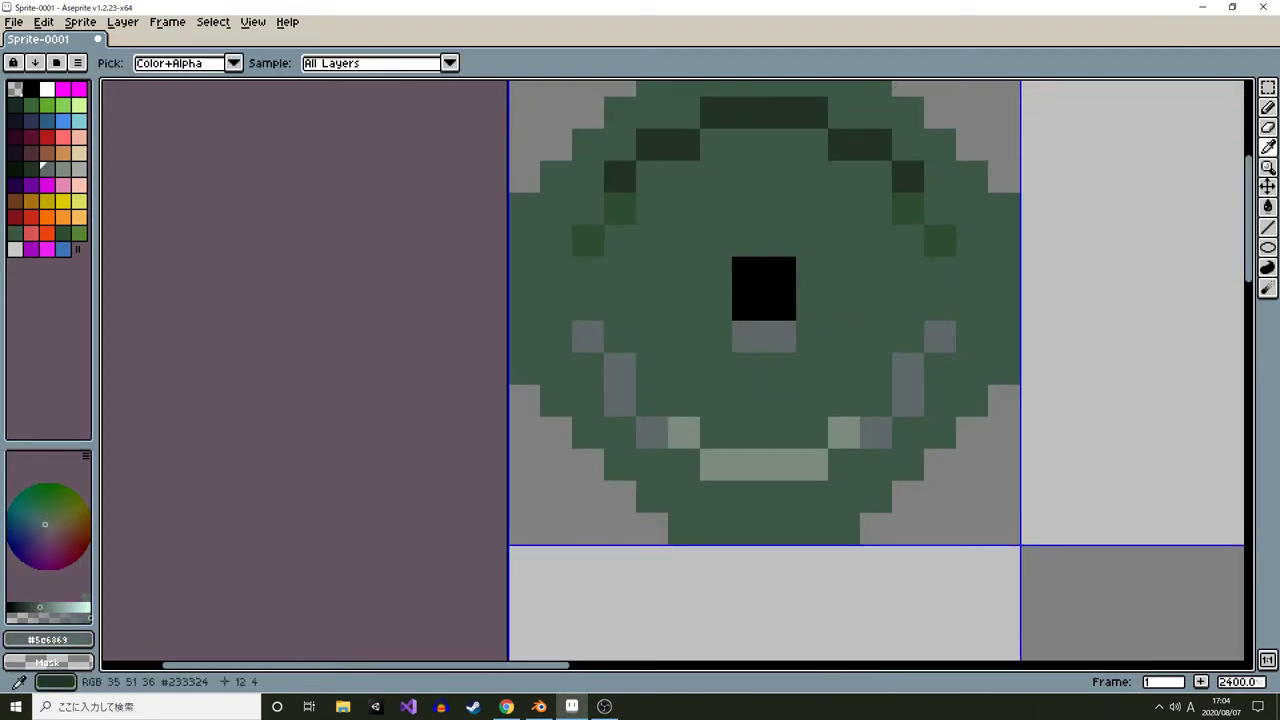
alt+click(908, 212)
drag(783, 228, 745, 236)
Compare the plate sprite against the dumbbell plate reference images at different zoom levels
scroll(812, 310, down, 9)
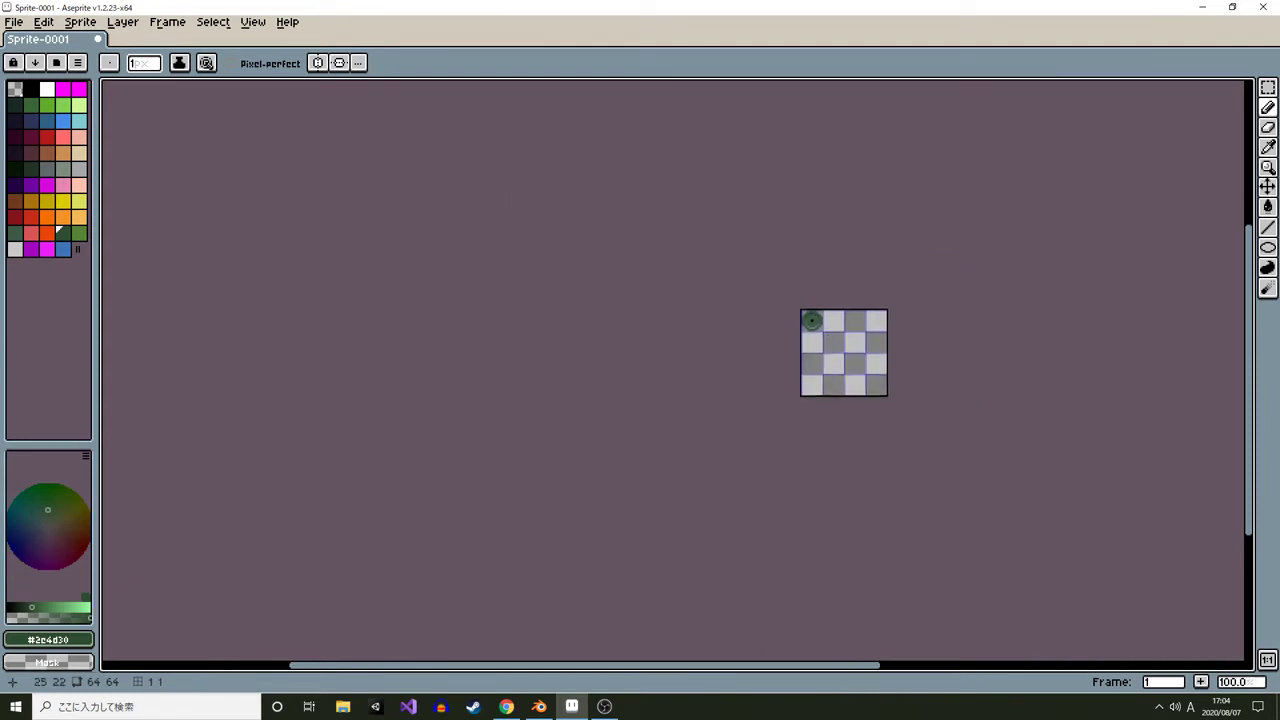
scroll(734, 351, up, 2)
drag(822, 332, 607, 316)
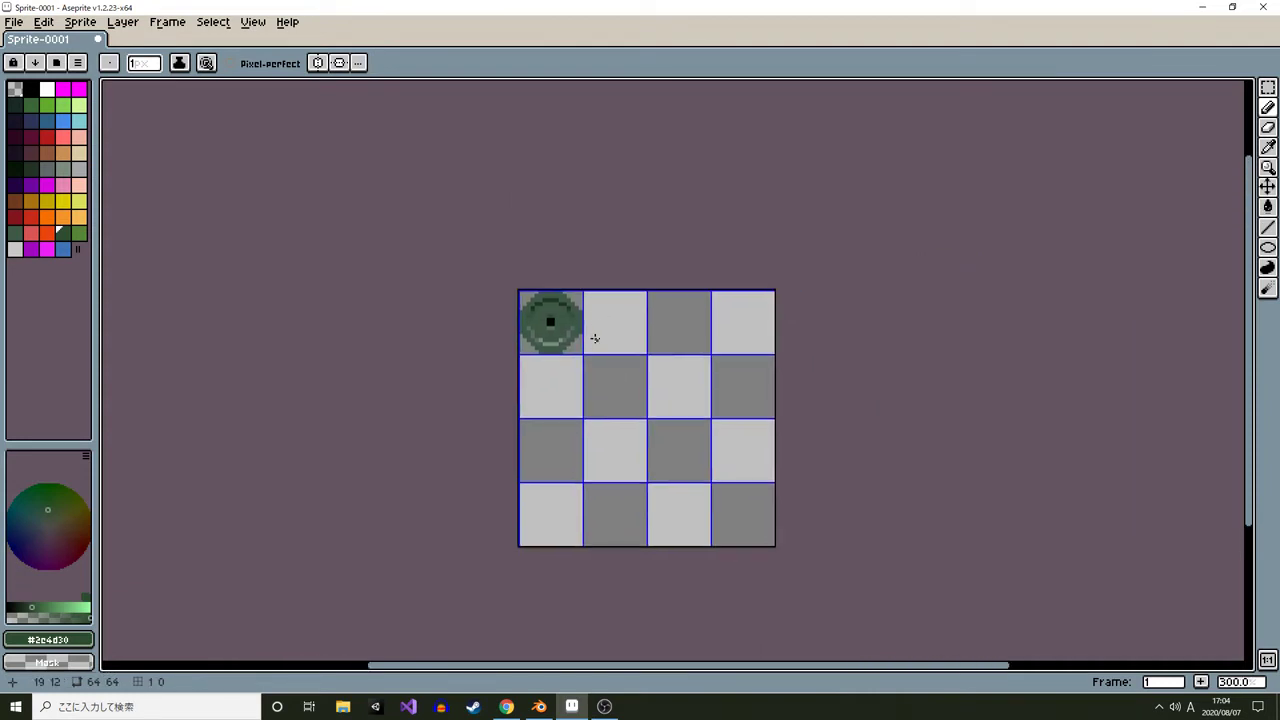
key(alt+Tab)
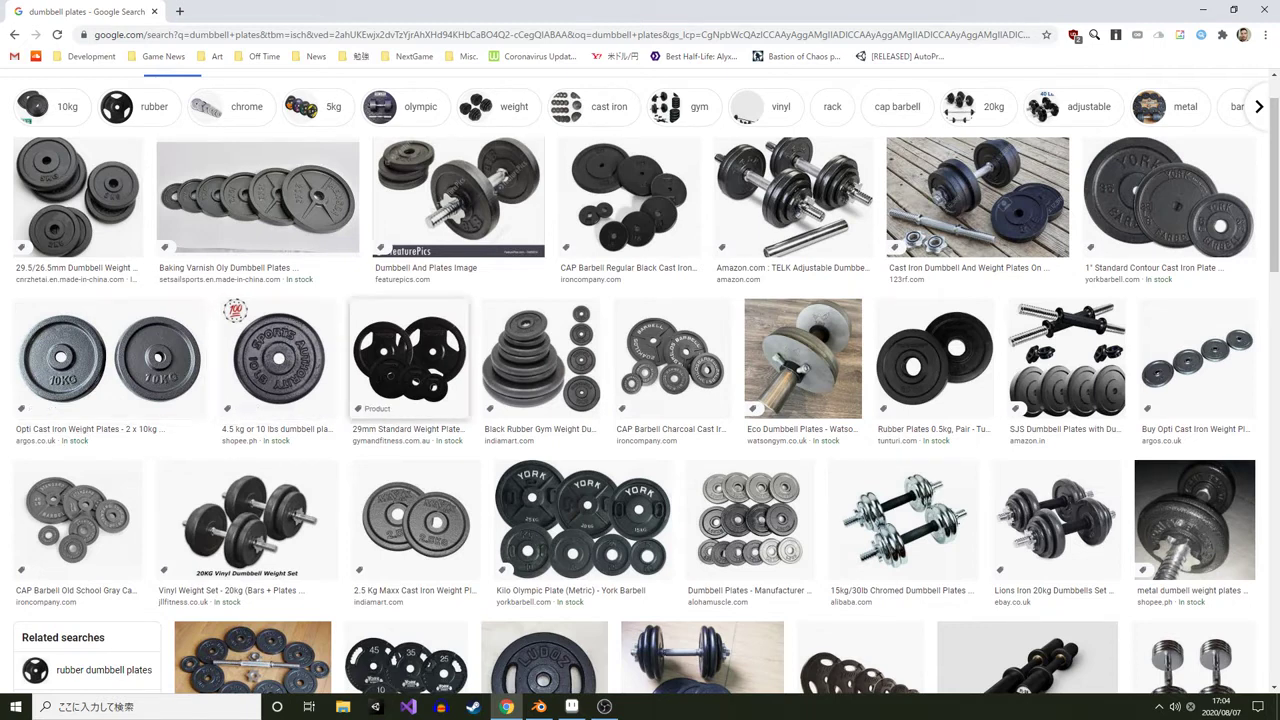
key(alt+Tab)
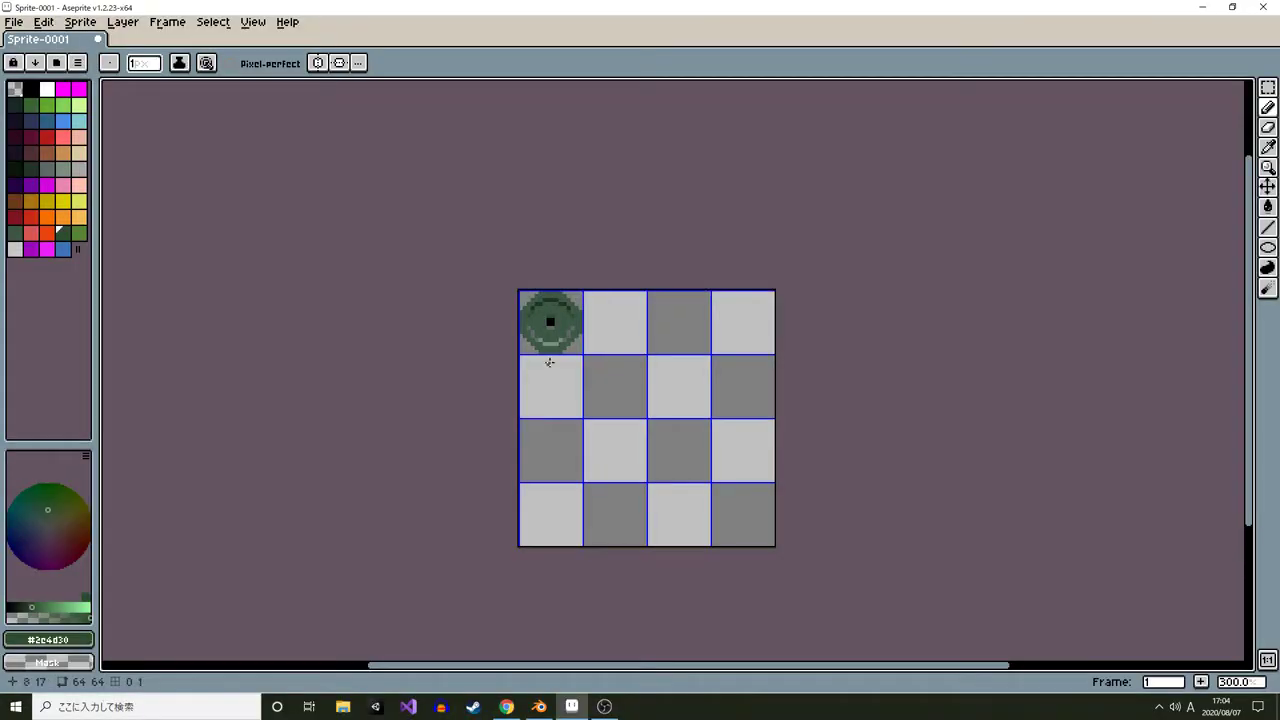
scroll(549, 348, up, 5)
scroll(541, 305, up, 1)
scroll(620, 290, down, 9)
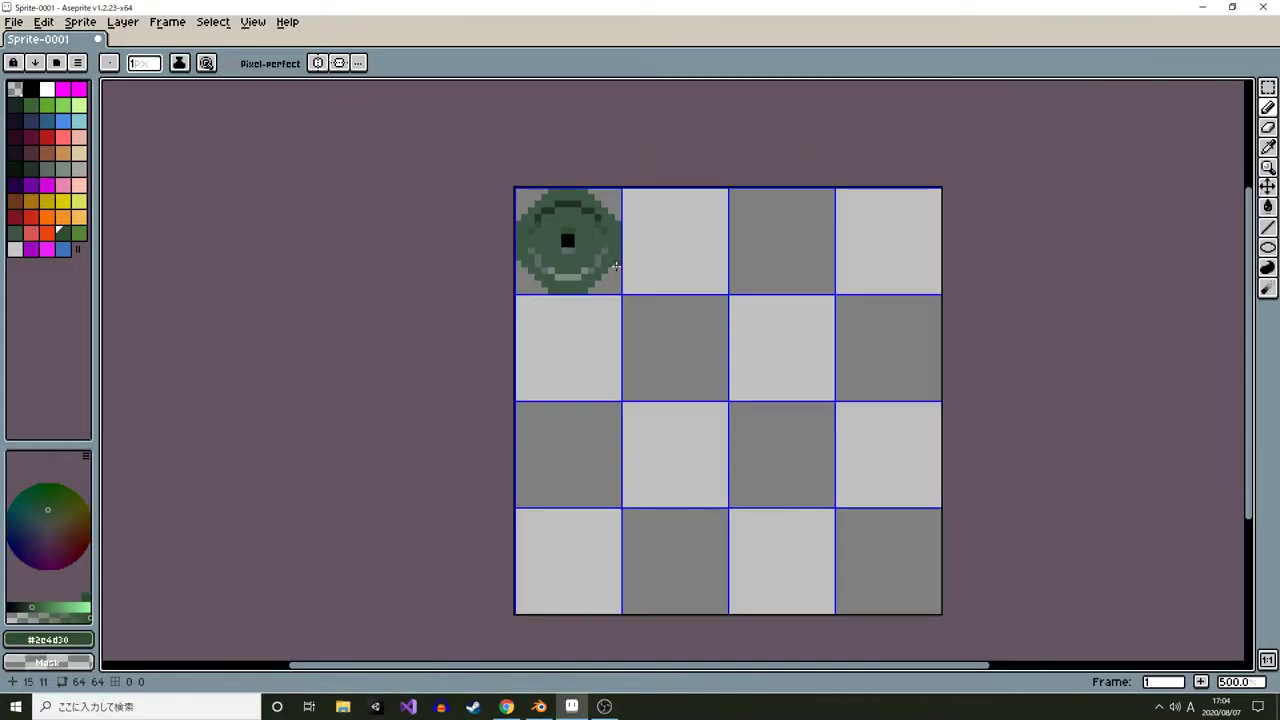
scroll(610, 295, up, 5)
scroll(600, 310, up, 6)
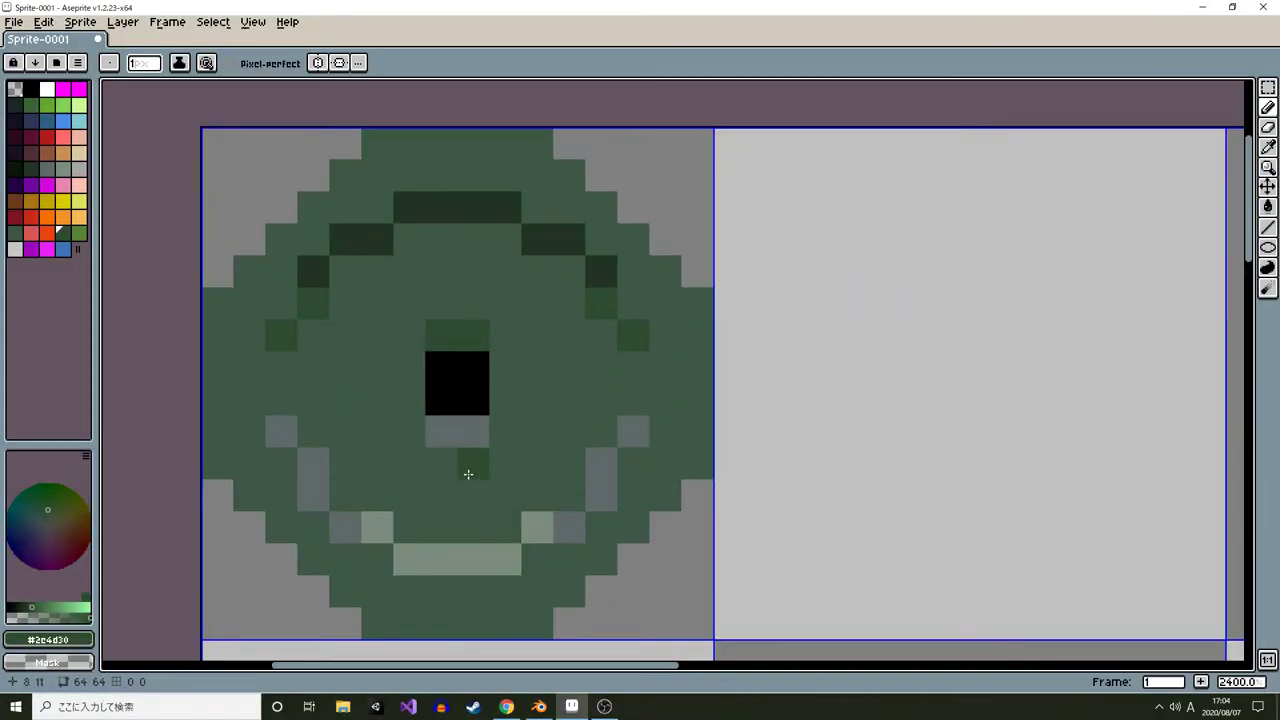
Draw a light-green ellipse outline around the weight plate with the Ellipse tool
scroll(462, 490, down, 2)
alt+click(455, 513)
key(shift+u)
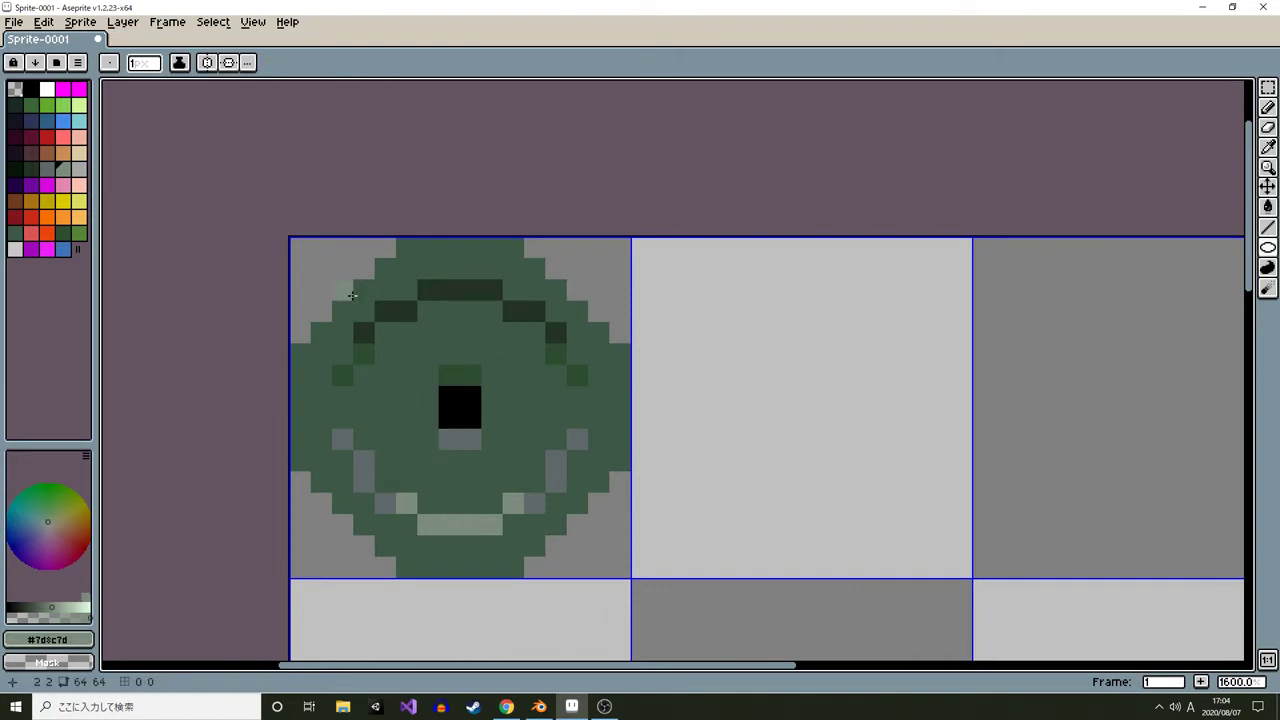
drag(305, 246, 625, 591)
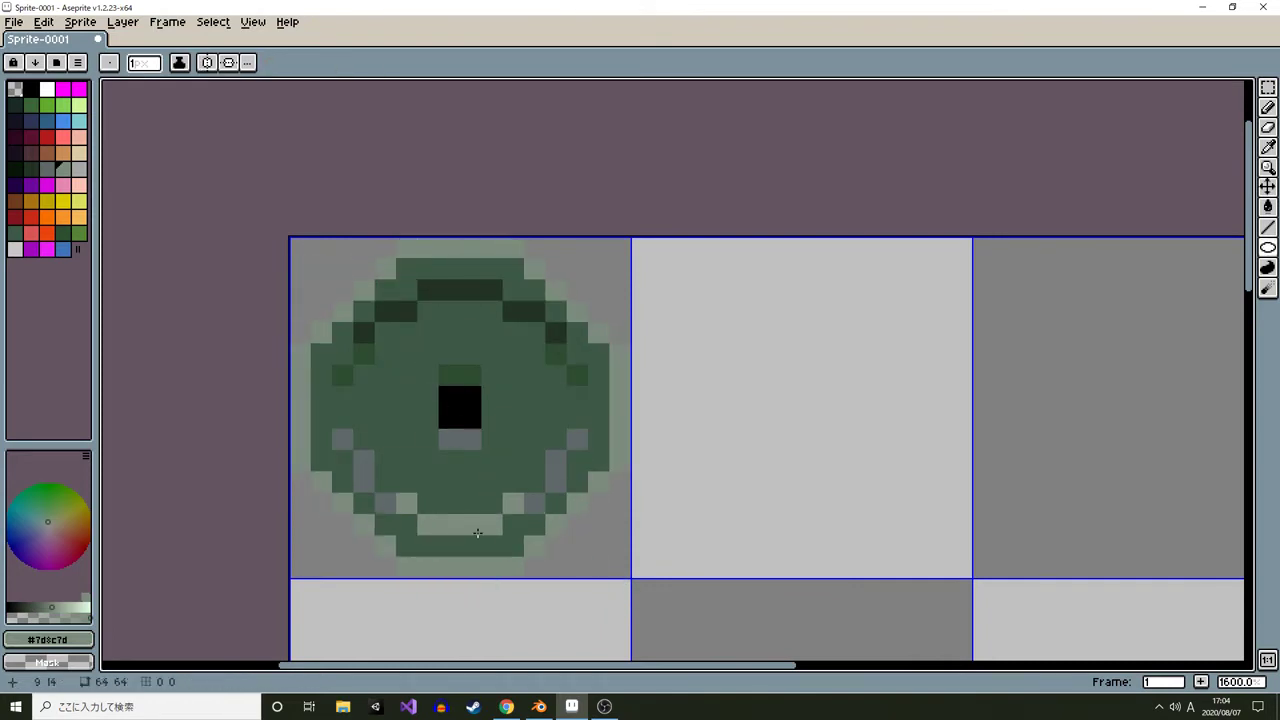
Draw a gray ellipse outline around the weight plate using a sampled gray
alt+click(364, 464)
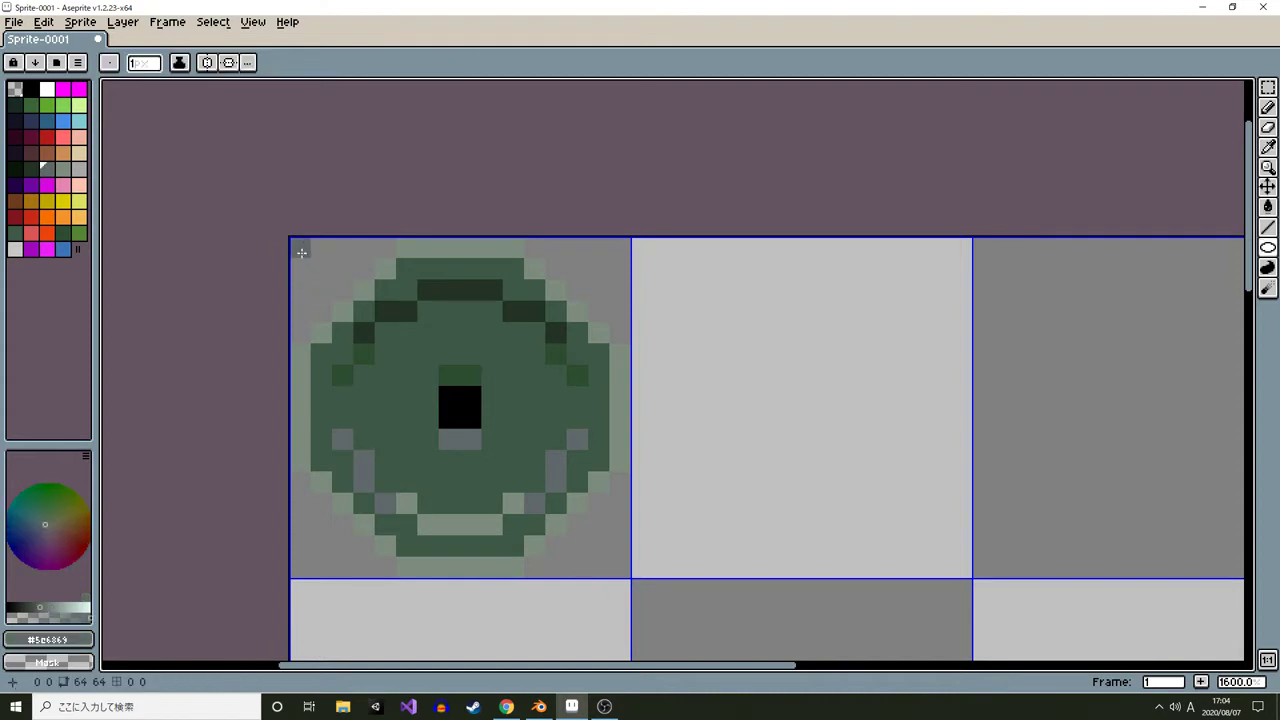
drag(301, 252, 632, 557)
Paint a light-green highlight row along the plate's top edge with the pencil
alt+click(498, 521)
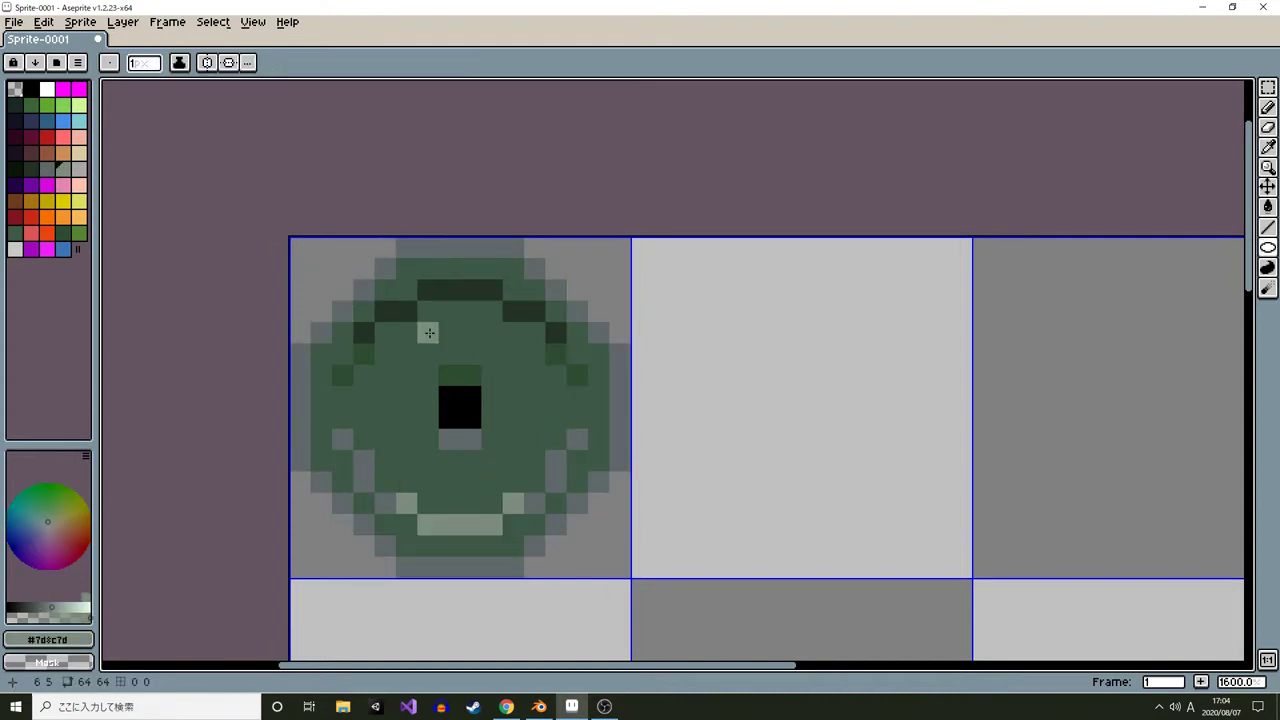
key(b)
mouse_move(402, 250)
mouse_down()
mouse_move(510, 248)
mouse_move(535, 268)
mouse_up()
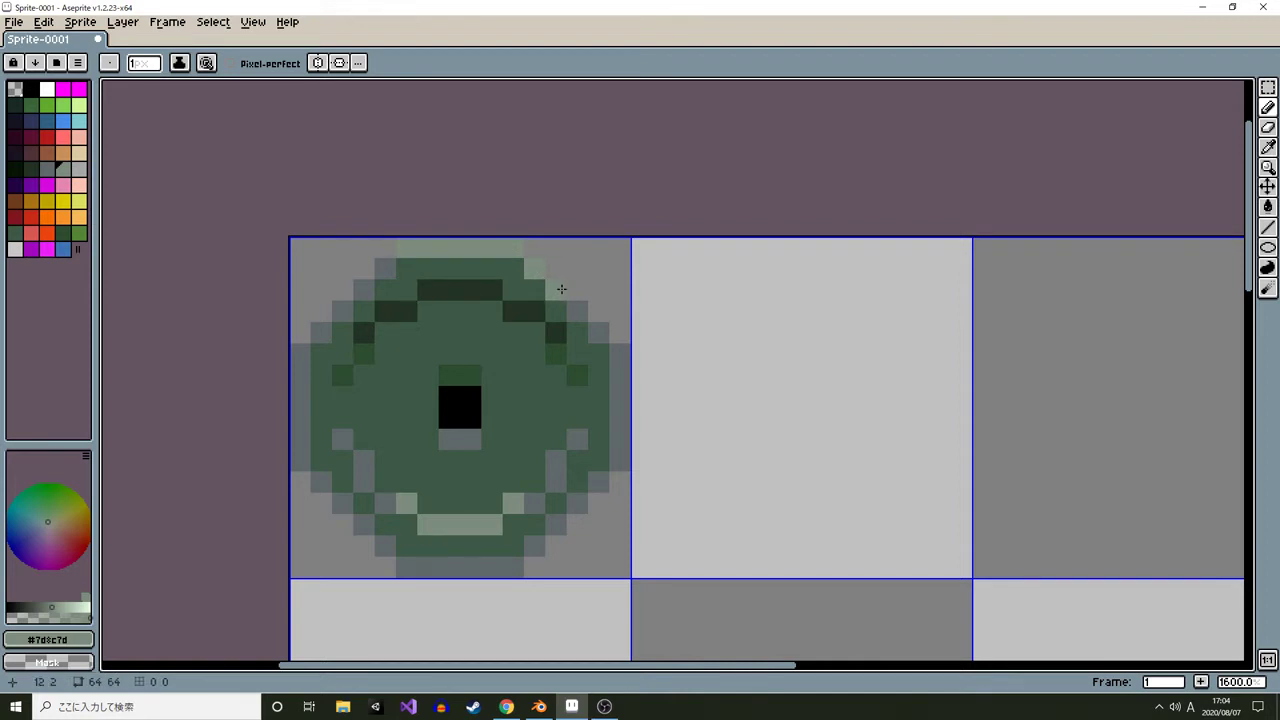
scroll(470, 336, down, 9)
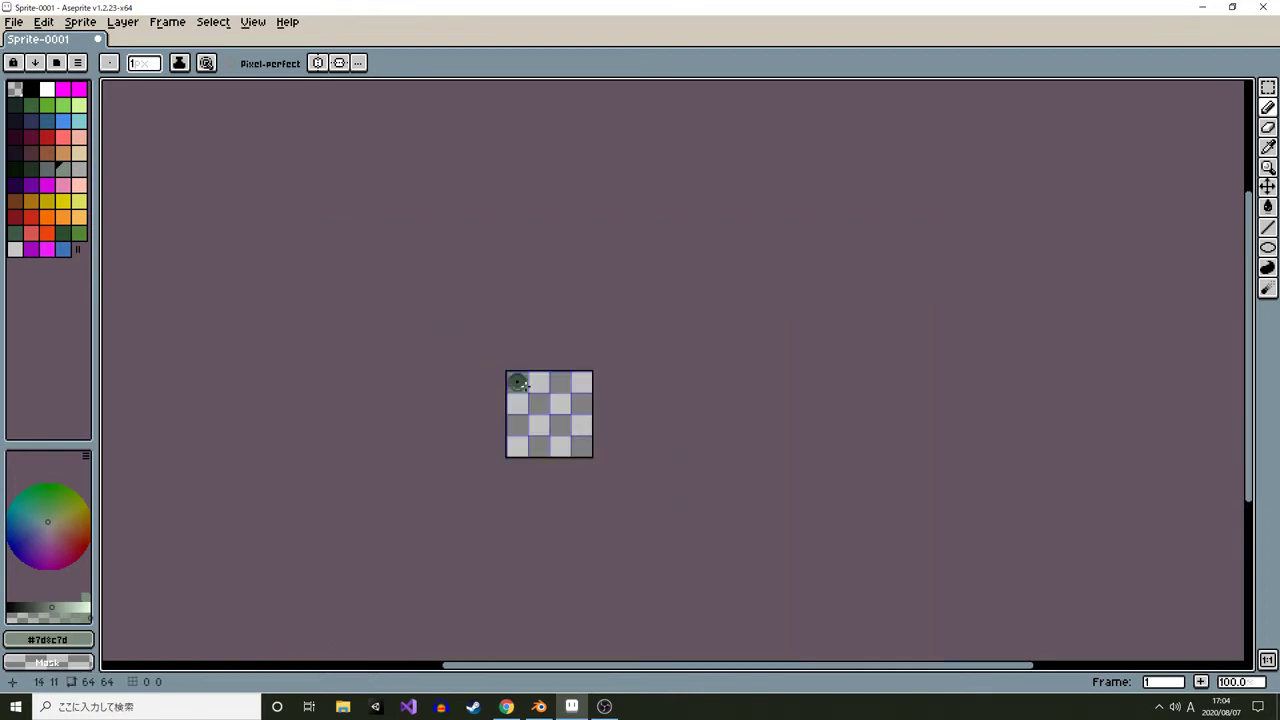
scroll(515, 358, up, 9)
Undo the last three edits
key(ctrl+z)
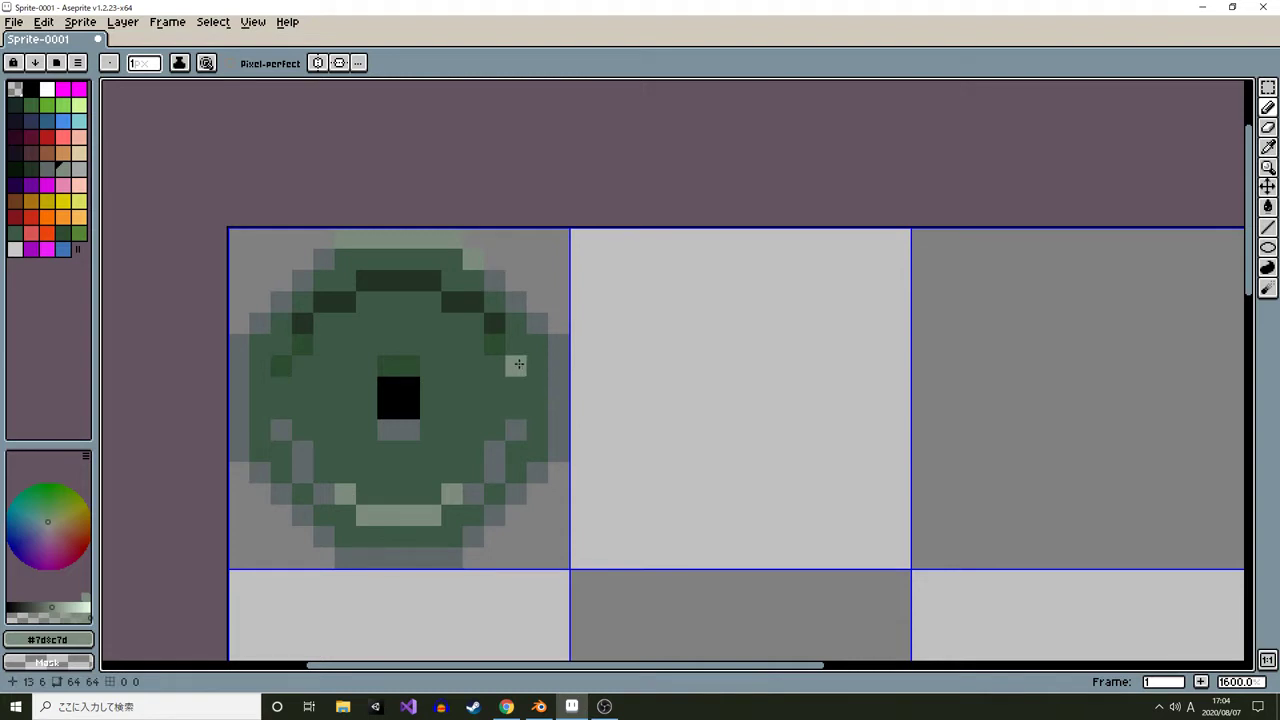
key(ctrl+z)
key(ctrl+z)
Repaint the plate's lower outline and bottom row with sampled dark green pixels
alt+click(517, 366)
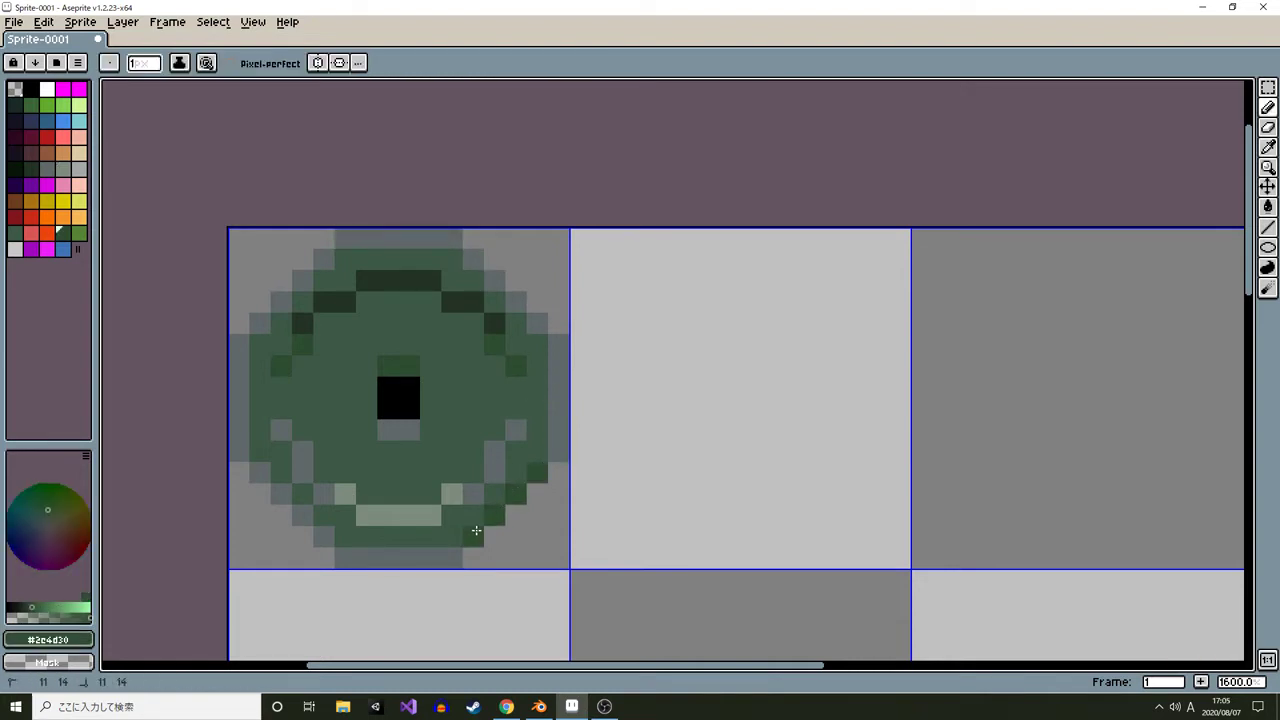
drag(448, 555, 348, 560)
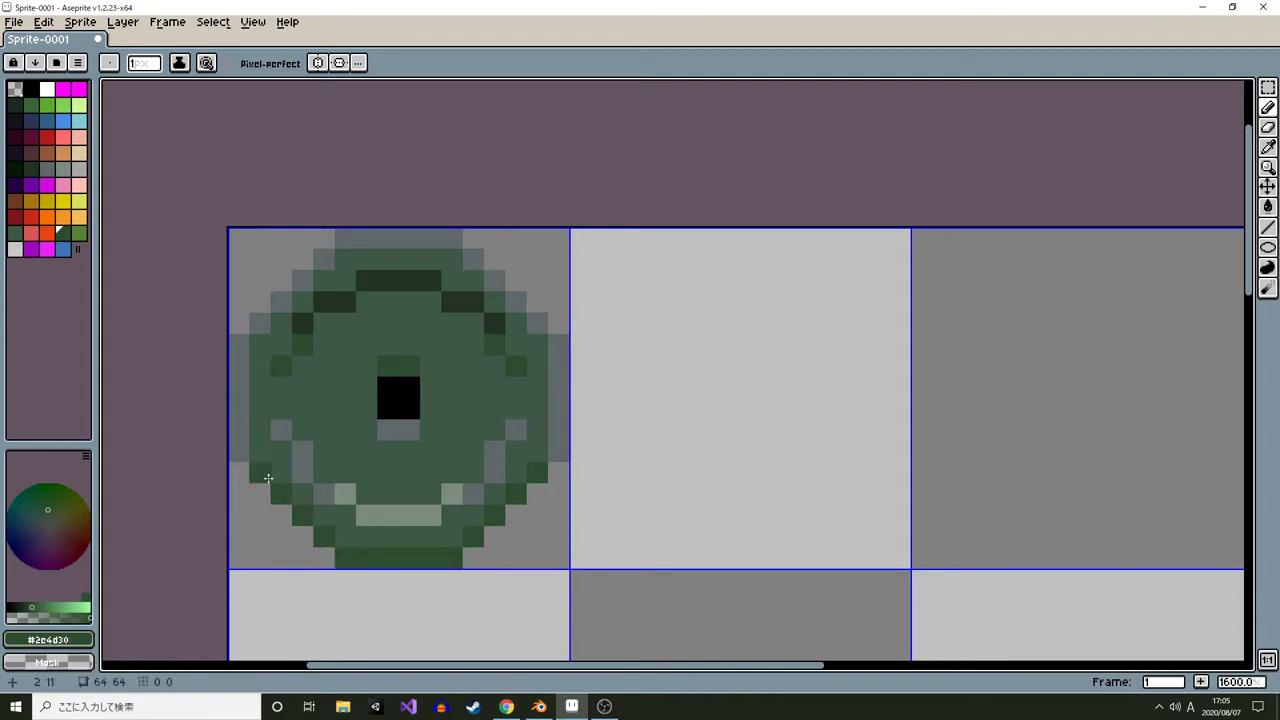
Recolour the plate's right-side outline with dark green and sampled mid-green pixels
click(557, 450)
click(557, 364)
alt+click(552, 353)
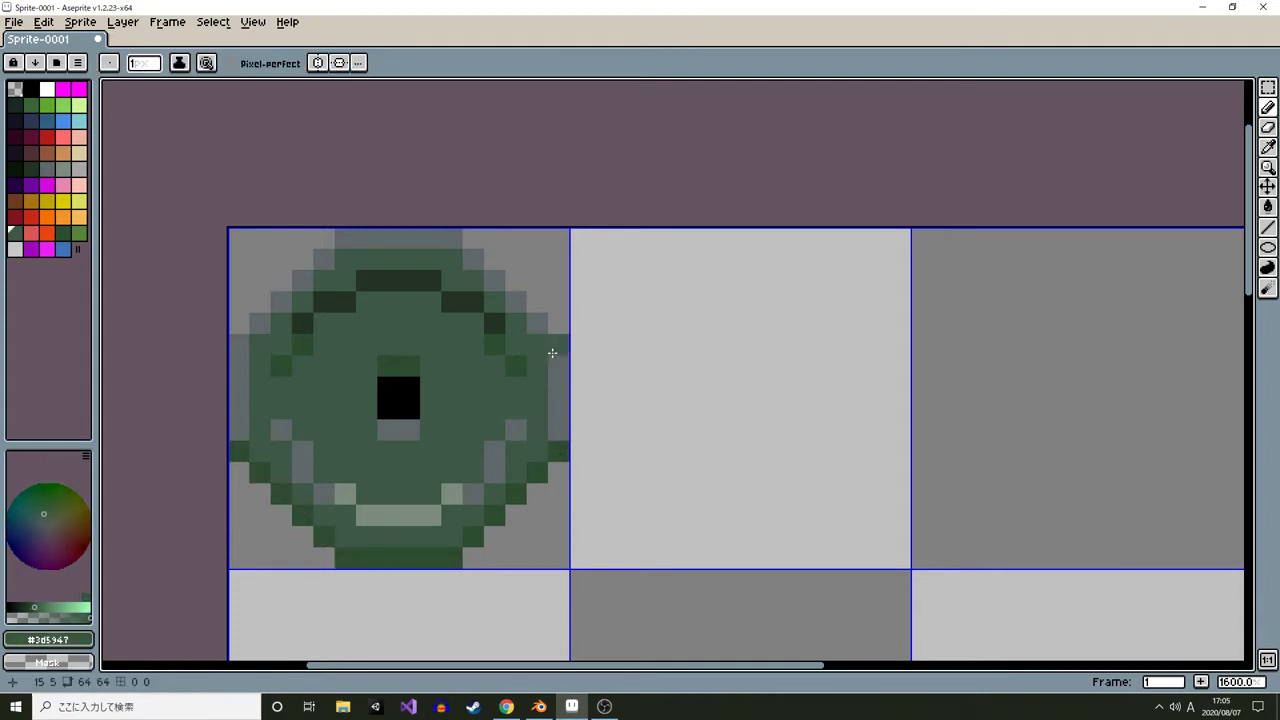
drag(552, 368, 559, 424)
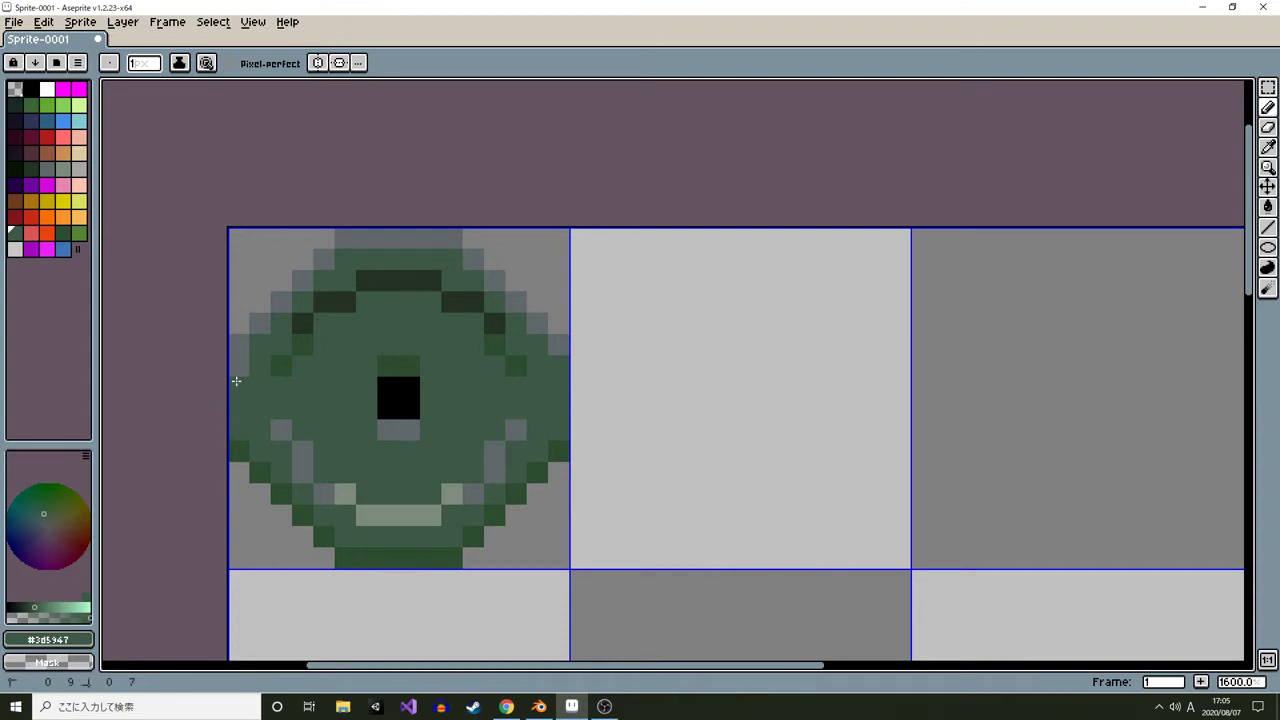
Review the finished plate at several zoom levels and against the dumbbell plate reference photos
scroll(436, 414, down, 9)
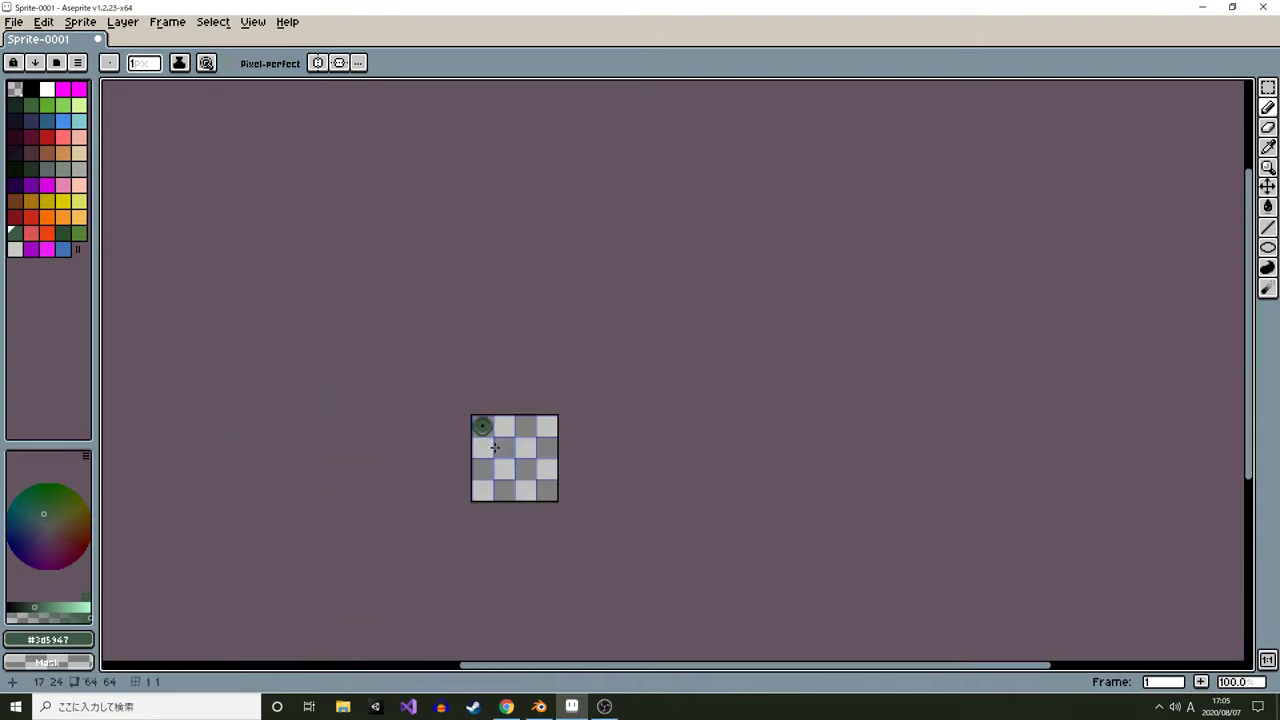
scroll(494, 447, up, 5)
scroll(470, 400, down, 4)
scroll(457, 357, up, 11)
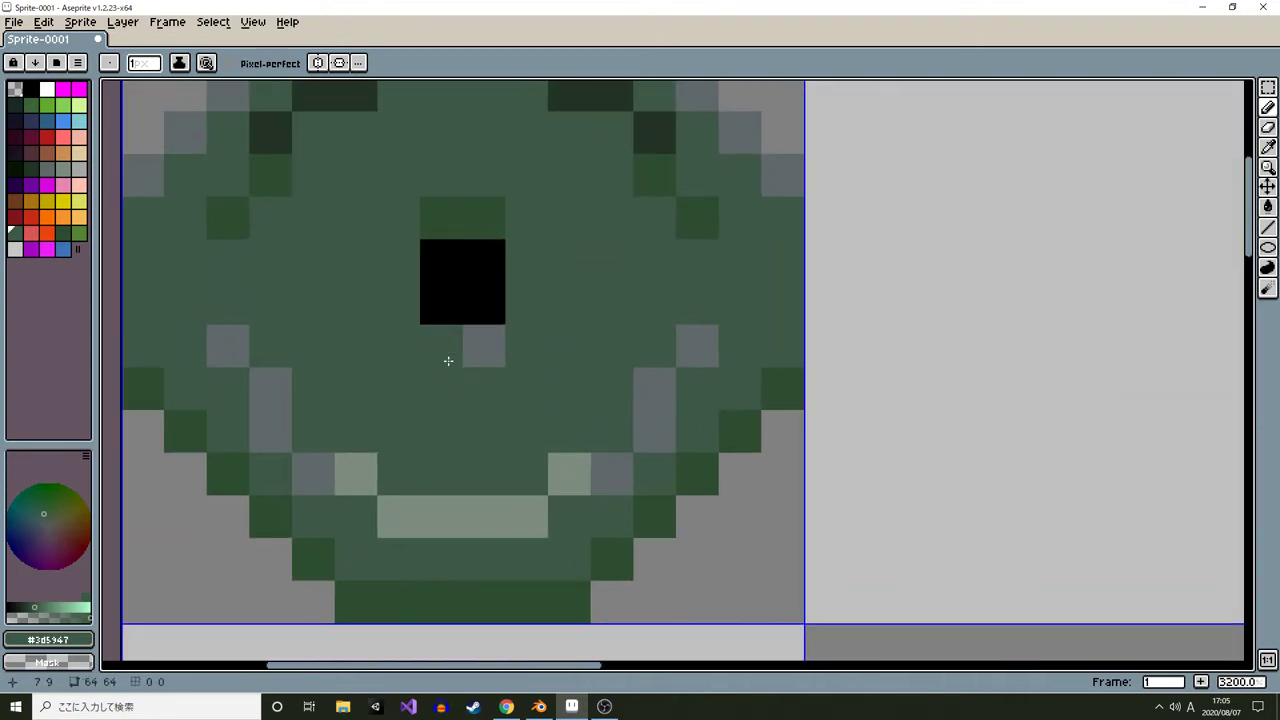
alt+click(447, 358)
scroll(515, 430, down, 11)
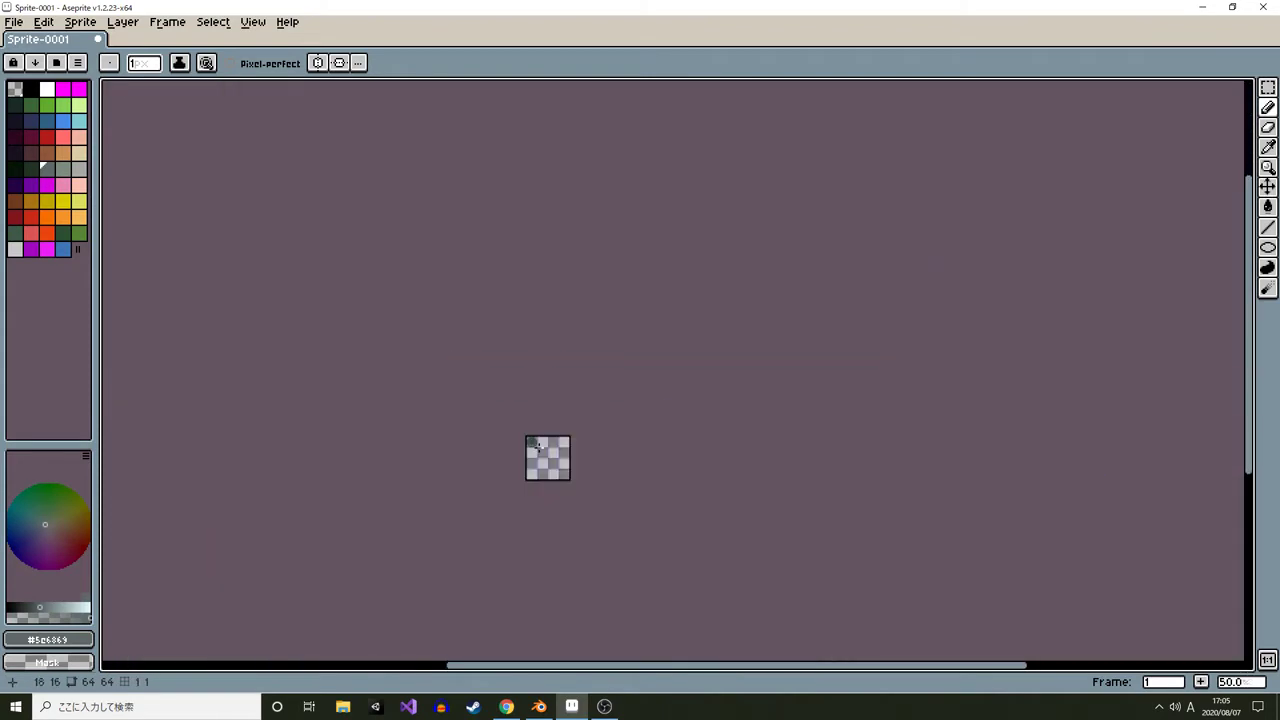
scroll(542, 448, up, 4)
scroll(546, 450, down, 3)
scroll(540, 440, up, 5)
key(alt+Tab)
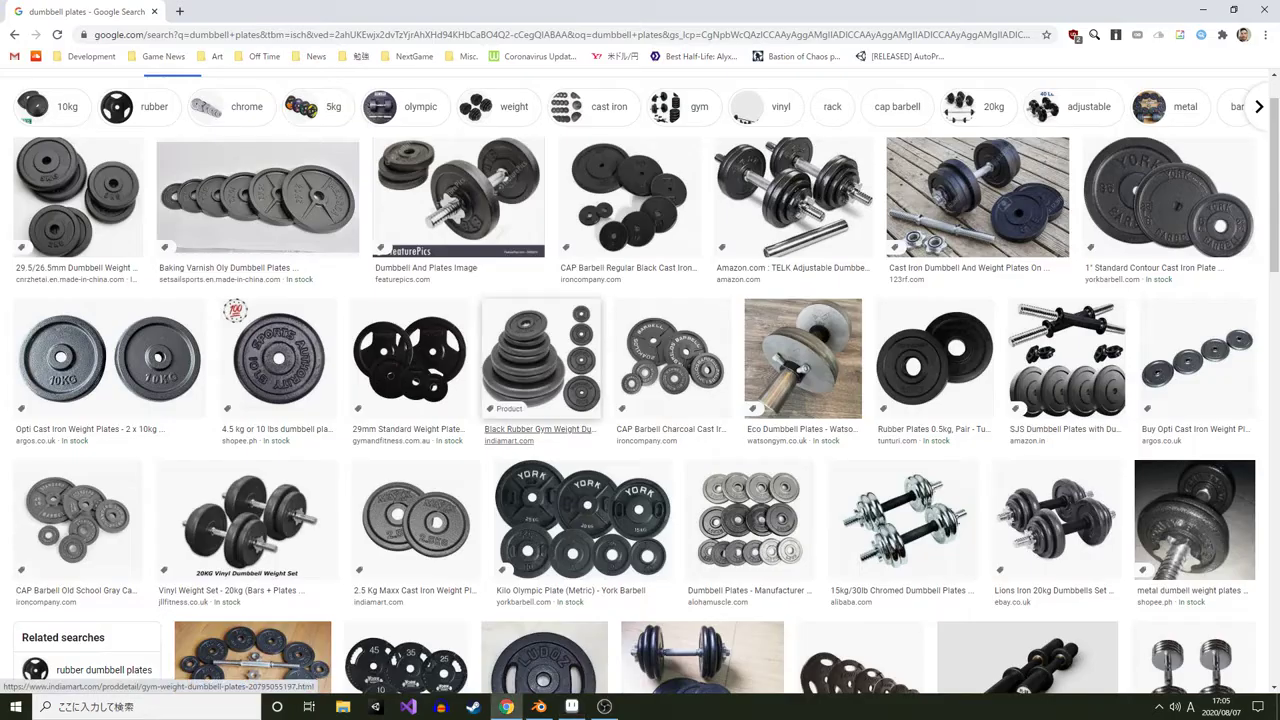
key(alt+Tab)
Draw a filled mid-green circle about 13 pixels across in the next grid cell with the Ellipse tool
scroll(452, 455, up, 1)
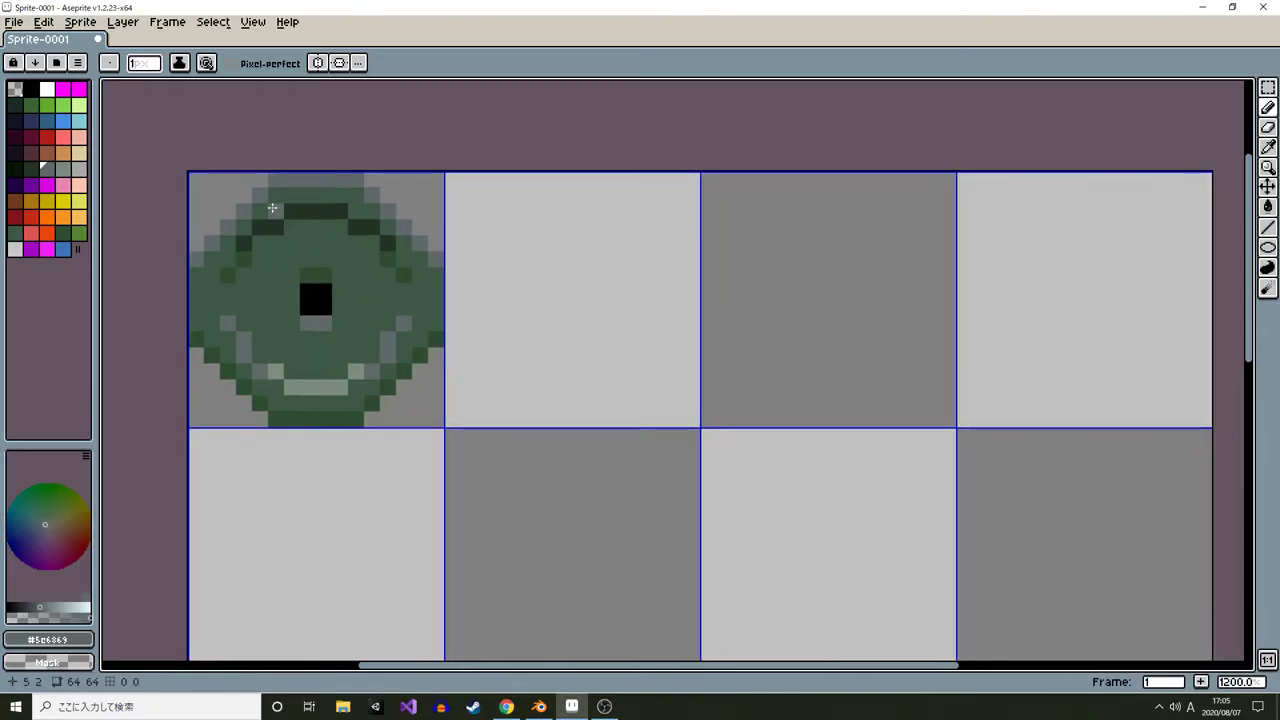
alt+click(228, 276)
key(shift+u)
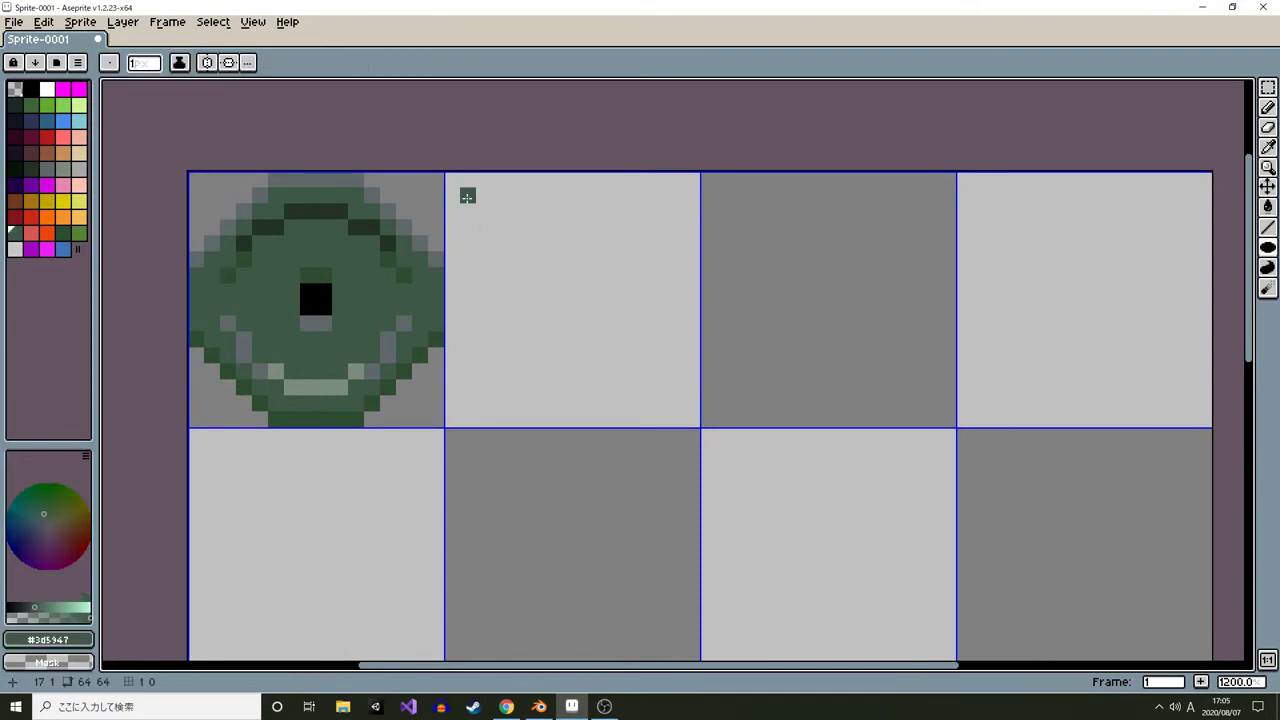
drag(484, 209, 660, 386)
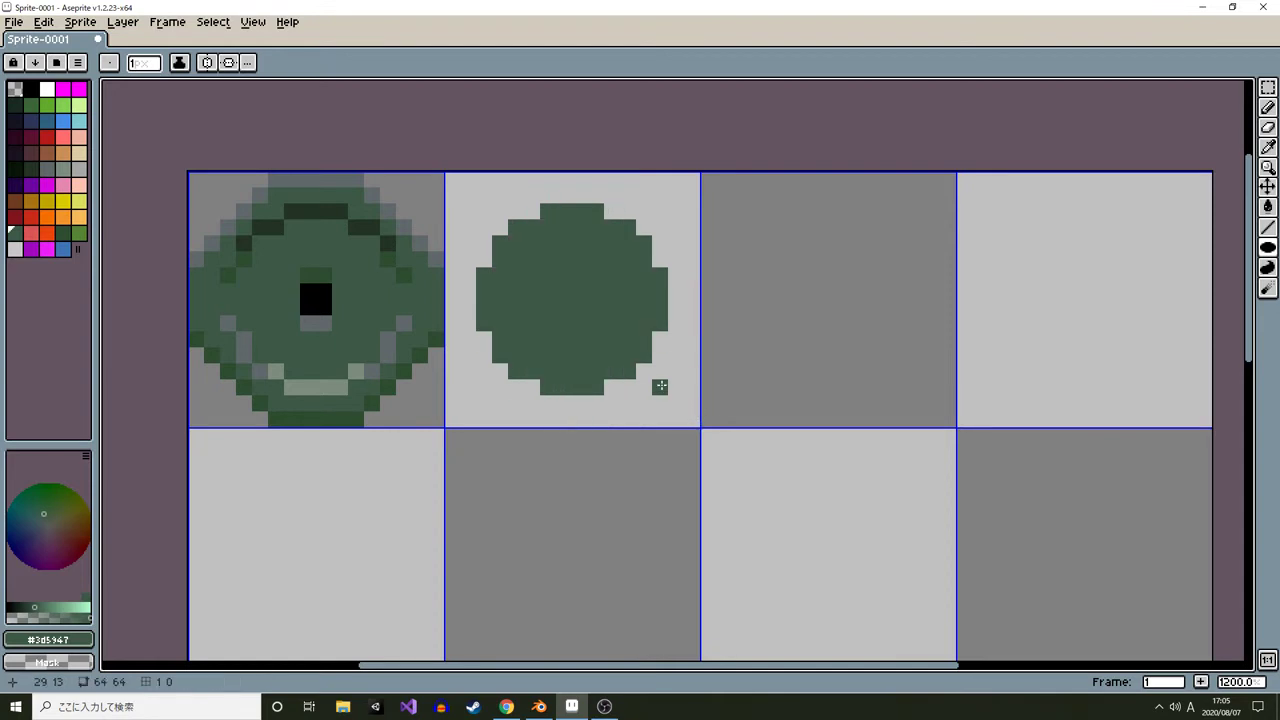
Try drawing a larger filled circle spanning the next grid cells
scroll(660, 371, down, 1)
scroll(540, 250, up, 1)
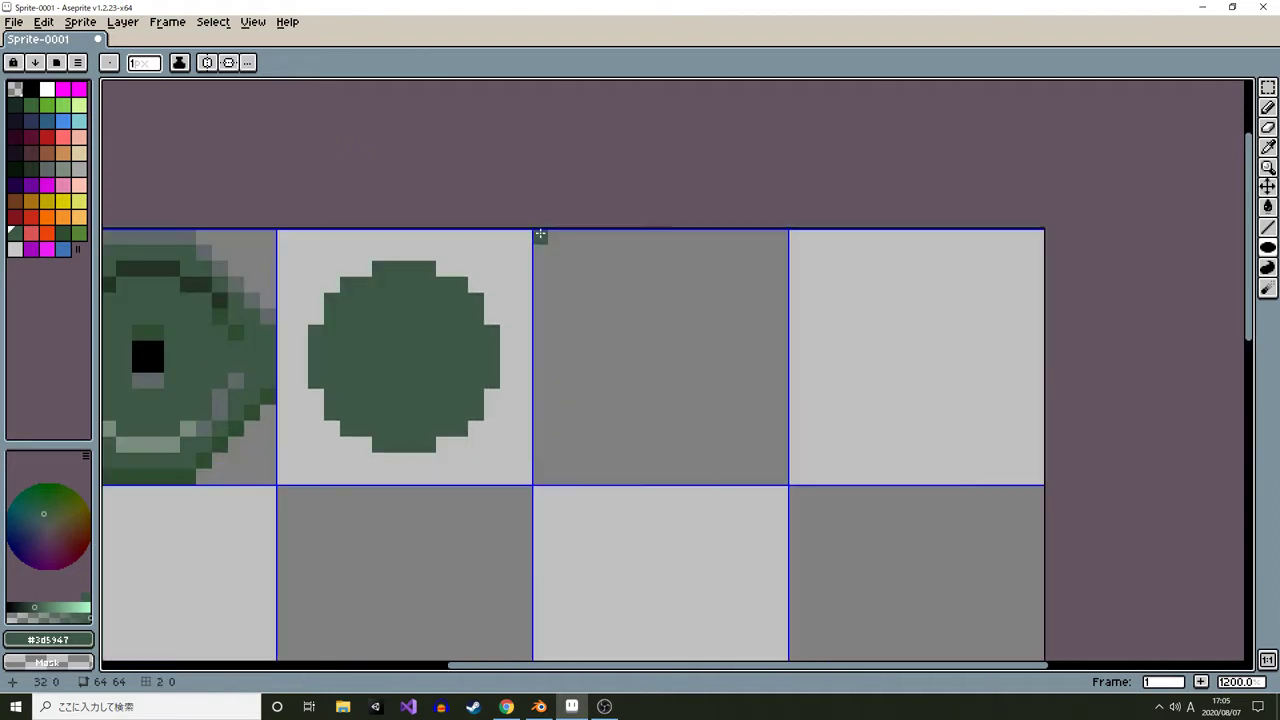
scroll(540, 234, down, 2)
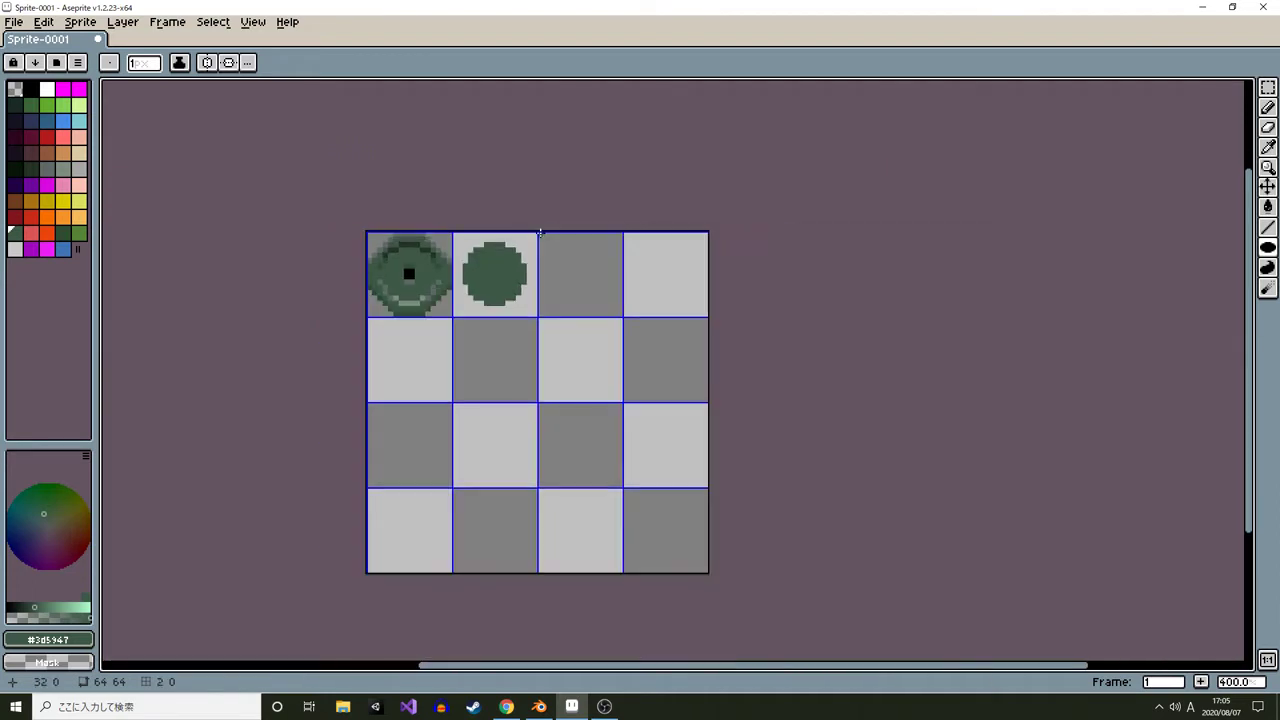
scroll(540, 234, up, 1)
scroll(540, 233, up, 2)
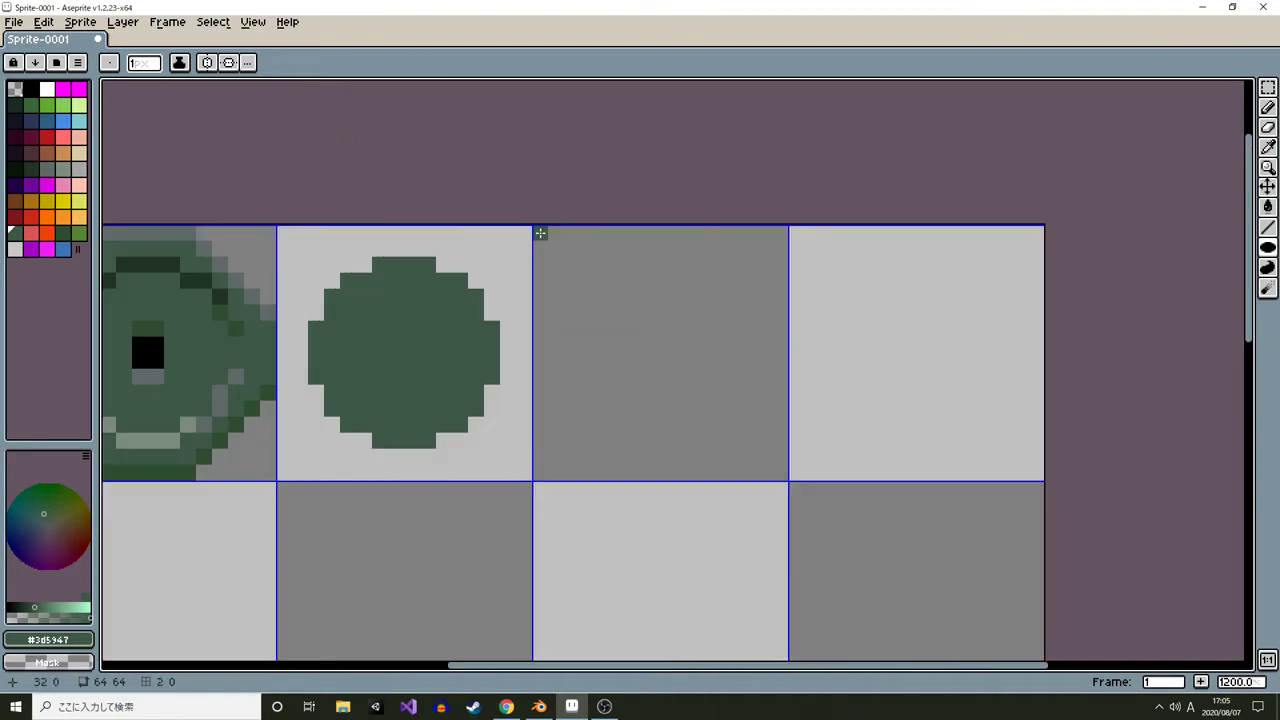
drag(540, 233, 939, 439)
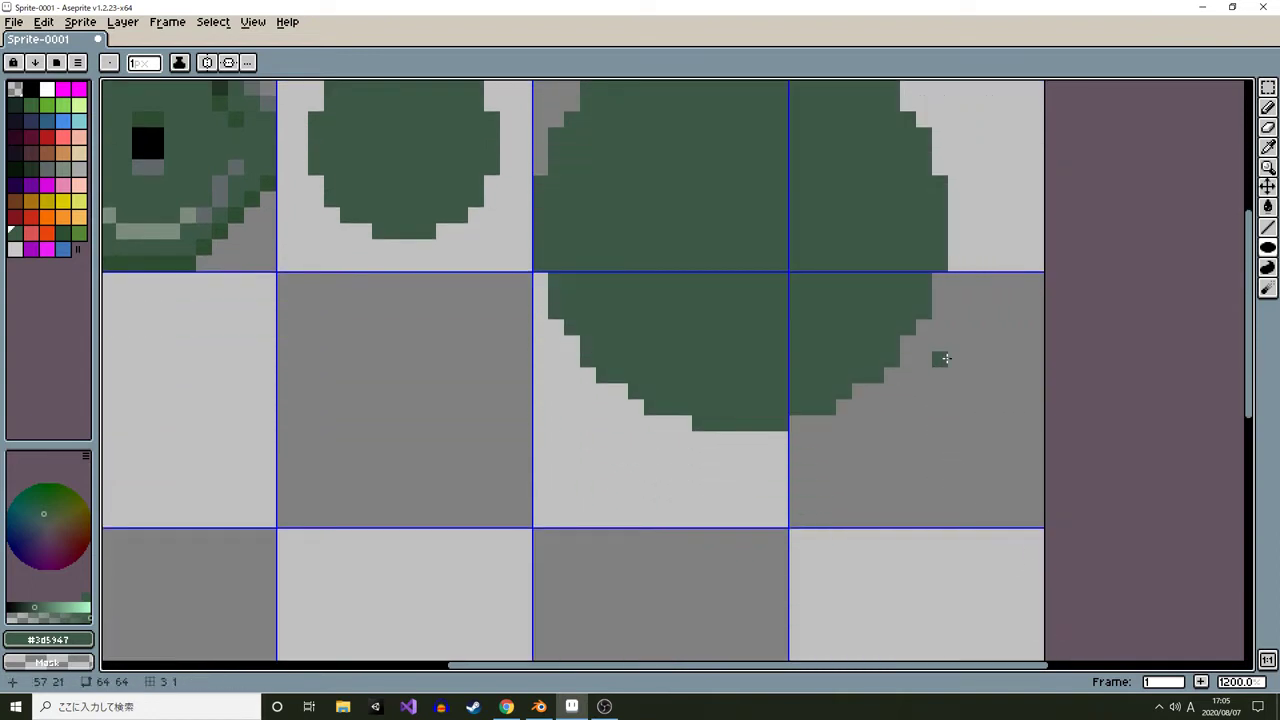
key(ctrl+z)
drag(818, 251, 834, 325)
Set the grid width and height to 8 pixels
scroll(820, 310, down, 2)
key(ctrl+g)
drag(592, 354, 577, 354)
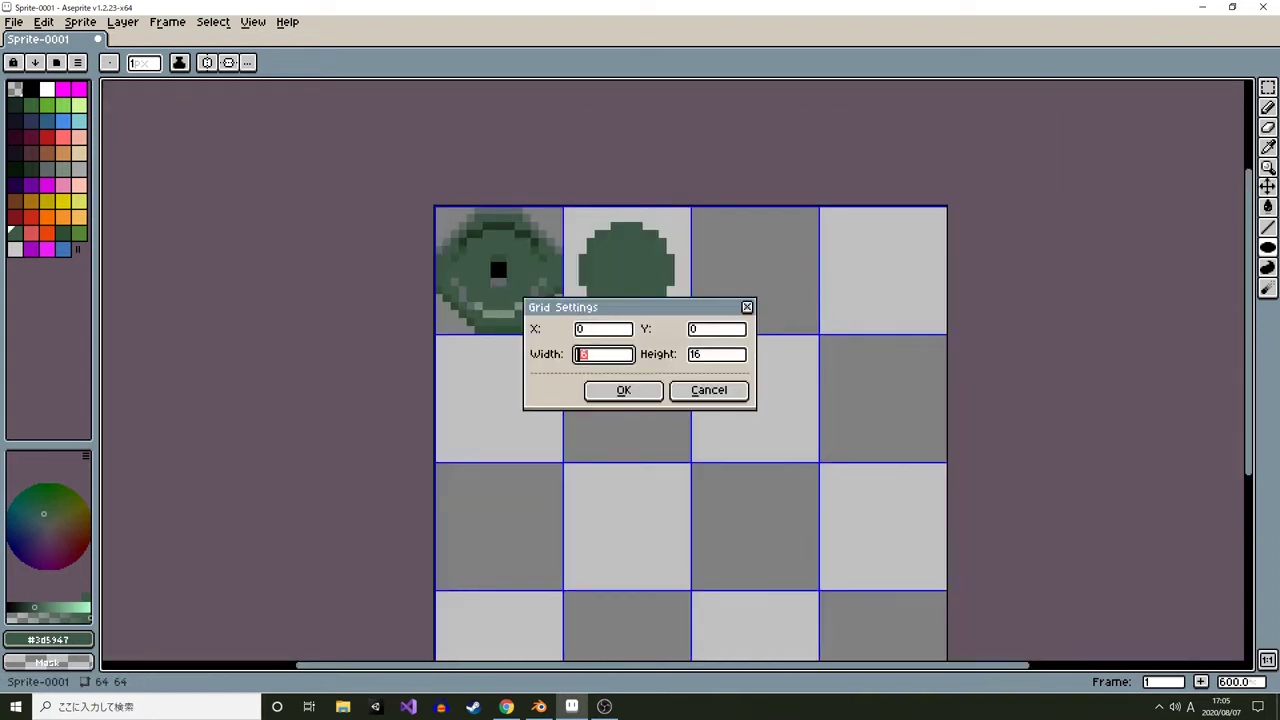
text(8)
key(Tab)
text(8)
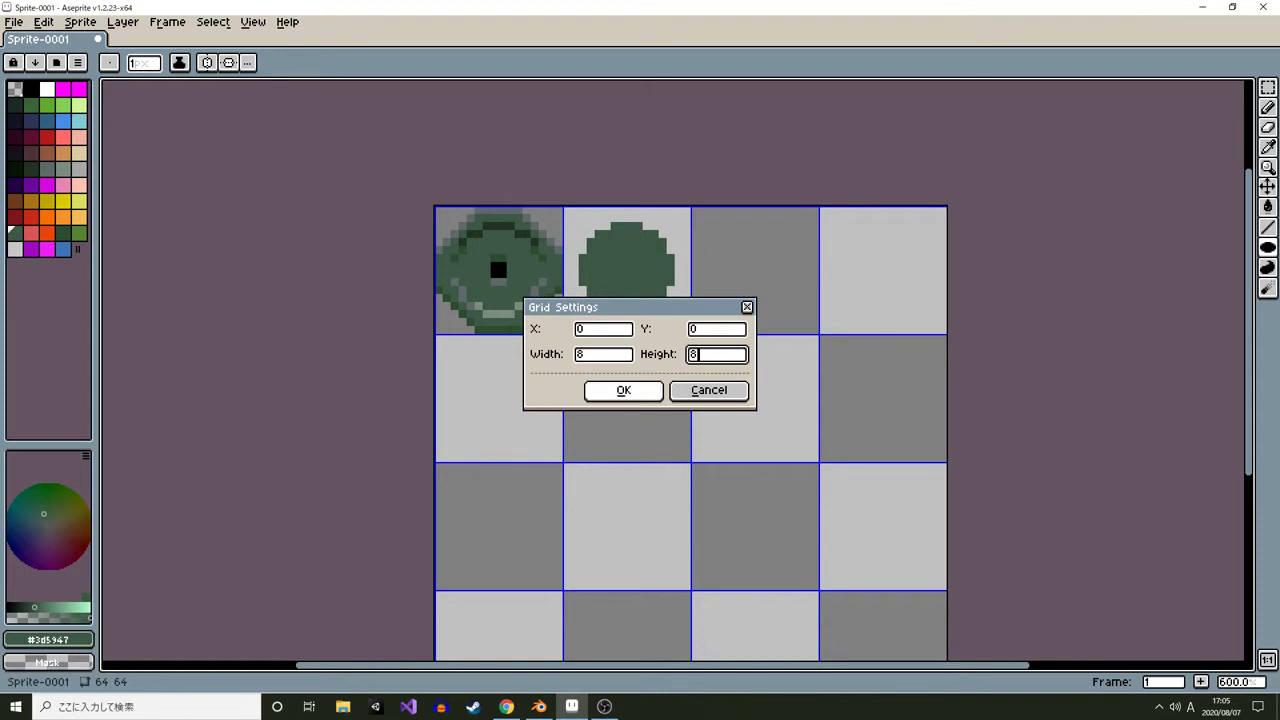
click(624, 389)
Draw a filled mid-green circle about 24 pixels across and outline it with a gray ellipse
scroll(847, 299, up, 1)
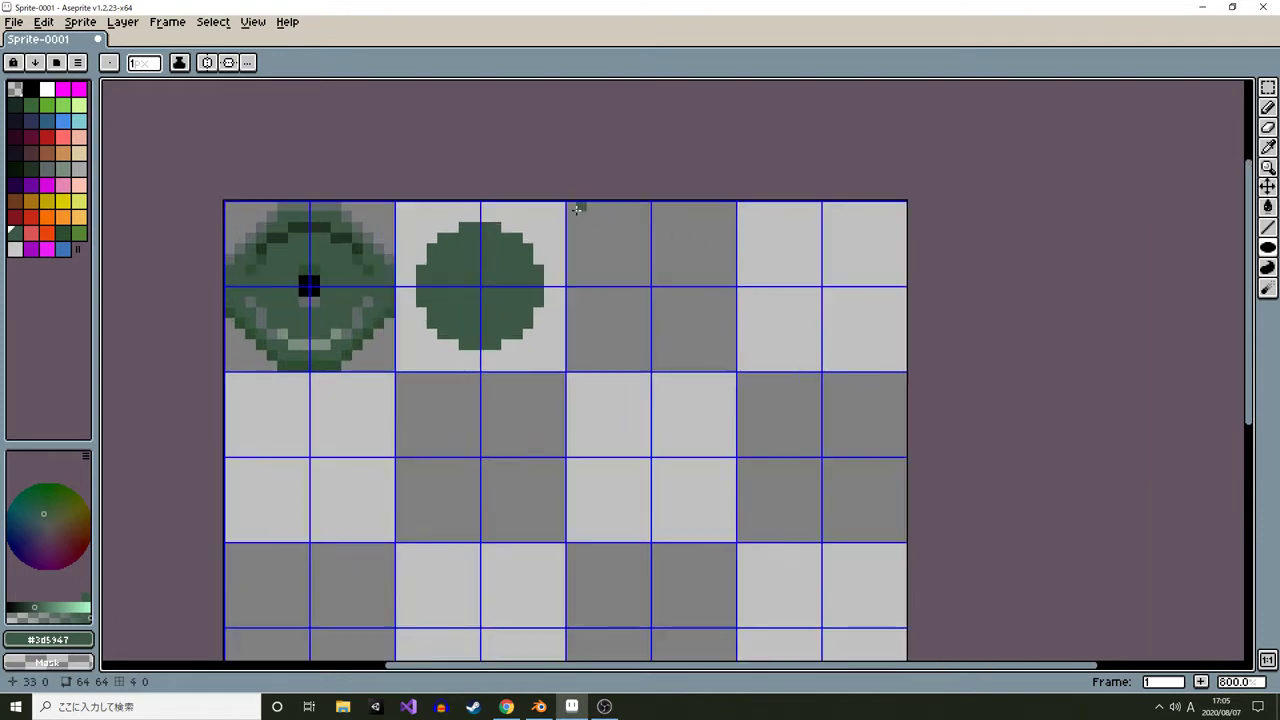
drag(576, 209, 814, 440)
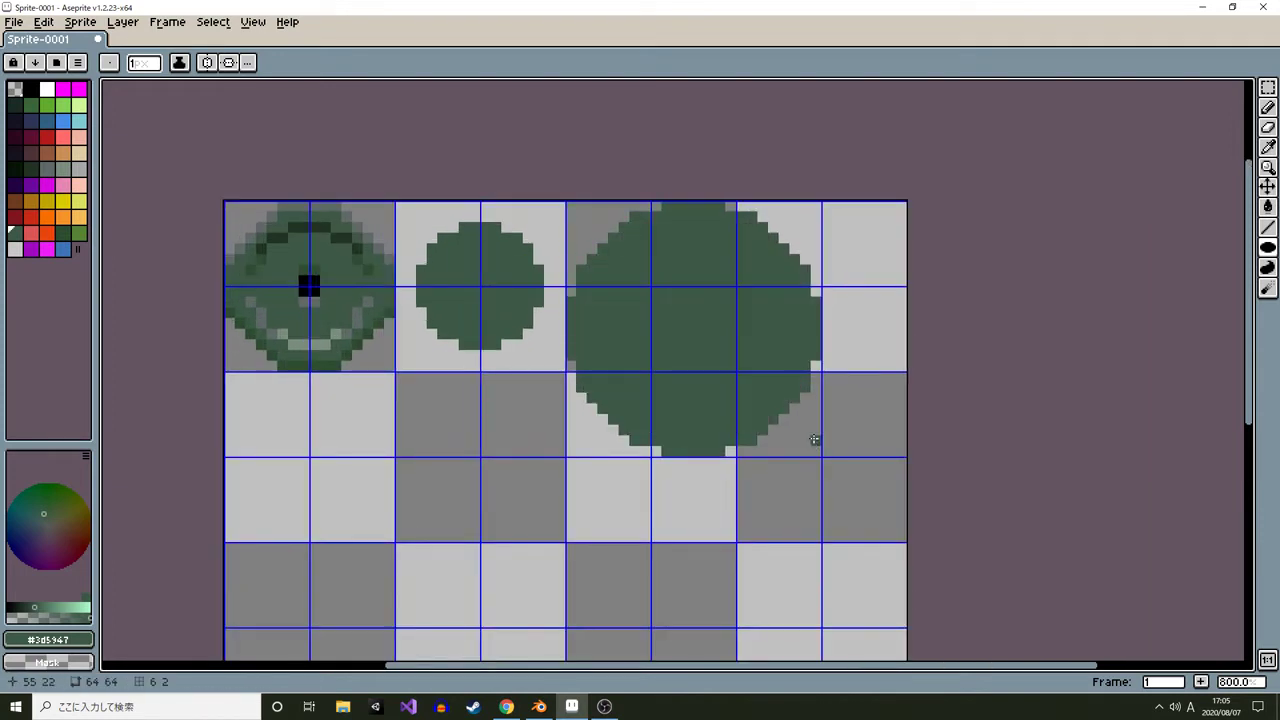
drag(668, 290, 596, 287)
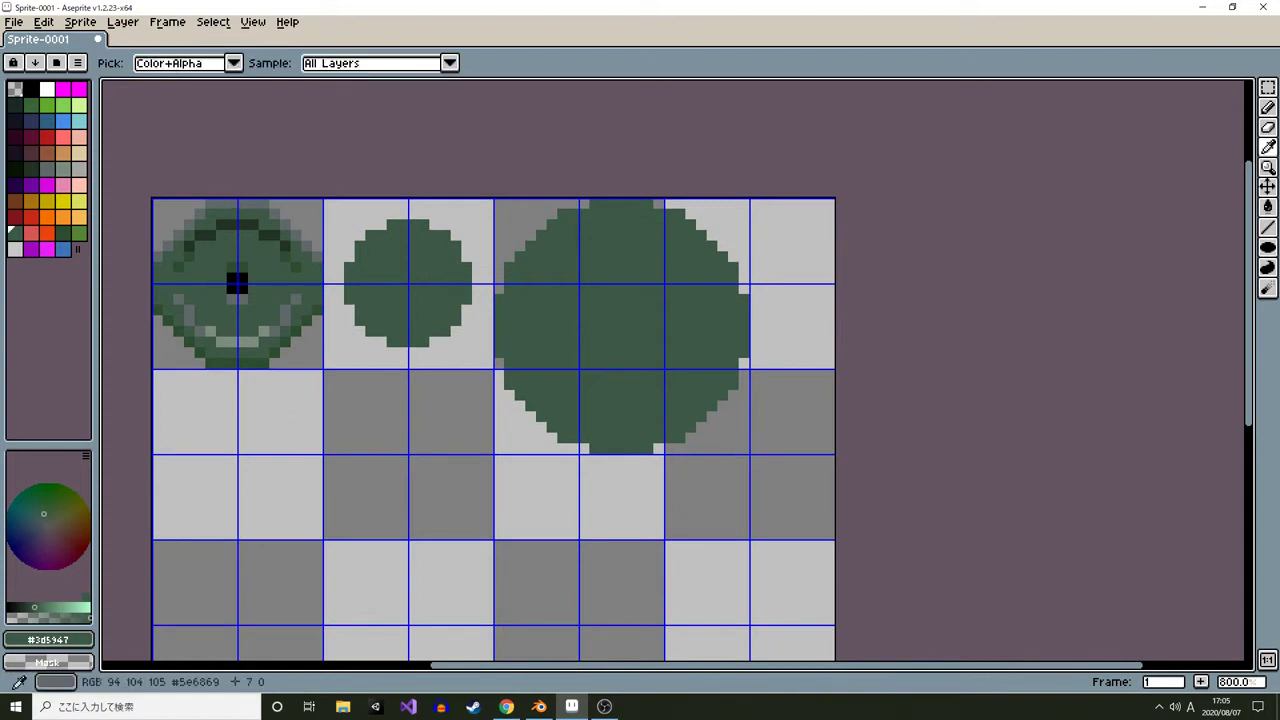
alt+click(552, 209)
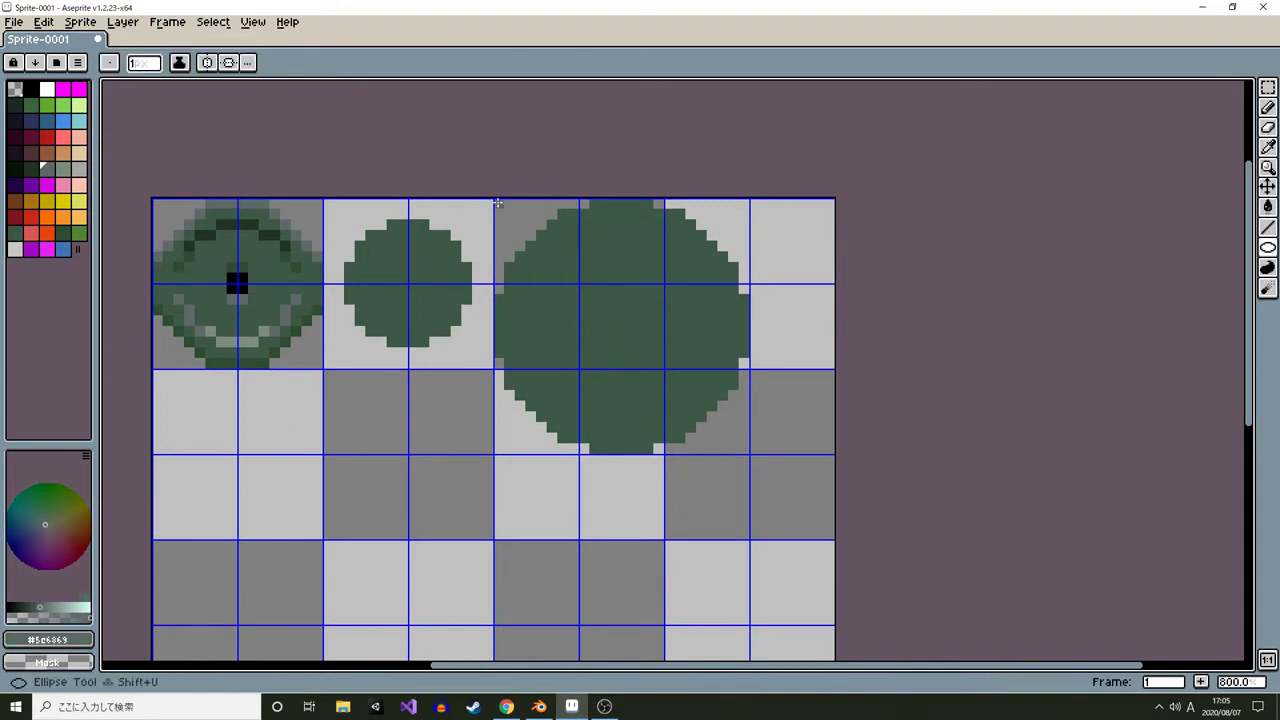
drag(497, 203, 748, 454)
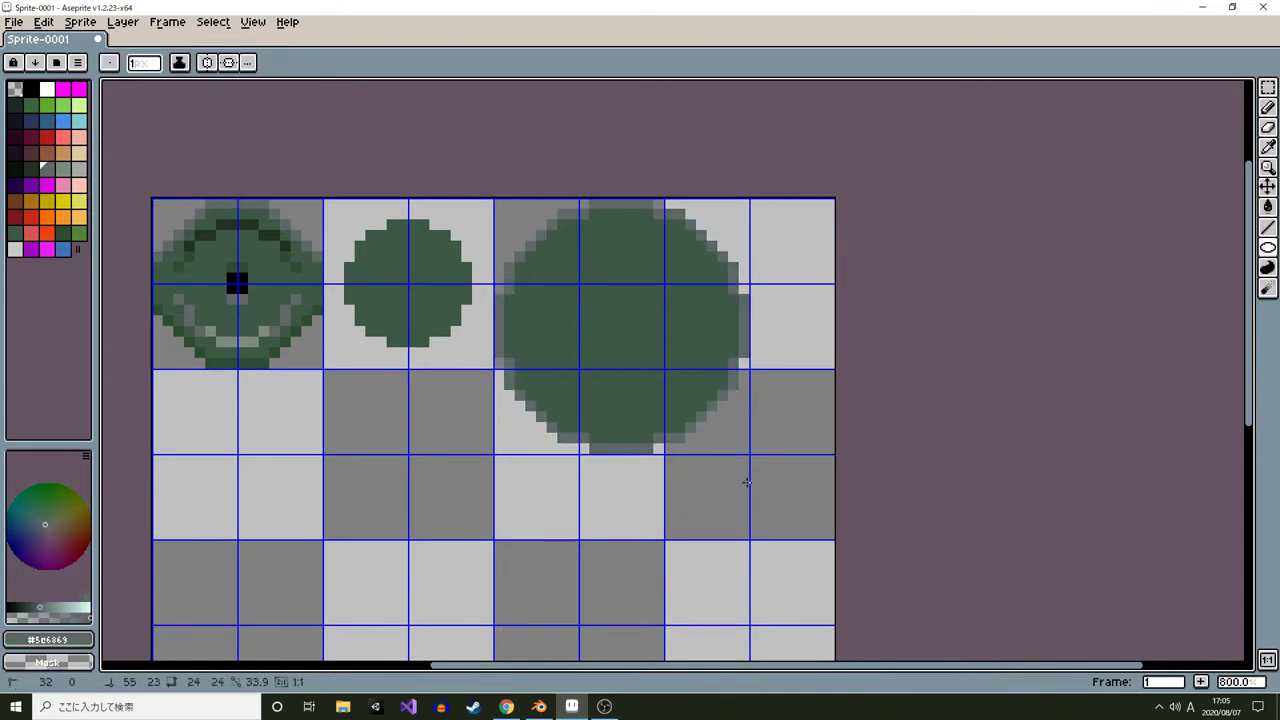
Fill the gaps inside the large circle's gray outline with mid green using the paint bucket
scroll(180, 260, up, 3)
alt+click(292, 364)
key(b)
scroll(858, 383, down, 1)
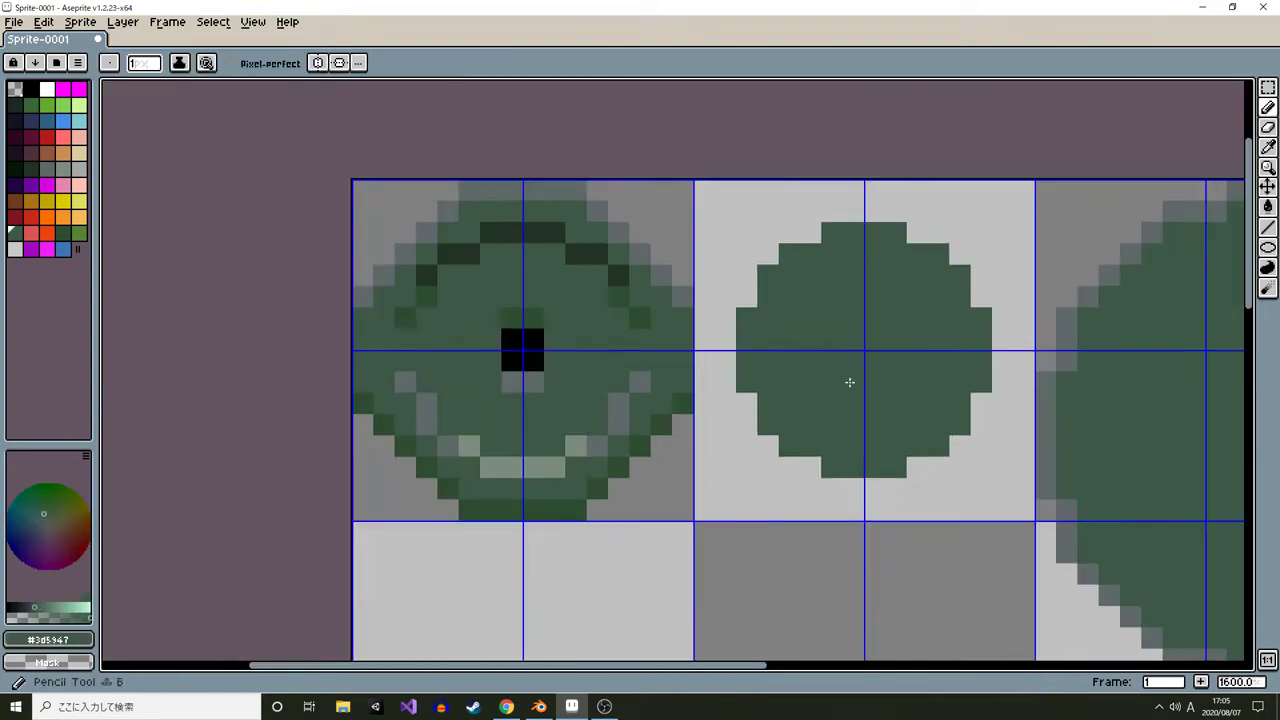
drag(850, 382, 397, 355)
key(g)
click(592, 386)
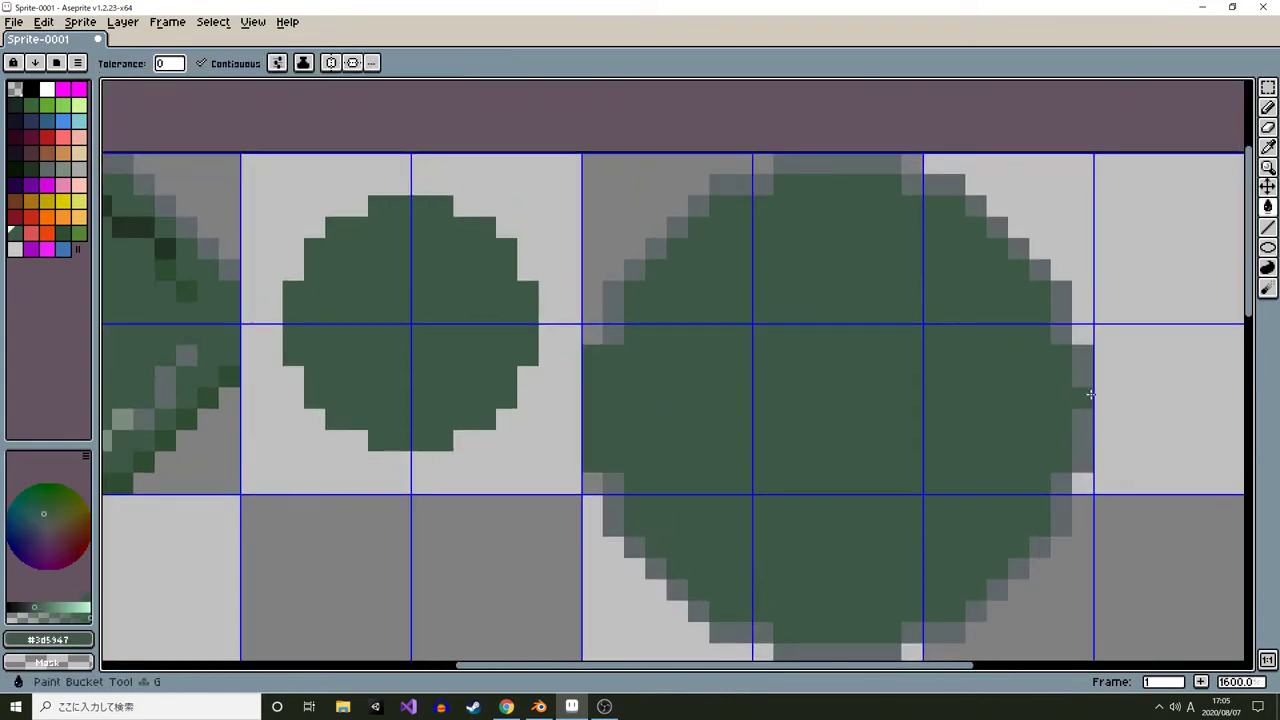
click(1080, 391)
Fill the large circle's lower outline segments with sampled dark green
scroll(974, 351, down, 4)
scroll(778, 382, up, 3)
drag(596, 372, 505, 375)
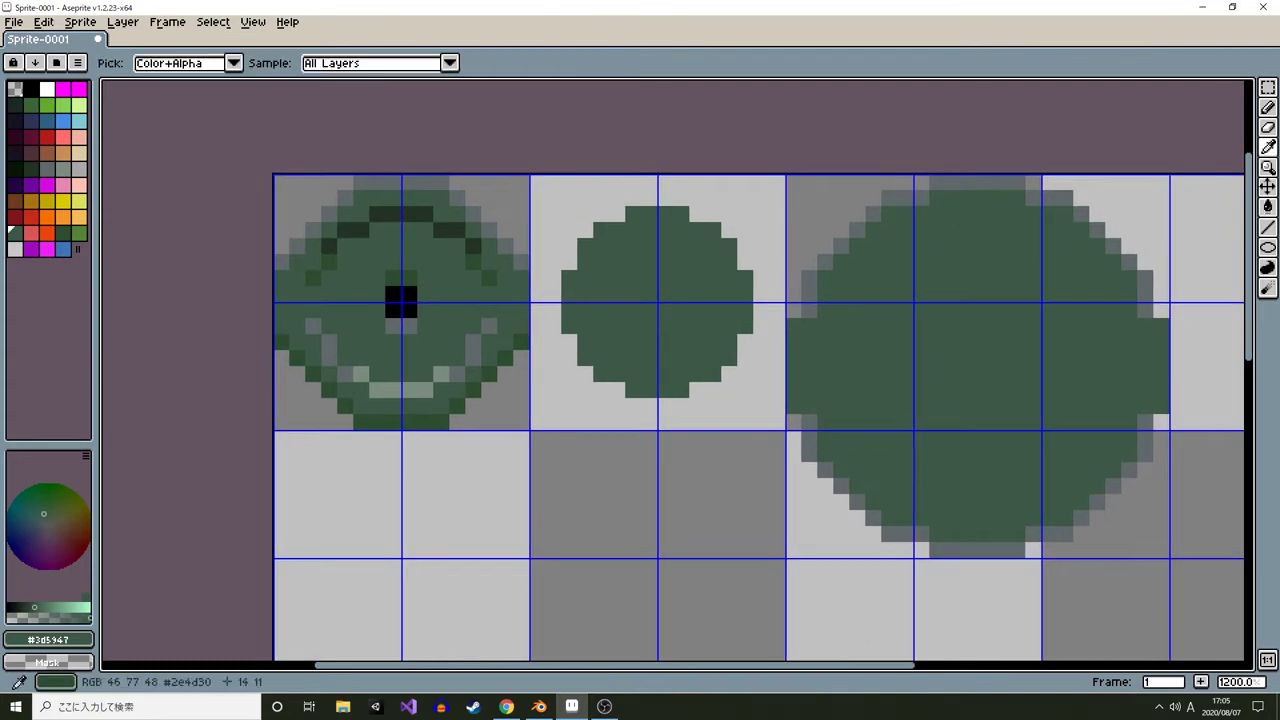
alt+click(490, 374)
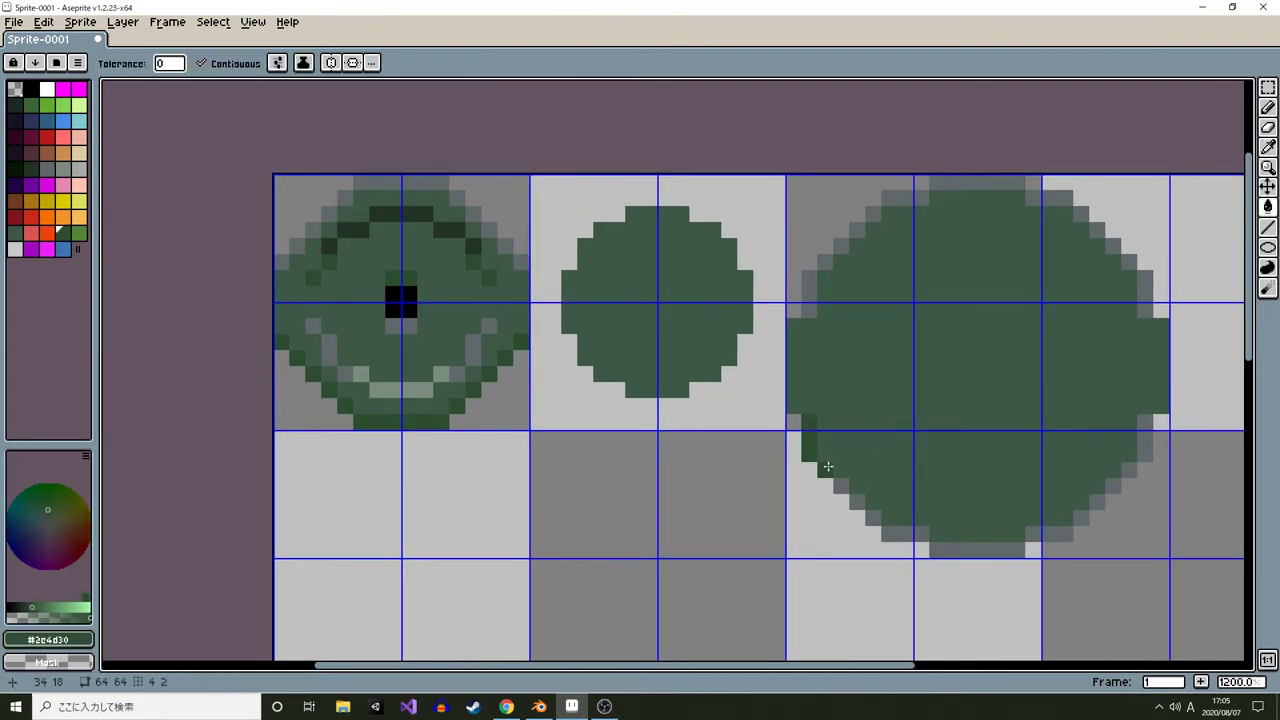
click(903, 532)
click(1003, 549)
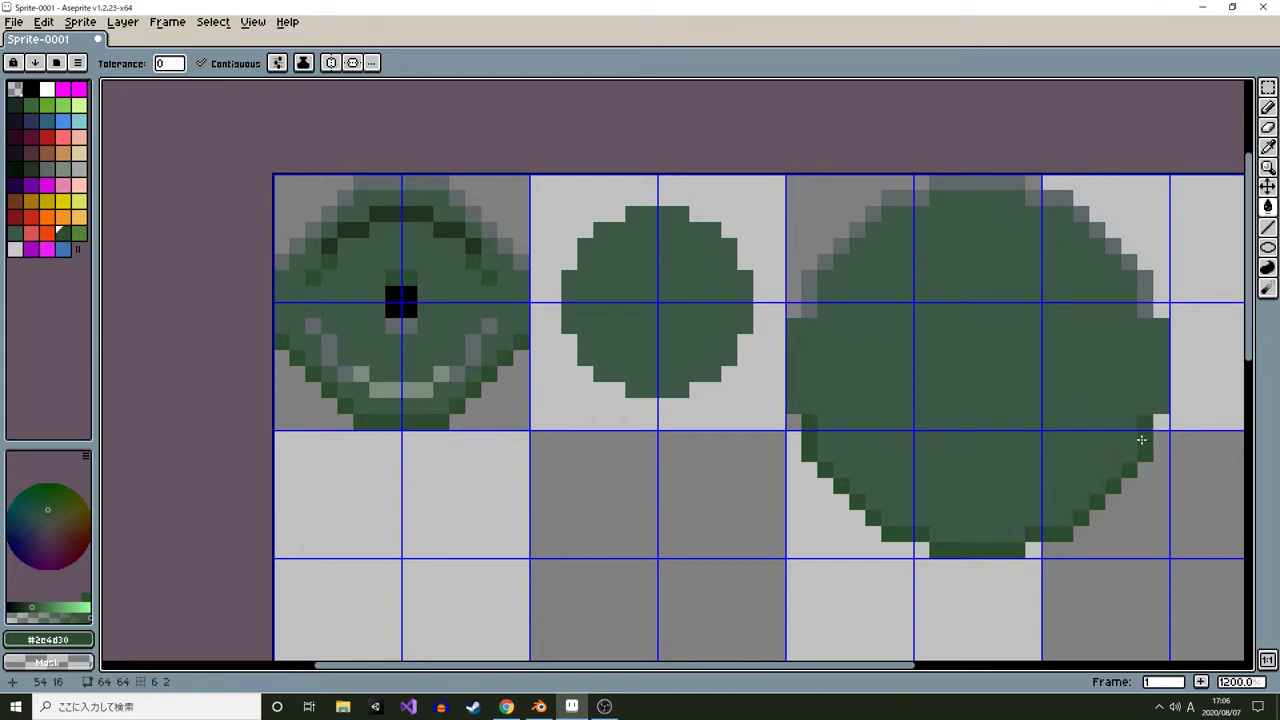
Shade the large circle's top outline pixels with sampled light gray-green and gray highlights
drag(1081, 294, 999, 310)
alt+click(312, 406)
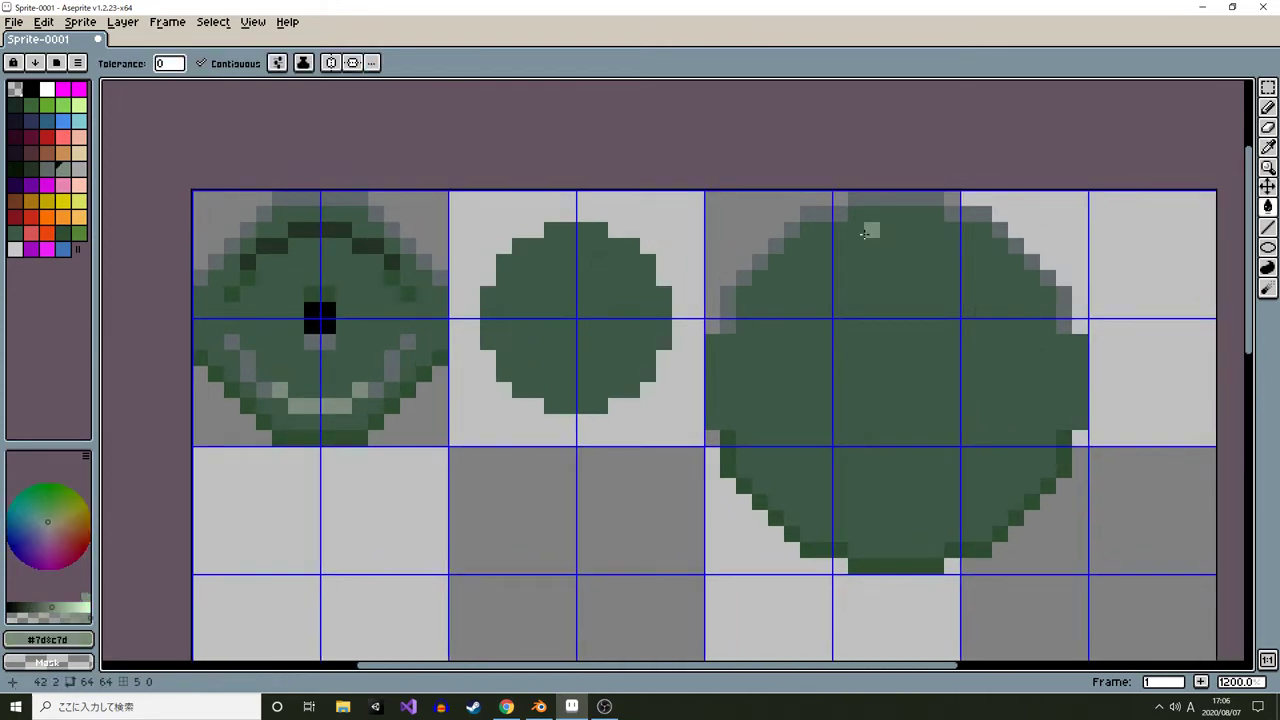
click(829, 212)
click(880, 200)
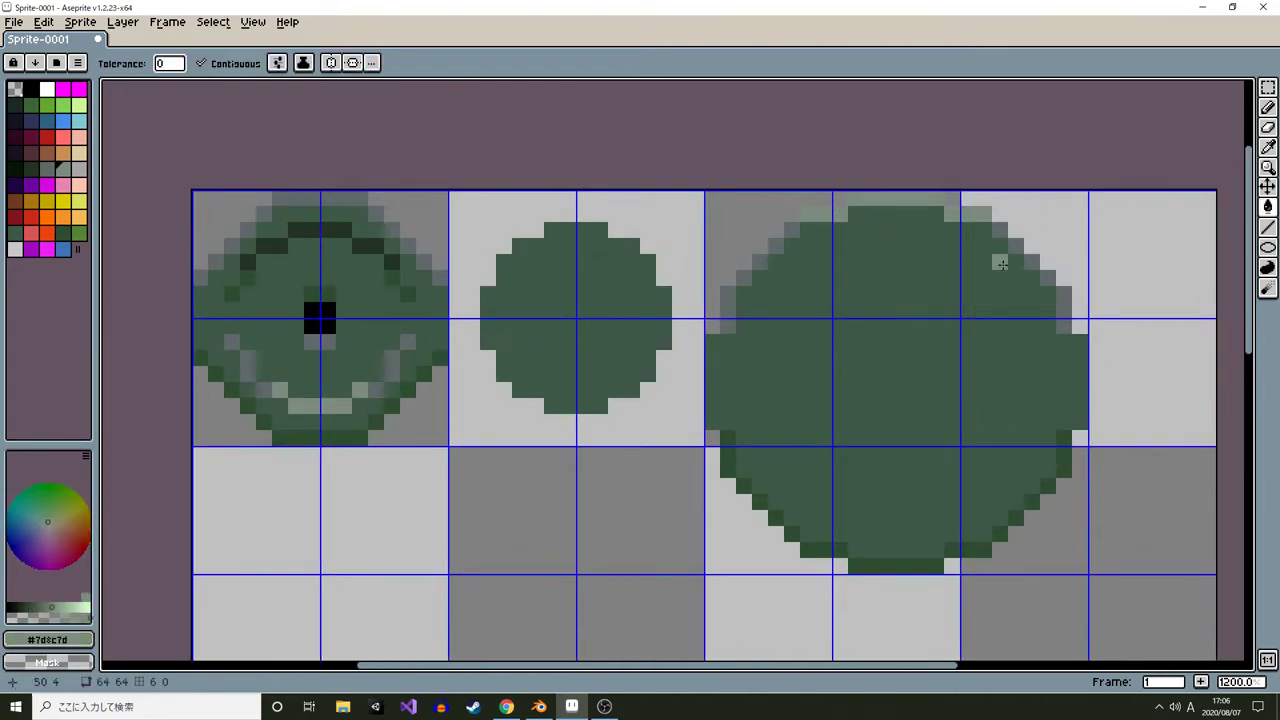
scroll(1001, 264, down, 8)
scroll(850, 322, up, 9)
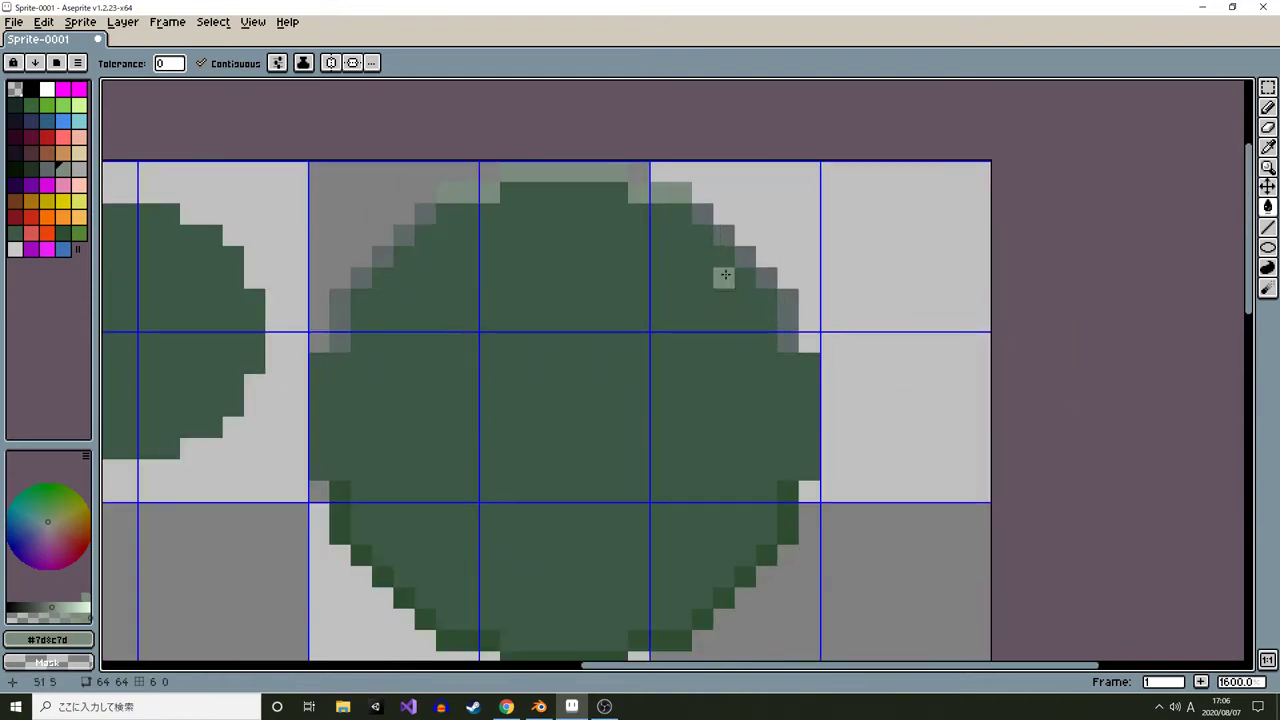
alt+click(723, 236)
key(b)
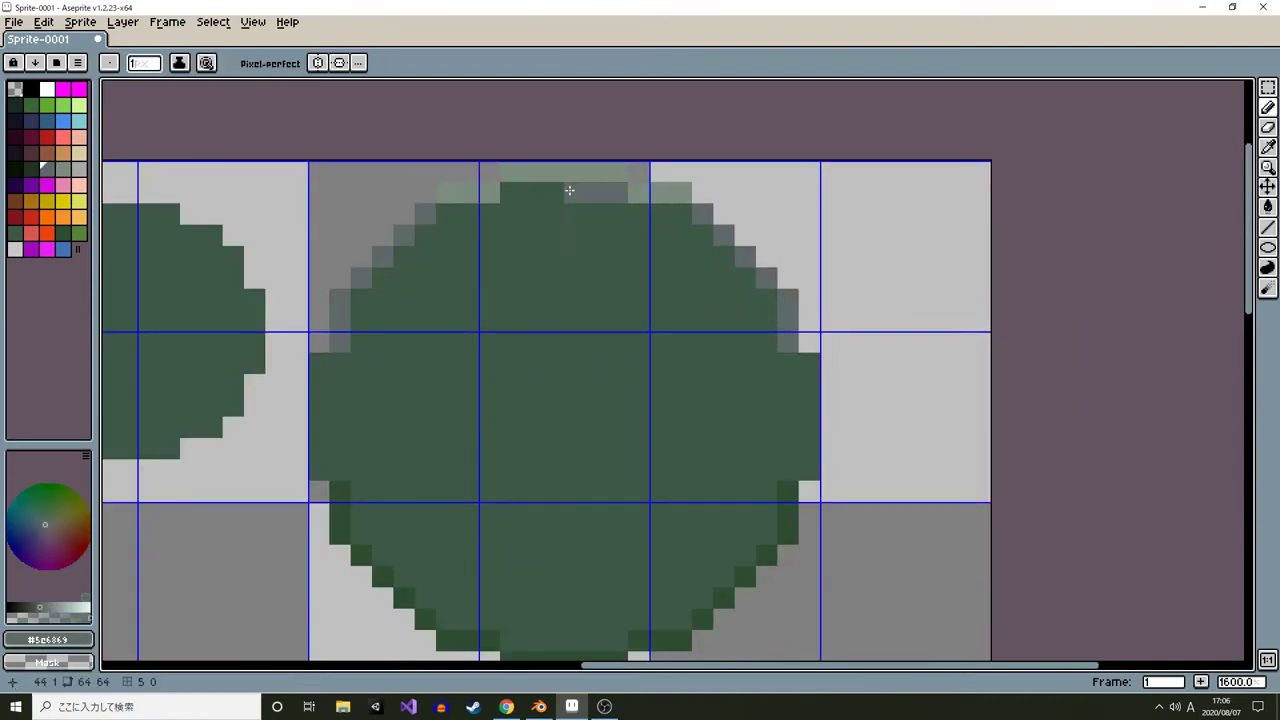
alt+click(446, 196)
click(427, 213)
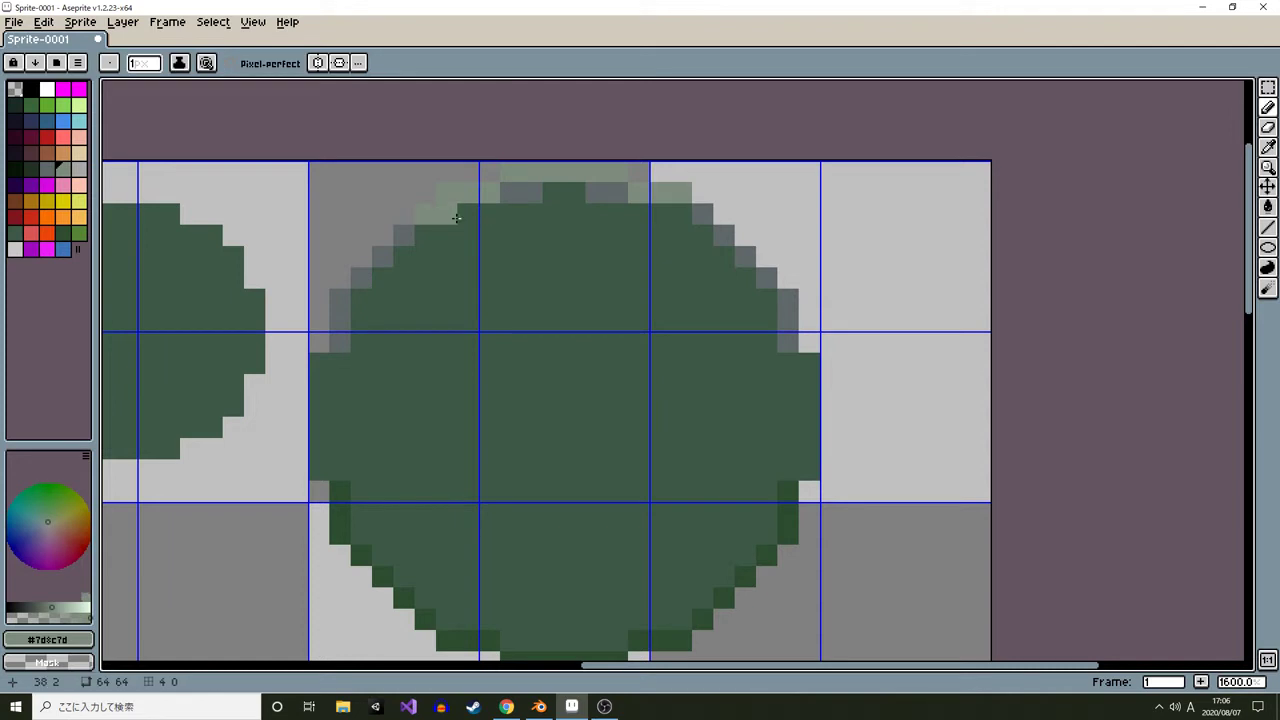
click(707, 215)
alt+click(597, 193)
click(682, 211)
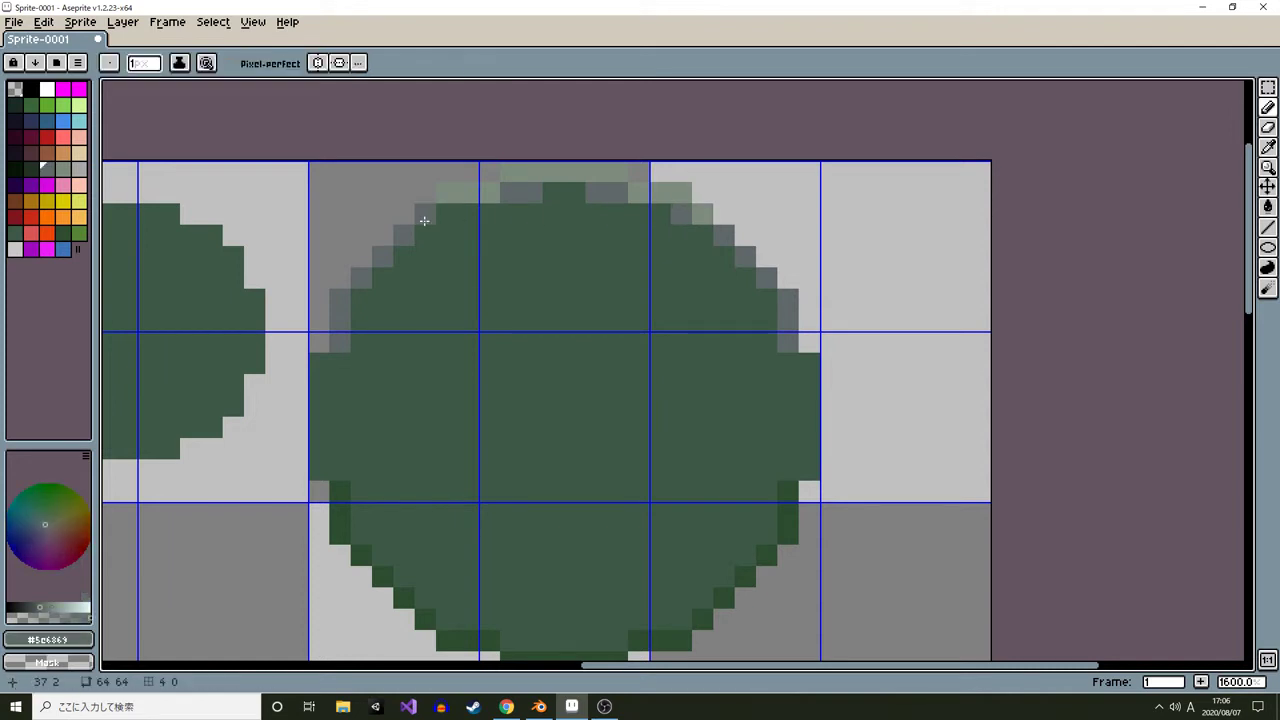
Recolor the small plate's bottom outline pixels with sampled dark and dark green shades
scroll(540, 387, down, 2)
drag(540, 387, 674, 377)
scroll(427, 387, up, 1)
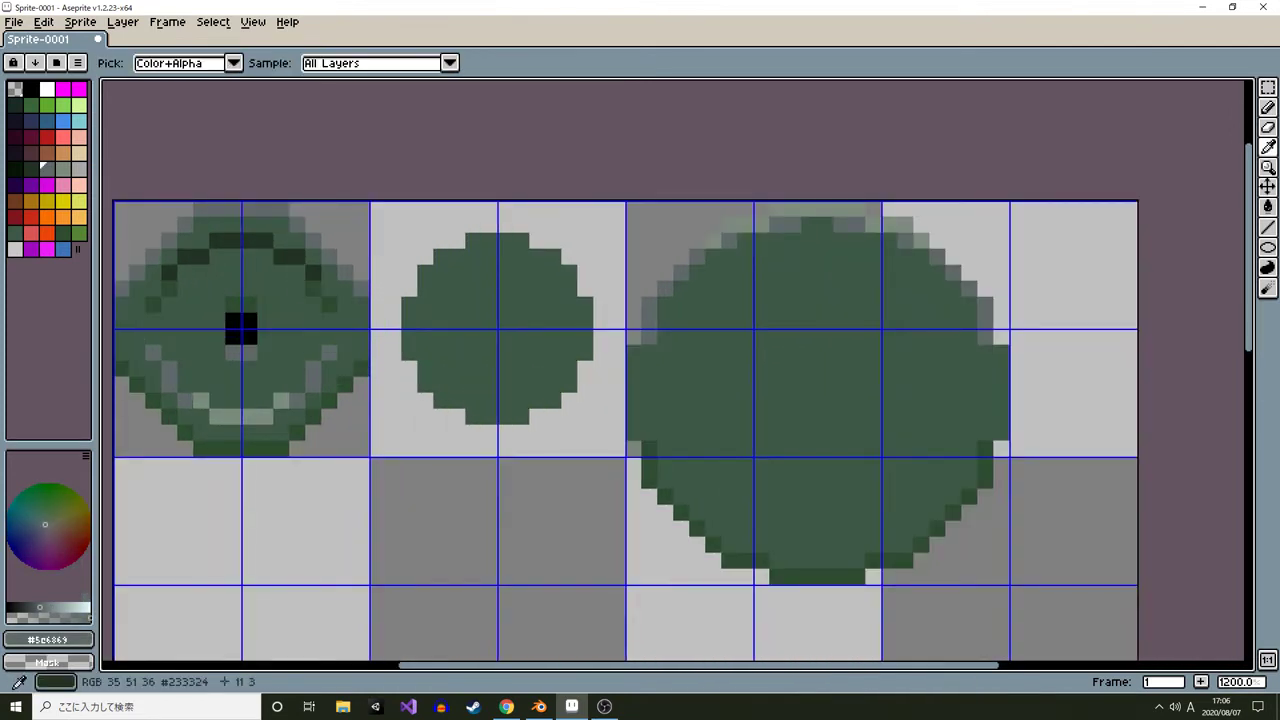
alt+click(284, 254)
drag(619, 452, 677, 416)
scroll(250, 411, up, 5)
mouse_move(250, 411)
mouse_down()
mouse_move(514, 411)
mouse_move(643, 337)
mouse_up()
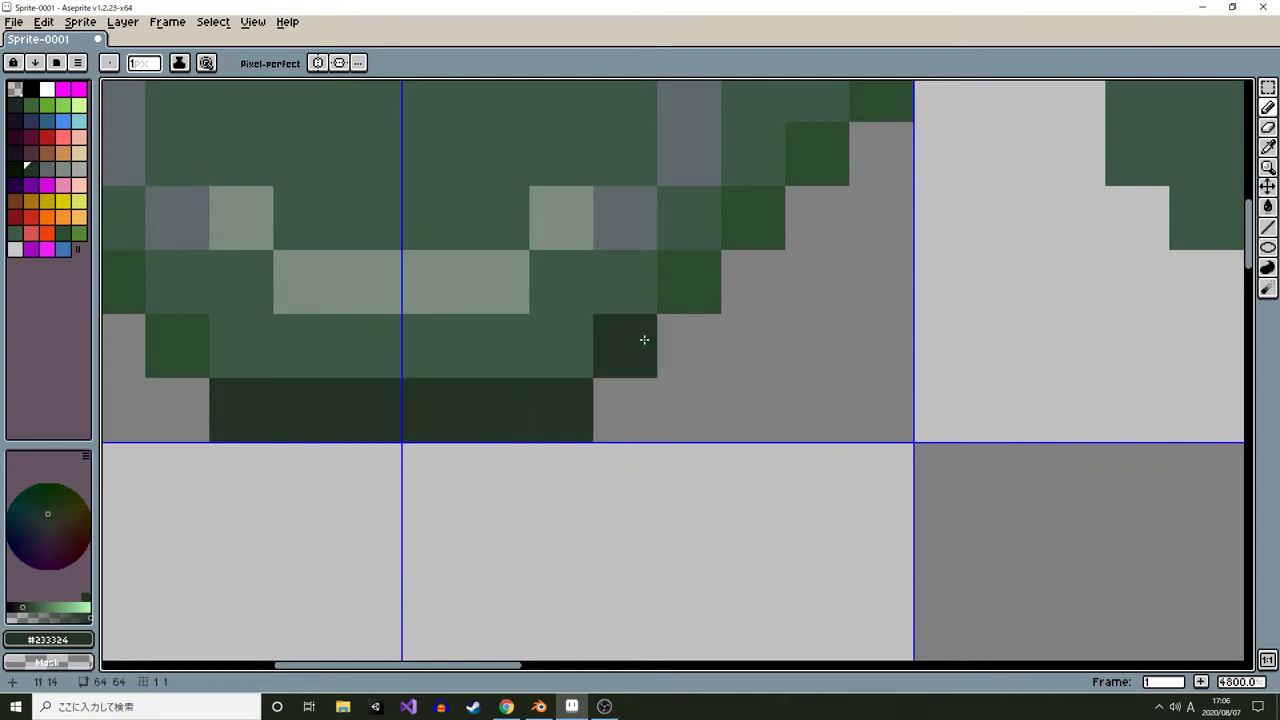
click(183, 327)
alt+click(127, 296)
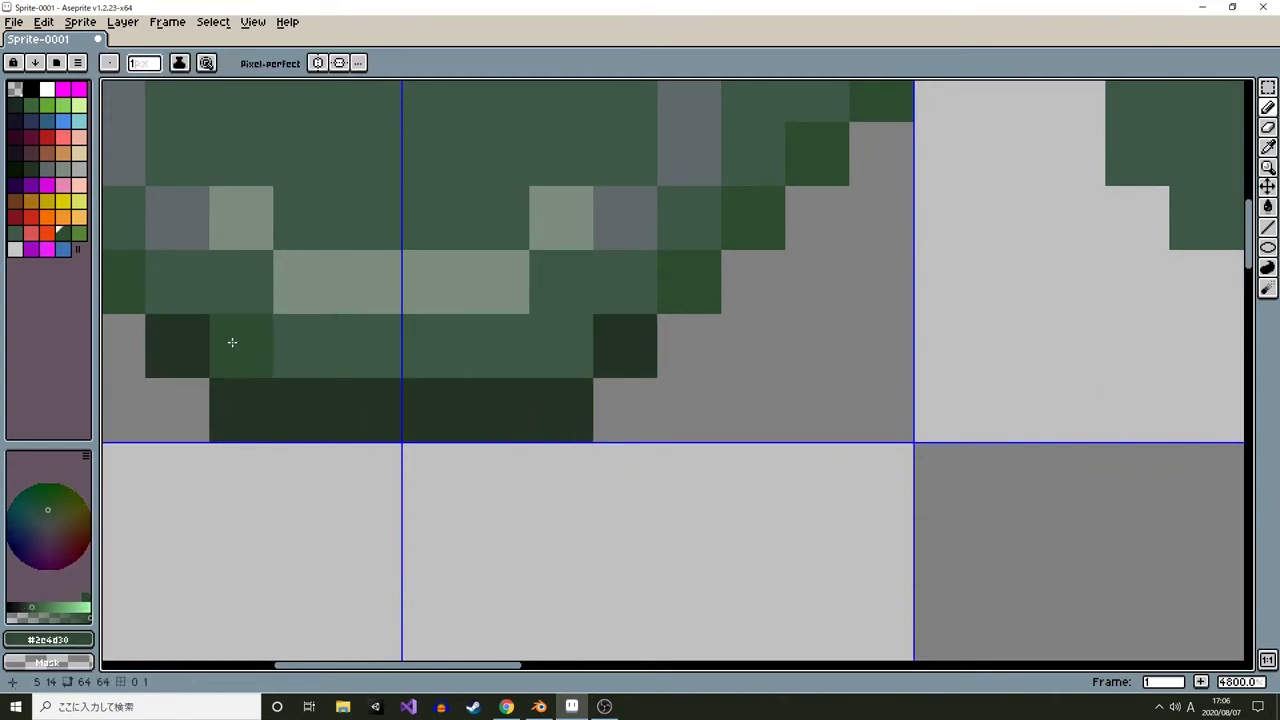
click(233, 342)
click(625, 346)
Fill the large circle's bottom outline segments with sampled darkest green and touch up nearby pixels in dark green
scroll(677, 380, down, 6)
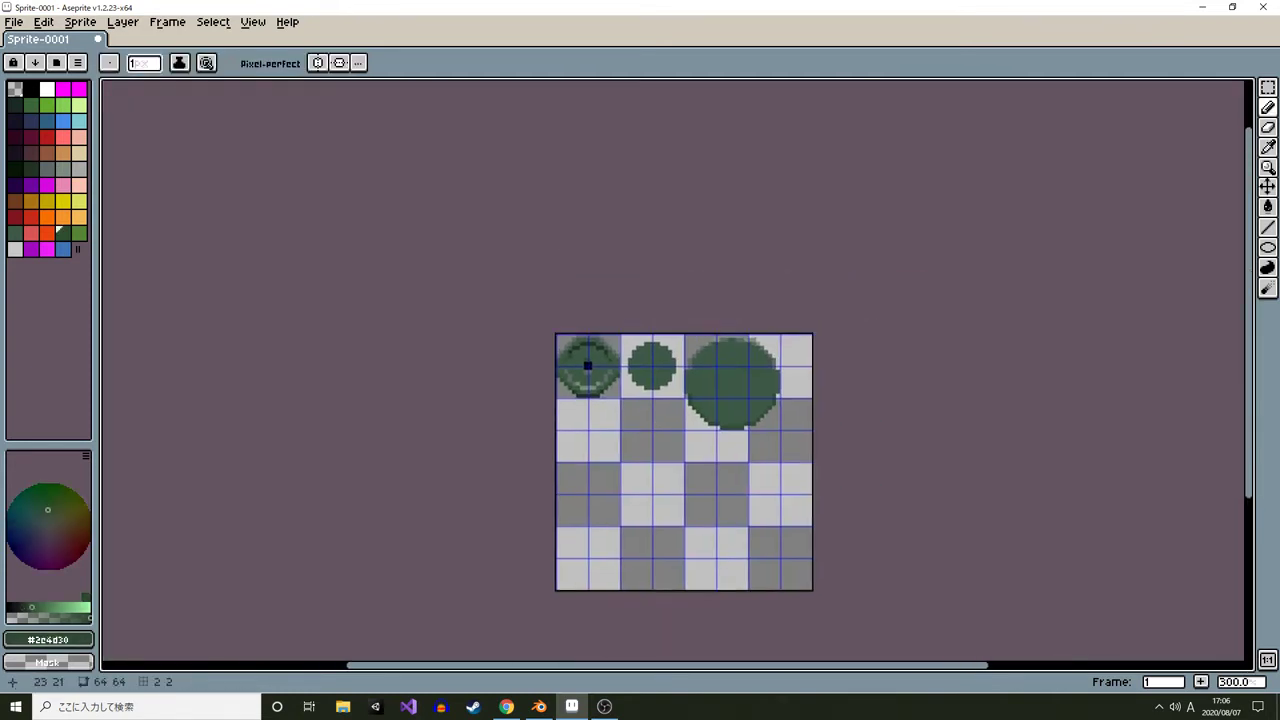
scroll(605, 446, up, 2)
drag(740, 438, 866, 446)
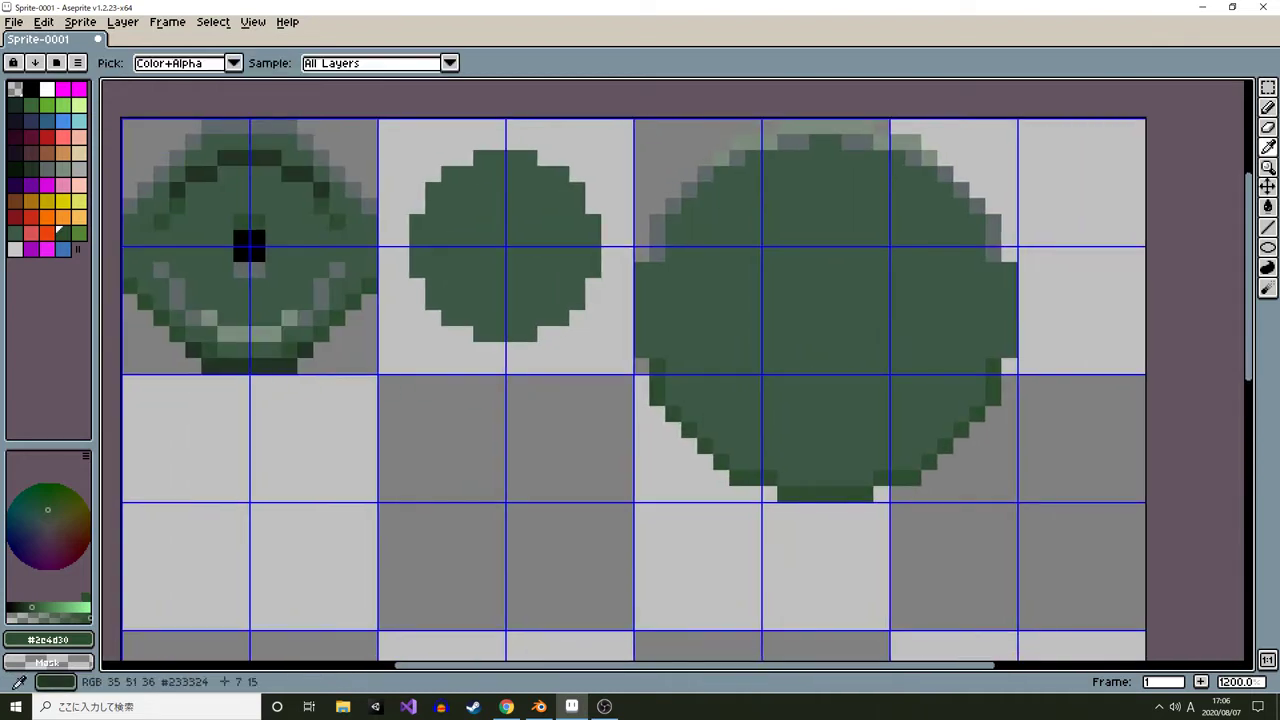
alt+click(241, 366)
scroll(714, 481, up, 1)
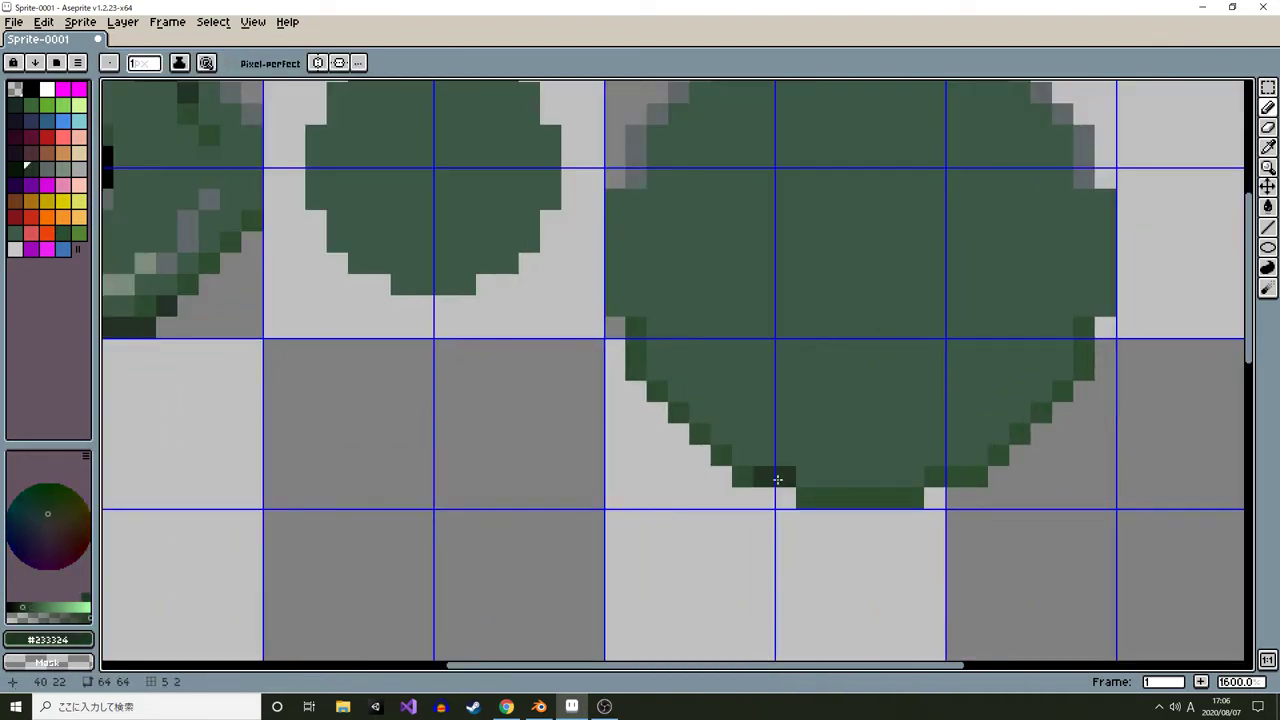
key(ctrl+z)
key(g)
click(763, 480)
click(855, 513)
key(ctrl+z)
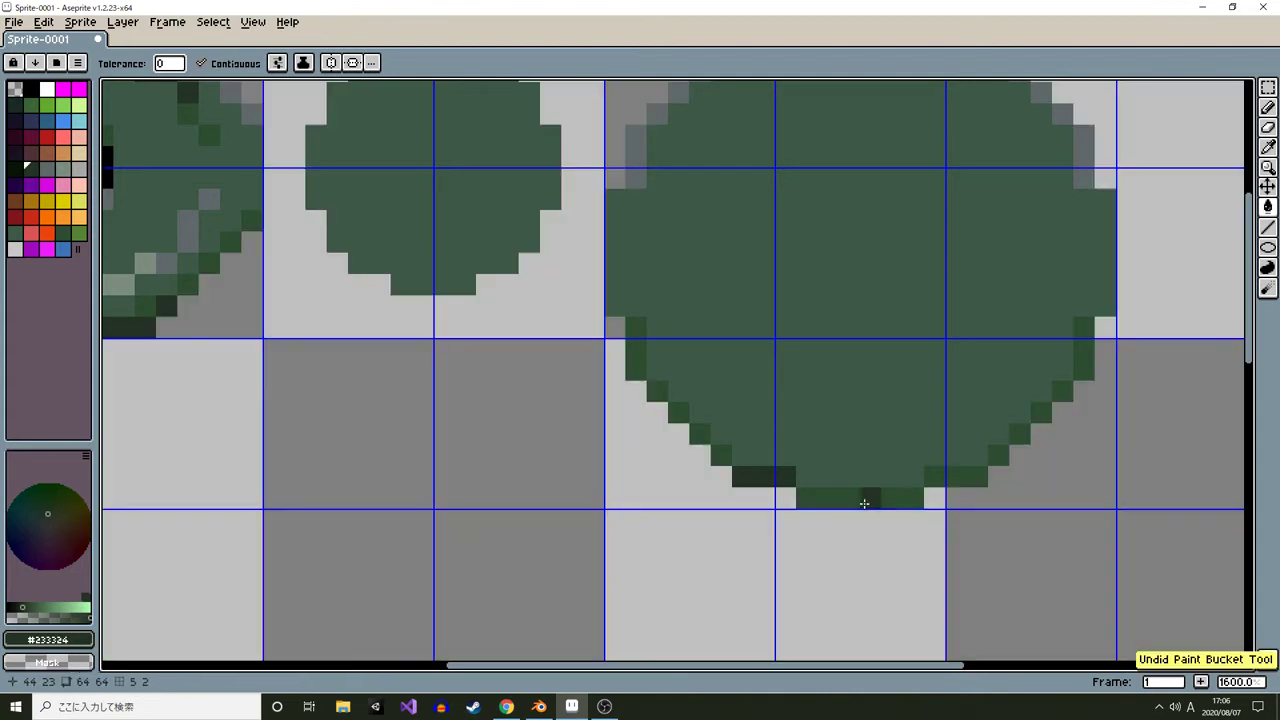
click(864, 503)
key(alt)
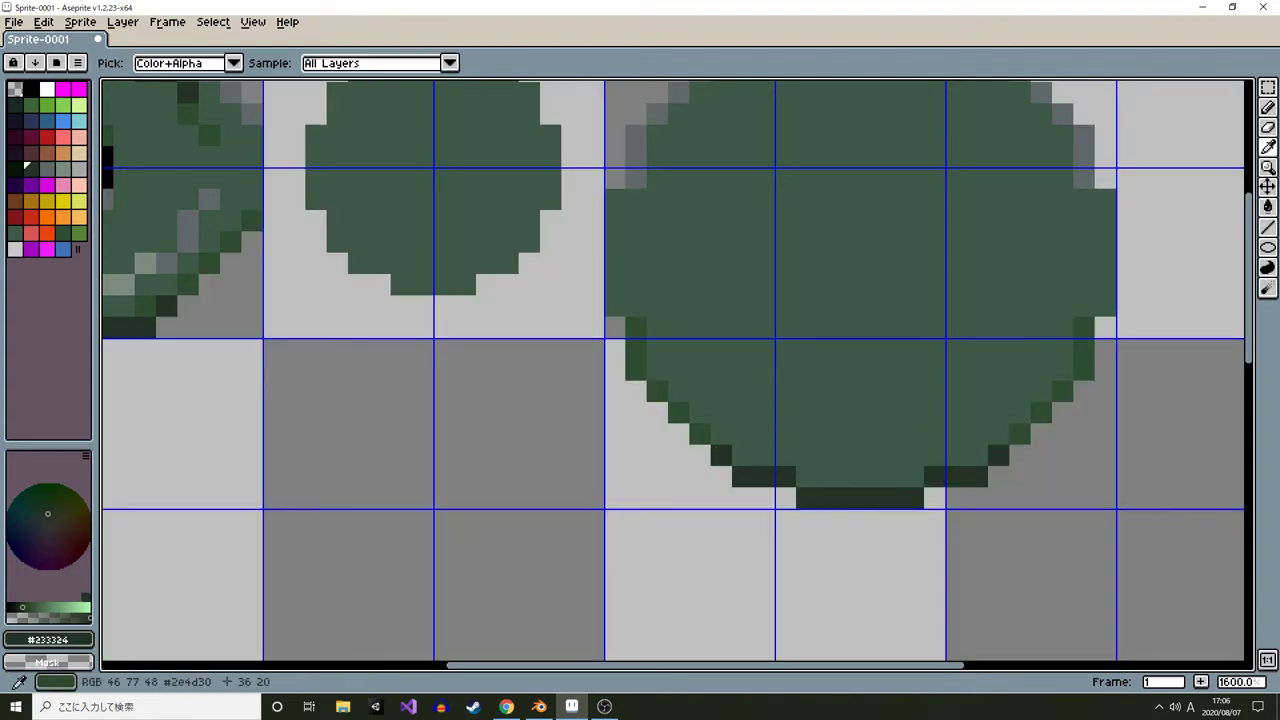
alt+click(732, 442)
click(815, 472)
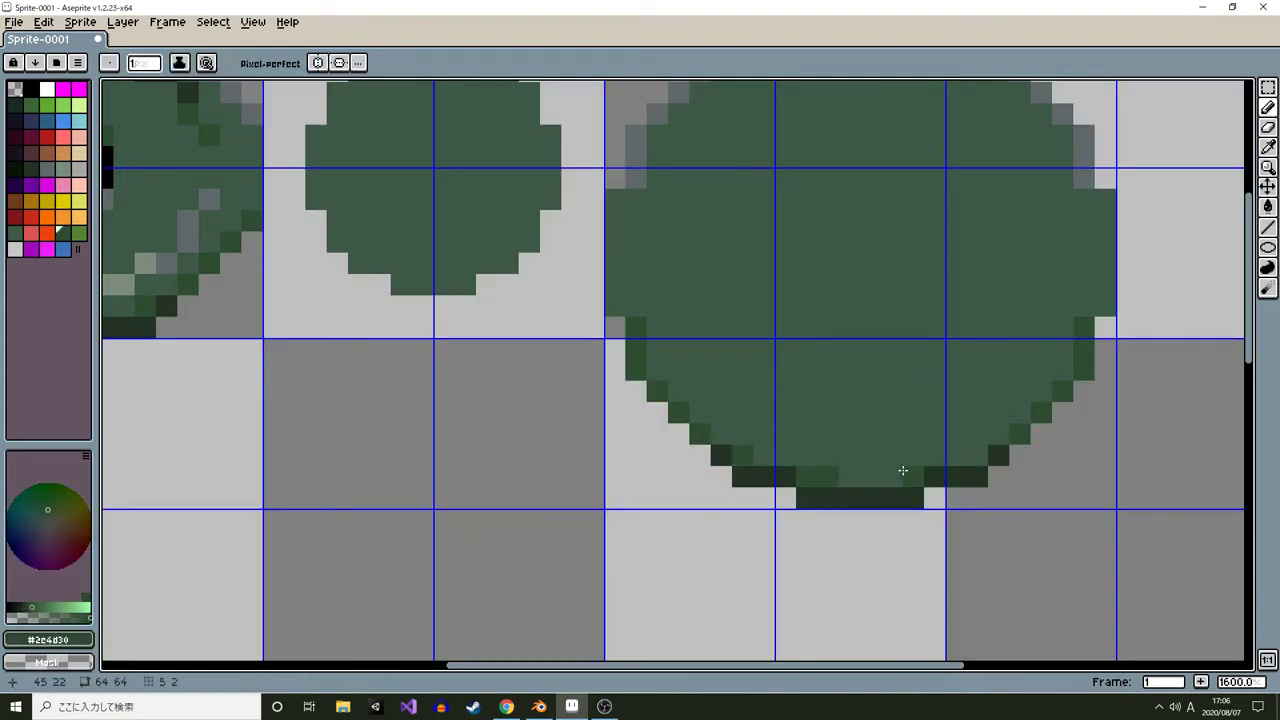
click(980, 456)
mouse_move(1021, 391)
mouse_down()
mouse_move(954, 442)
mouse_move(936, 486)
mouse_up()
Shade the small plate's top outline with a row of light gray-green pixels plus gray accents
scroll(936, 486, down, 1)
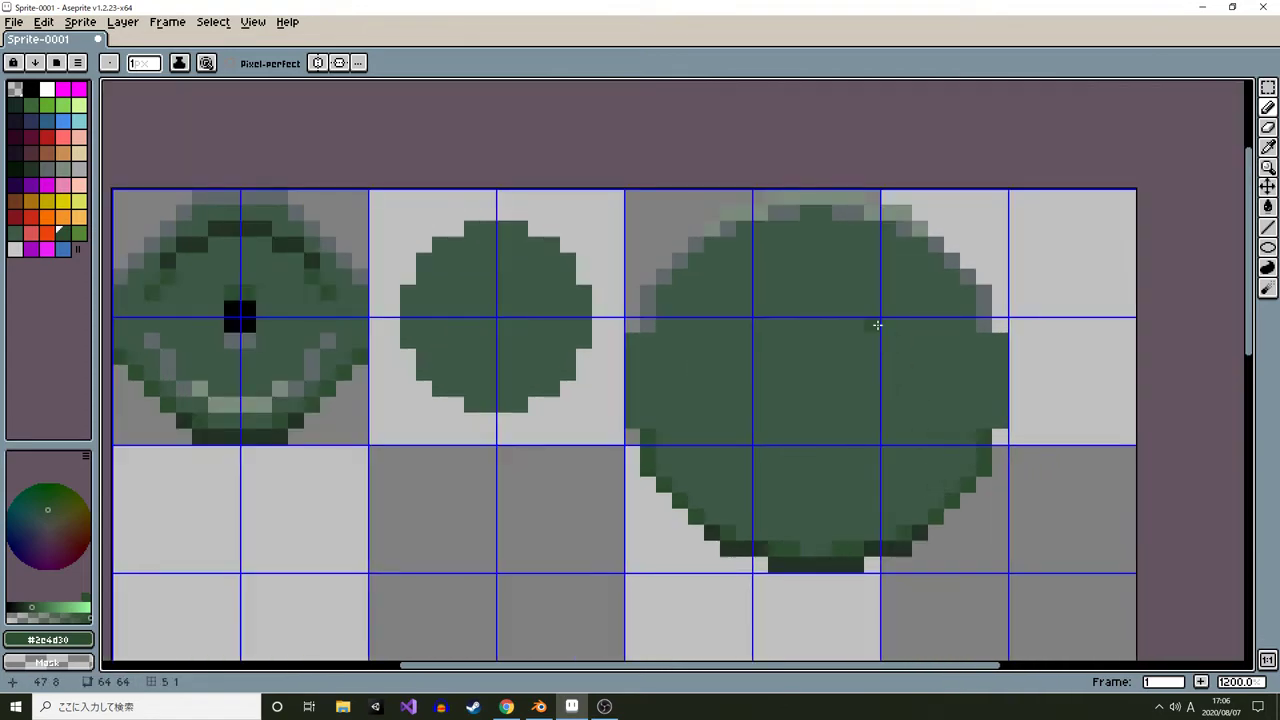
scroll(829, 264, down, 4)
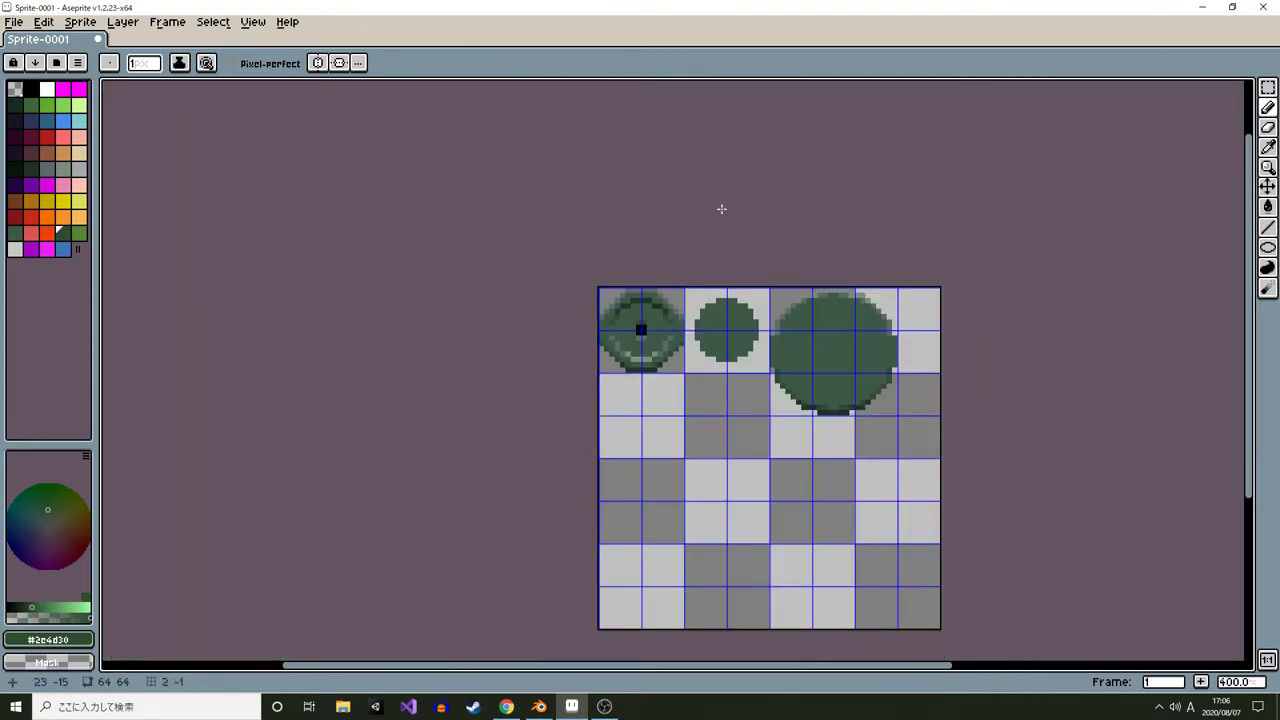
scroll(700, 288, up, 5)
drag(677, 317, 625, 277)
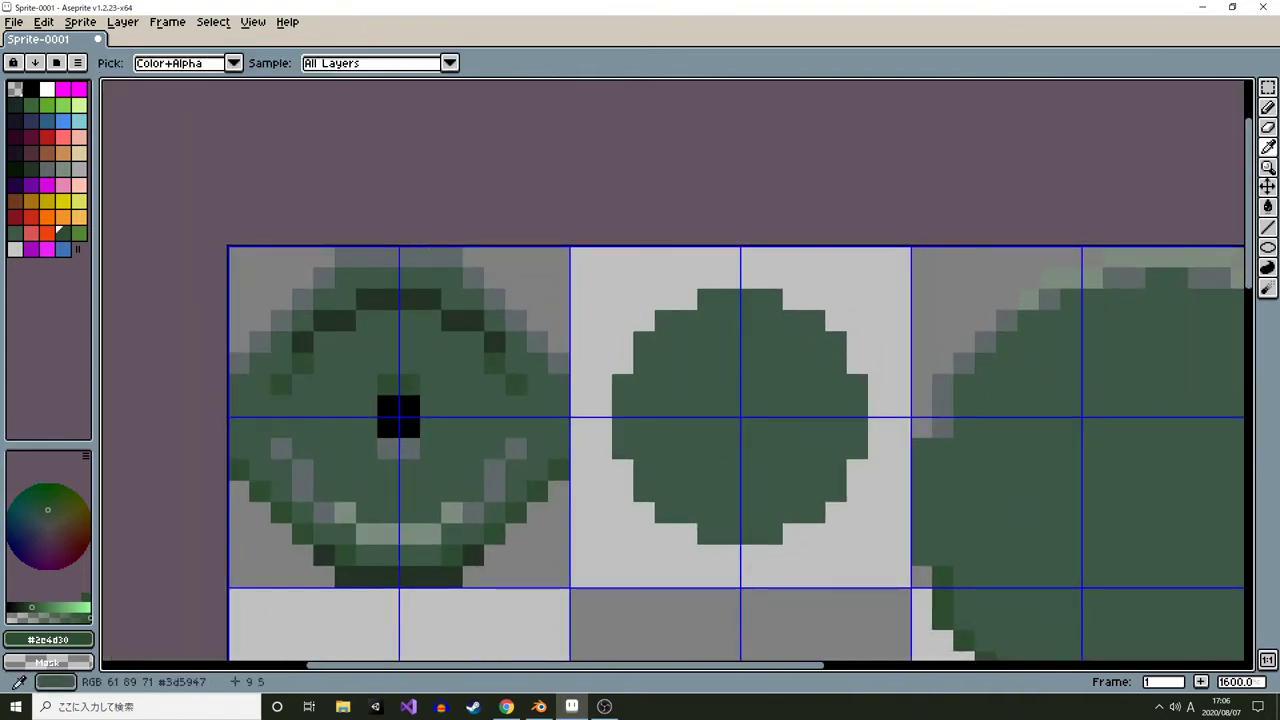
alt+click(388, 534)
drag(347, 254, 448, 254)
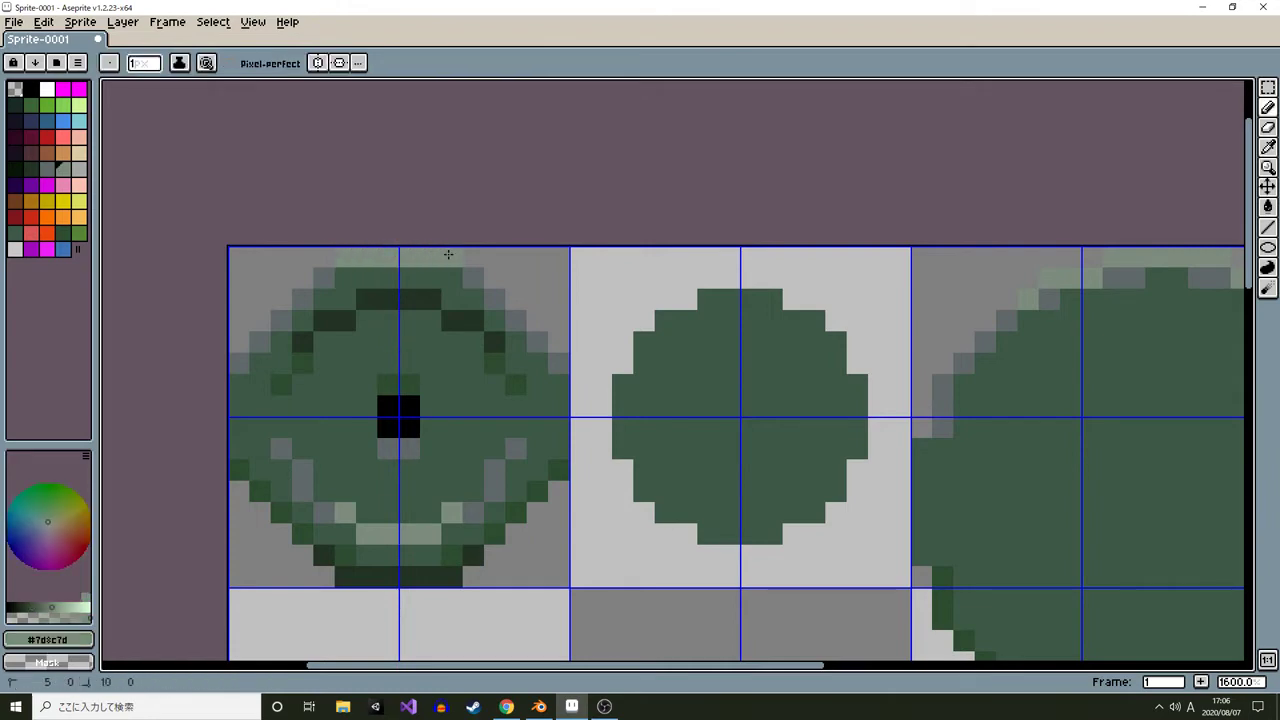
click(326, 275)
alt+click(349, 272)
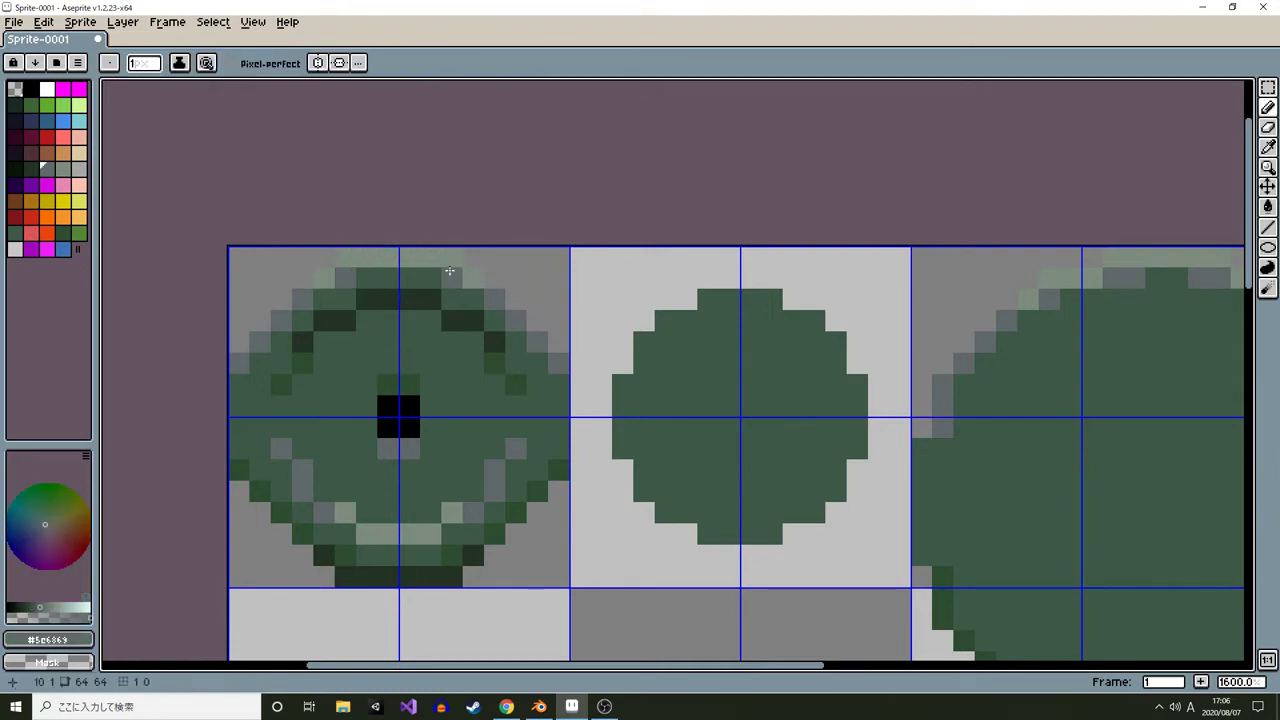
scroll(532, 326, down, 5)
scroll(357, 266, up, 4)
alt+click(357, 266)
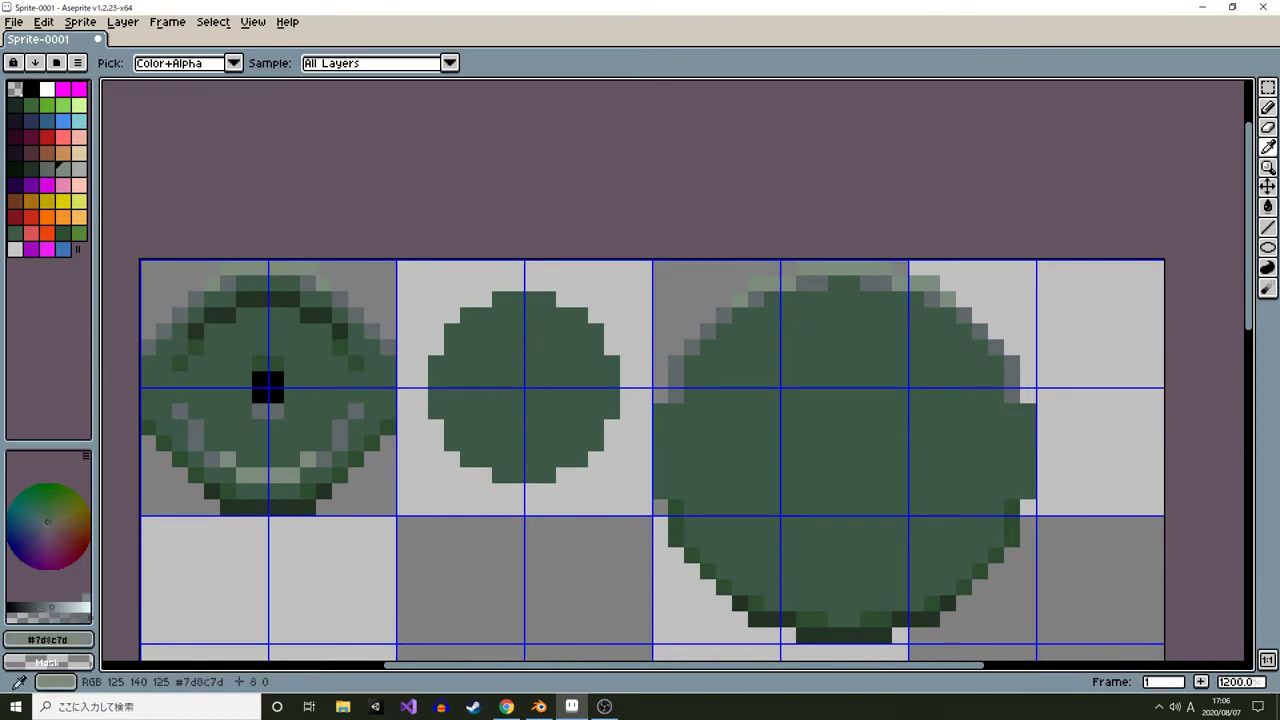
Outline the medium circle with a light gray-green ellipse and fill the remaining side gaps with mid green
click(435, 301)
key(shift+u)
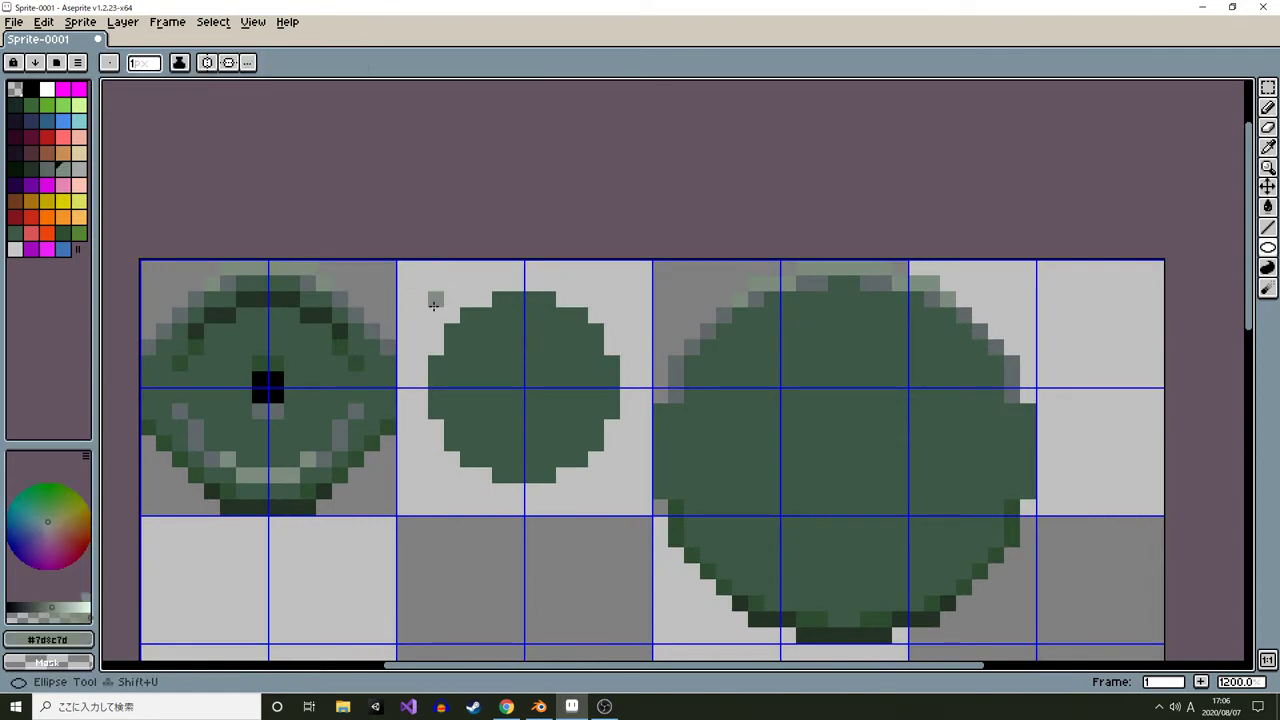
mouse_move(434, 304)
mouse_down()
mouse_move(614, 449)
mouse_move(613, 478)
mouse_up()
alt+click(454, 376)
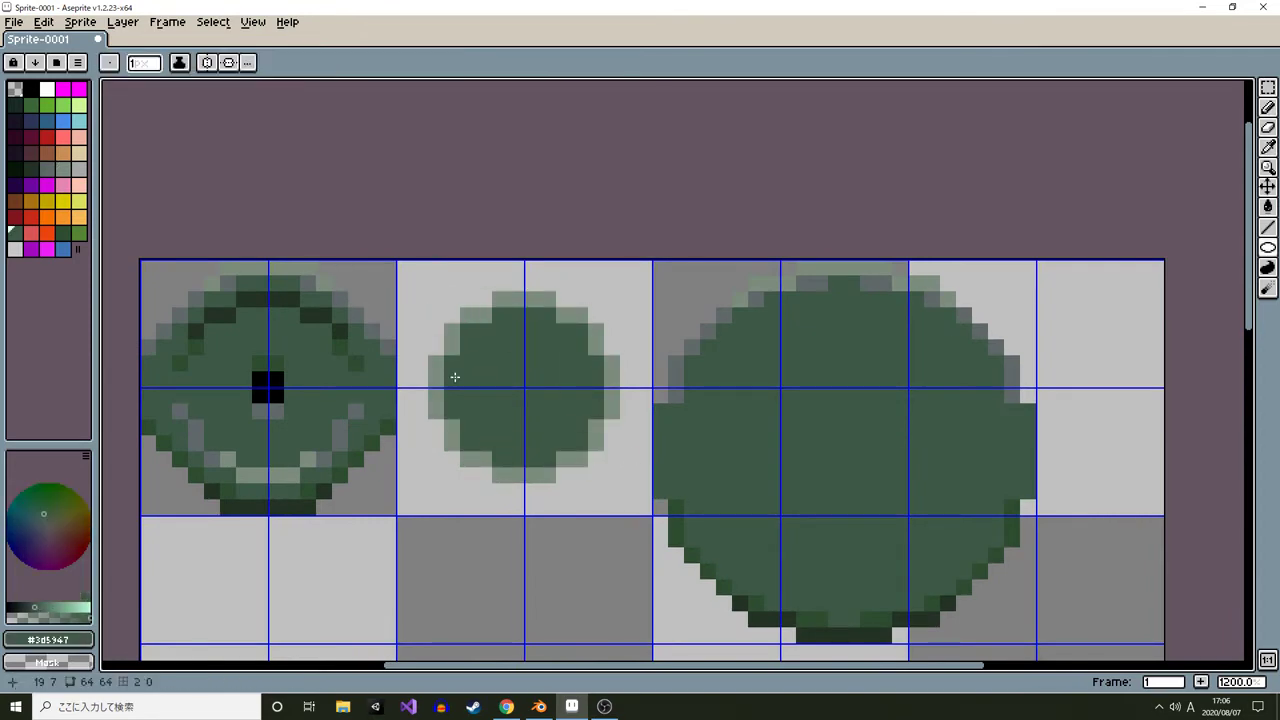
key(b)
key(g)
click(434, 393)
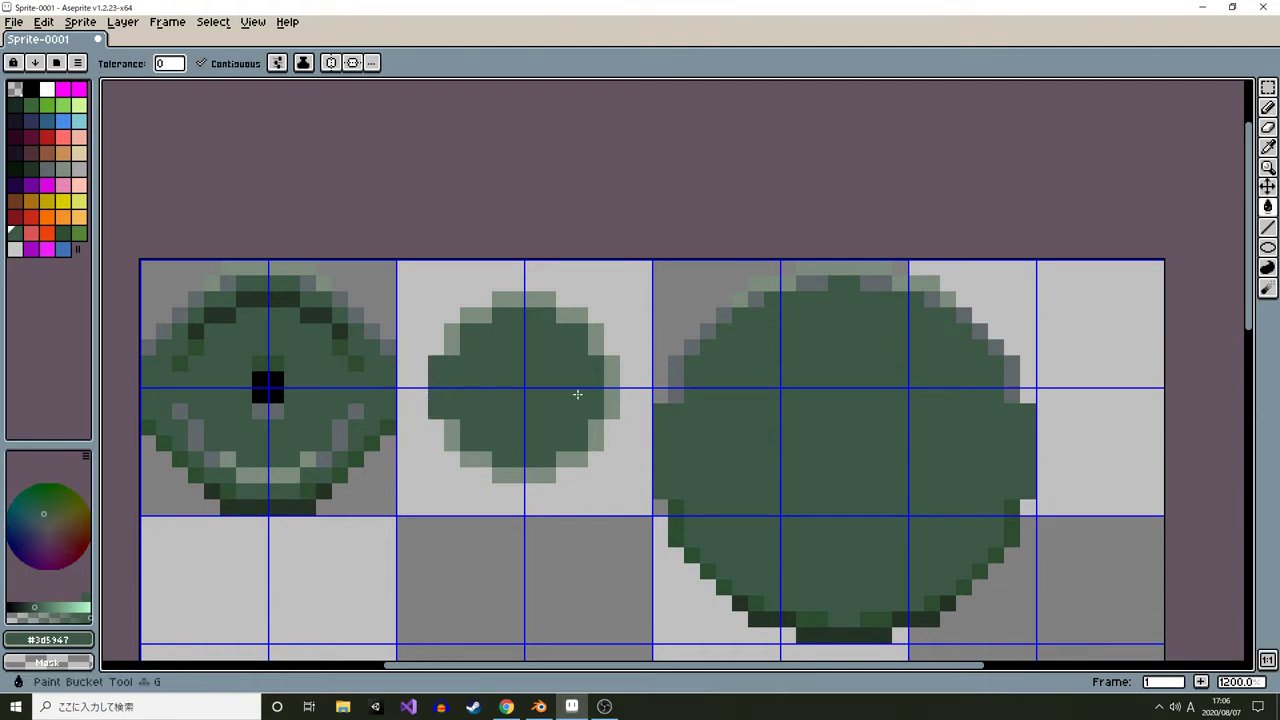
click(609, 396)
Add gray shading pixels along the medium circle's top outline
alt+click(450, 333)
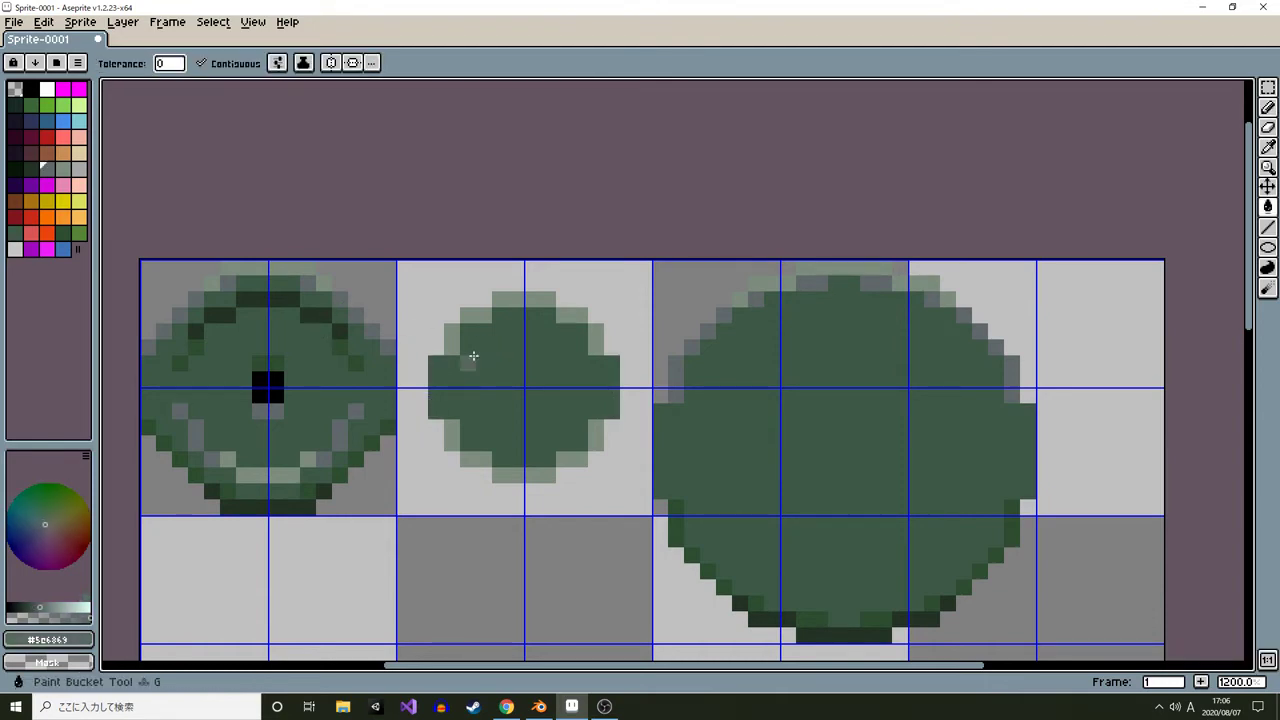
click(545, 318)
key(ctrl+z)
key(b)
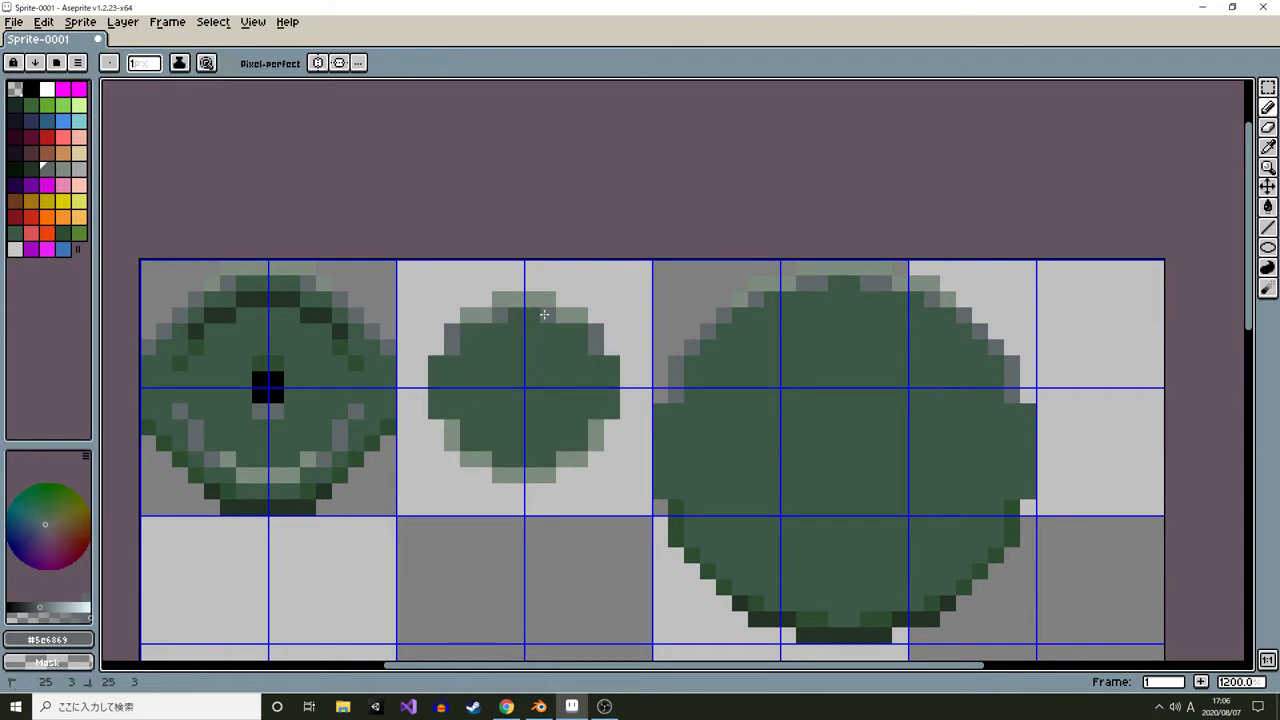
alt+click(593, 327)
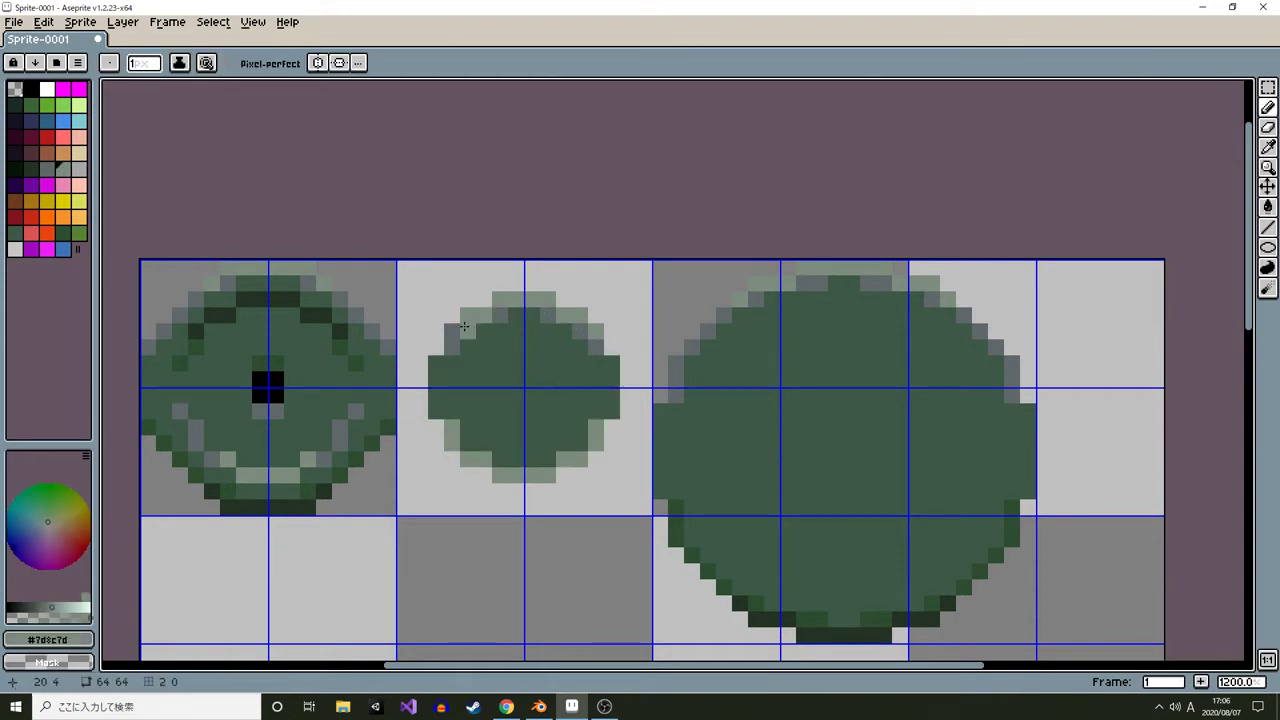
Fill the medium circle's bottom outline with darkest green and paint dark green pixels beside it
scroll(581, 360, down, 7)
scroll(578, 368, down, 2)
scroll(568, 362, up, 2)
scroll(568, 362, down, 2)
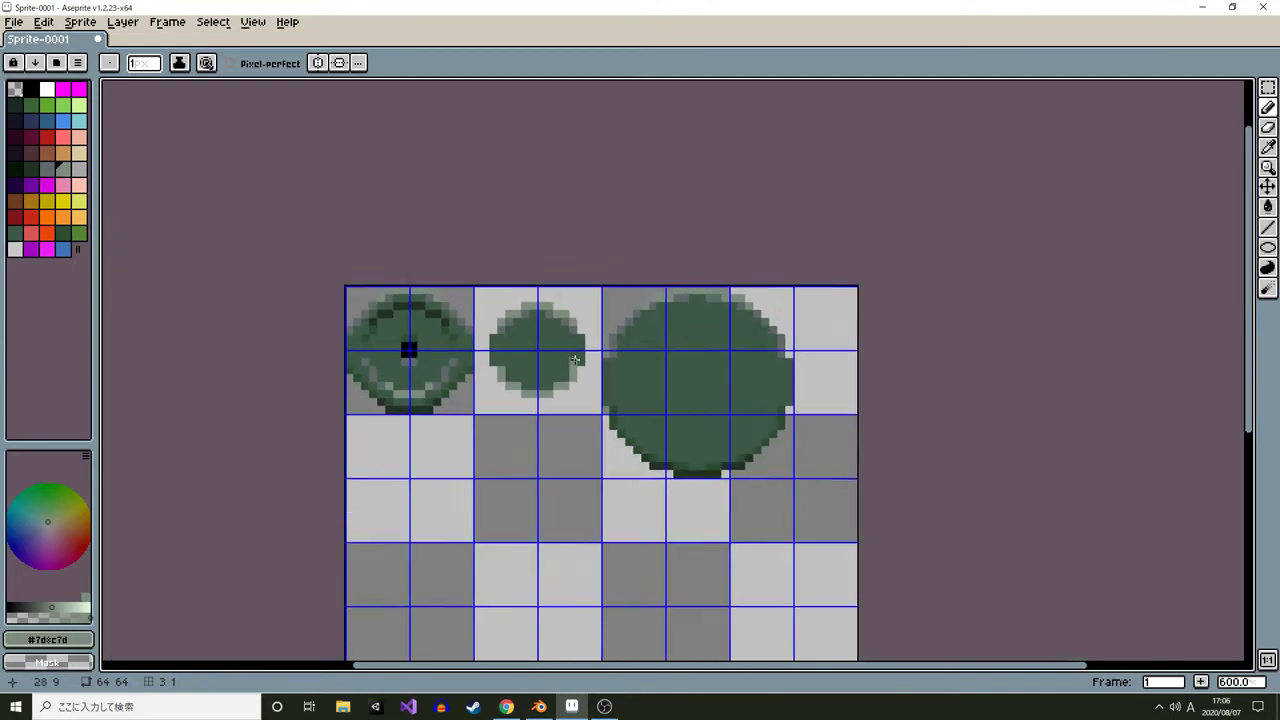
scroll(567, 363, up, 2)
alt+click(367, 377)
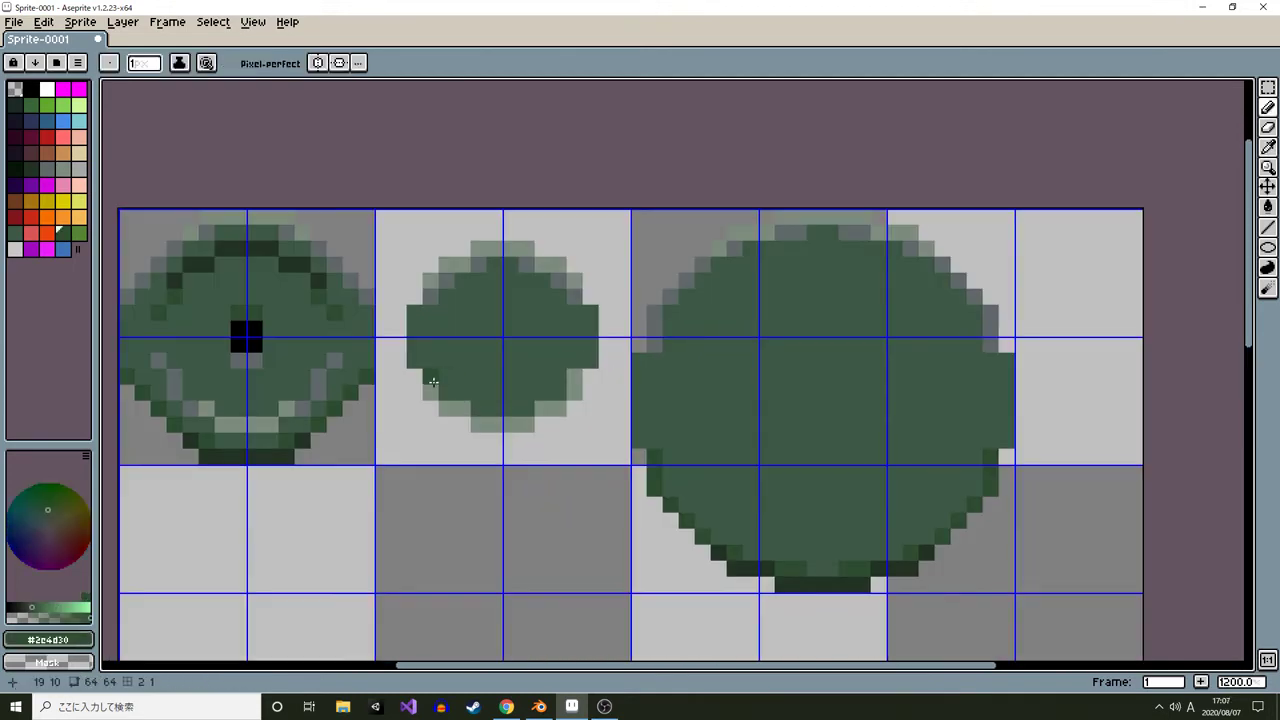
mouse_move(430, 381)
mouse_down()
mouse_move(453, 408)
mouse_move(510, 421)
mouse_move(576, 362)
mouse_up()
alt+click(223, 457)
key(g)
click(482, 420)
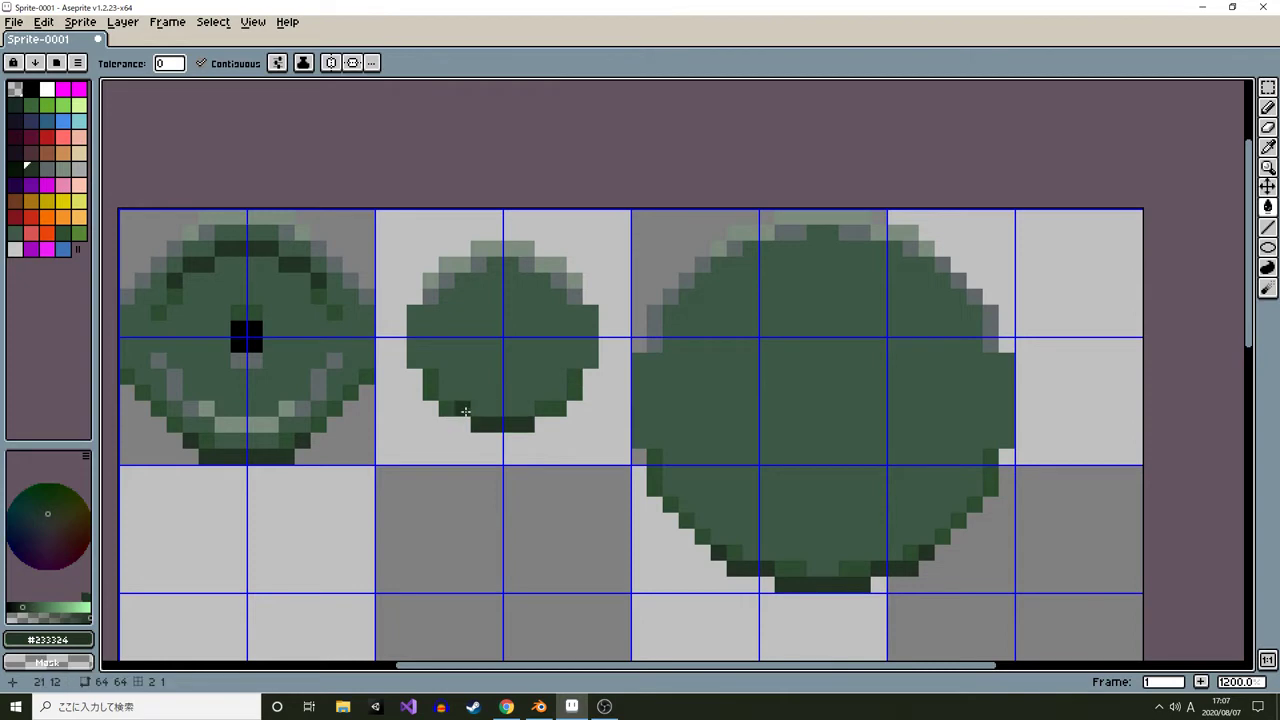
key(b)
click(465, 411)
click(560, 408)
alt+click(547, 408)
click(522, 409)
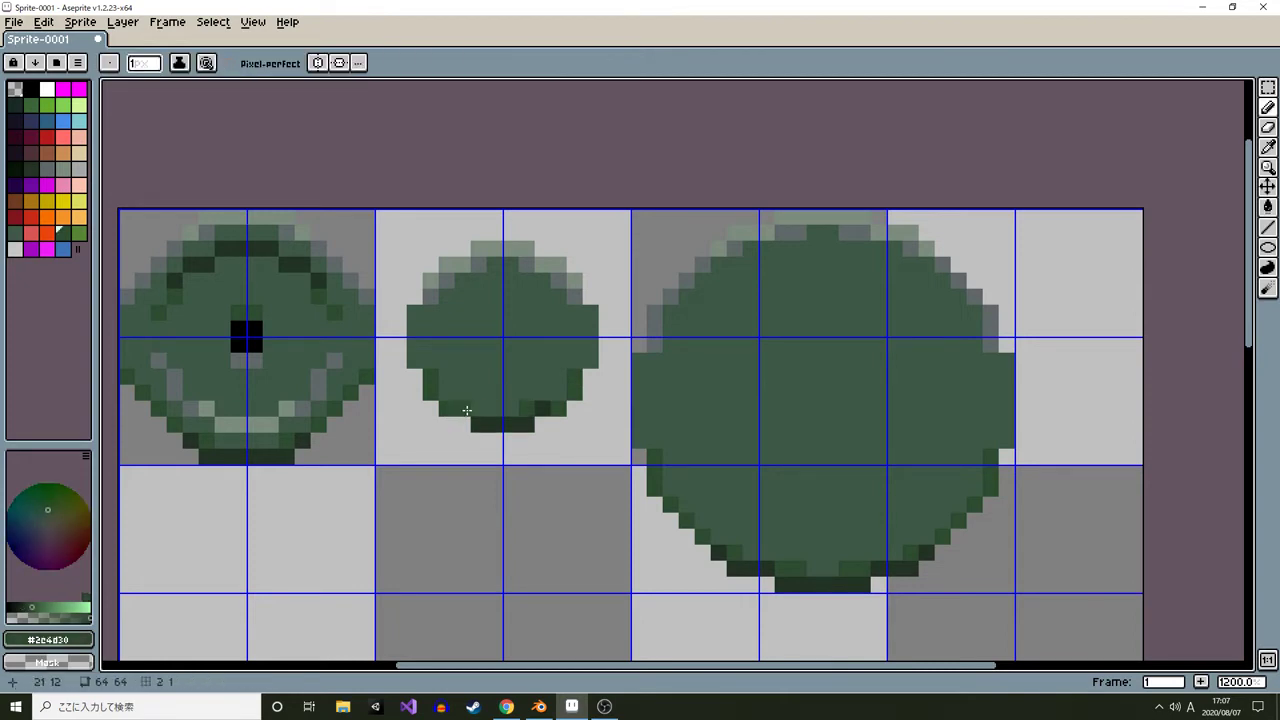
Draw a black diamond-shaped hub pattern at the medium plate's center
scroll(552, 415, down, 6)
scroll(546, 411, up, 7)
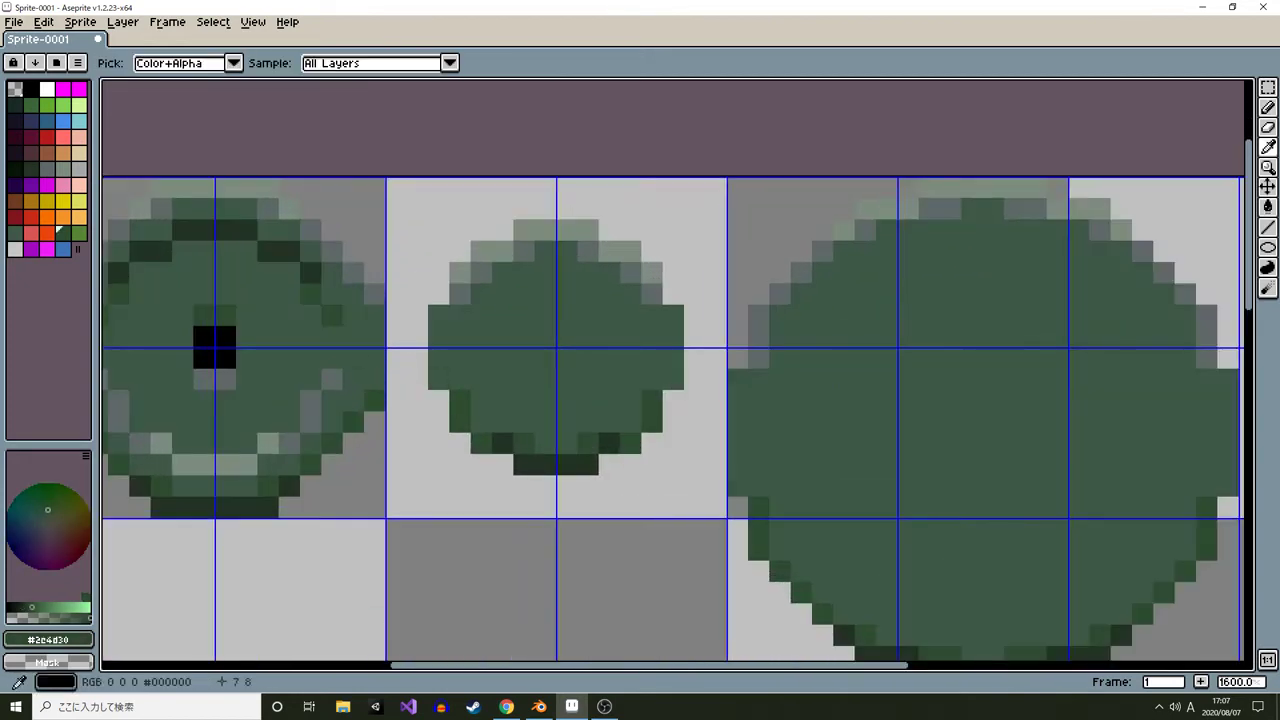
alt+click(216, 346)
drag(546, 339, 557, 359)
scroll(563, 341, down, 6)
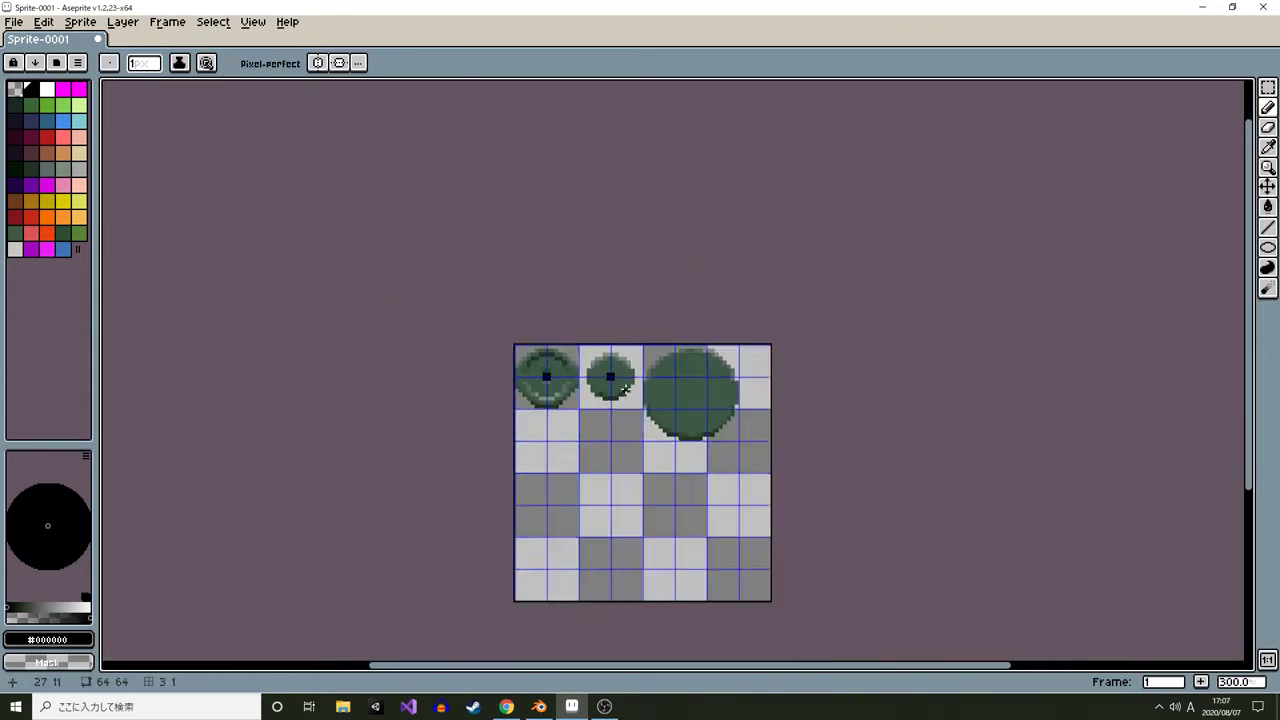
scroll(606, 366, up, 8)
mouse_move(512, 312)
mouse_down()
mouse_move(545, 325)
mouse_move(655, 450)
mouse_up()
key(ctrl+z)
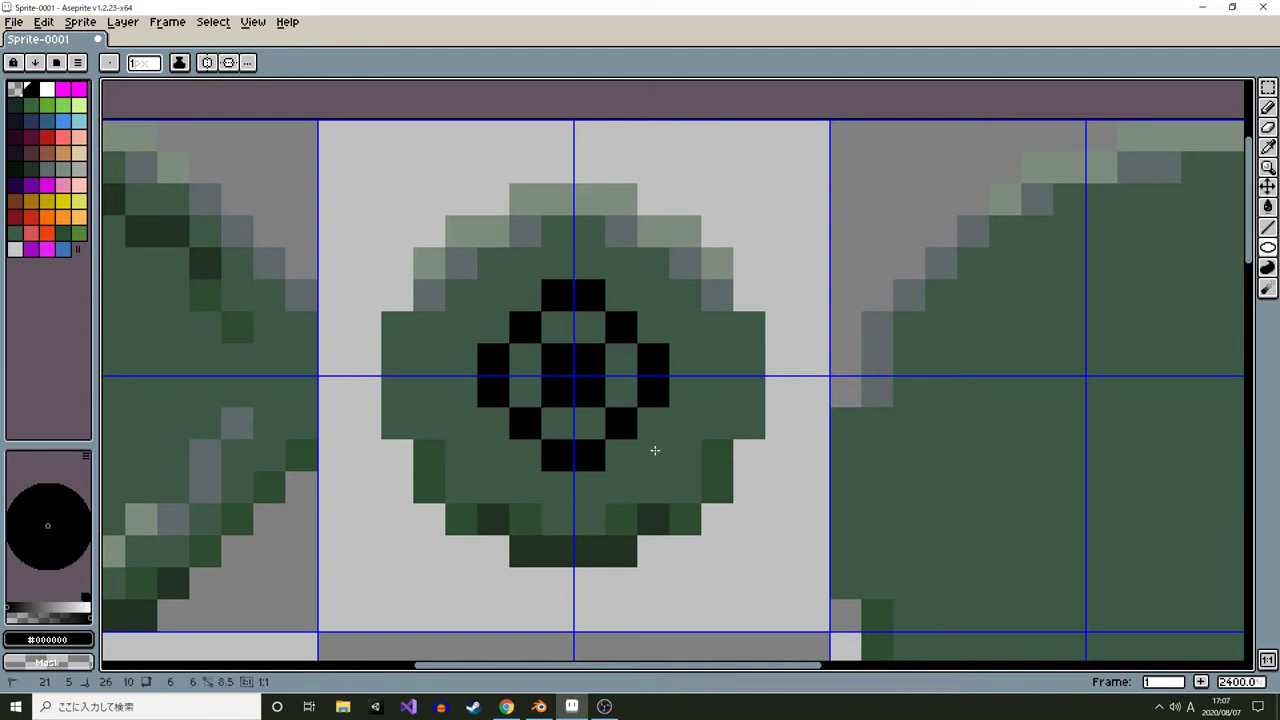
alt+click(580, 452)
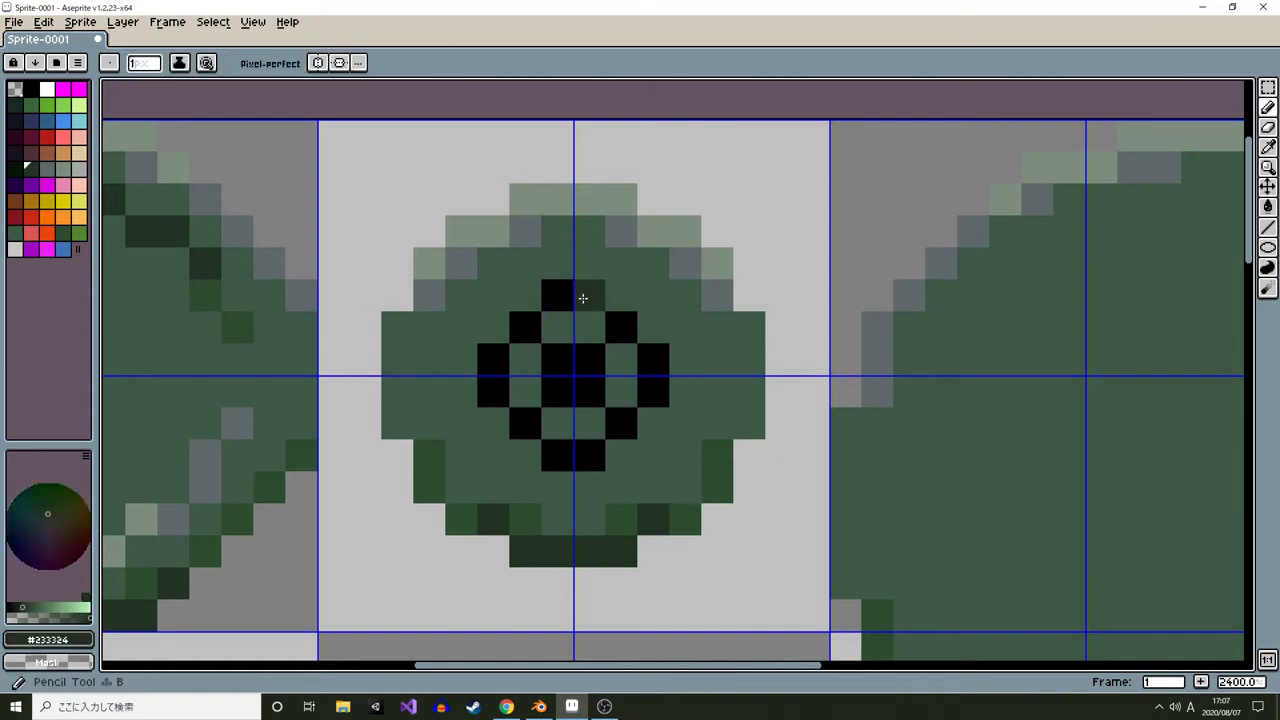
Recolor the medium plate's hub diamond: darkest green at its top, dark green at its upper sides, light gray-green at its bottom
drag(583, 294, 616, 341)
alt+click(616, 341)
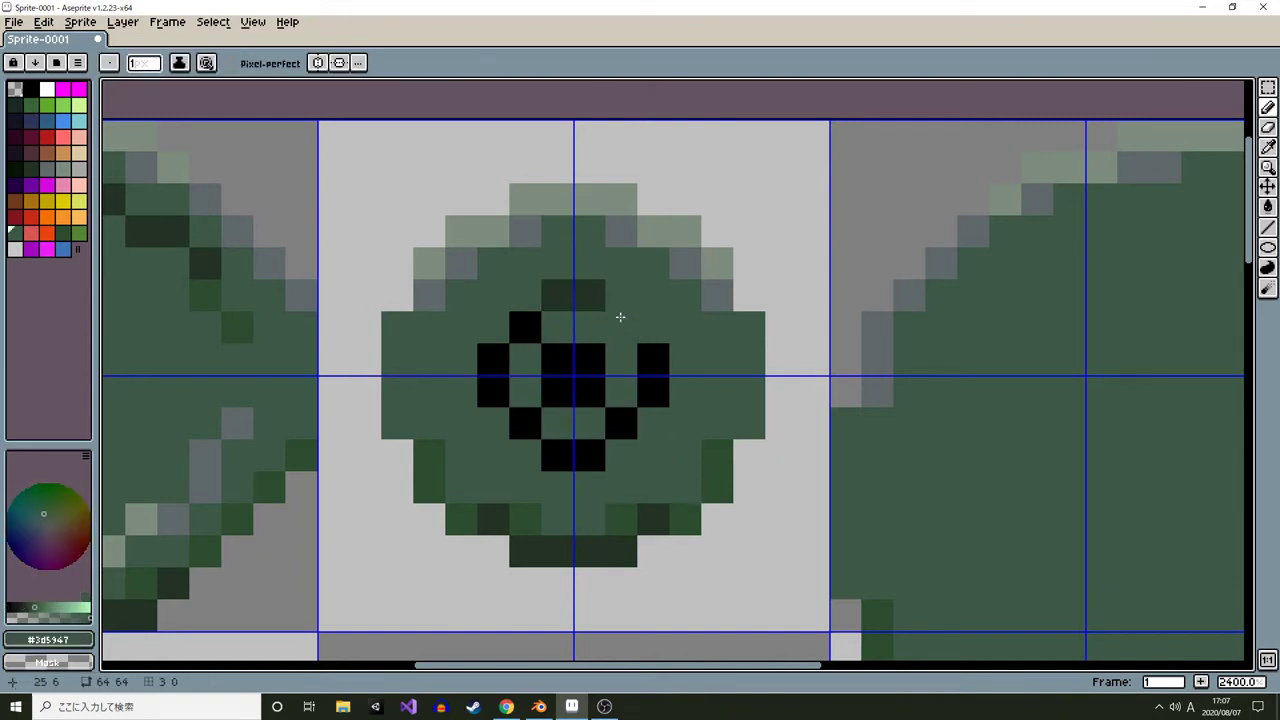
alt+click(718, 456)
click(621, 327)
click(525, 327)
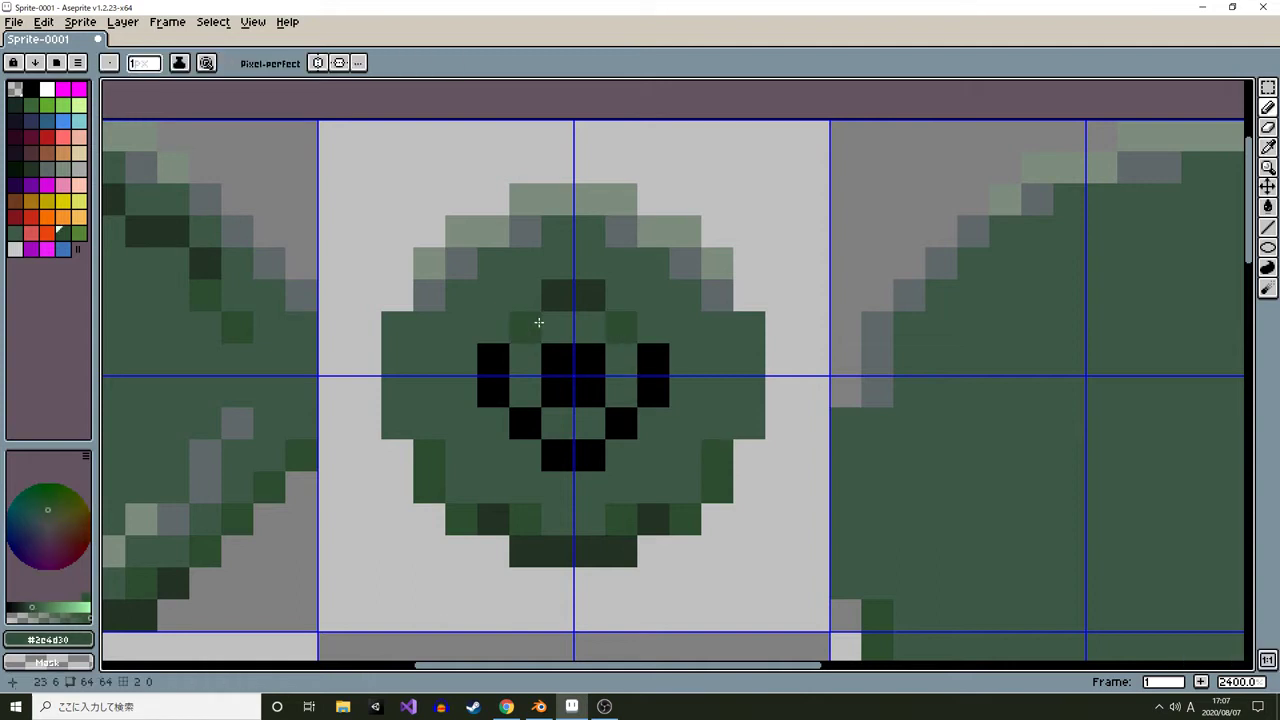
alt+click(557, 199)
drag(557, 455, 589, 455)
Add gray pixels at the medium hub's lower diagonals and paint over its remaining outer black pixels with mid green
alt+click(717, 295)
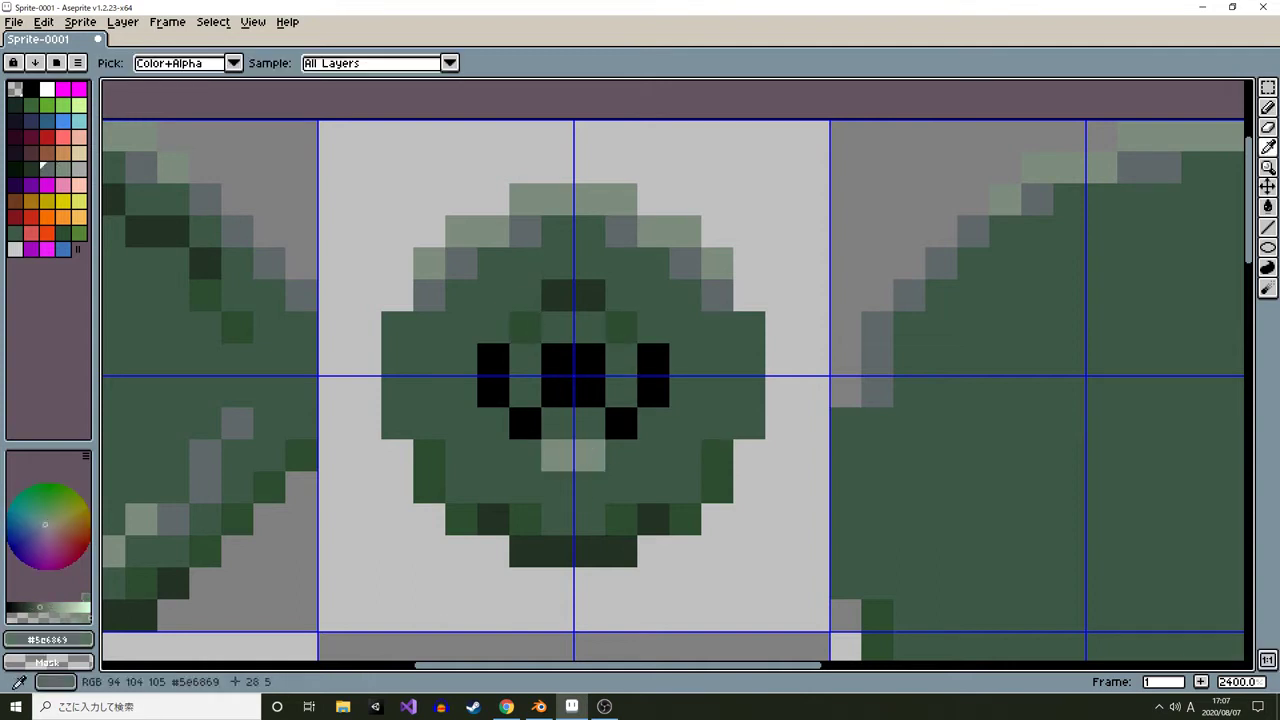
click(627, 416)
click(529, 423)
alt+click(645, 420)
drag(657, 394, 653, 359)
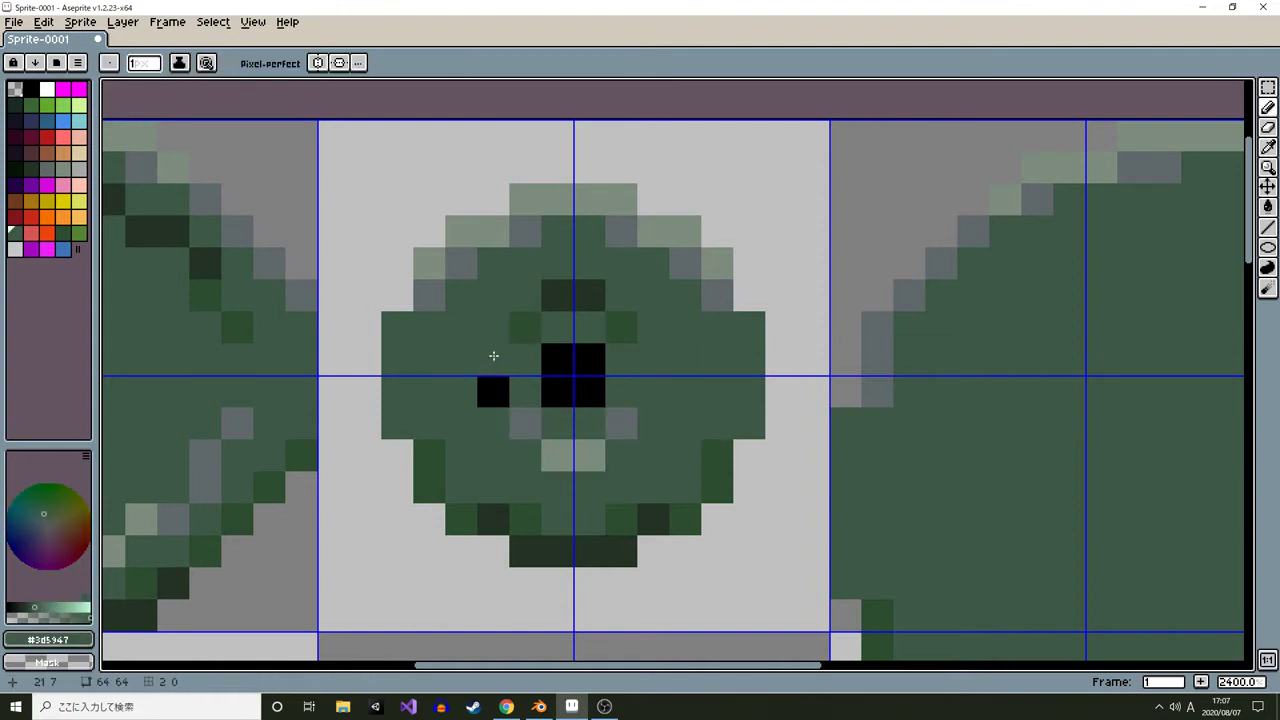
drag(493, 356, 493, 394)
Place a black center pixel on the large plate
scroll(593, 429, down, 7)
scroll(648, 447, down, 1)
scroll(630, 452, up, 1)
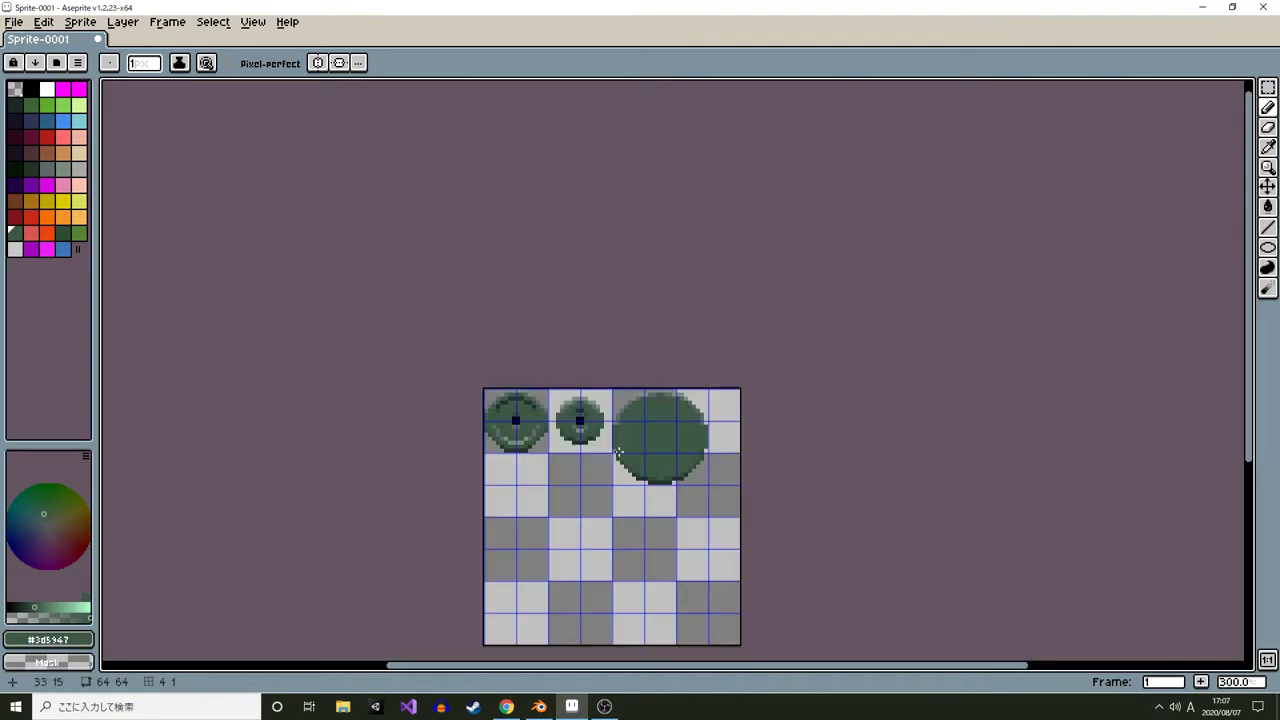
scroll(620, 453, down, 1)
scroll(620, 452, up, 3)
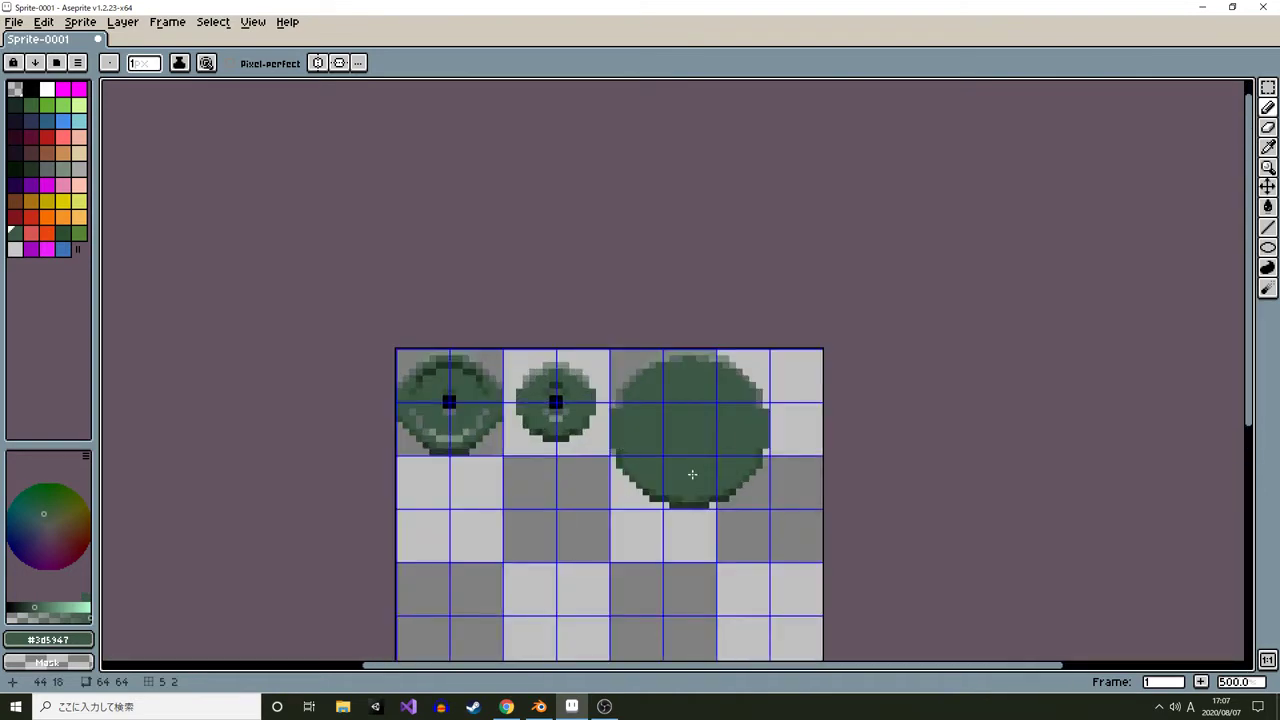
scroll(581, 423, up, 3)
alt+click(520, 374)
drag(880, 455, 665, 365)
scroll(665, 365, up, 1)
click(600, 325)
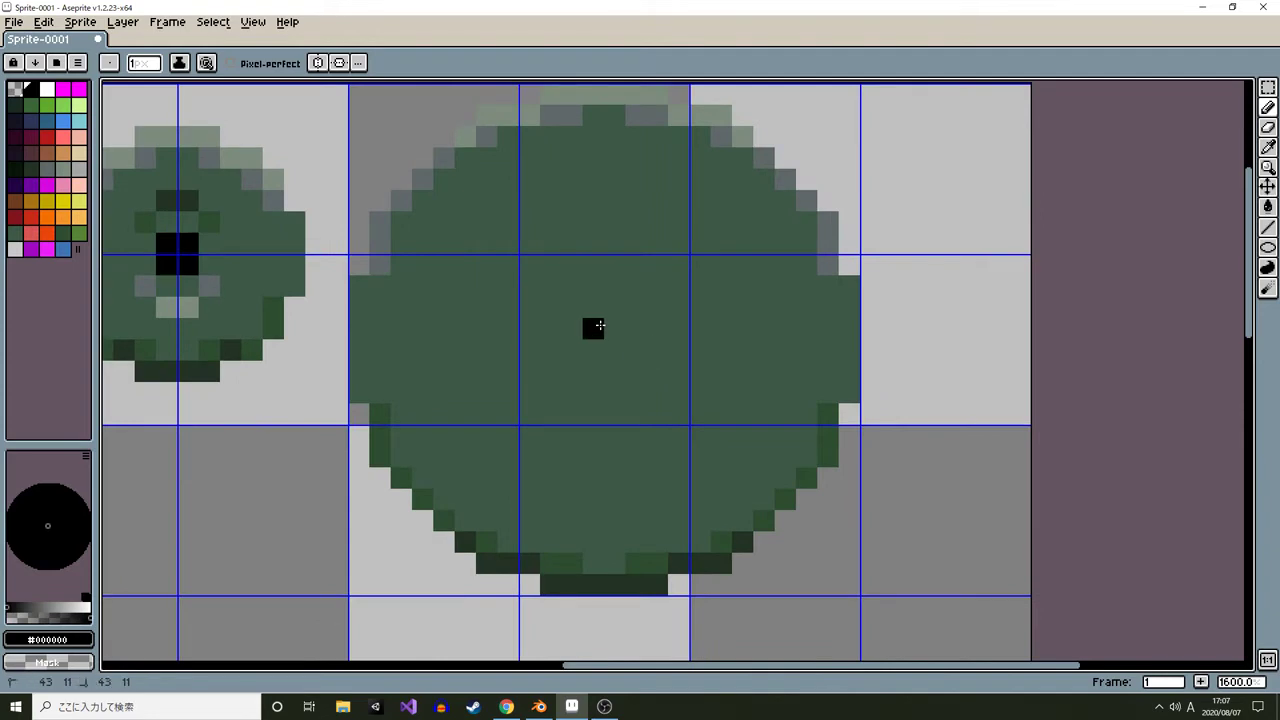
Enlarge the large plate's hub into a black square with a gray pixel below and dark green pixels above
scroll(684, 374, down, 6)
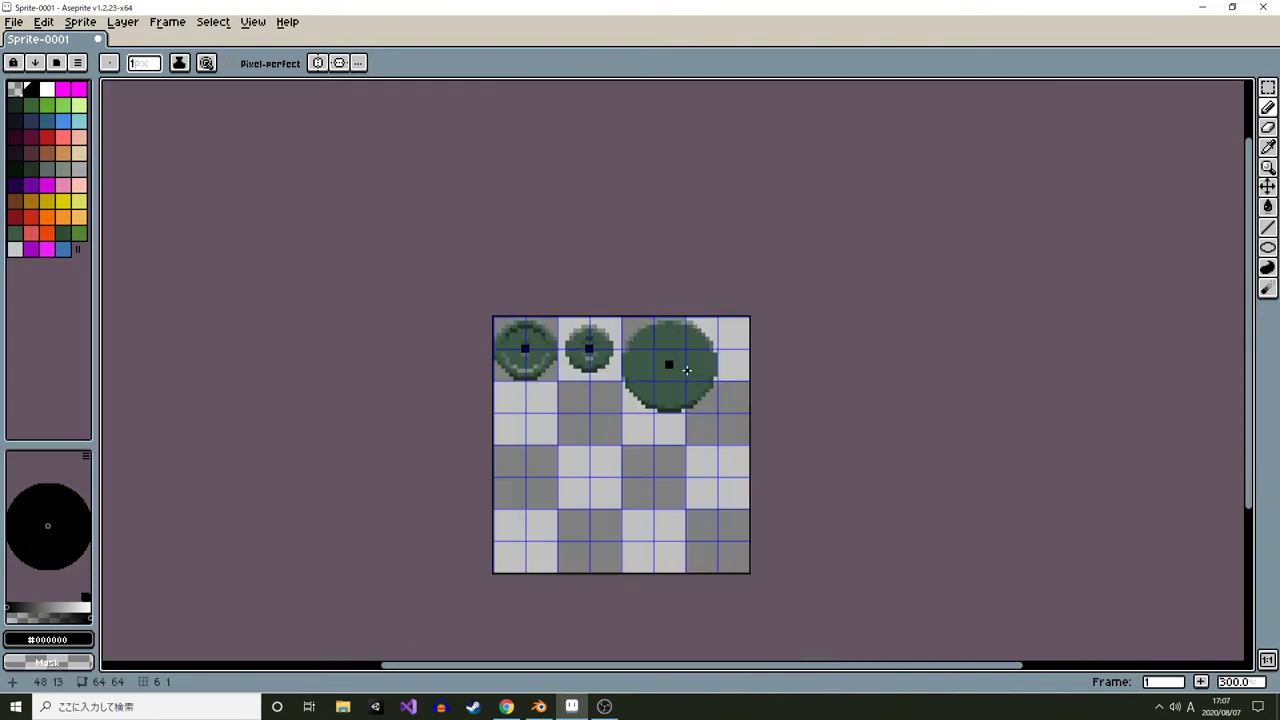
scroll(684, 374, up, 2)
scroll(364, 383, up, 5)
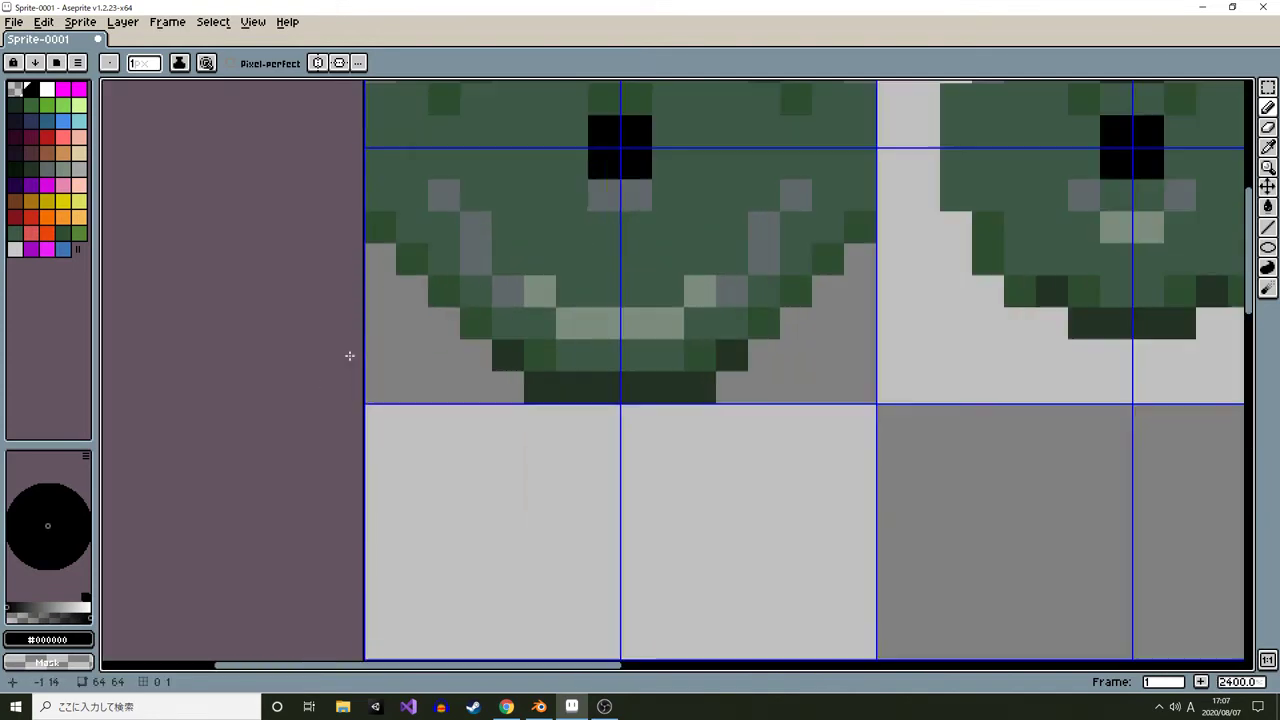
drag(576, 189, 562, 432)
scroll(588, 396, down, 5)
scroll(589, 396, up, 5)
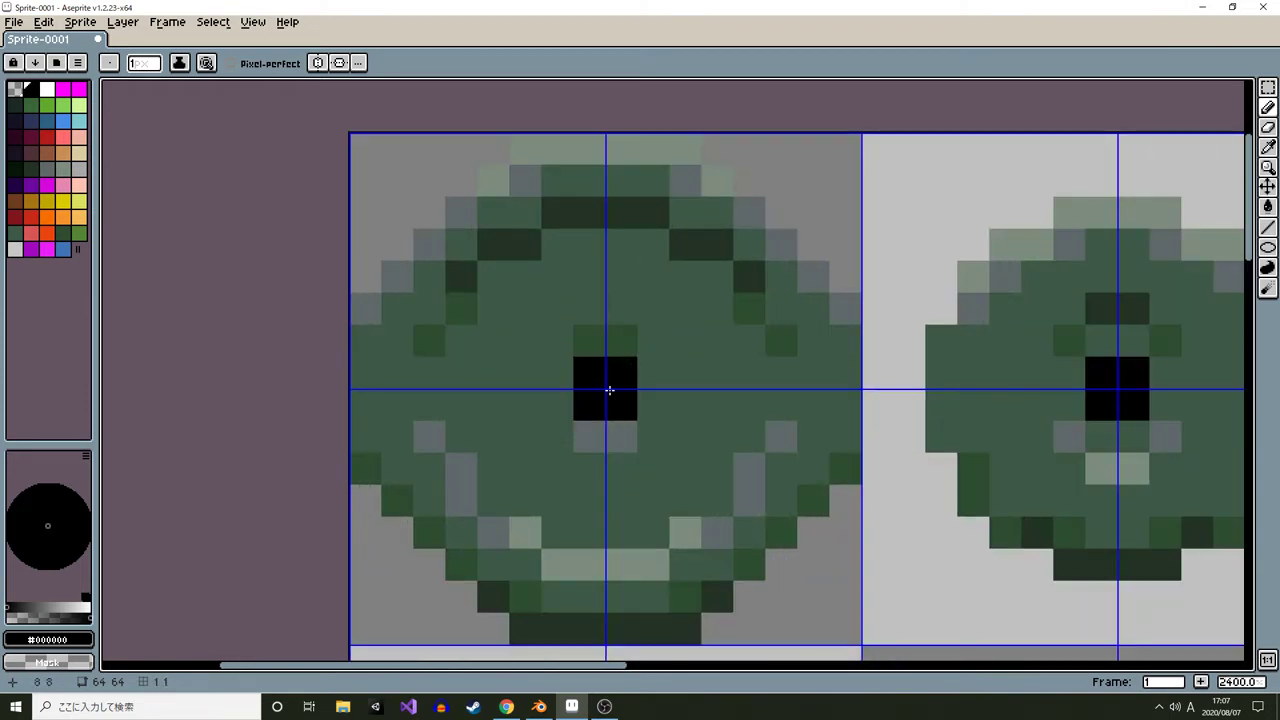
scroll(609, 390, down, 5)
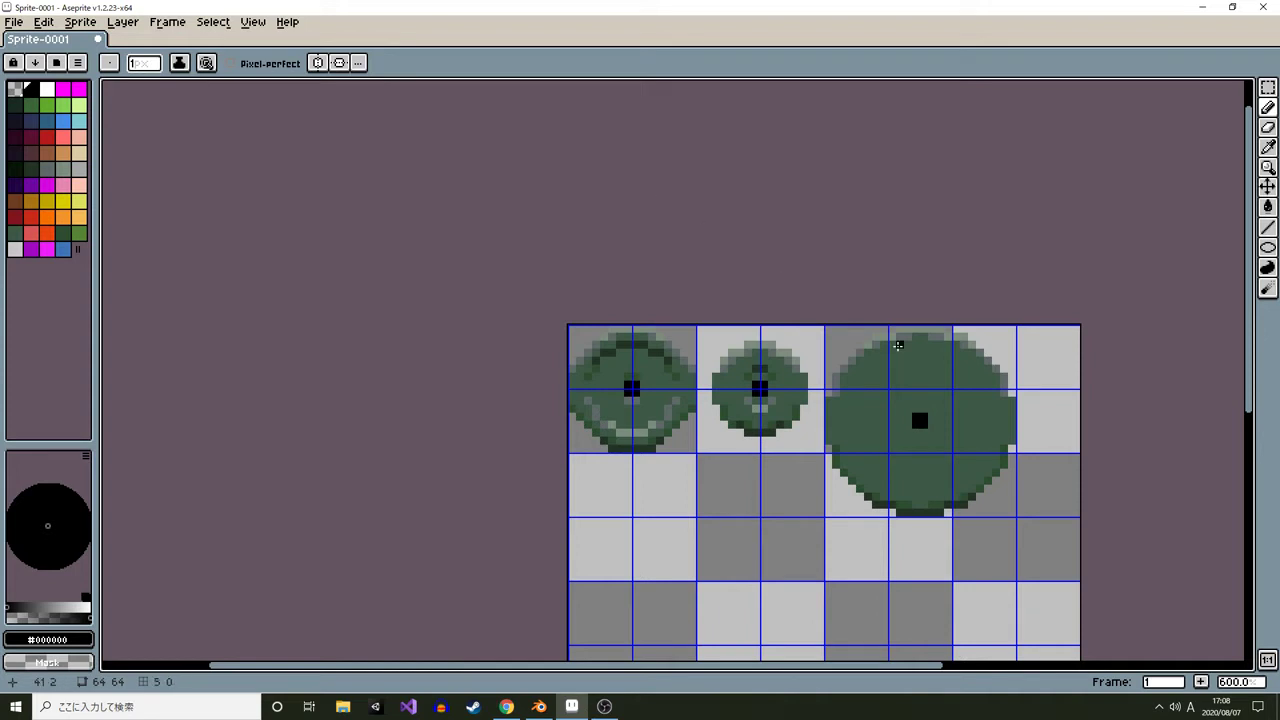
scroll(926, 432, up, 3)
alt+click(903, 430)
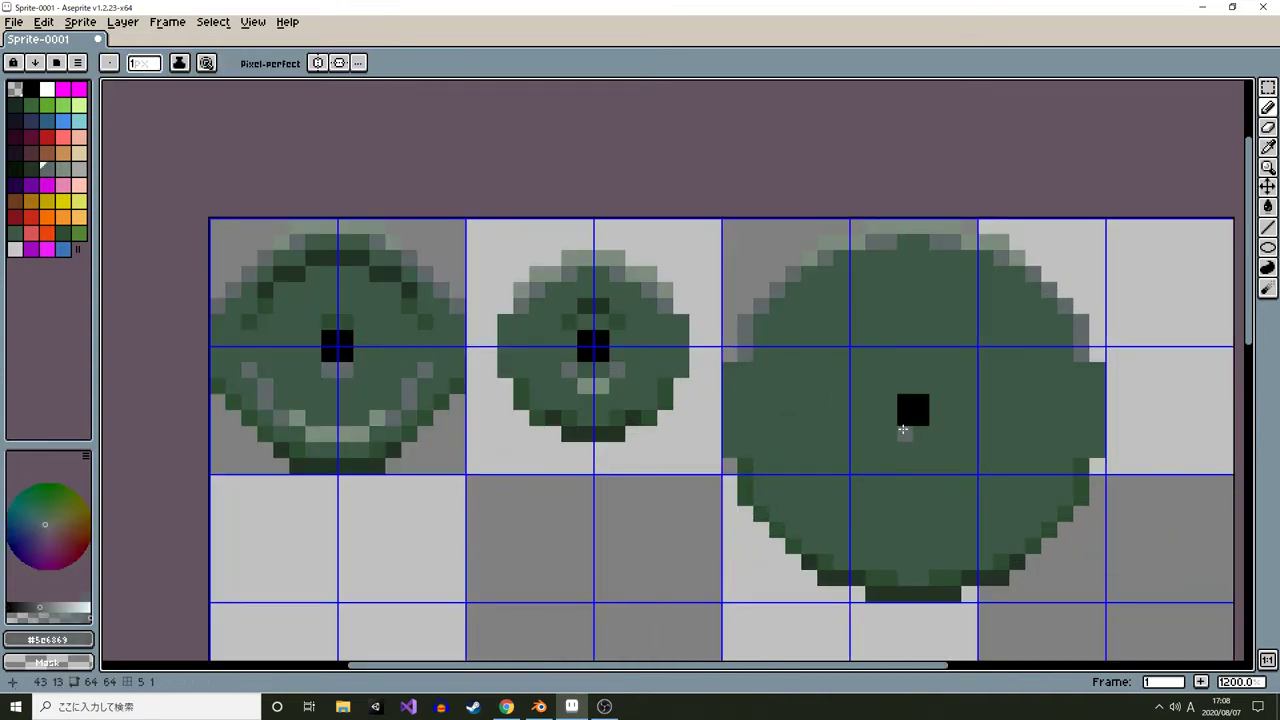
click(920, 433)
alt+click(834, 371)
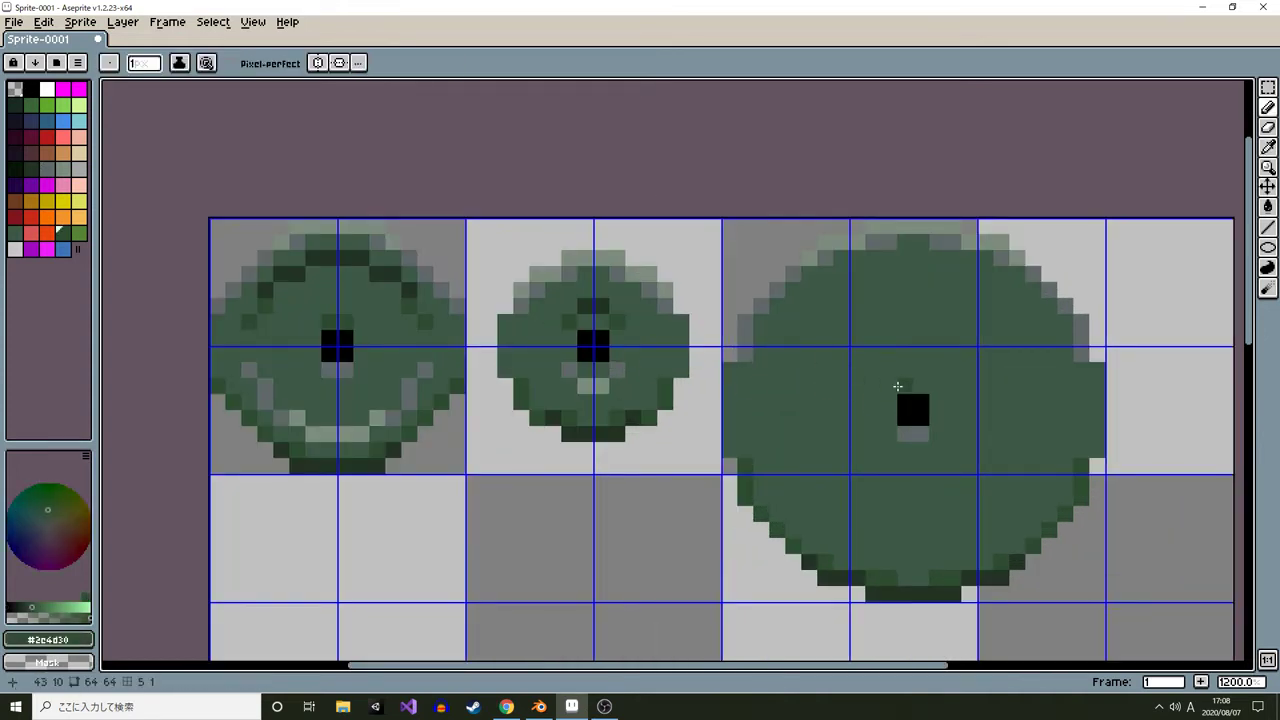
drag(898, 386, 920, 387)
drag(815, 289, 766, 274)
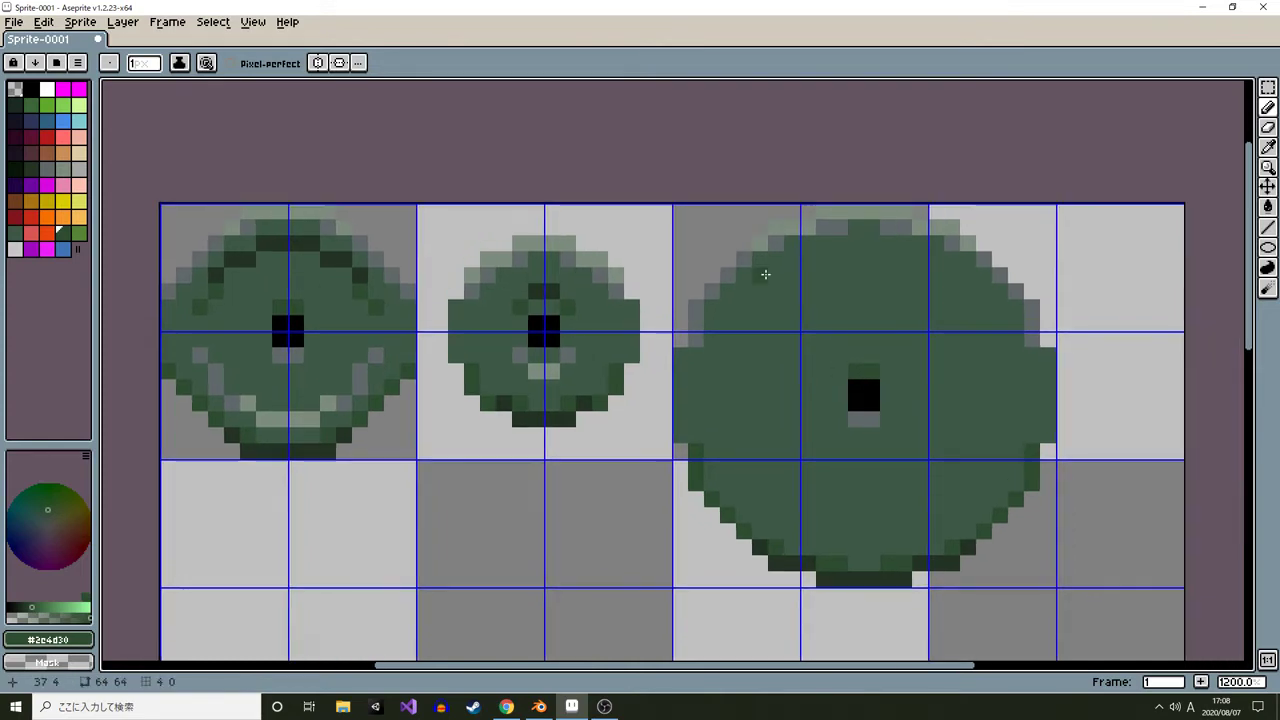
Draw a light gray-green ellipse ring about 16×16 pixels around the large plate's hub
scroll(765, 274, down, 3)
scroll(614, 266, up, 4)
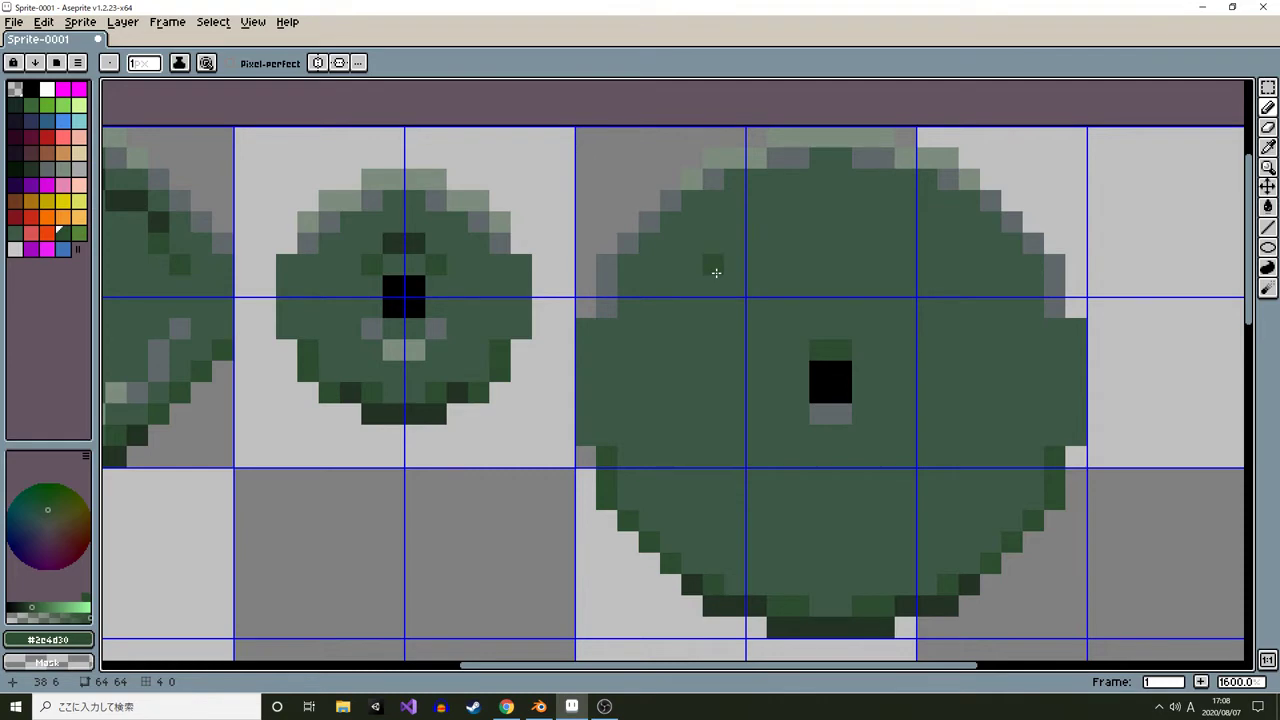
alt+click(692, 203)
key(shift+u)
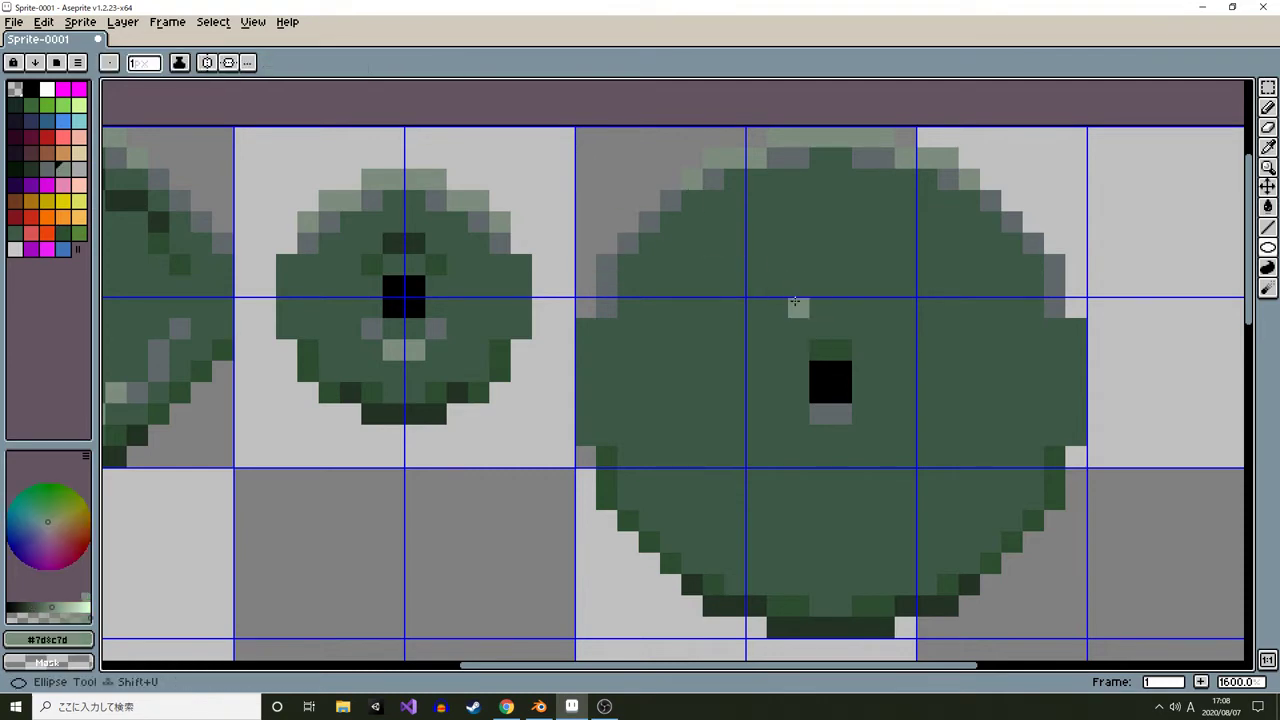
drag(709, 262, 960, 548)
key(ctrl+z)
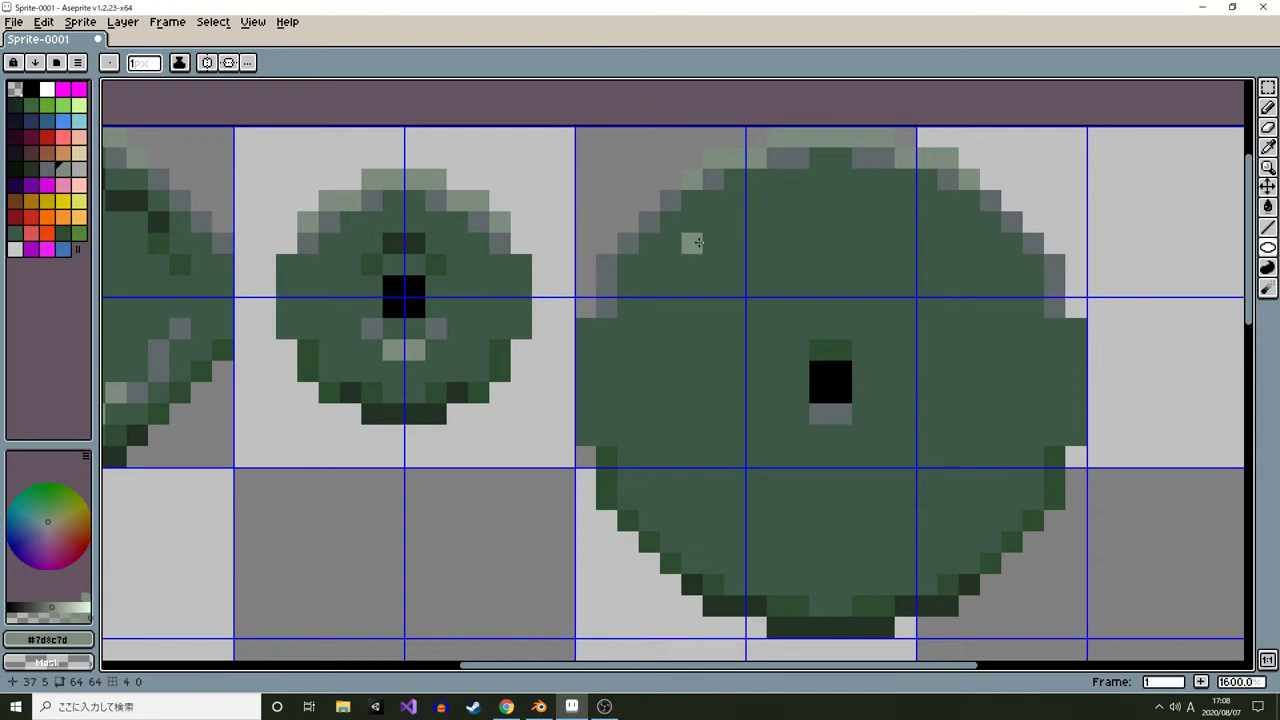
drag(696, 242, 985, 519)
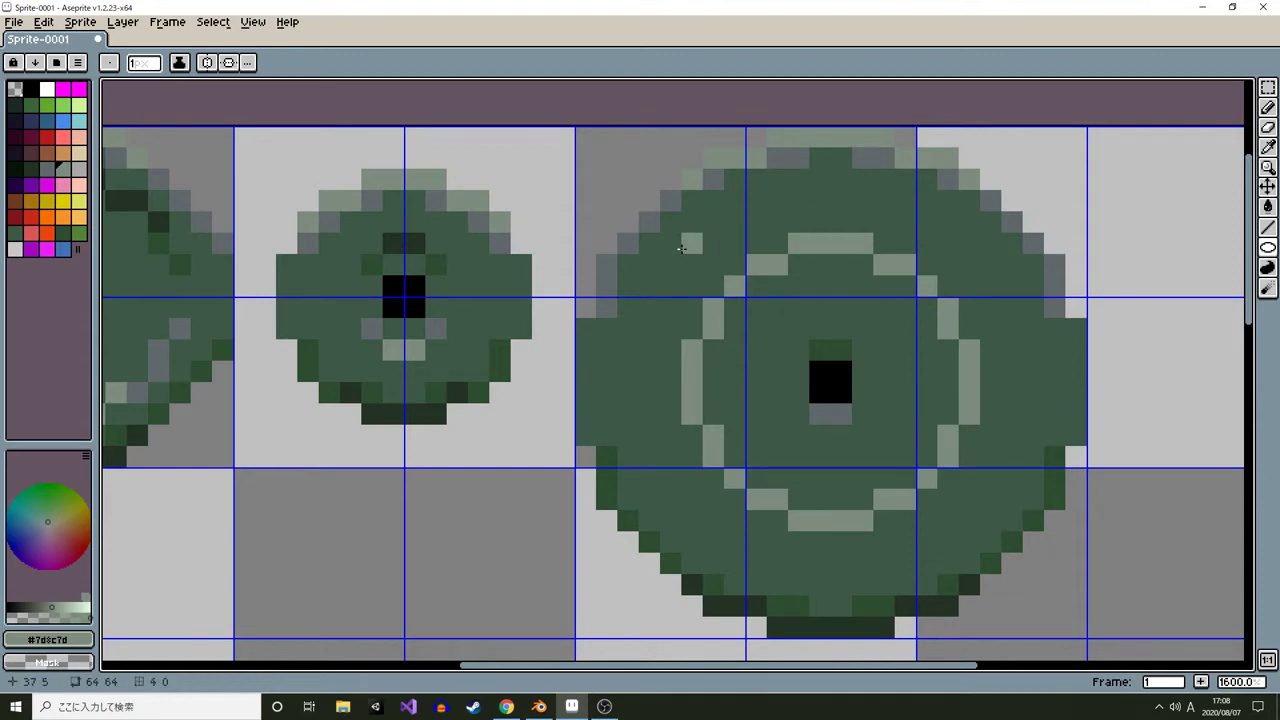
key(ctrl+z)
drag(674, 229, 998, 533)
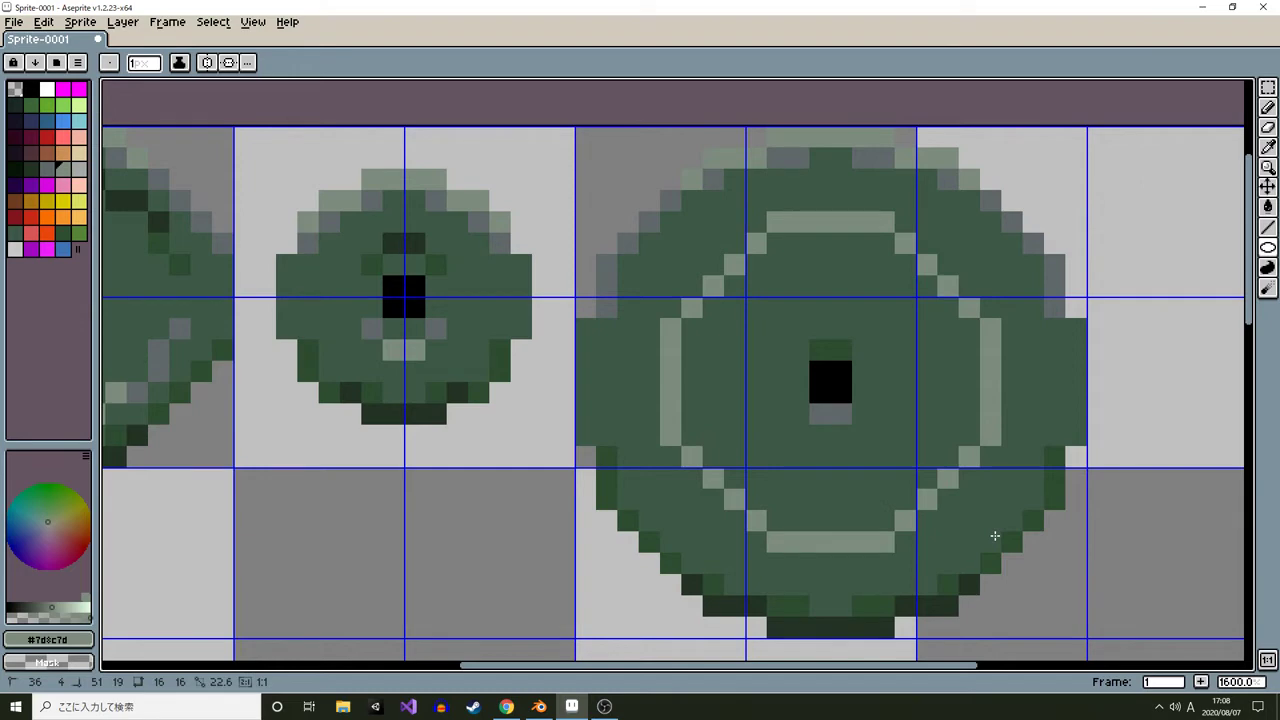
Shade the ring's lower diagonals with gray pixels and shorten its side segments with mid green
scroll(995, 536, down, 2)
scroll(717, 507, up, 4)
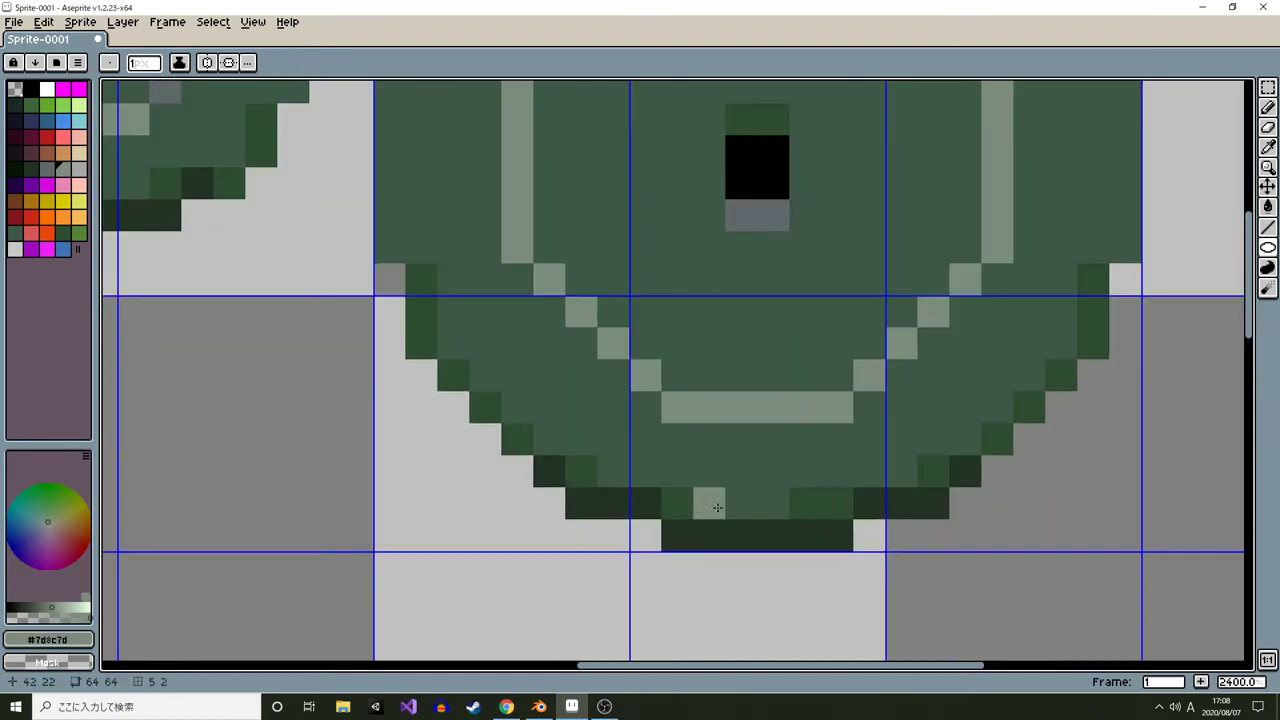
scroll(717, 507, down, 2)
scroll(576, 342, up, 1)
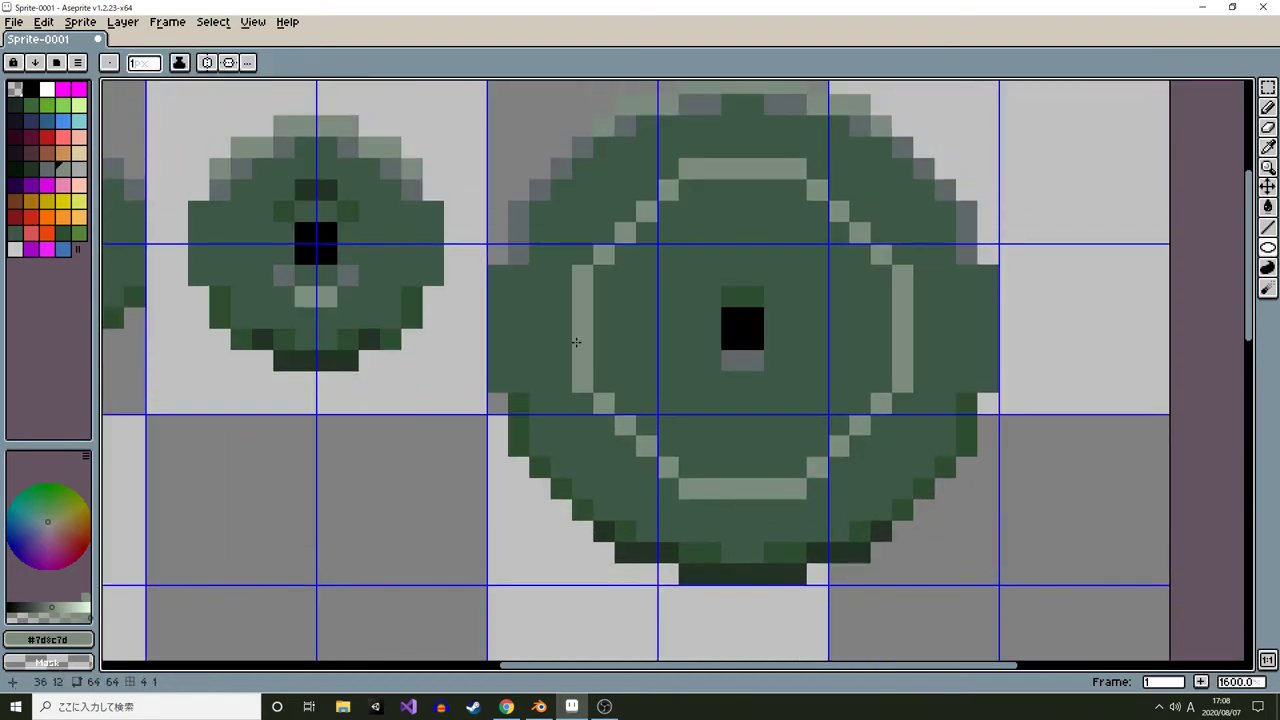
alt+click(519, 235)
key(b)
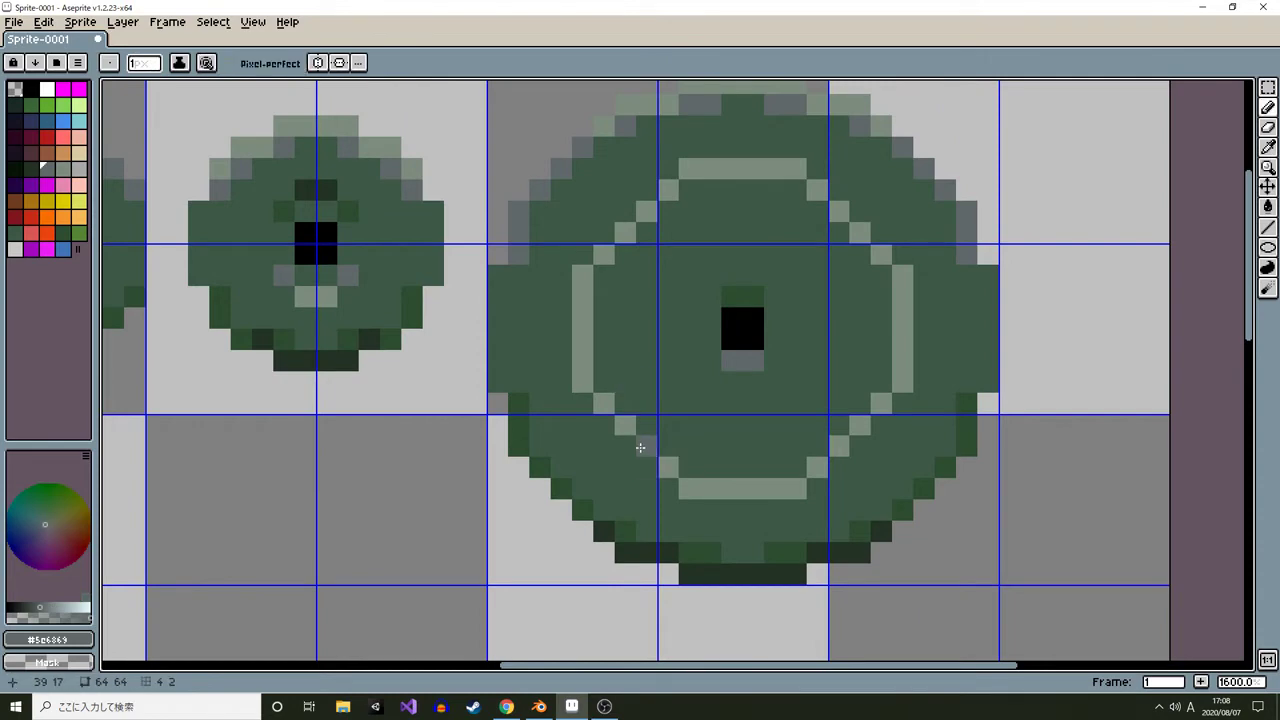
drag(848, 440, 896, 379)
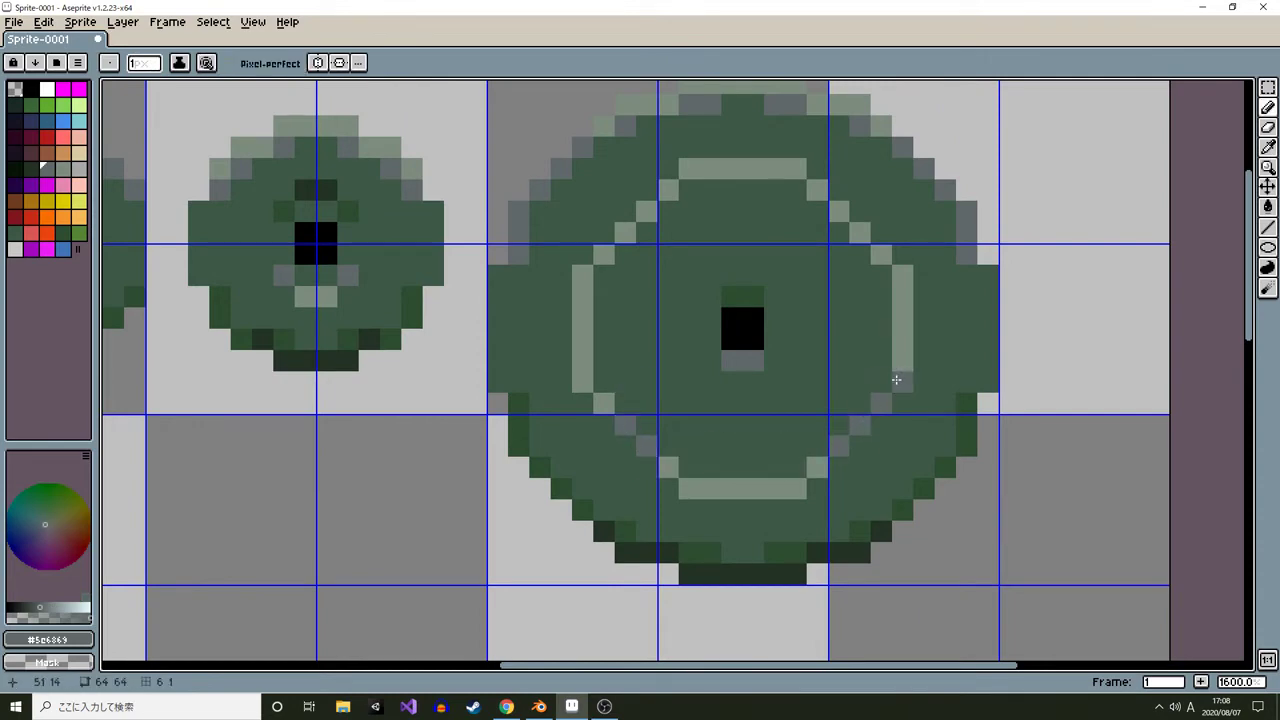
drag(606, 401, 583, 382)
alt+click(602, 362)
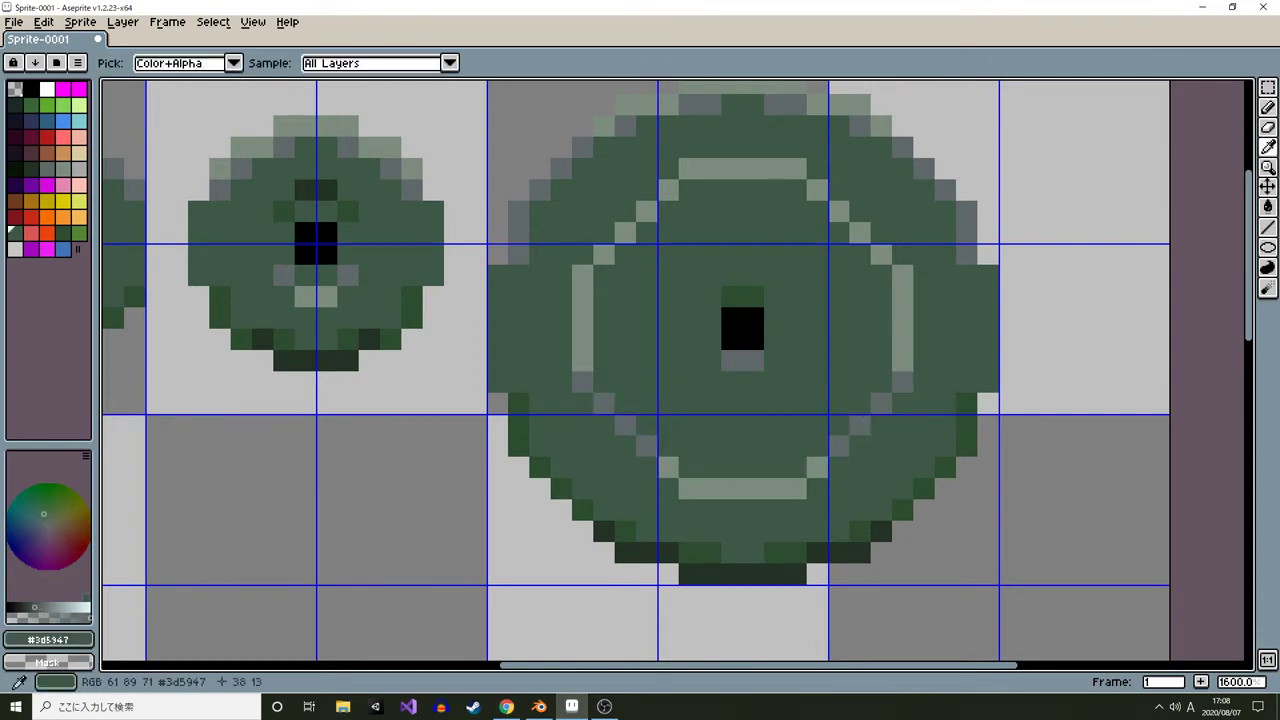
alt+click(646, 446)
click(689, 466)
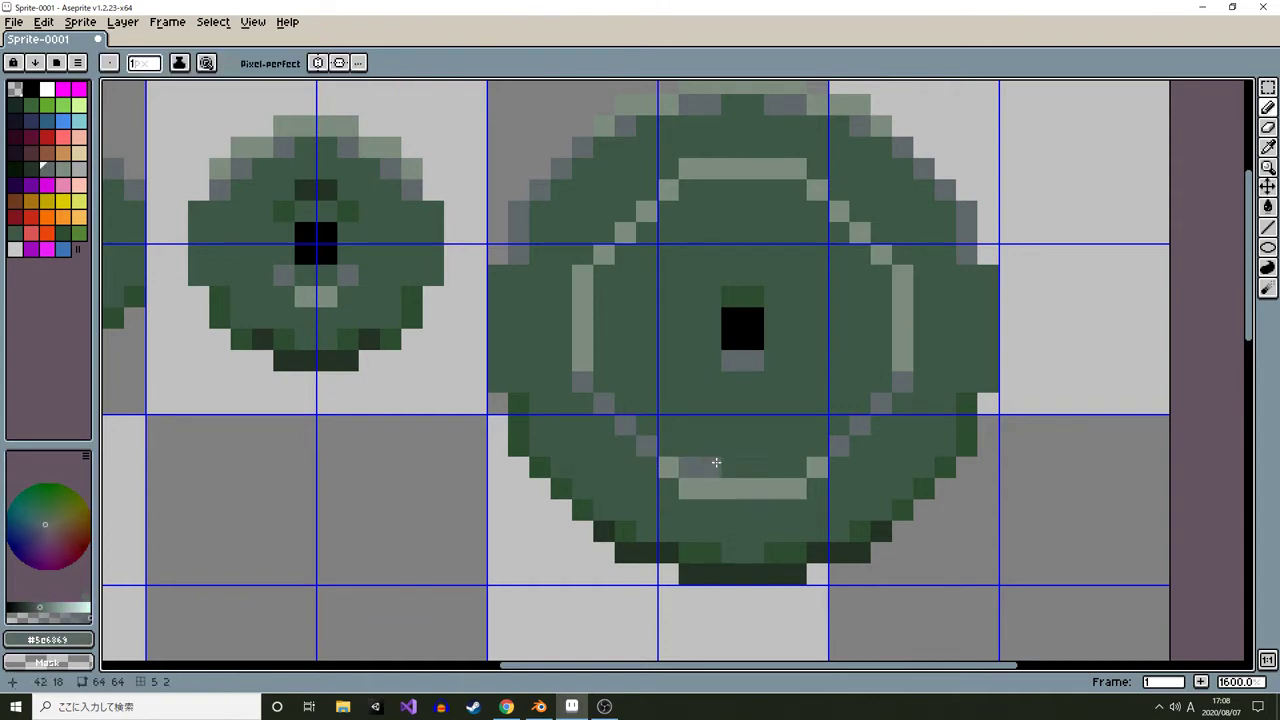
click(792, 466)
mouse_move(905, 292)
mouse_down()
mouse_move(892, 362)
mouse_move(852, 300)
mouse_up()
alt+click(953, 478)
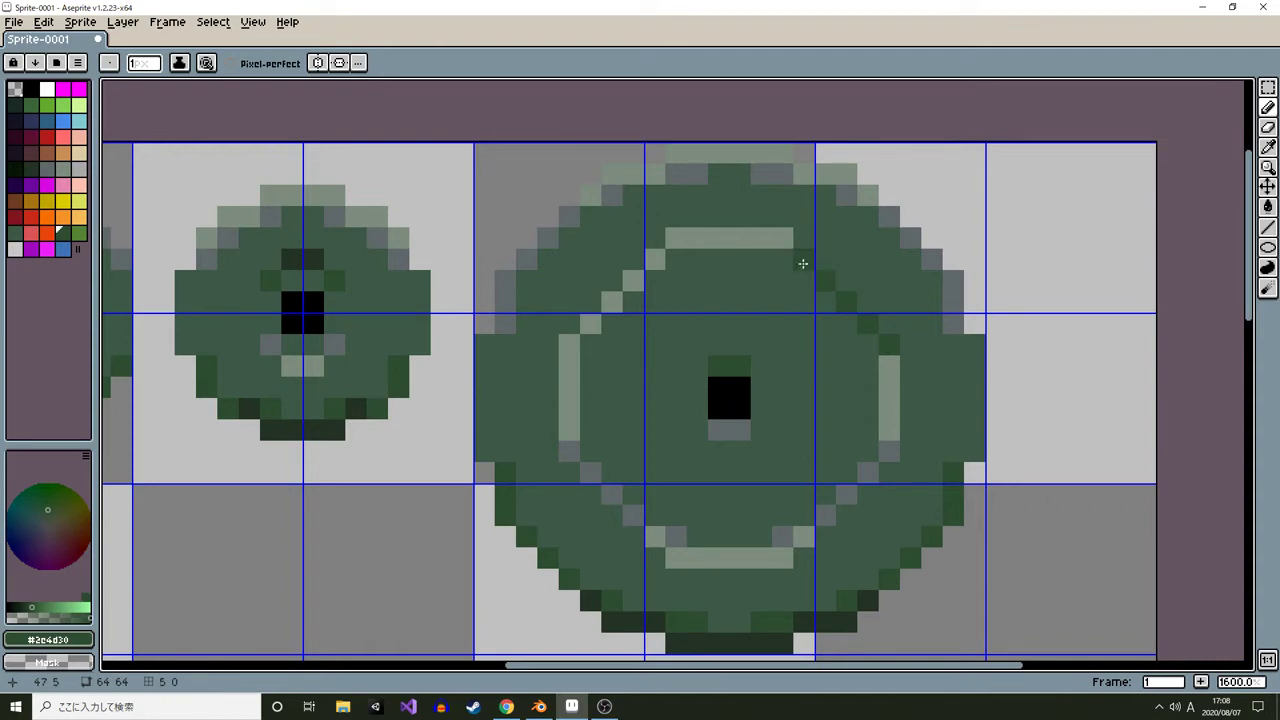
Recolor the ring's top arc darkest green and its upper diagonal pixels dark green
drag(680, 236, 788, 240)
click(657, 262)
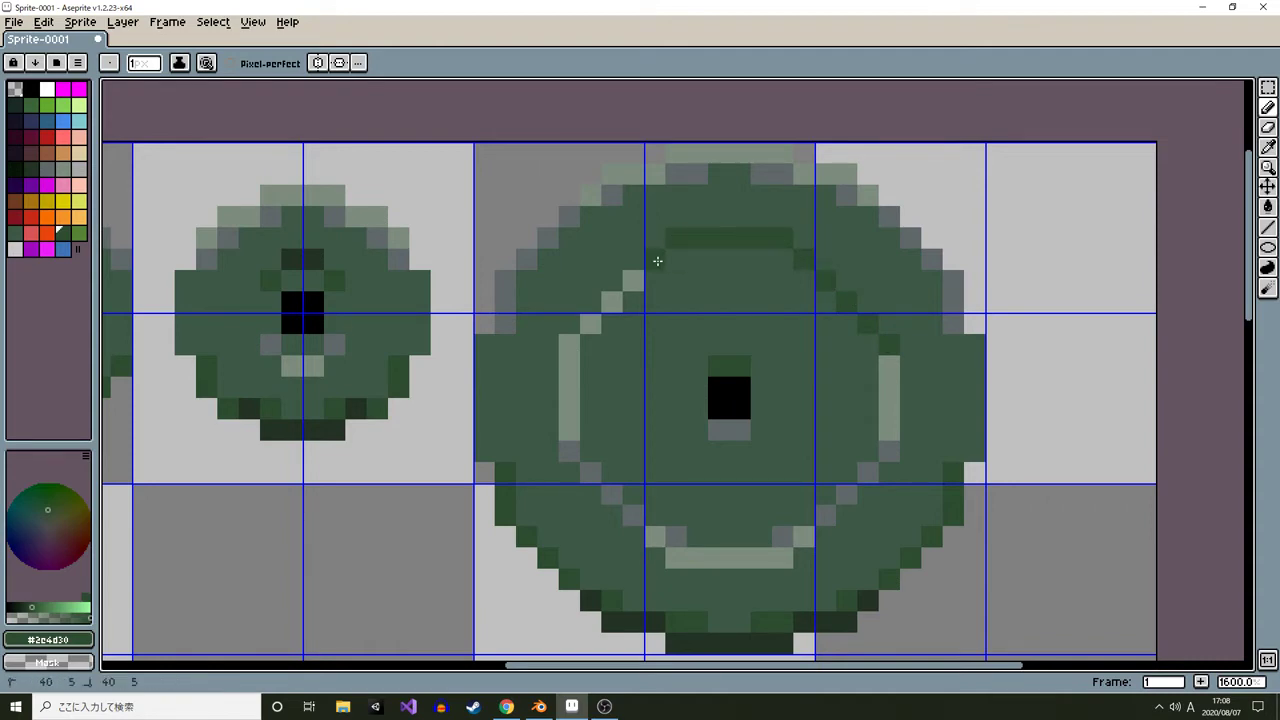
click(630, 279)
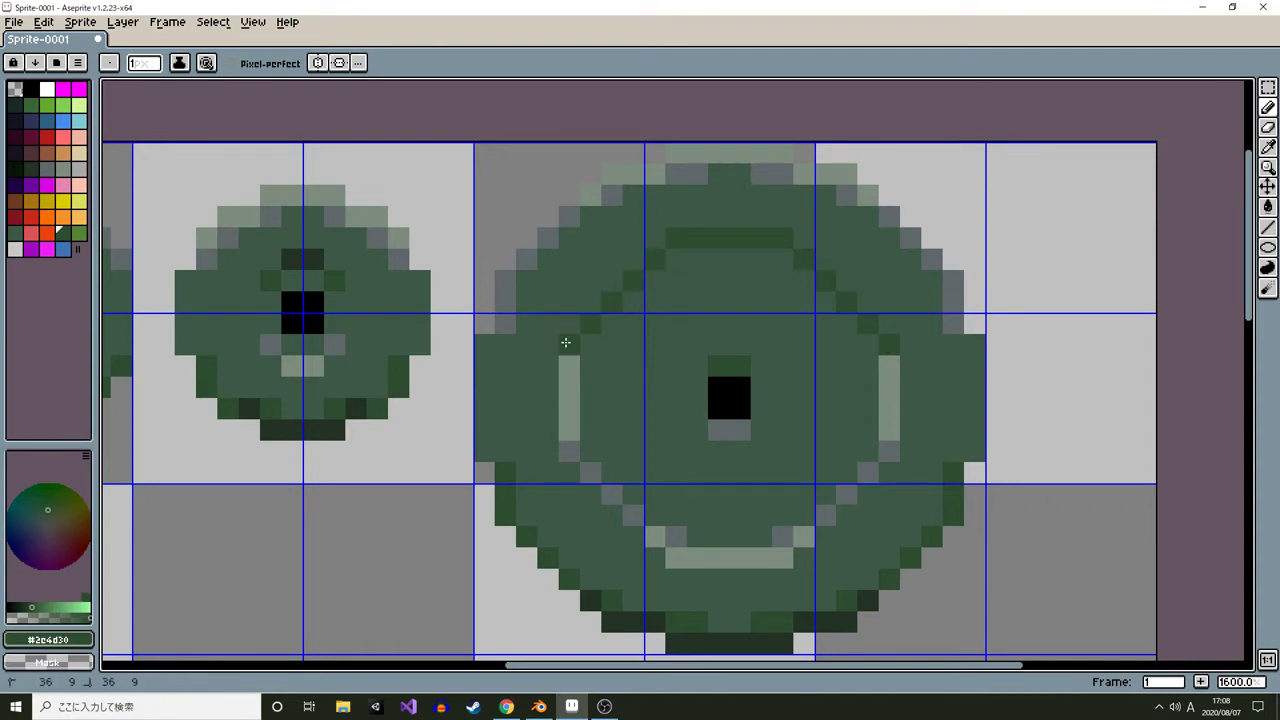
alt+click(314, 261)
drag(677, 239, 794, 244)
click(801, 256)
click(661, 256)
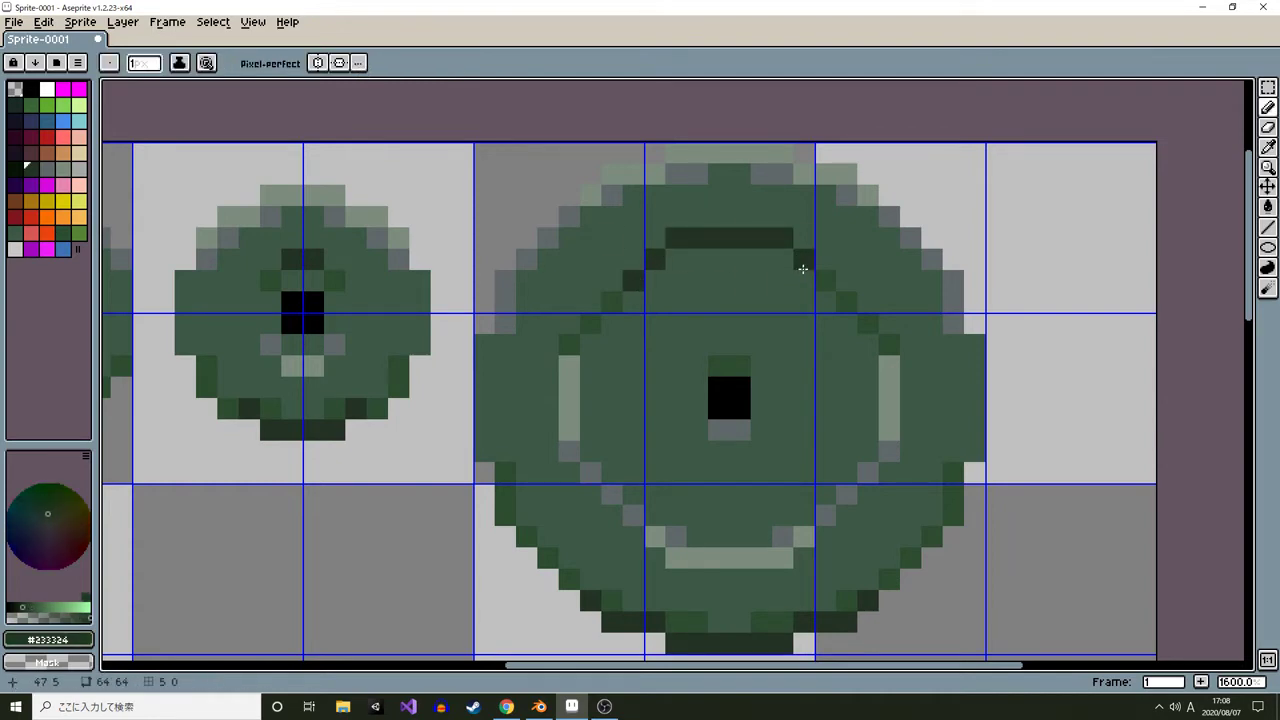
alt+click(826, 290)
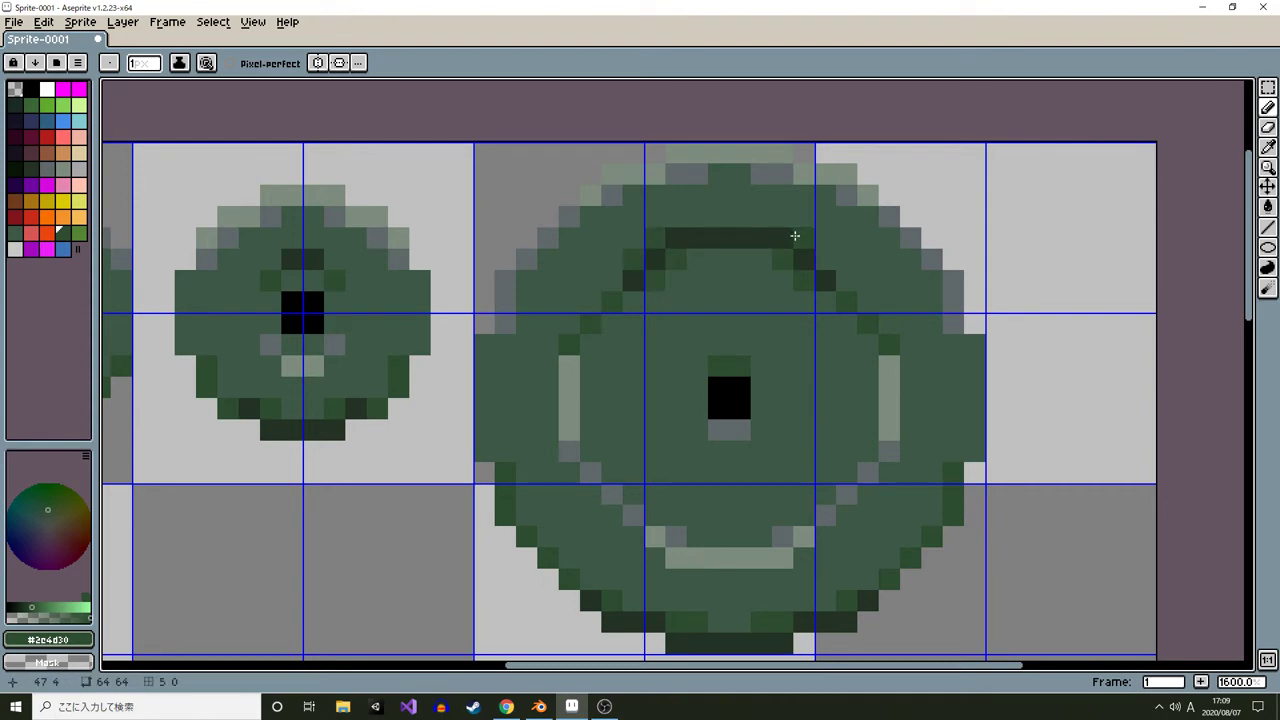
Review the three plate sprites side by side at different zoom levels
scroll(936, 294, down, 3)
scroll(592, 248, up, 2)
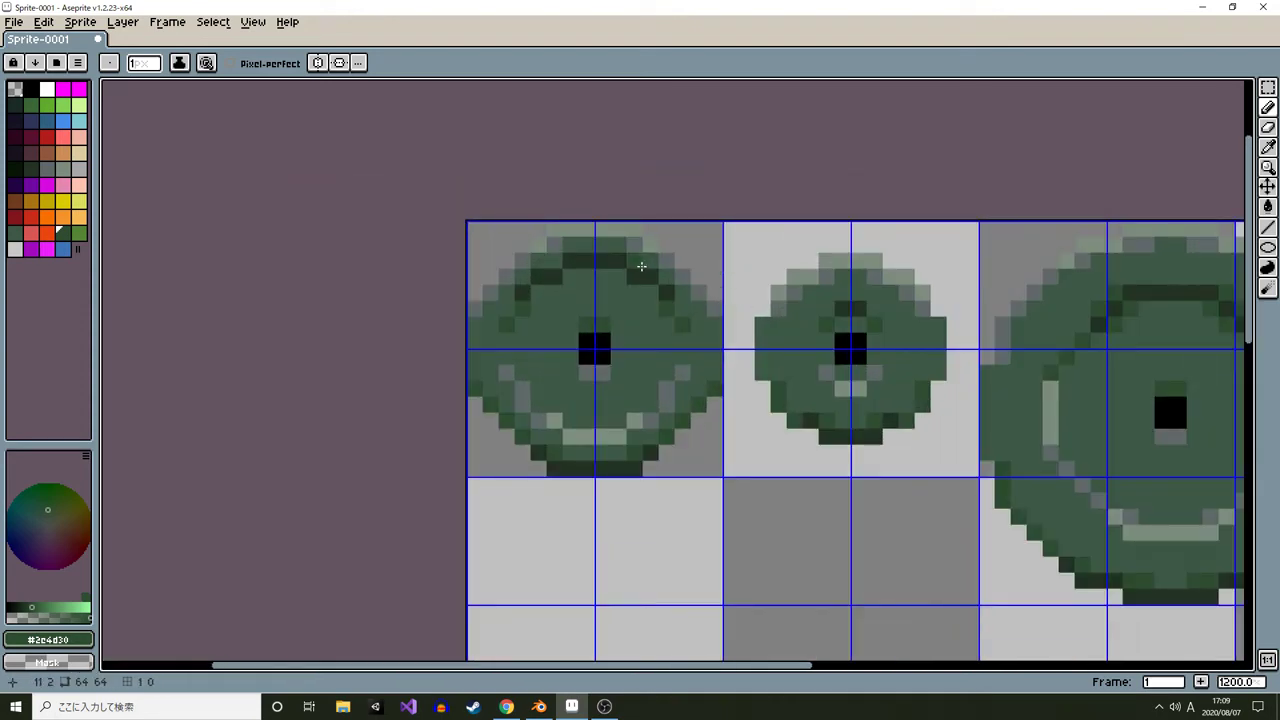
scroll(592, 248, down, 3)
scroll(600, 405, up, 5)
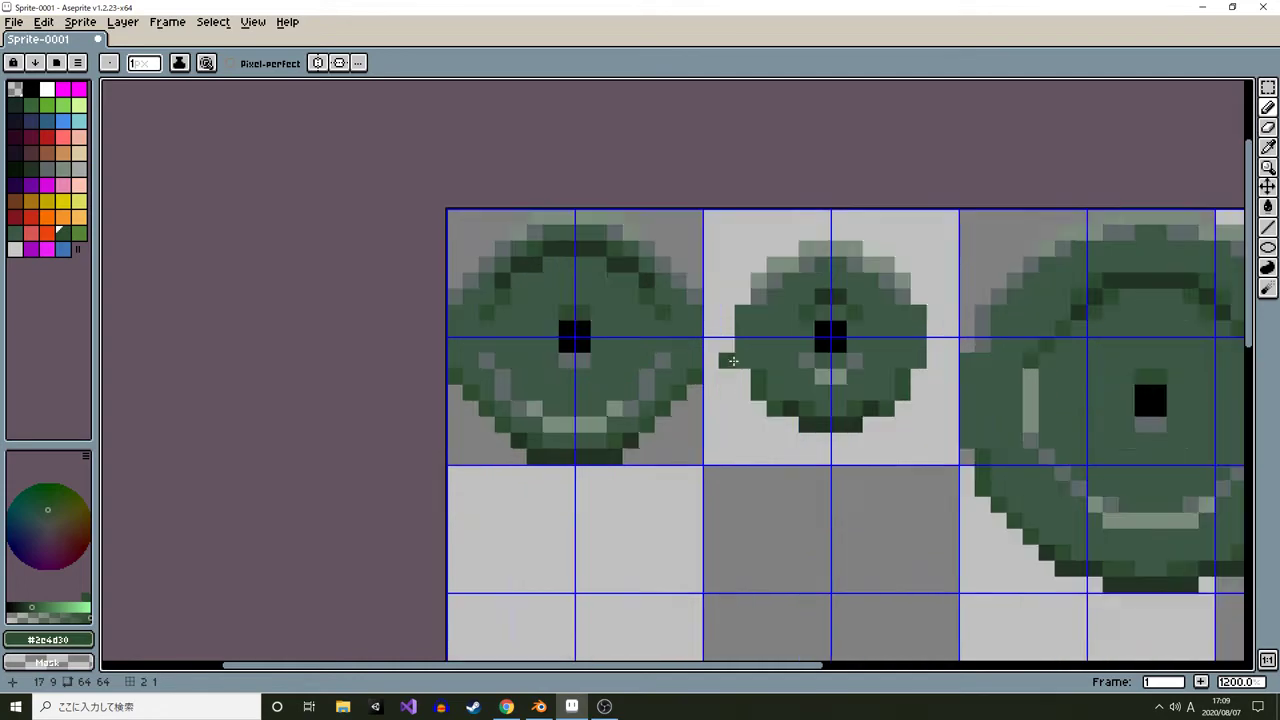
scroll(423, 431, down, 4)
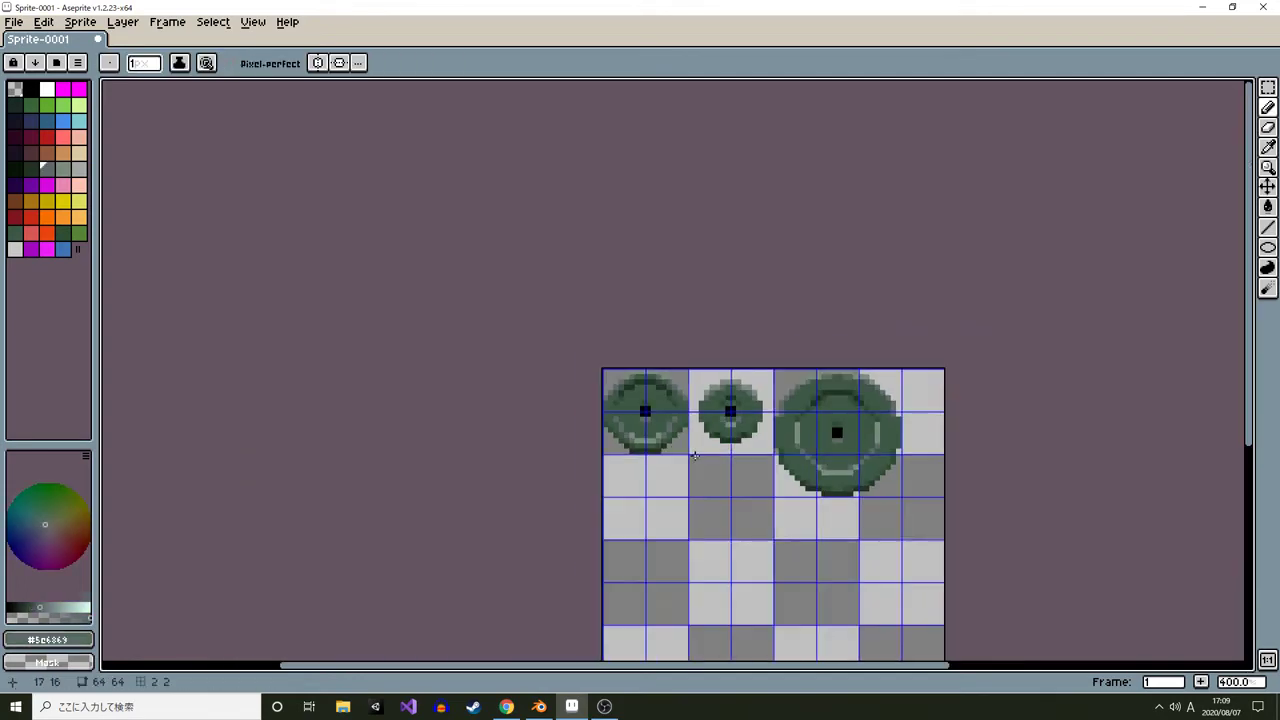
scroll(641, 438, up, 3)
scroll(703, 478, down, 7)
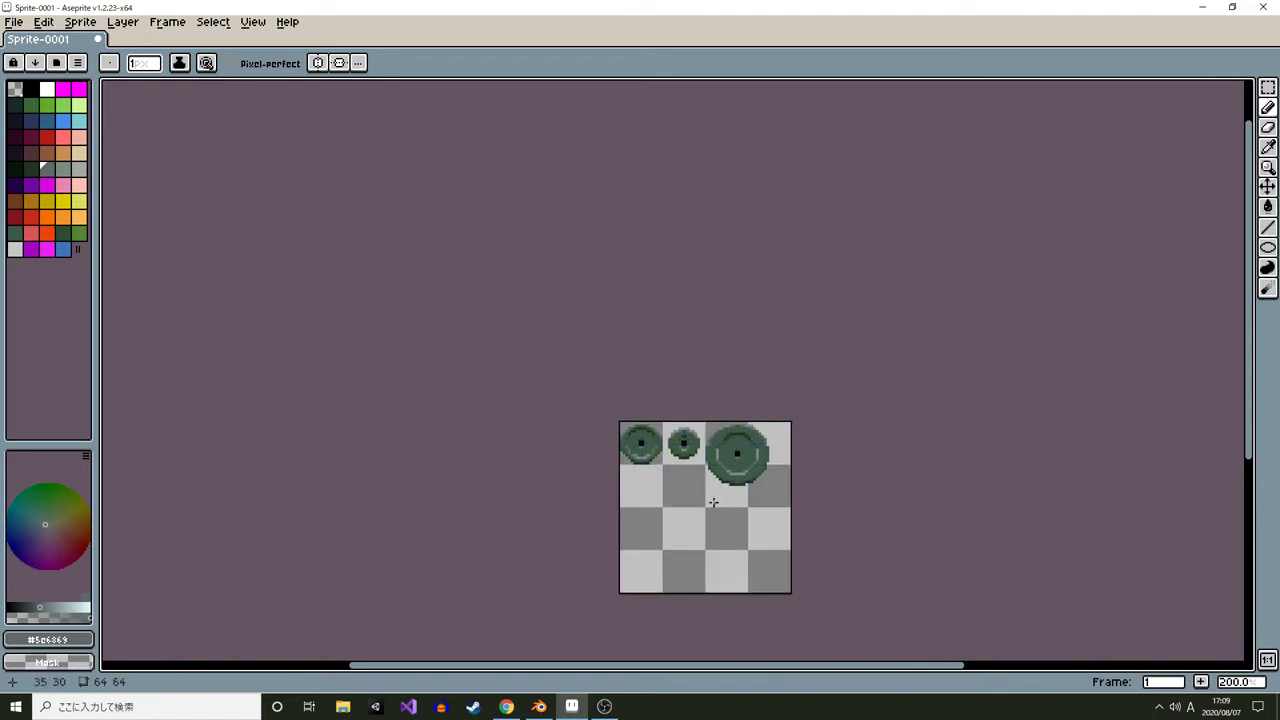
scroll(661, 410, up, 7)
click(672, 372)
alt+click(703, 371)
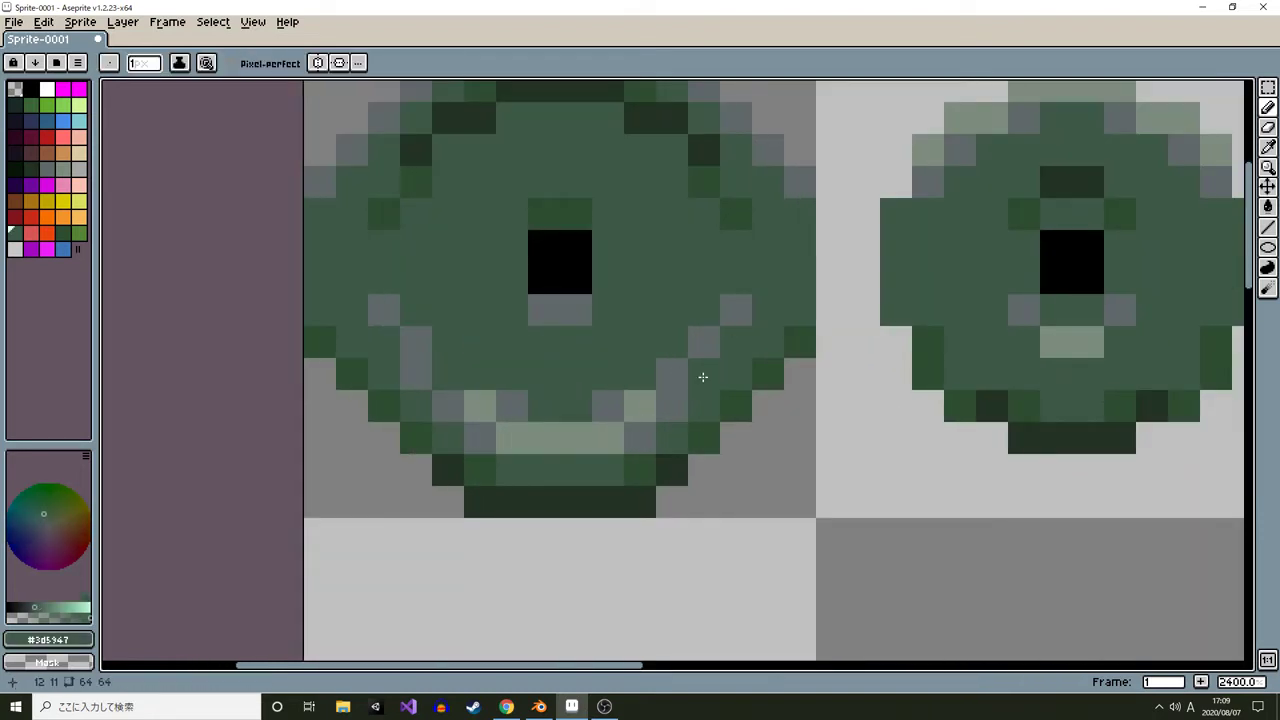
Touch up the left plate's ring with a gray pixel on its left side and mid-green pixels at its upper diagonals
click(735, 312)
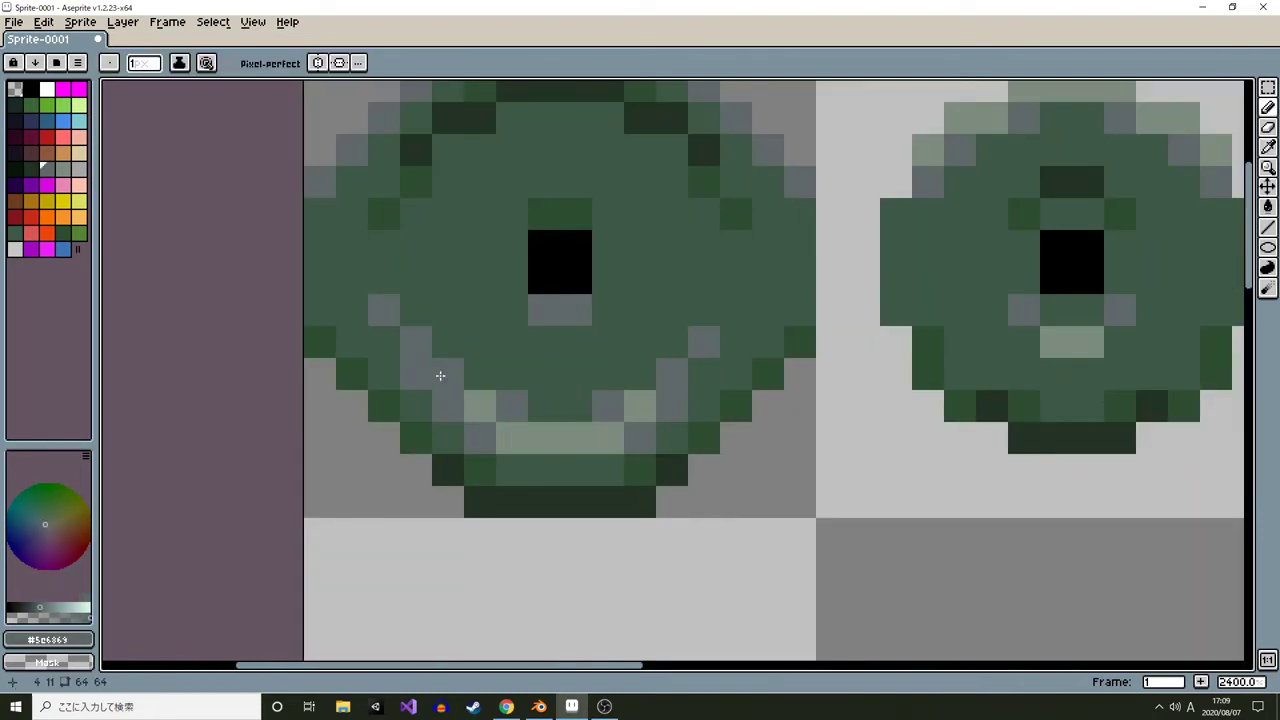
click(384, 325)
scroll(651, 386, down, 7)
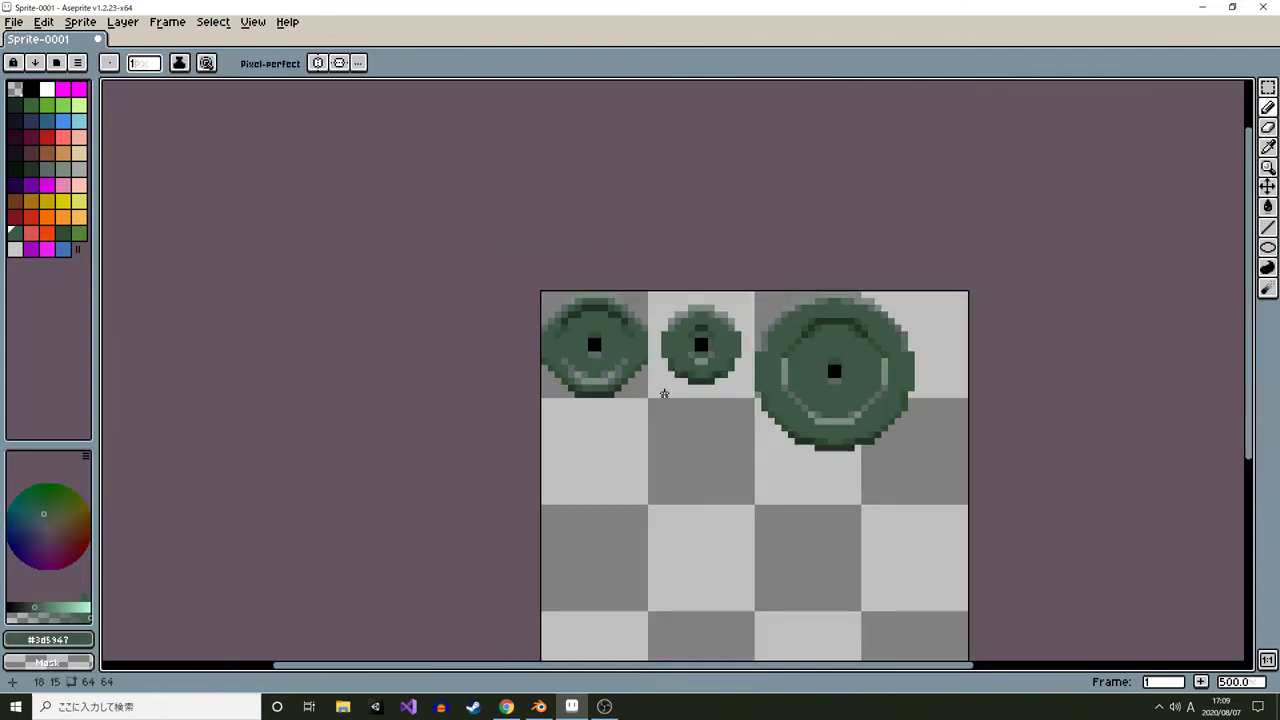
scroll(664, 393, down, 4)
scroll(658, 402, up, 3)
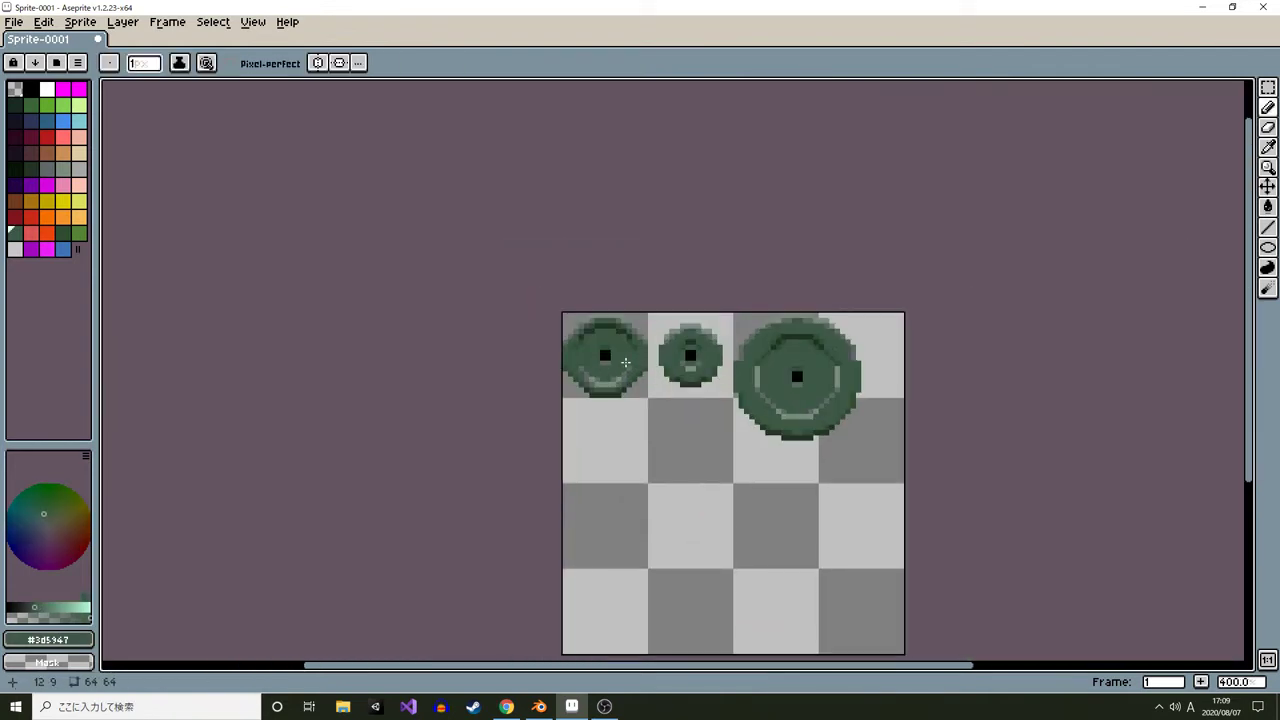
scroll(625, 362, up, 5)
alt+click(720, 337)
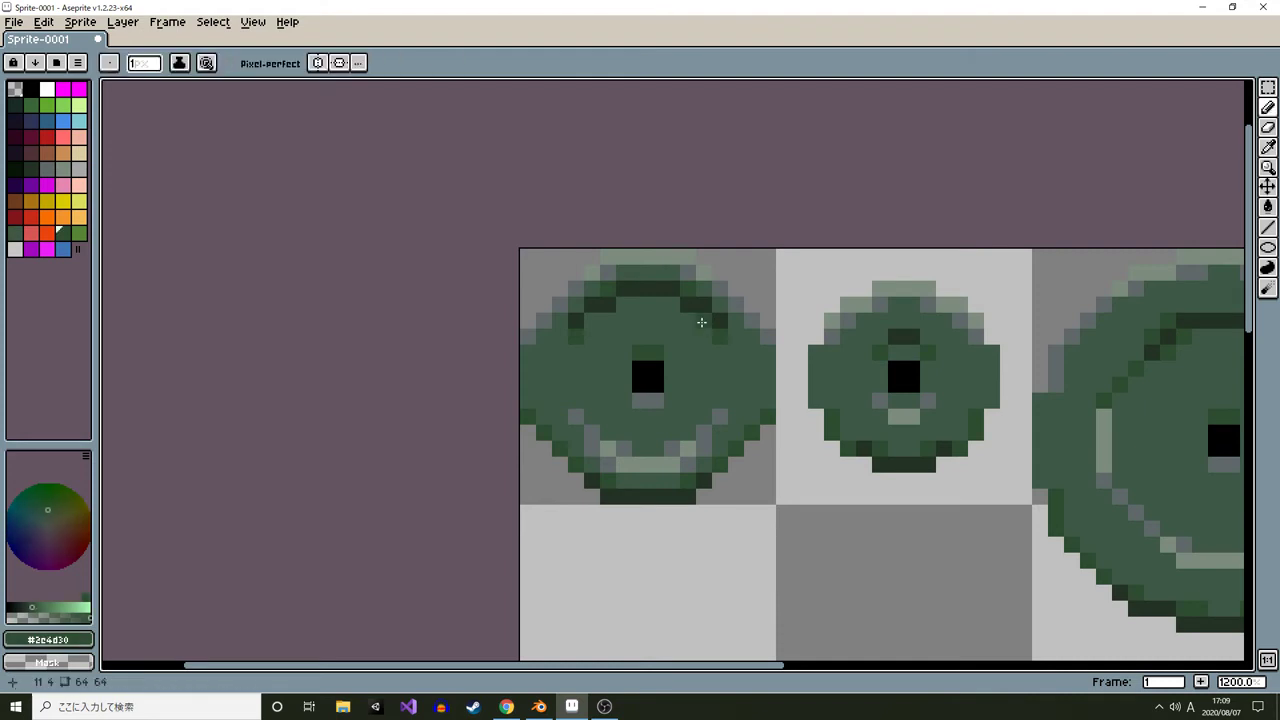
click(704, 322)
click(592, 321)
Shade the small plate's upper ring arc with darkest green pixels and mid-green pixels beside them
scroll(785, 408, down, 6)
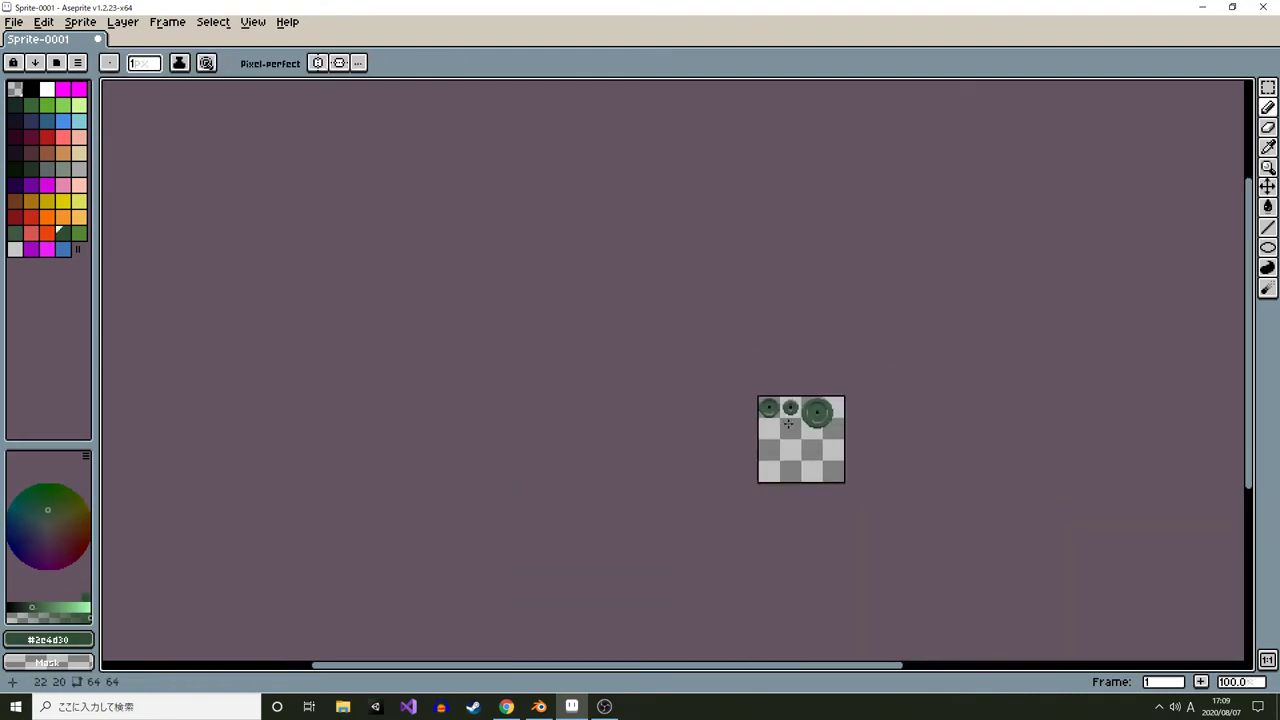
scroll(785, 405, up, 4)
scroll(730, 390, up, 1)
scroll(743, 406, down, 4)
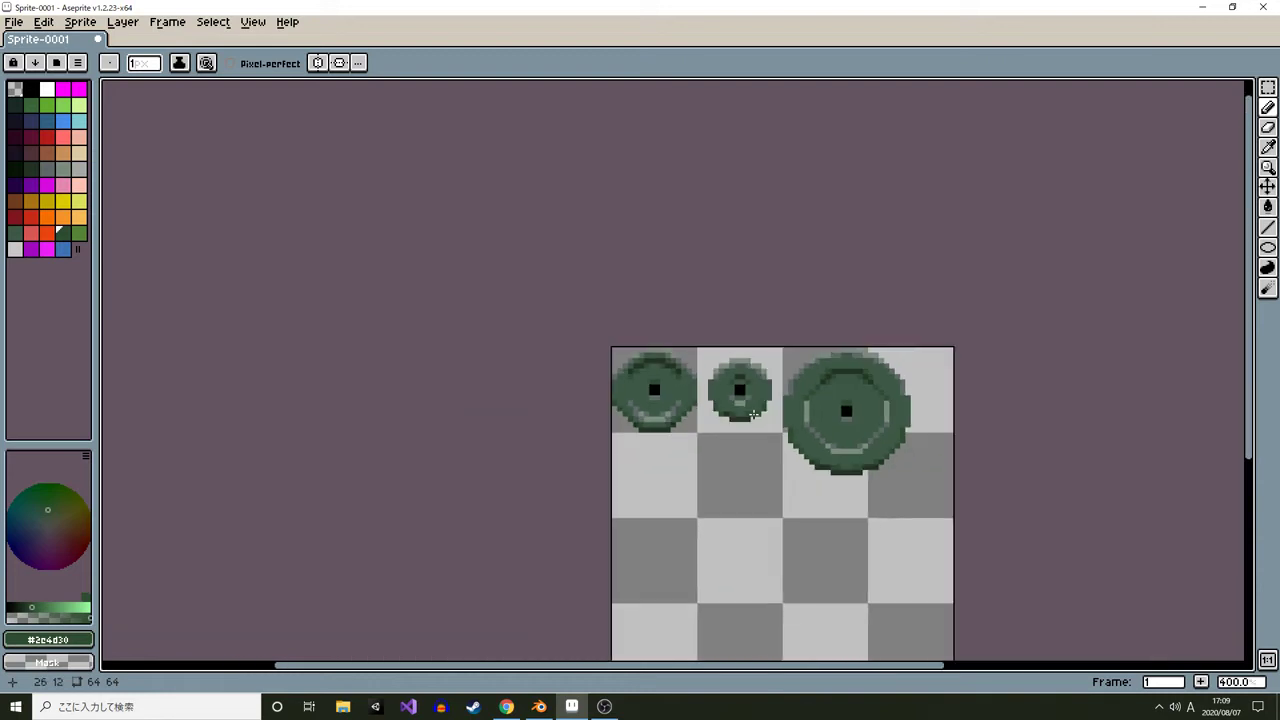
scroll(746, 404, up, 6)
alt+click(686, 316)
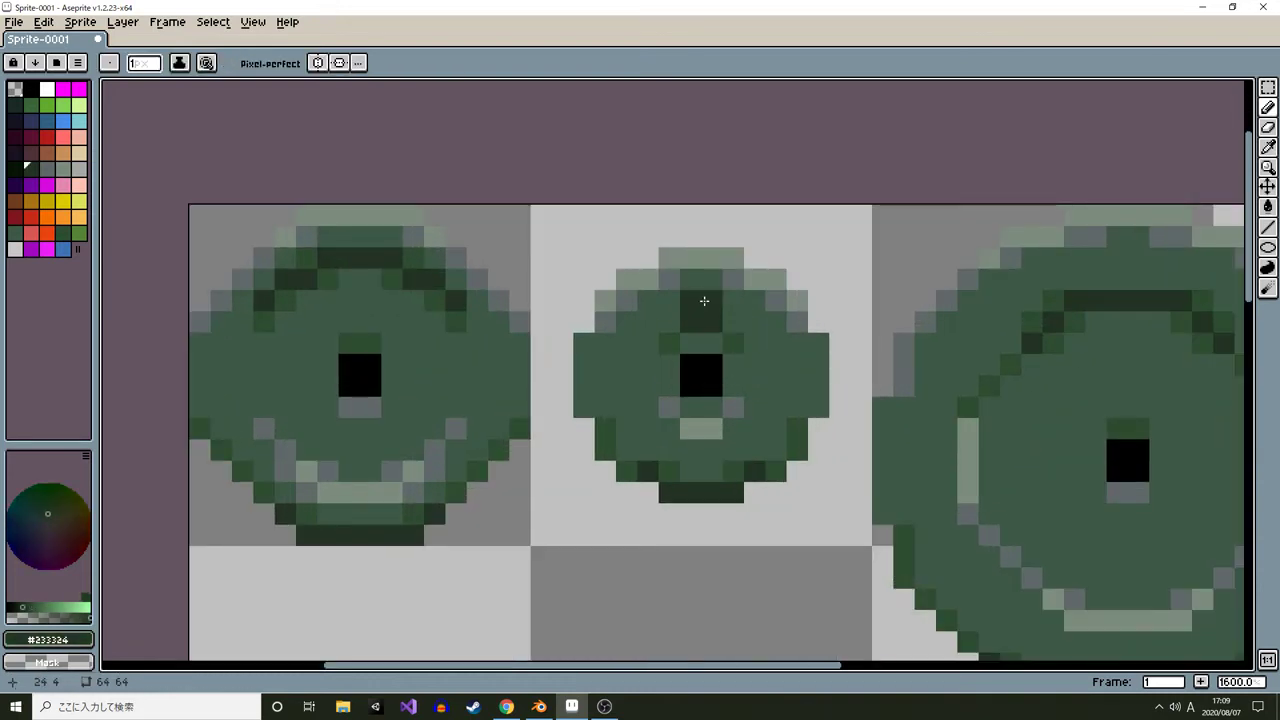
alt+click(728, 328)
alt+click(731, 342)
click(729, 326)
click(671, 325)
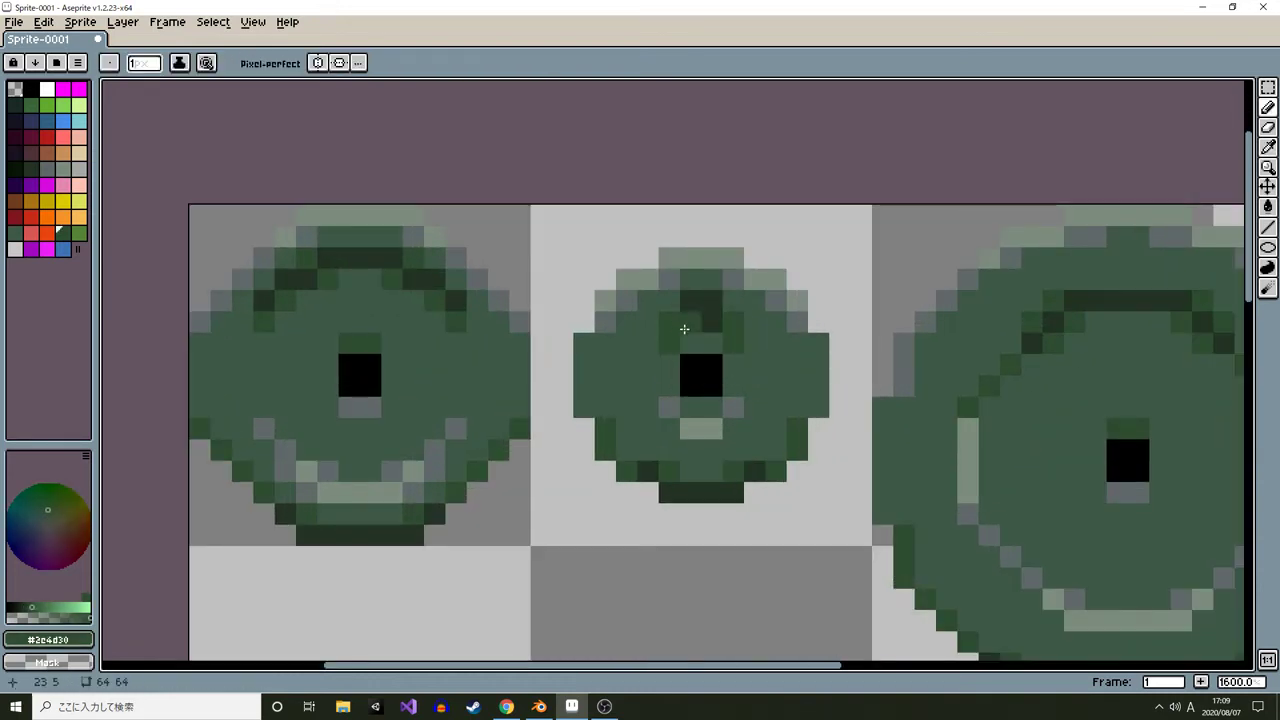
alt+click(684, 328)
click(709, 326)
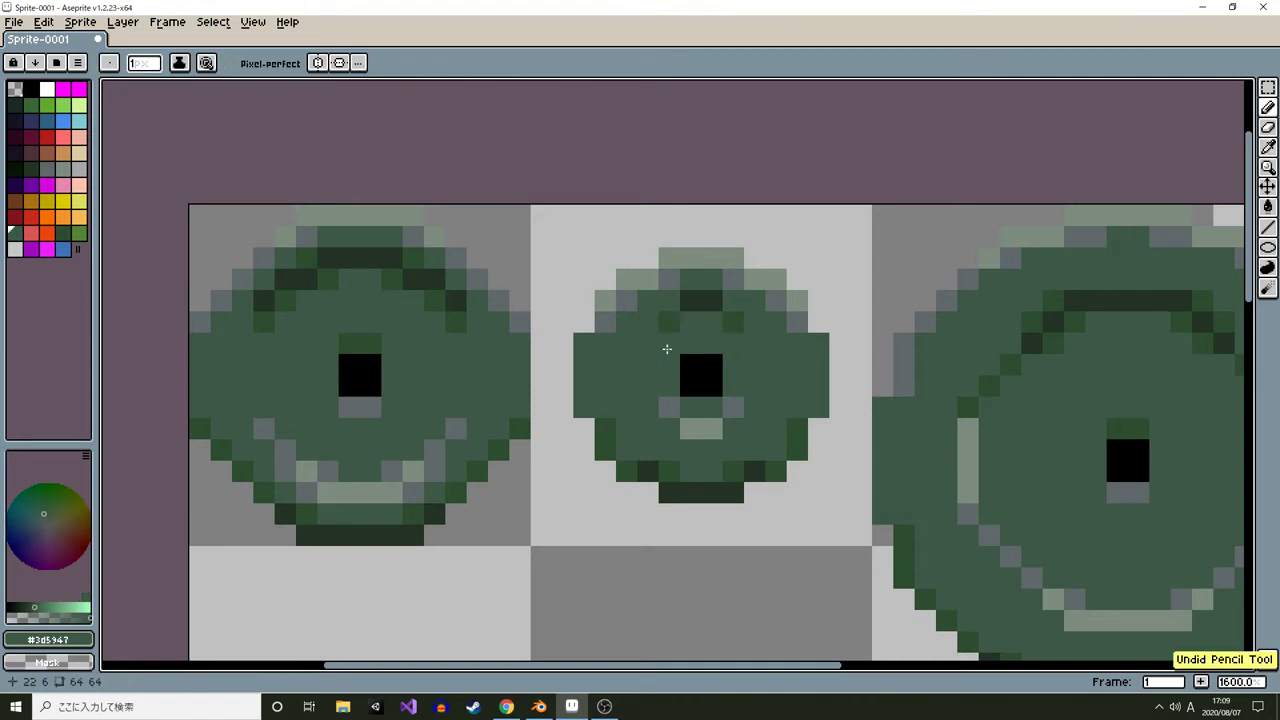
Extend the small plate's upper ring with mid-green pixels down both diagonals
scroll(791, 361, down, 6)
scroll(791, 361, up, 6)
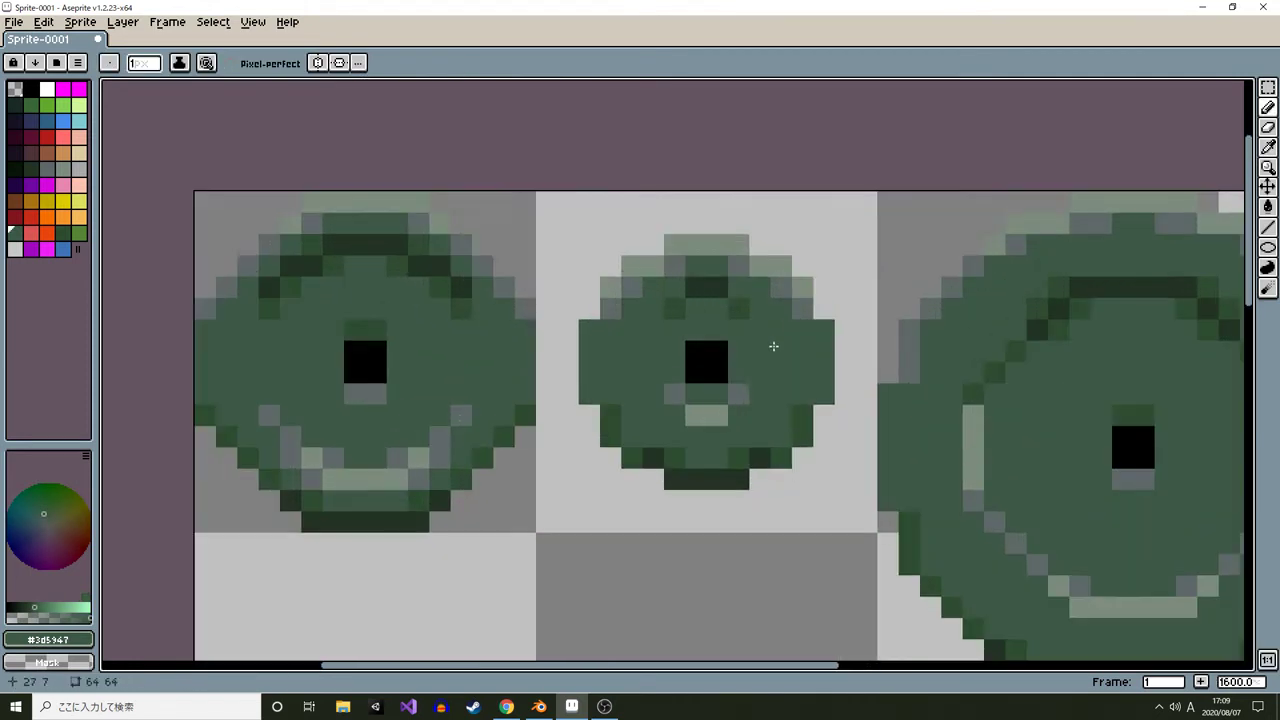
alt+click(732, 297)
drag(732, 297, 656, 313)
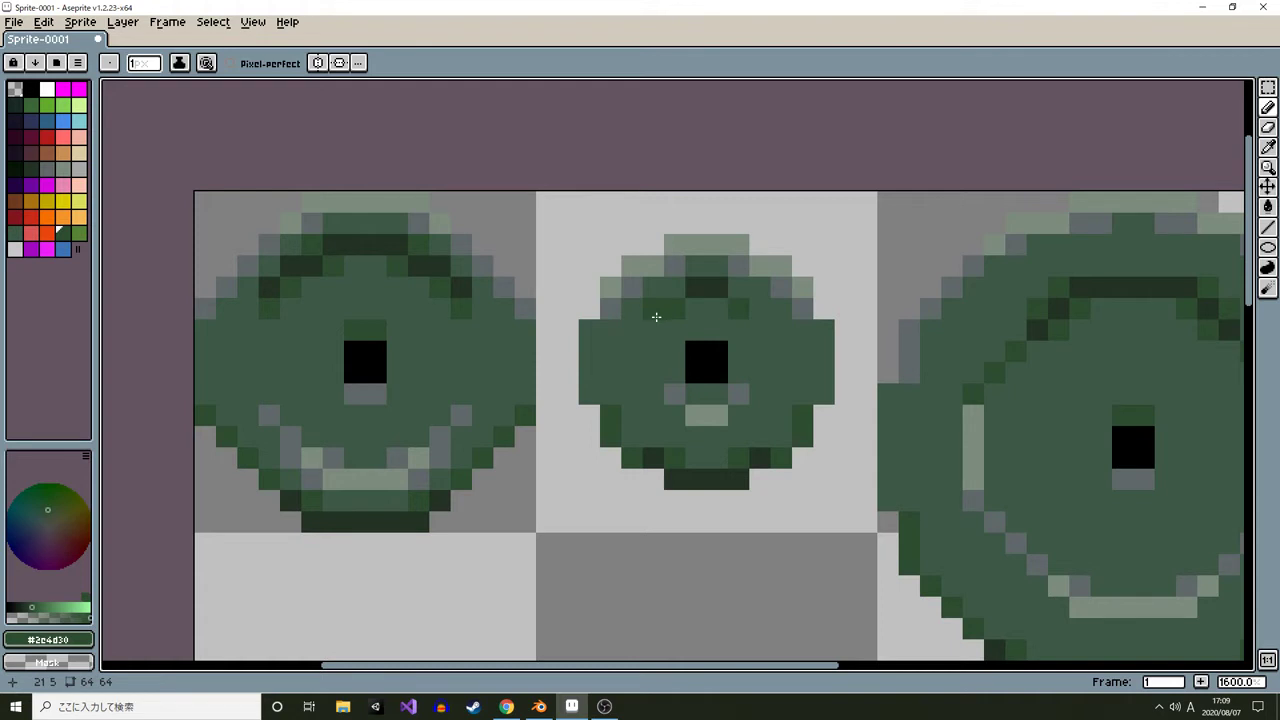
click(652, 330)
click(760, 330)
Paint a light highlight on the small plate's lower ring with gray pixels at its ends and diagonals
alt+click(706, 415)
click(708, 437)
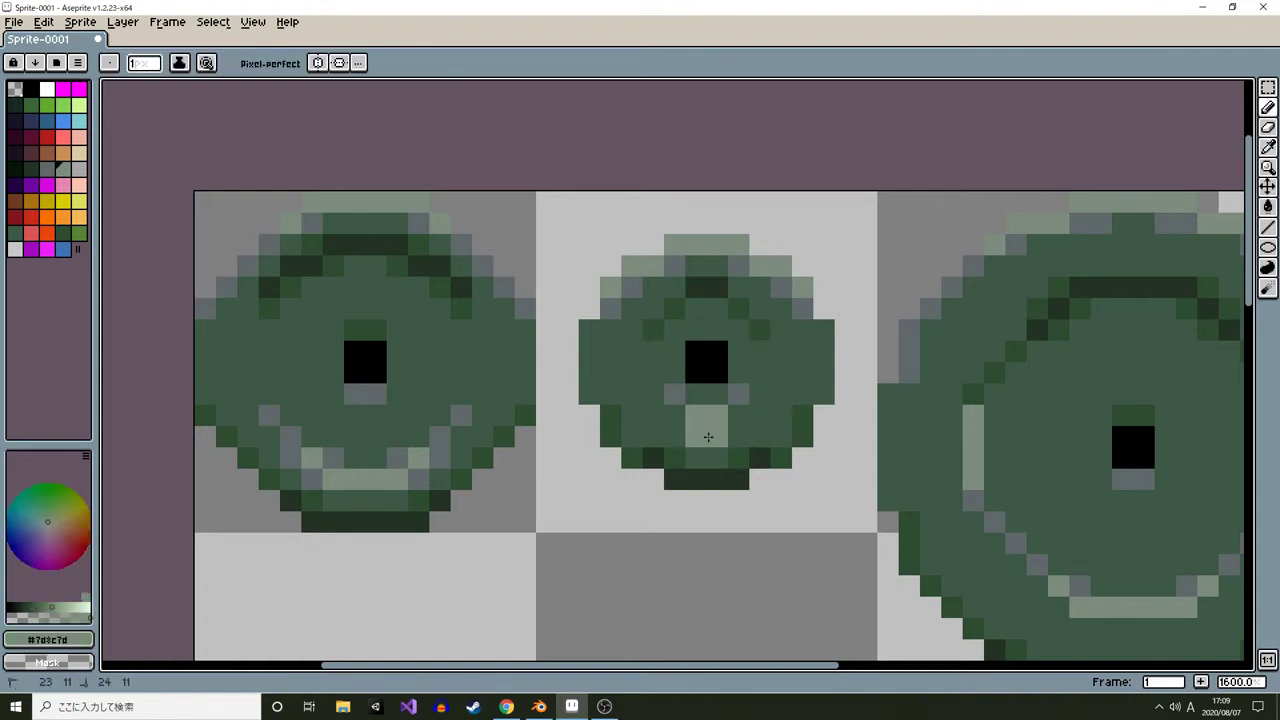
alt+click(731, 418)
drag(720, 416, 696, 416)
alt+click(738, 396)
click(740, 417)
click(759, 396)
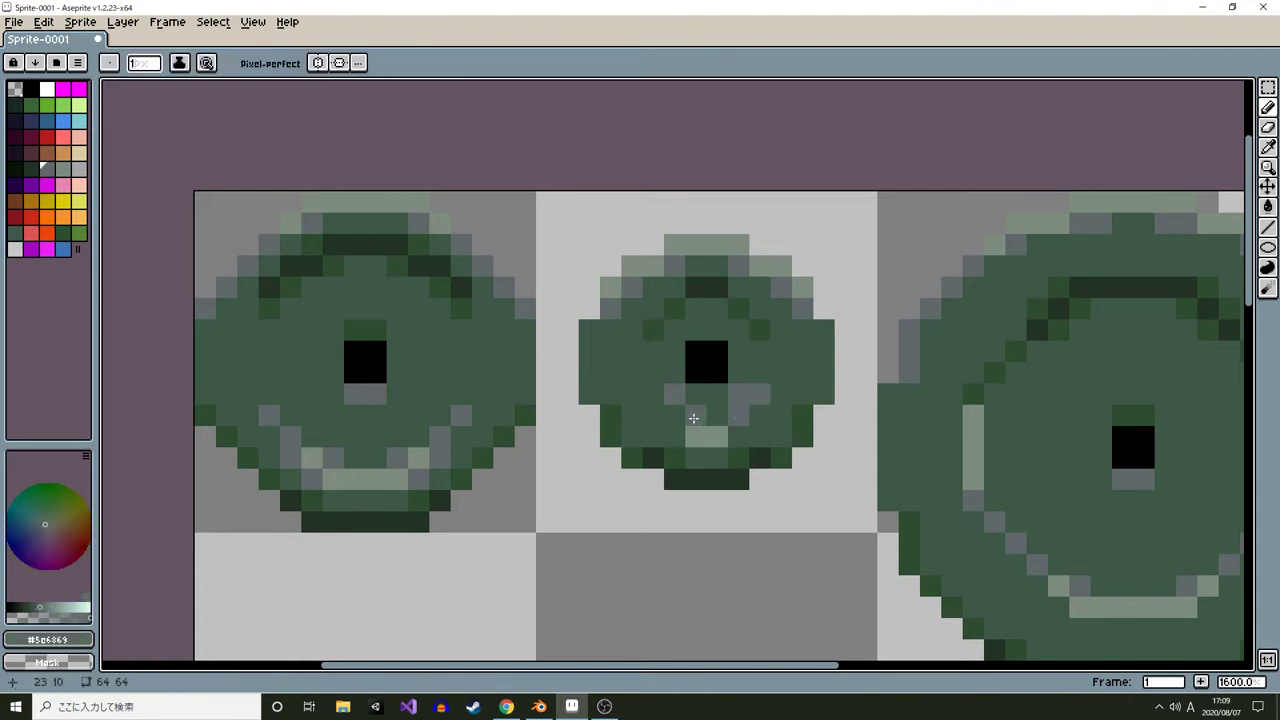
alt+click(653, 395)
click(739, 395)
Review all three plate sprites zoomed out and zoomed in on the large plate
scroll(821, 392, down, 6)
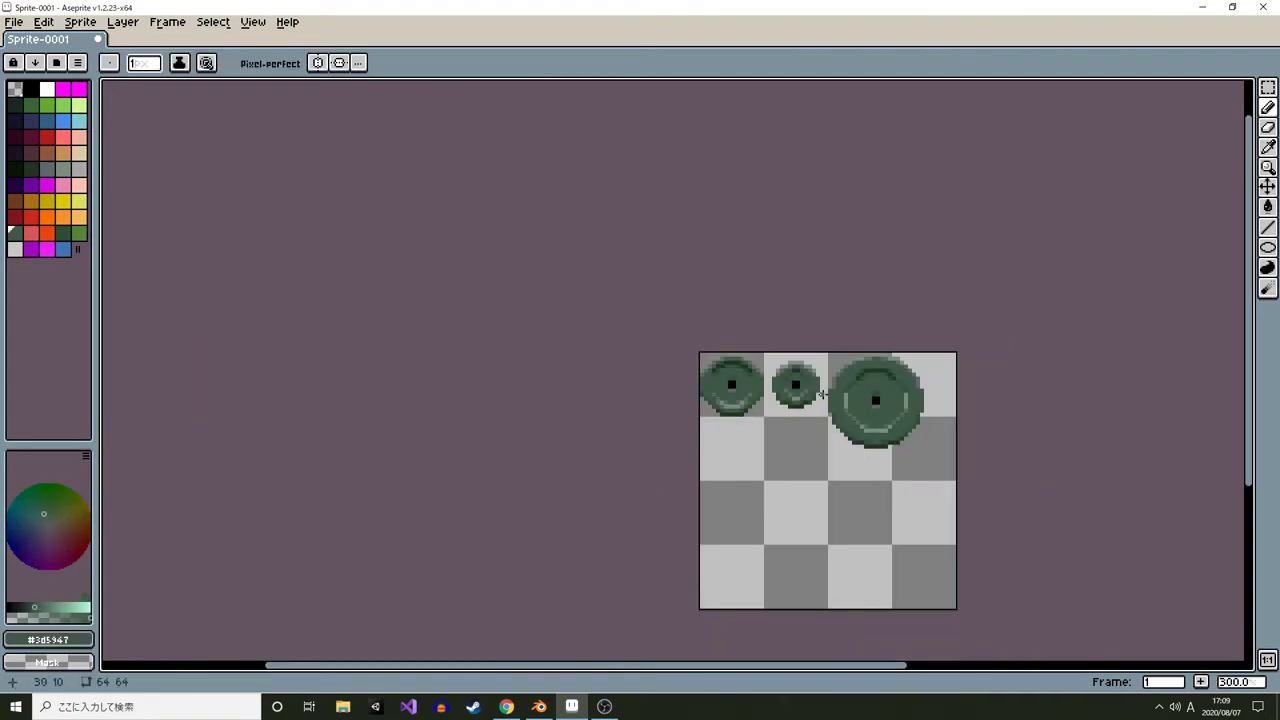
scroll(821, 392, down, 2)
scroll(765, 405, up, 2)
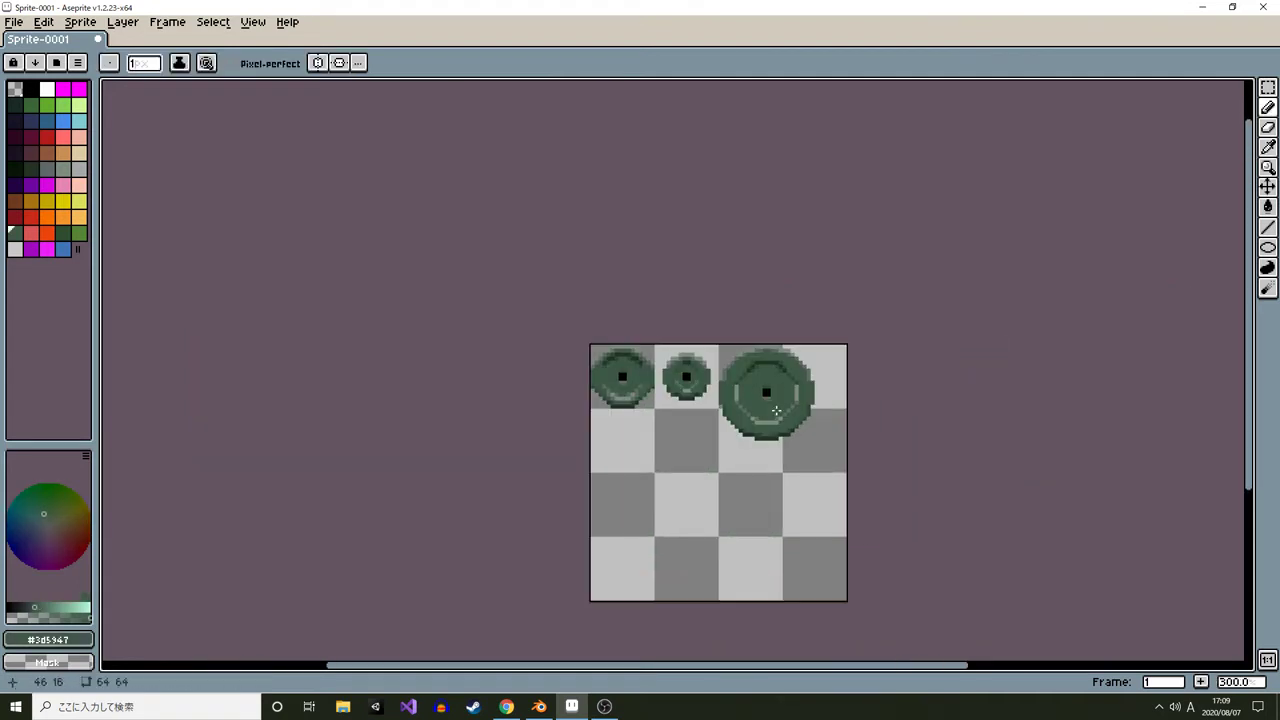
scroll(810, 398, up, 8)
mouse_move(717, 333)
mouse_down()
mouse_move(700, 337)
mouse_move(716, 415)
mouse_up()
drag(240, 430, 243, 337)
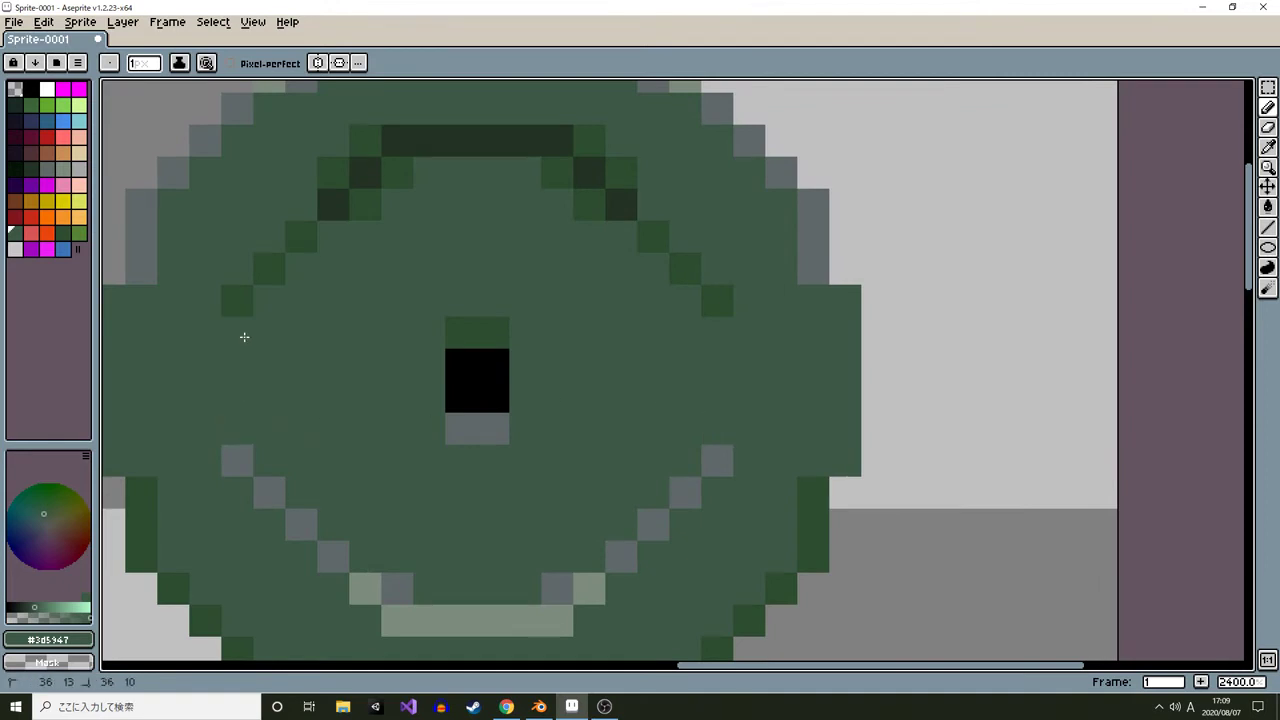
scroll(524, 430, down, 6)
scroll(493, 445, up, 5)
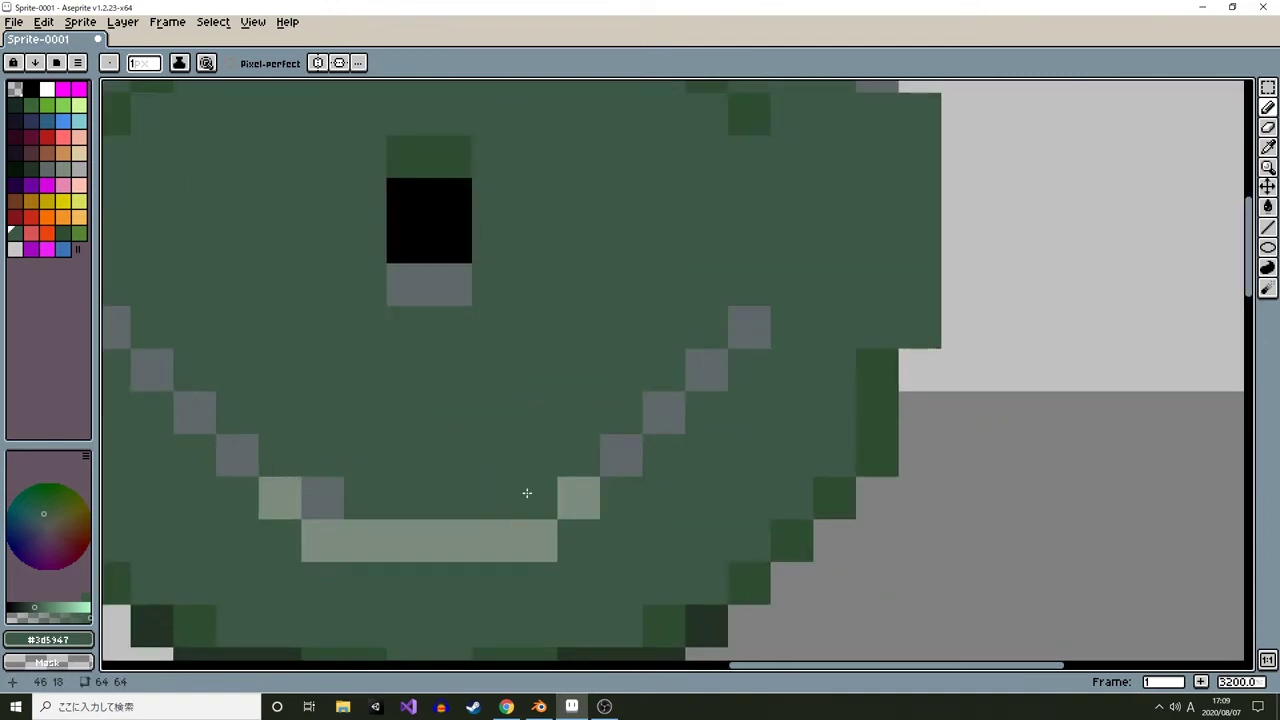
Shorten the large plate's light bottom ring arc with gray pixels at both ends
alt+click(532, 496)
click(577, 540)
click(284, 536)
scroll(499, 467, down, 4)
scroll(582, 471, down, 4)
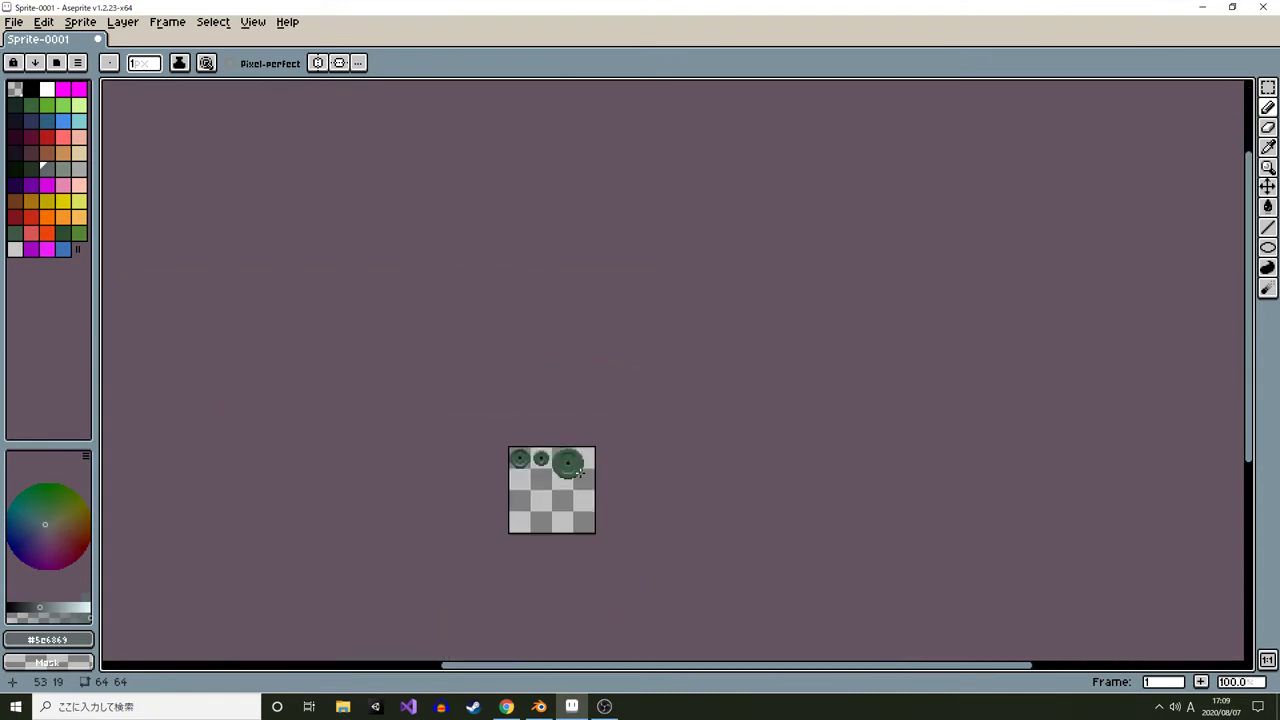
scroll(576, 468, up, 7)
key(ctrl+z)
click(456, 456)
click(350, 455)
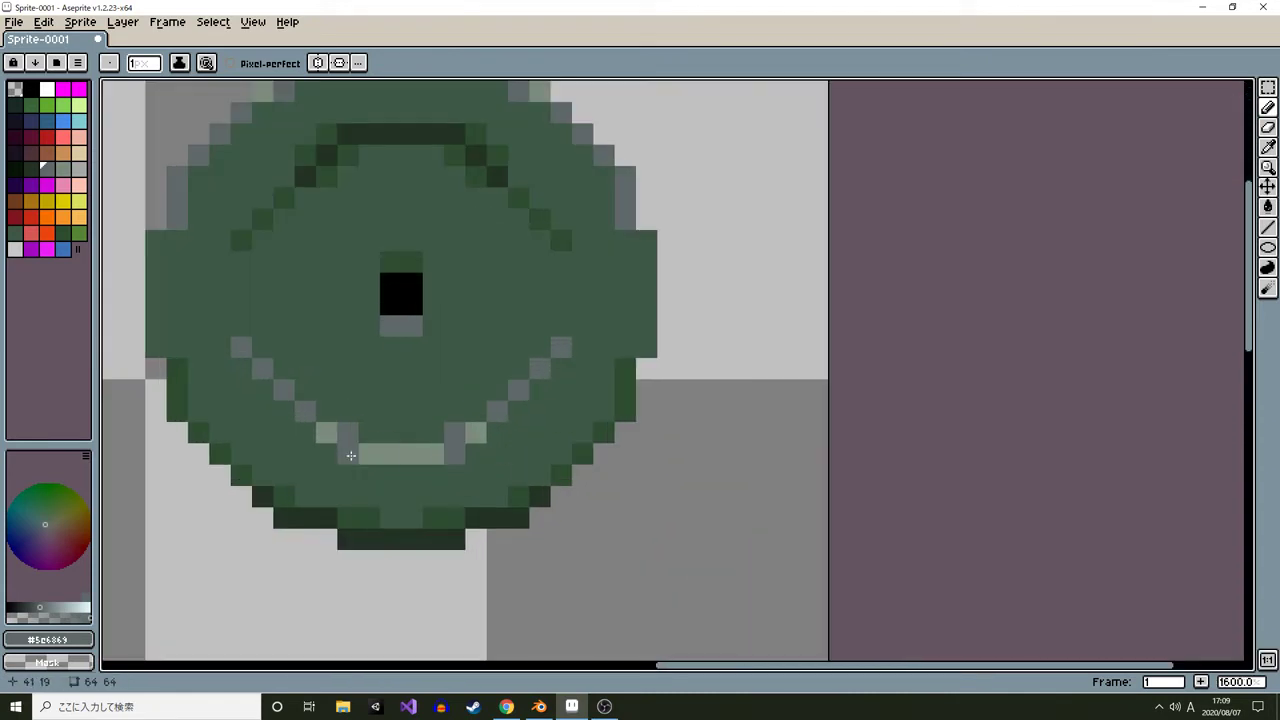
Shorten the large plate's darkest top ring arc, flanking it with mid-green pixels
scroll(535, 473, down, 7)
drag(549, 480, 631, 488)
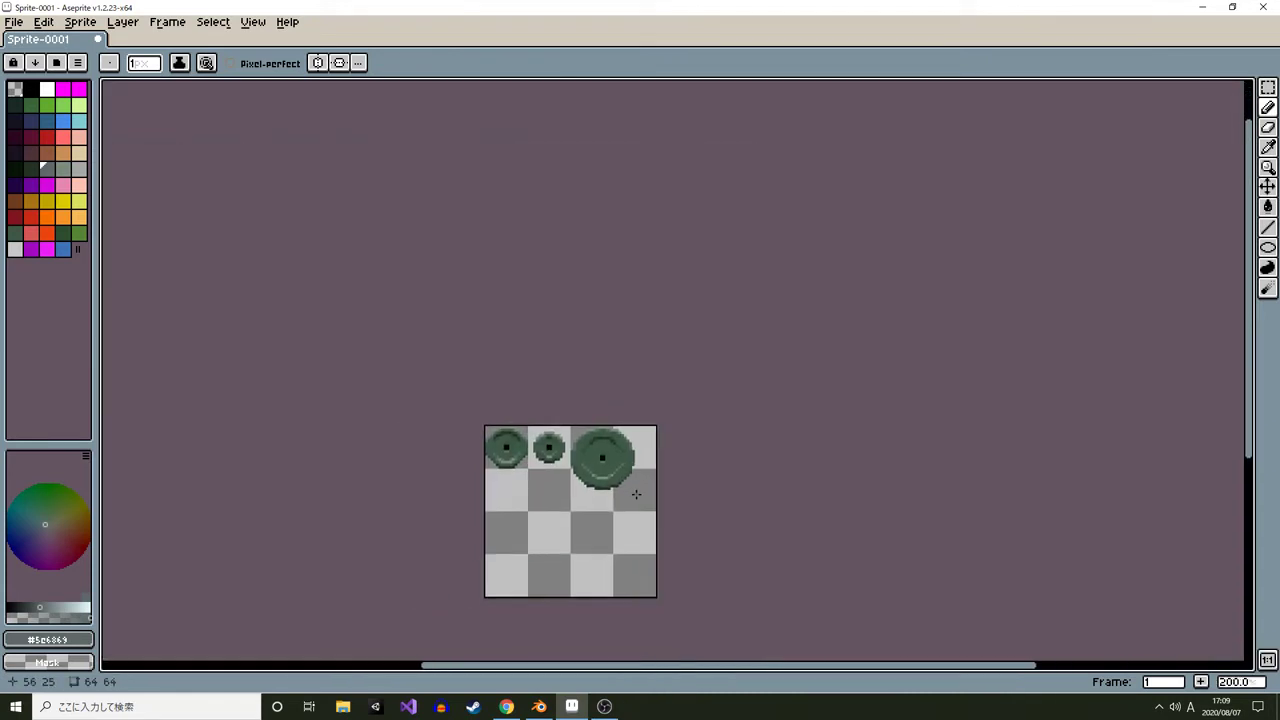
scroll(637, 476, up, 8)
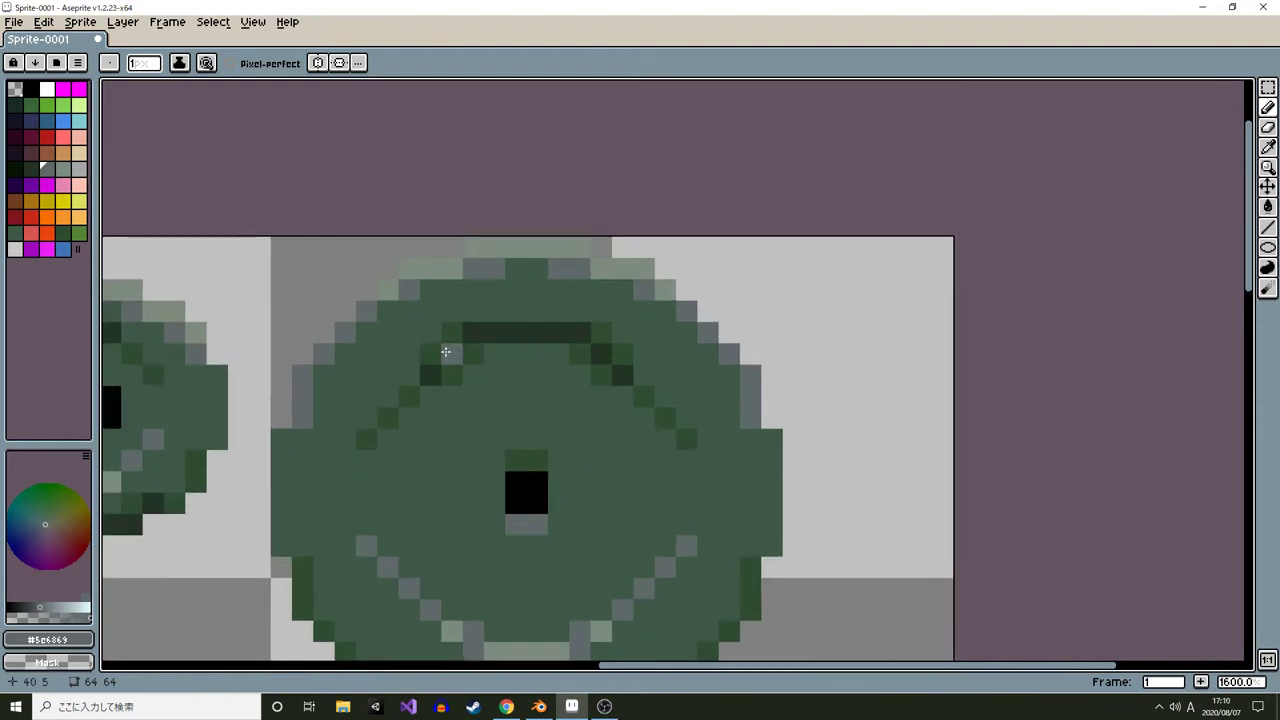
key(alt)
alt+click(441, 362)
scroll(600, 400, down, 9)
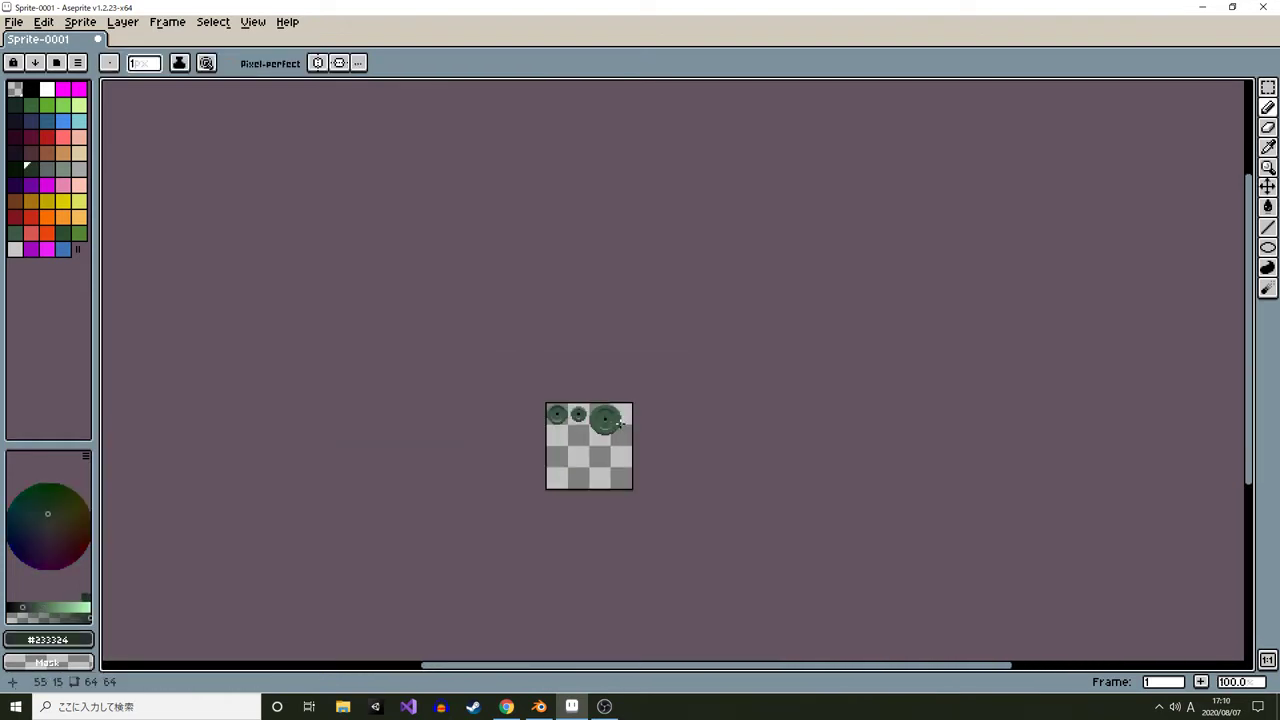
scroll(620, 424, up, 10)
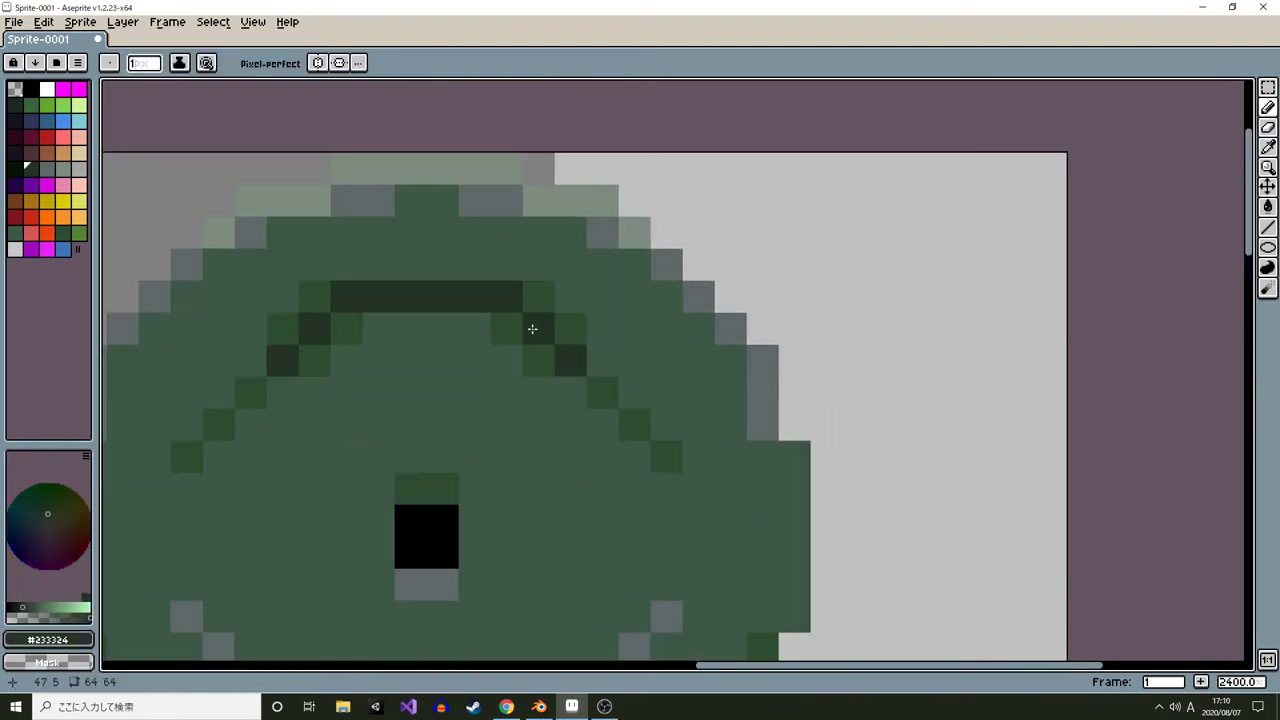
click(538, 298)
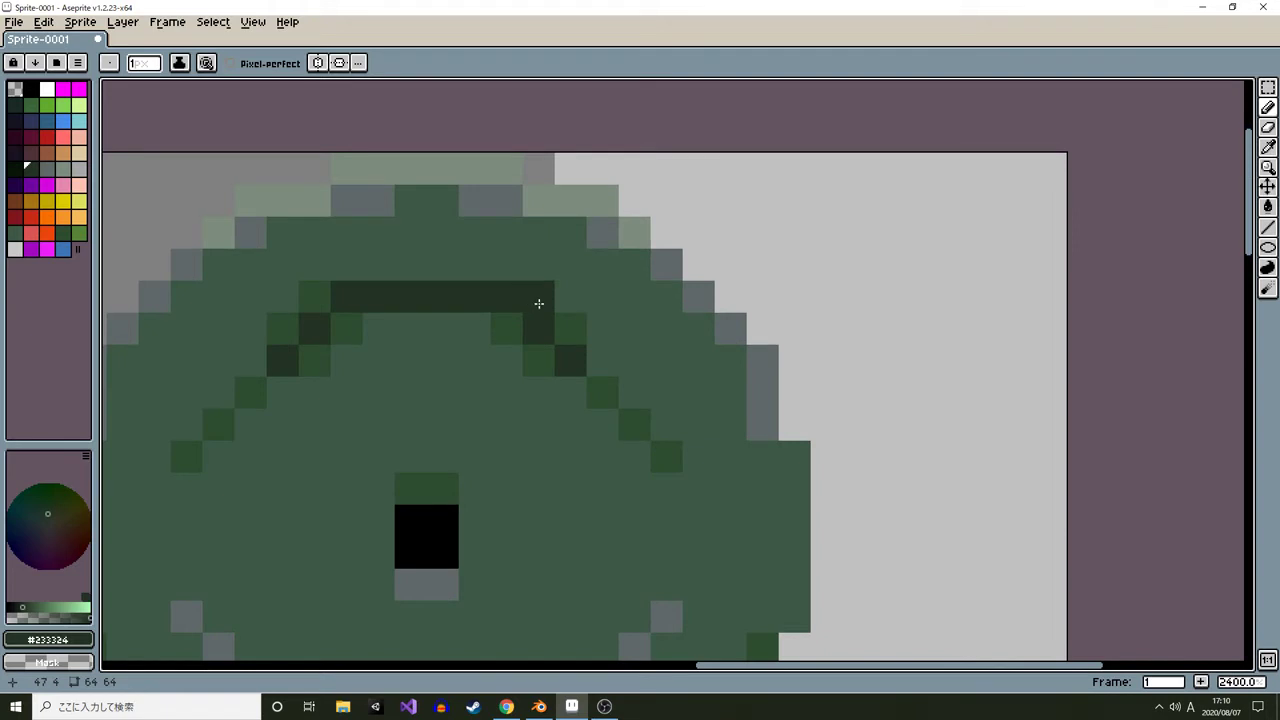
click(318, 295)
alt+click(285, 325)
click(276, 303)
scroll(625, 374, down, 6)
key(ctrl+z)
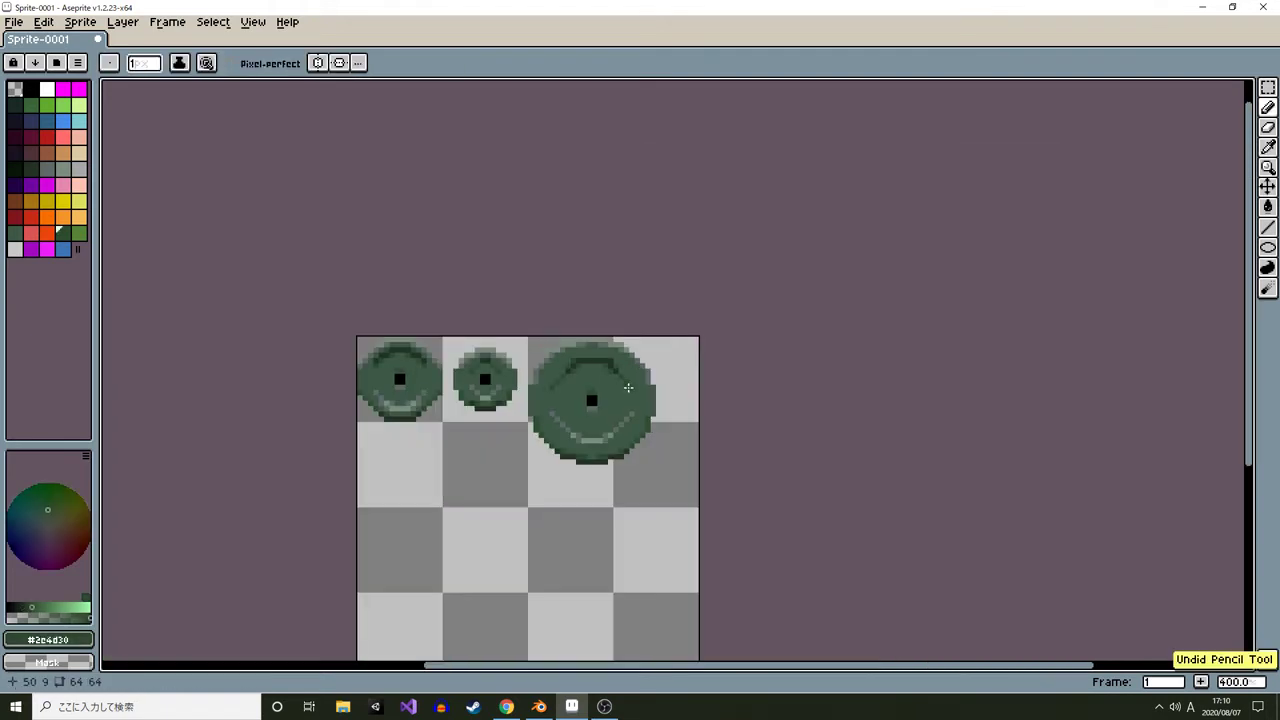
Recolor a few pixels on the large plate's ring sides with the base green
scroll(622, 380, up, 6)
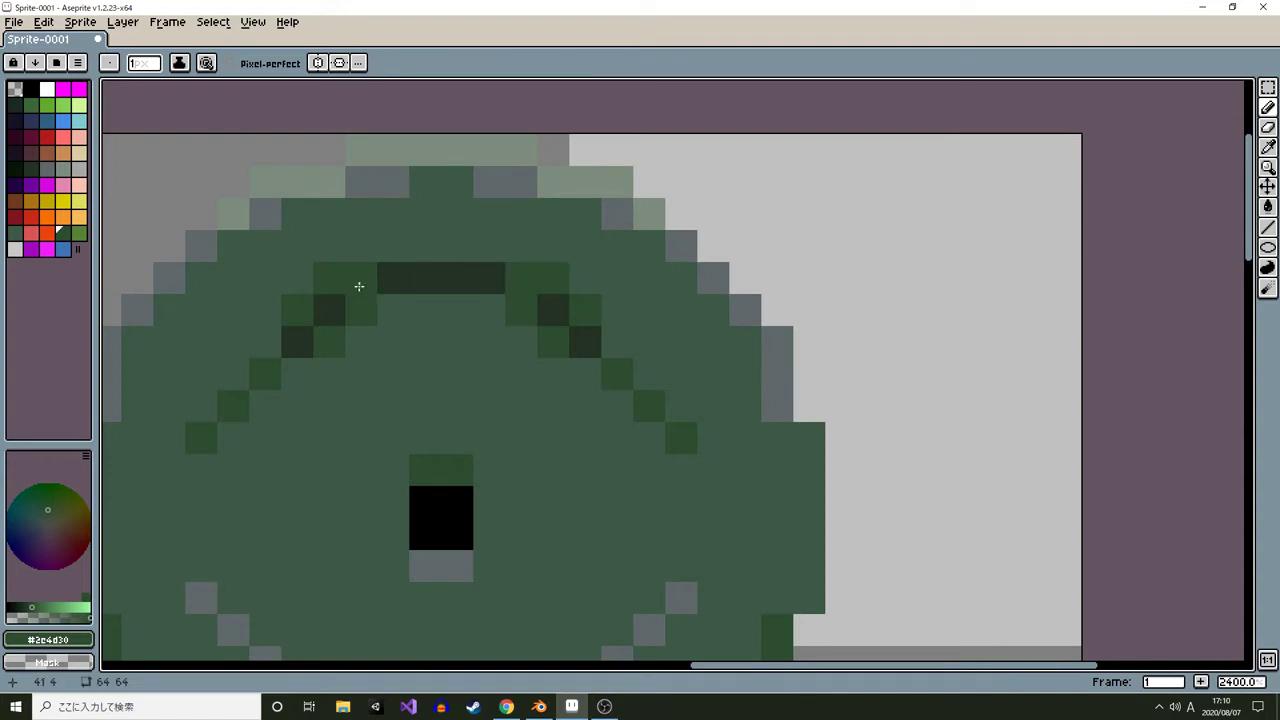
scroll(578, 410, down, 6)
scroll(600, 420, down, 2)
scroll(605, 428, up, 4)
alt+click(556, 395)
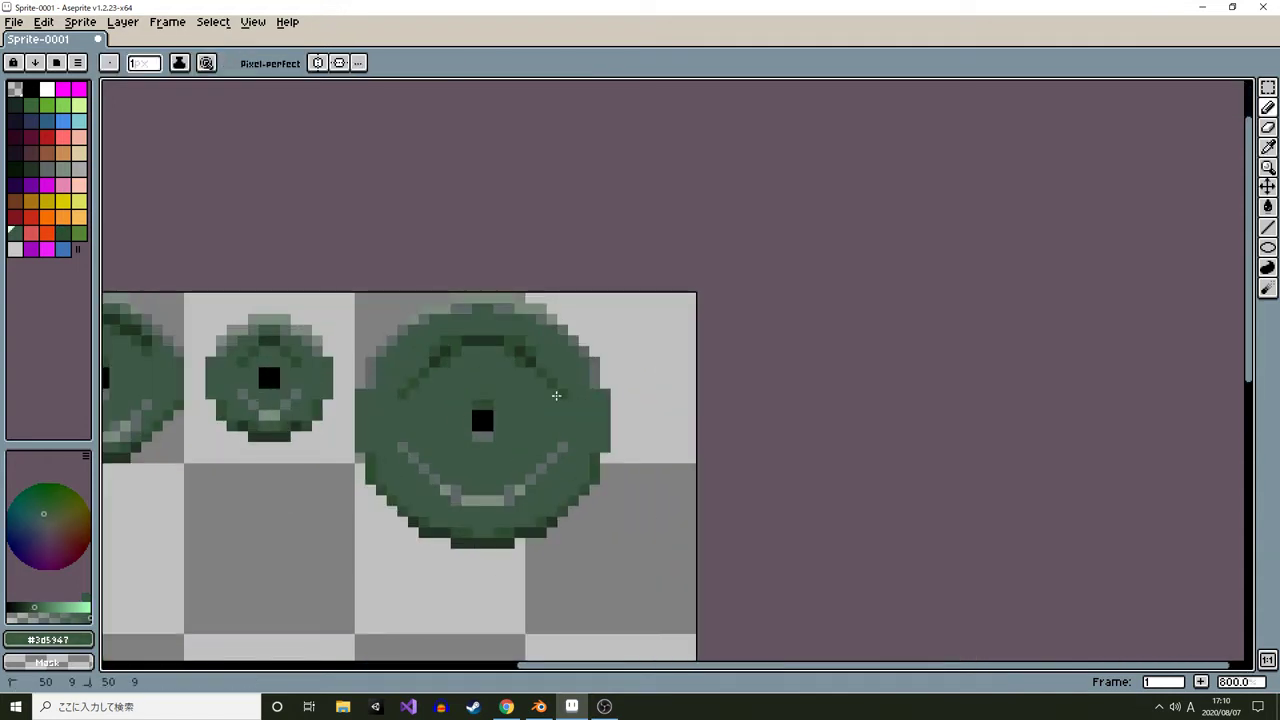
drag(403, 394, 403, 404)
Review the three plate sprites together at several zoom levels
scroll(560, 451, down, 6)
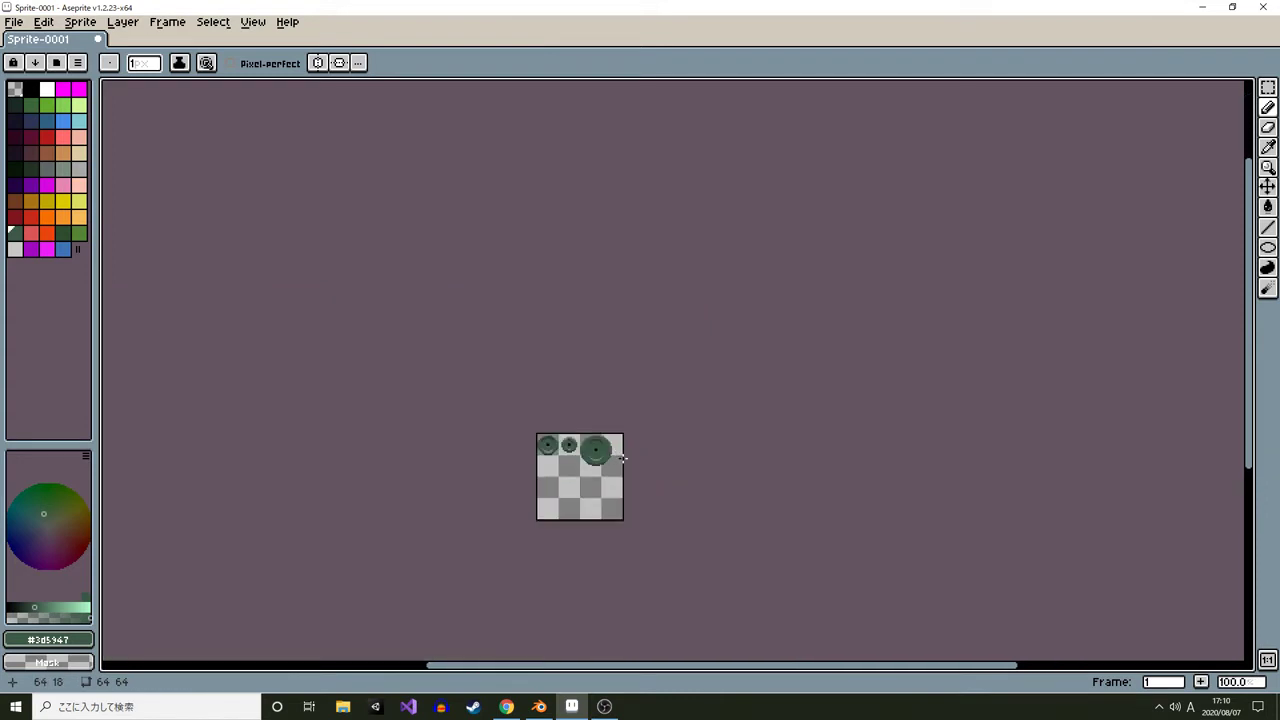
scroll(621, 457, up, 1)
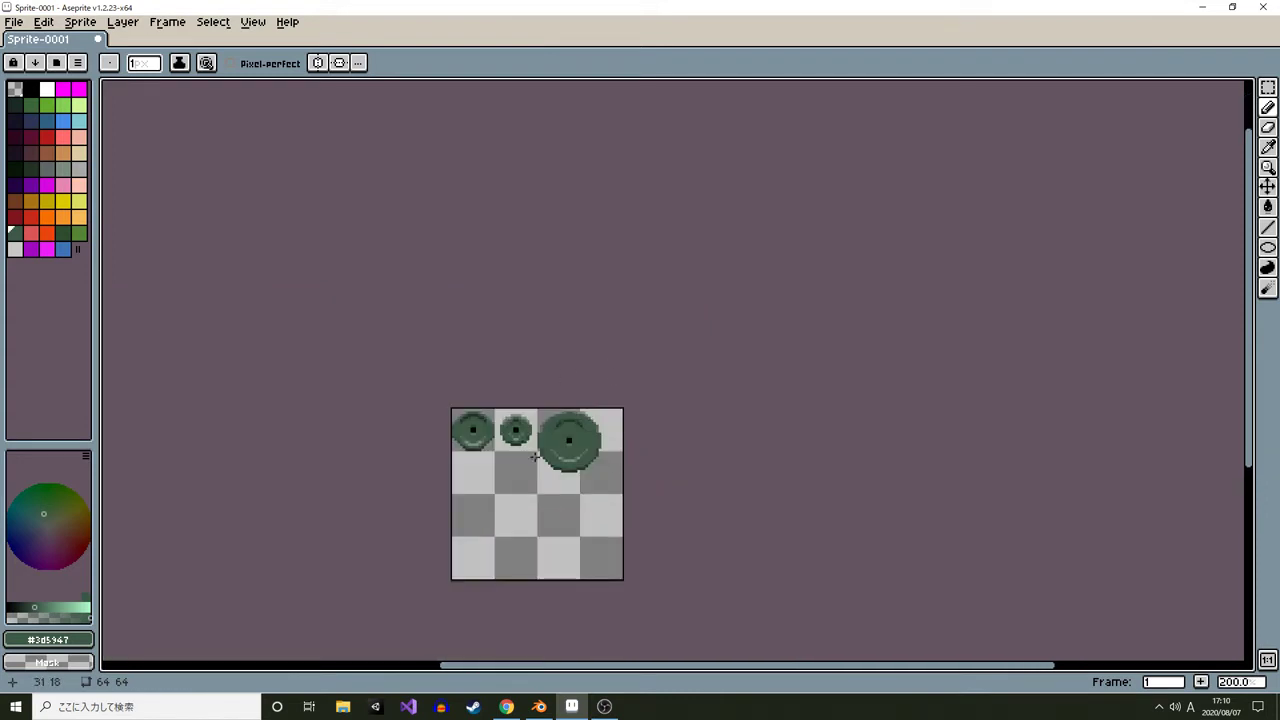
scroll(550, 450, down, 1)
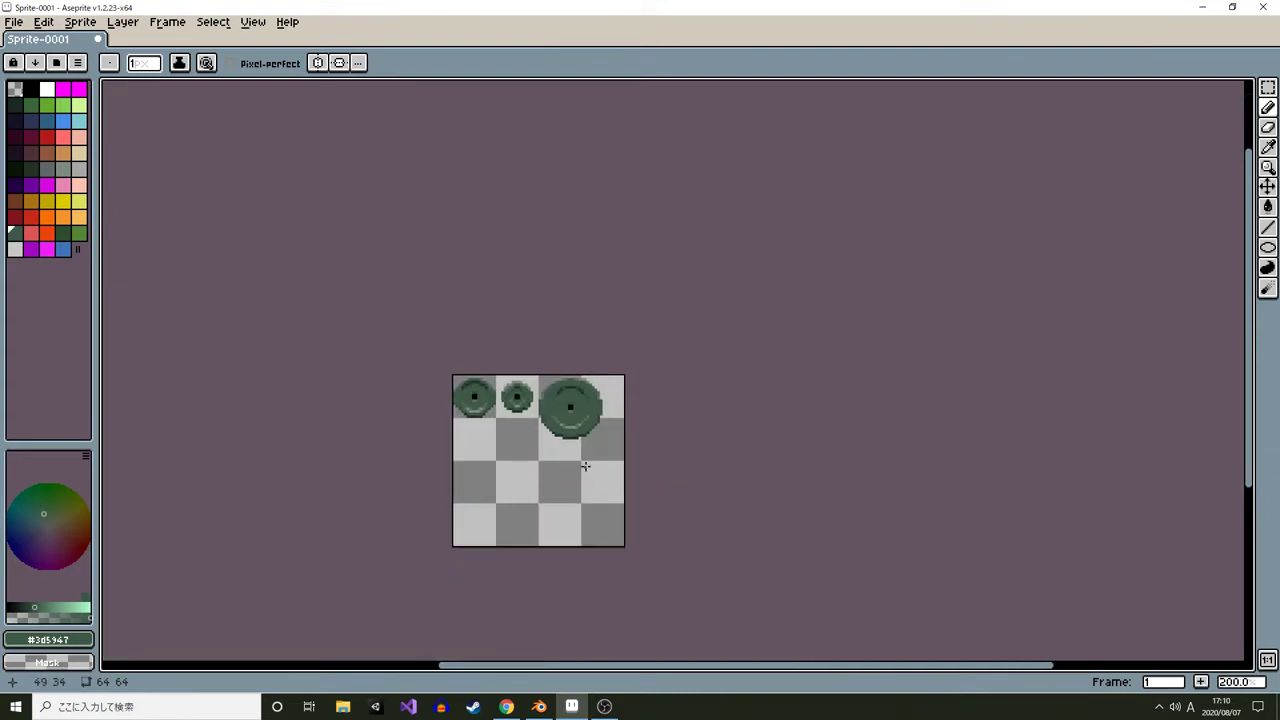
drag(572, 440, 557, 404)
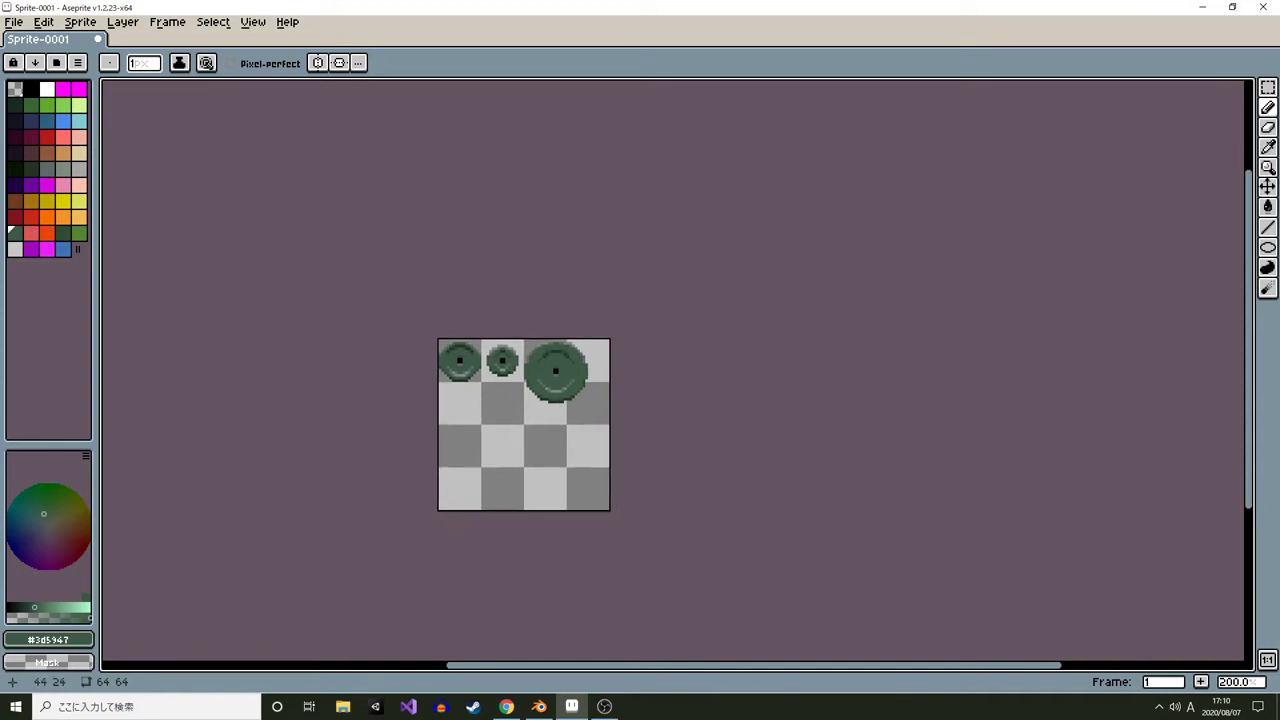
scroll(513, 332, up, 3)
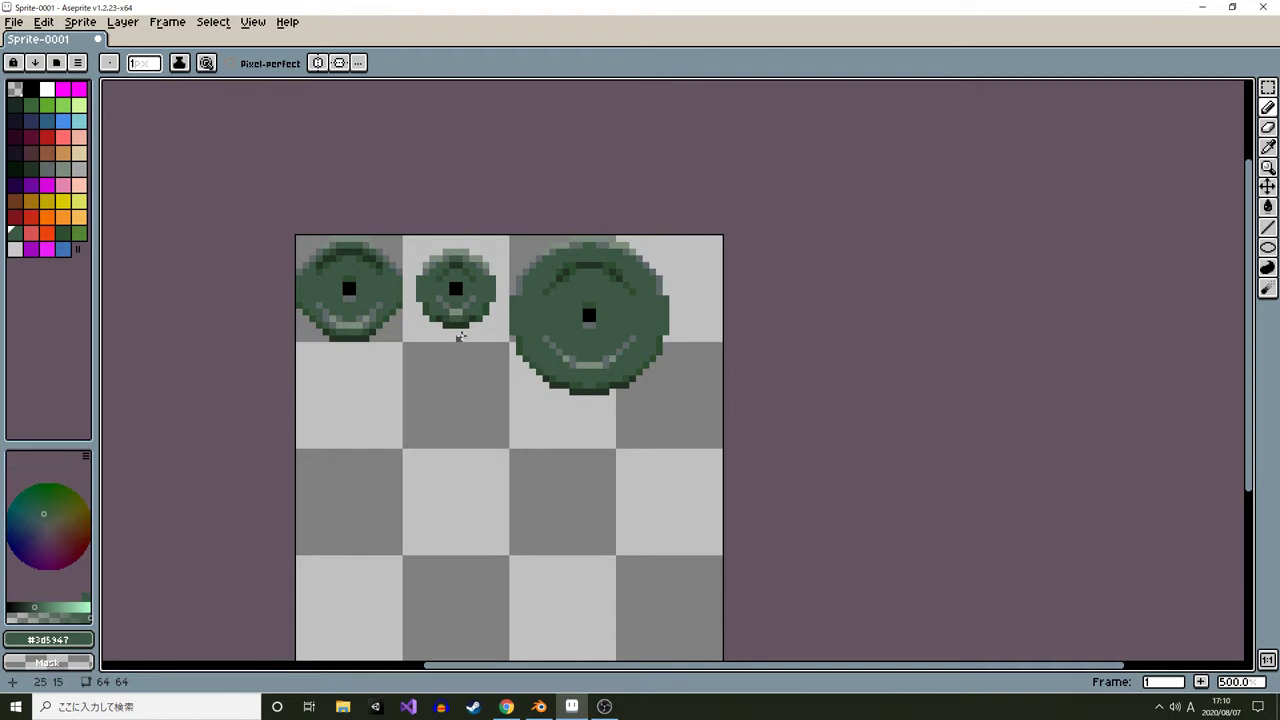
drag(420, 311, 491, 344)
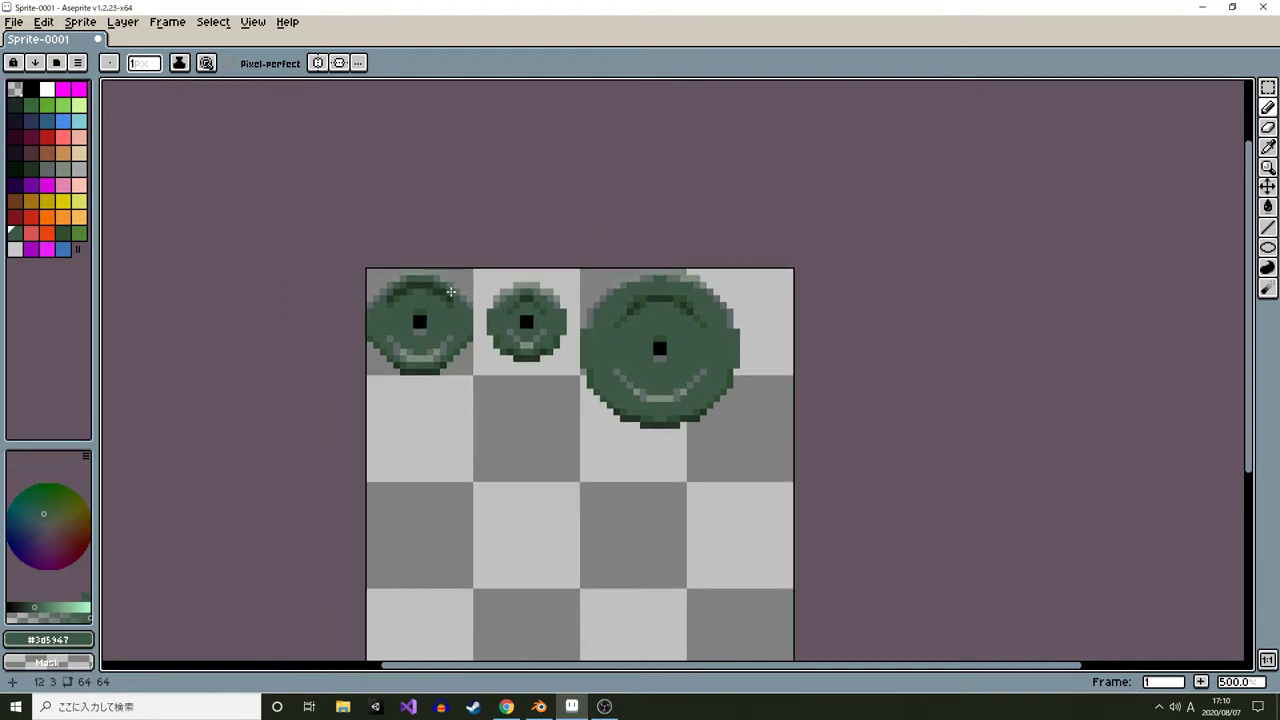
scroll(451, 292, up, 5)
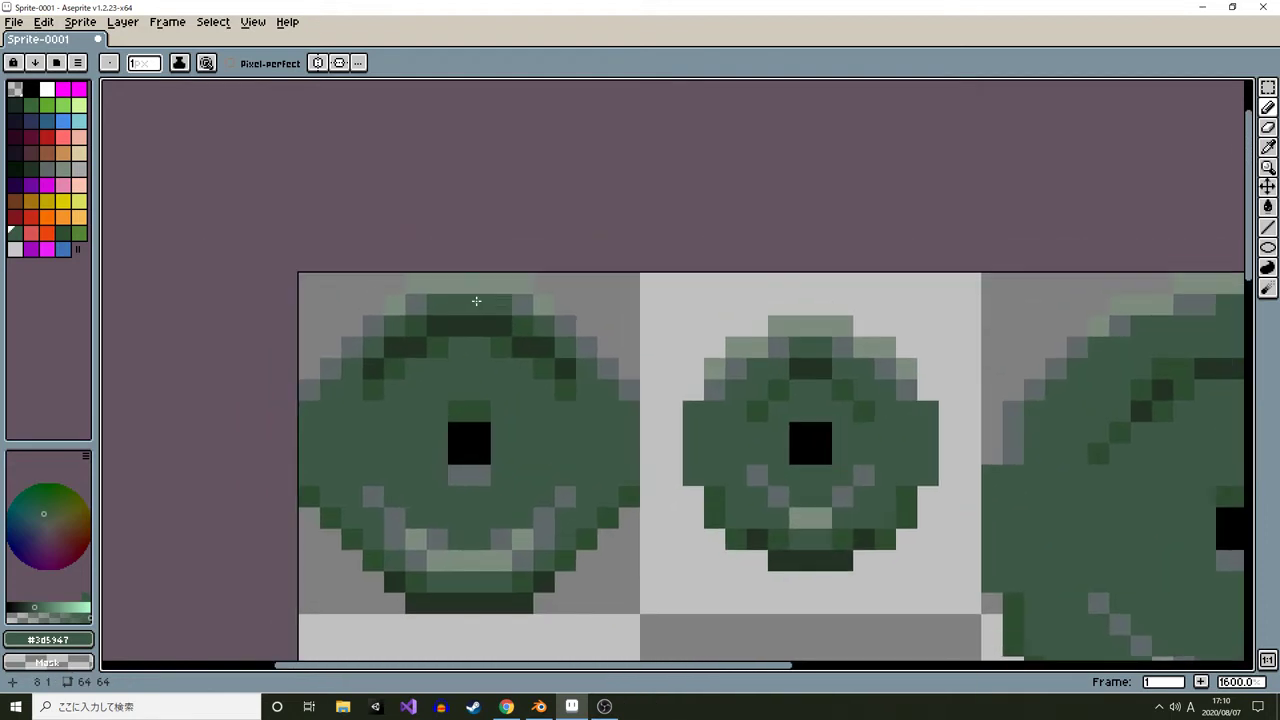
scroll(465, 305, down, 7)
drag(594, 310, 464, 312)
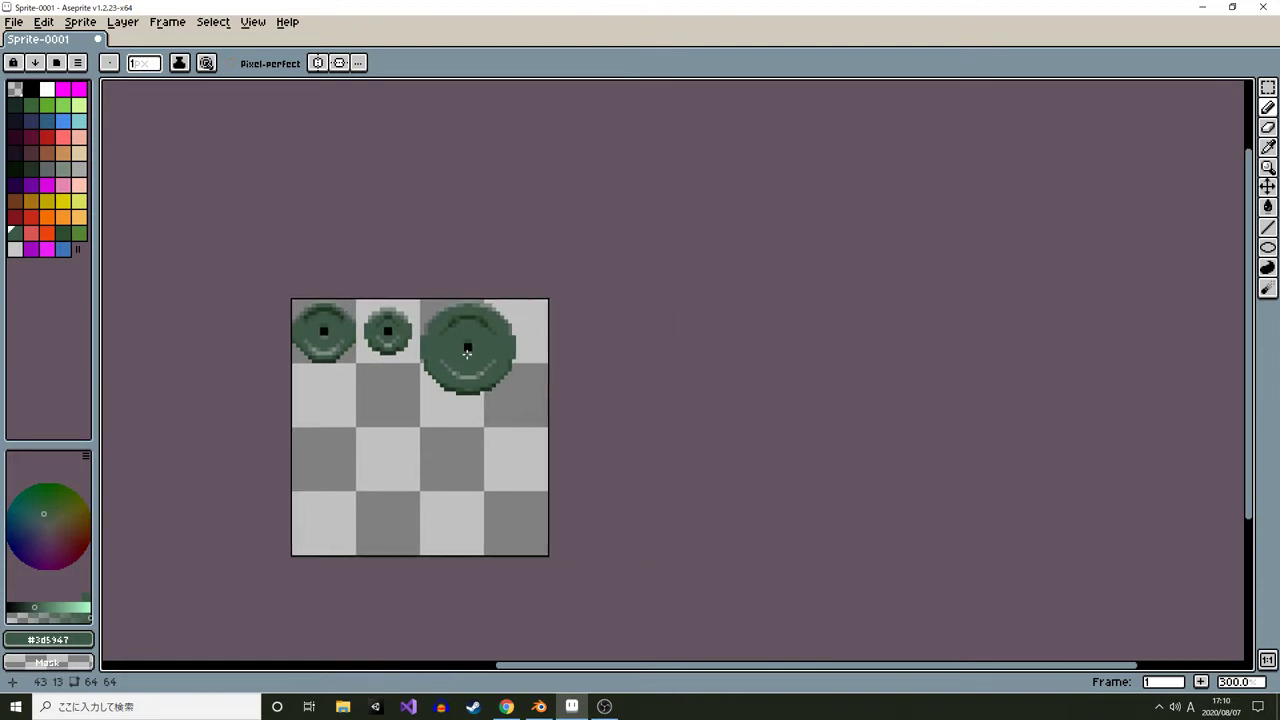
Save the sprite as a PNG file named Plates on the Desktop
drag(422, 379, 422, 309)
scroll(352, 255, up, 1)
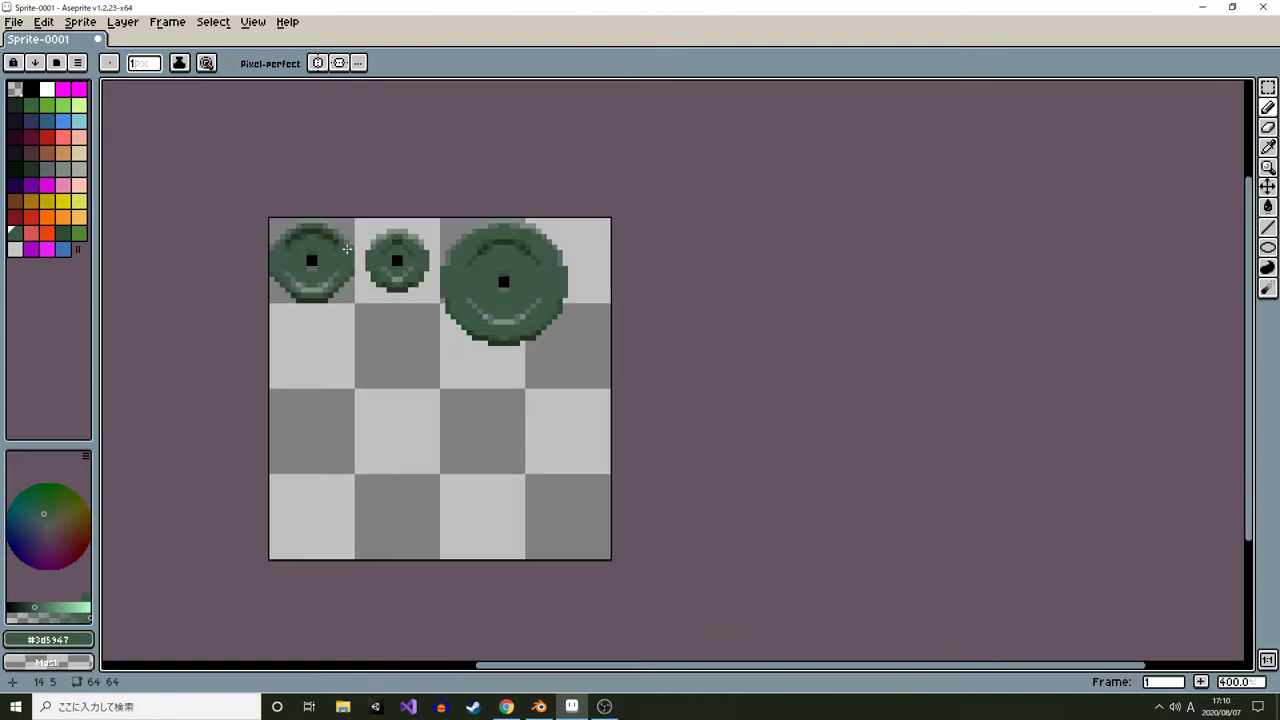
click(14, 22)
click(40, 104)
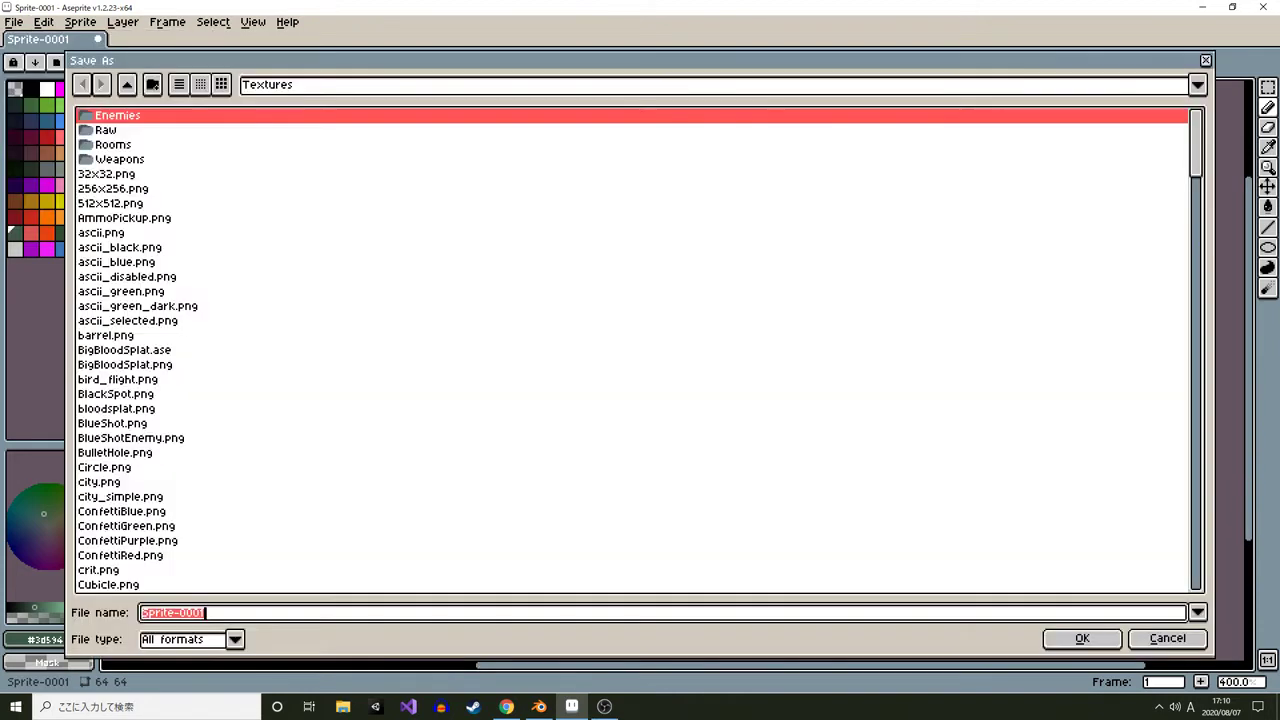
click(126, 84)
click(126, 84)
click(126, 84)
click(126, 84)
click(126, 84)
click(126, 84)
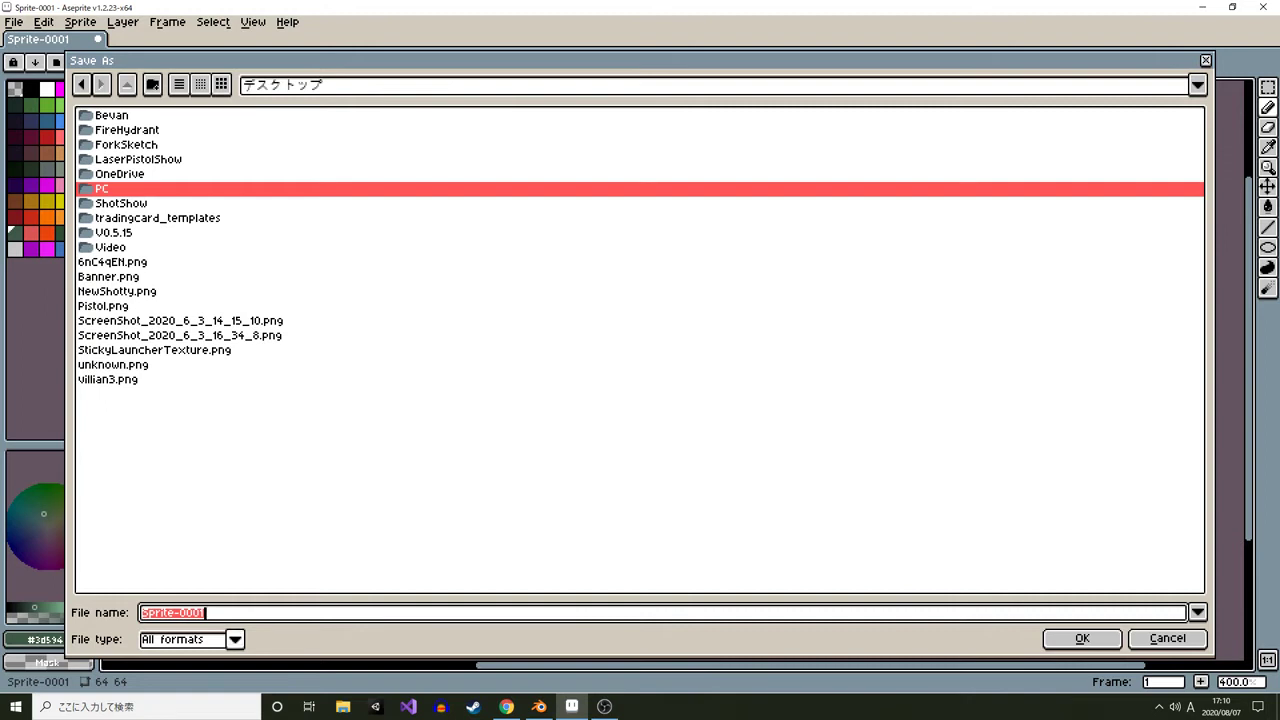
click(234, 639)
click(166, 570)
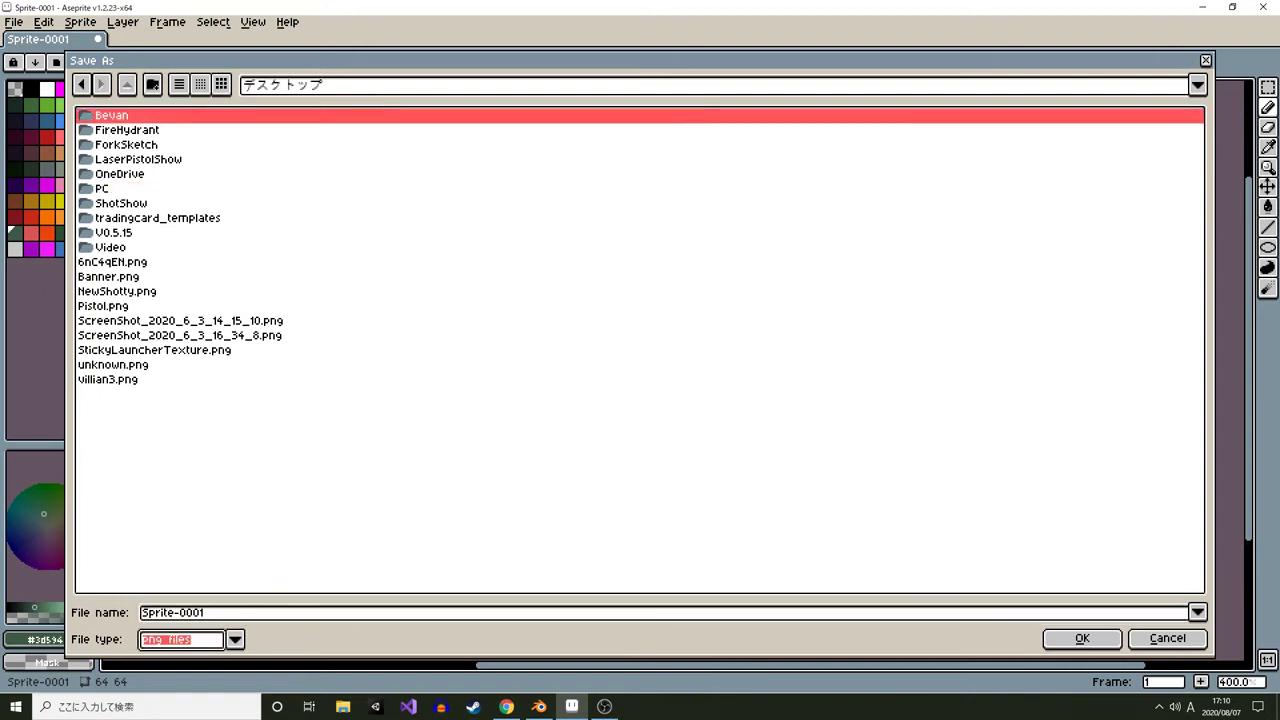
double_click(173, 612)
text(Plate)
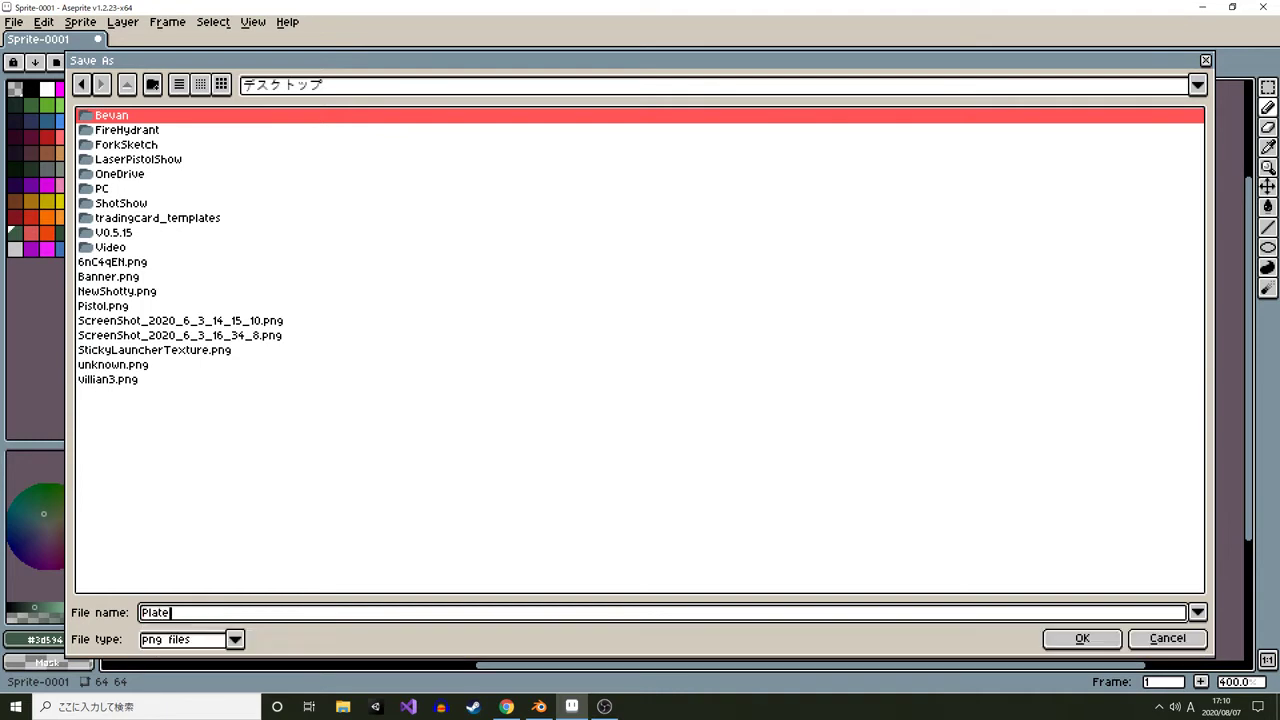
text(s)
key(Return)
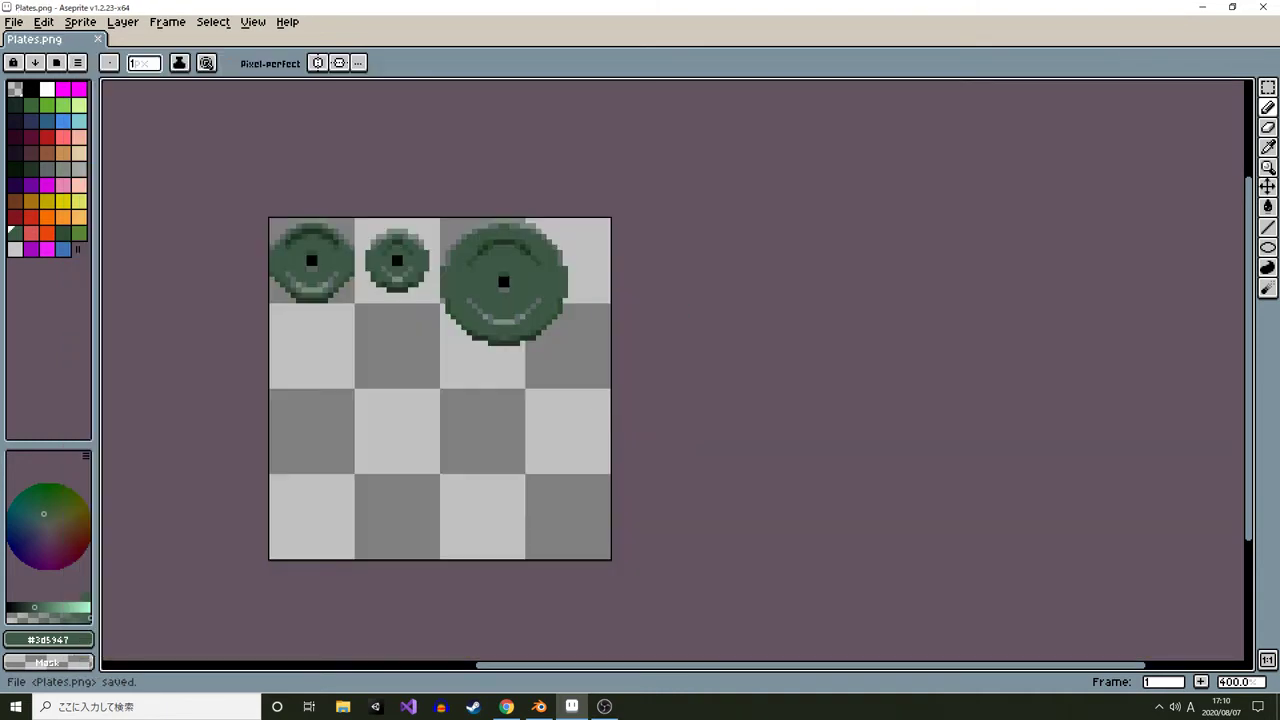
Switch to Blender and add a plane to the empty scene, viewing it from the top
click(539, 706)
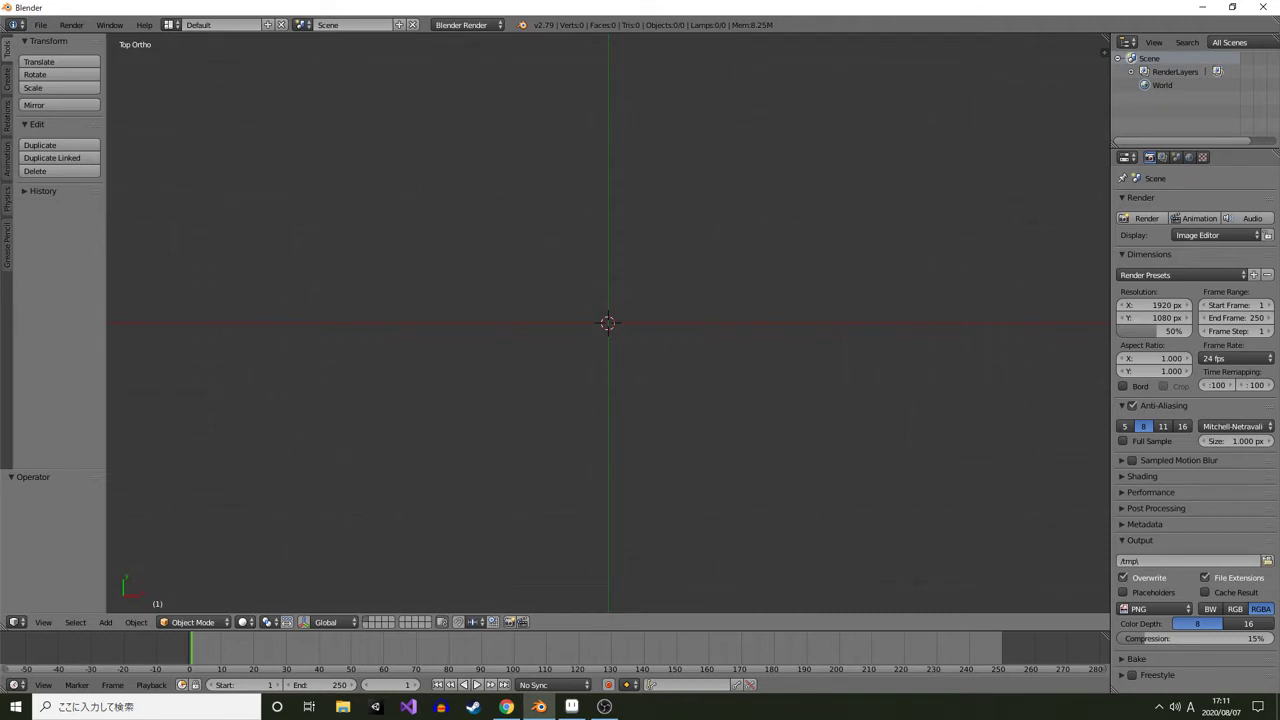
key(shift+a)
mouse_move(590, 334)
click(655, 336)
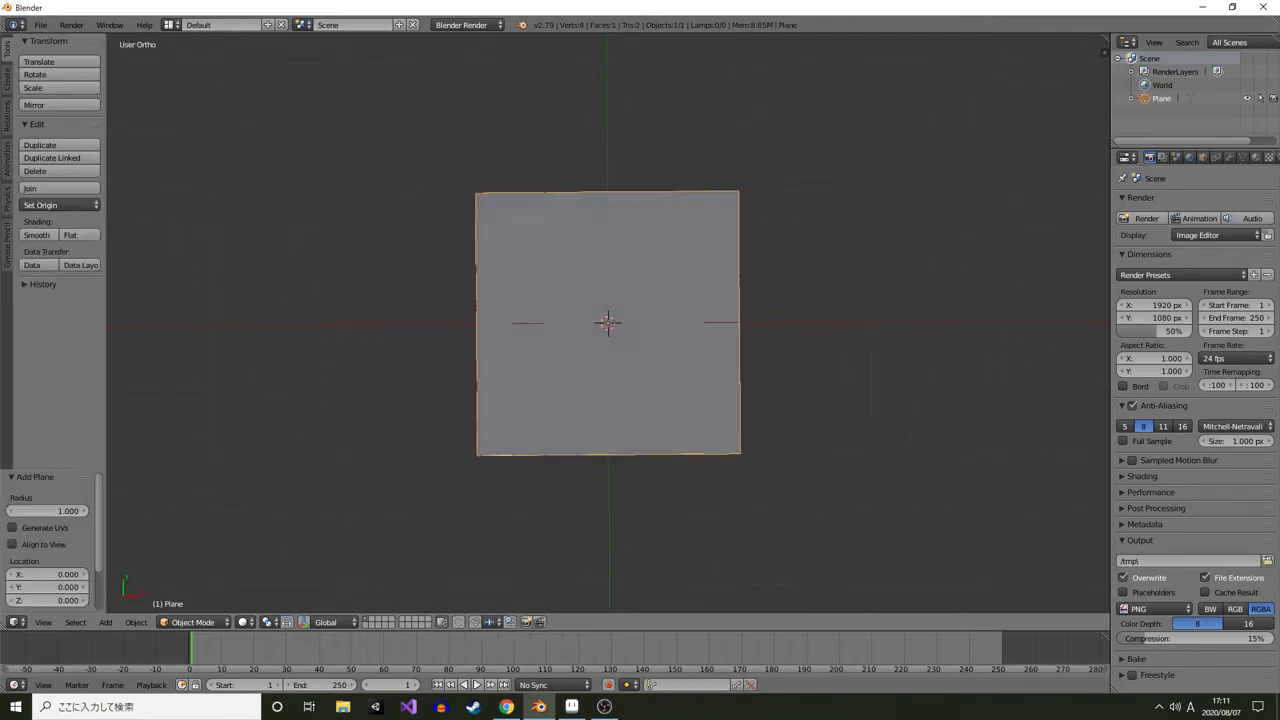
scroll(608, 323, down, 2)
key(KP_7)
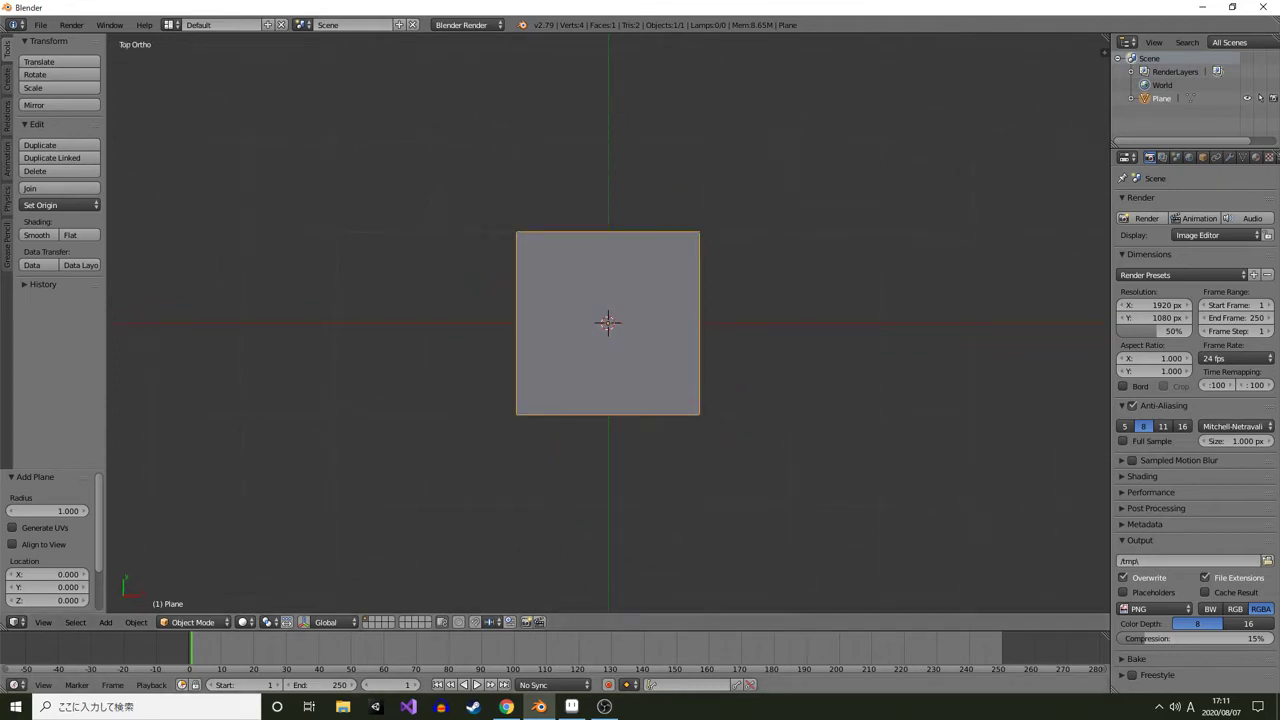
Split off a new area beside the 3D view and turn it into an Image Editor
click(14, 622)
drag(4, 627, 195, 612)
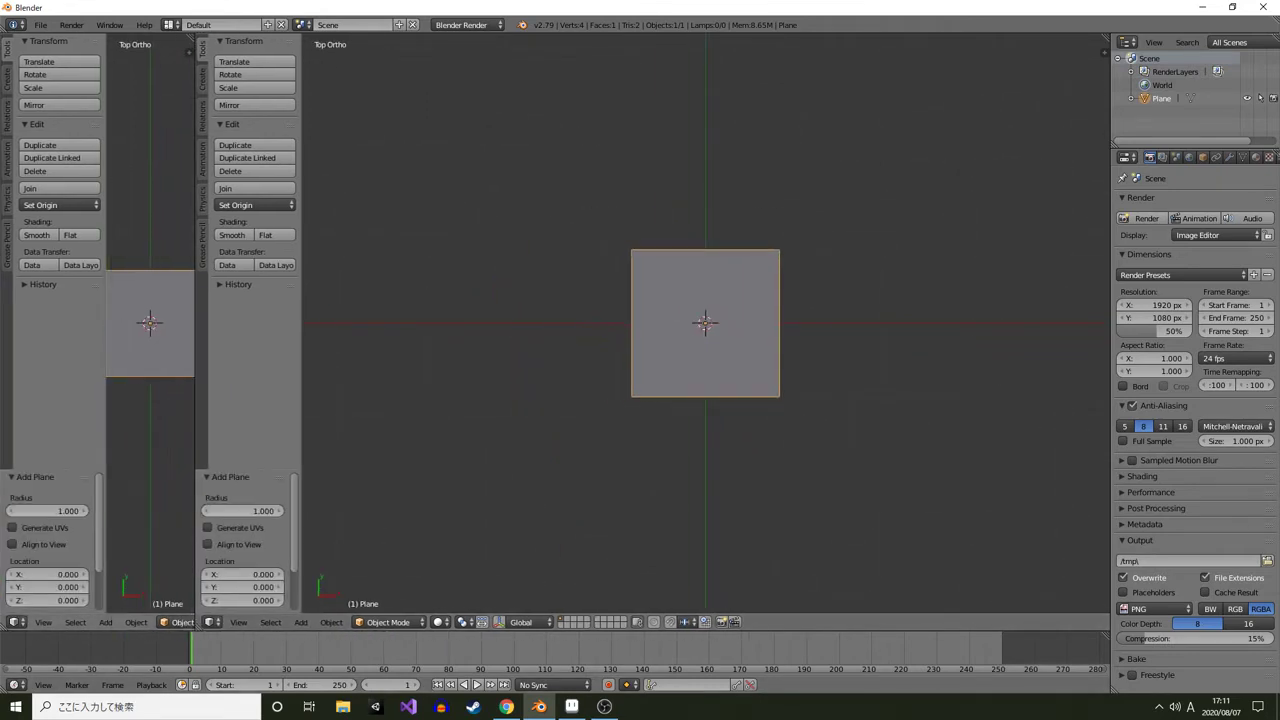
click(14, 622)
click(40, 517)
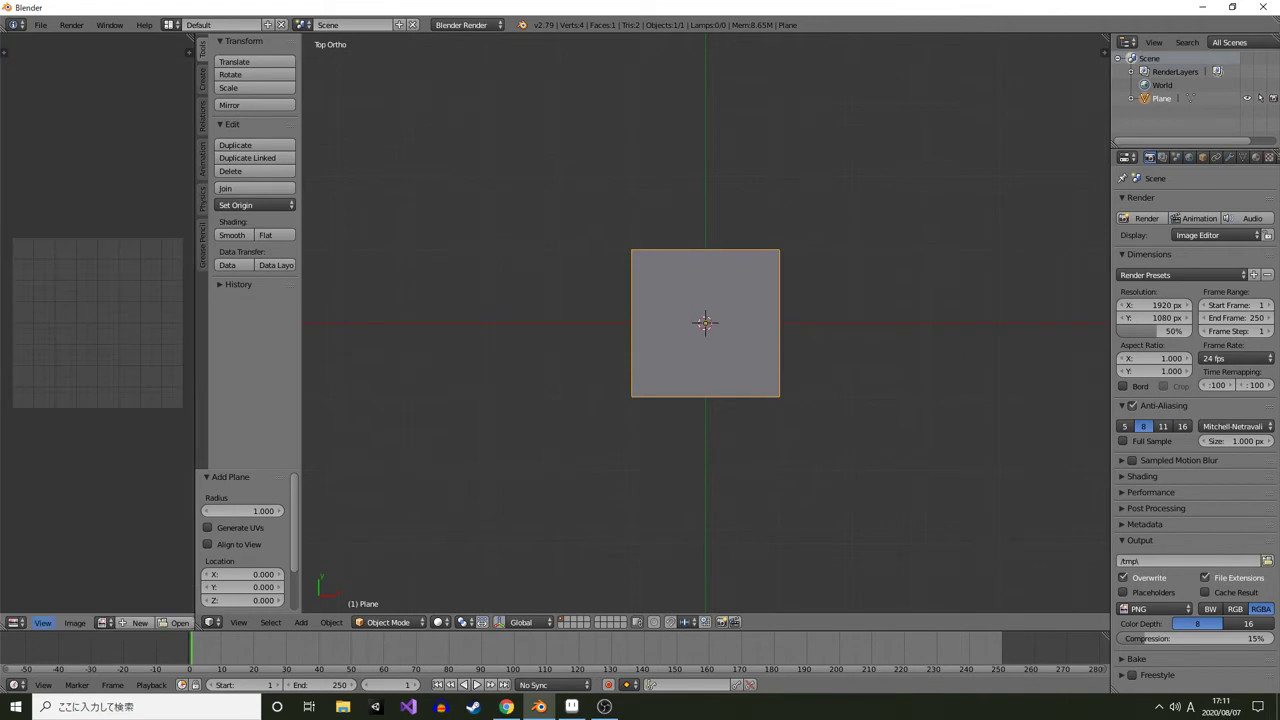
Open Plates.png from the Desktop in the Image Editor
click(74, 622)
click(100, 594)
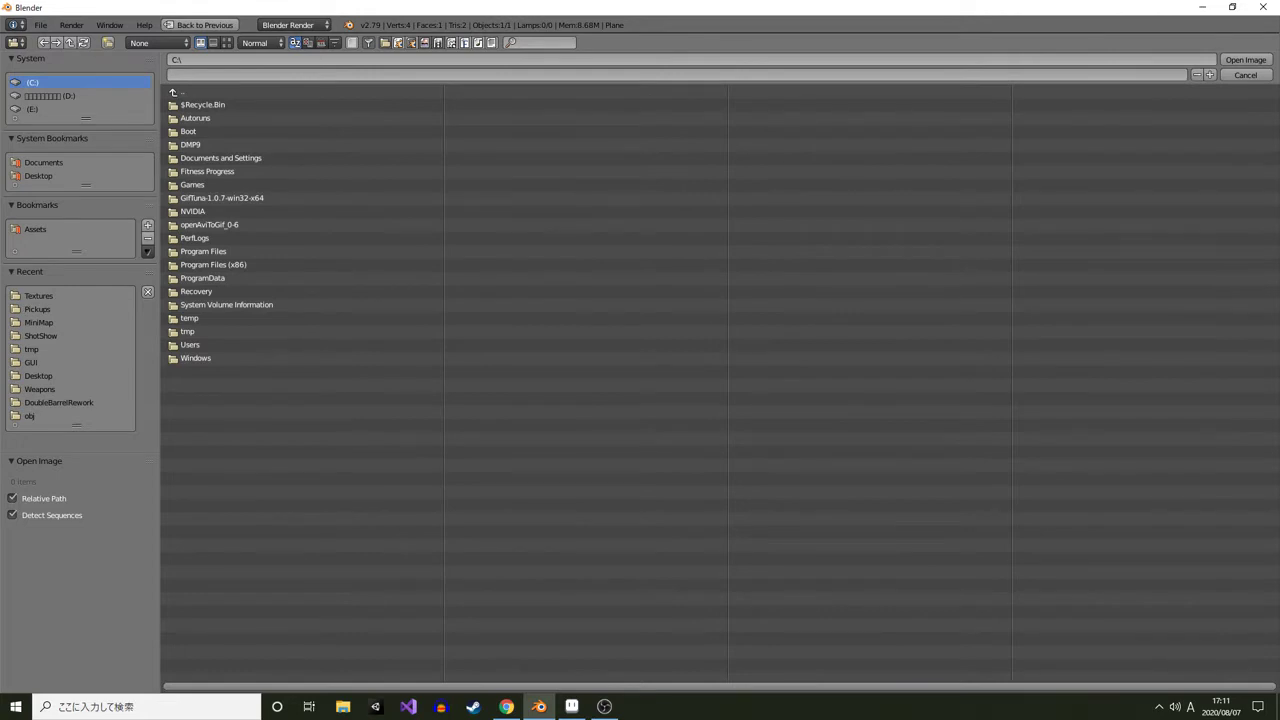
click(38, 376)
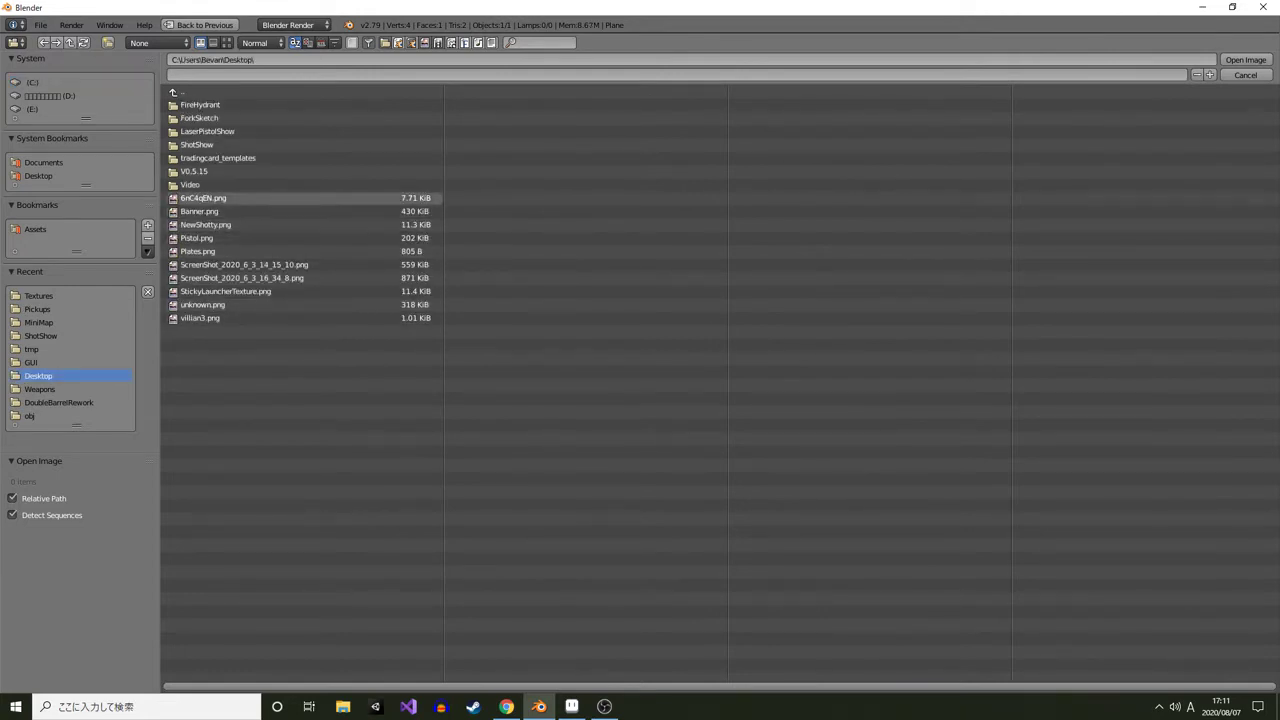
double_click(198, 251)
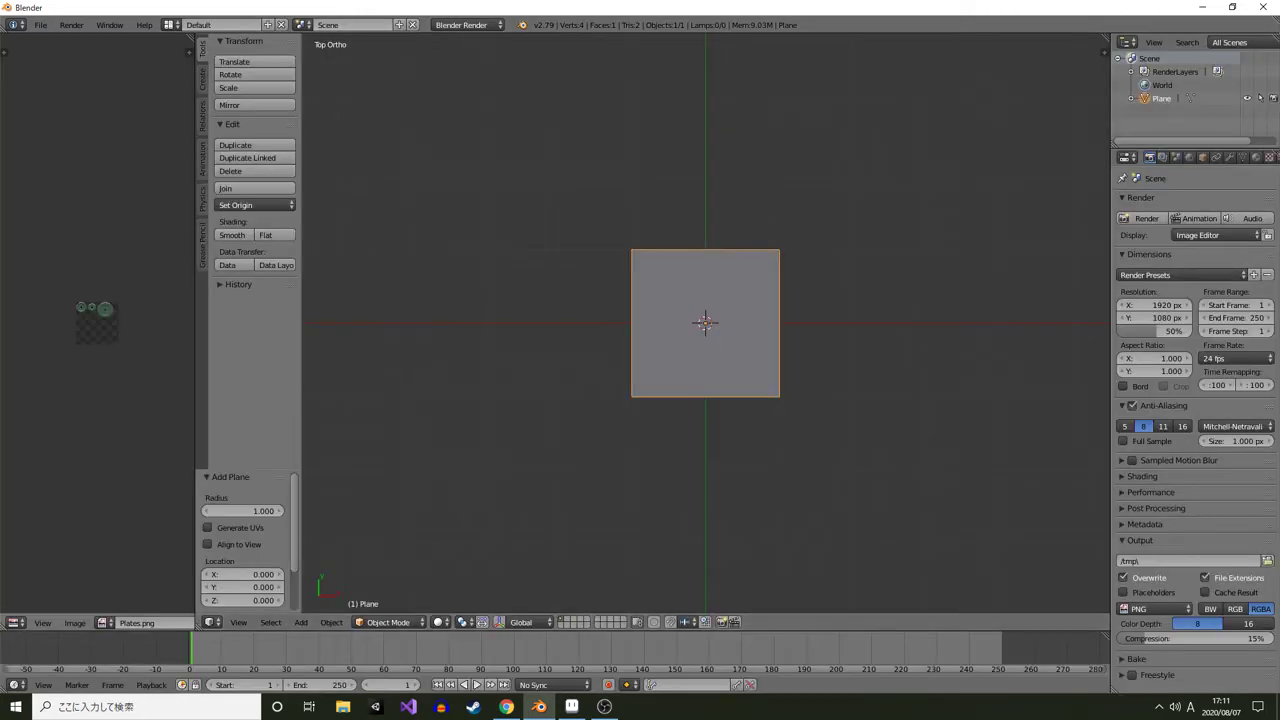
Show the image properties sidebar and widen the Image Editor area
drag(97, 323, 127, 293)
scroll(32, 215, up, 1)
scroll(127, 293, up, 3)
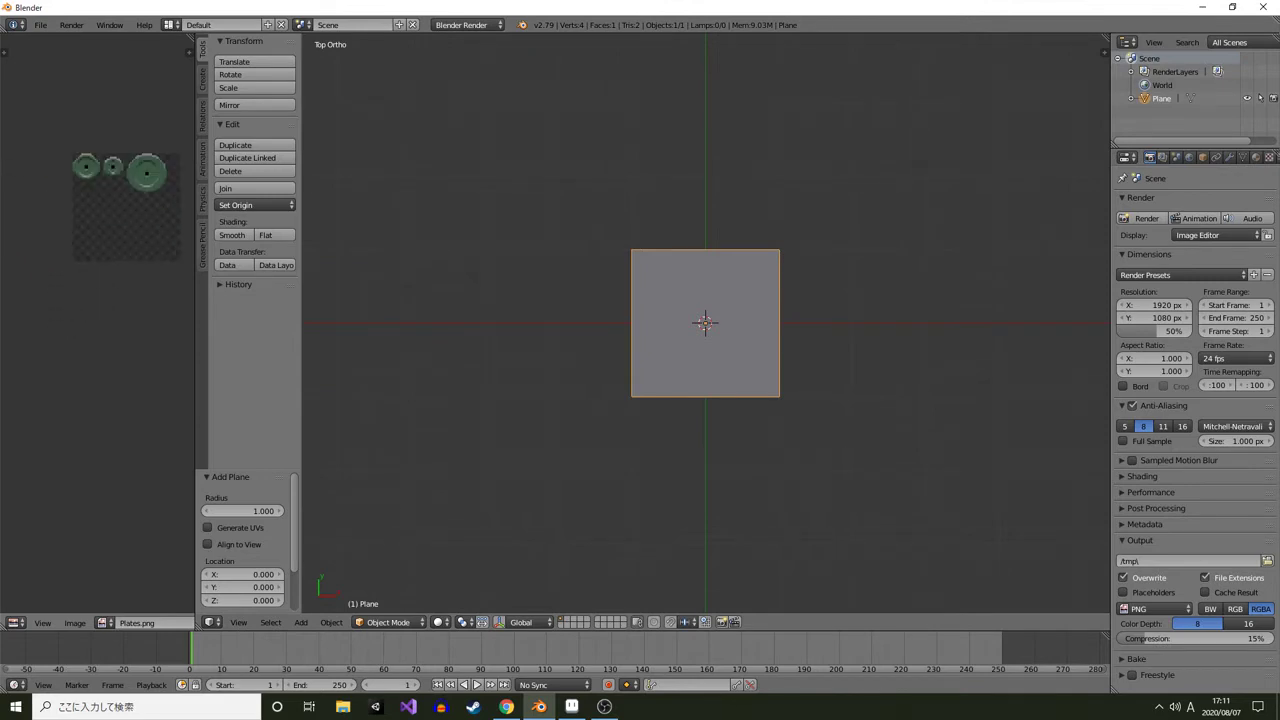
key(n)
drag(195, 400, 515, 400)
scroll(230, 140, up, 2)
drag(230, 140, 151, 303)
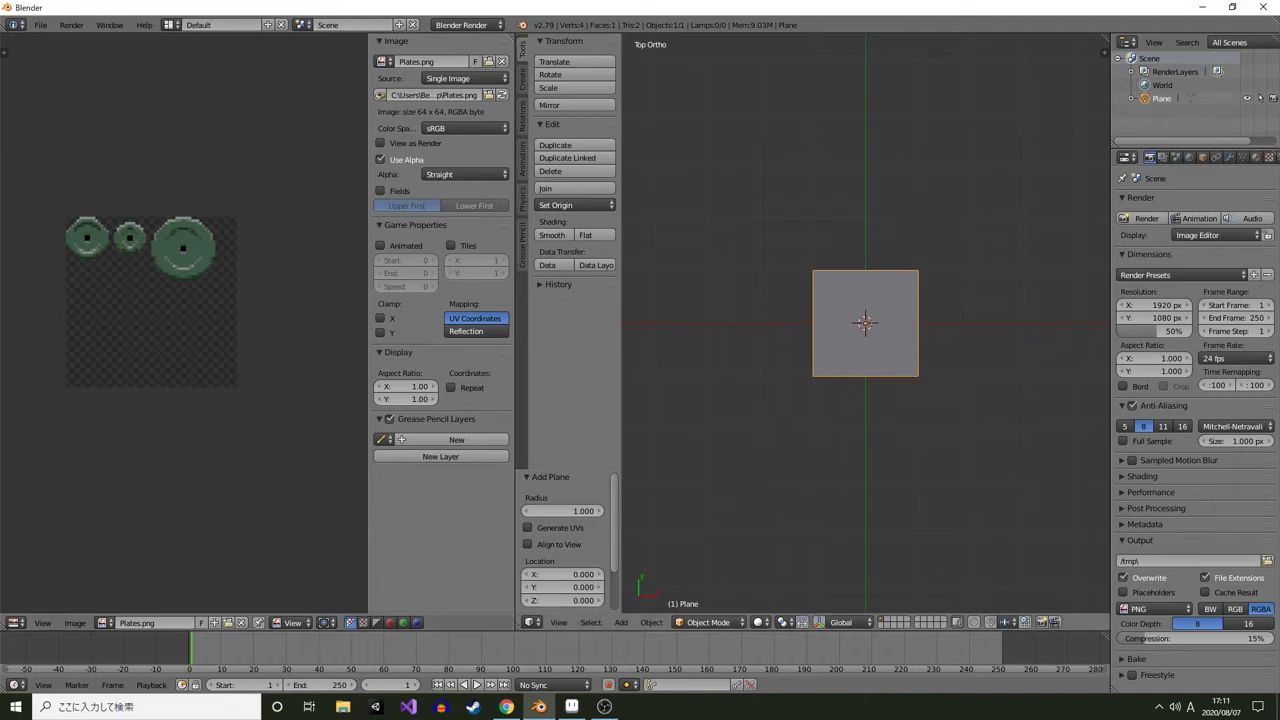
drag(865, 400, 843, 380)
key(KP_7)
key(Tab)
key(s)
key(x)
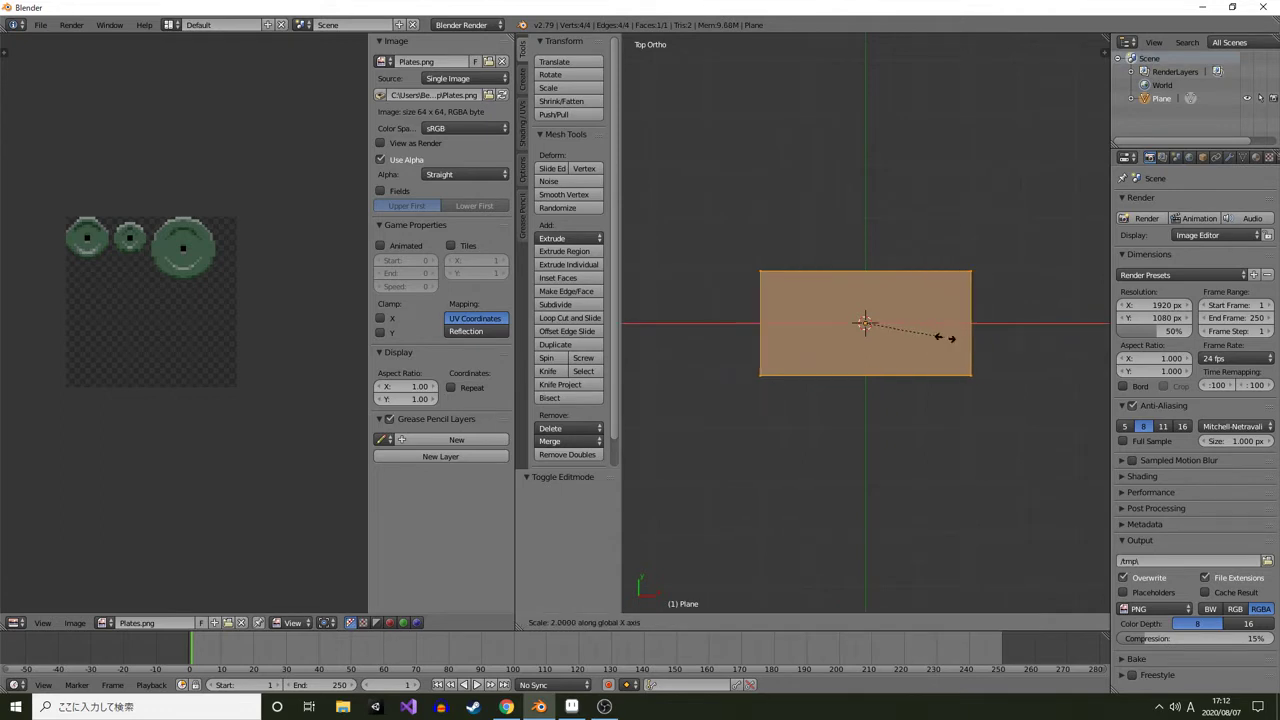
key(Escape)
key(Tab)
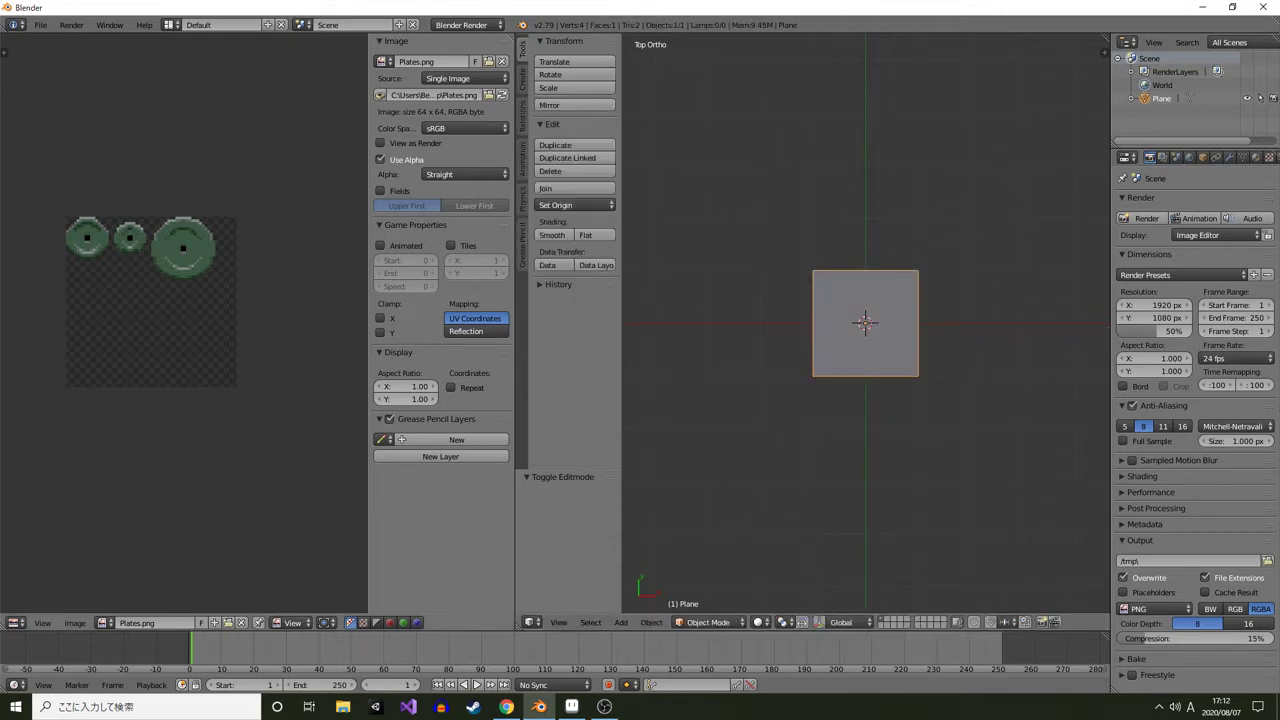
In Edit Mode, move the plane's mesh down 1 unit along Z
key(KP_1)
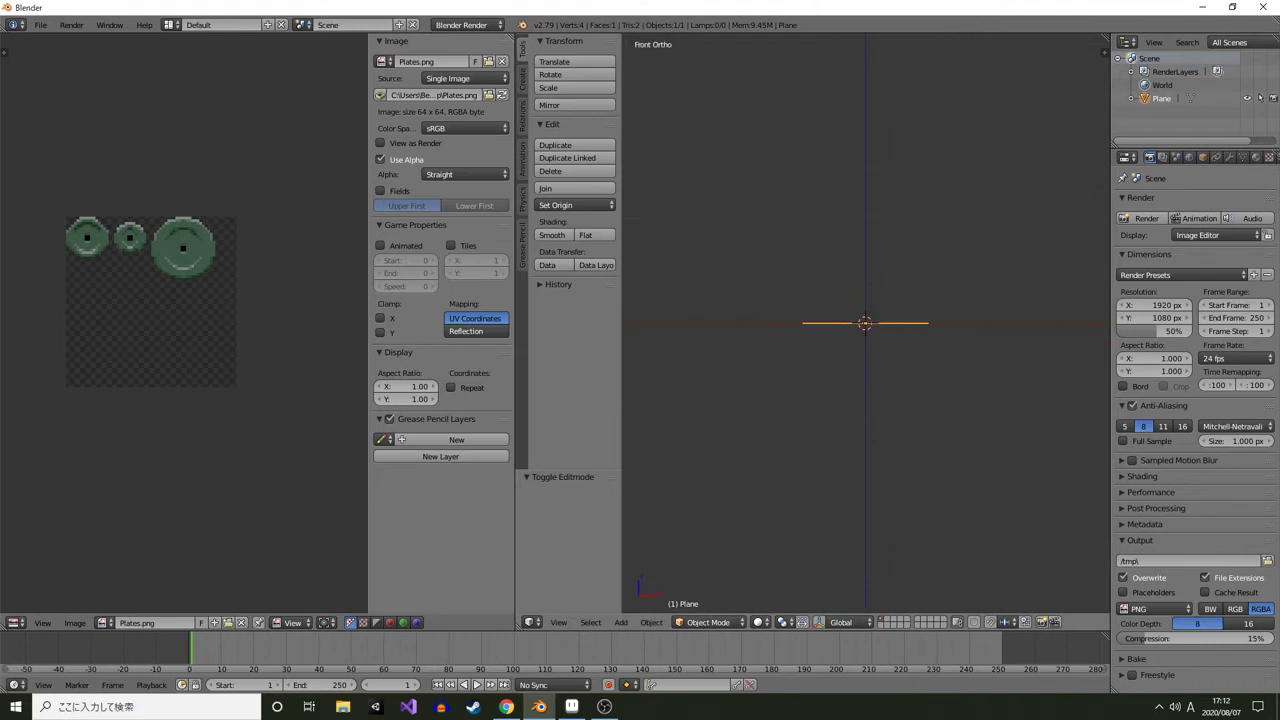
key(Tab)
key(g)
key(z)
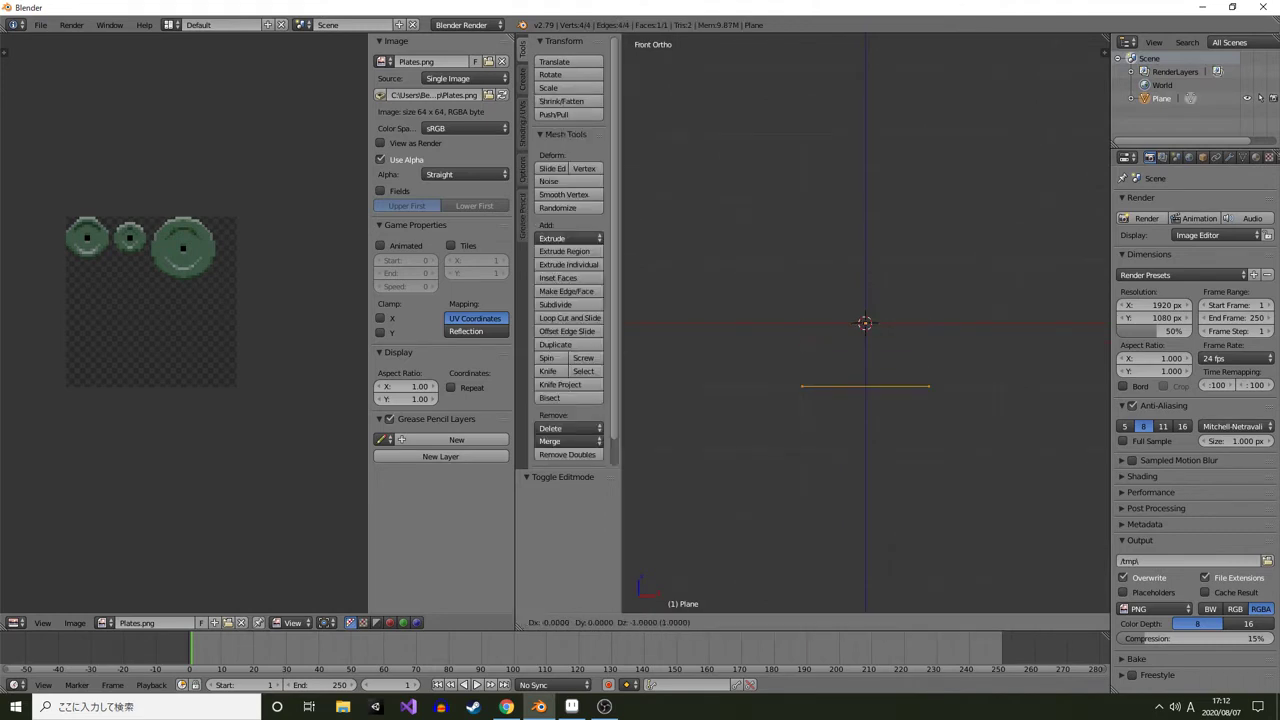
key(Return)
key(KP_7)
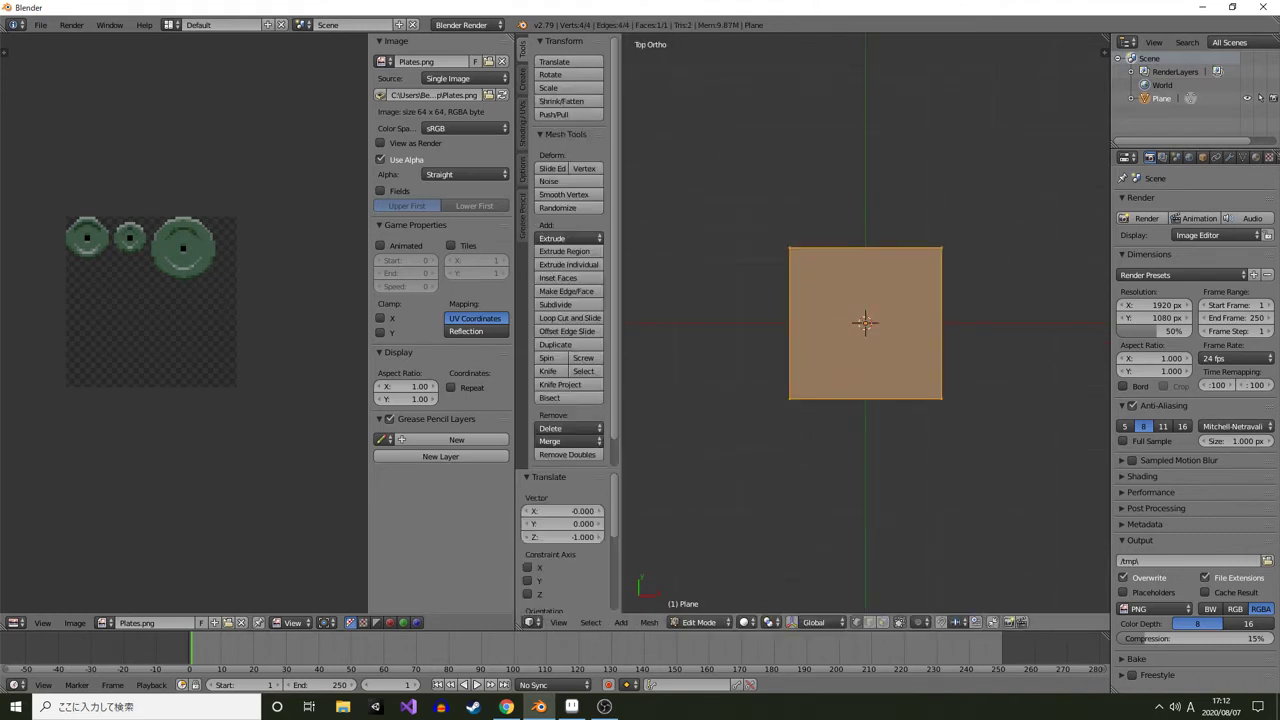
UV-unwrap the plane with Project from View (Bounds) and switch the viewport to textured display
key(u)
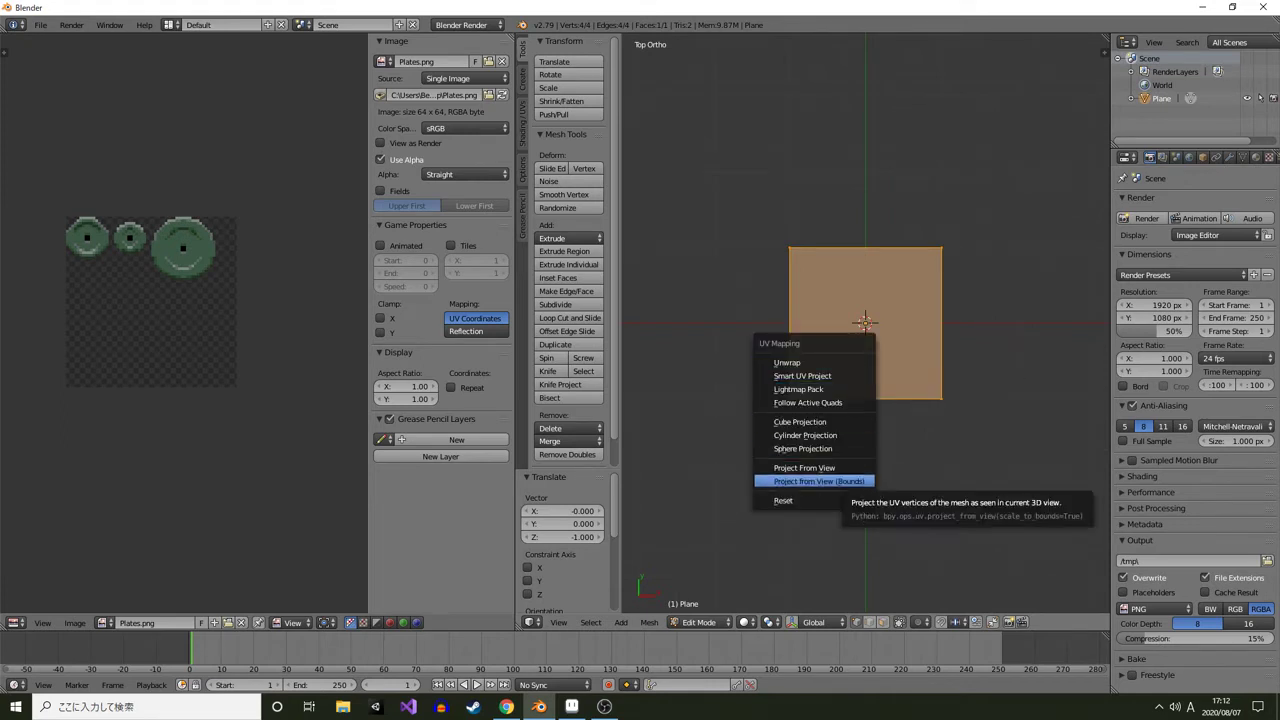
key(Return)
key(alt+z)
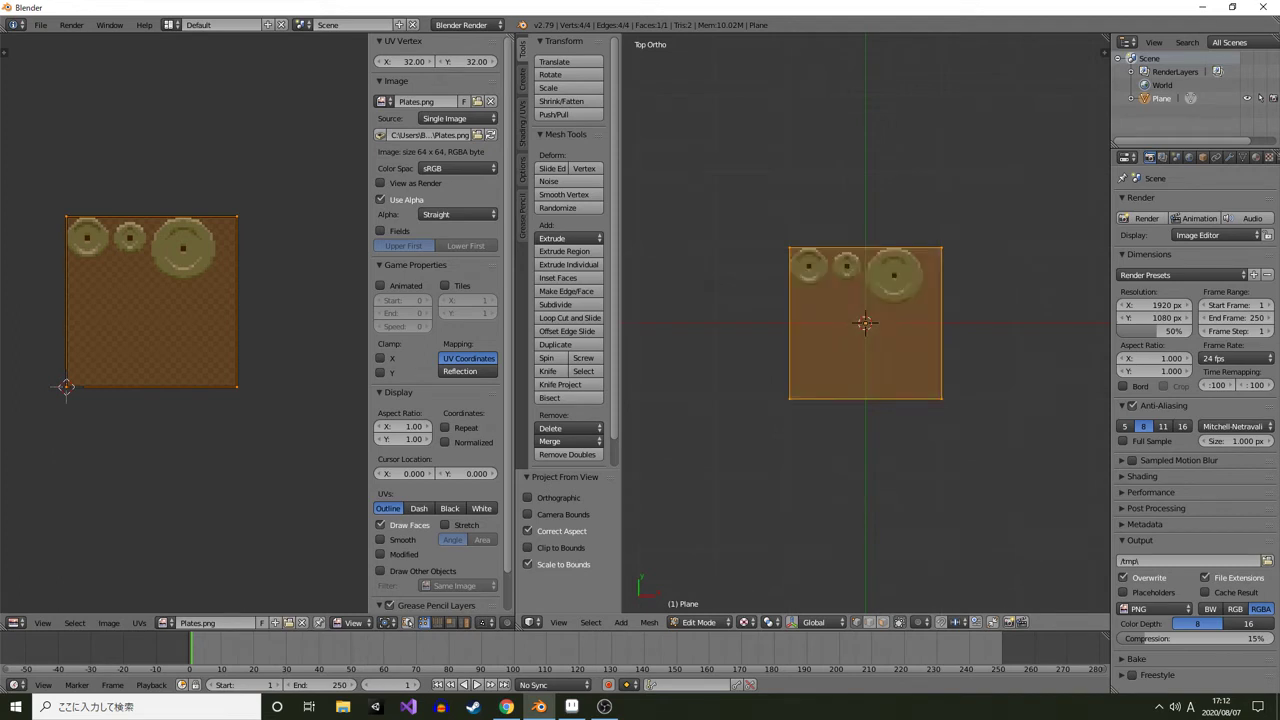
mouse_move(900, 400)
mouse_down()
mouse_move(840, 300)
mouse_move(740, 360)
mouse_move(650, 290)
mouse_move(840, 390)
mouse_move(940, 330)
mouse_move(1030, 375)
mouse_up()
key(KP_7)
scroll(865, 323, up, 3)
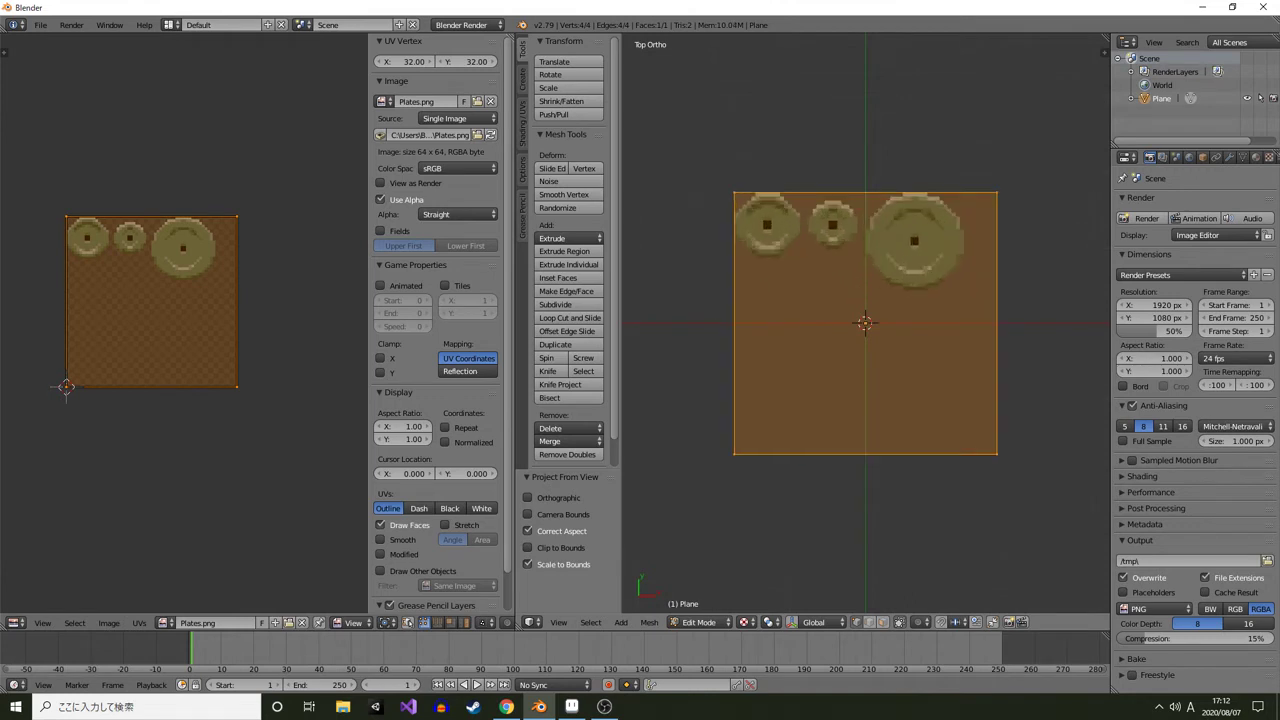
drag(865, 323, 881, 385)
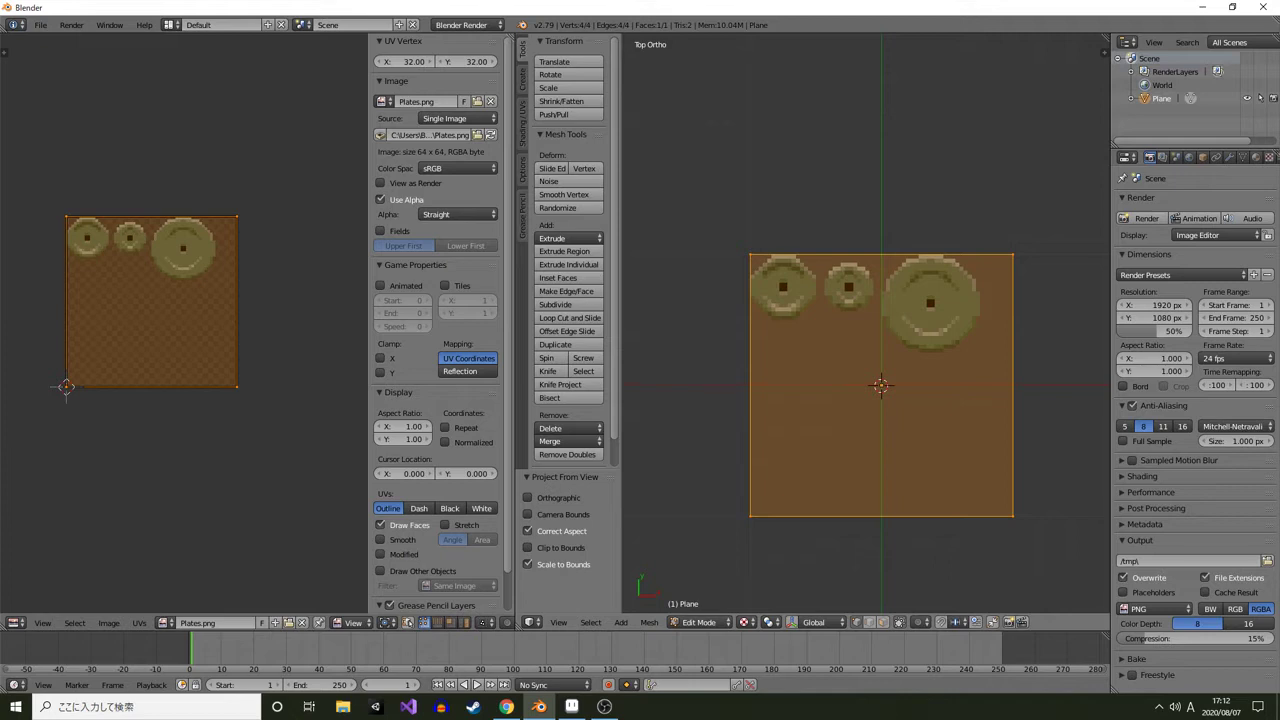
Duplicate the plane's face and rotate the copy upright, then duplicate a face again
key(KP_3)
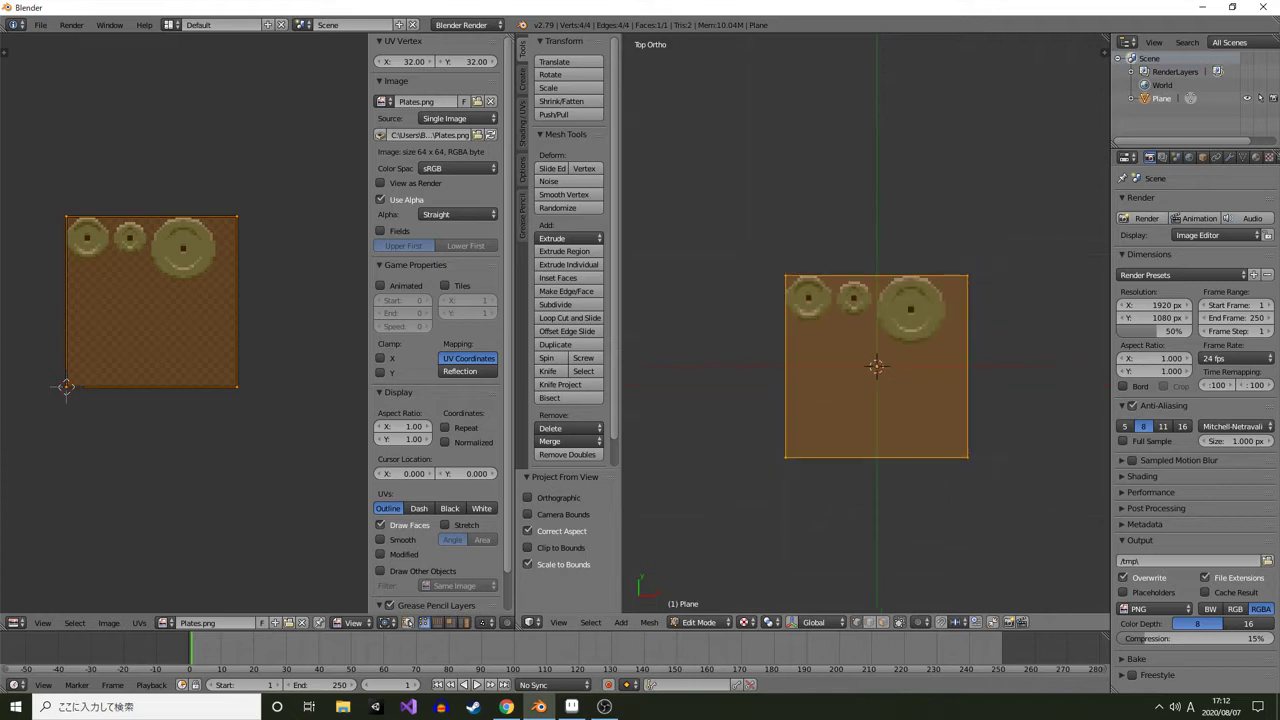
key(shift+d)
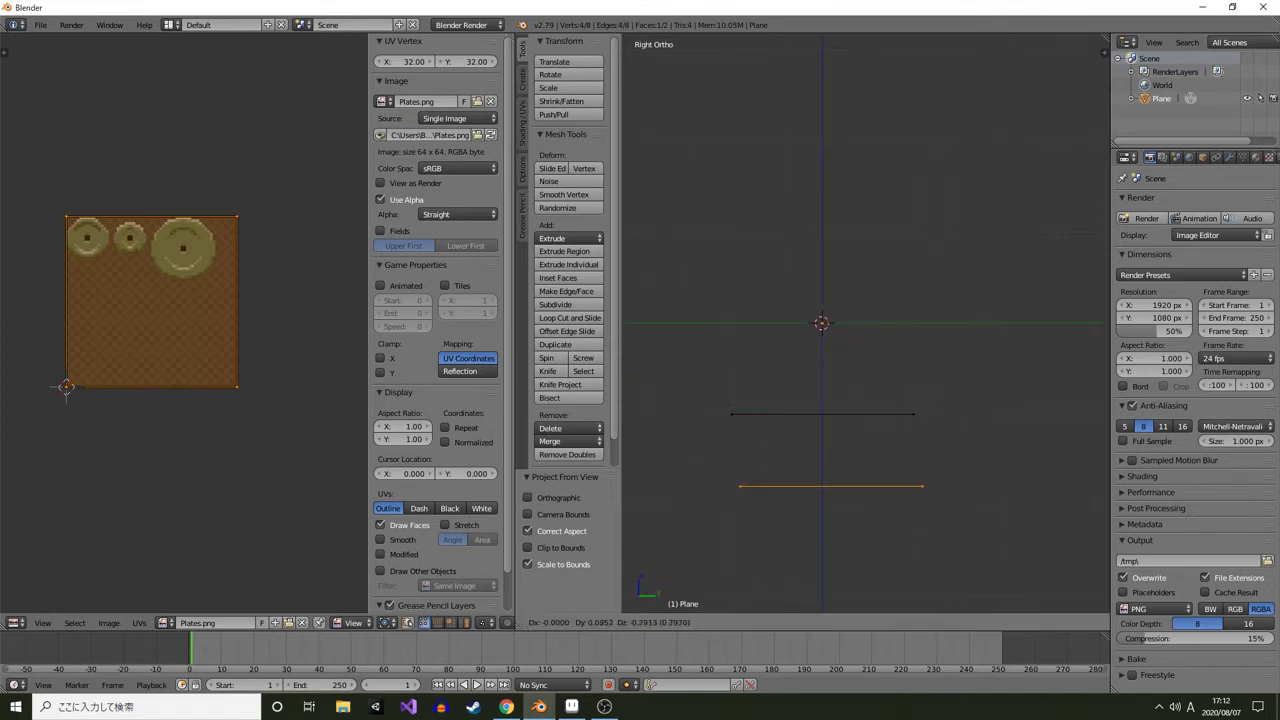
key(Escape)
key(r)
click(965, 247)
drag(965, 247, 1052, 303)
key(KP_7)
key(shift+d)
key(Escape)
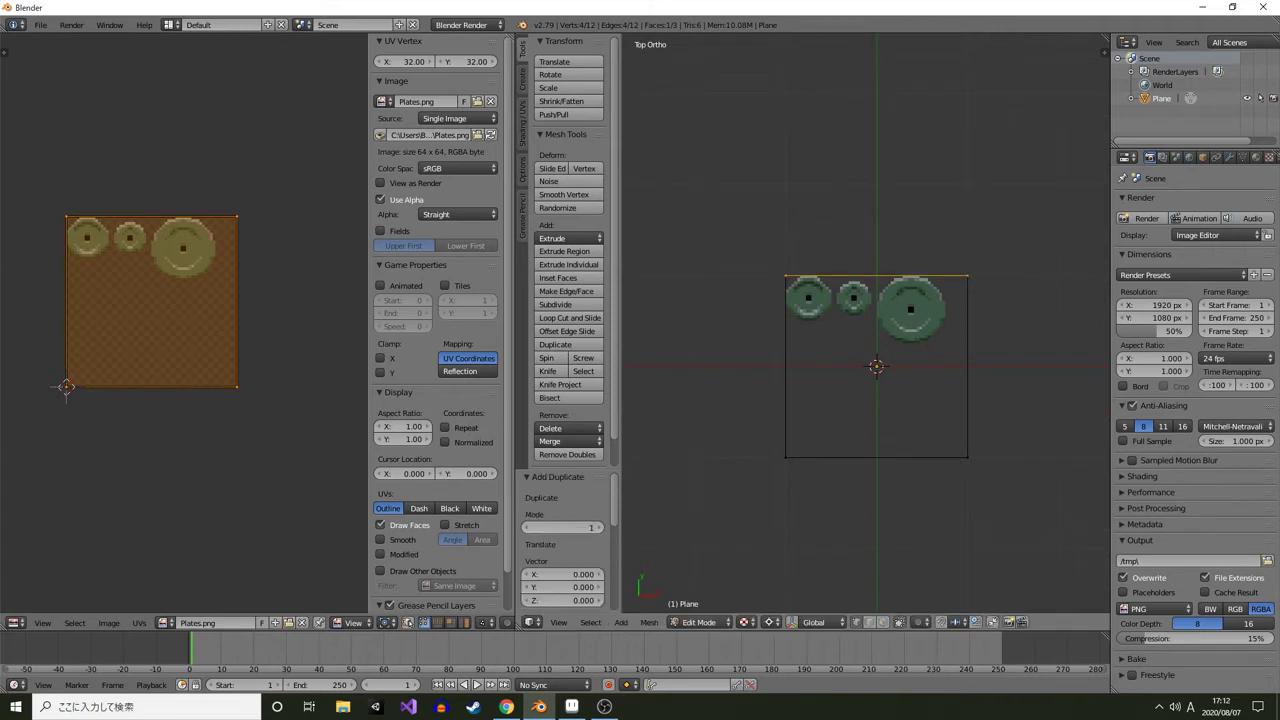
Rotate the second duplicated face by -90 degrees
key(r)
click(865, 317)
drag(865, 317, 780, 200)
key(KP_1)
key(KP_3)
key(KP_1)
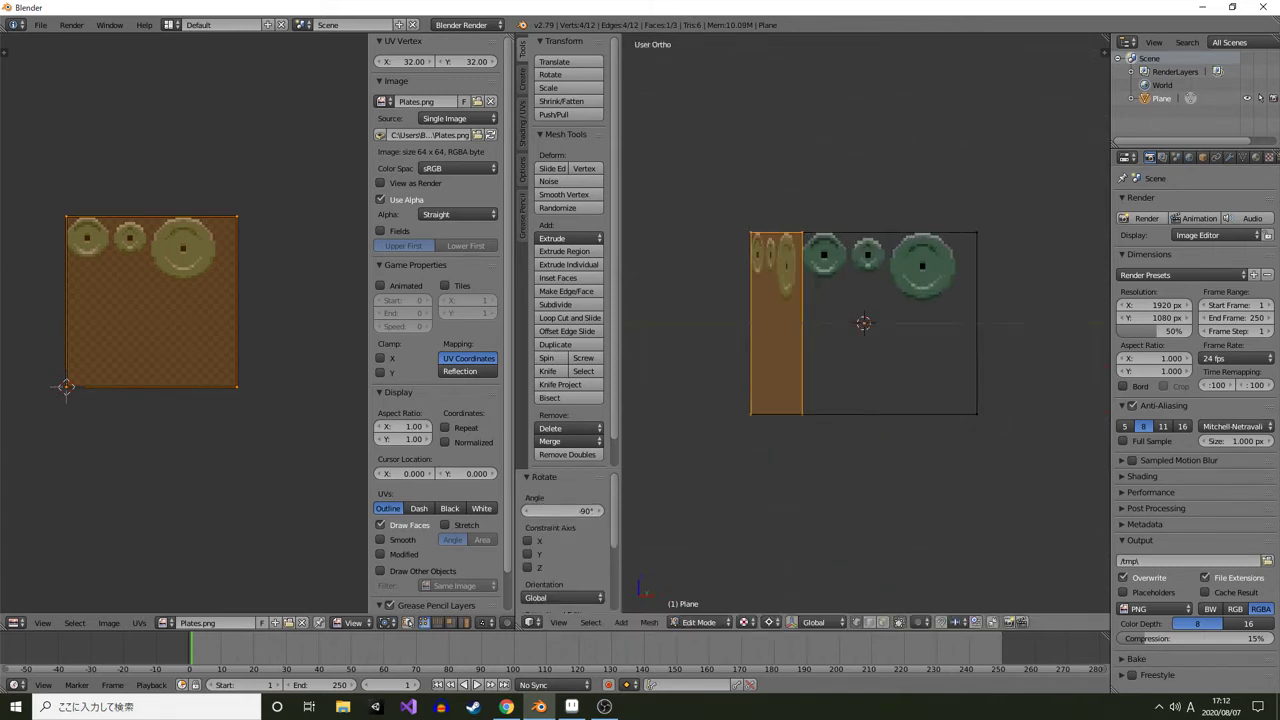
drag(865, 317, 801, 337)
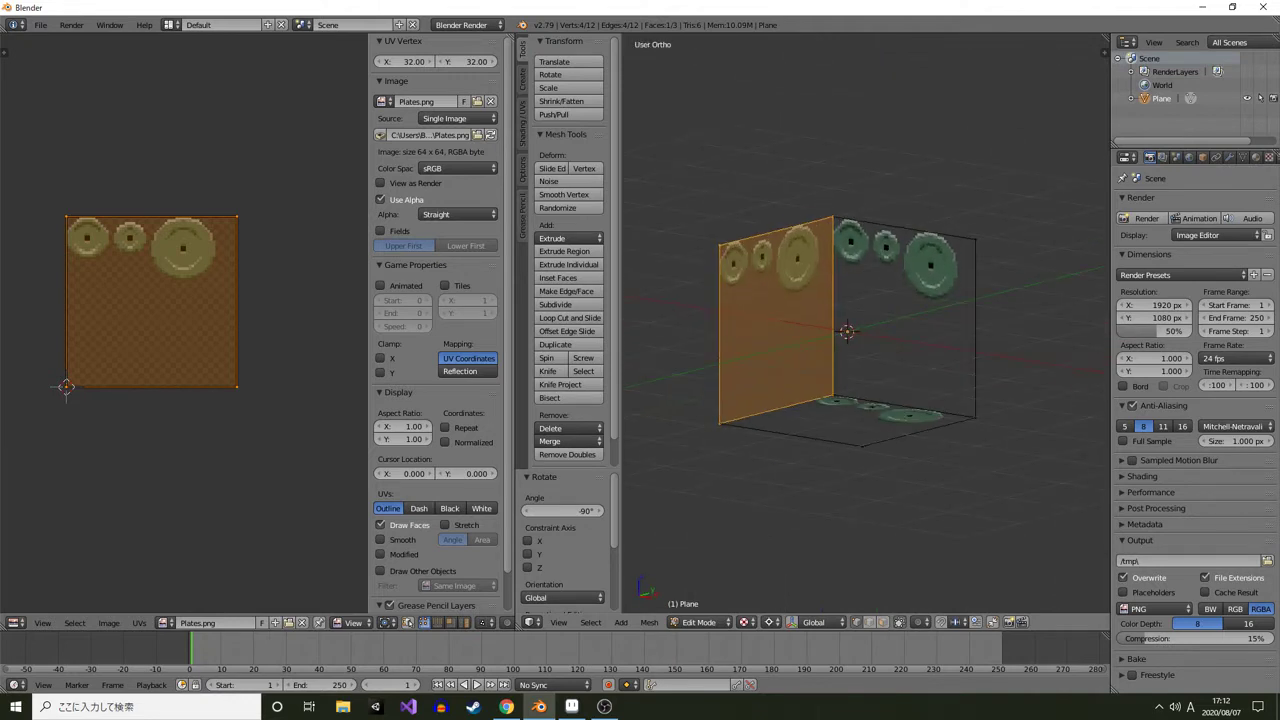
Delete both duplicated upright faces, keeping only the original plane
key(x)
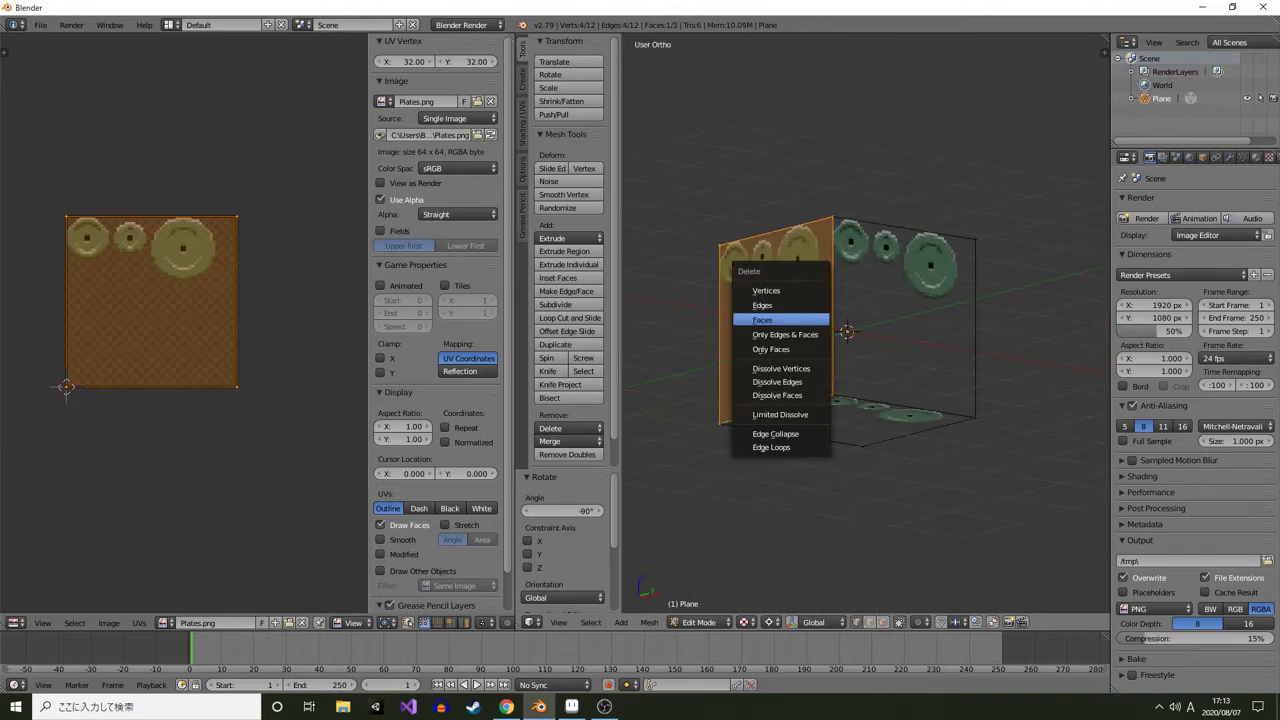
click(780, 316)
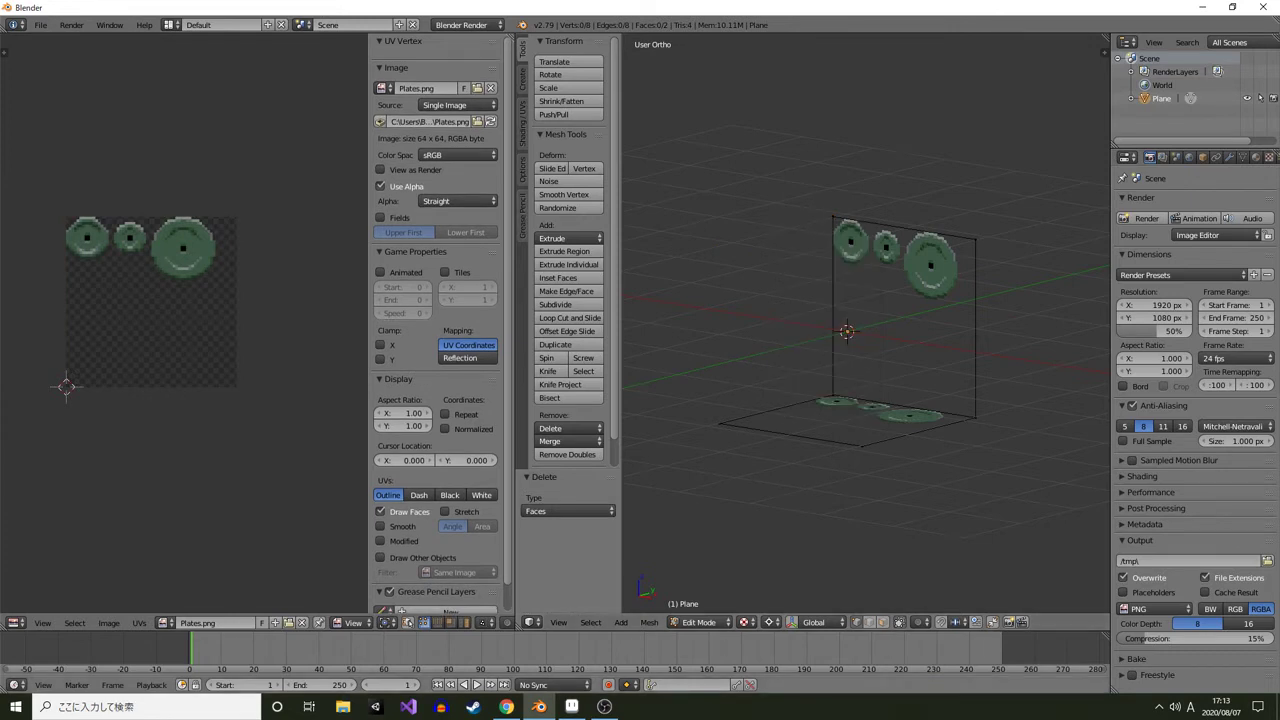
right_click(872, 321)
key(x)
click(872, 321)
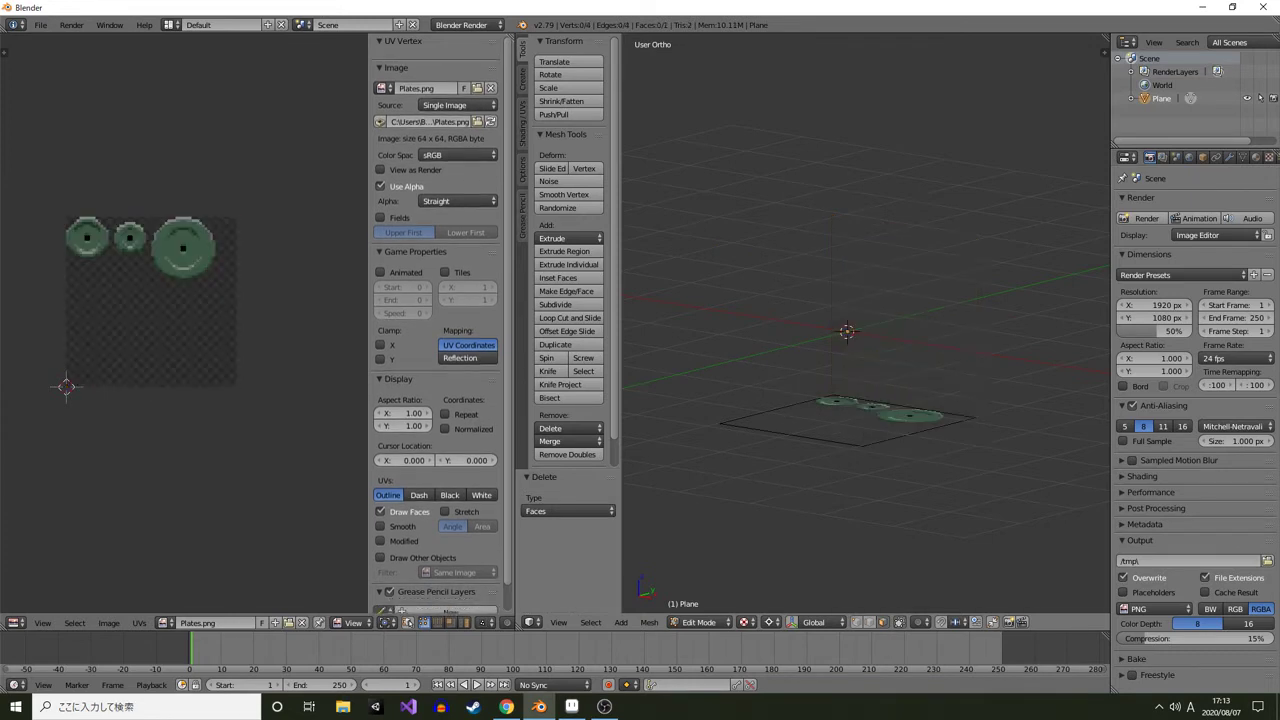
Inspect the textured plate sprites on the plane from the top view
key(KP_7)
drag(872, 321, 899, 385)
scroll(899, 385, up, 2)
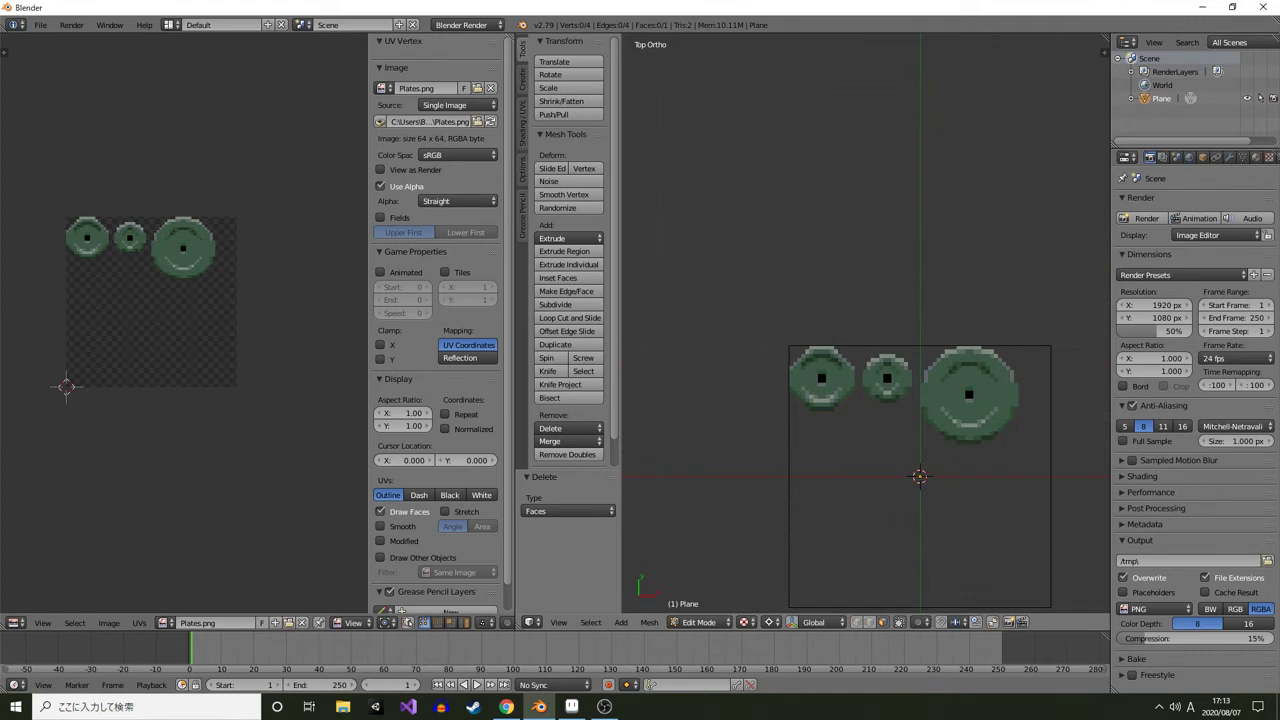
scroll(997, 518, up, 3)
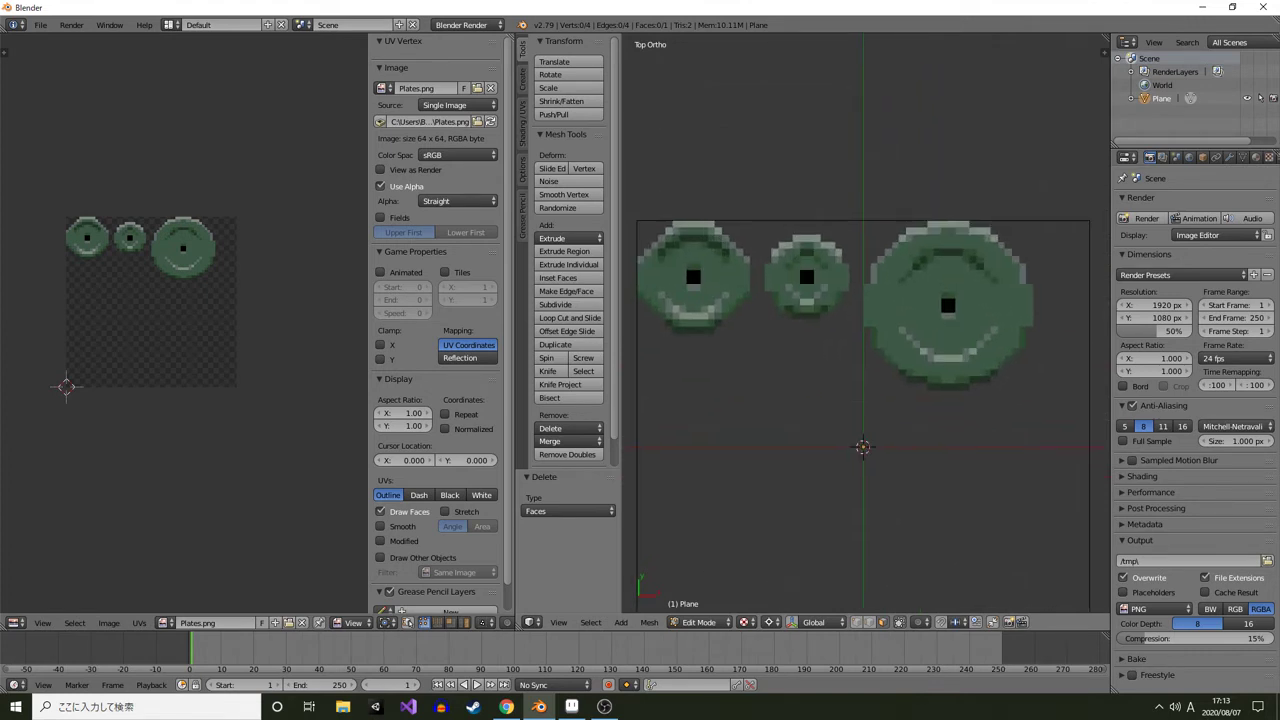
Switch to the sprite editor and select the first plate's cell to check its pixel size
click(571, 706)
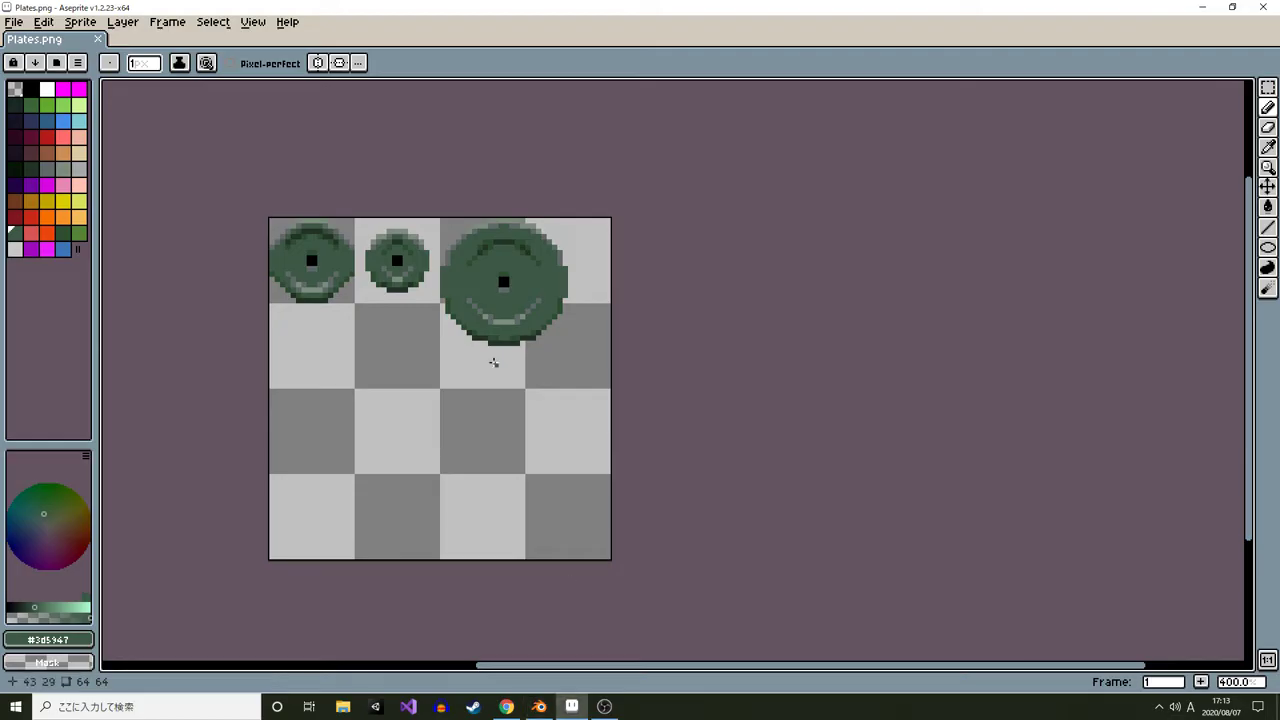
drag(273, 303, 379, 366)
key(m)
scroll(371, 308, up, 5)
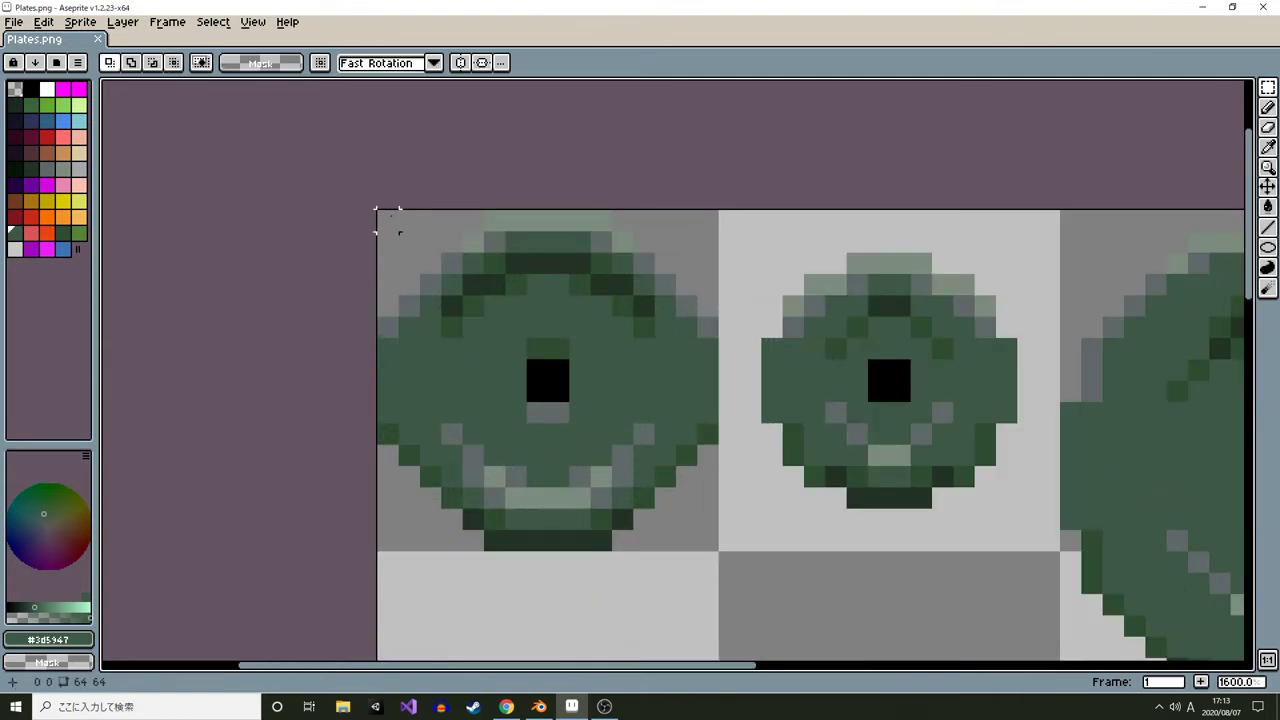
drag(387, 221, 708, 540)
key(alt+Tab)
scroll(863, 417, down, 3)
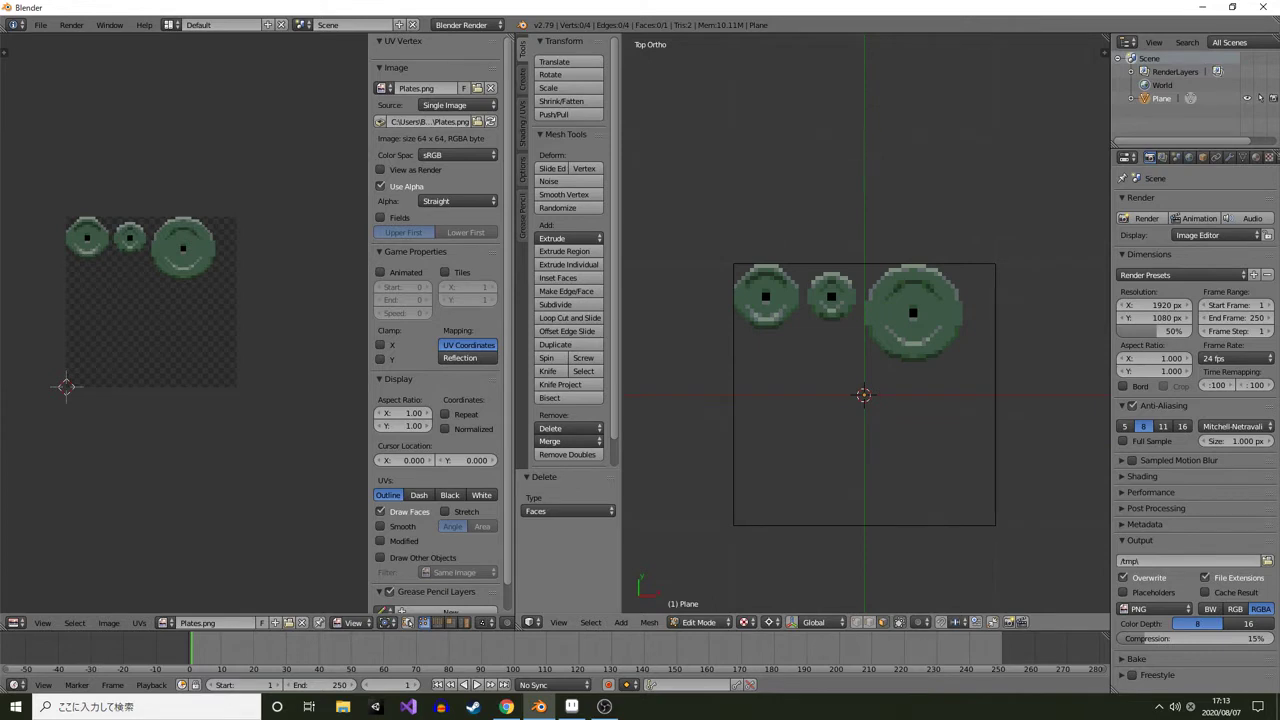
scroll(863, 395, up, 1)
scroll(863, 395, down, 3)
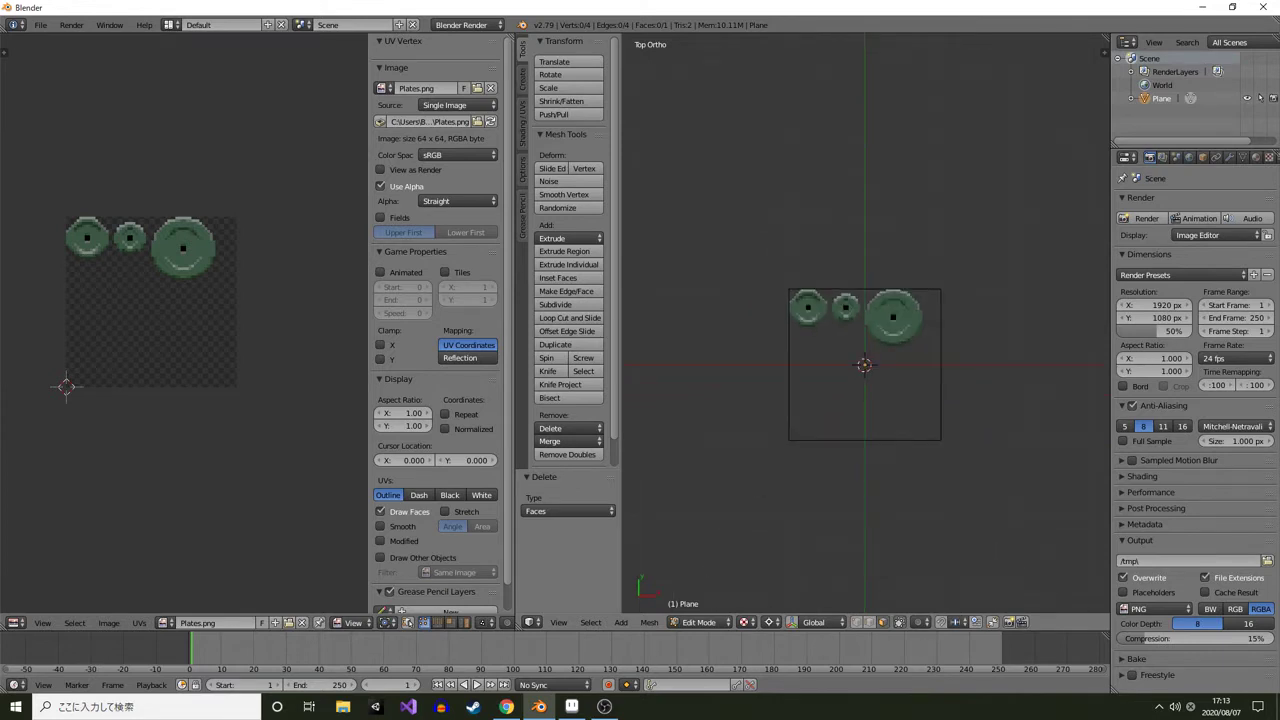
Leave Edit Mode and scale the plane to 32 on the X, Y and Z axes
key(Tab)
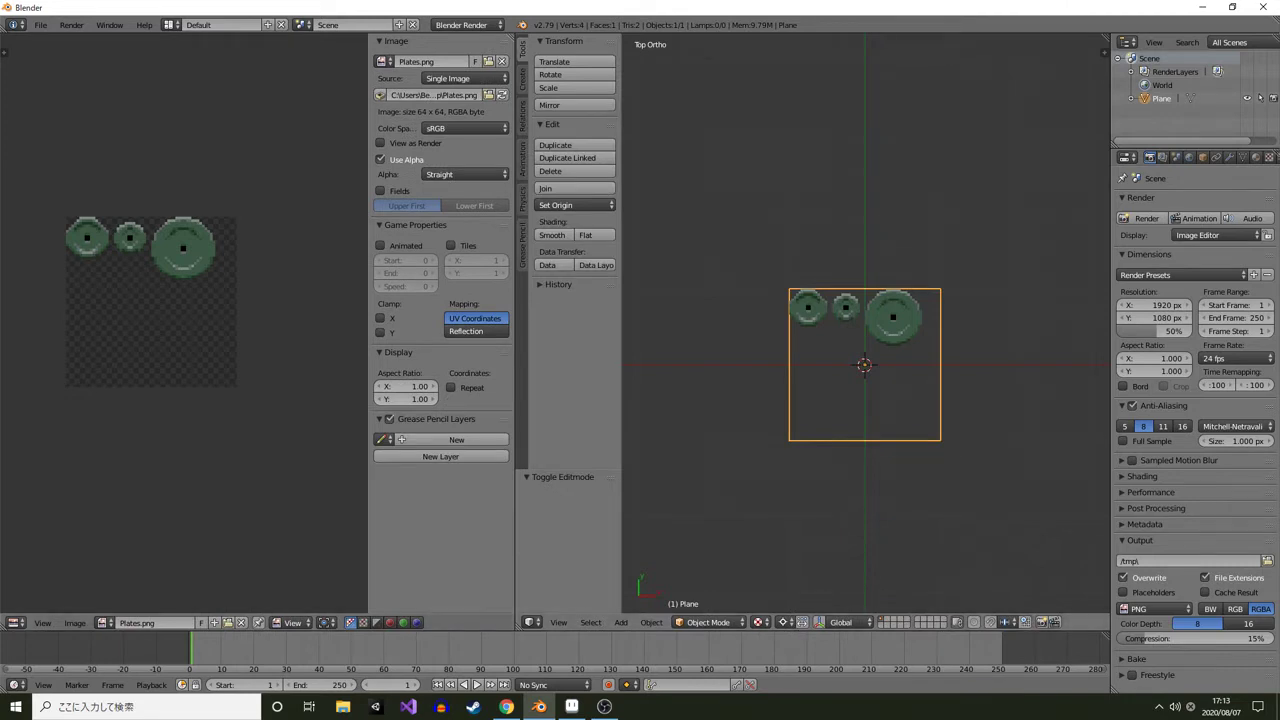
text(n)
text(32)
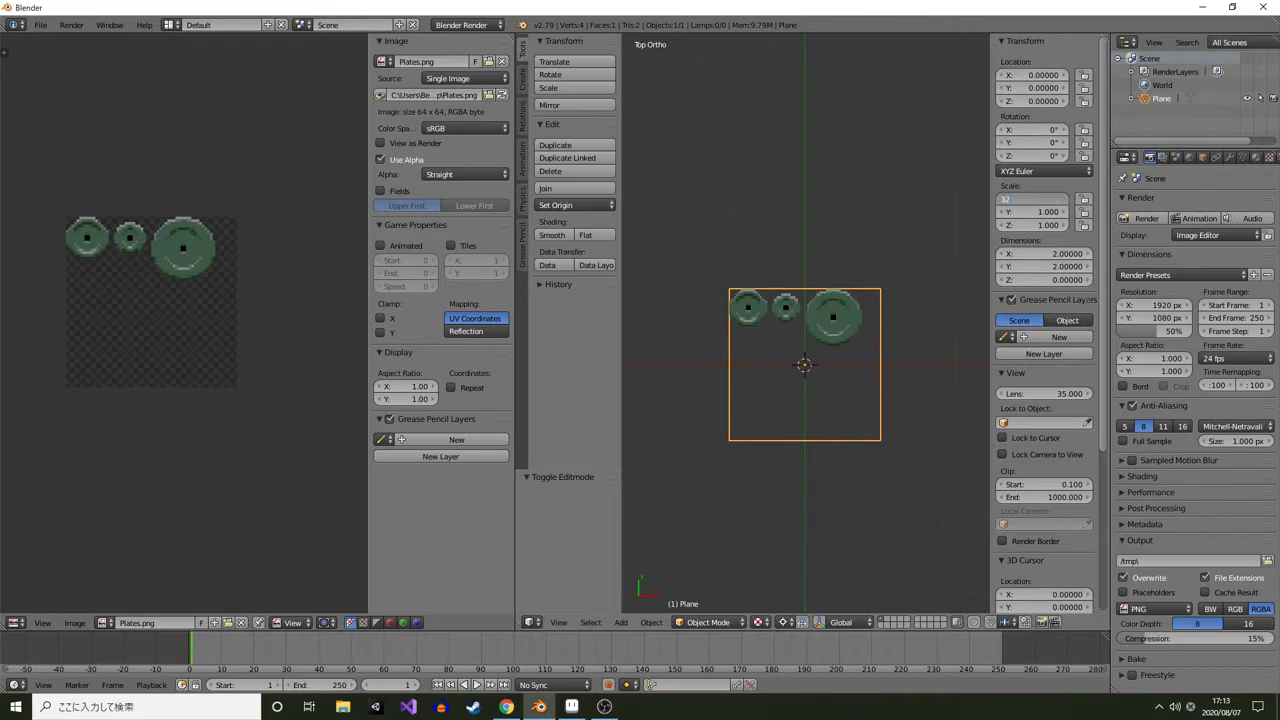
key(Tab)
text(32)
key(Tab)
text(32)
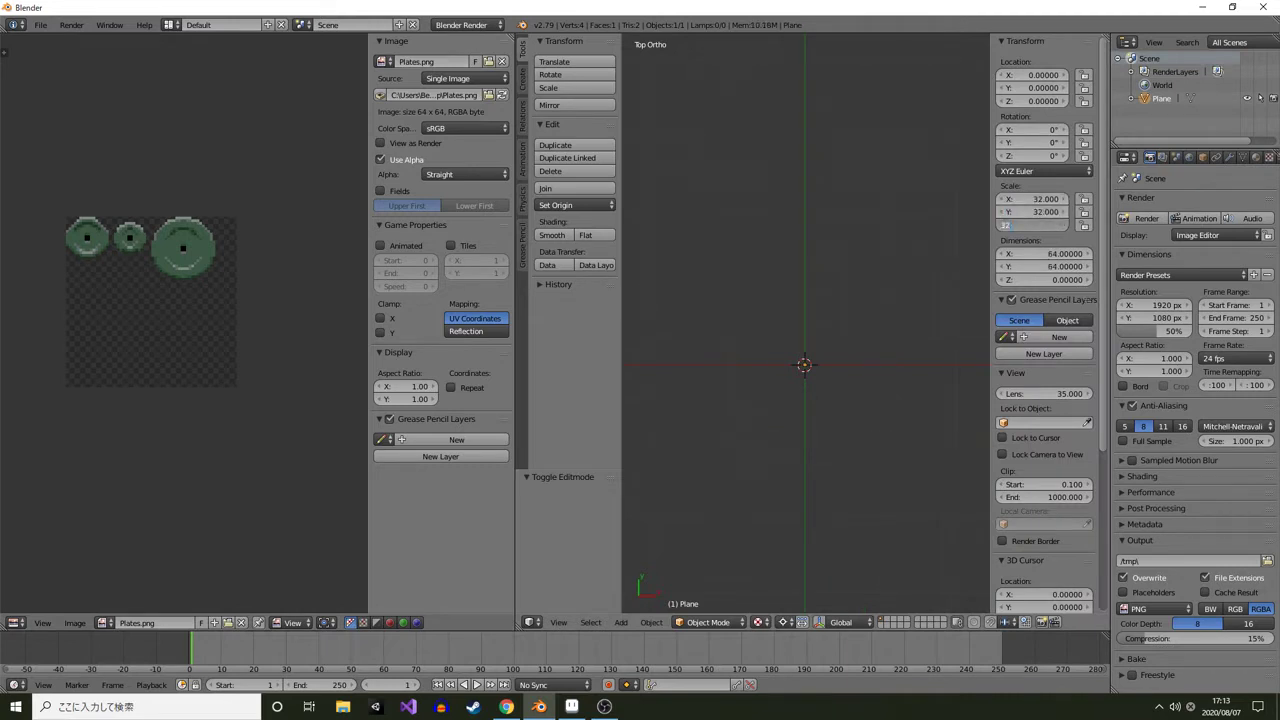
key(Return)
key(Home)
scroll(730, 318, up, 8)
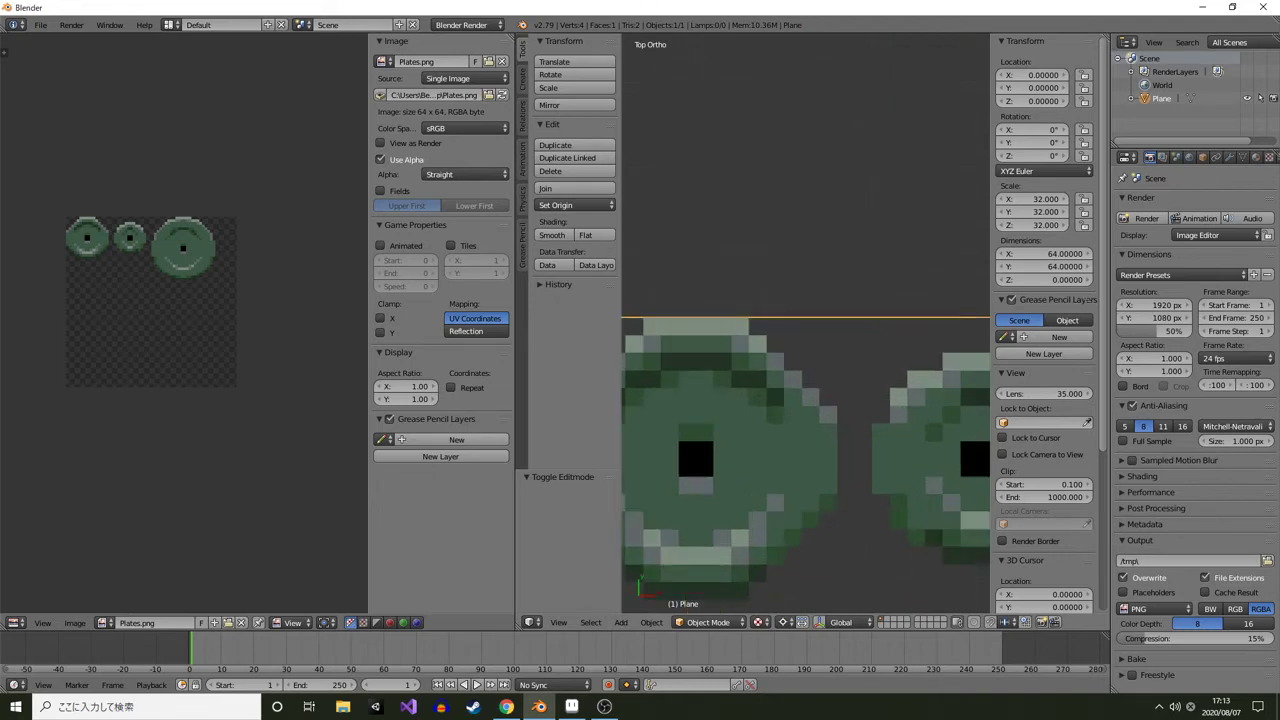
scroll(900, 432, down, 8)
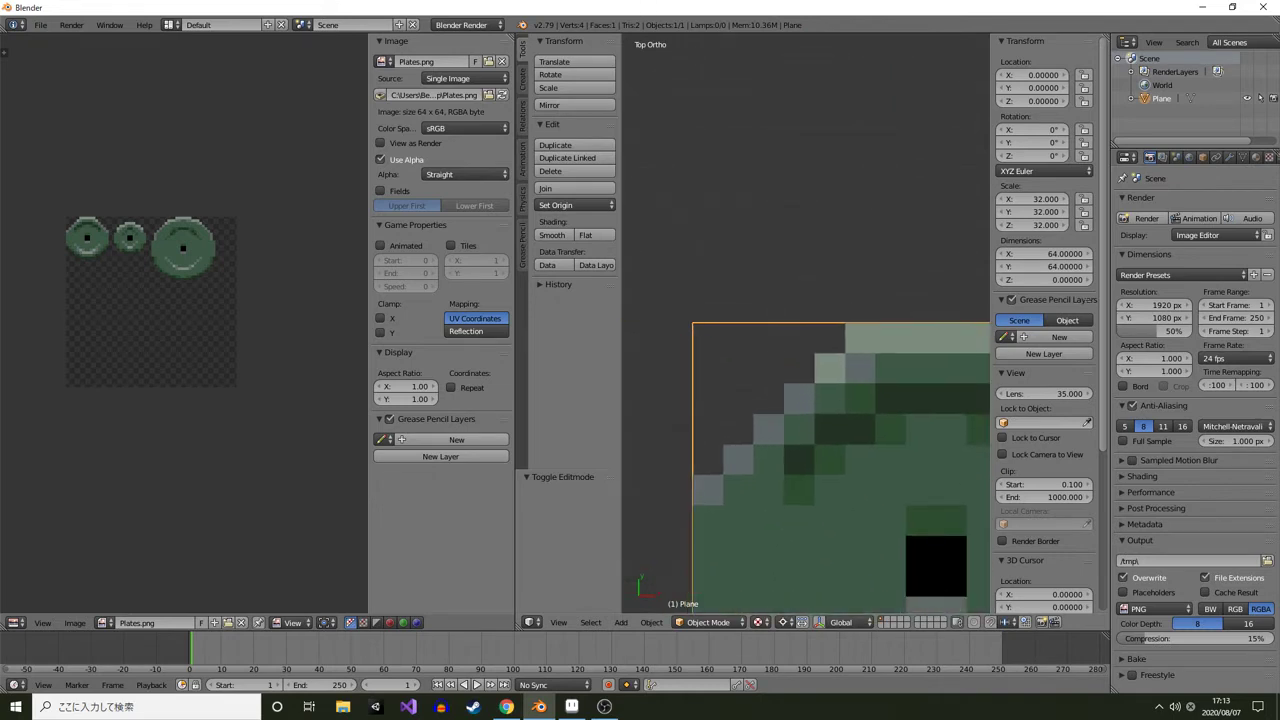
Apply the plane's rotation and scale
click(651, 622)
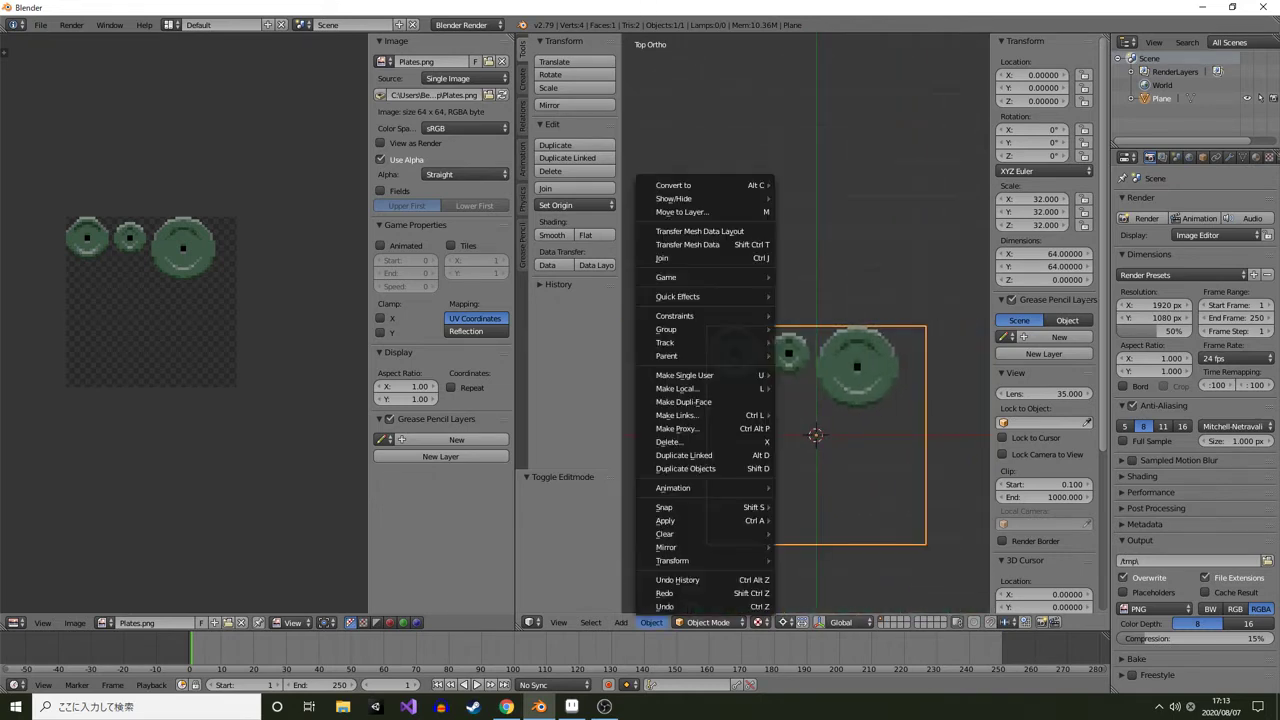
mouse_move(665, 520)
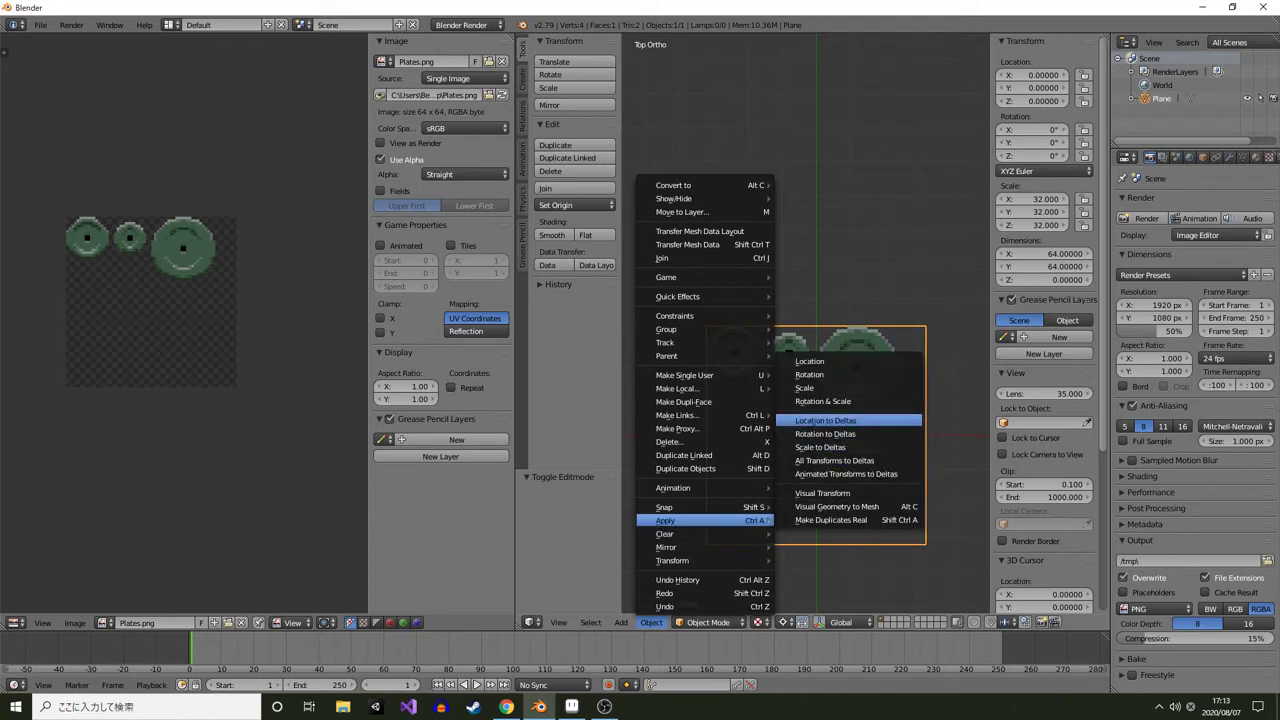
click(822, 401)
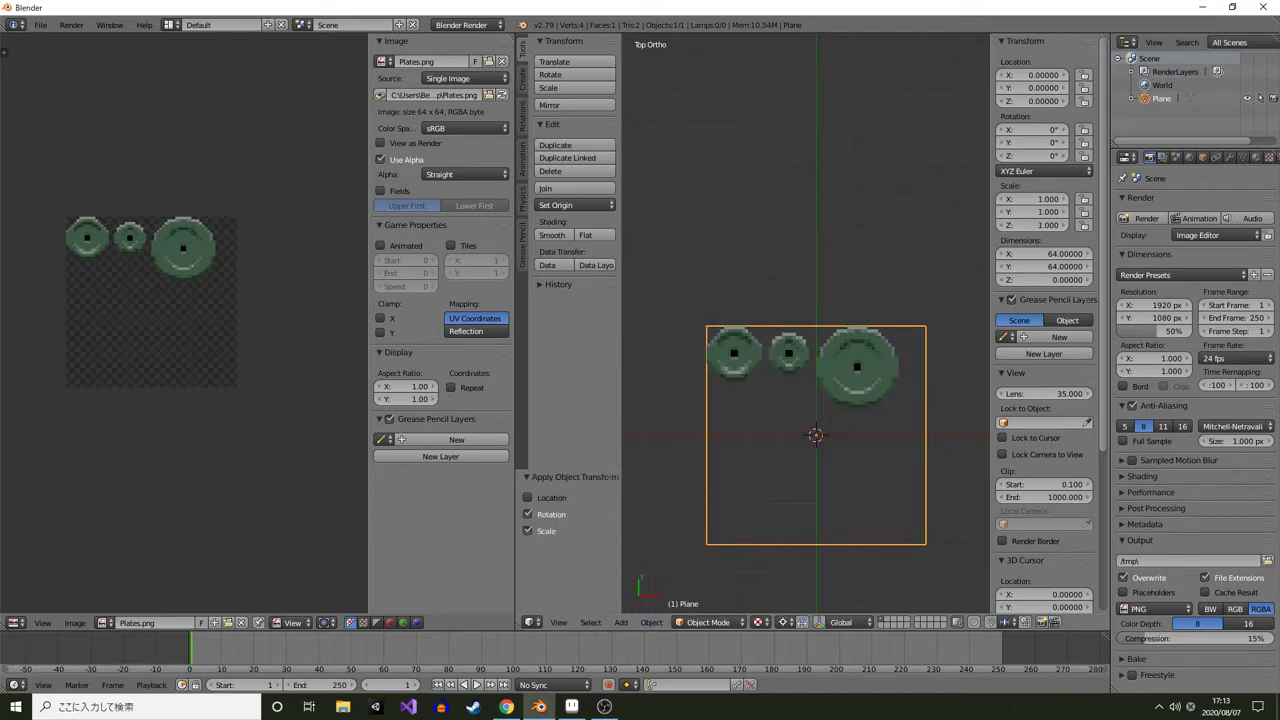
Enter Edit Mode in top view and add a cylinder with 12 vertices
scroll(806, 323, up, 2)
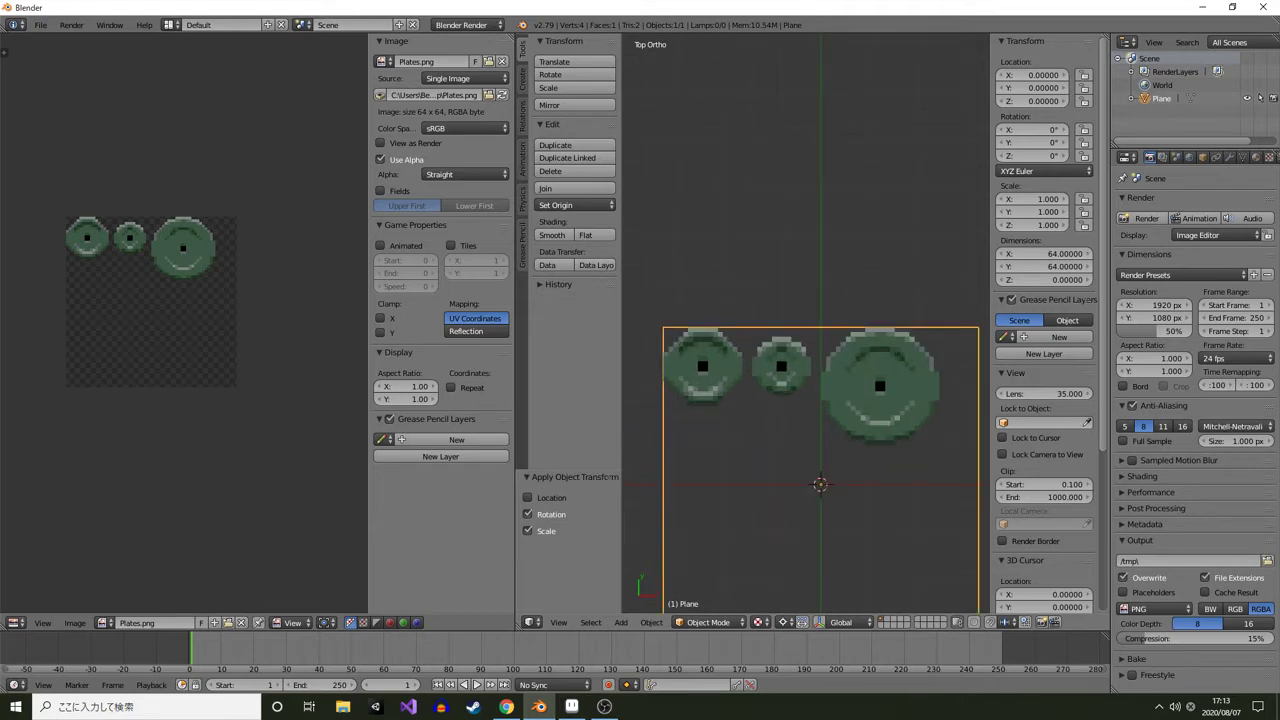
key(shift+space)
drag(640, 480, 667, 351)
click(572, 707)
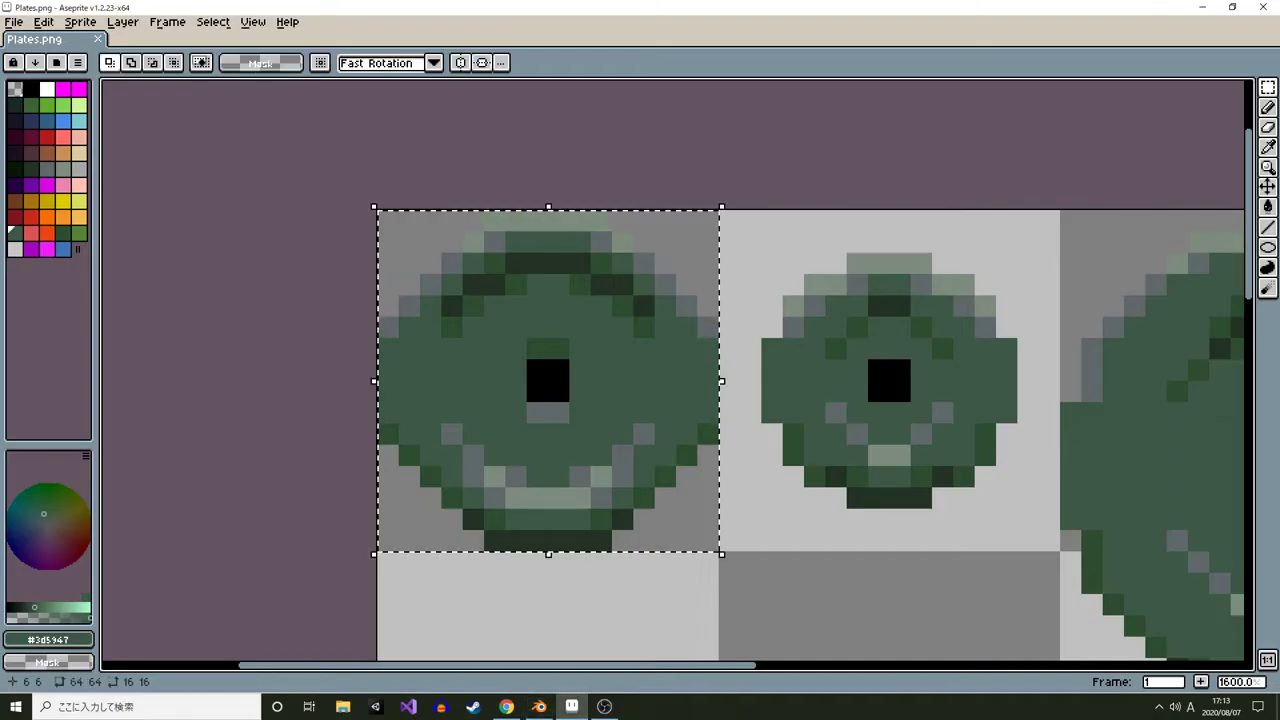
key(alt+Tab)
drag(516, 349, 549, 222)
scroll(549, 283, down, 1)
key(Tab)
key(KP_7)
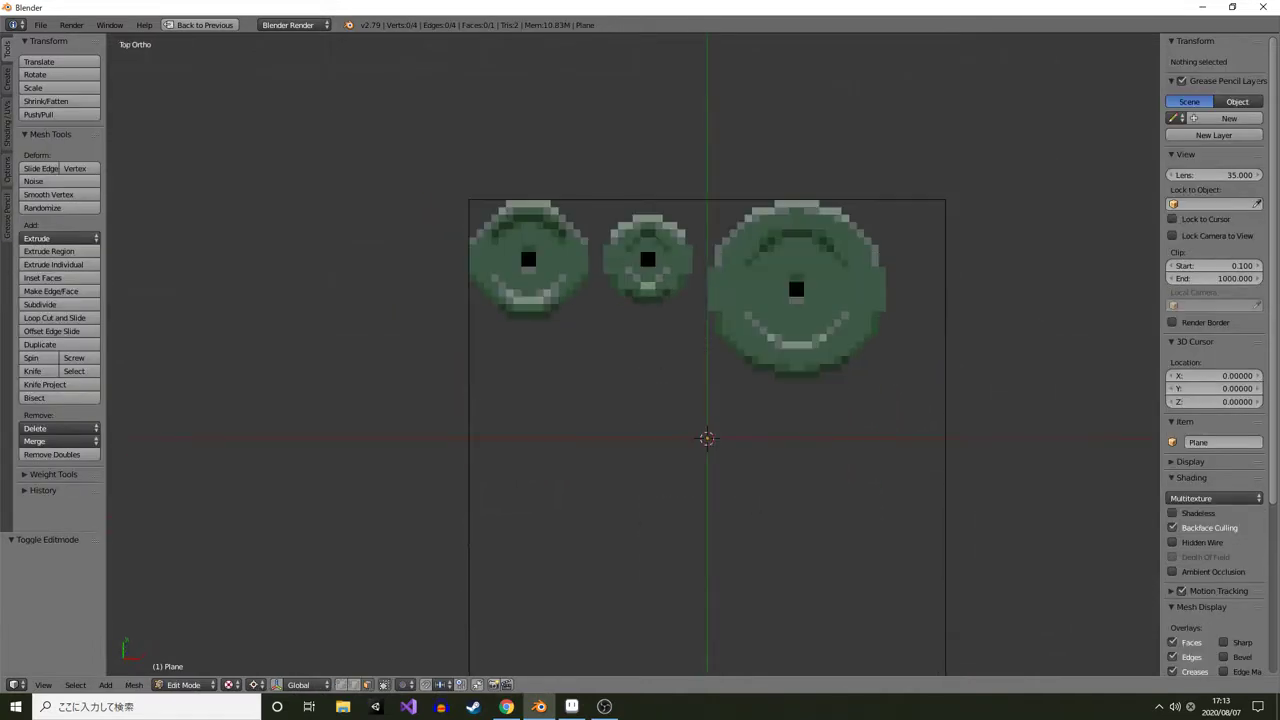
key(shift+a)
click(766, 486)
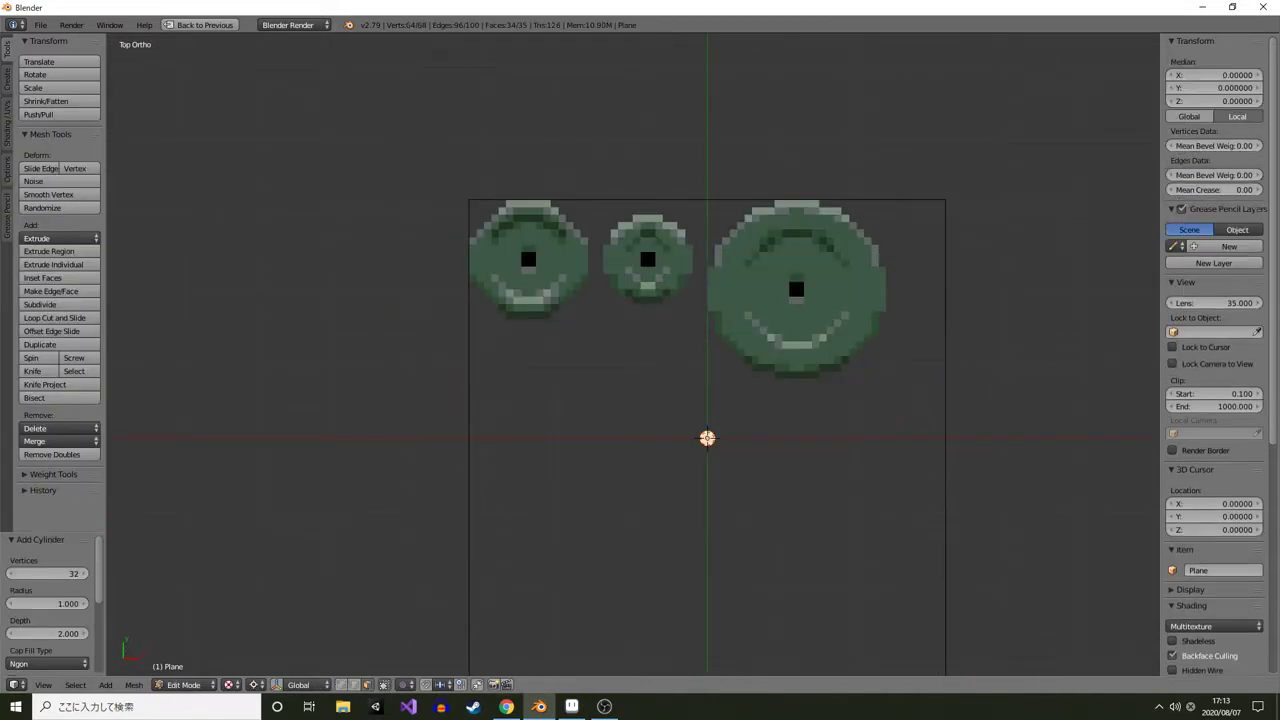
click(48, 574)
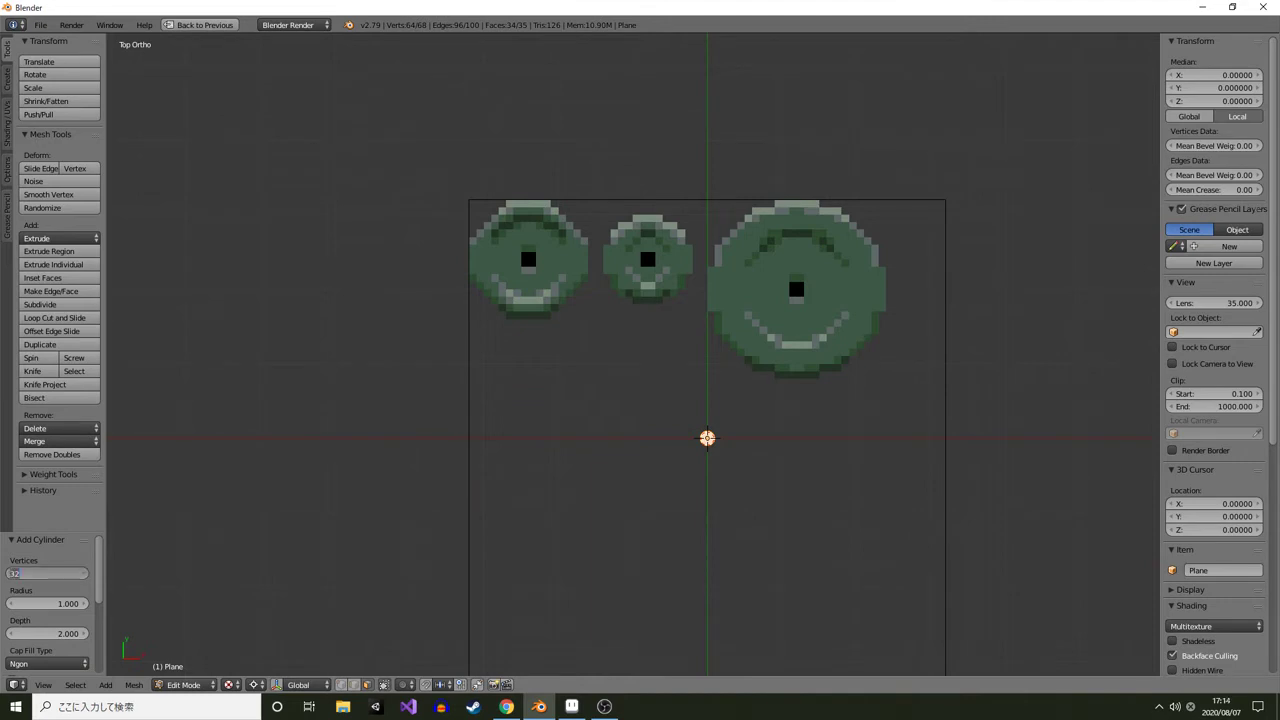
text(12)
key(Return)
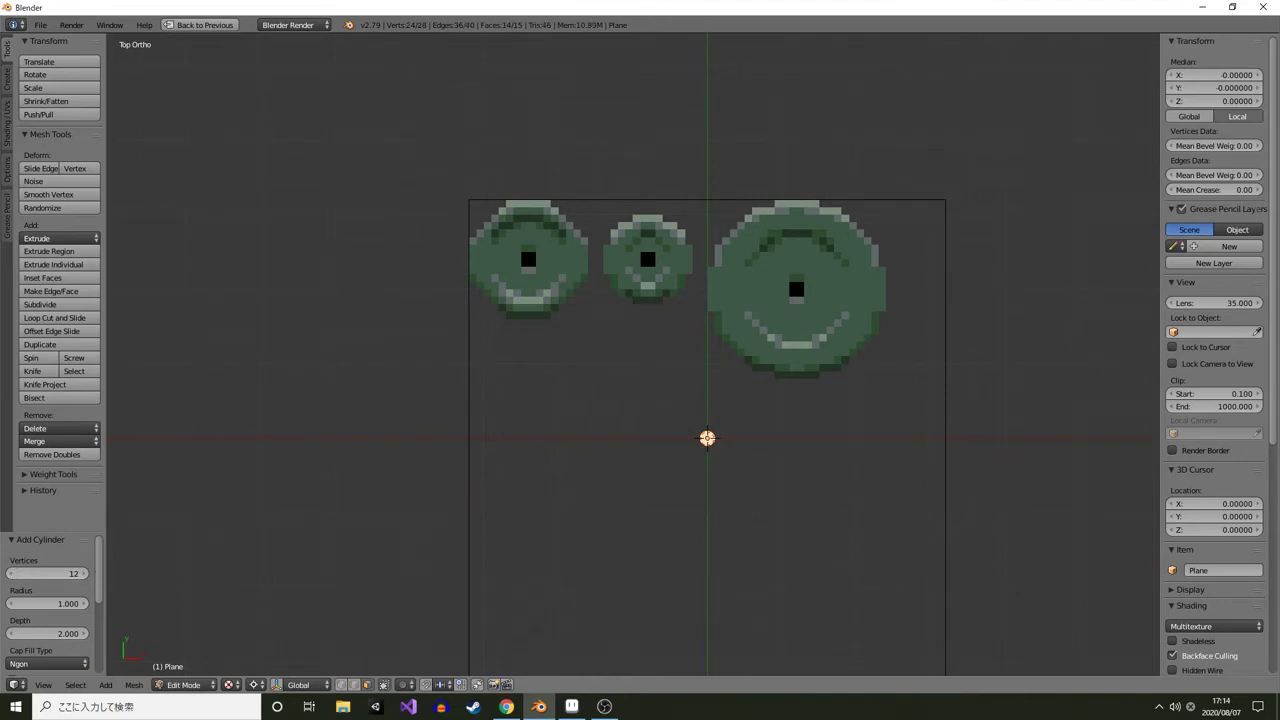
Try 16 vertices for the cylinder, then return it to 12
scroll(688, 420, up, 6)
scroll(689, 430, up, 4)
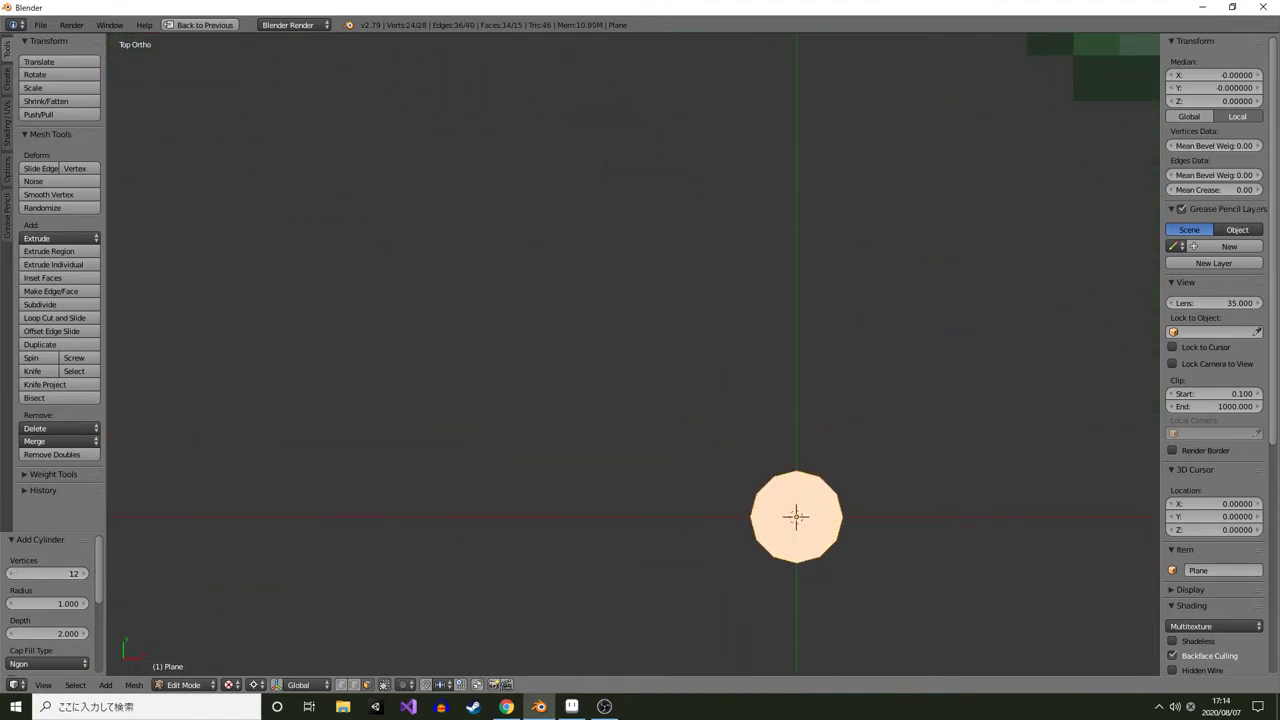
drag(796, 517, 703, 434)
scroll(703, 434, up, 3)
drag(754, 492, 677, 432)
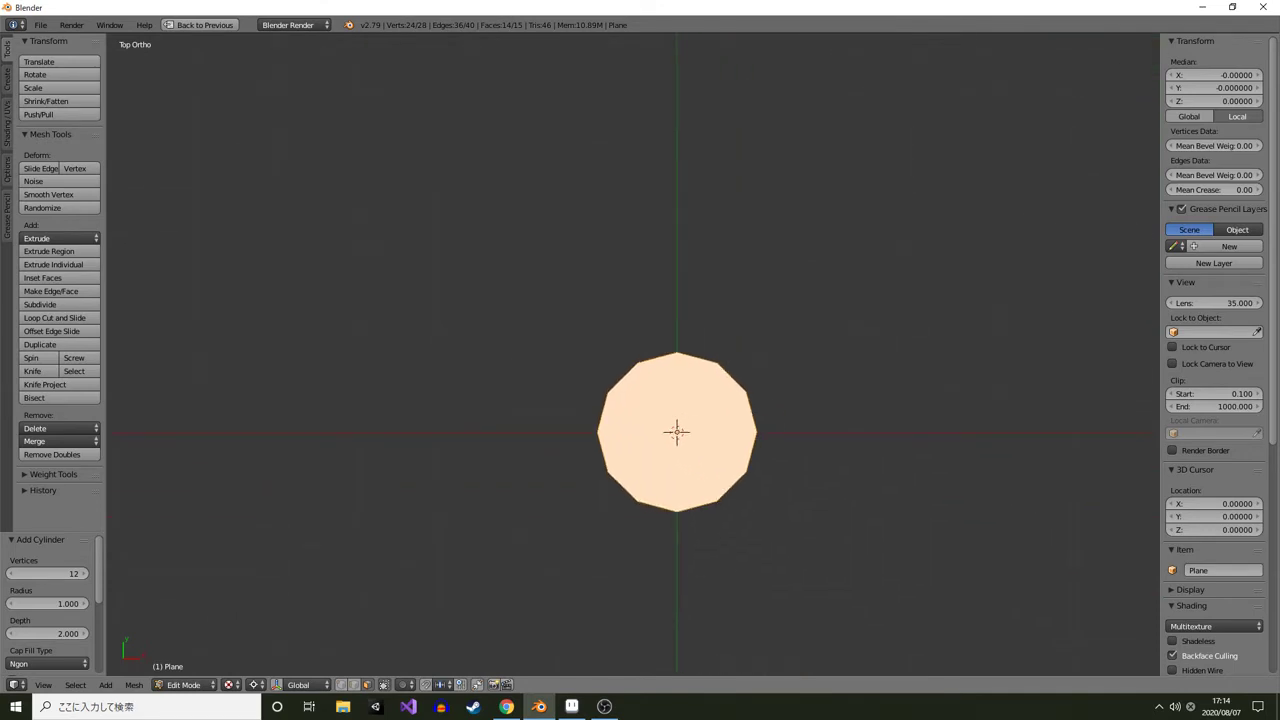
click(47, 574)
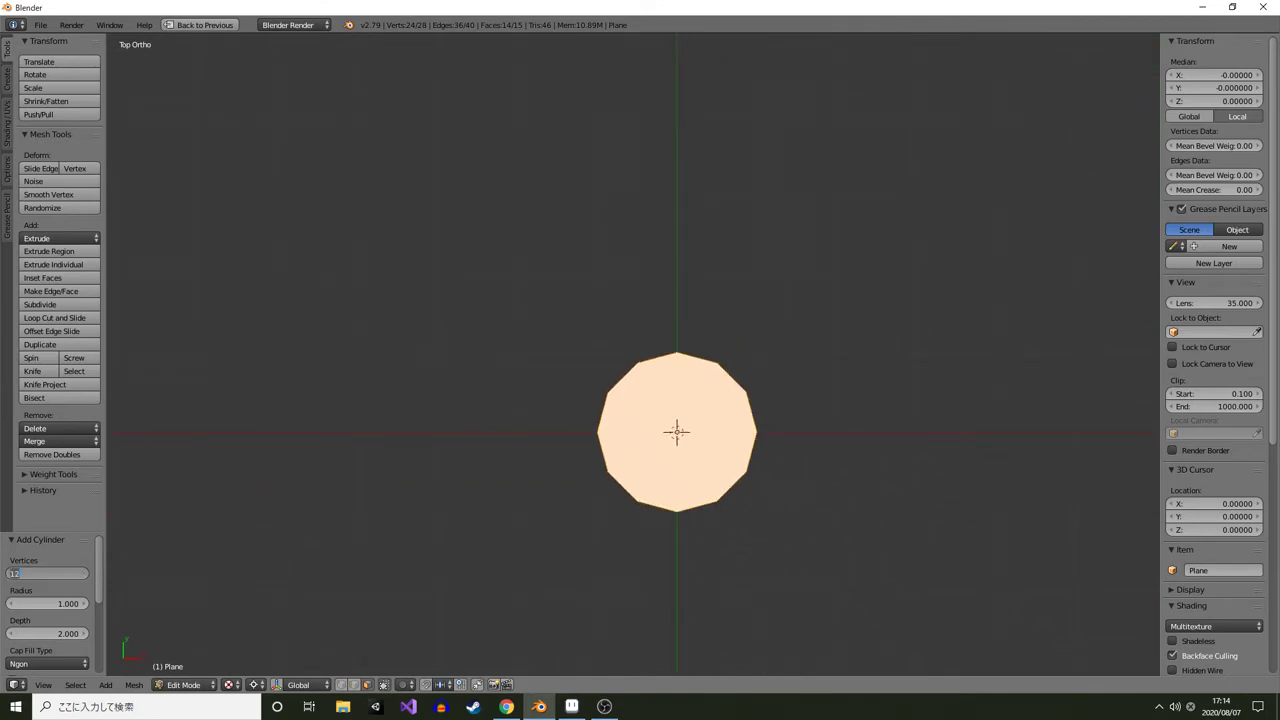
text(16)
key(Return)
click(47, 574)
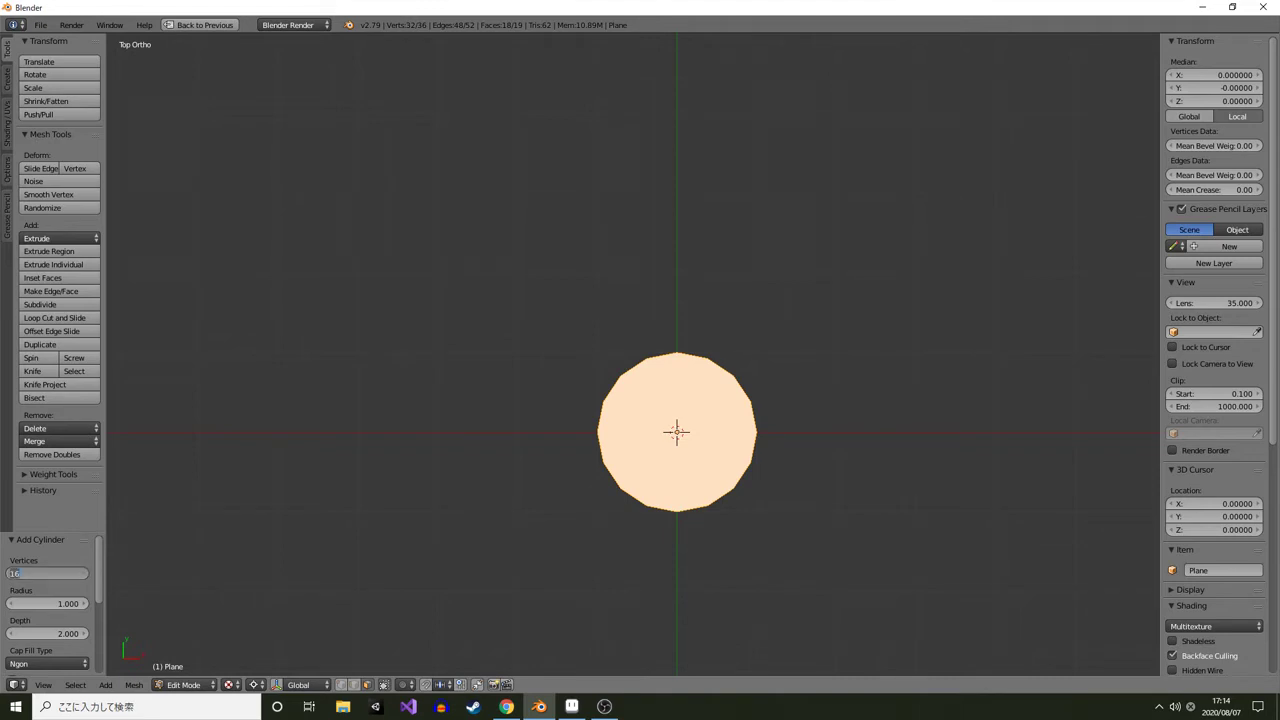
key(Return)
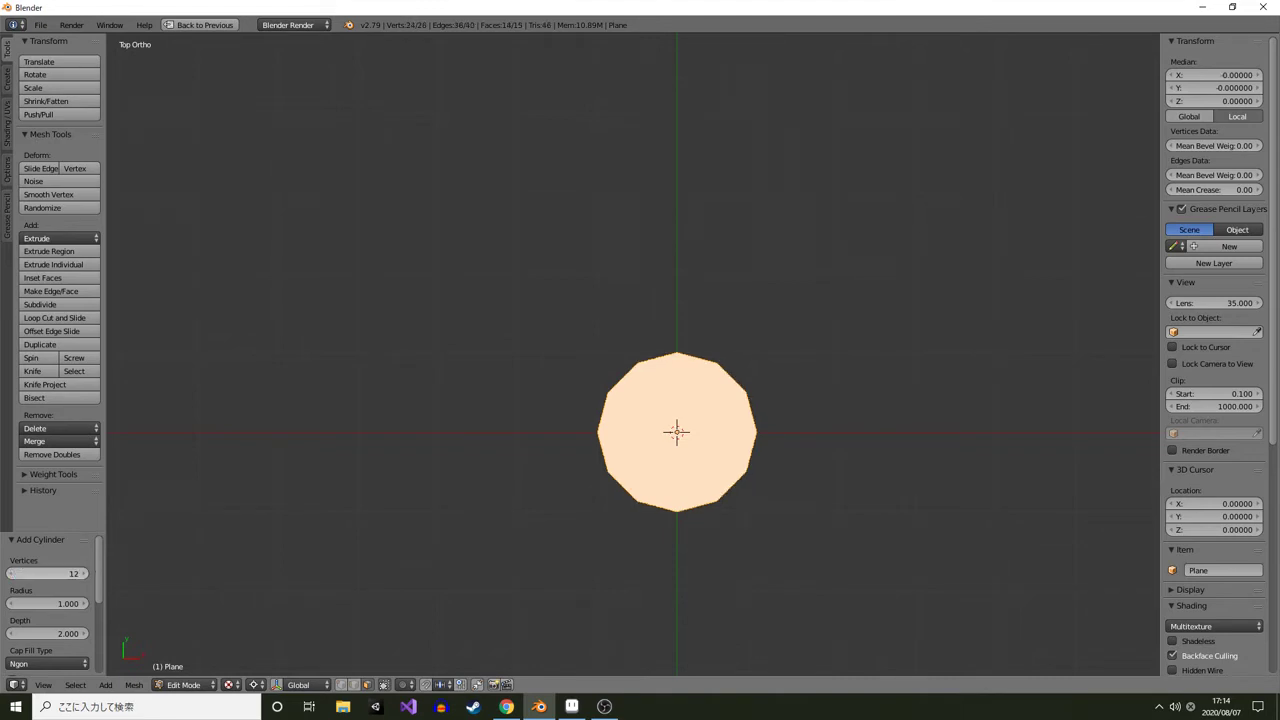
Set the cylinder's radius to 8
scroll(633, 355, down, 8)
drag(643, 372, 853, 576)
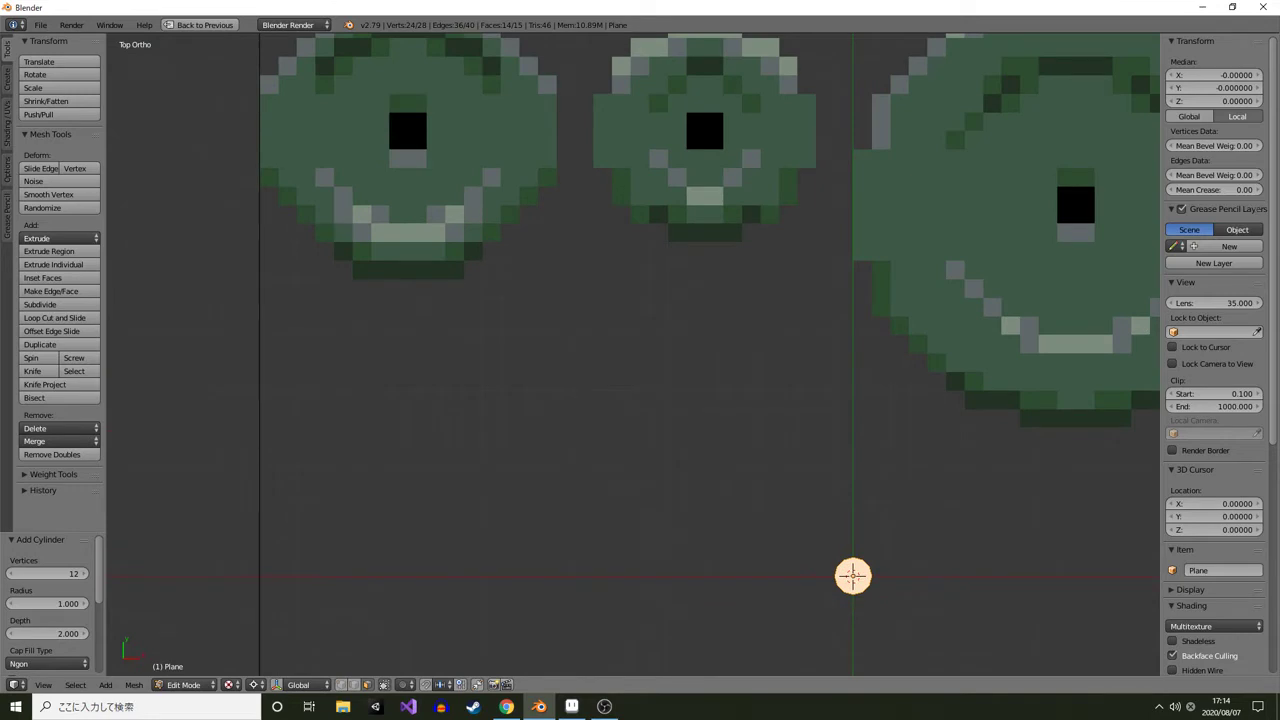
click(47, 604)
text(8)
key(Return)
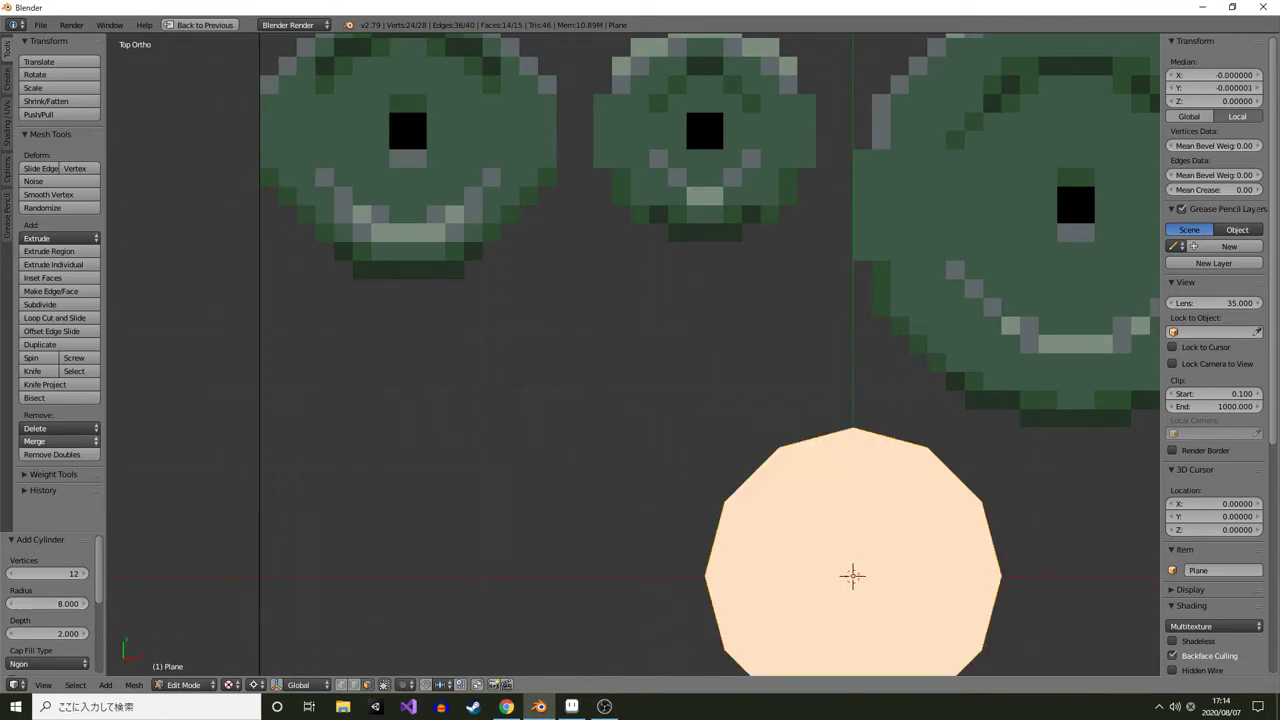
Move the cylinder over the first plate sprite, to X -24 and Y 24
scroll(633, 354, down, 2)
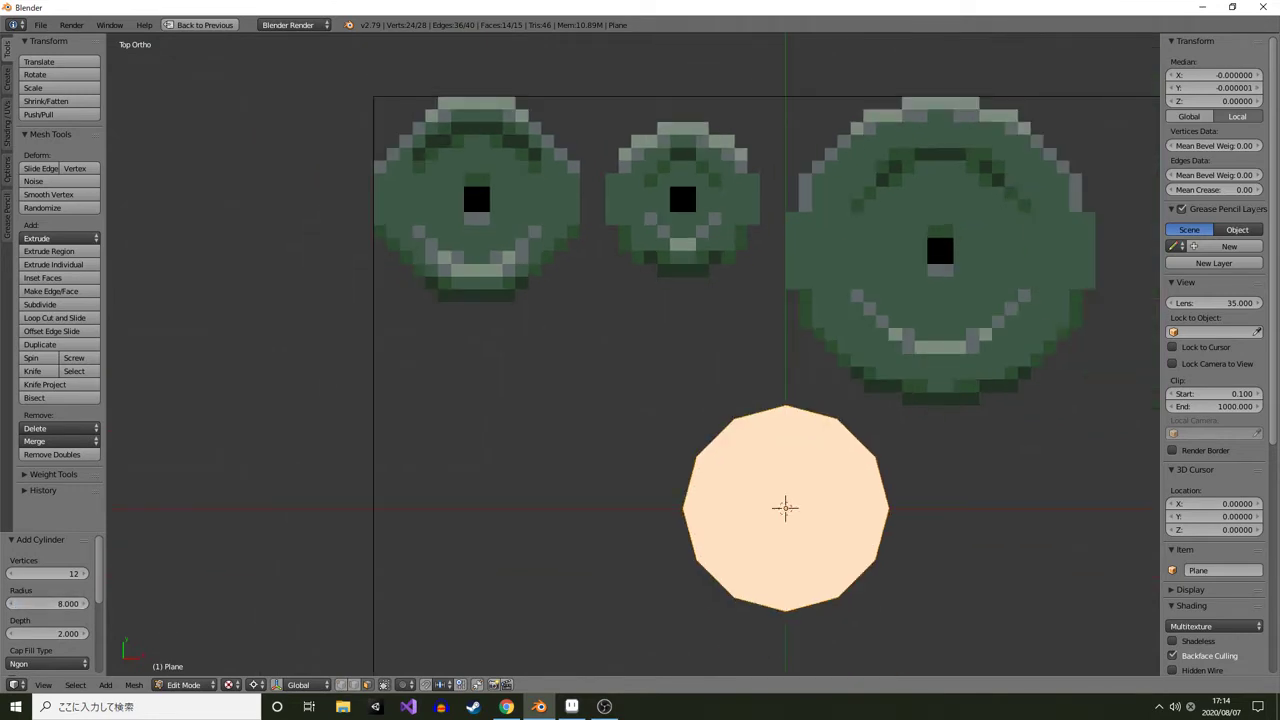
drag(633, 354, 662, 415)
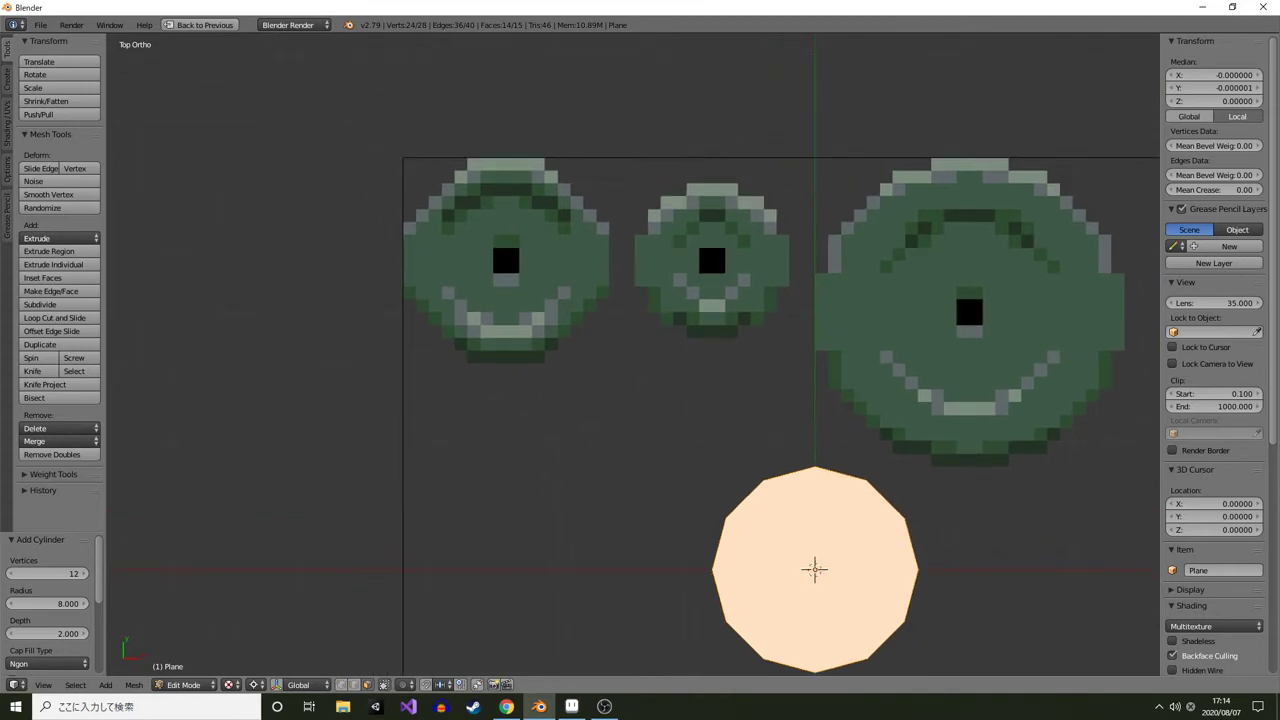
key(g)
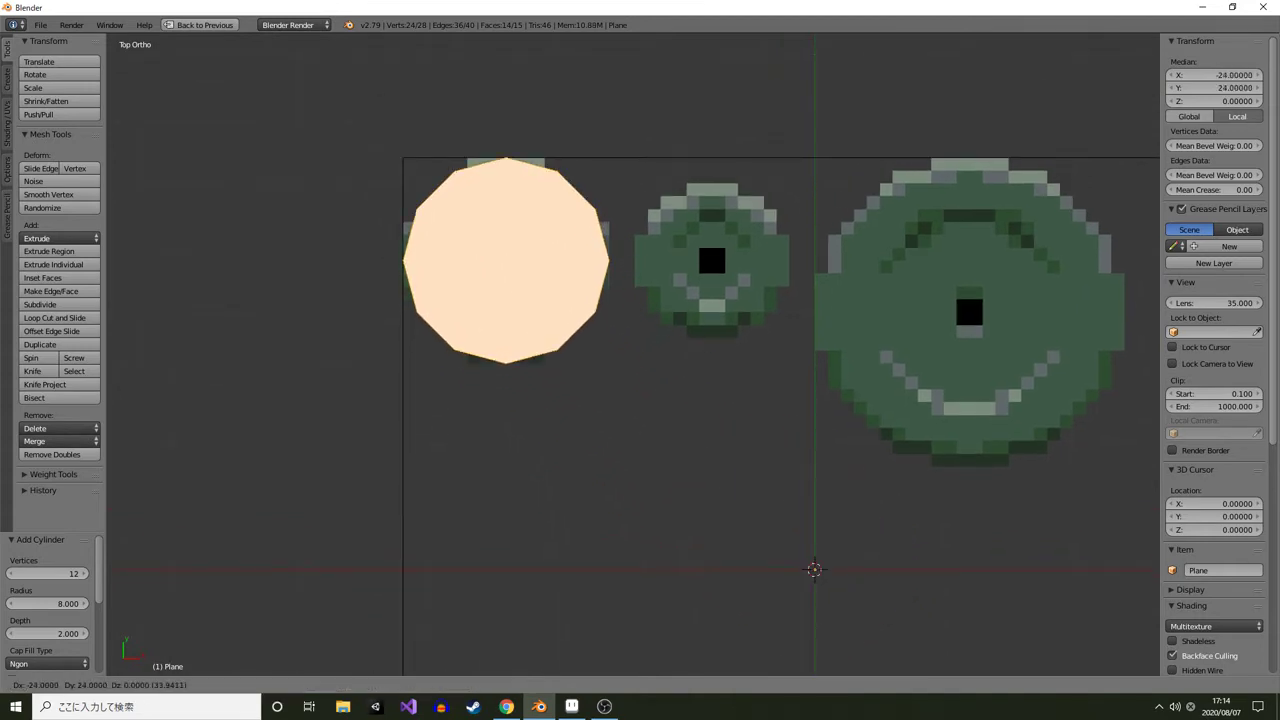
click(506, 260)
drag(506, 260, 500, 143)
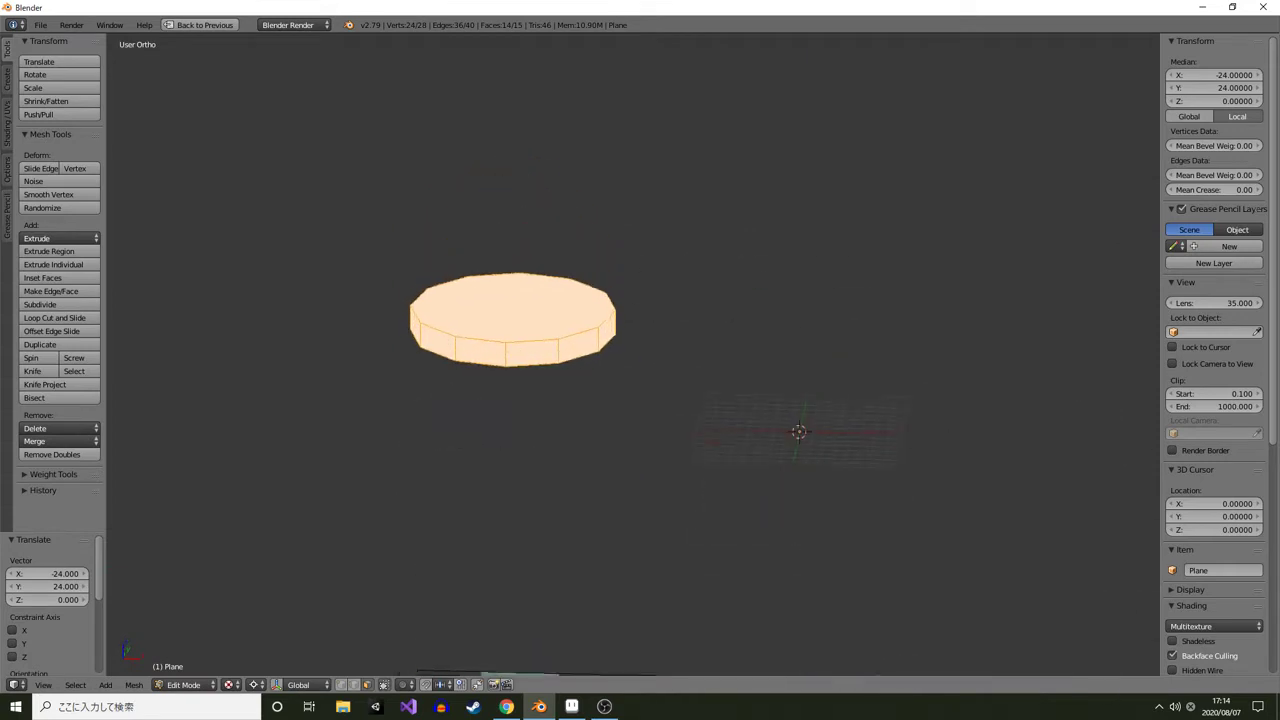
Inspect the cylinder's thickness from the front view, then return to top view
key(KP_1)
scroll(633, 354, down, 4)
scroll(633, 354, up, 3)
scroll(633, 354, down, 2)
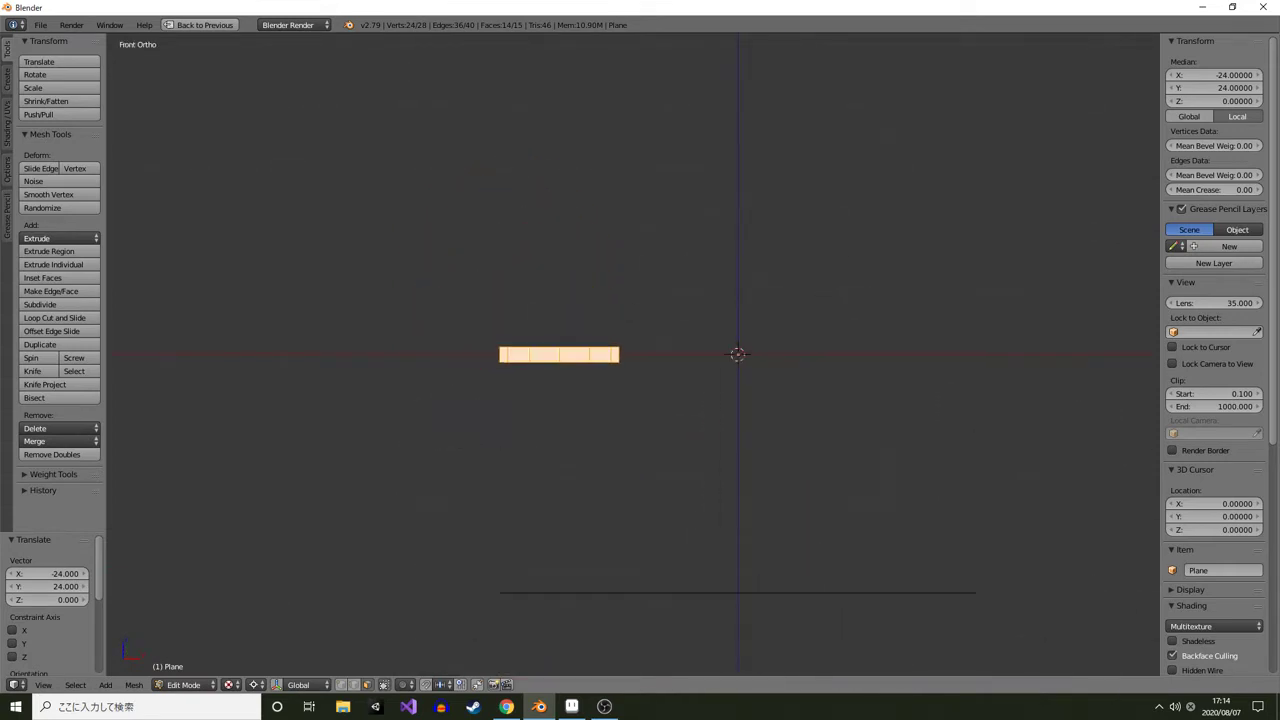
key(KP_7)
scroll(633, 354, up, 3)
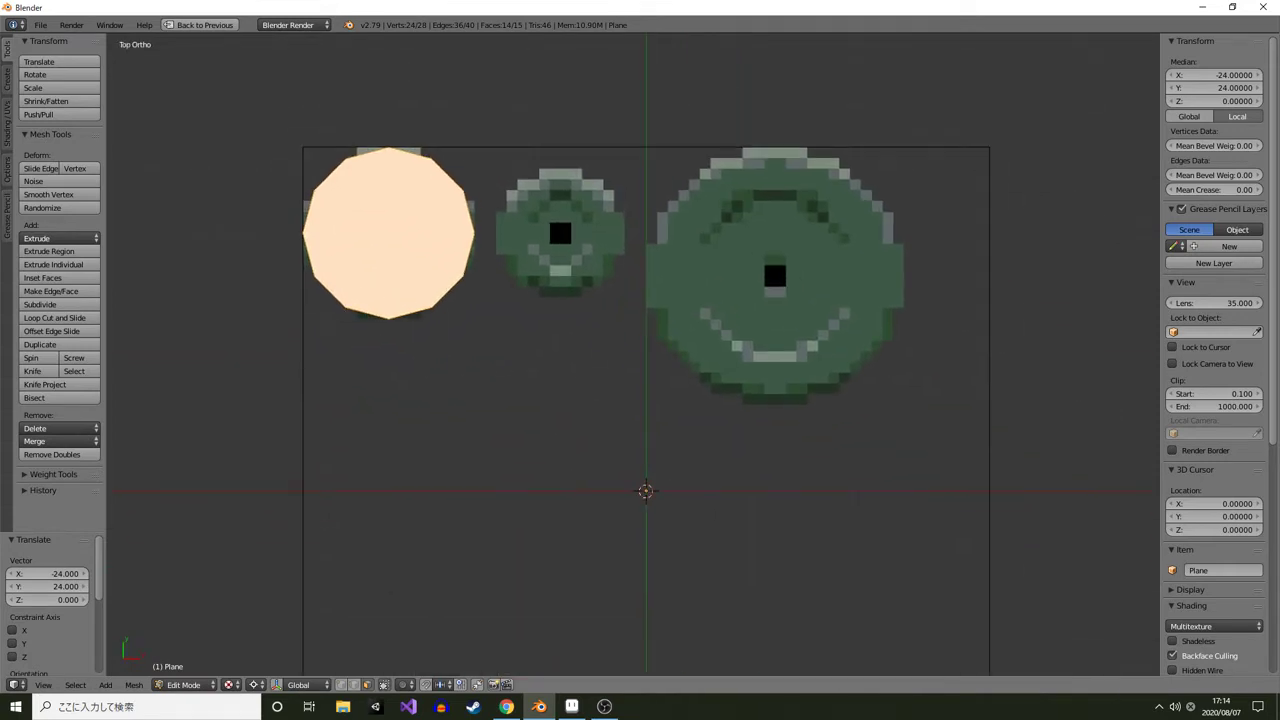
Check the middle plate's size in the sprite editor, then add another cylinder and set its vertices to 10
key(alt+Tab)
drag(791, 263, 872, 505)
key(alt+Tab)
key(shift+a)
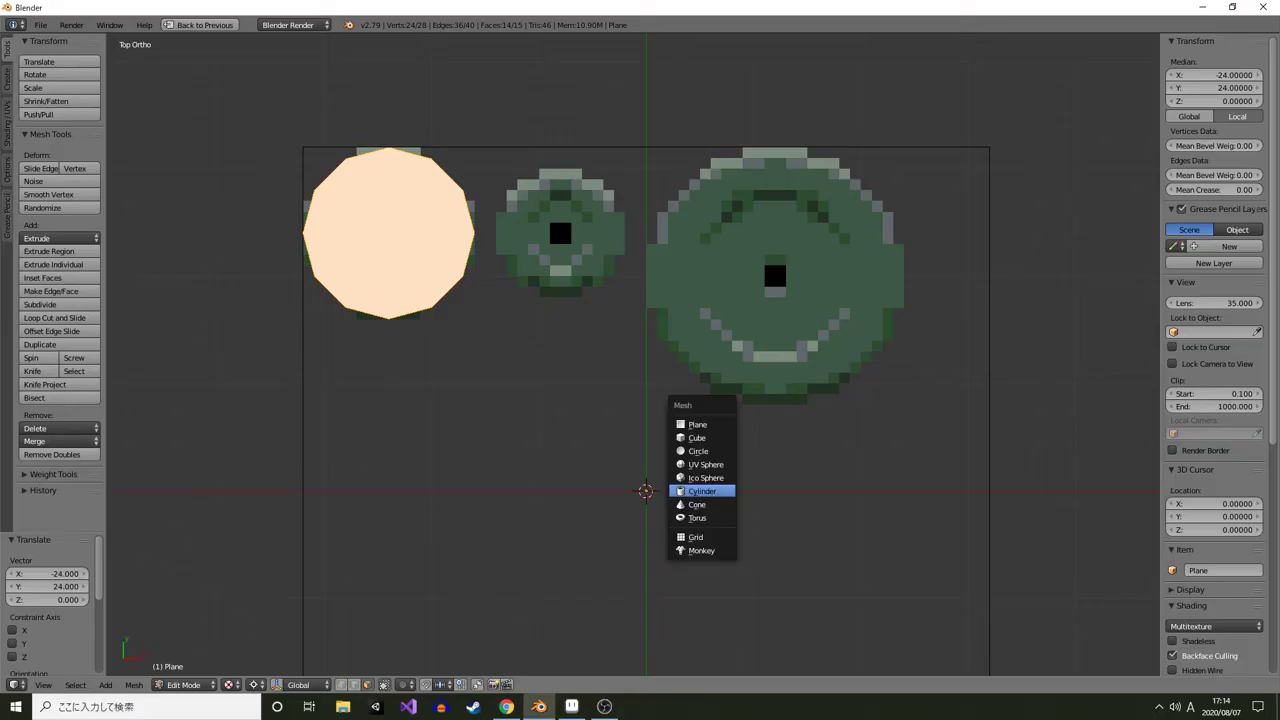
click(683, 489)
click(12, 574)
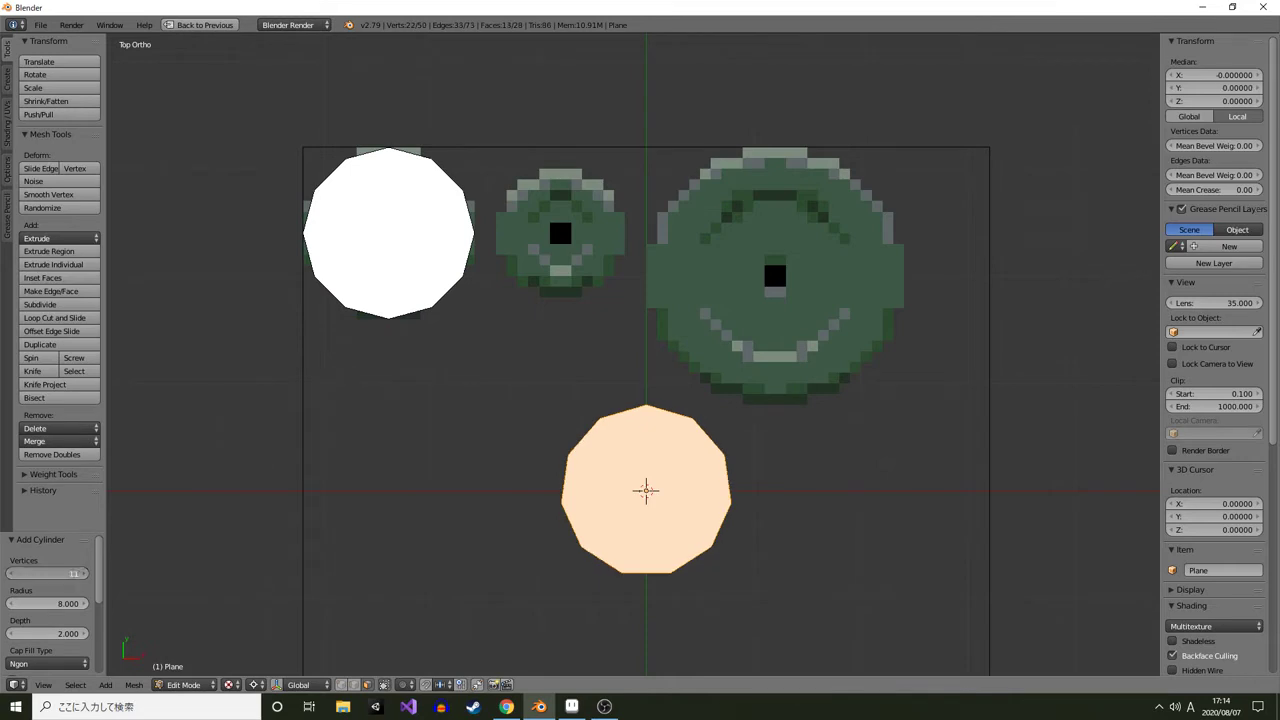
click(12, 574)
click(12, 574)
click(12, 574)
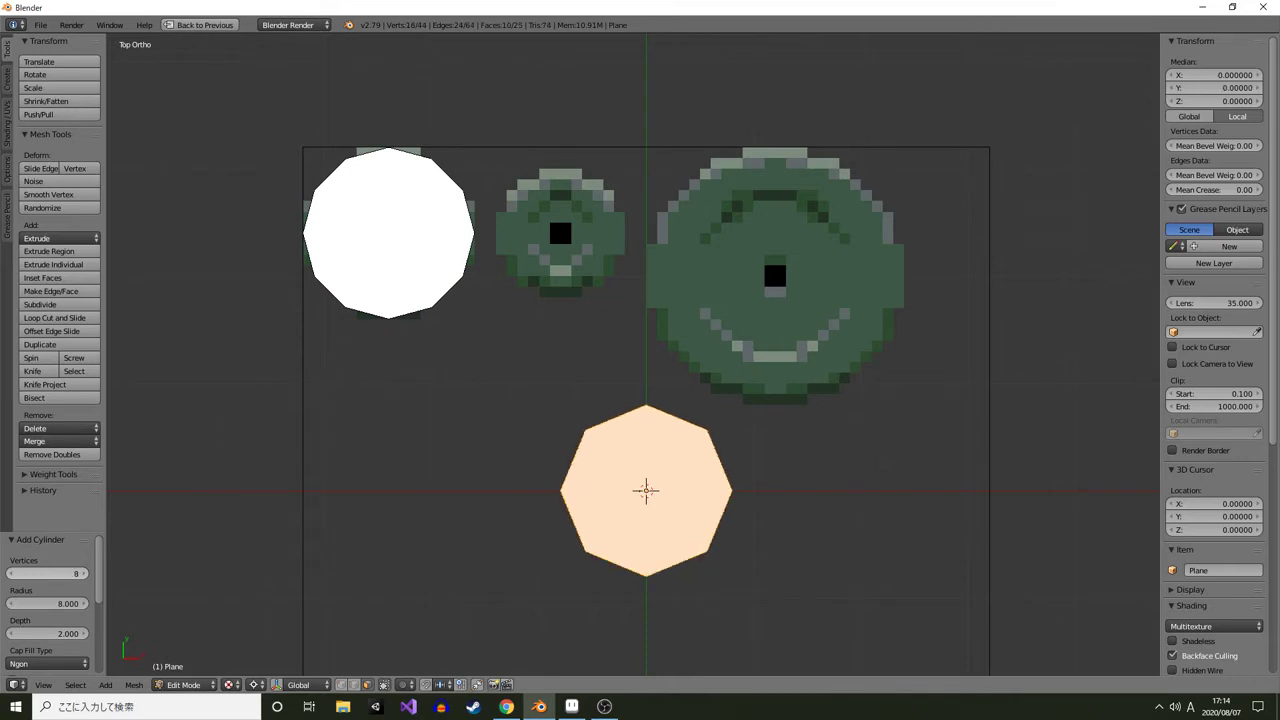
click(83, 574)
click(83, 574)
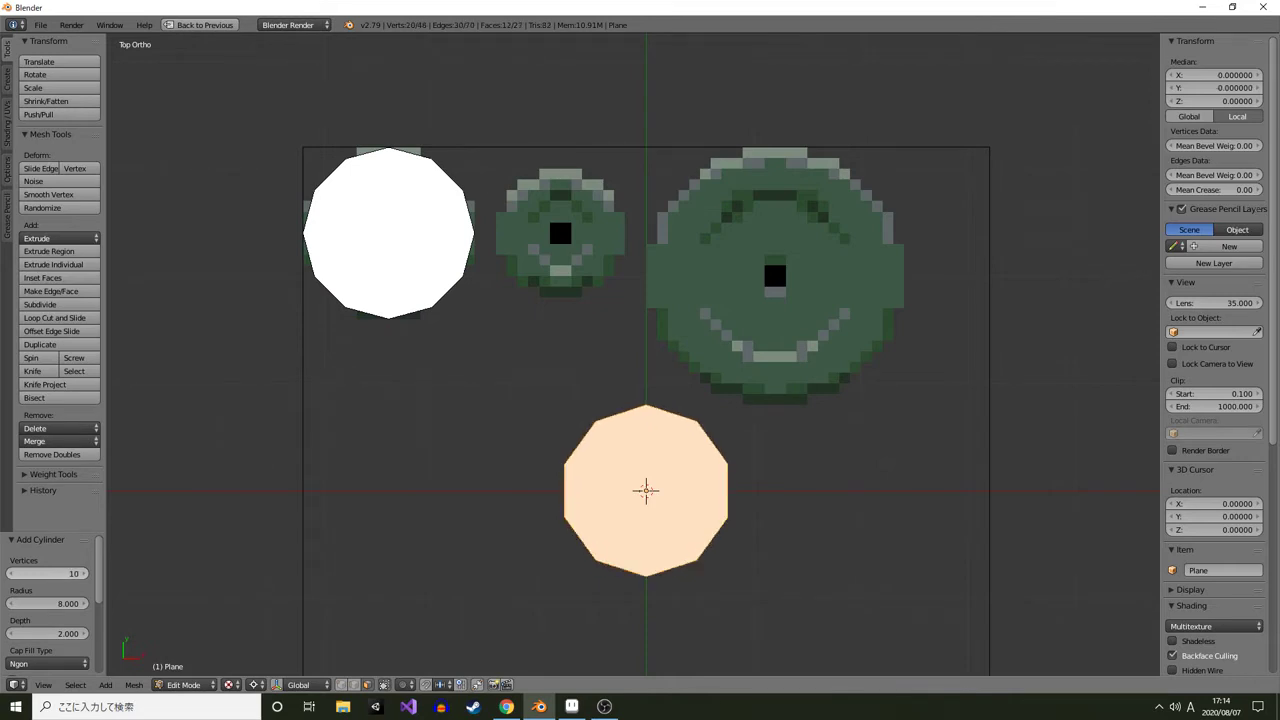
Set the new cylinder's vertex count to 12
click(83, 574)
click(83, 574)
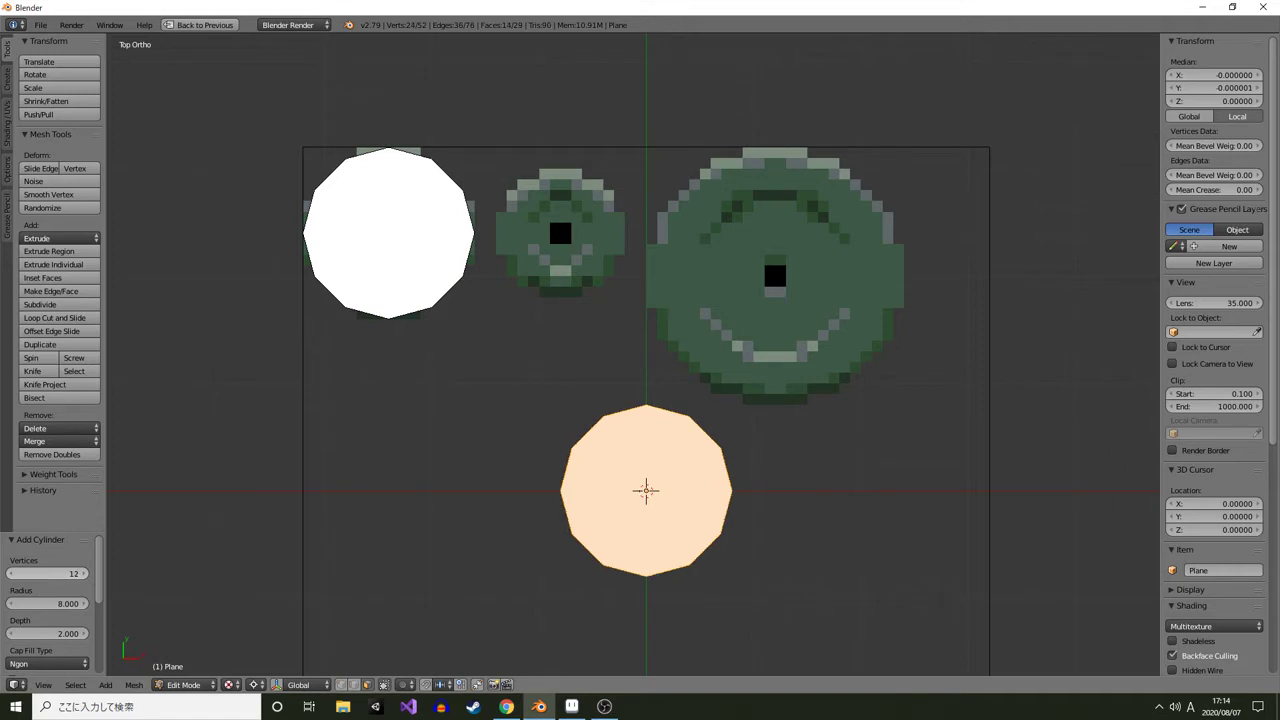
click(12, 574)
click(12, 574)
click(12, 574)
click(12, 574)
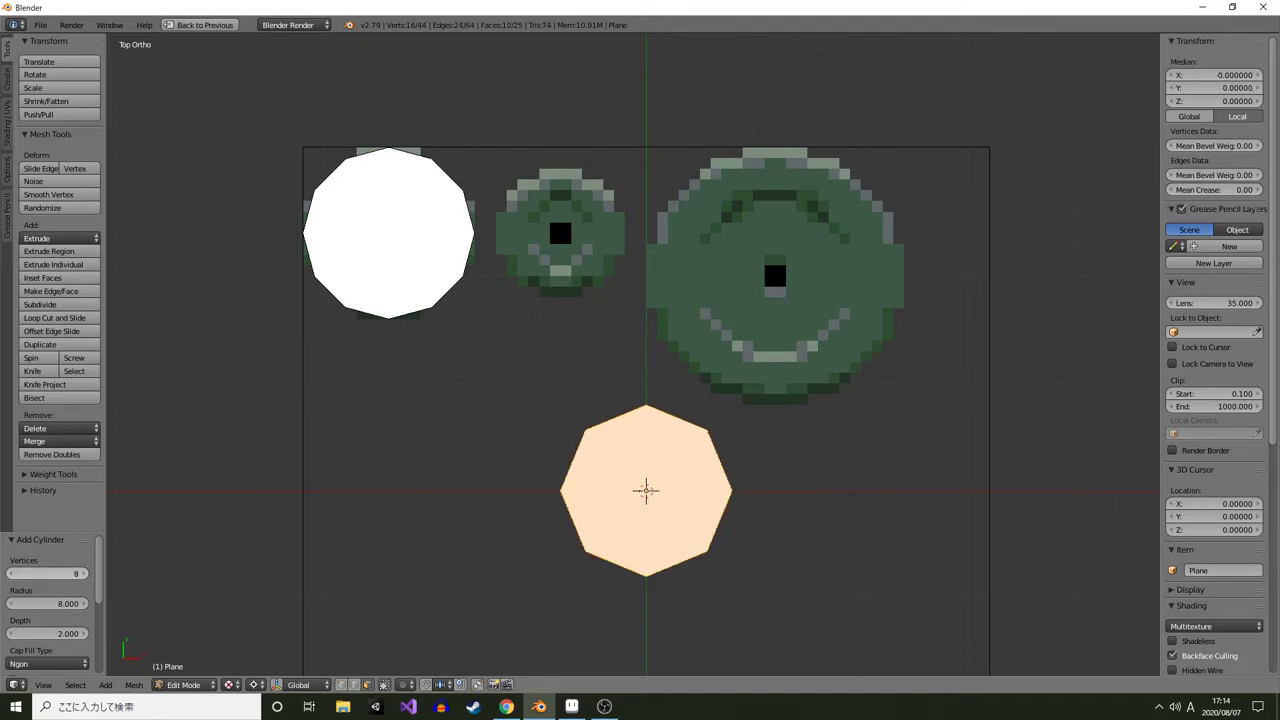
click(83, 574)
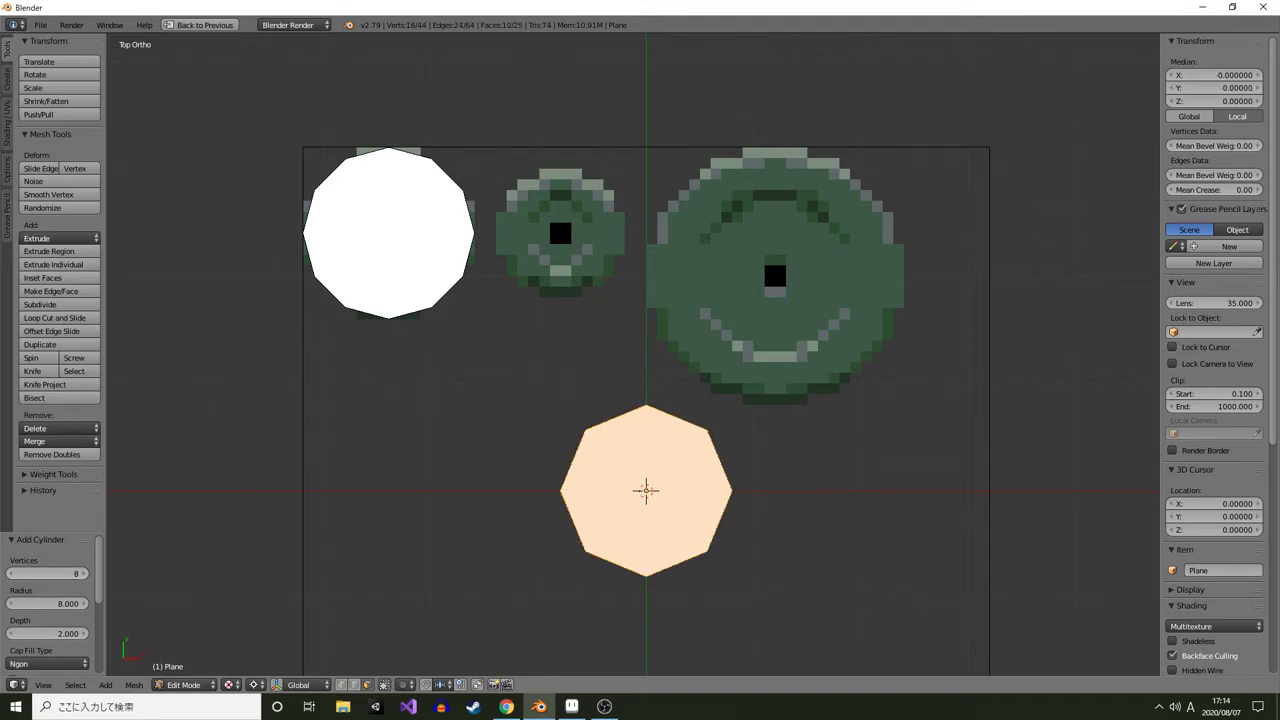
click(83, 574)
click(83, 574)
click(83, 574)
click(83, 574)
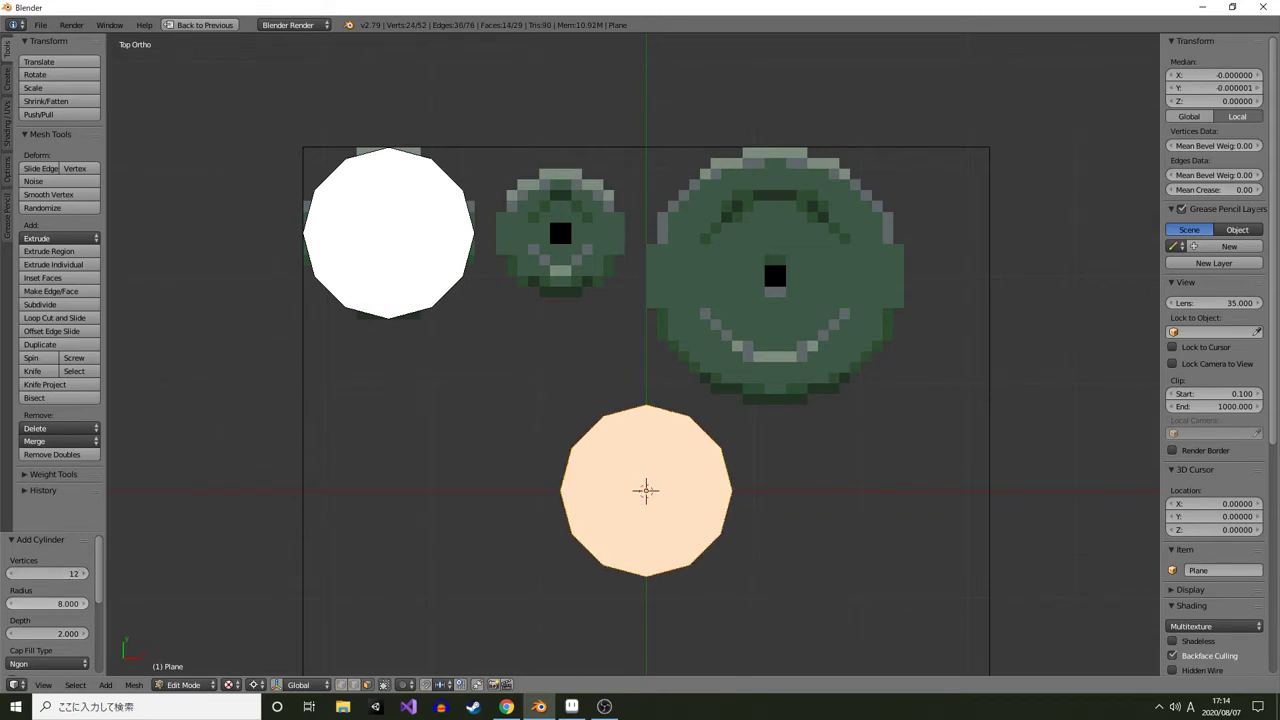
Compare with the middle plate sprite in the sprite editor, then set the cylinder's radius to 6
click(572, 706)
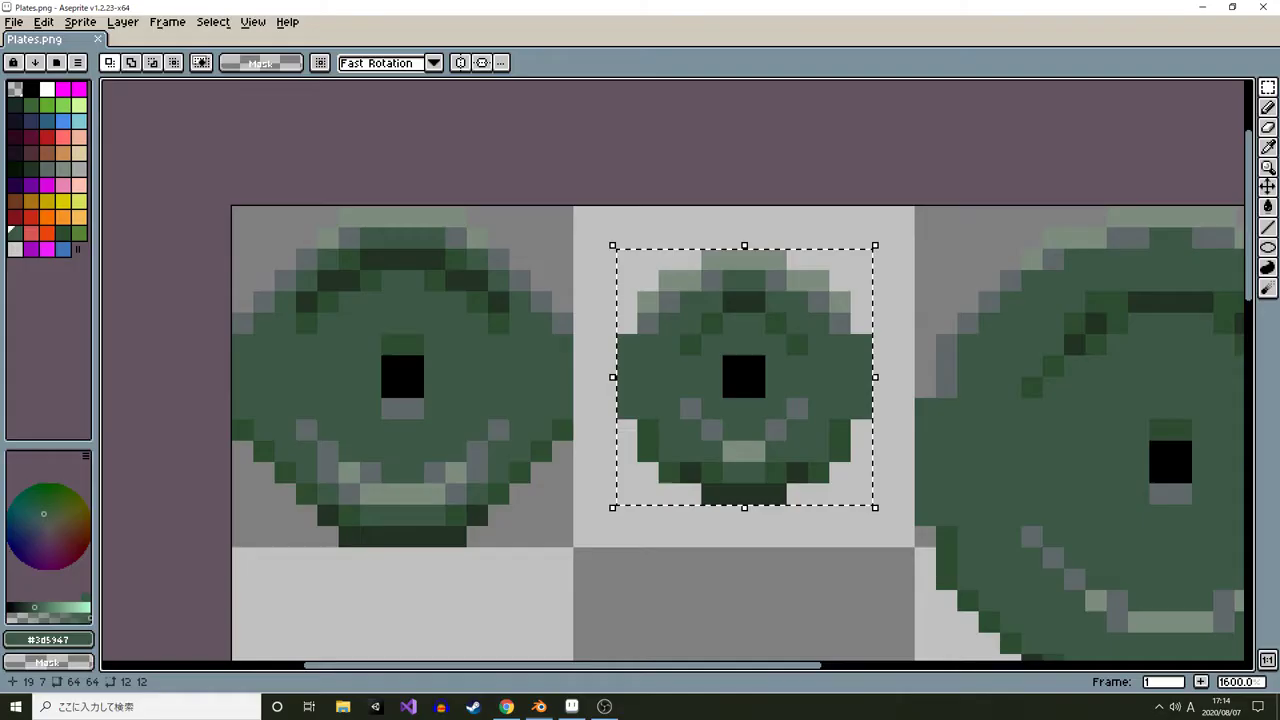
key(alt+Tab)
click(47, 604)
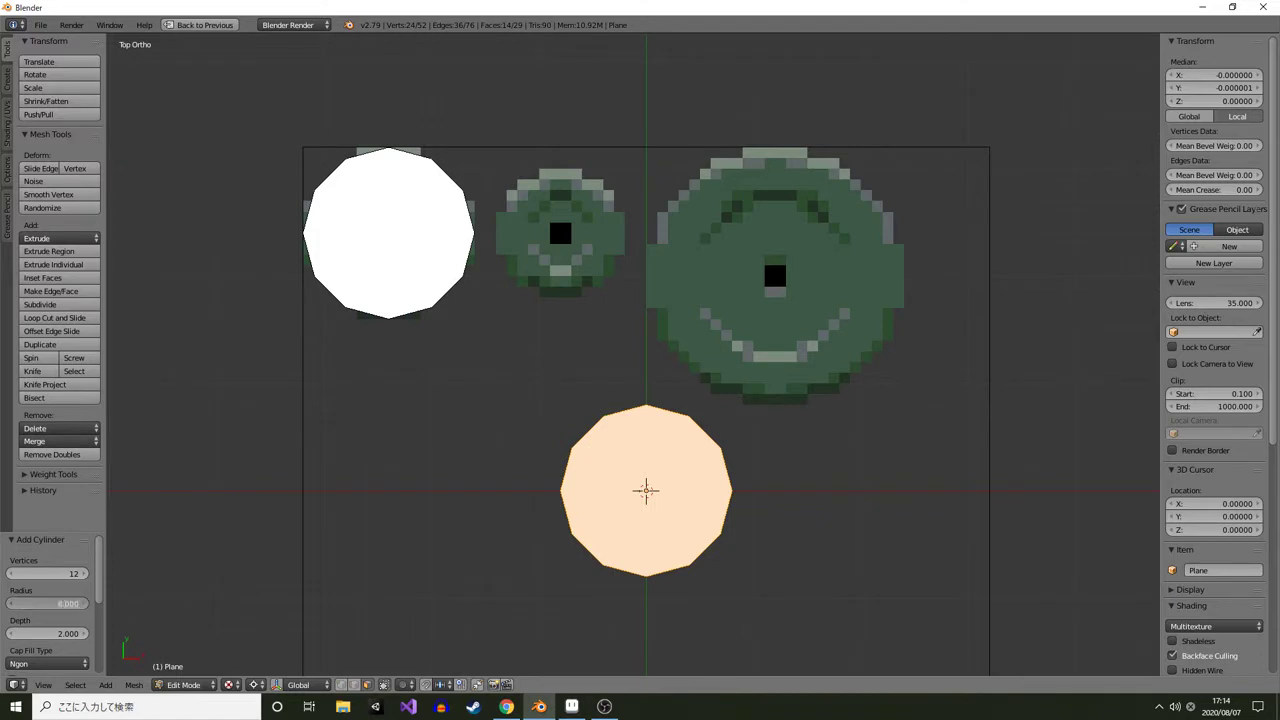
text(6)
key(Return)
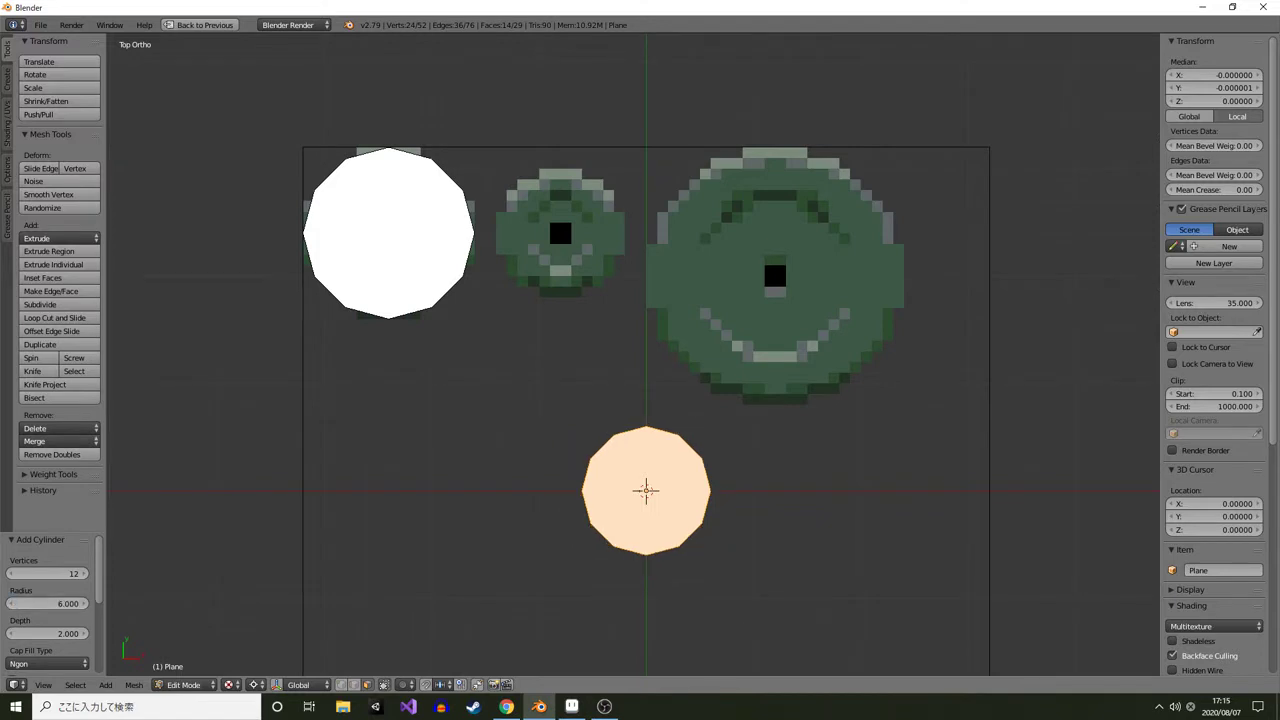
Move the cylinder over the middle plate sprite, to X -8 and Y 24
key(g)
click(561, 233)
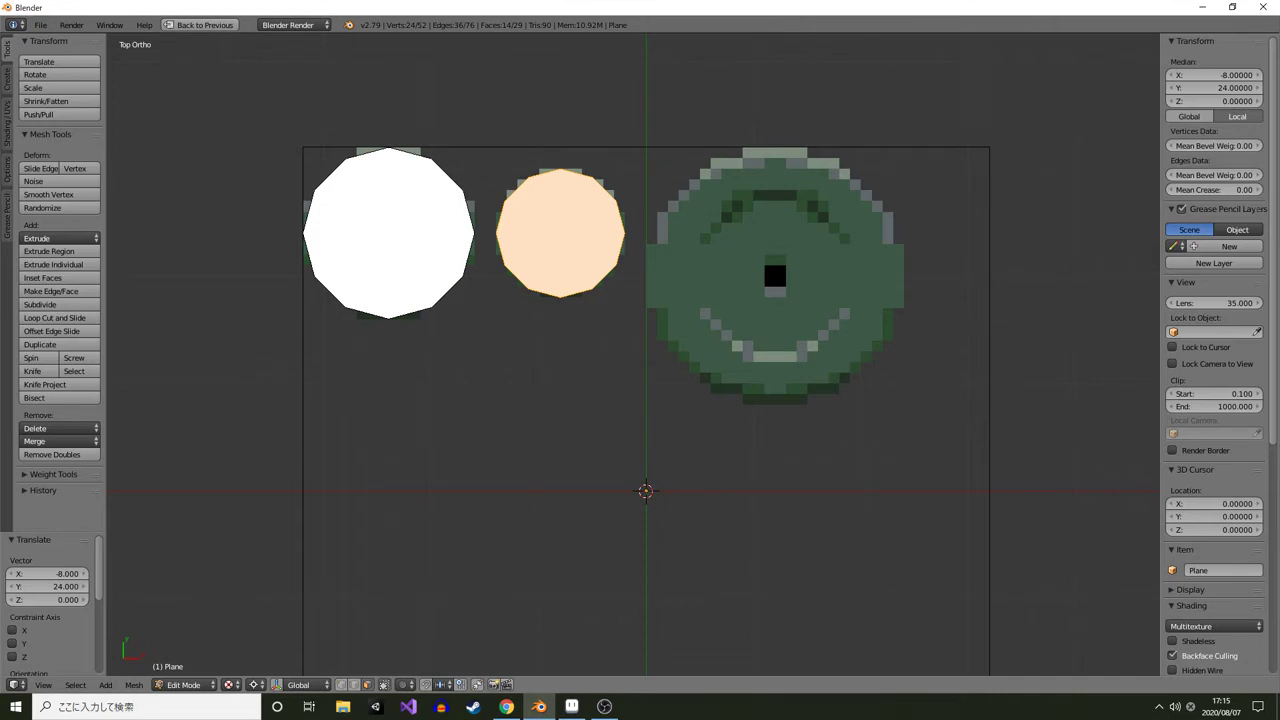
drag(561, 233, 542, 266)
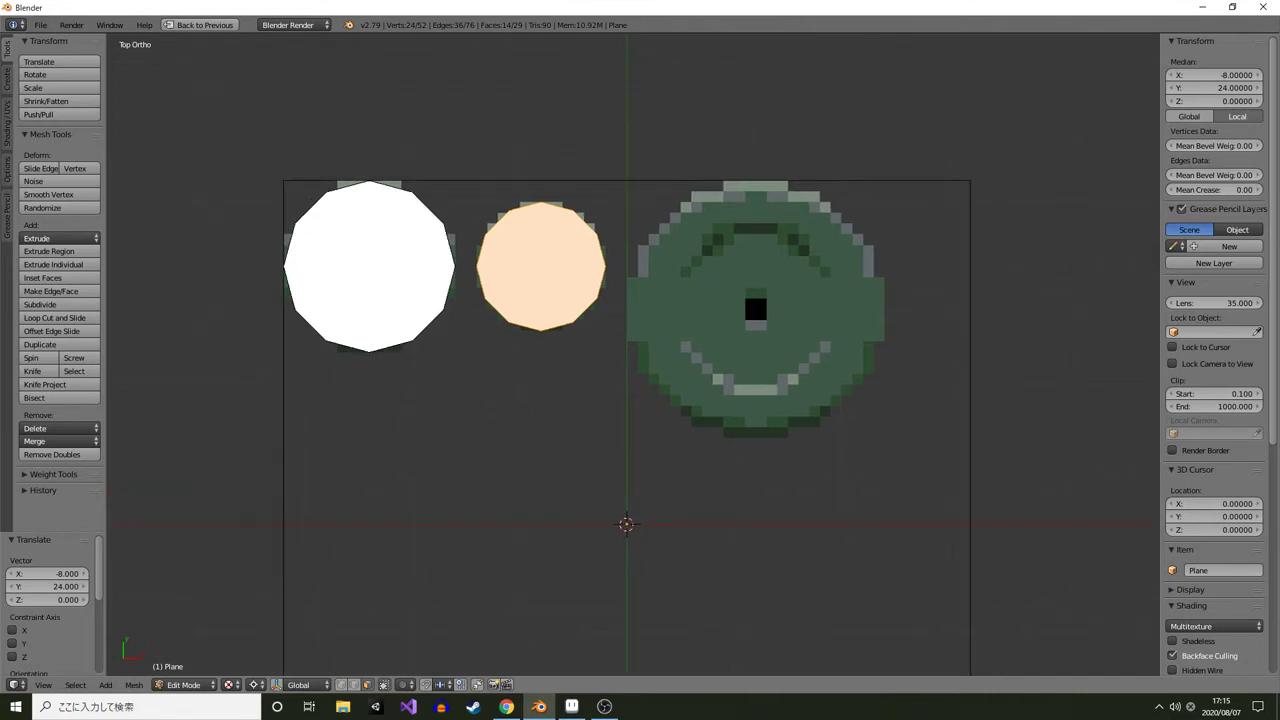
Check the large plate's size by selecting it in the sprite editor
key(alt+Tab)
drag(975, 298, 551, 263)
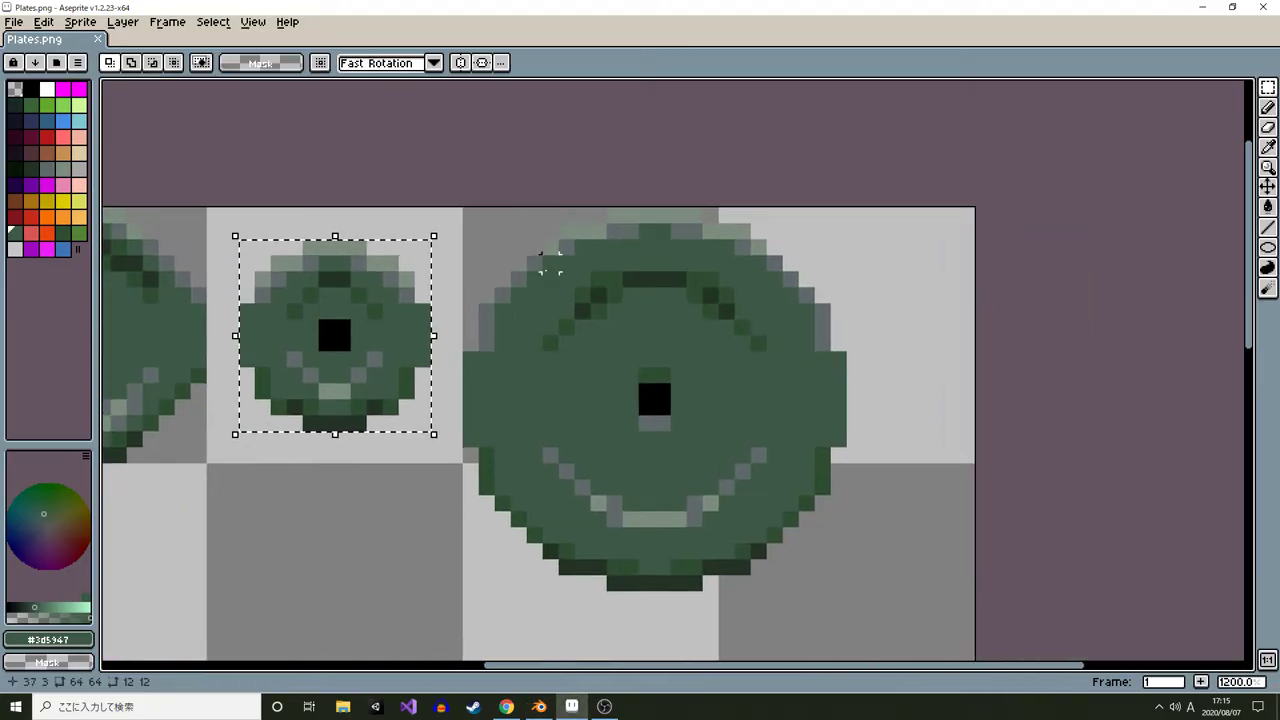
drag(470, 213, 838, 582)
key(alt+Tab)
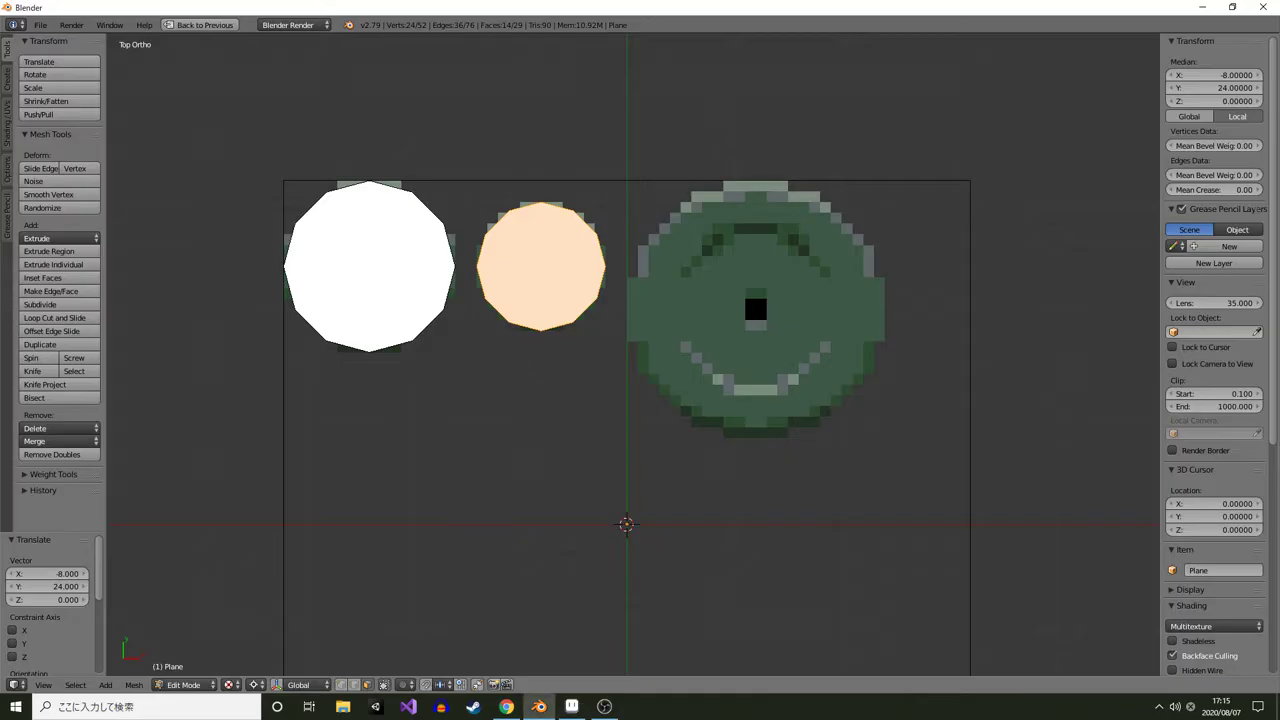
Add another cylinder with 16 vertices and a radius of 12
key(shift+a)
click(690, 514)
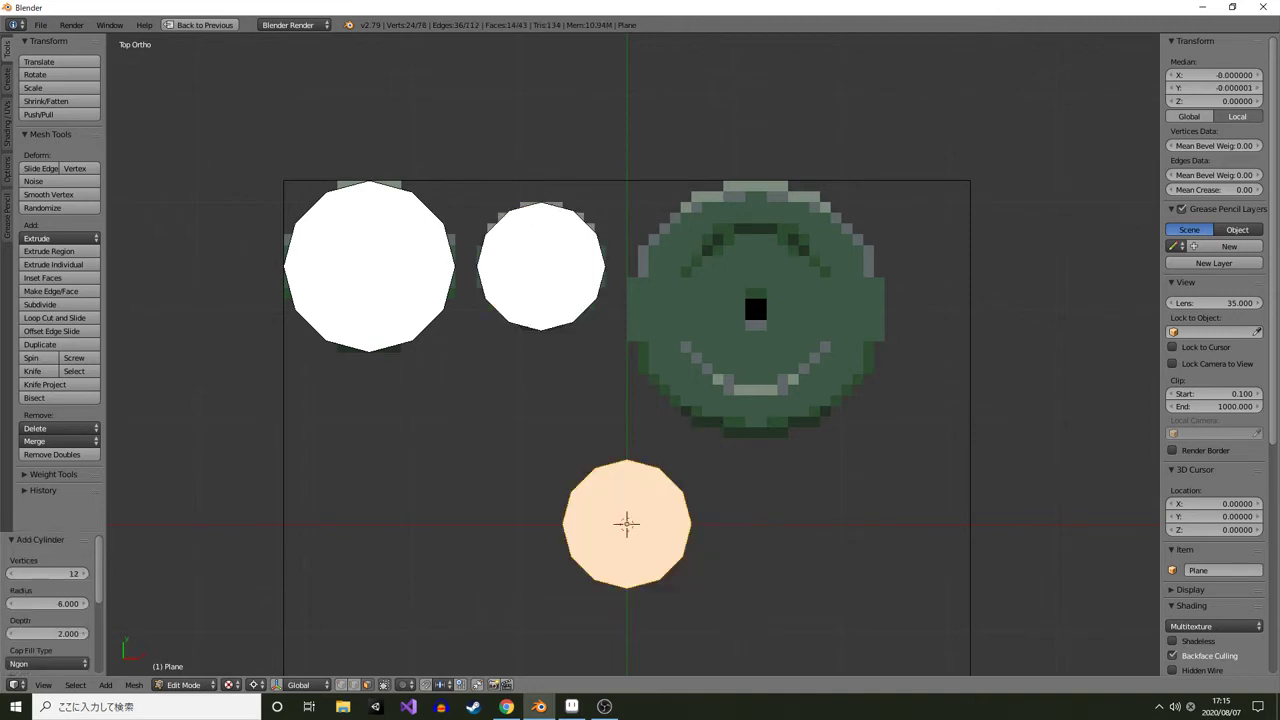
click(84, 574)
click(84, 574)
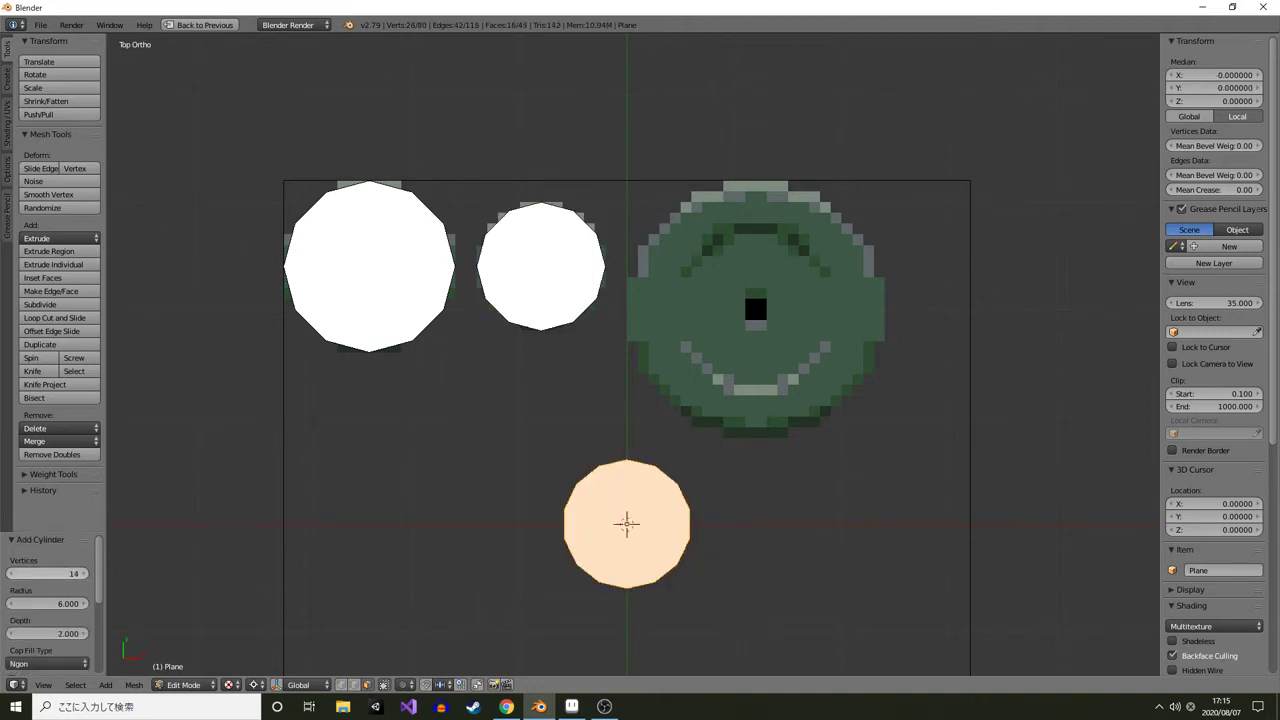
click(84, 574)
click(84, 574)
click(48, 604)
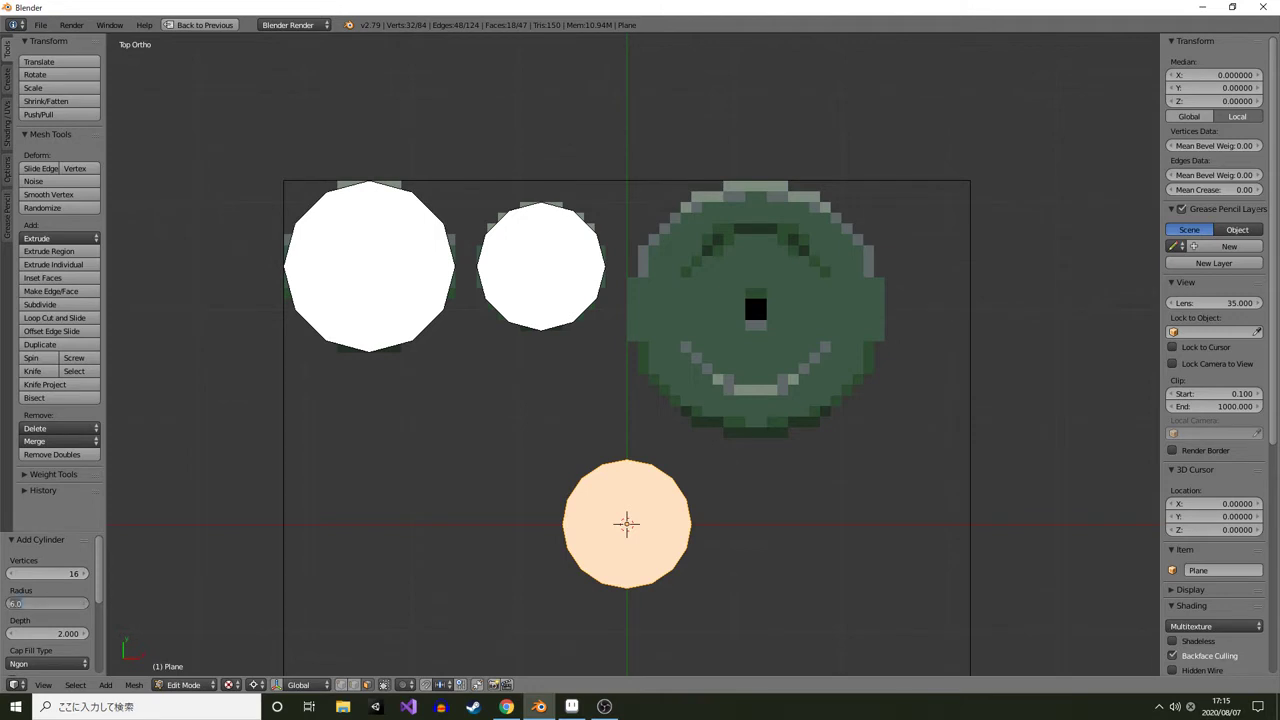
text(12)
key(Return)
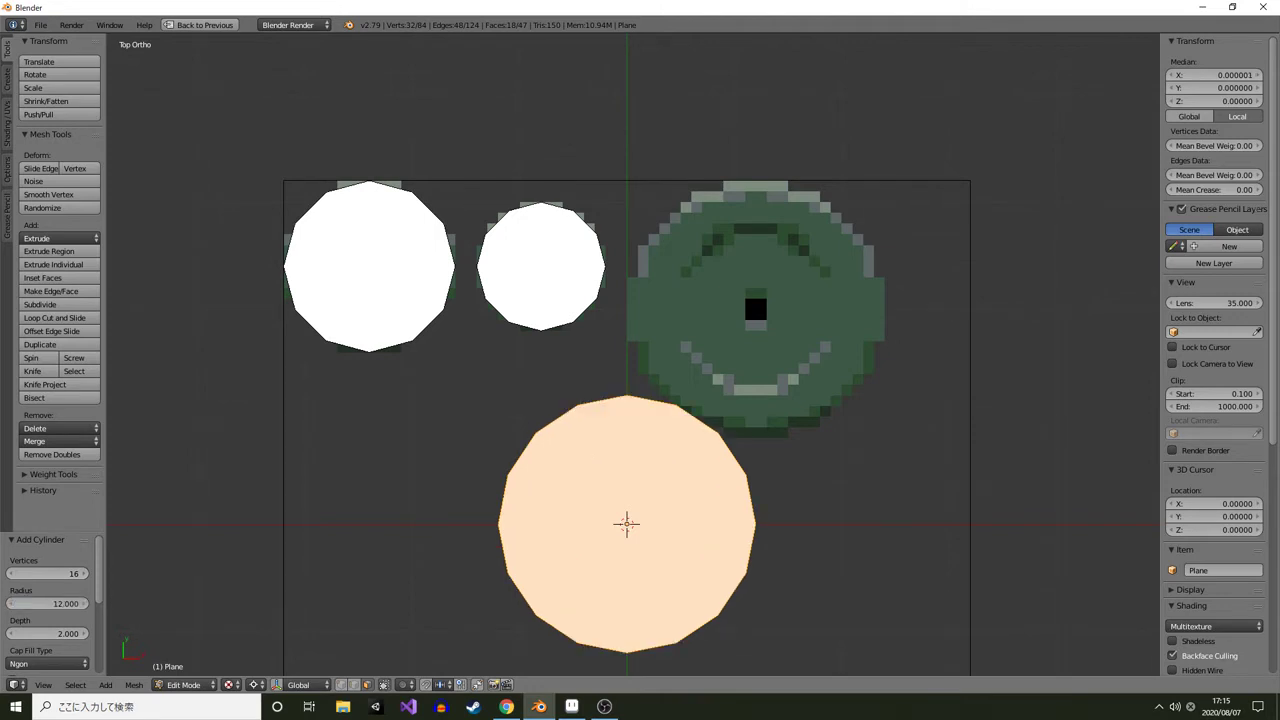
Move the cylinder over the large plate sprite, to X 12 and Y 20
key(g)
click(607, 303)
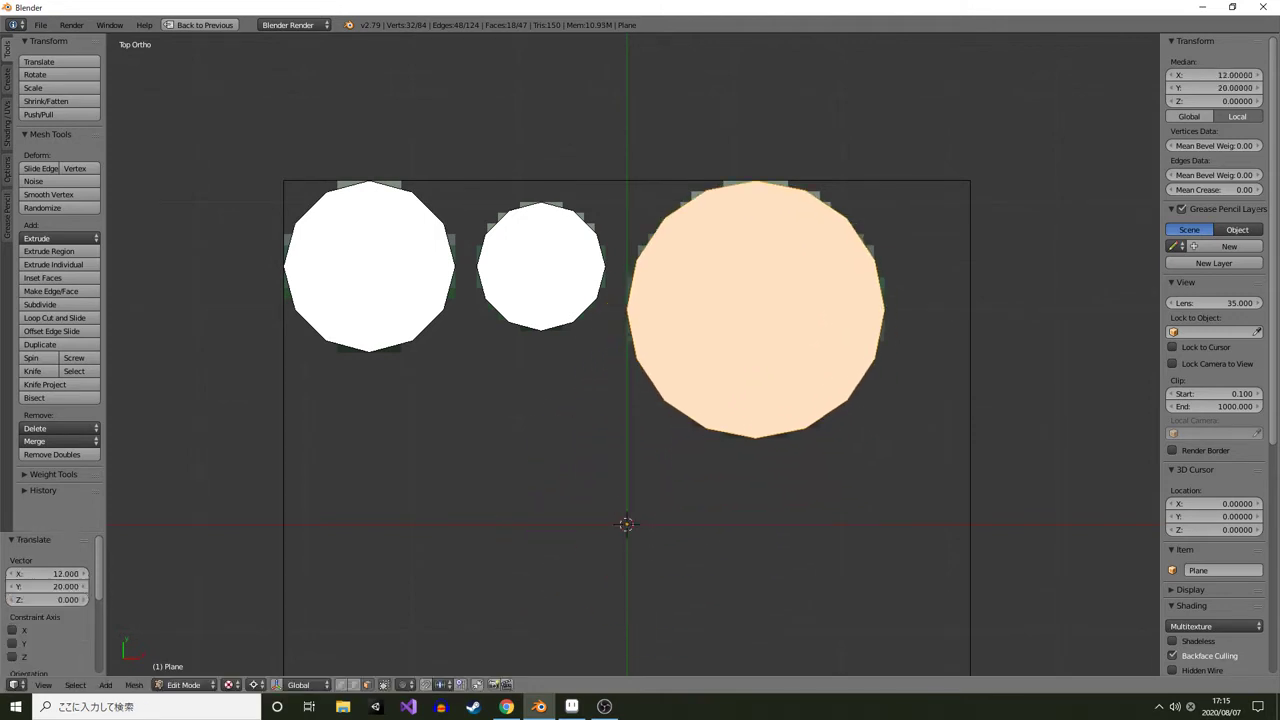
scroll(607, 303, down, 2)
drag(607, 303, 621, 283)
Select all the mesh geometry and assign the Plates.png image in the UV editor
key(a)
key(a)
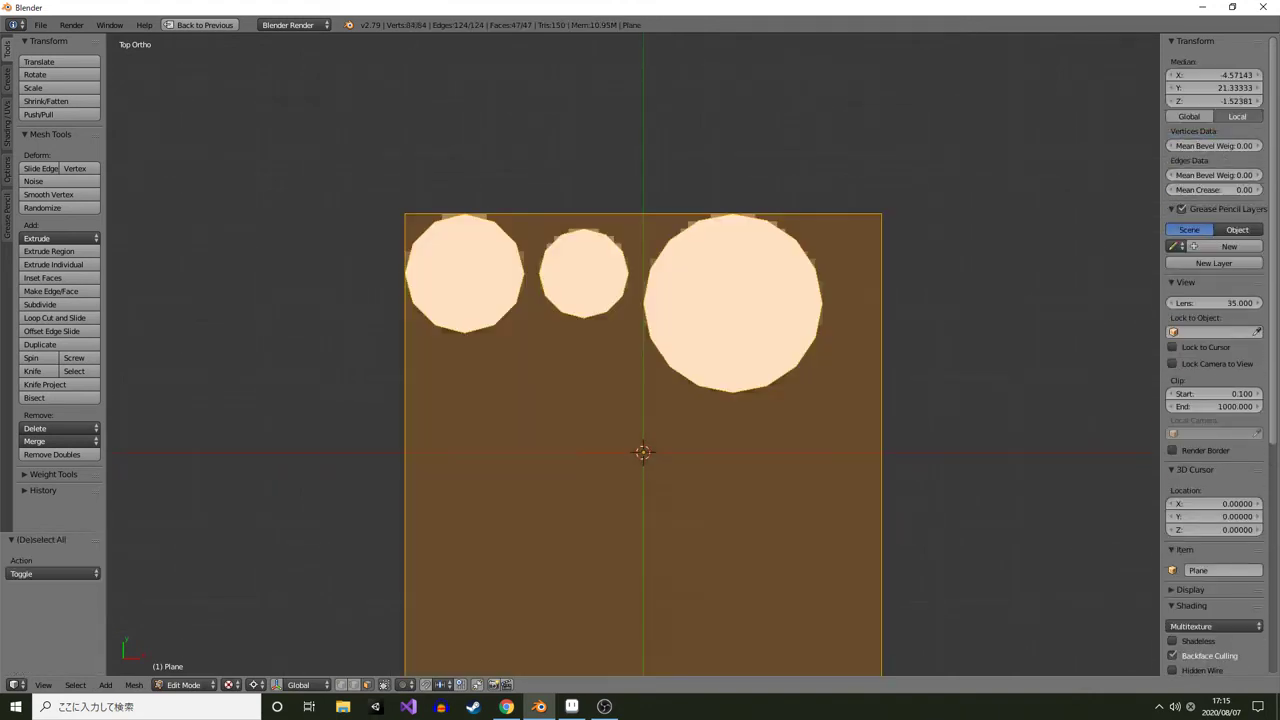
key(ctrl+Up)
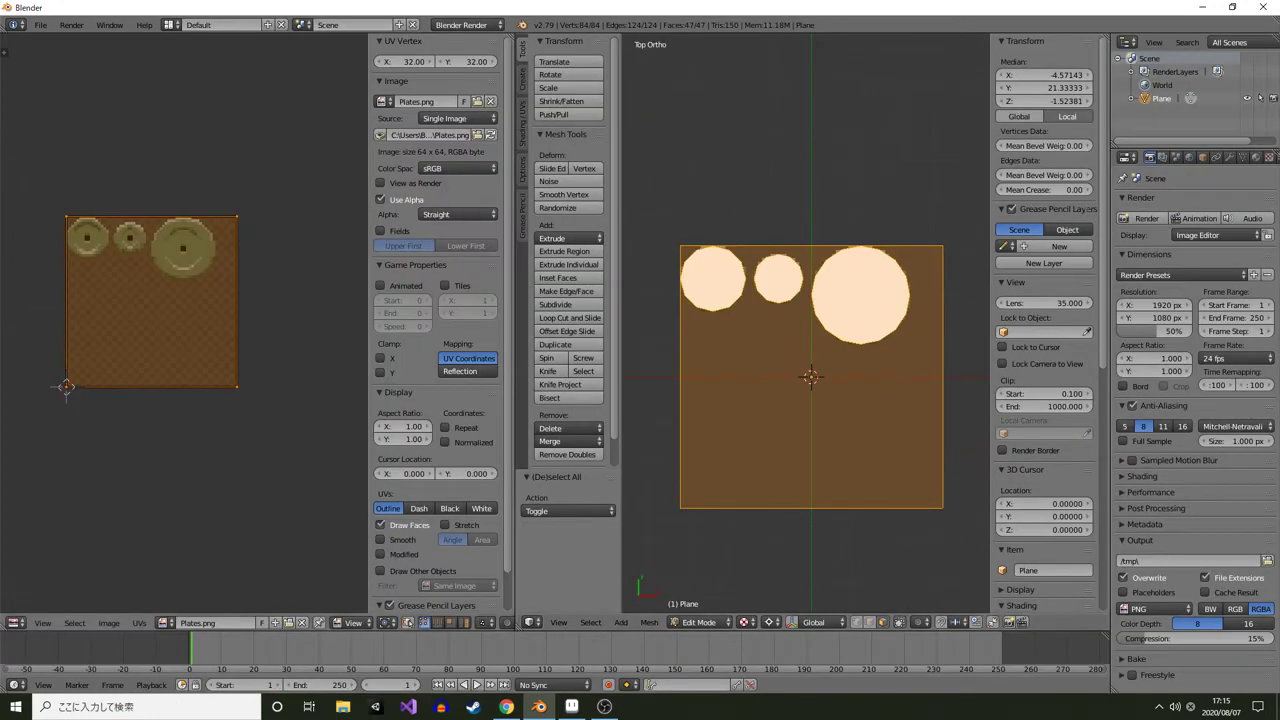
click(162, 623)
click(194, 488)
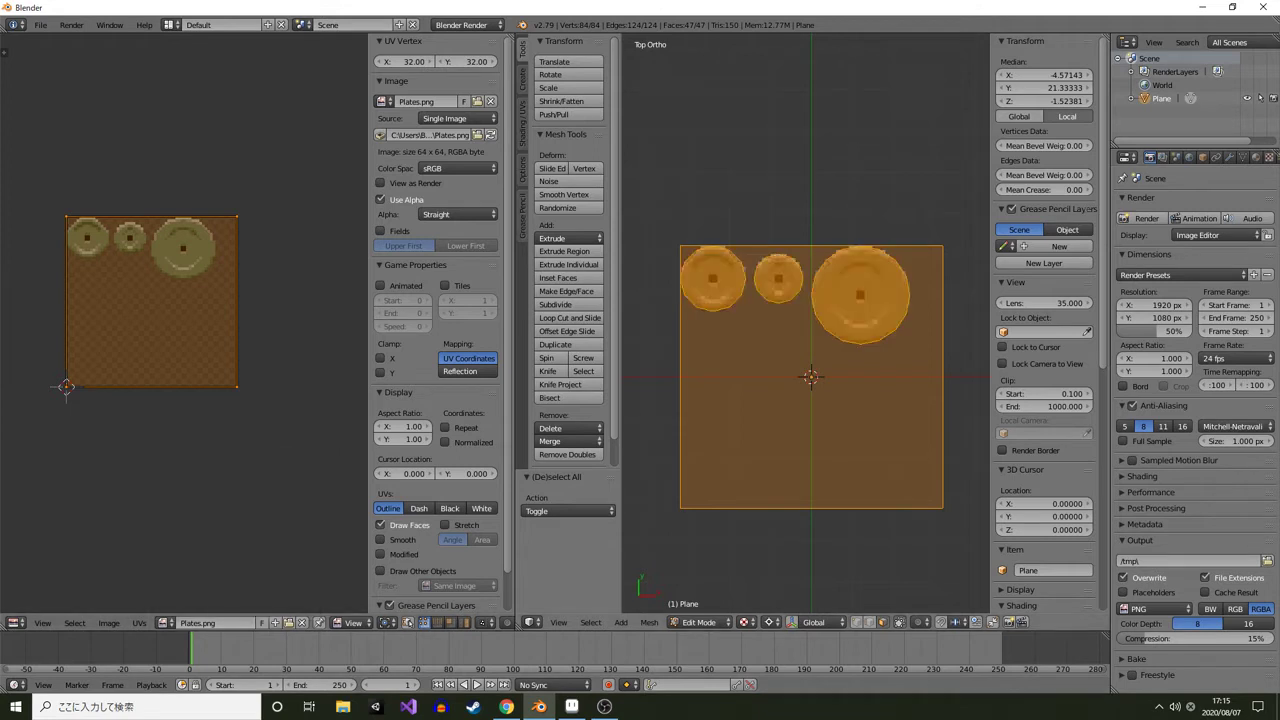
UV-map all the geometry with Project from View (Bounds) from the top view
scroll(806, 330, up, 1)
drag(830, 330, 792, 342)
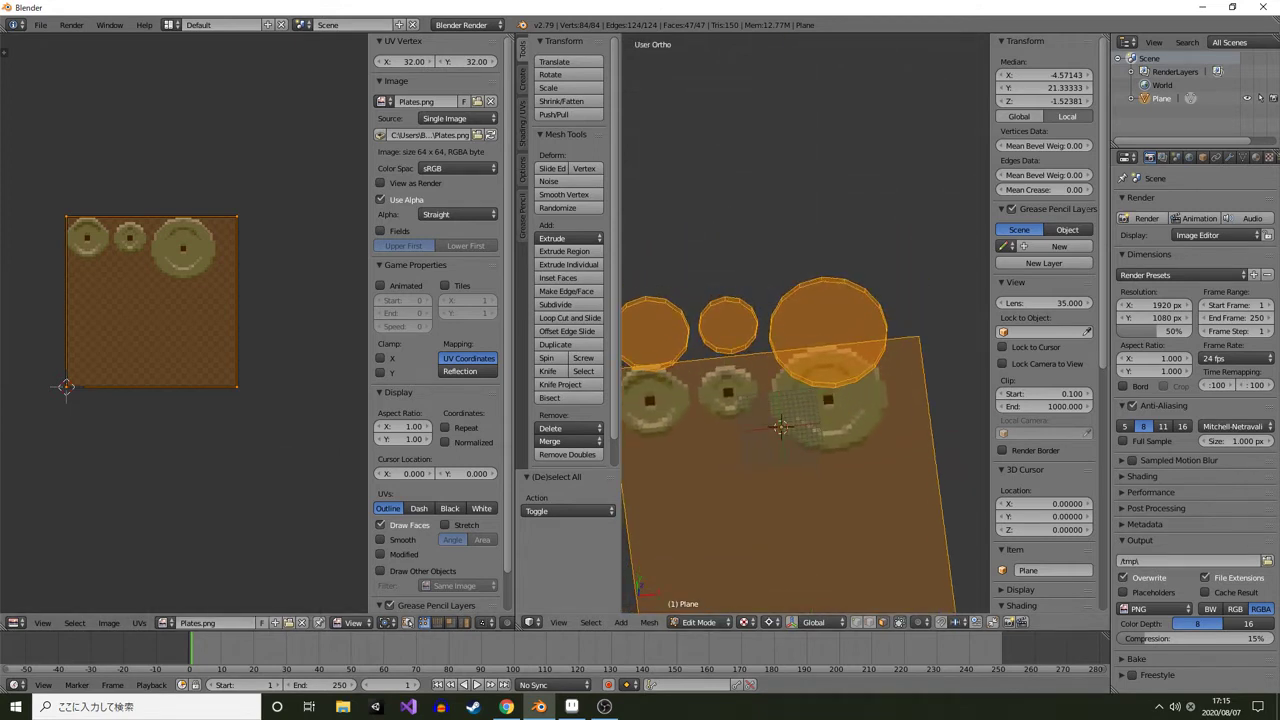
key(KP_7)
key(u)
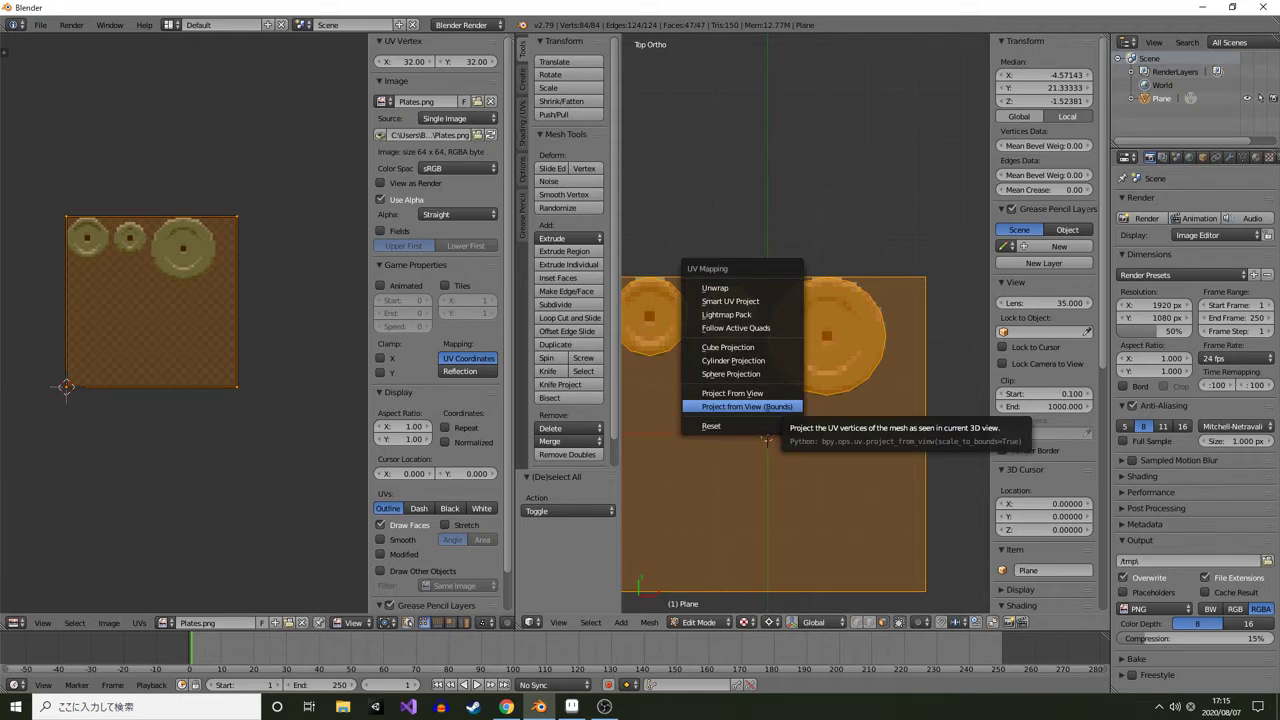
click(747, 406)
Orbit around the textured plates to inspect their mapping, then return to top view
drag(750, 408, 790, 416)
drag(790, 416, 822, 110)
drag(822, 240, 270, 340)
drag(840, 340, 840, 372)
key(KP_7)
drag(800, 300, 822, 354)
drag(822, 354, 695, 240)
scroll(752, 410, up, 3)
right_click(753, 423)
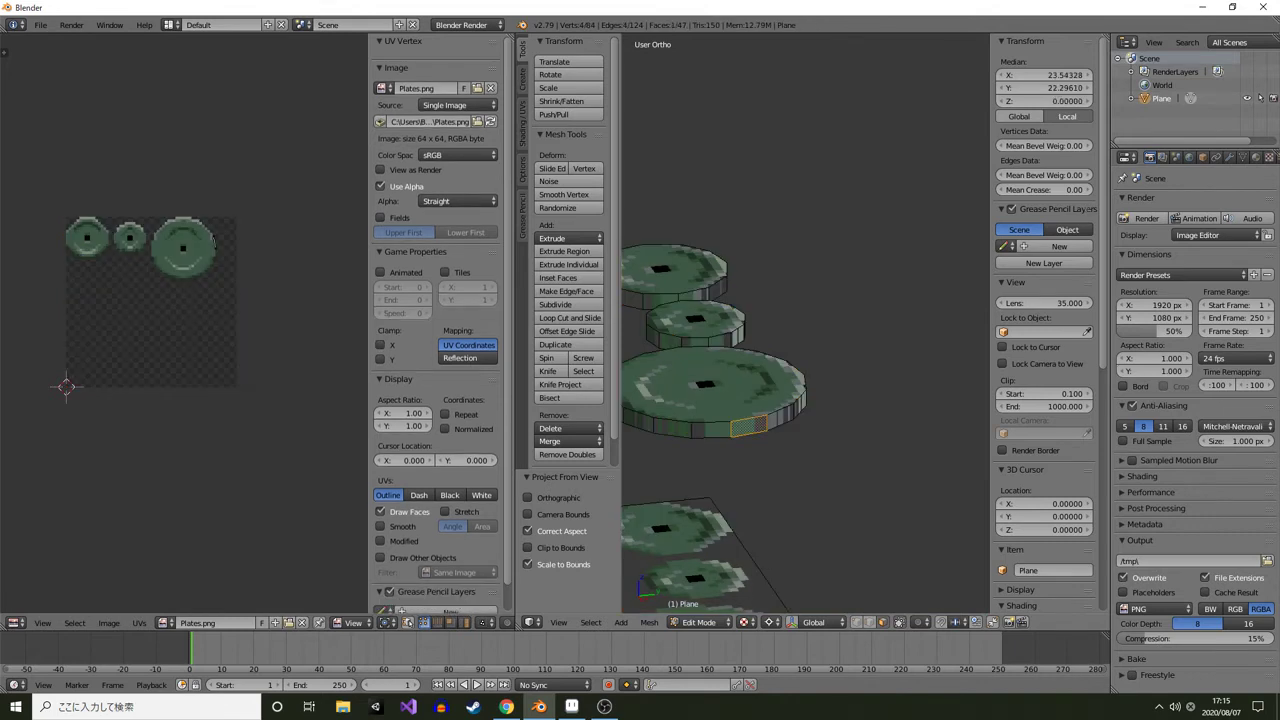
drag(753, 423, 816, 342)
scroll(806, 400, down, 3)
key(KP_7)
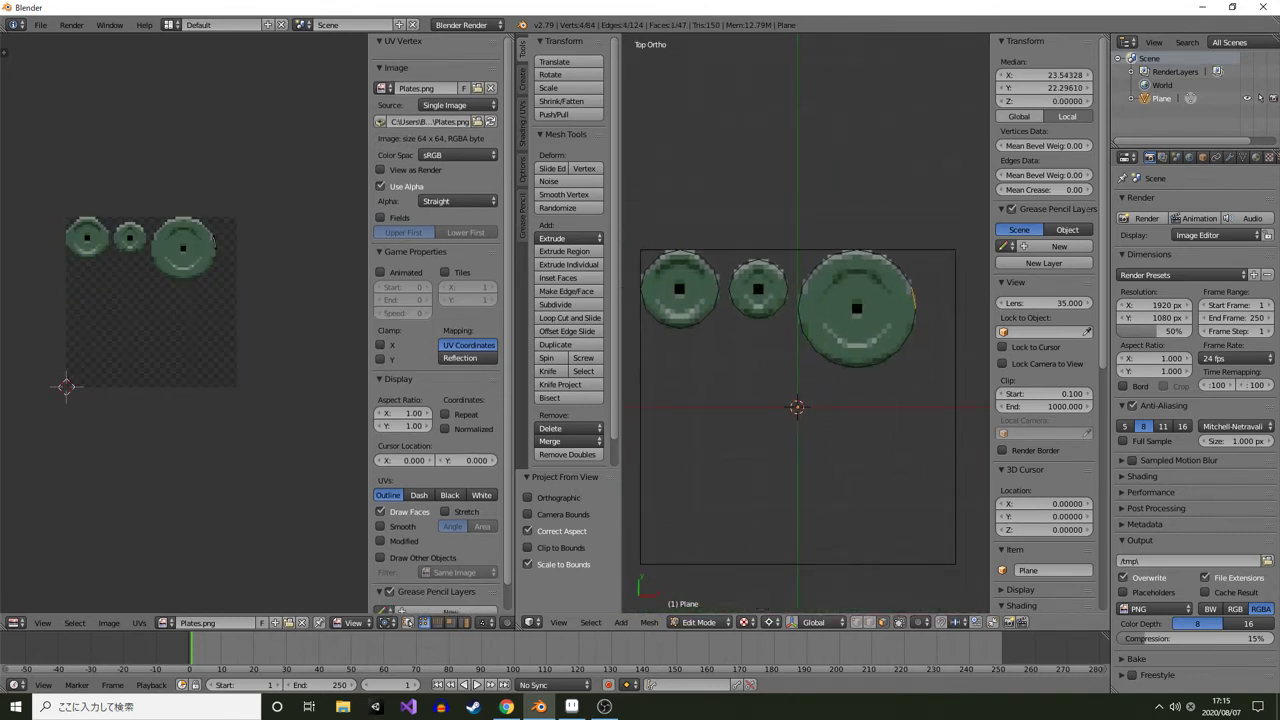
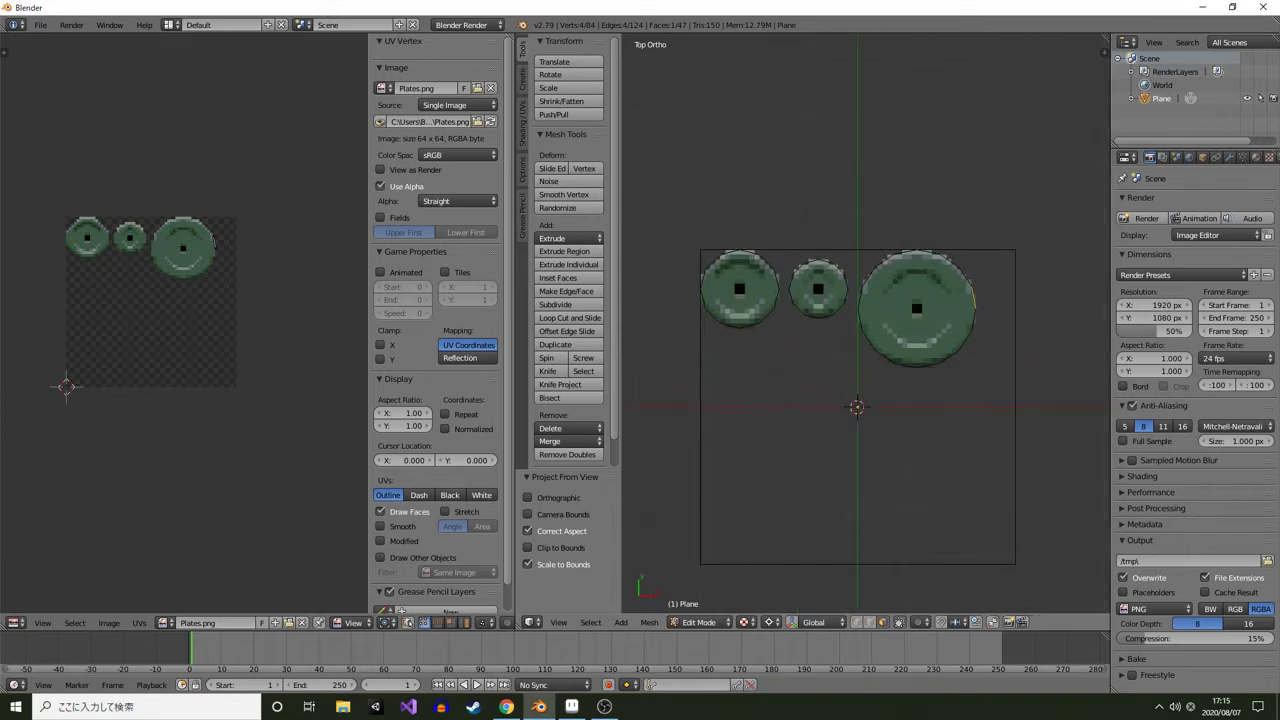
Hide the side panels and enlarge the 3D viewport at the expense of the UV editor
key(t)
key(n)
key(n)
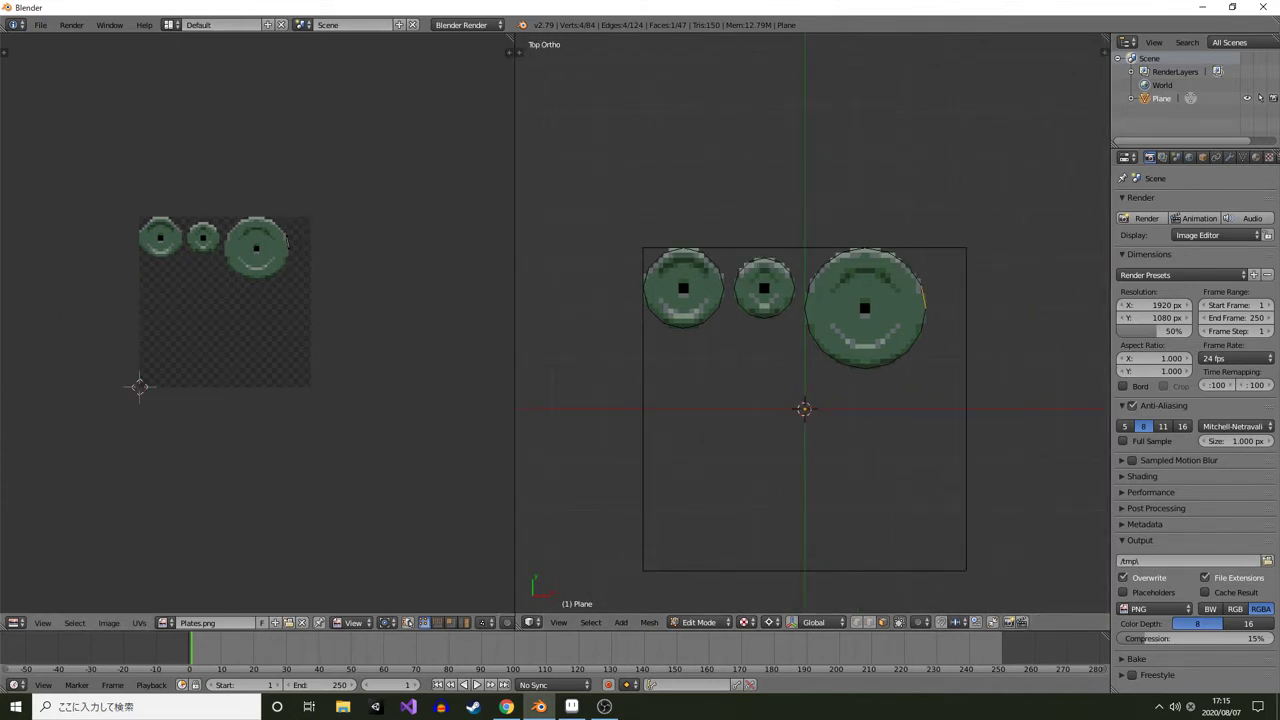
drag(515, 330, 243, 330)
drag(130, 330, 165, 332)
scroll(676, 323, up, 1)
scroll(701, 217, down, 2)
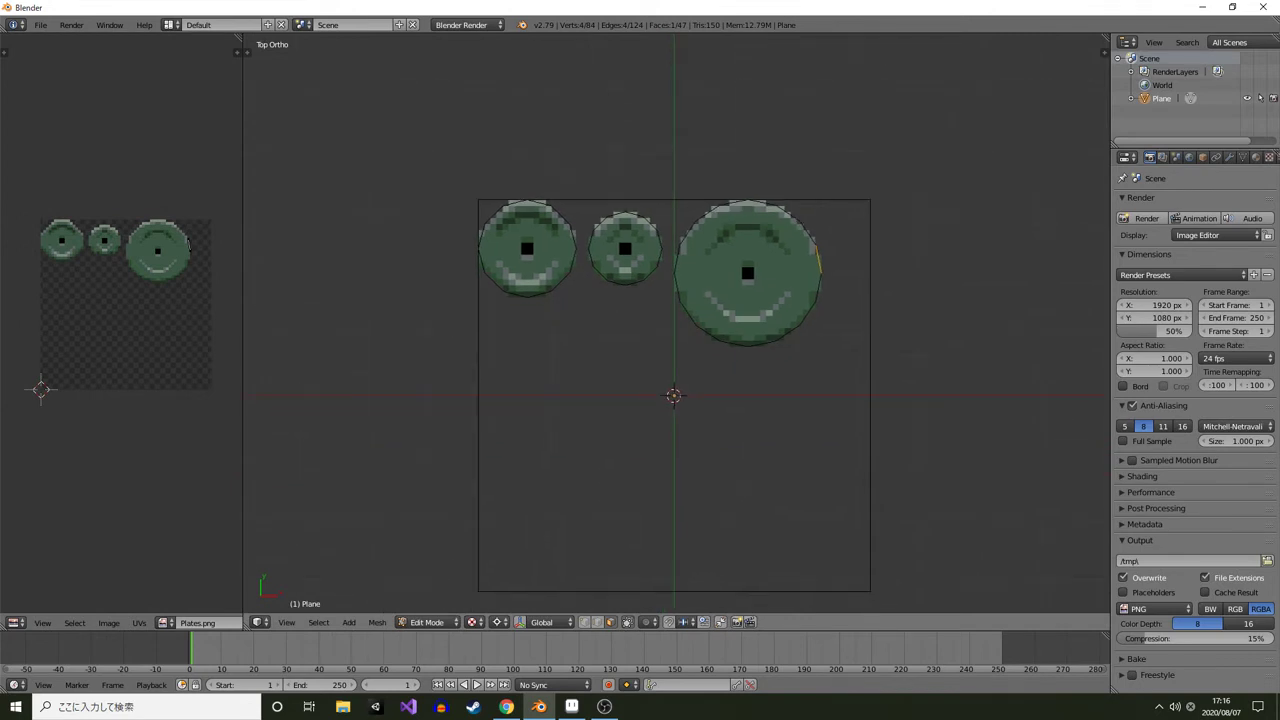
Orbit around the extruded plates to inspect them against the sprites, then return to a zoomed top view
drag(701, 320, 626, 235)
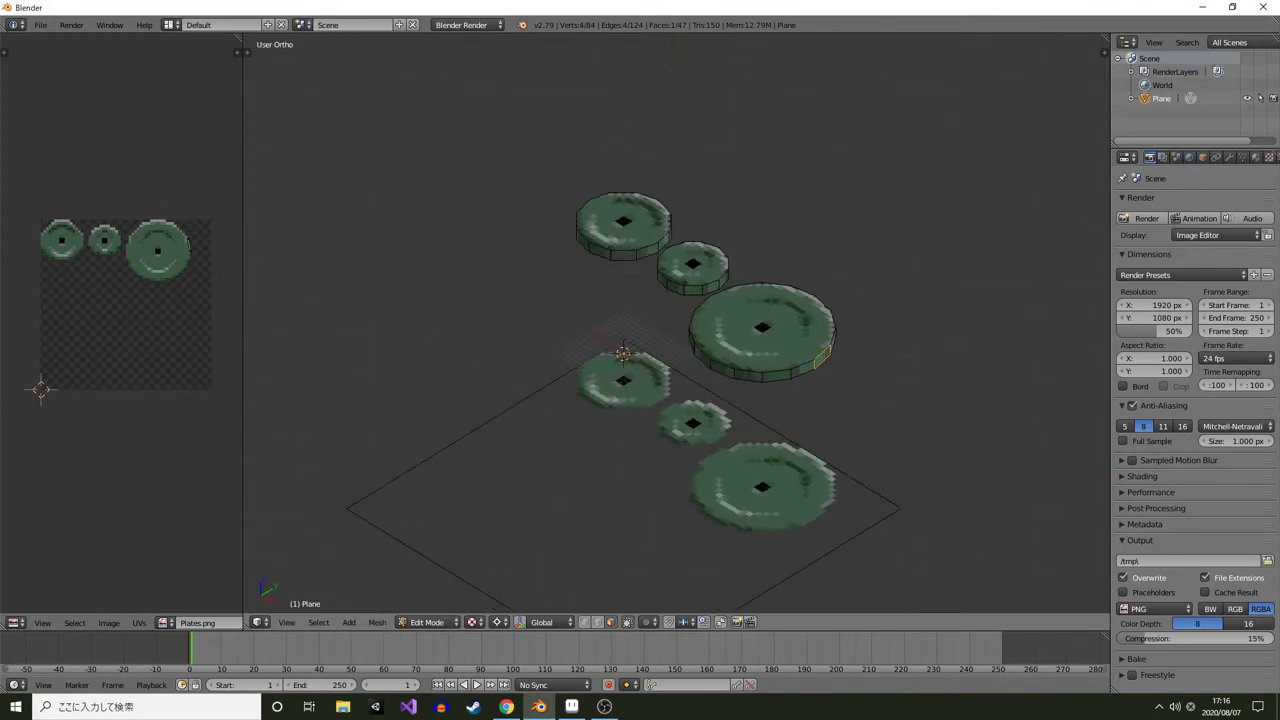
drag(760, 330, 345, 324)
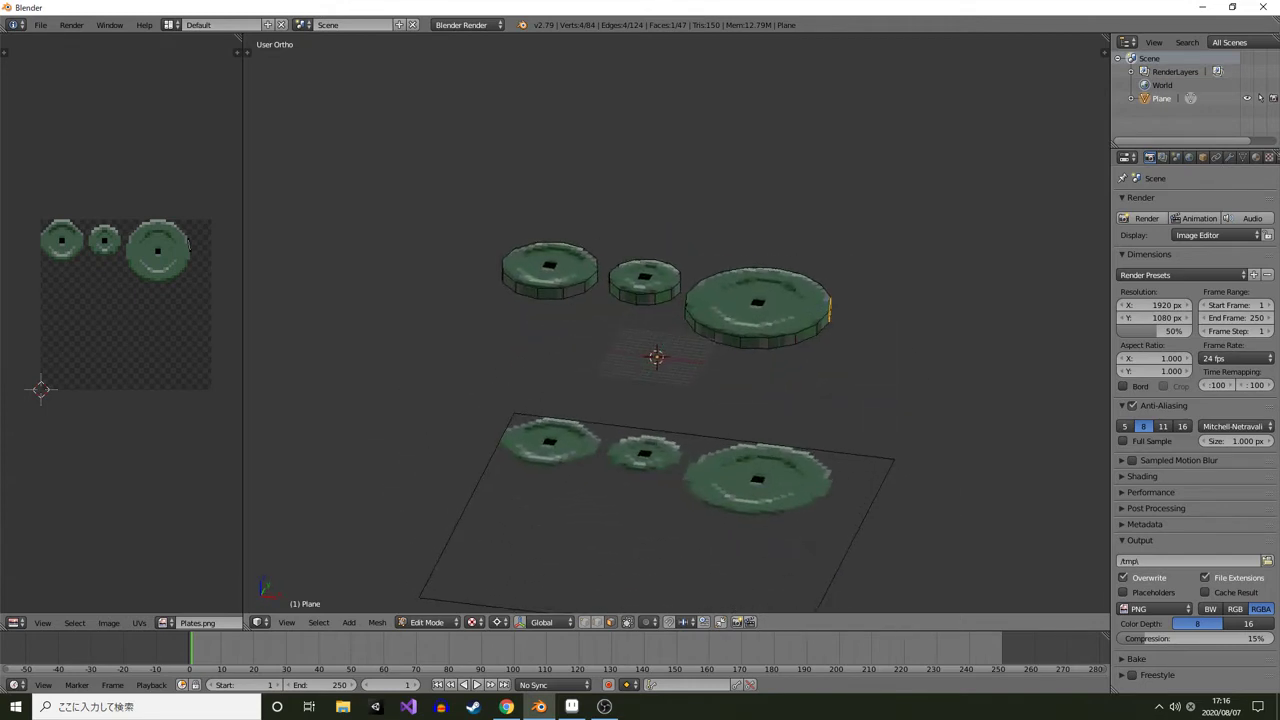
key(KP_7)
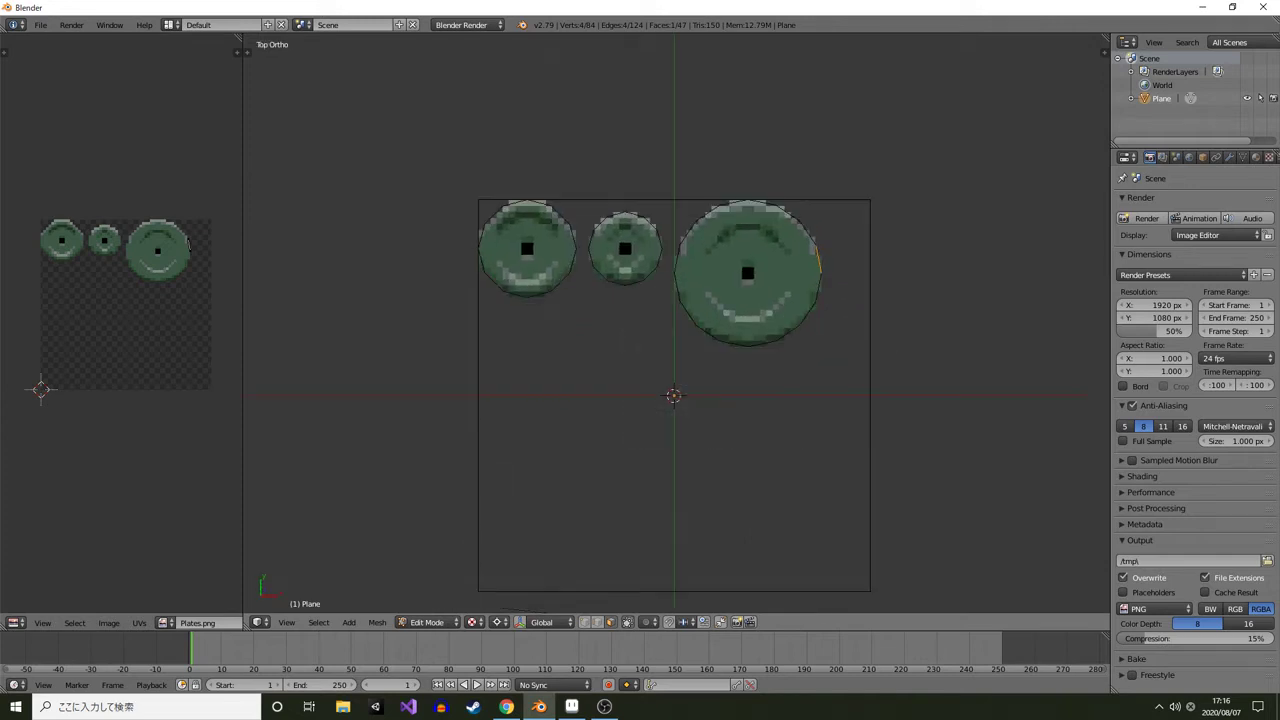
drag(674, 330, 707, 368)
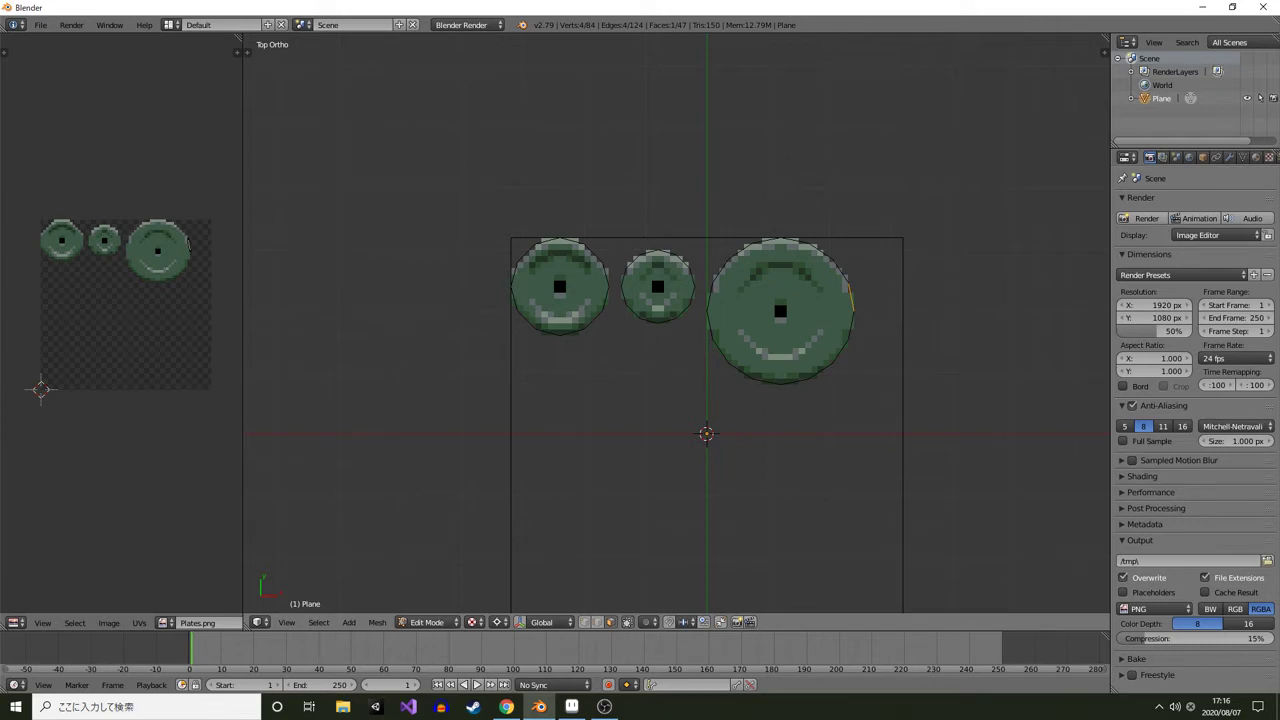
scroll(707, 340, up, 2)
scroll(707, 340, down, 1)
drag(707, 332, 596, 285)
scroll(538, 283, up, 1)
key(KP_7)
drag(692, 490, 598, 395)
Add a cube, scale it by 6 and move it beside the large plate
key(shift+a)
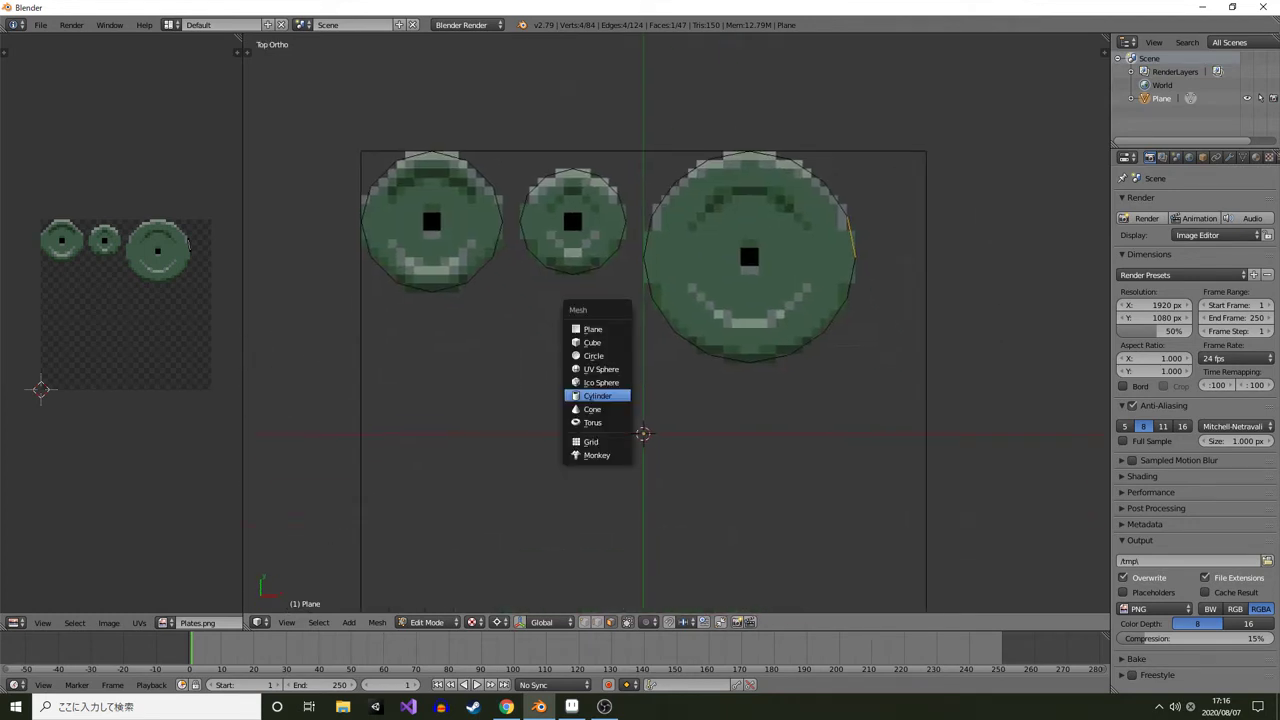
click(592, 342)
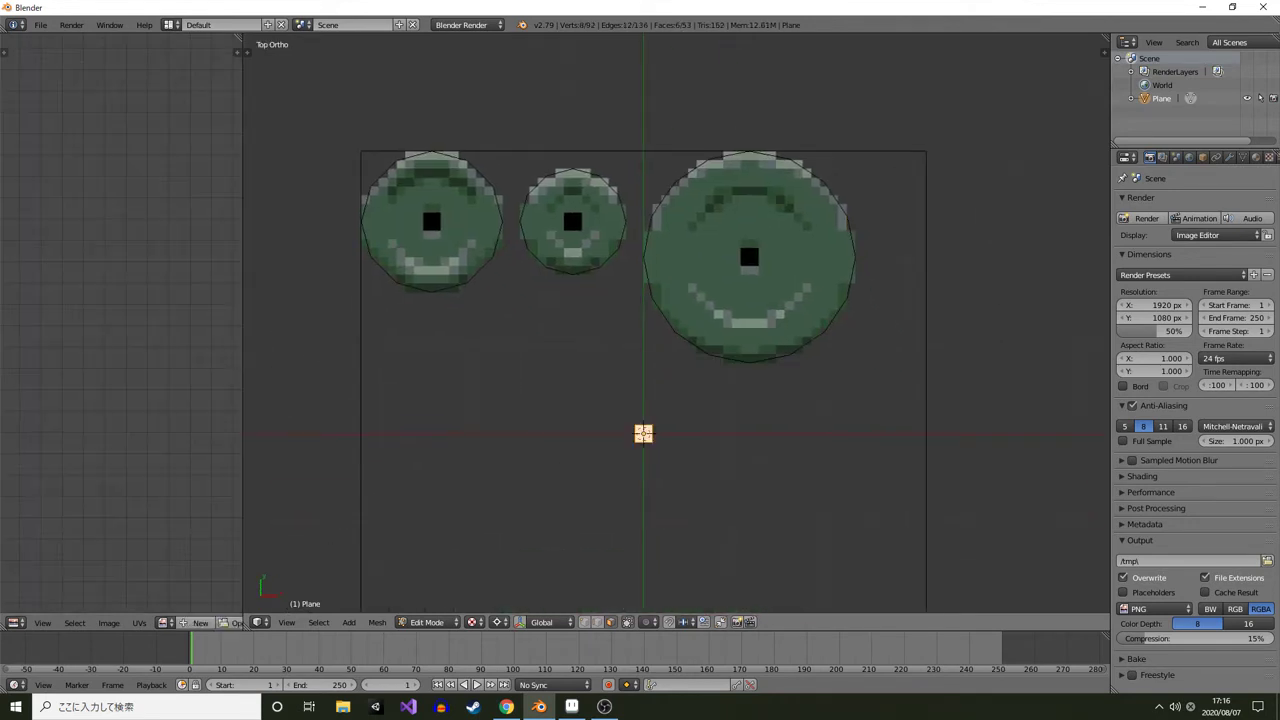
key(s)
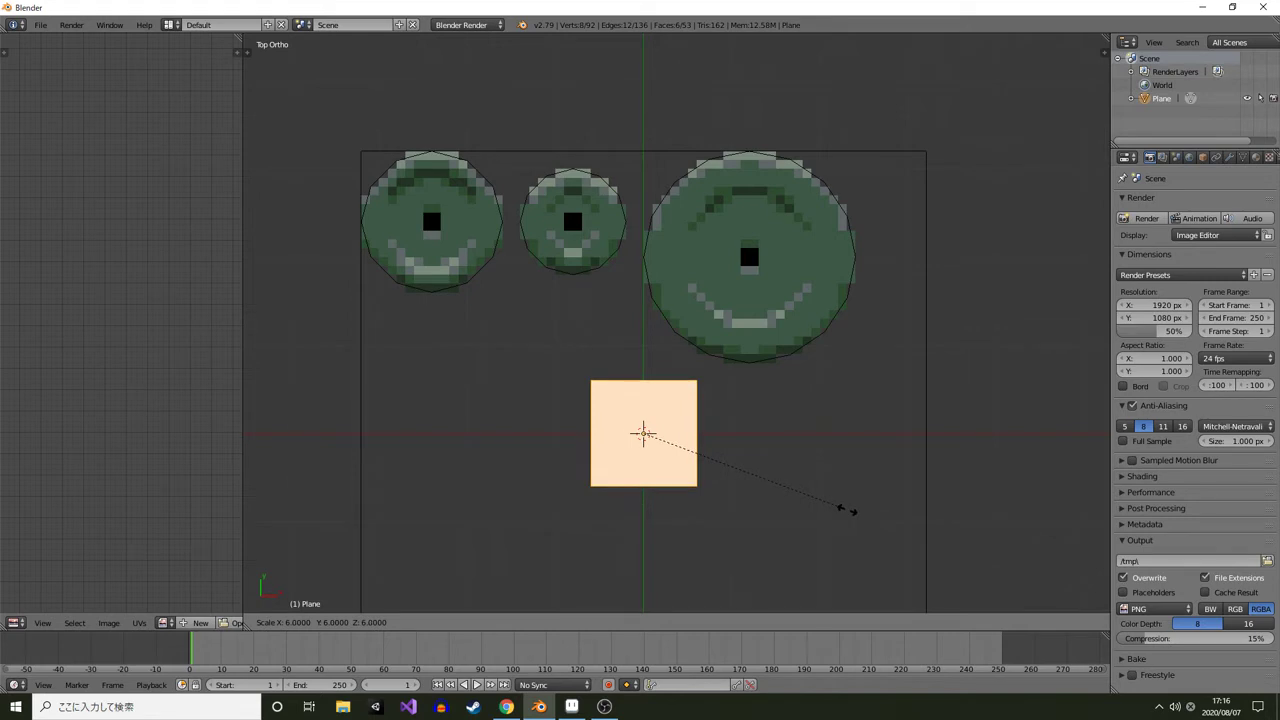
click(847, 510)
key(g)
click(1010, 235)
drag(1010, 235, 791, 282)
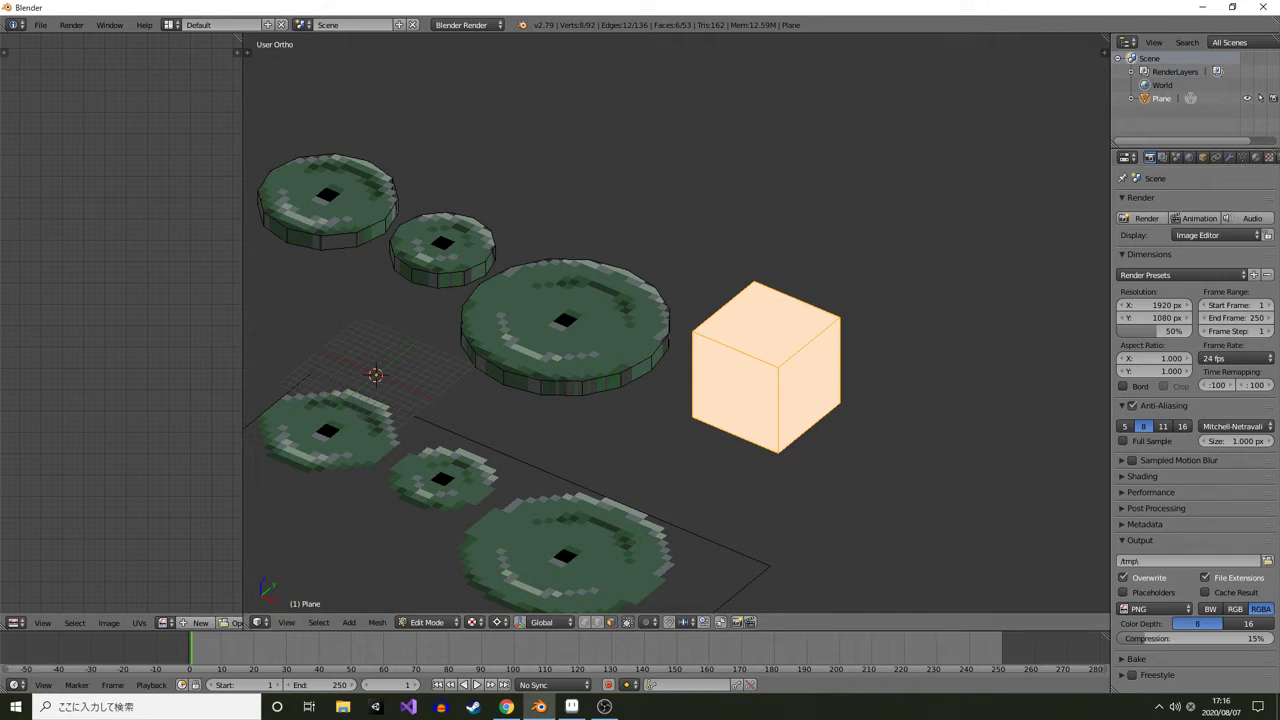
Turn on the edge length overlay in the viewport properties and delete the cube
key(n)
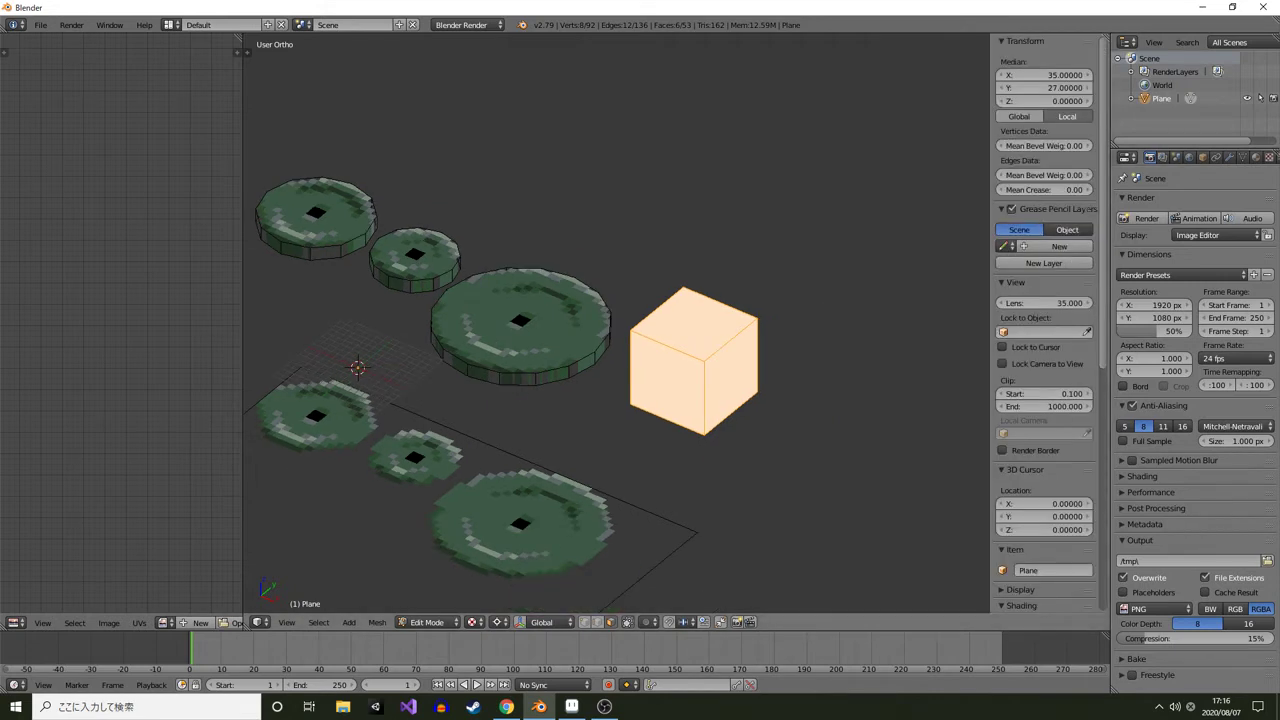
scroll(1045, 320, down, 10)
scroll(1045, 320, down, 4)
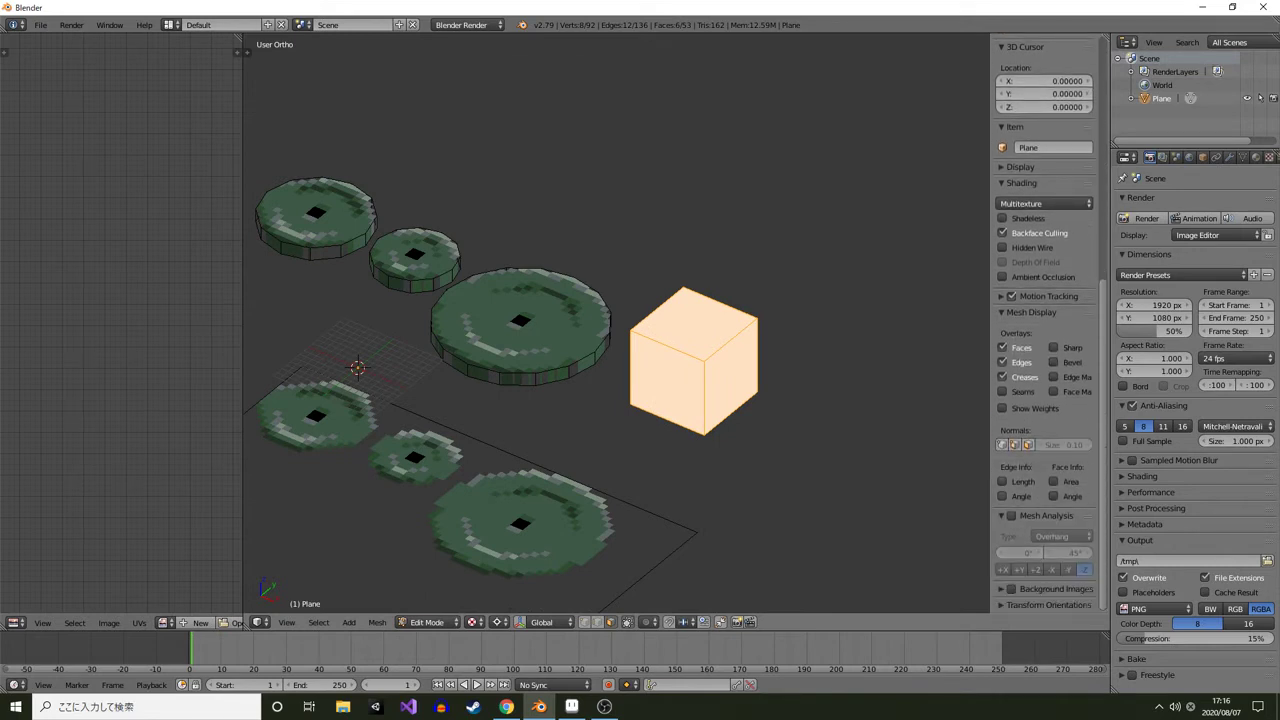
click(1003, 482)
scroll(700, 350, up, 4)
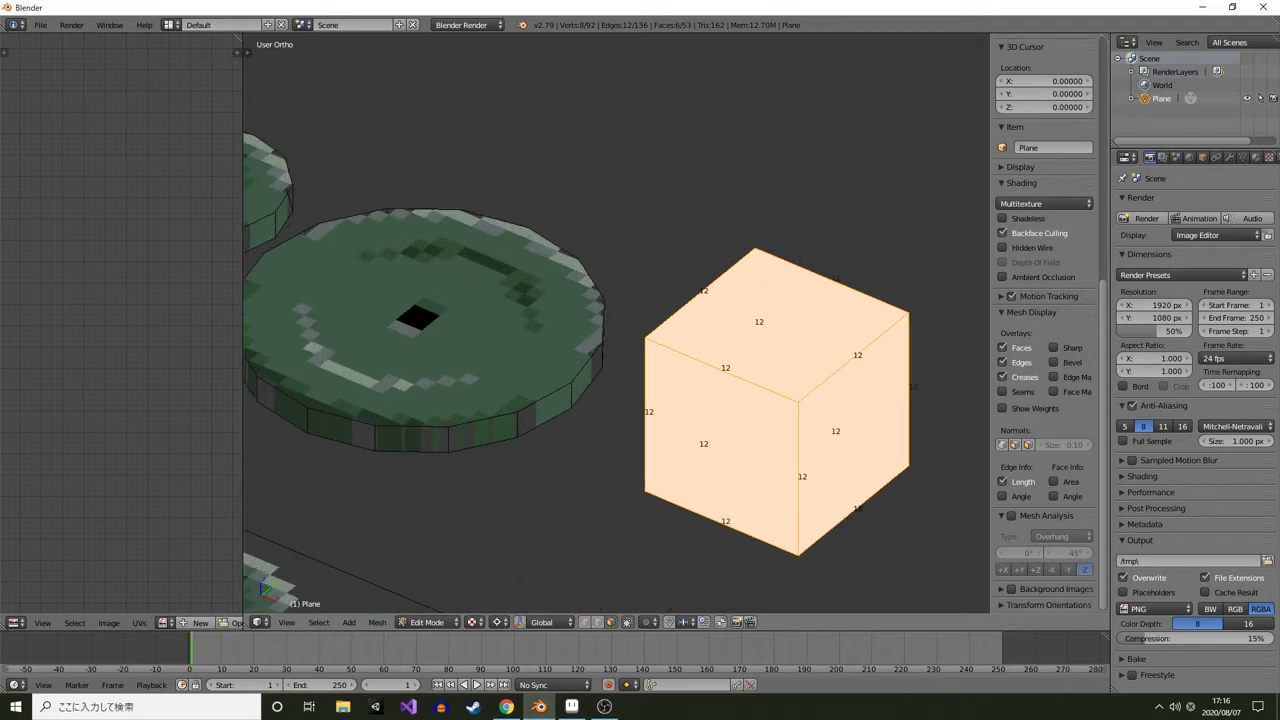
drag(700, 350, 733, 326)
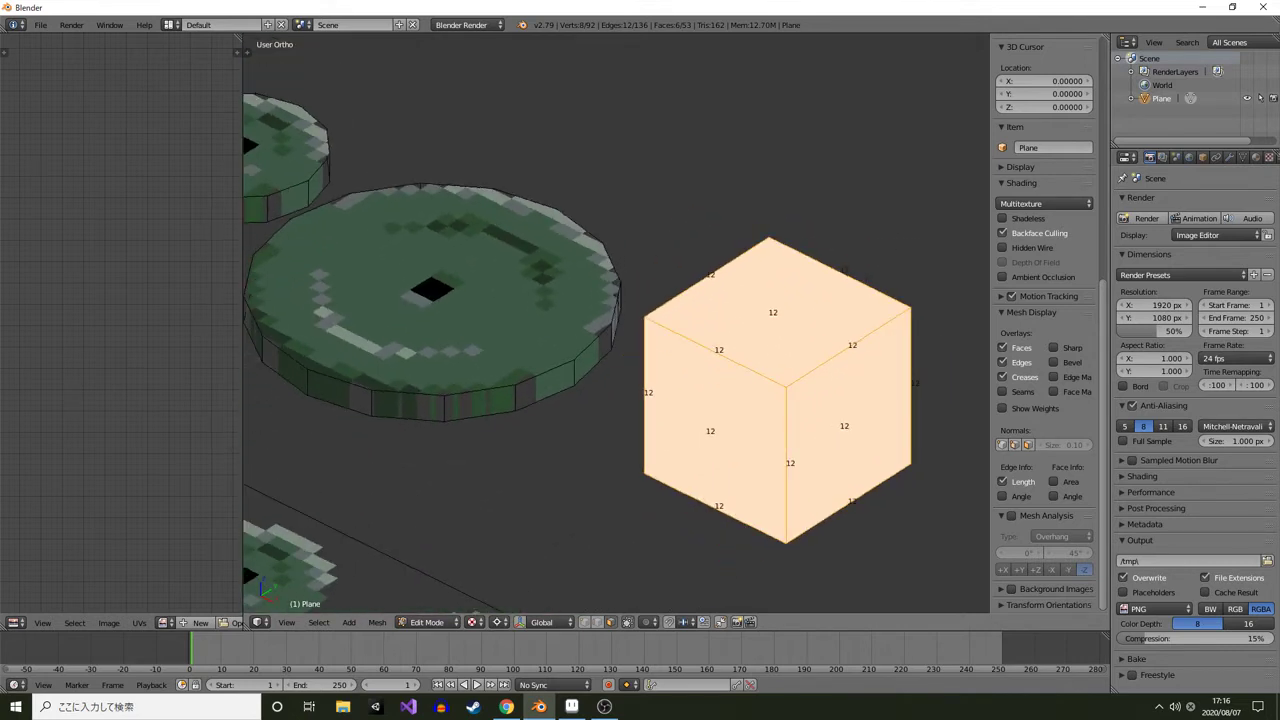
key(x)
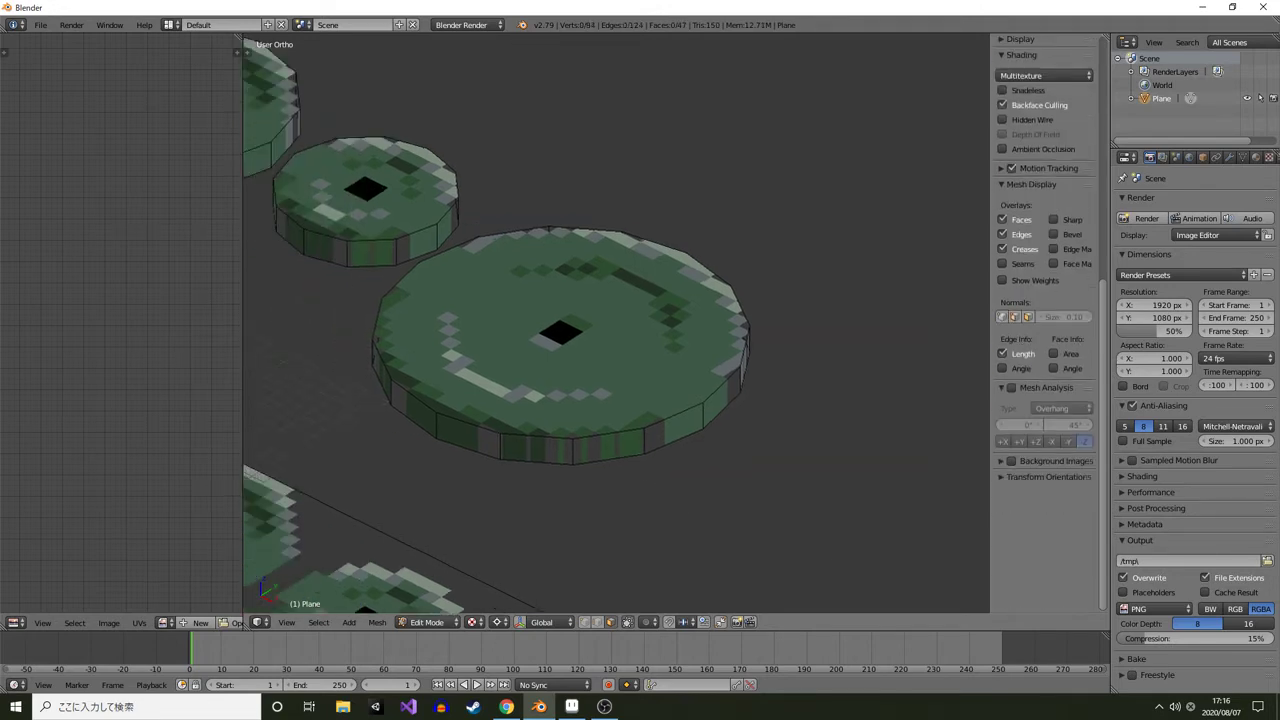
Select the large plate's top rim edge loop and inspect its edge lengths
right_click(580, 334)
scroll(616, 323, up, 6)
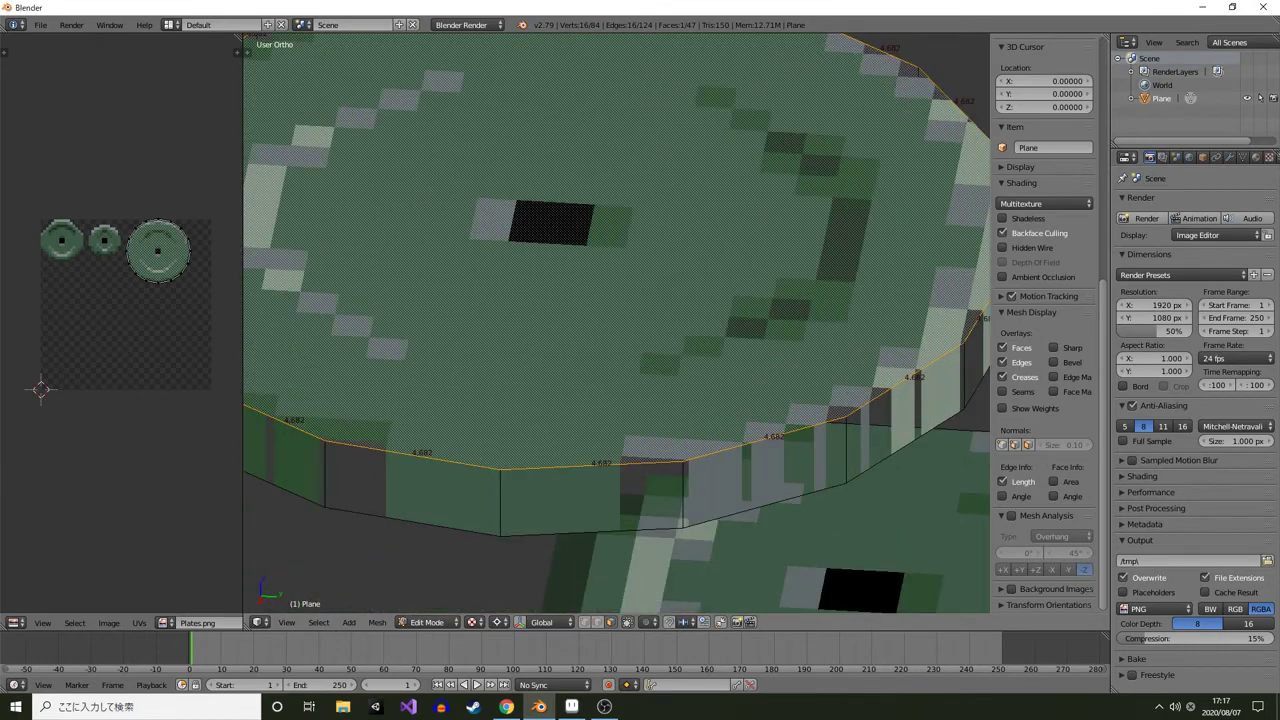
drag(616, 323, 629, 330)
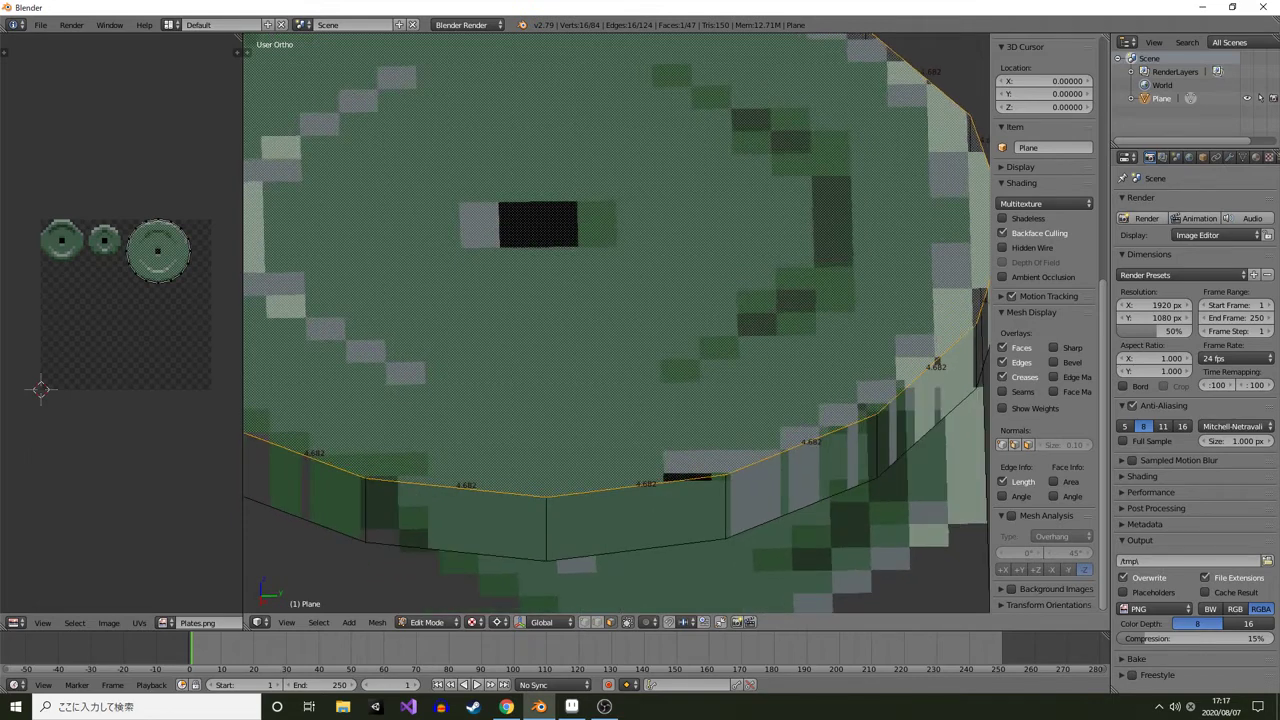
scroll(629, 330, down, 6)
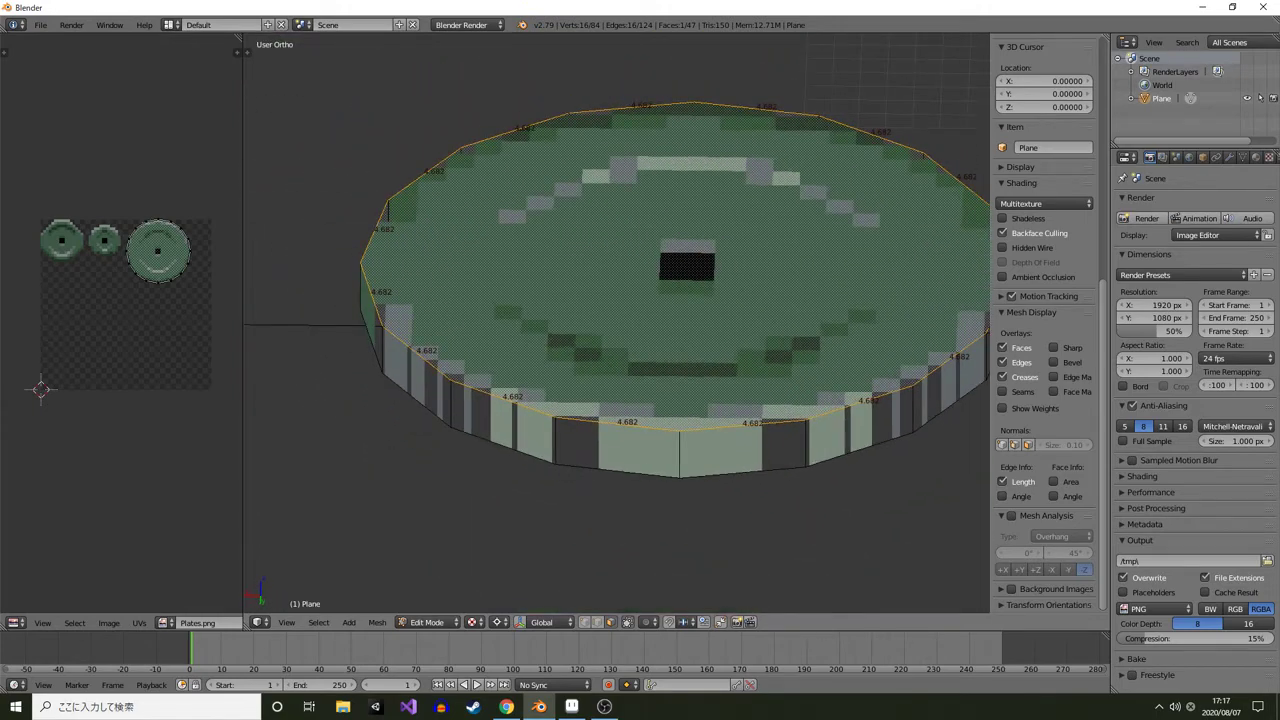
drag(629, 330, 651, 334)
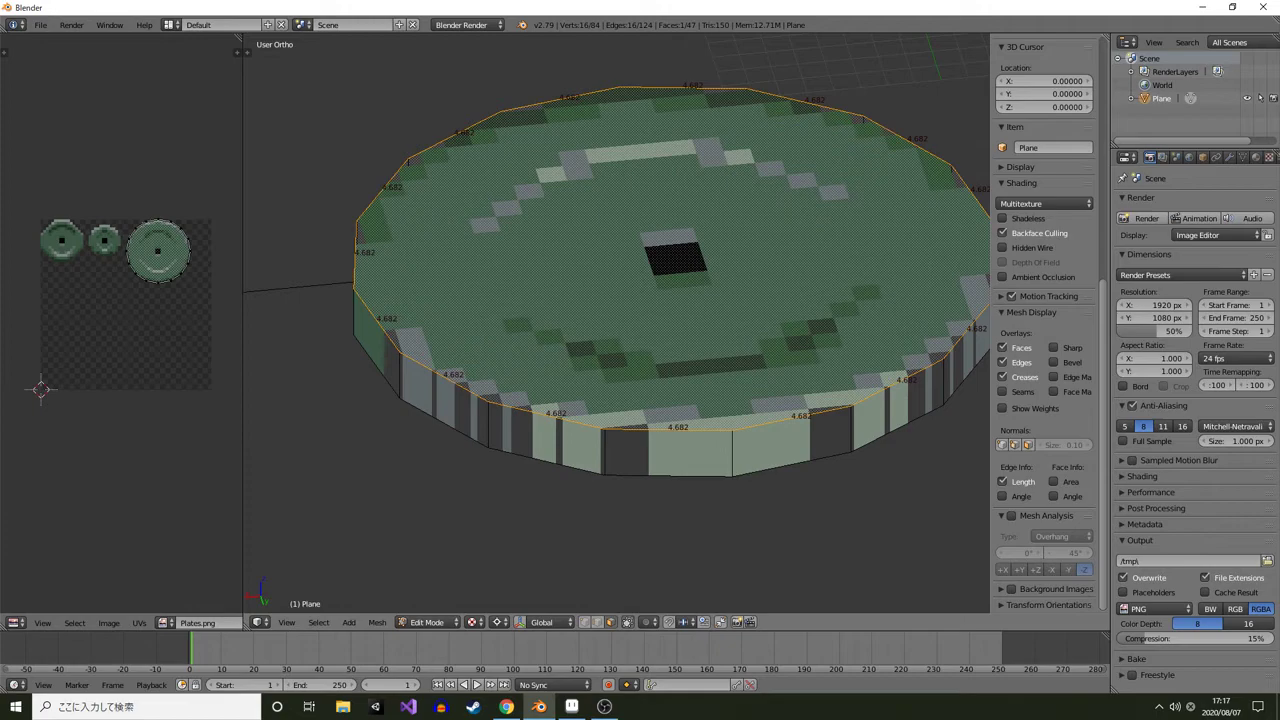
mouse_move(651, 334)
mouse_down()
mouse_move(575, 304)
mouse_move(676, 330)
mouse_move(648, 332)
mouse_up()
scroll(676, 330, down, 2)
Select single side faces on the large and medium plates to check their edge lengths
right_click(709, 398)
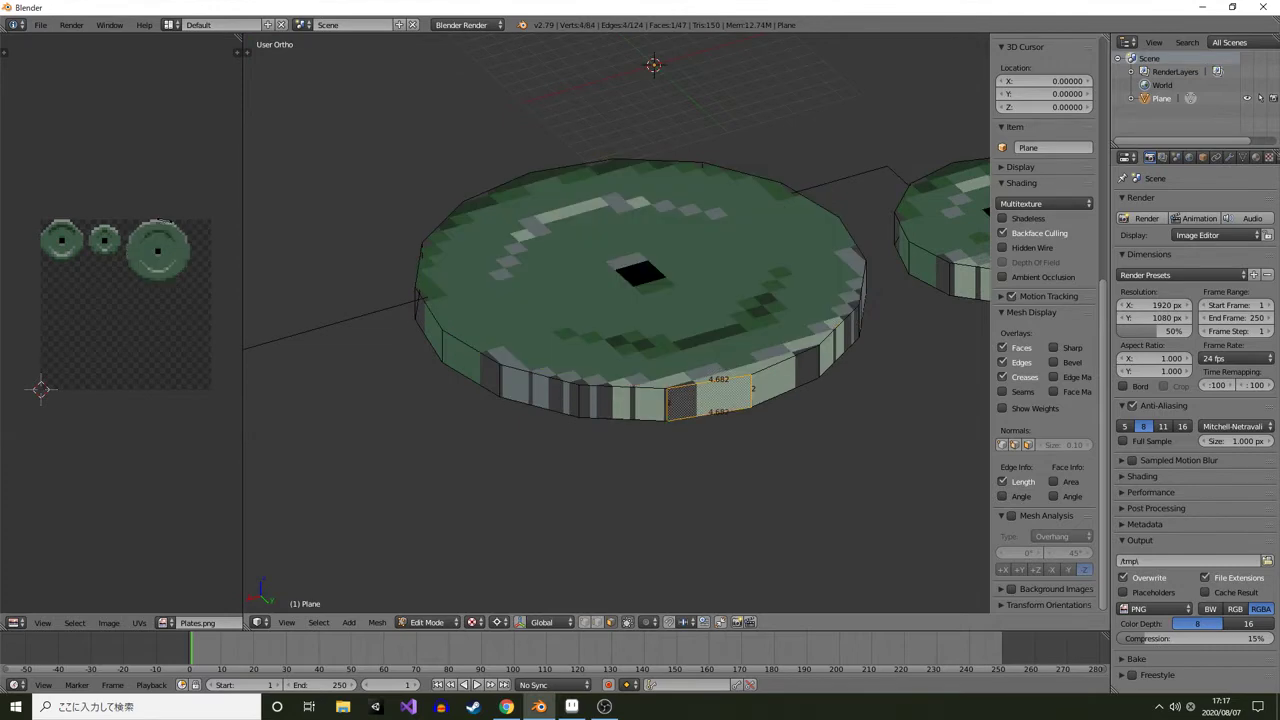
scroll(709, 398, down, 1)
drag(709, 398, 286, 480)
scroll(802, 325, up, 1)
right_click(802, 325)
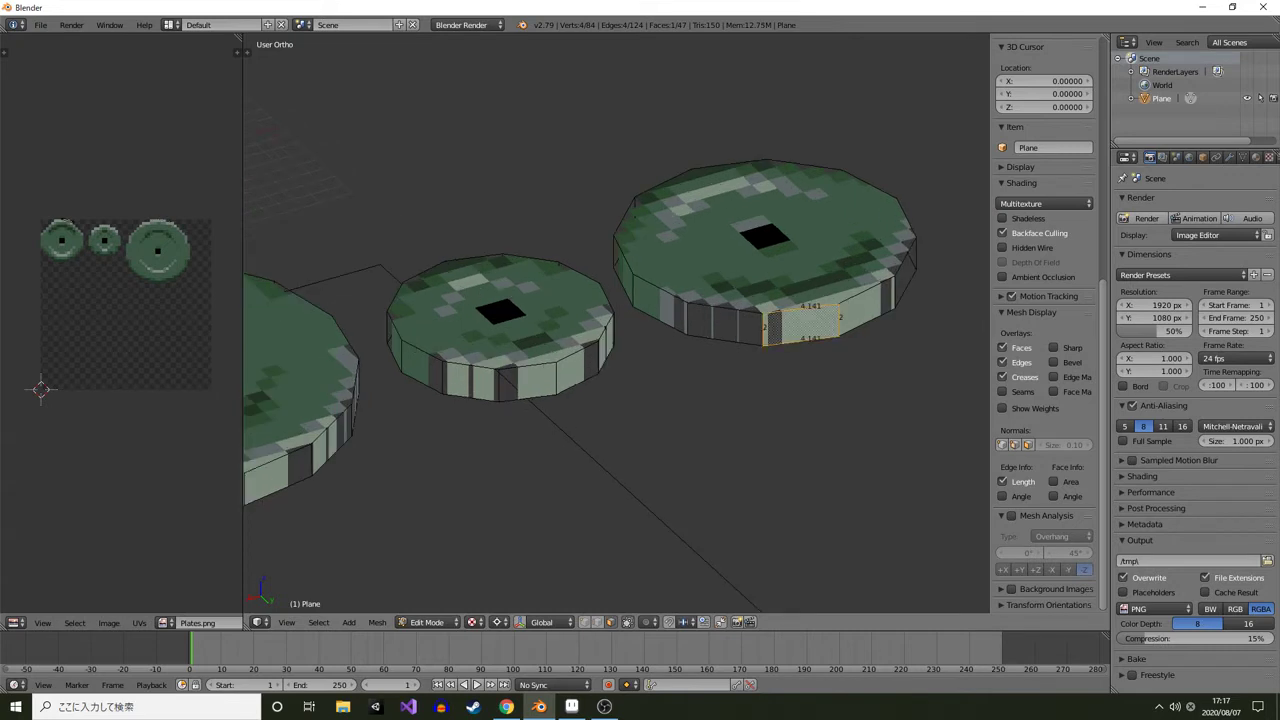
drag(802, 325, 564, 423)
scroll(564, 423, up, 2)
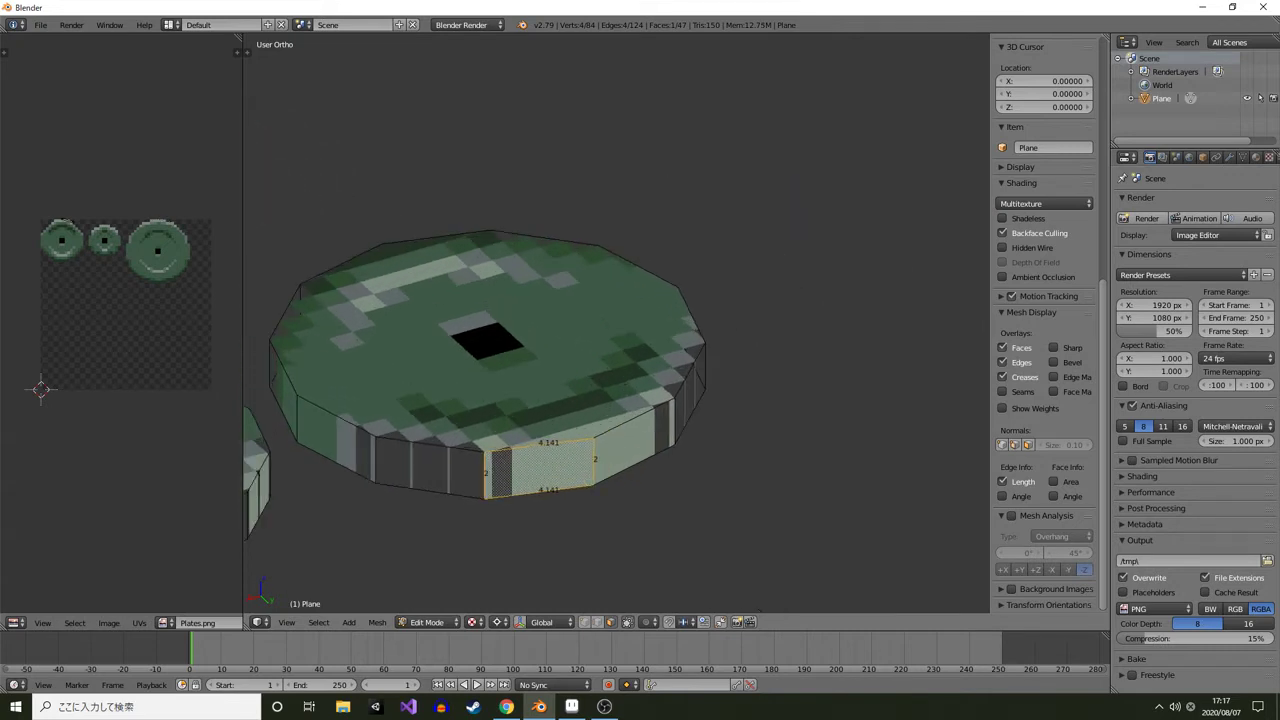
Select side faces on the small plate and compare their edge lengths from several angles
scroll(564, 423, down, 2)
right_click(287, 482)
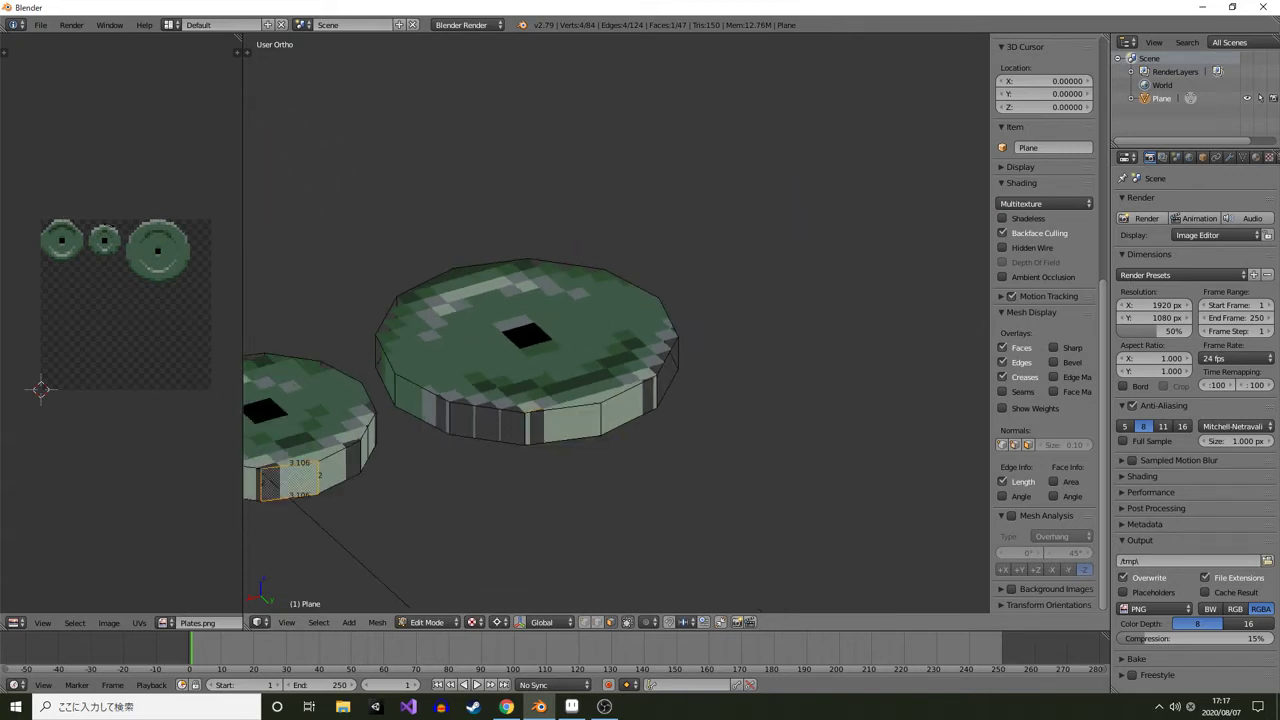
scroll(503, 425, up, 2)
drag(287, 482, 666, 401)
right_click(538, 444)
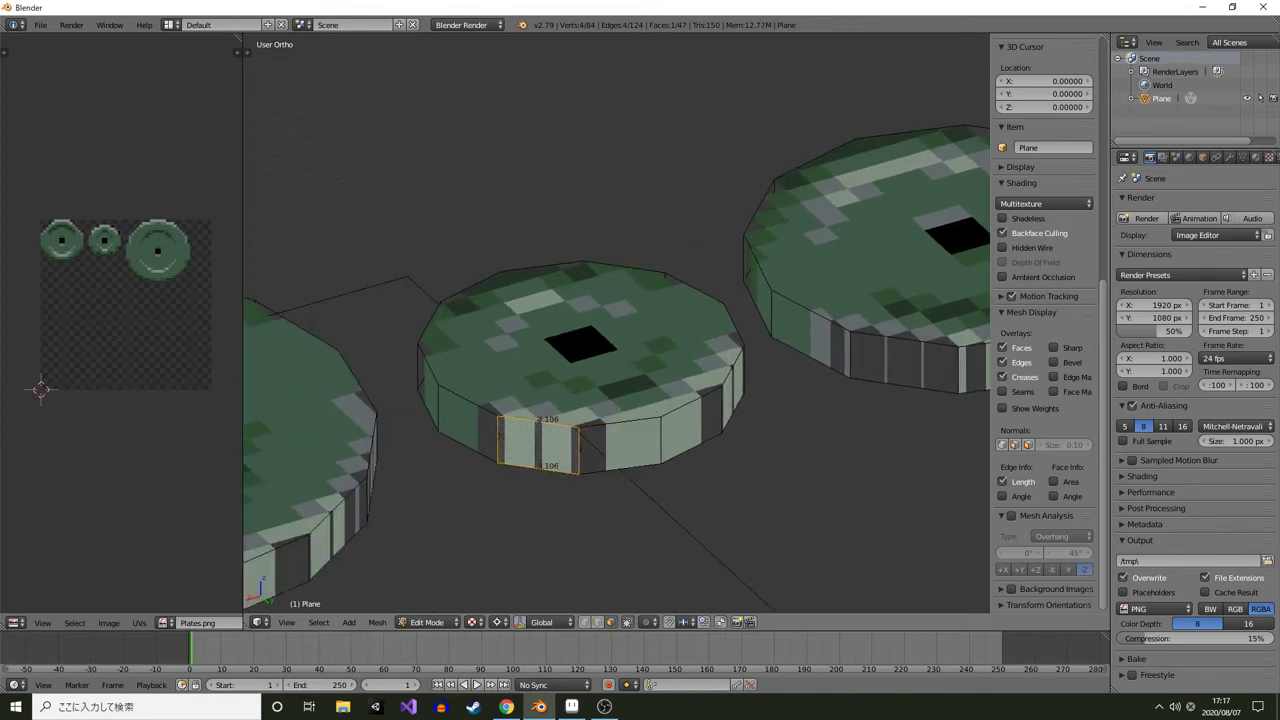
right_click(620, 442)
right_click(540, 445)
drag(540, 445, 565, 445)
shift+right_click(614, 449)
scroll(614, 449, up, 2)
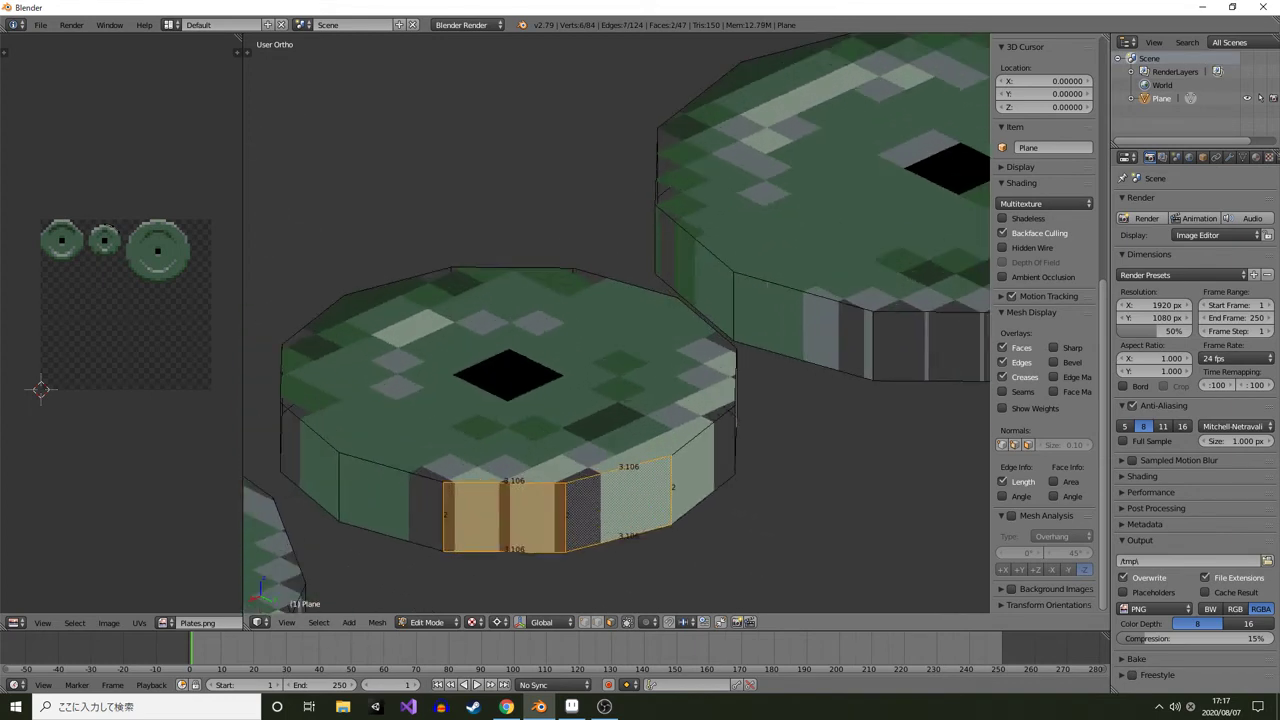
right_click(618, 501)
drag(618, 501, 605, 470)
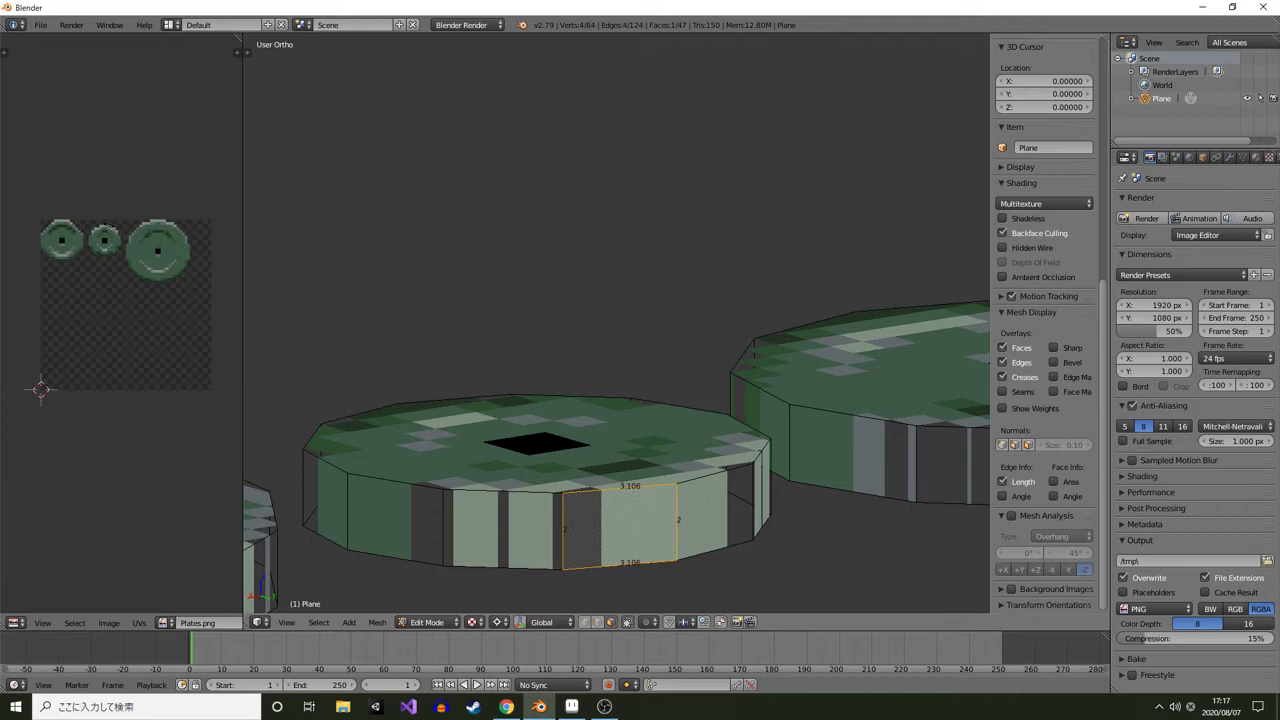
drag(605, 470, 603, 488)
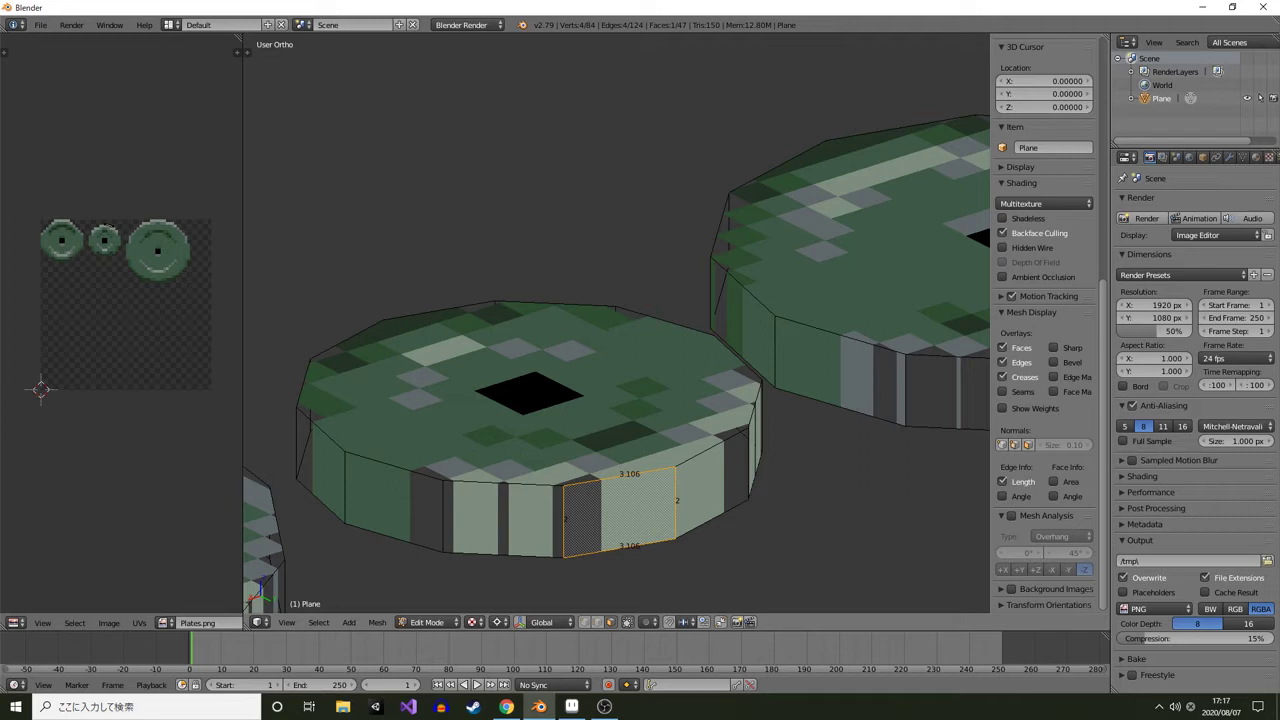
Select a run of side faces along the small plate's rim and inspect them from several angles
drag(616, 400, 644, 419)
scroll(662, 398, down, 2)
shift+right_click(657, 465)
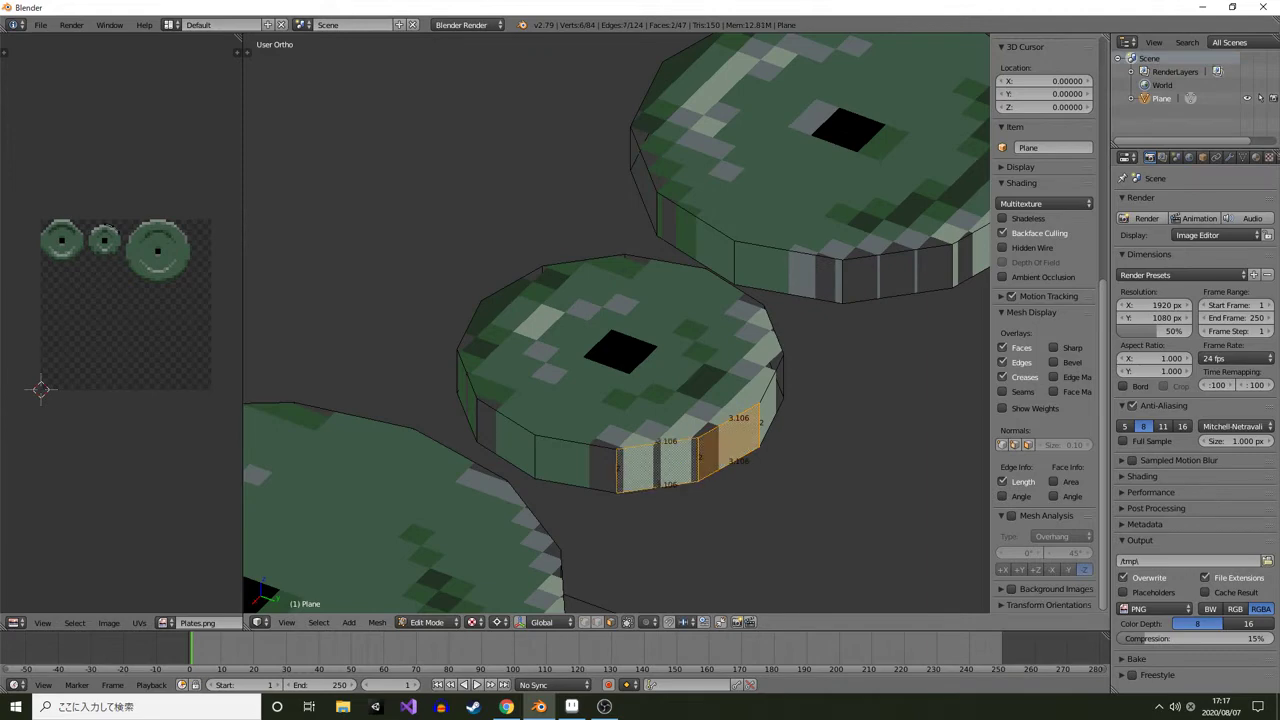
shift+right_click(576, 464)
shift+right_click(507, 441)
drag(507, 441, 606, 448)
shift+right_click(494, 497)
shift+right_click(421, 472)
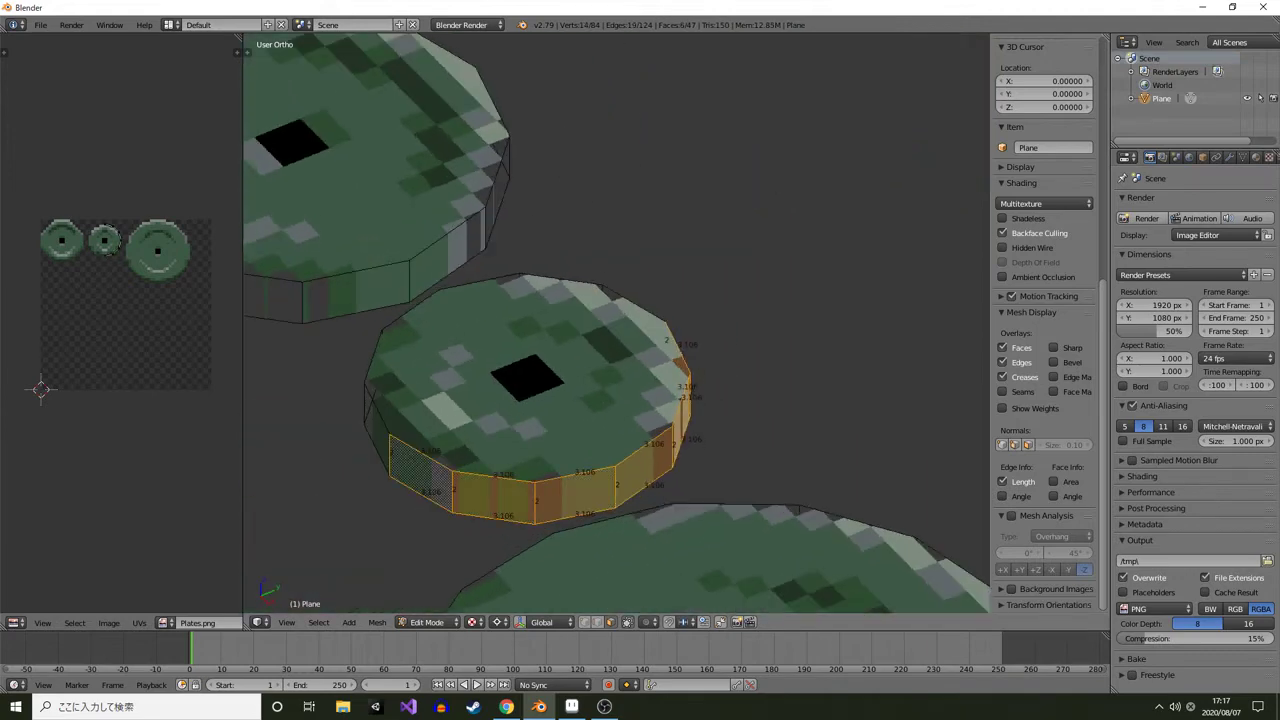
drag(421, 472, 284, 457)
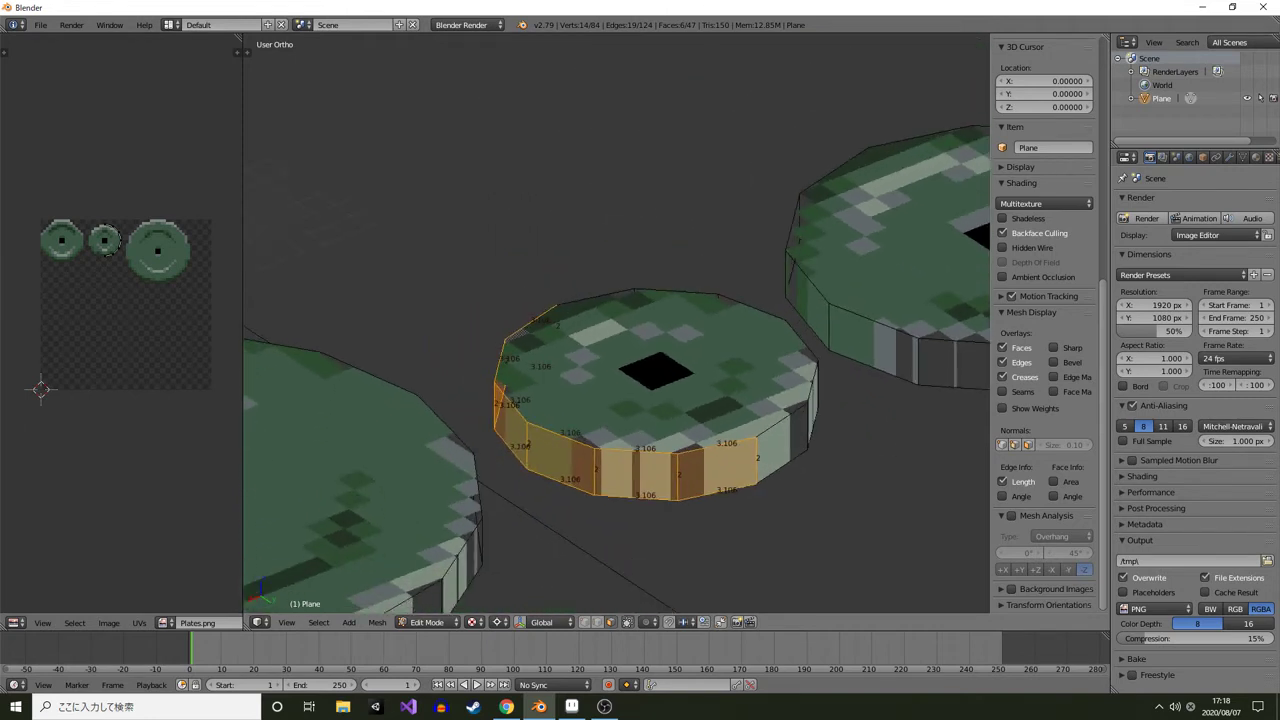
drag(284, 457, 381, 474)
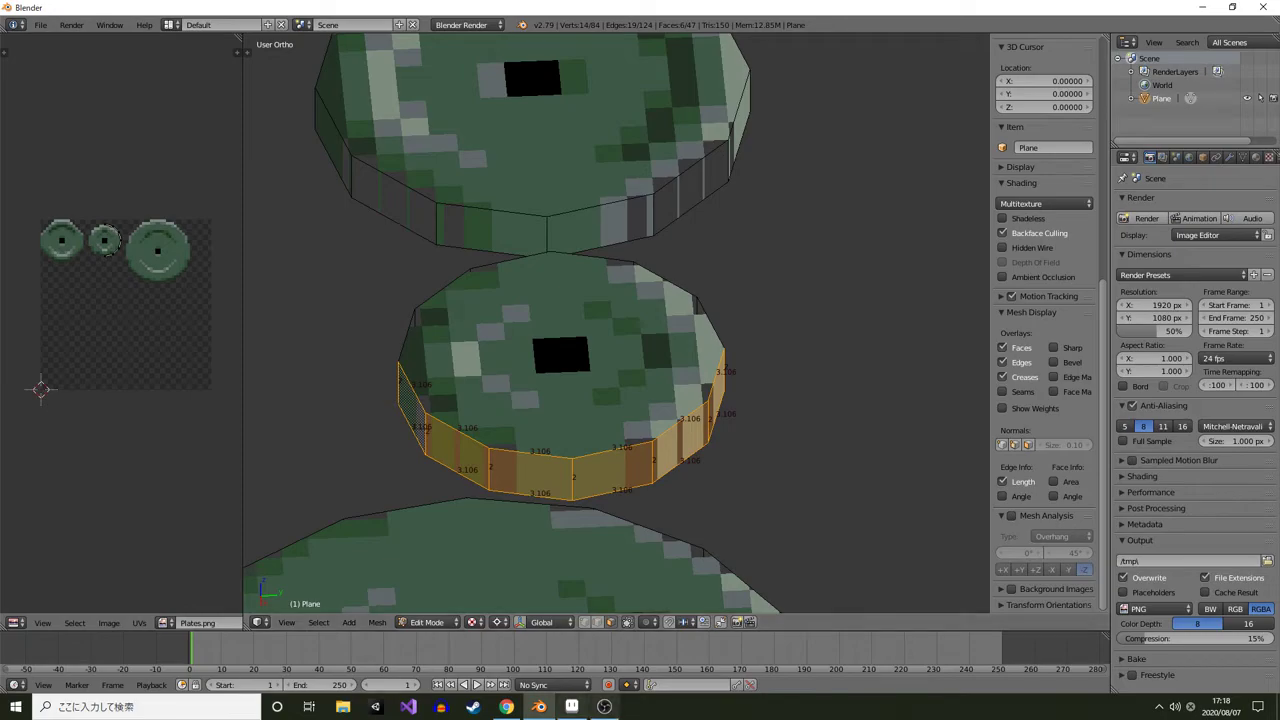
Switch to Aseprite, clear the selection and zoom in on the small plate sprites
click(571, 706)
drag(320, 454, 566, 343)
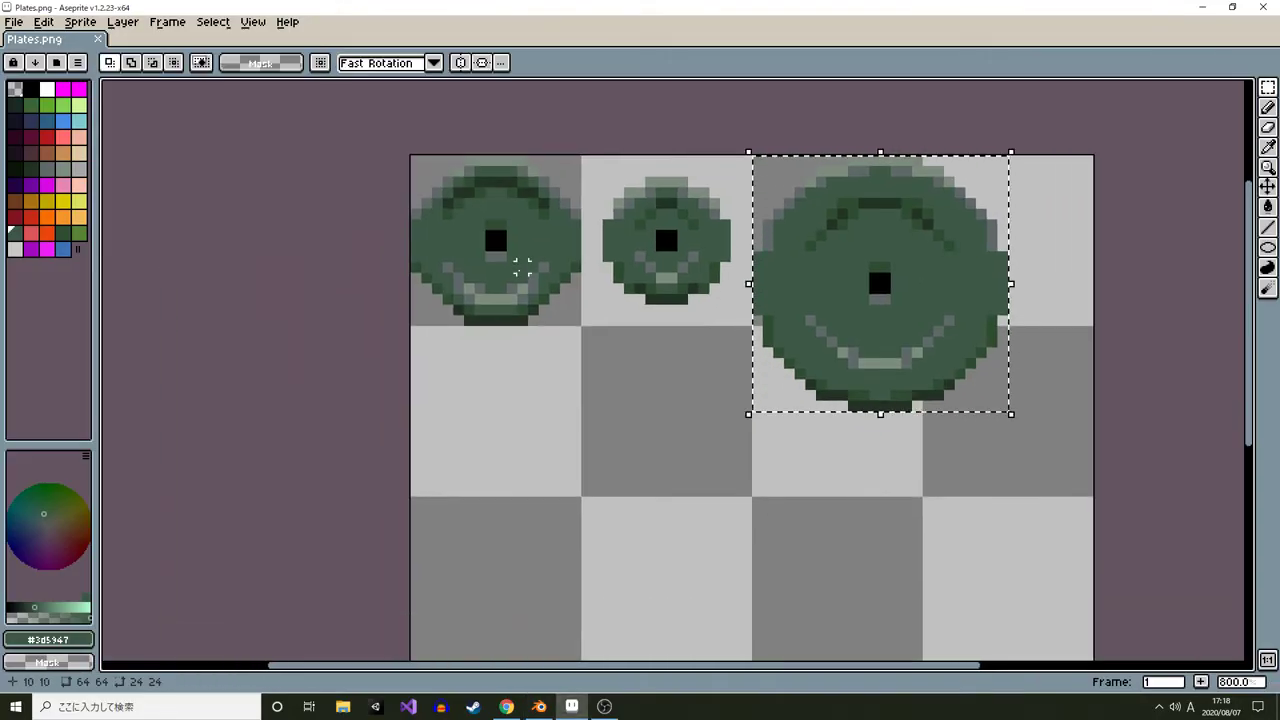
click(511, 371)
scroll(485, 352, up, 1)
drag(443, 206, 480, 187)
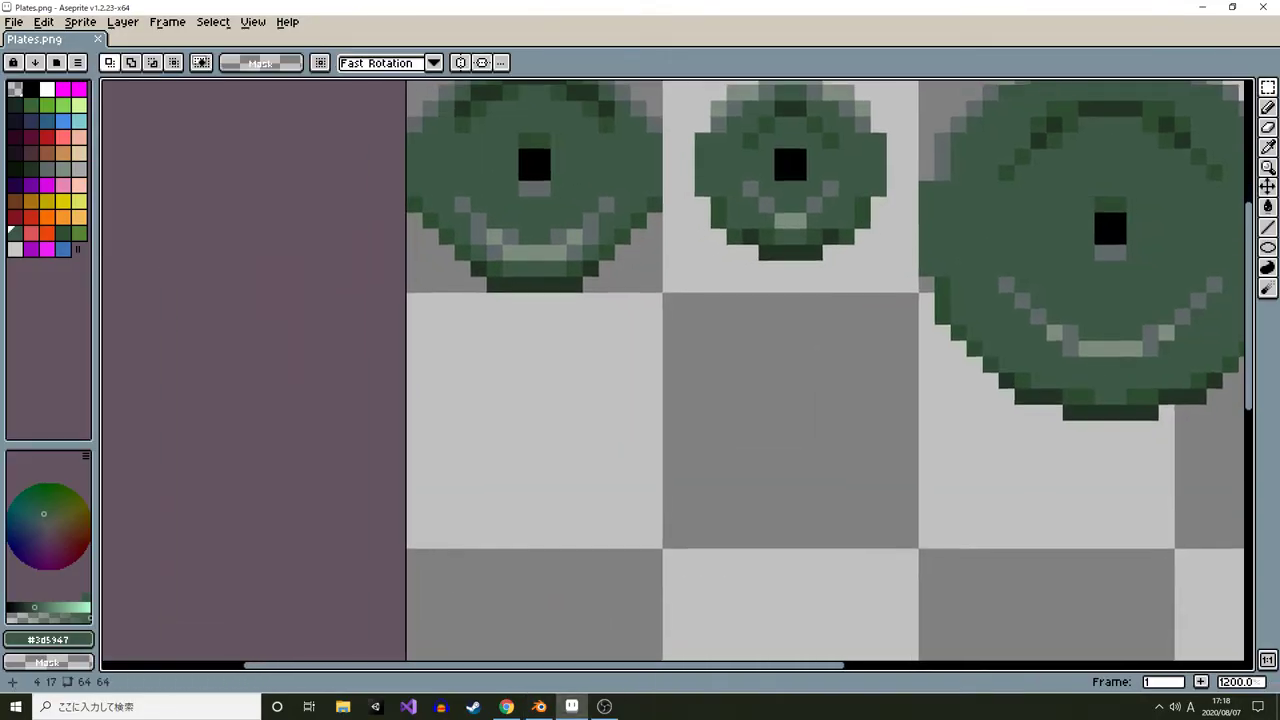
Draw a tall dark-green filled rectangle strip below the first plate sprite
key(u)
key(u)
drag(478, 347, 520, 315)
drag(500, 298, 524, 570)
Pick a darker plate color and paint the bottom pixels of the strip darker
drag(553, 138, 591, 289)
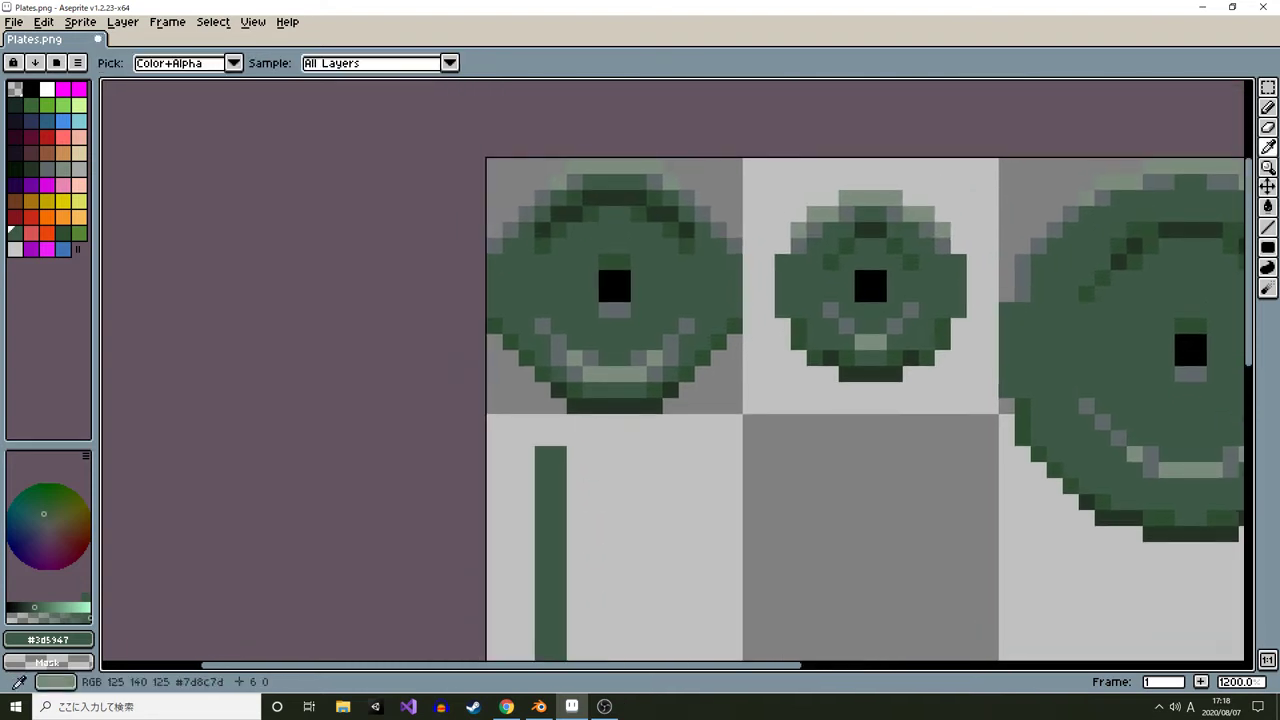
alt+click(602, 376)
drag(574, 518, 590, 362)
key(b)
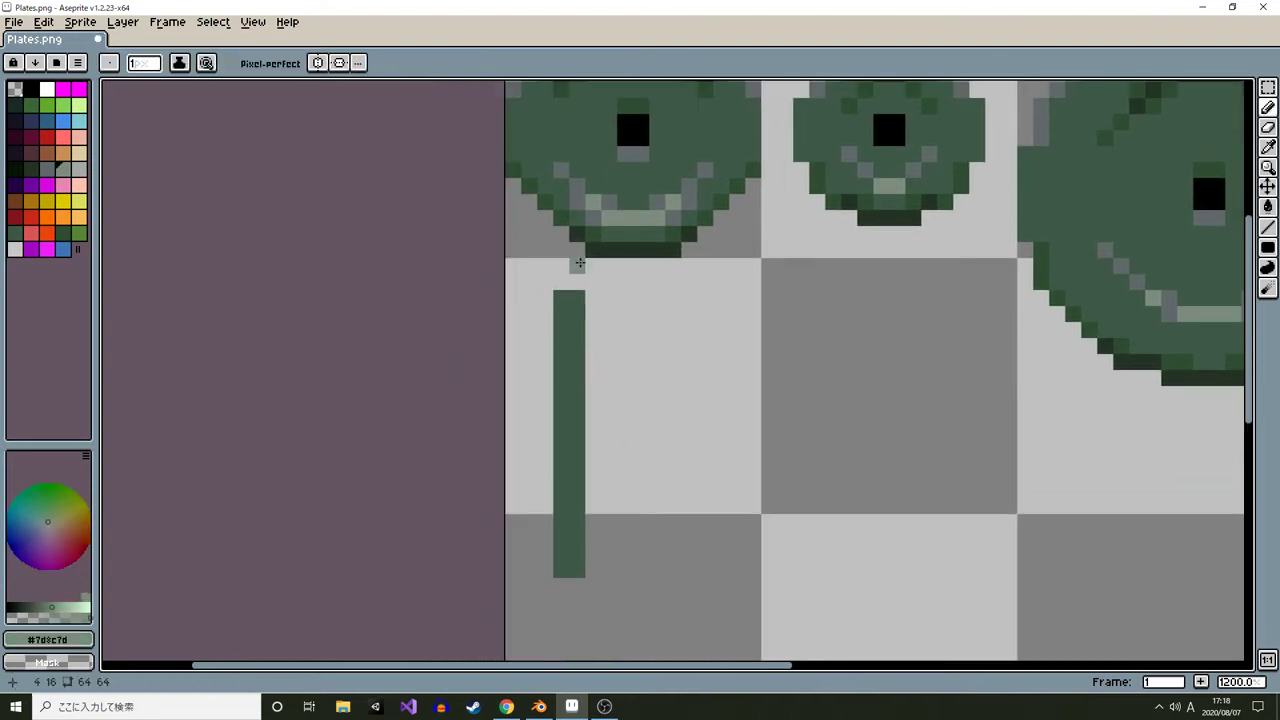
alt+click(617, 249)
click(558, 569)
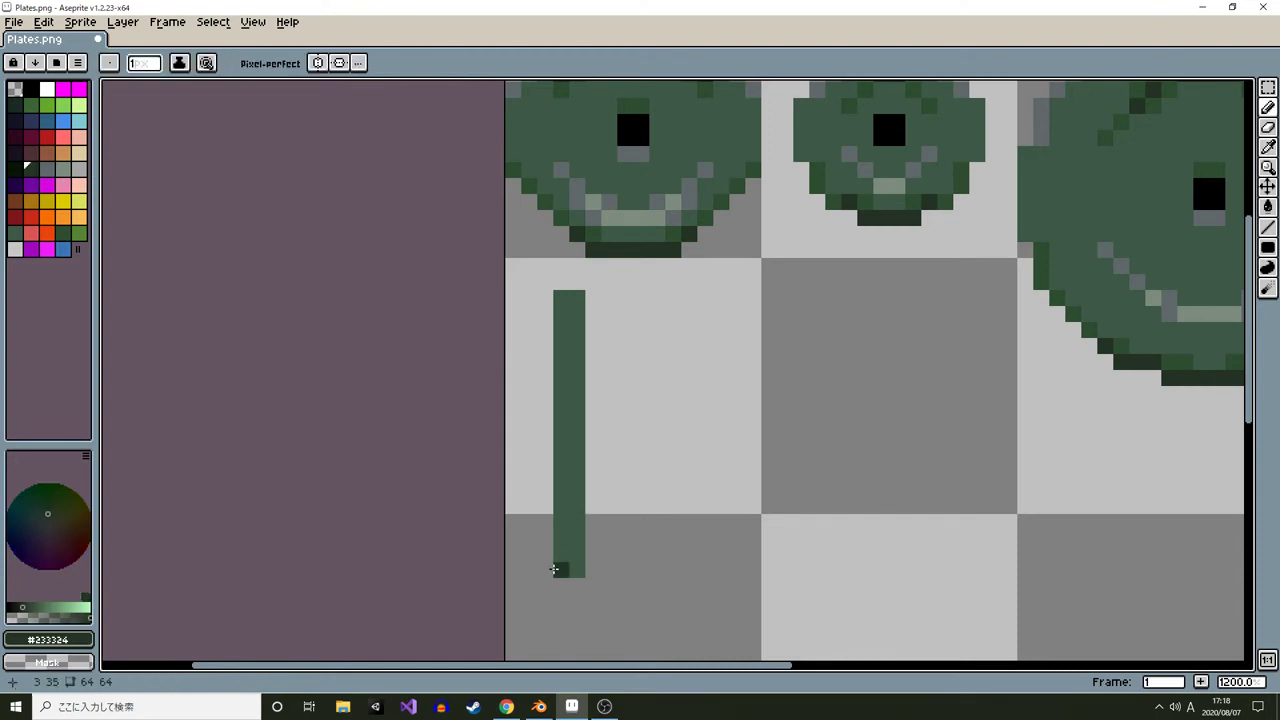
mouse_move(560, 570)
mouse_down()
mouse_move(563, 555)
mouse_move(574, 565)
mouse_move(560, 491)
mouse_move(580, 513)
mouse_move(579, 538)
mouse_up()
Shade the middle and top of the strip with mid-greens and lighter grey tones picked from the plate rims
alt+click(594, 234)
drag(587, 462, 609, 531)
alt+click(615, 287)
alt+click(631, 272)
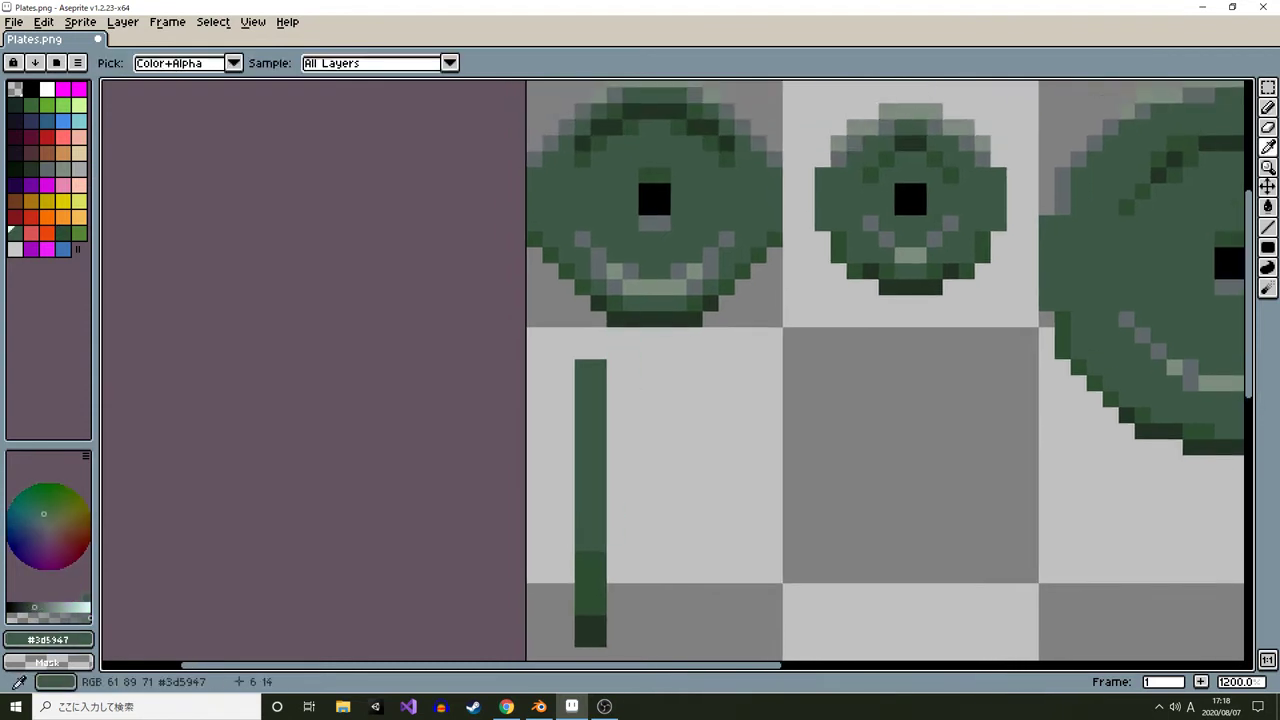
alt+click(631, 287)
mouse_move(586, 367)
mouse_down()
mouse_move(597, 368)
mouse_move(580, 408)
mouse_move(596, 416)
mouse_move(596, 448)
mouse_move(584, 434)
mouse_up()
alt+click(604, 273)
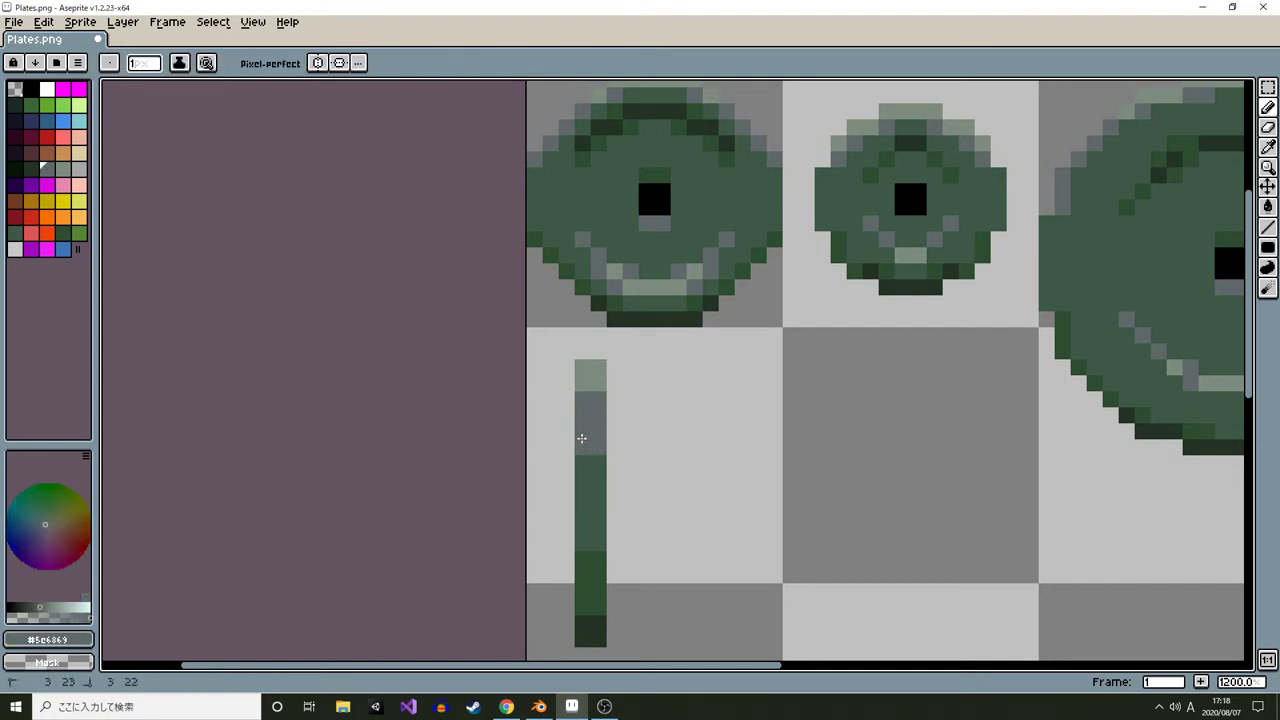
click(587, 379)
Zoom out and back in to review the shaded strip against the plate sprites
scroll(610, 325, down, 2)
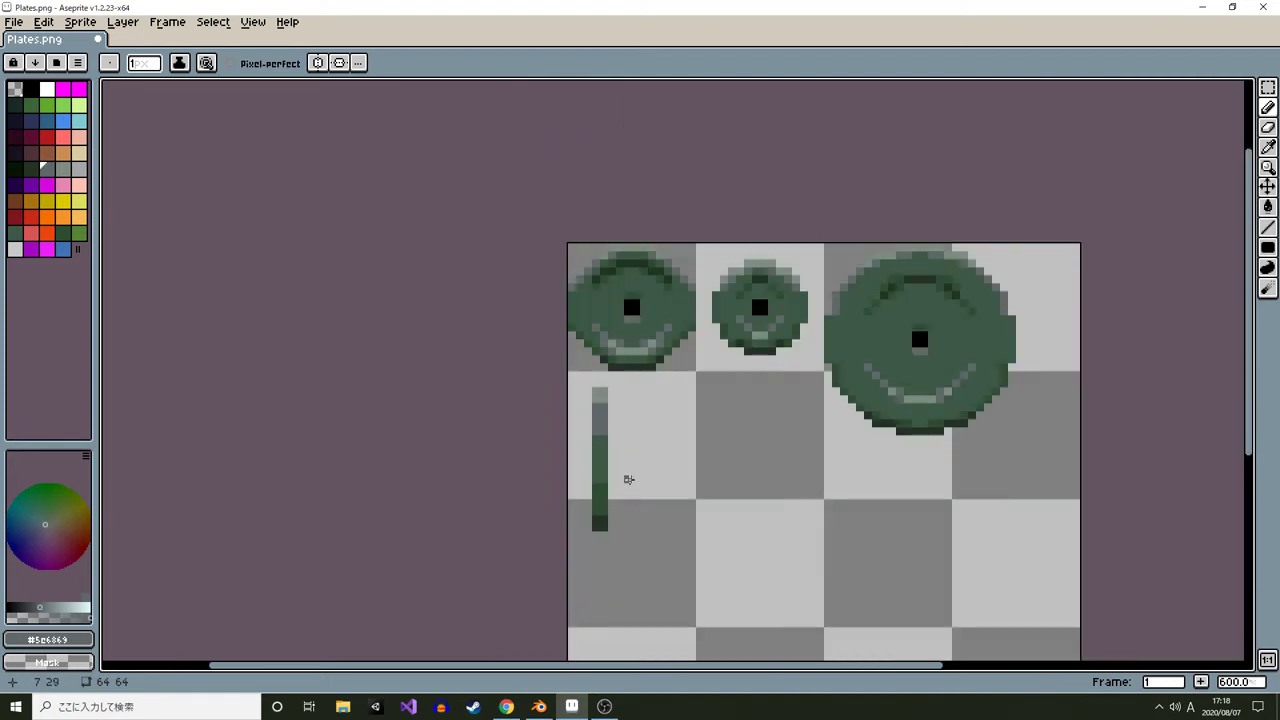
scroll(613, 456, up, 1)
scroll(611, 448, down, 4)
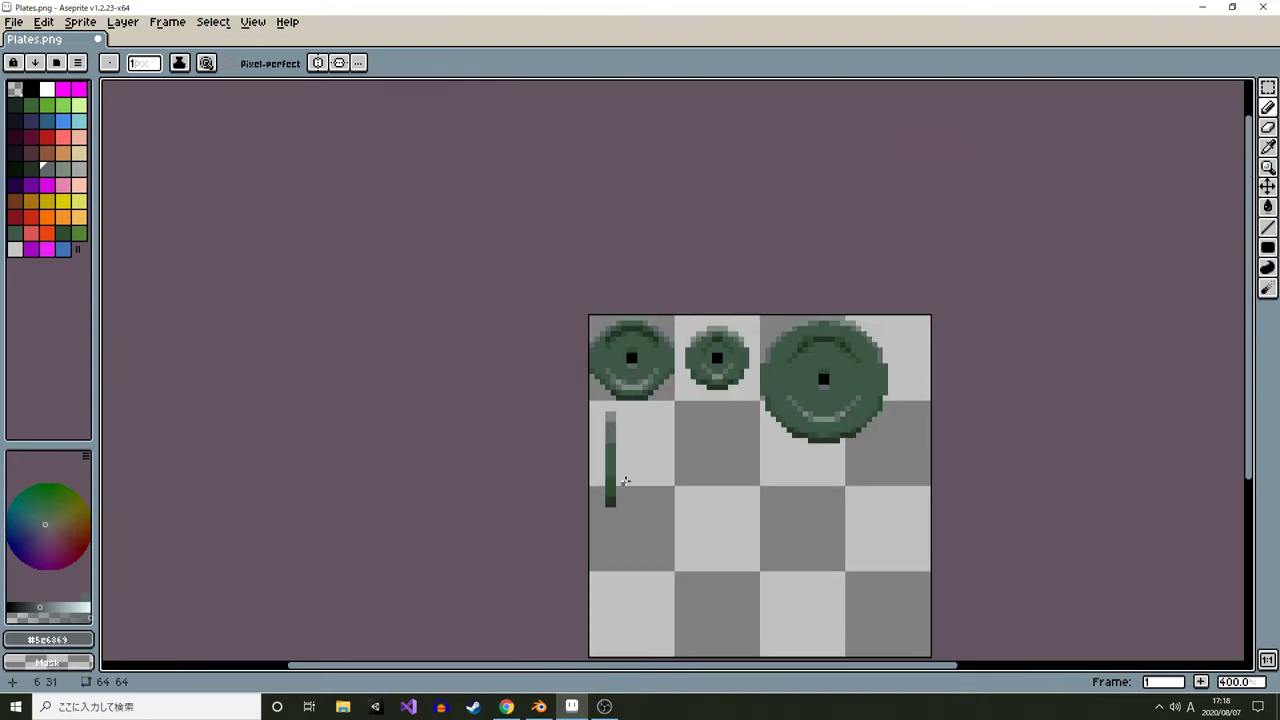
scroll(624, 464, up, 4)
scroll(624, 458, down, 3)
scroll(618, 452, up, 4)
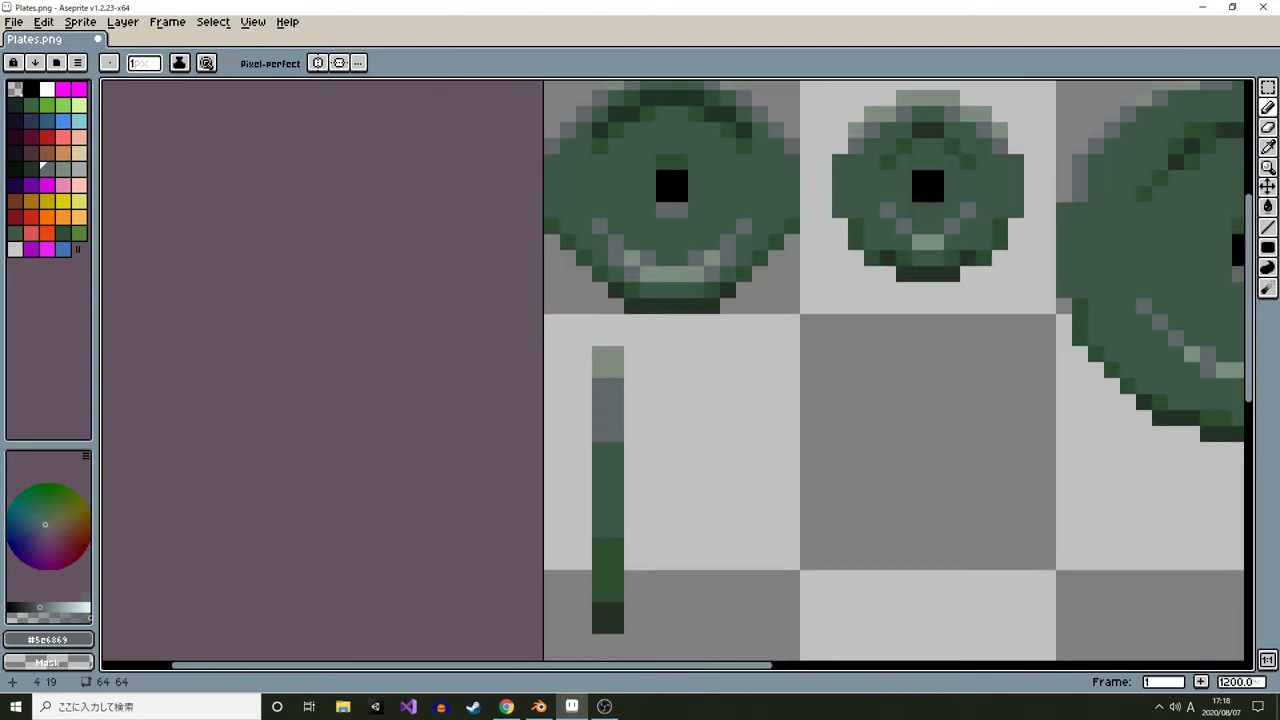
scroll(590, 360, down, 6)
scroll(640, 460, up, 6)
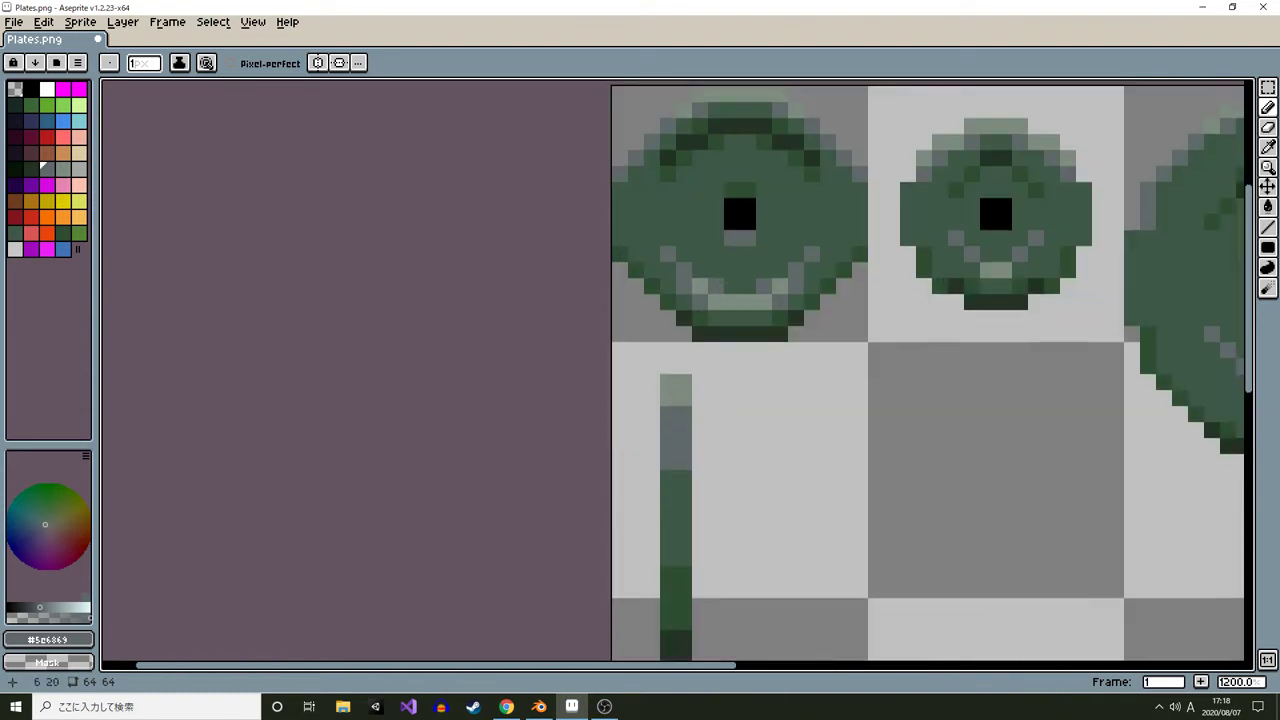
scroll(686, 403, down, 1)
drag(686, 403, 522, 427)
scroll(493, 342, up, 2)
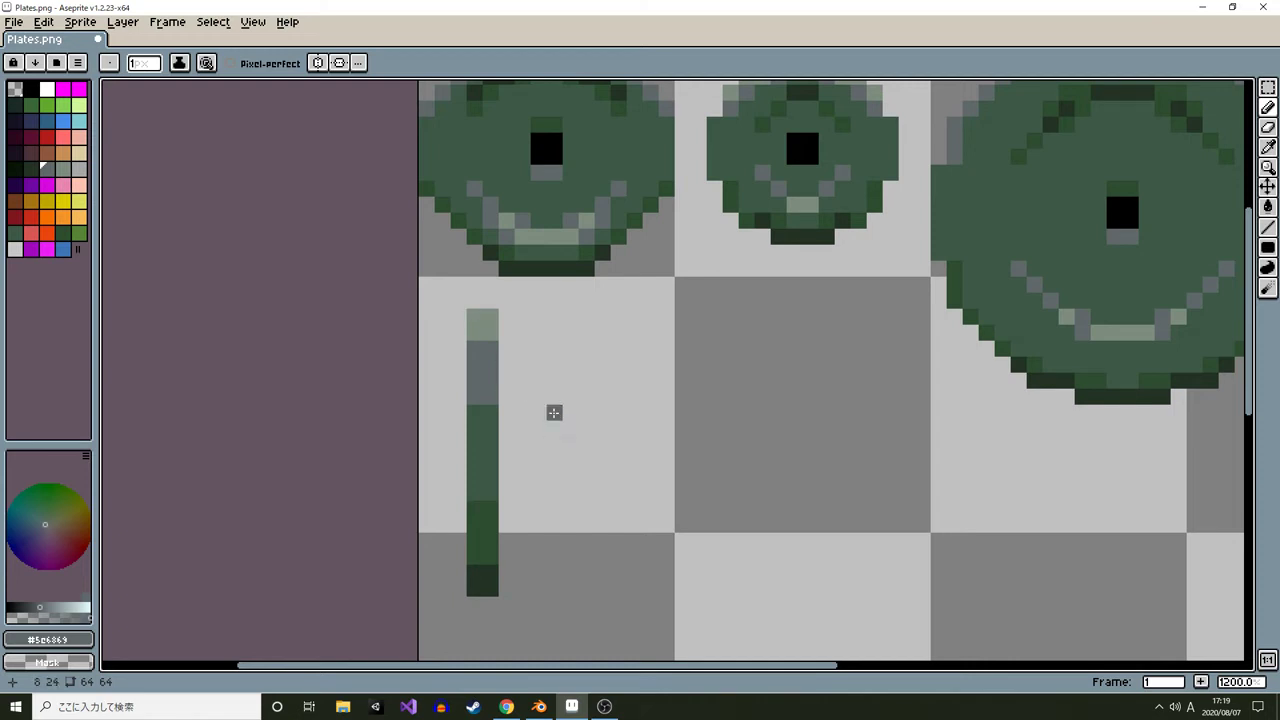
Cut the strip with a marquee, paste it and nudge it flush against the canvas's left edge
key(m)
drag(443, 301, 570, 657)
key(ctrl+x)
drag(459, 387, 537, 416)
key(ctrl+v)
key(Down)
key(Up)
key(Up)
key(Down)
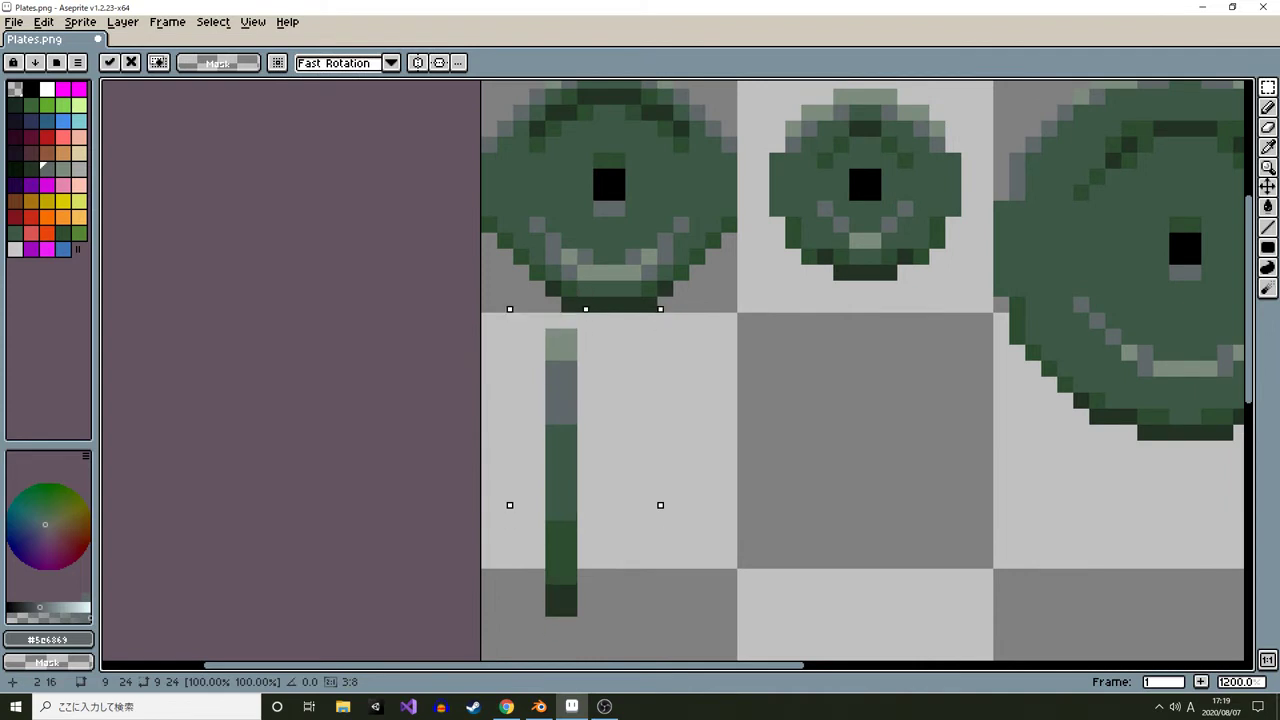
key(Down)
key(Left)
key(Up)
key(Left)
key(Down)
key(Right)
key(Up)
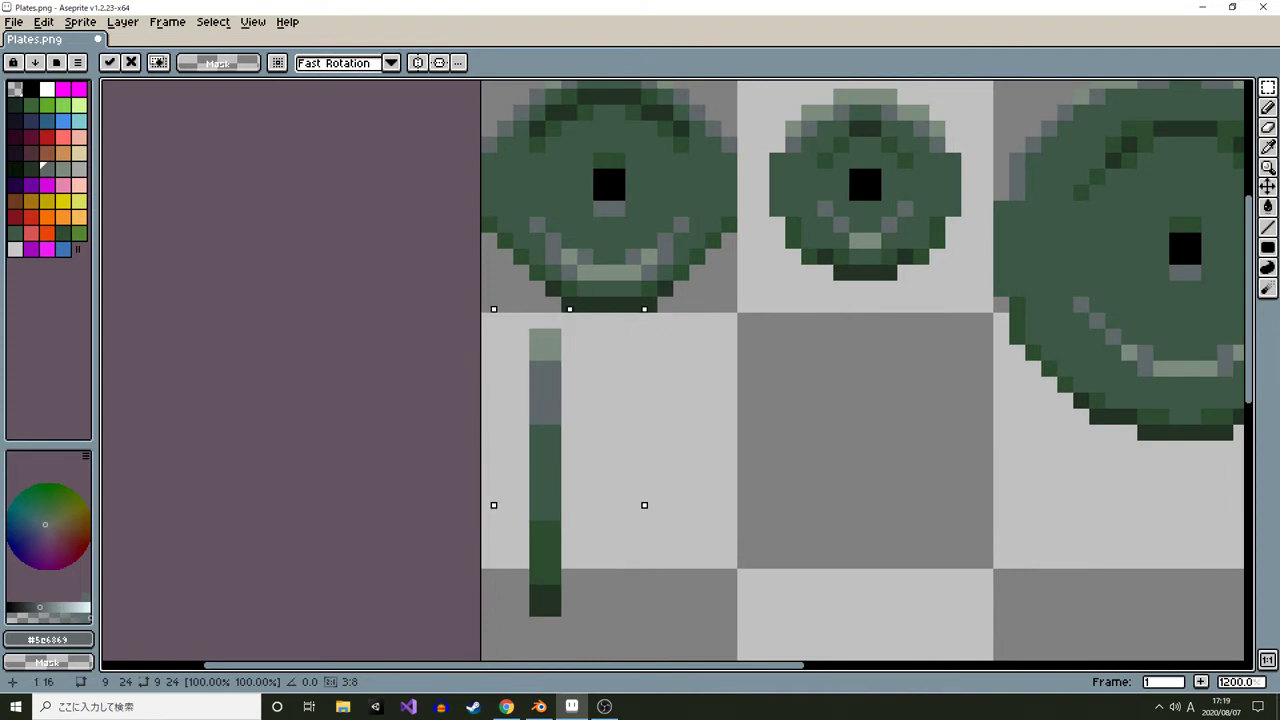
key(Down)
key(Left)
key(Left)
key(Left)
key(ctrl+d)
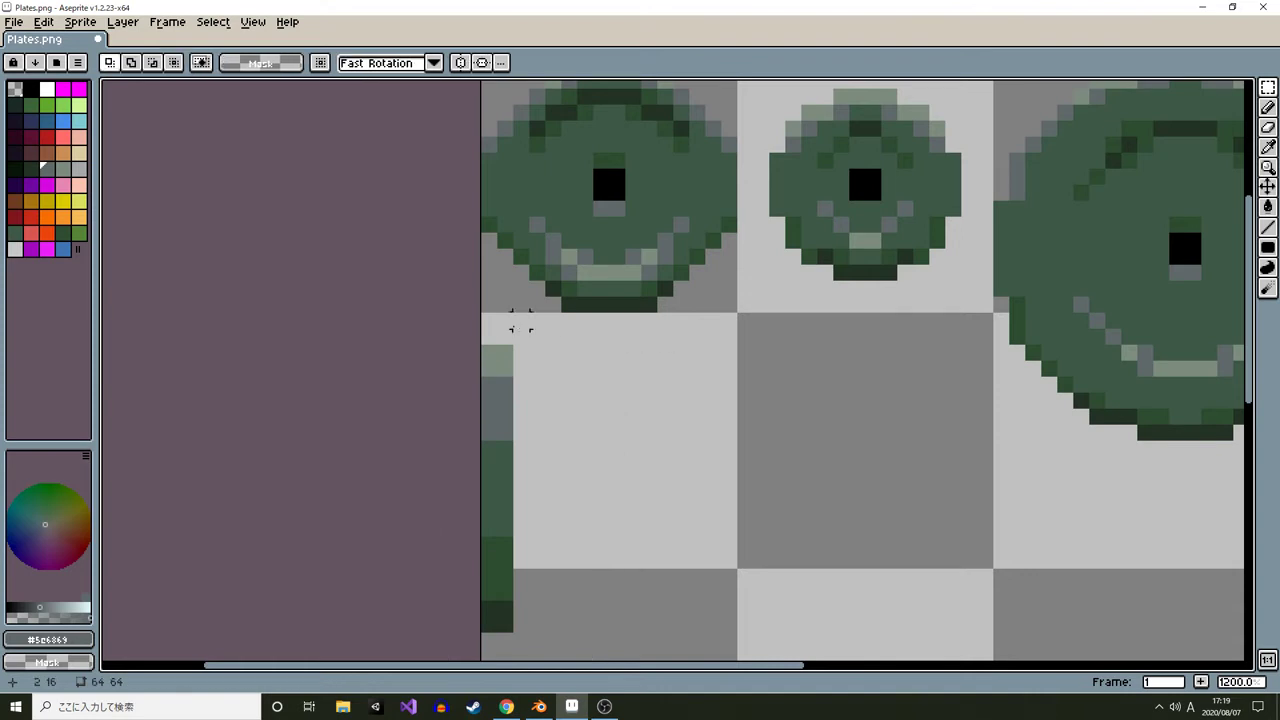
Measure the gaps and sizes around the plate sprites with temporary marquee selections
drag(507, 322, 681, 337)
click(782, 366)
drag(809, 385, 633, 510)
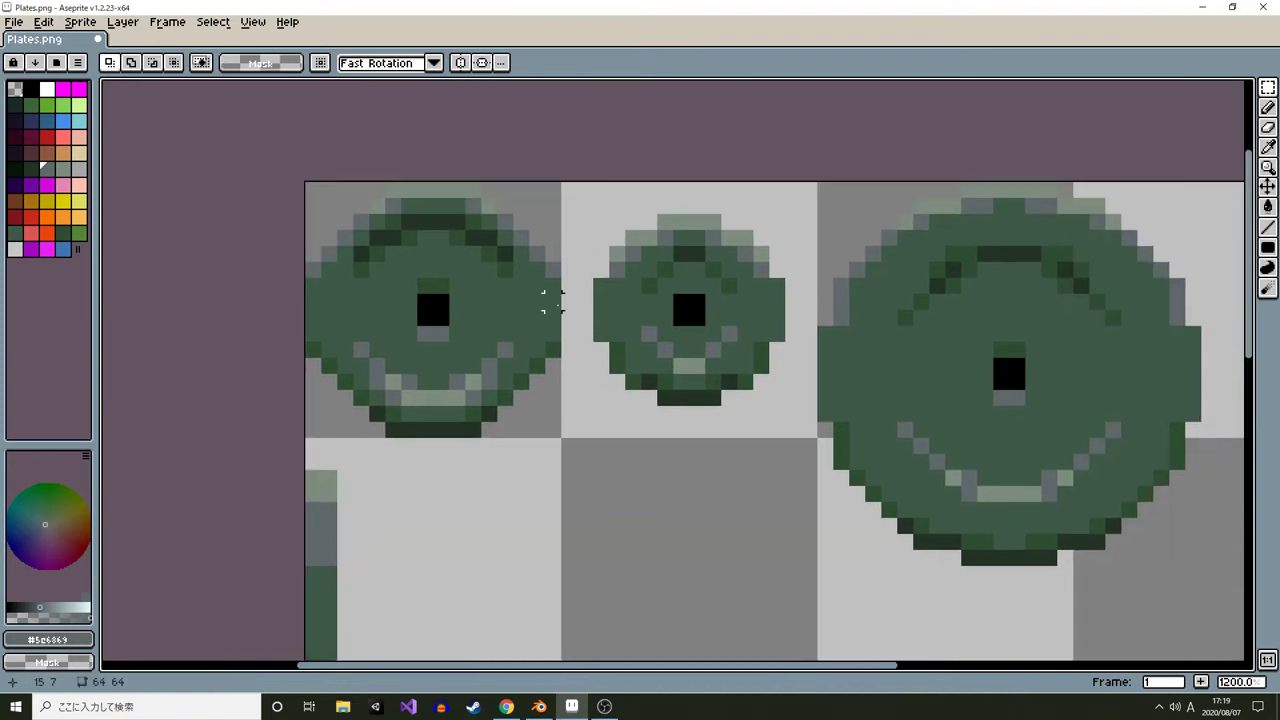
drag(569, 301, 585, 334)
click(761, 414)
drag(793, 302, 809, 382)
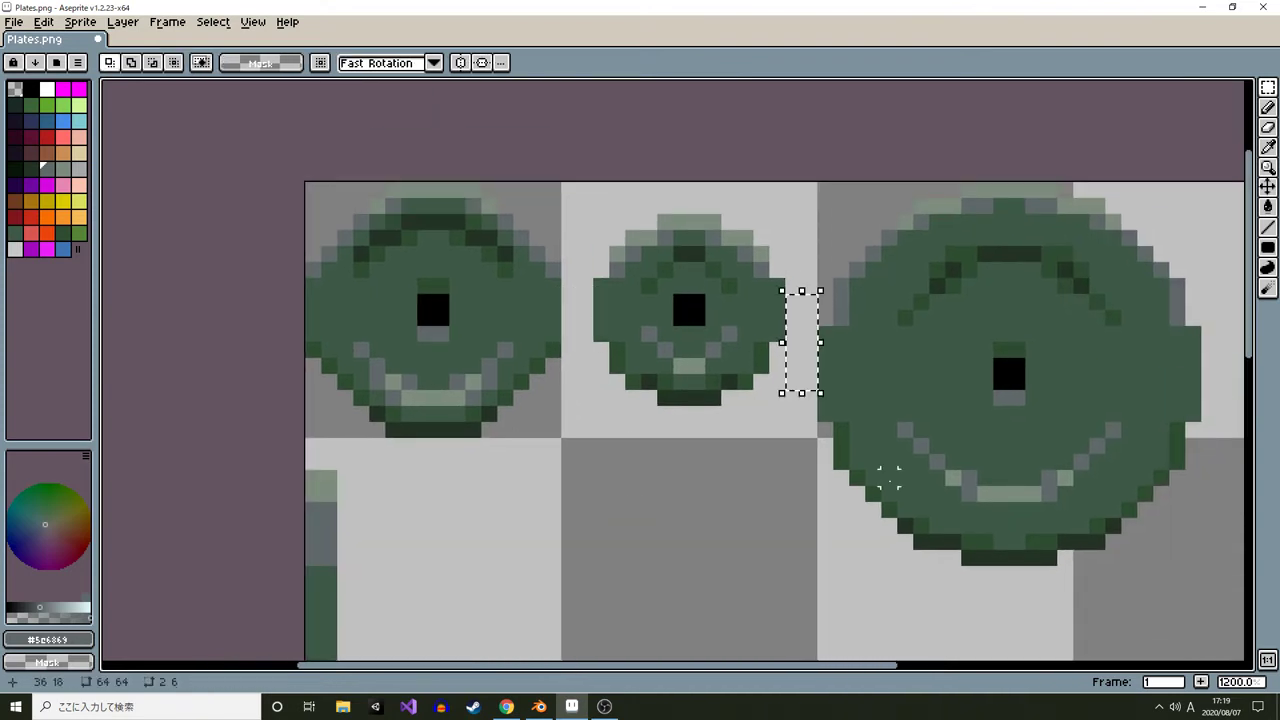
click(935, 514)
drag(923, 537, 875, 554)
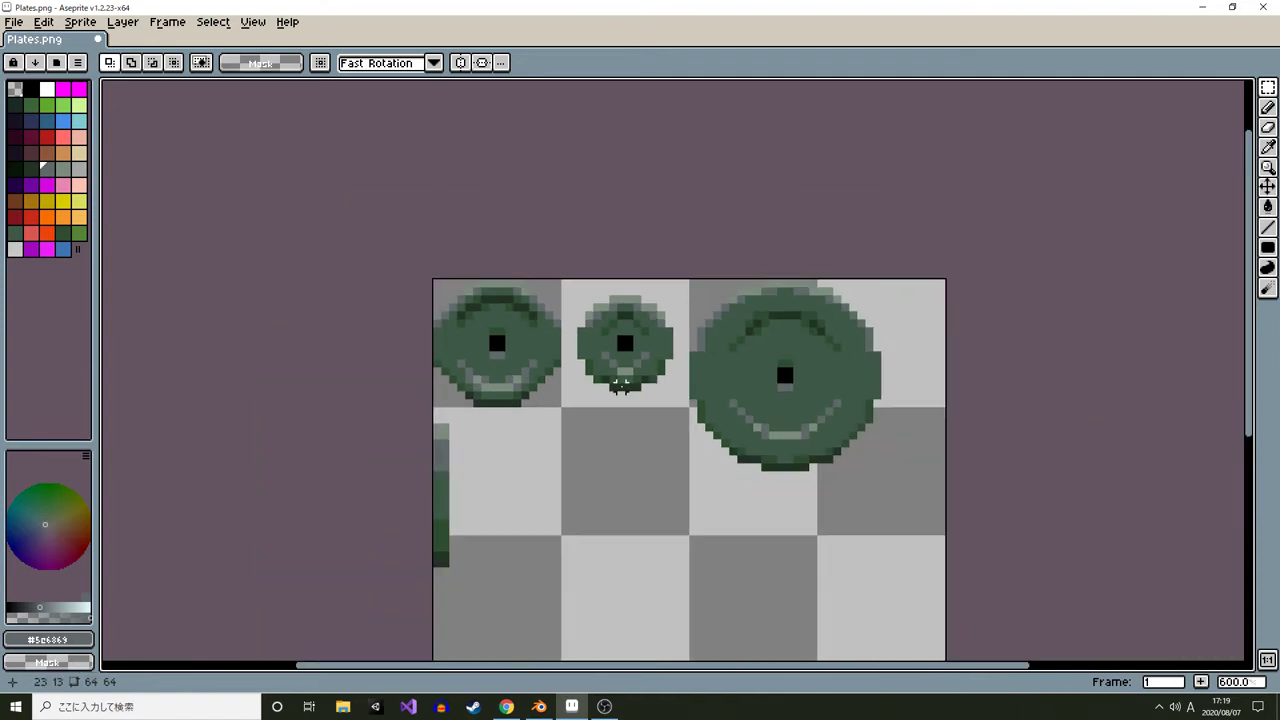
scroll(607, 359, down, 2)
drag(607, 359, 508, 336)
drag(577, 466, 604, 372)
scroll(395, 224, up, 2)
drag(484, 507, 571, 426)
scroll(640, 397, down, 2)
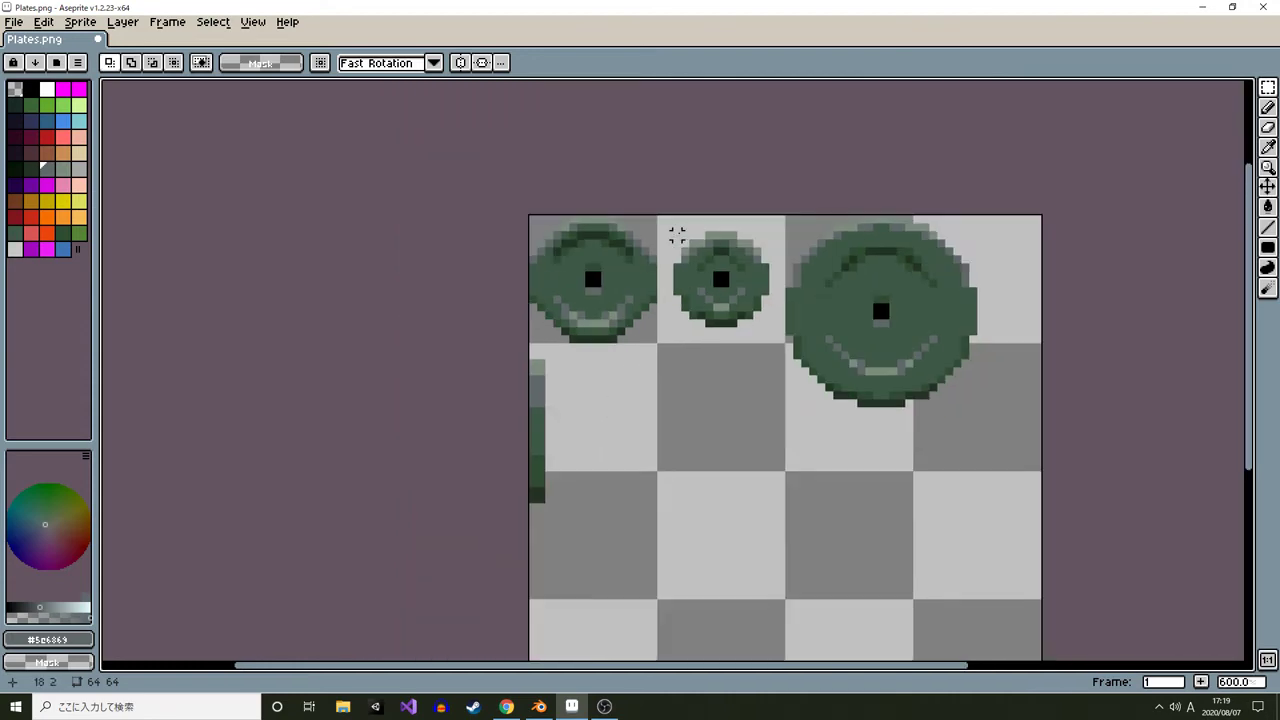
drag(672, 229, 766, 324)
scroll(607, 410, up, 2)
drag(588, 411, 532, 383)
Save the sprite sheet, switch to Blender and reload the image in the UV editor
key(ctrl+s)
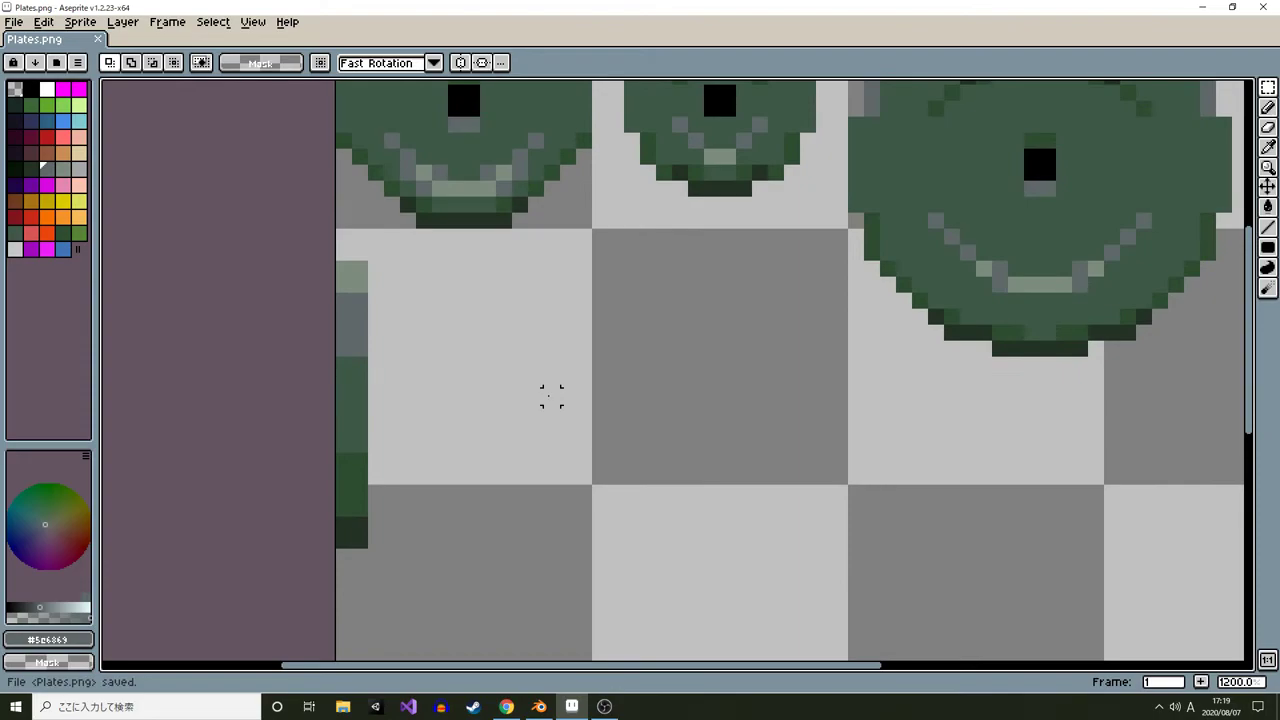
key(alt+Tab)
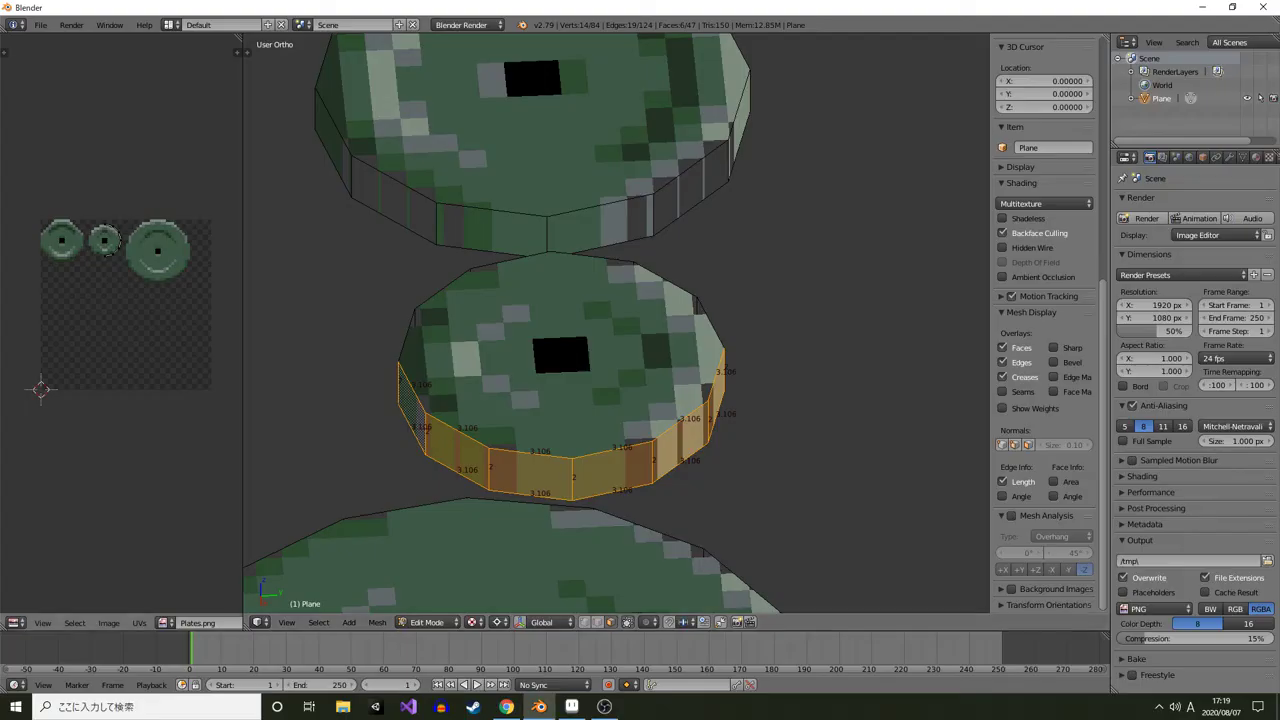
scroll(121, 323, up, 1)
key(alt+r)
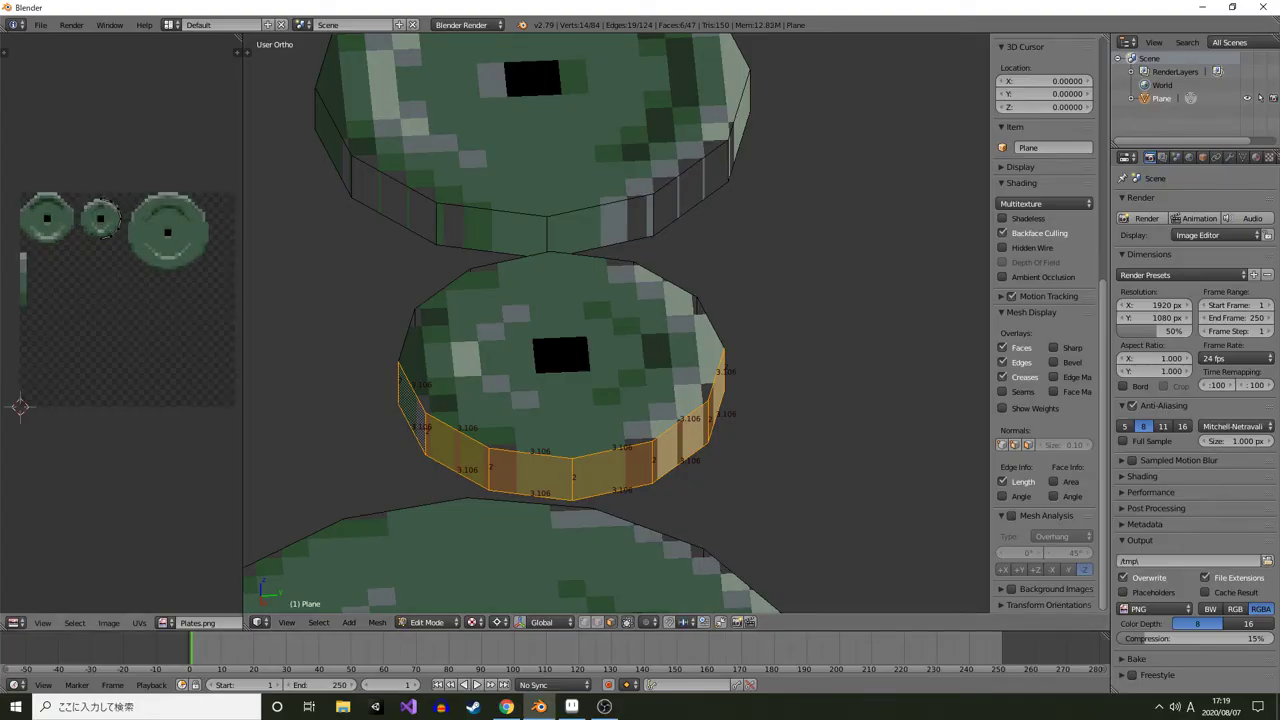
drag(100, 300, 184, 337)
scroll(160, 330, up, 2)
mouse_move(600, 350)
mouse_down()
mouse_move(564, 334)
mouse_move(609, 338)
mouse_up()
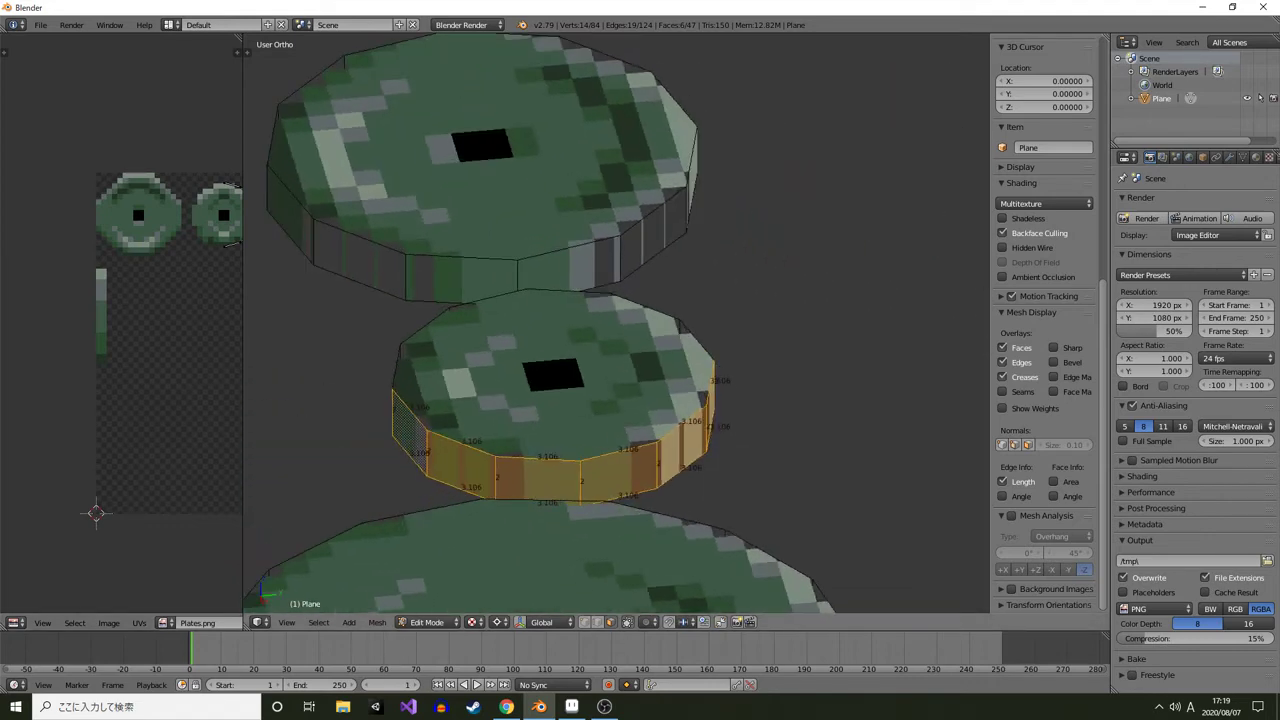
Unwrap the selected rim faces of the small plate and rotate the UV strip upright
key(u)
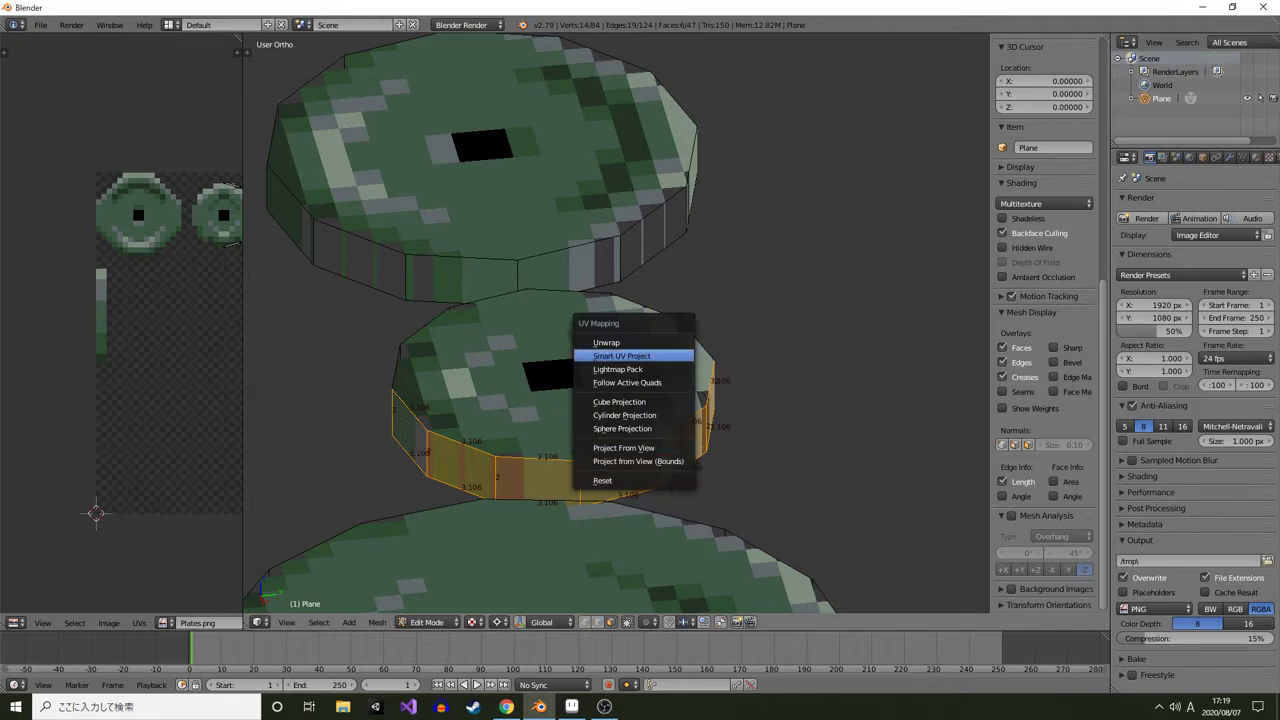
click(606, 342)
scroll(150, 340, down, 2)
key(r)
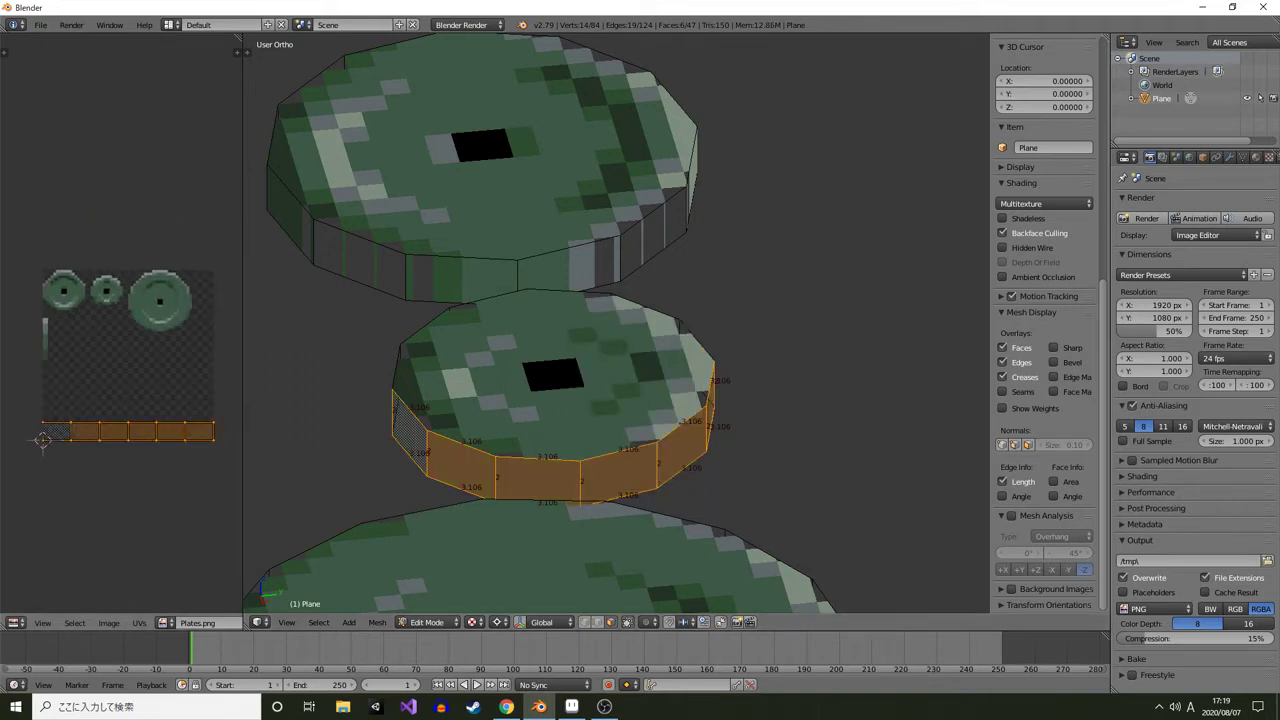
click(156, 380)
Move and scale the rim UV strip onto the painted strip at the image's left edge
key(g)
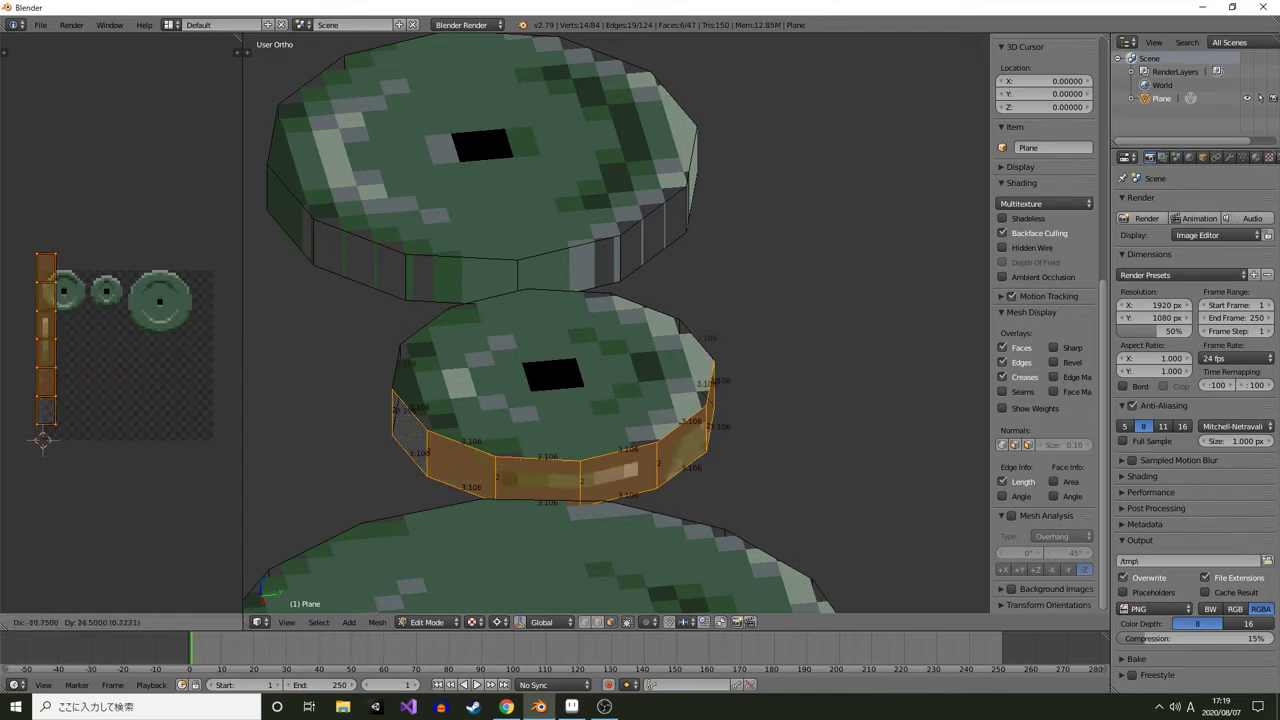
click(74, 288)
key(s)
click(52, 328)
scroll(52, 328, up, 4)
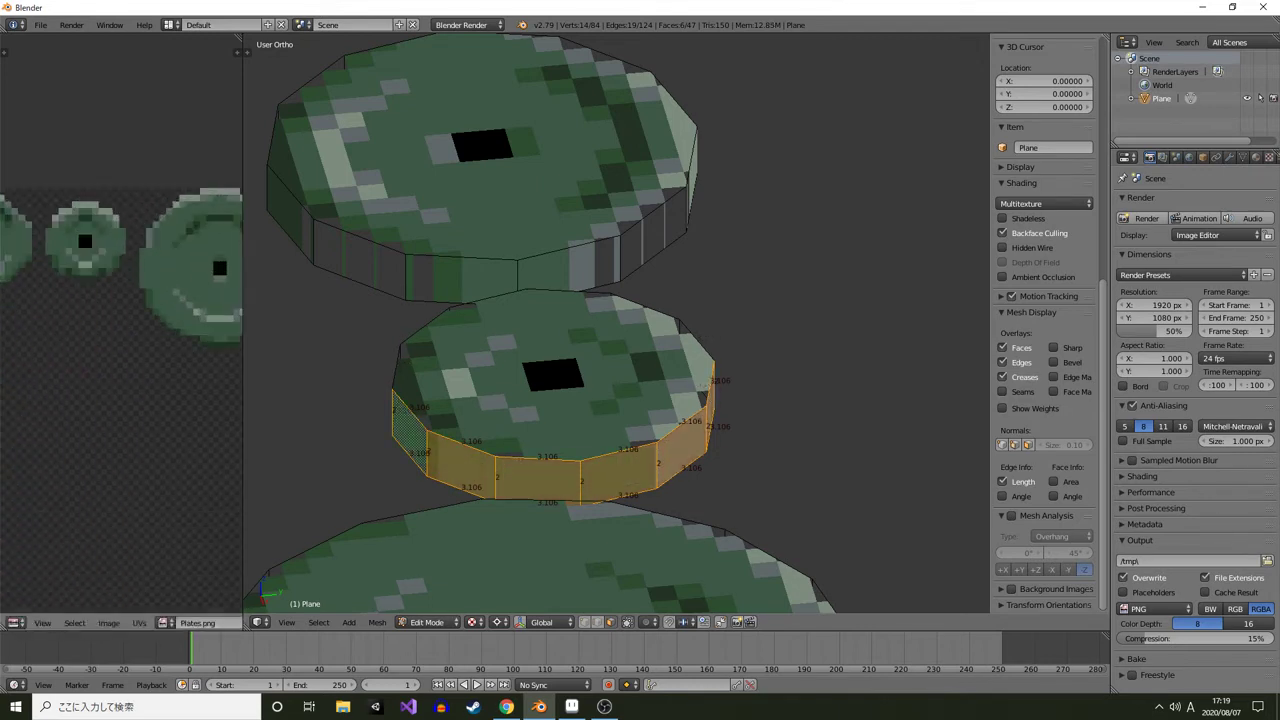
drag(52, 328, 189, 330)
scroll(140, 340, up, 2)
drag(100, 350, 185, 297)
scroll(185, 297, up, 2)
scroll(167, 342, up, 1)
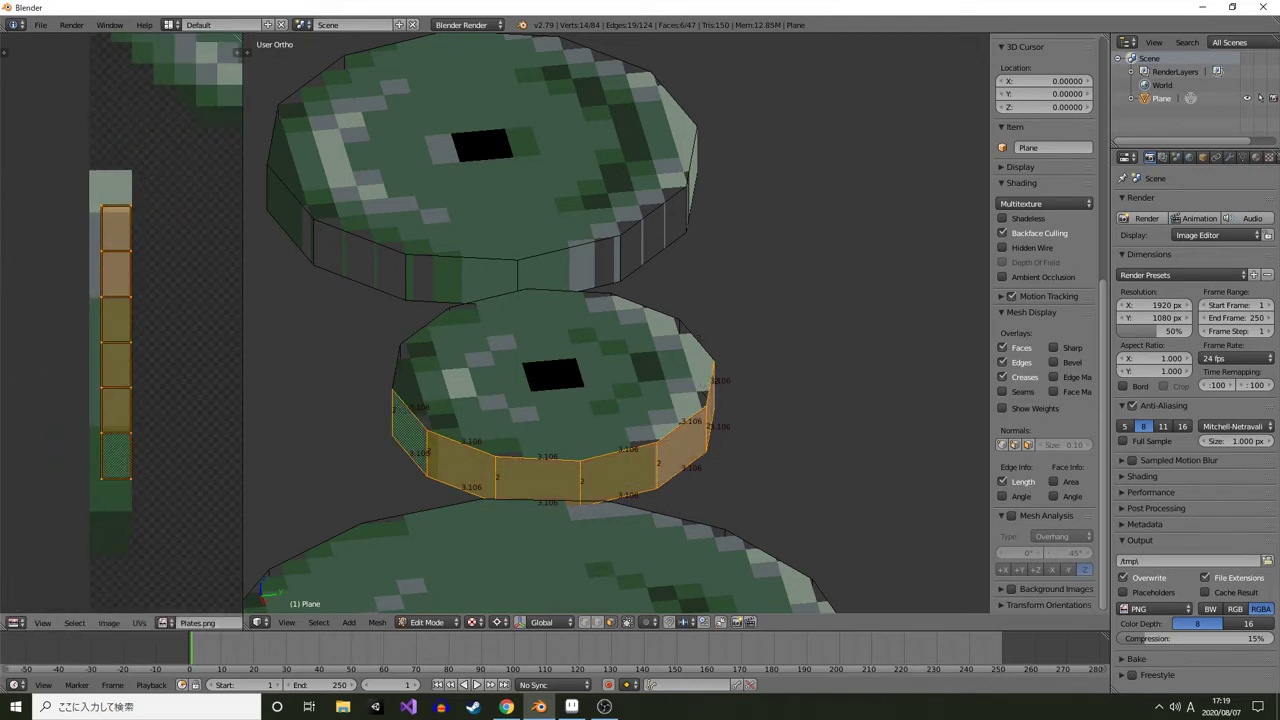
Refine the rim UVs' scale and position, stretching them along Y to cover the whole painted strip
key(s)
click(218, 285)
key(g)
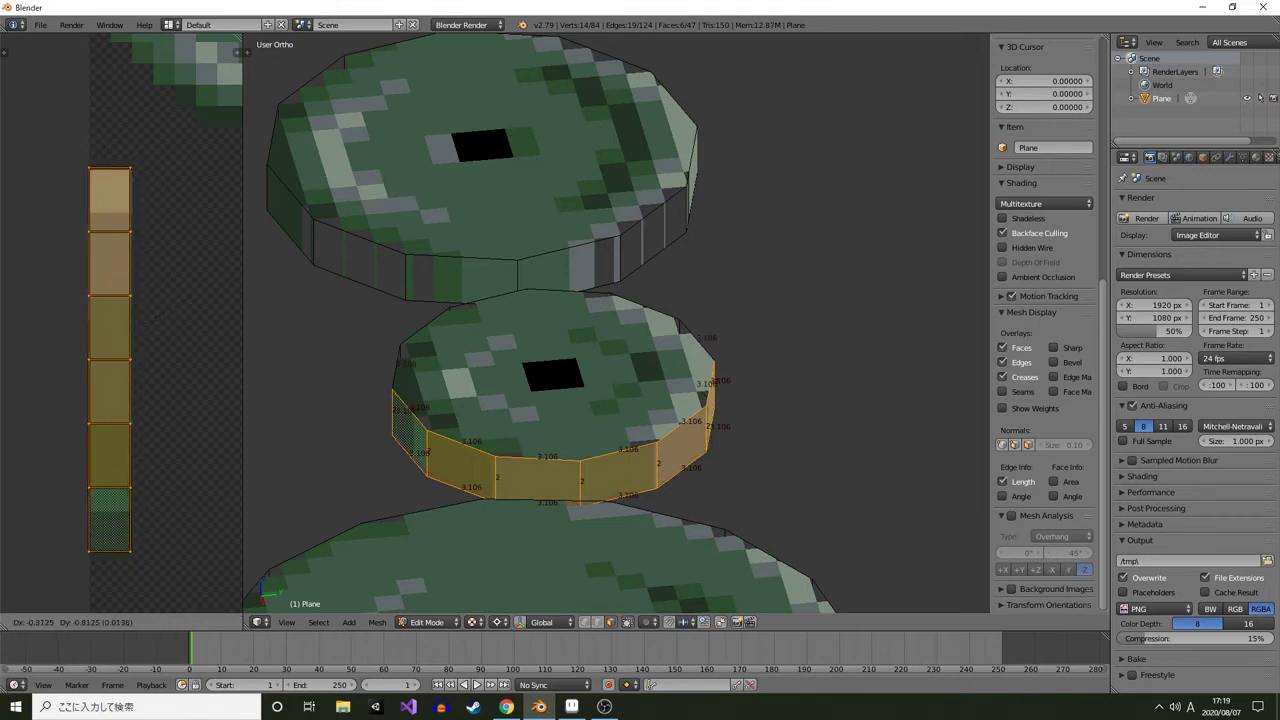
click(214, 303)
key(s)
click(207, 271)
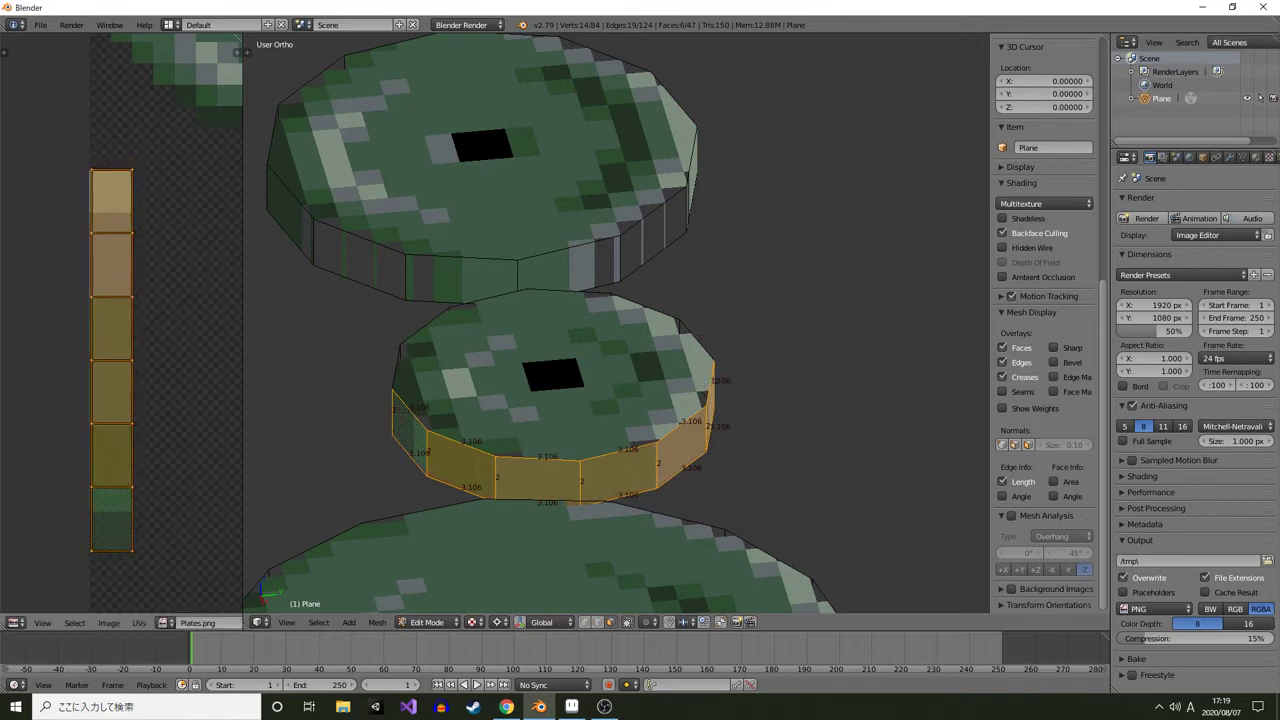
key(s)
key(y)
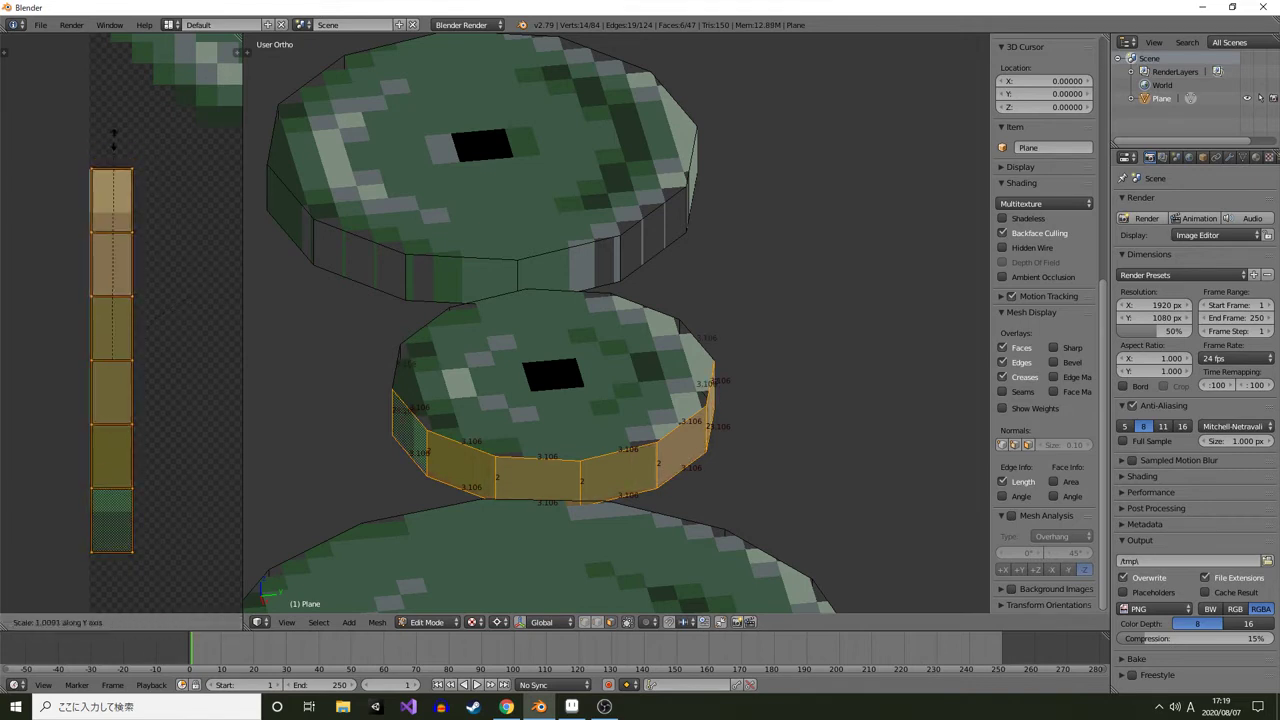
click(113, 140)
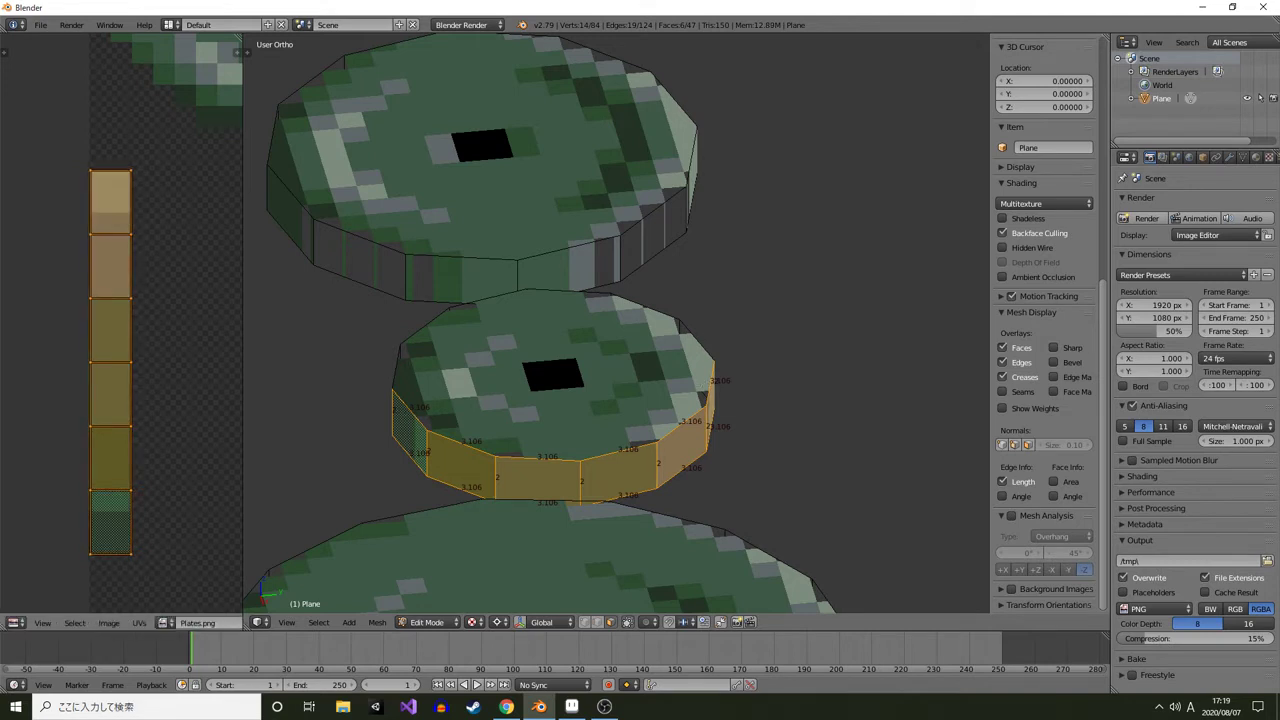
Snap the selected rim UVs to pixels
key(shift+s)
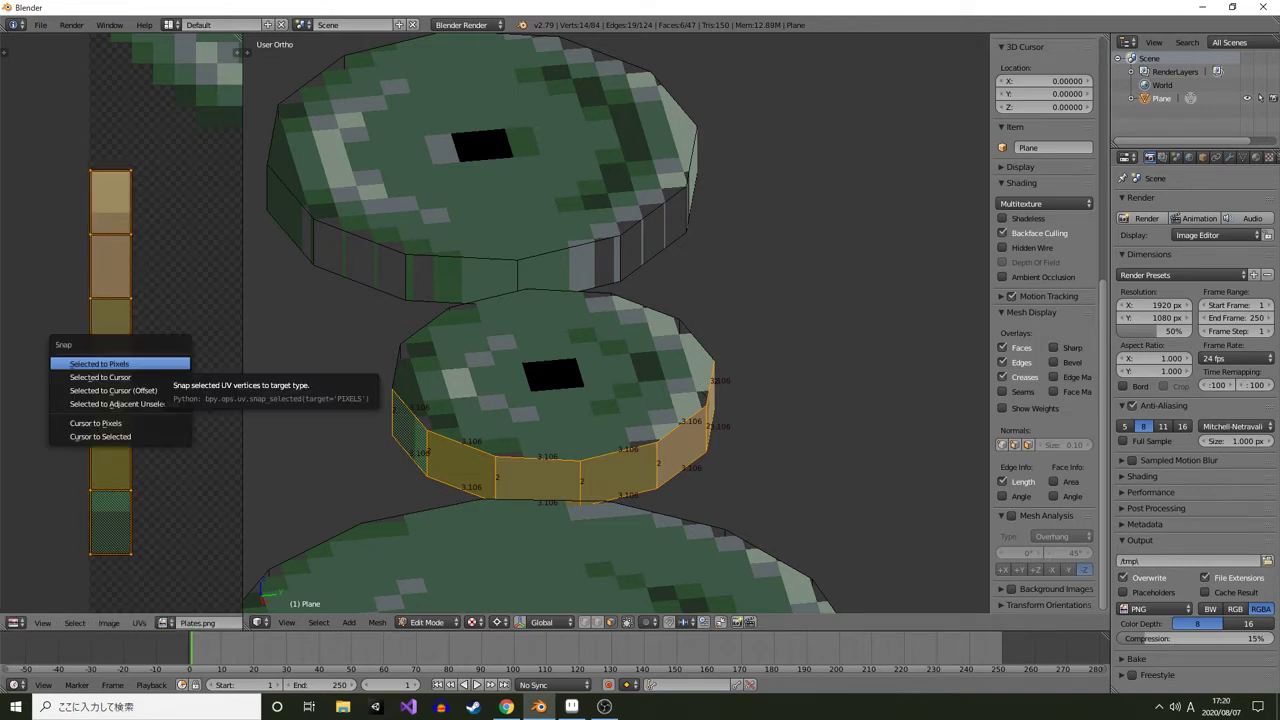
key(Return)
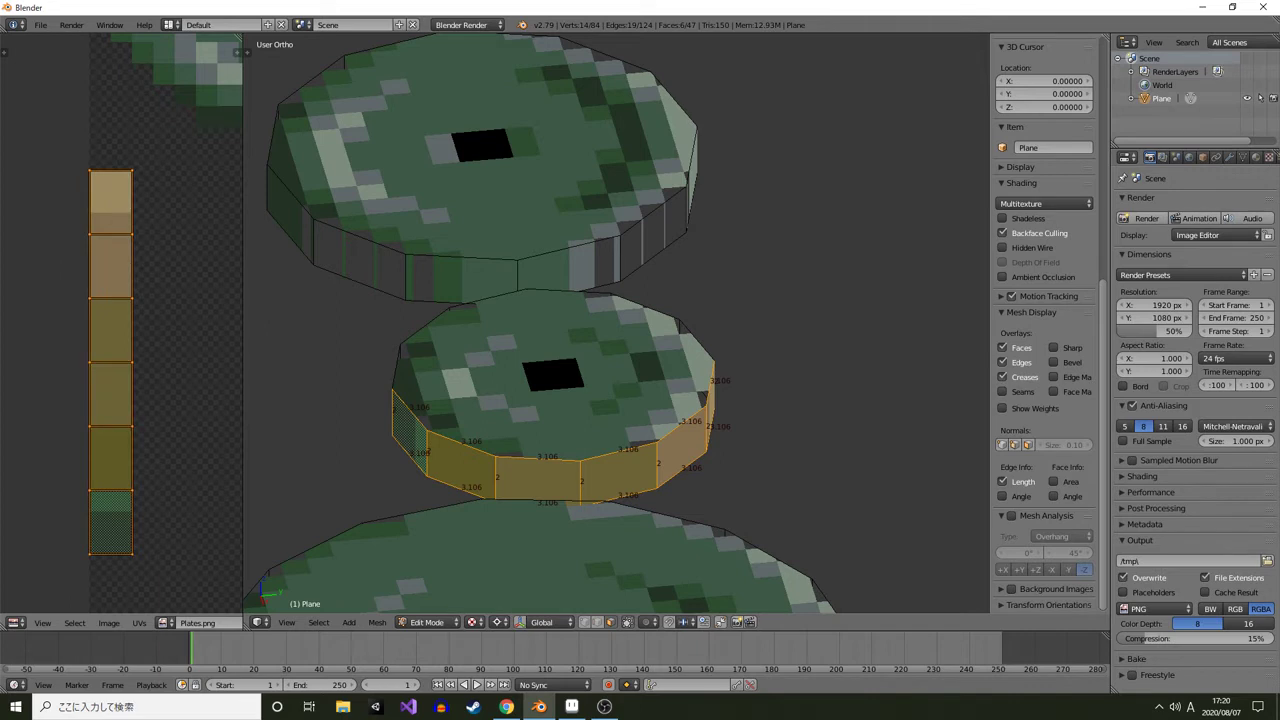
key(shift+s)
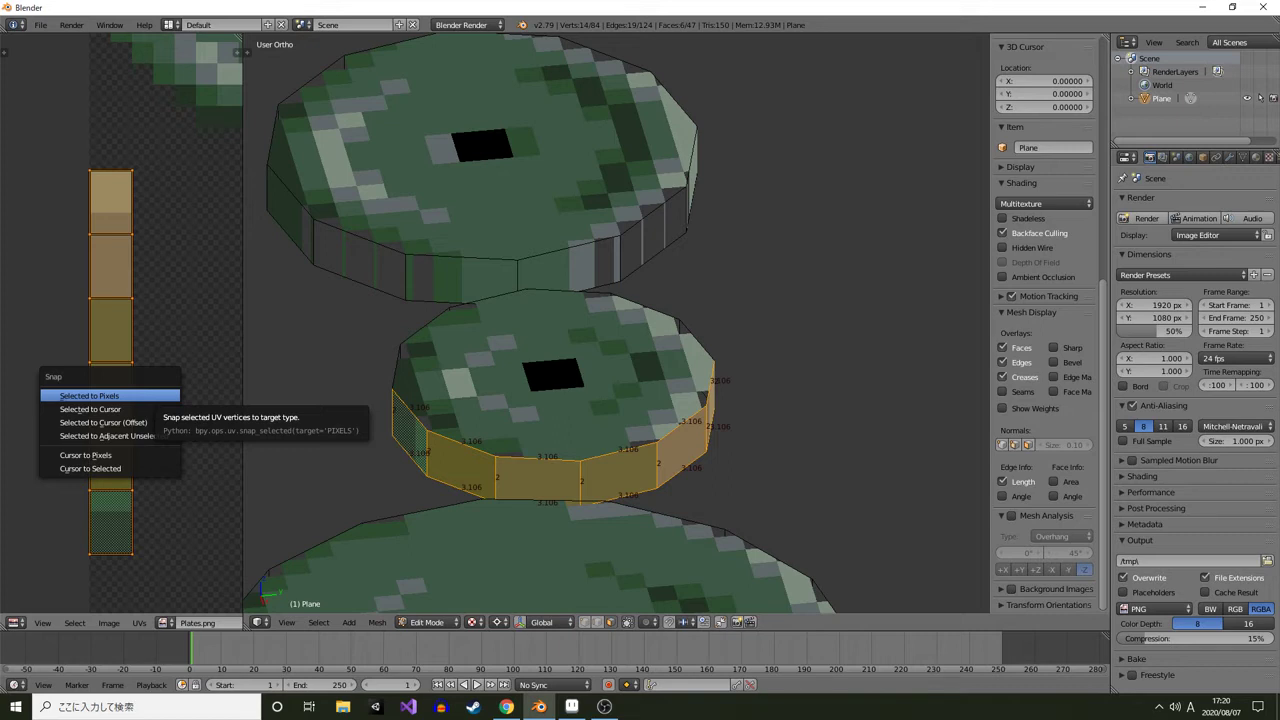
click(151, 396)
Examine the UVs of the large plate's top face in the image editor
scroll(617, 323, down, 4)
scroll(122, 323, down, 4)
right_click(556, 240)
drag(150, 210, 125, 317)
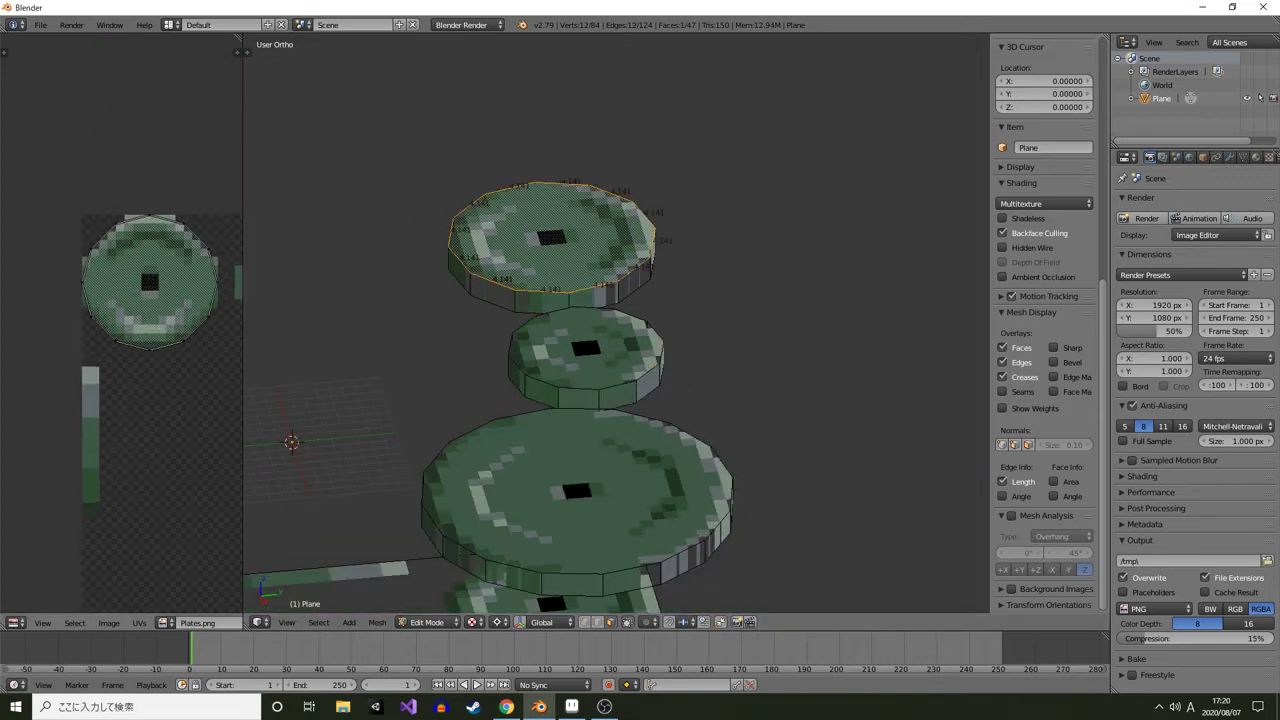
scroll(122, 323, up, 3)
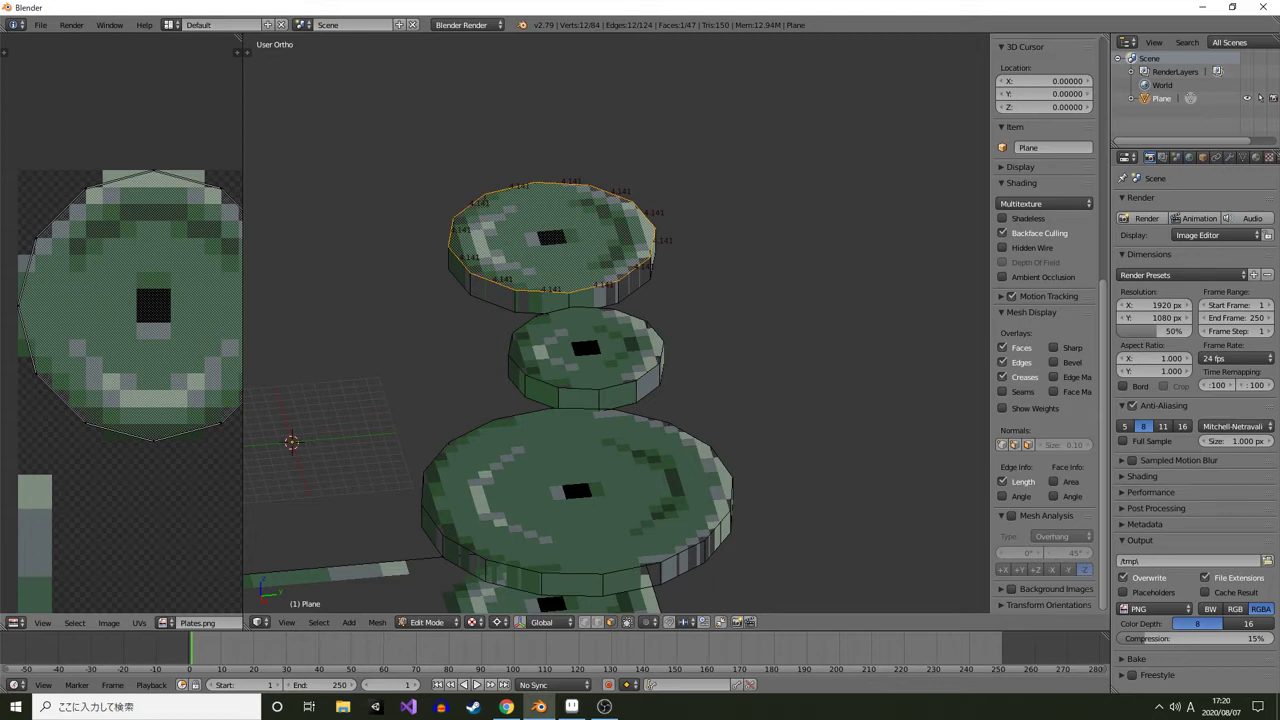
drag(153, 306, 138, 309)
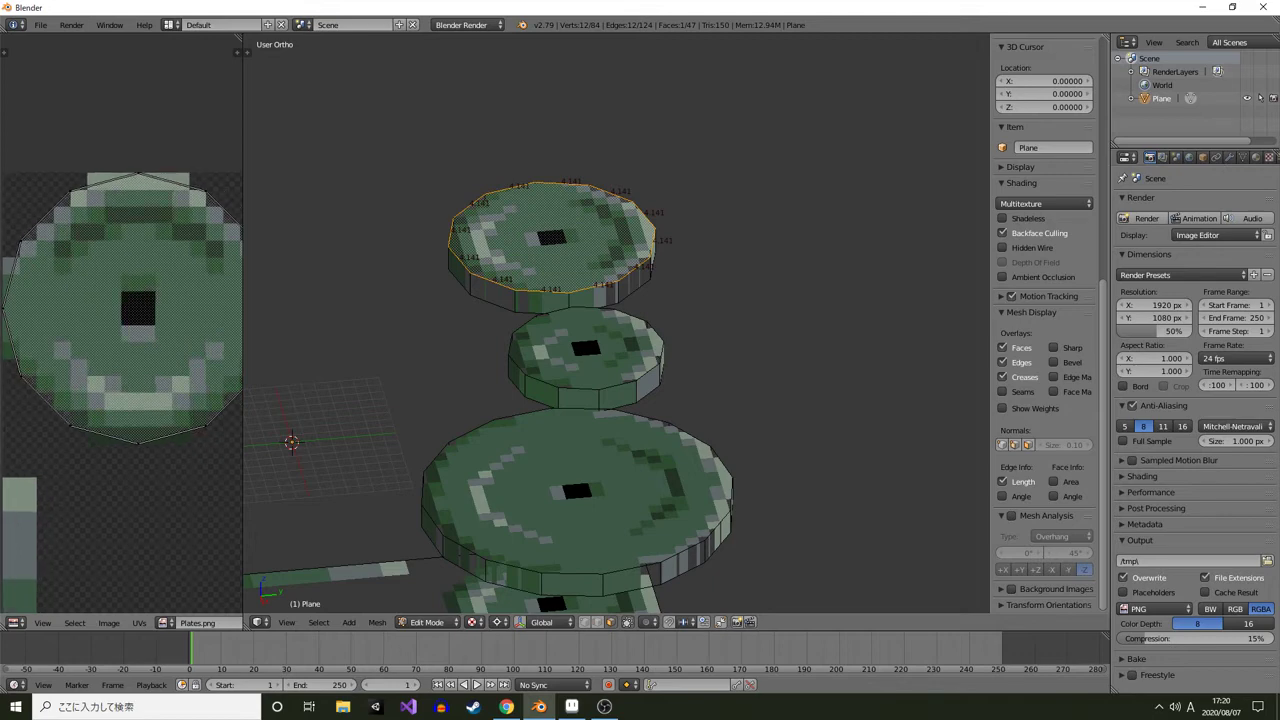
scroll(168, 185, down, 3)
scroll(118, 320, up, 1)
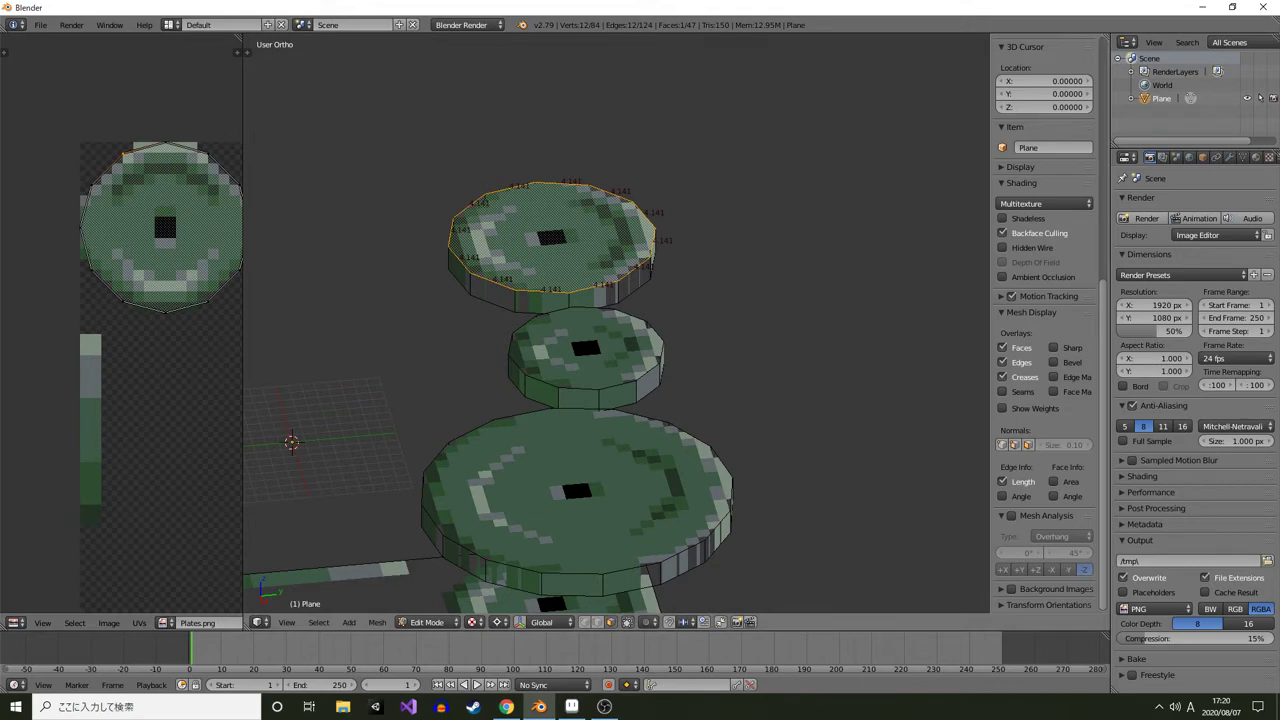
right_click(579, 399)
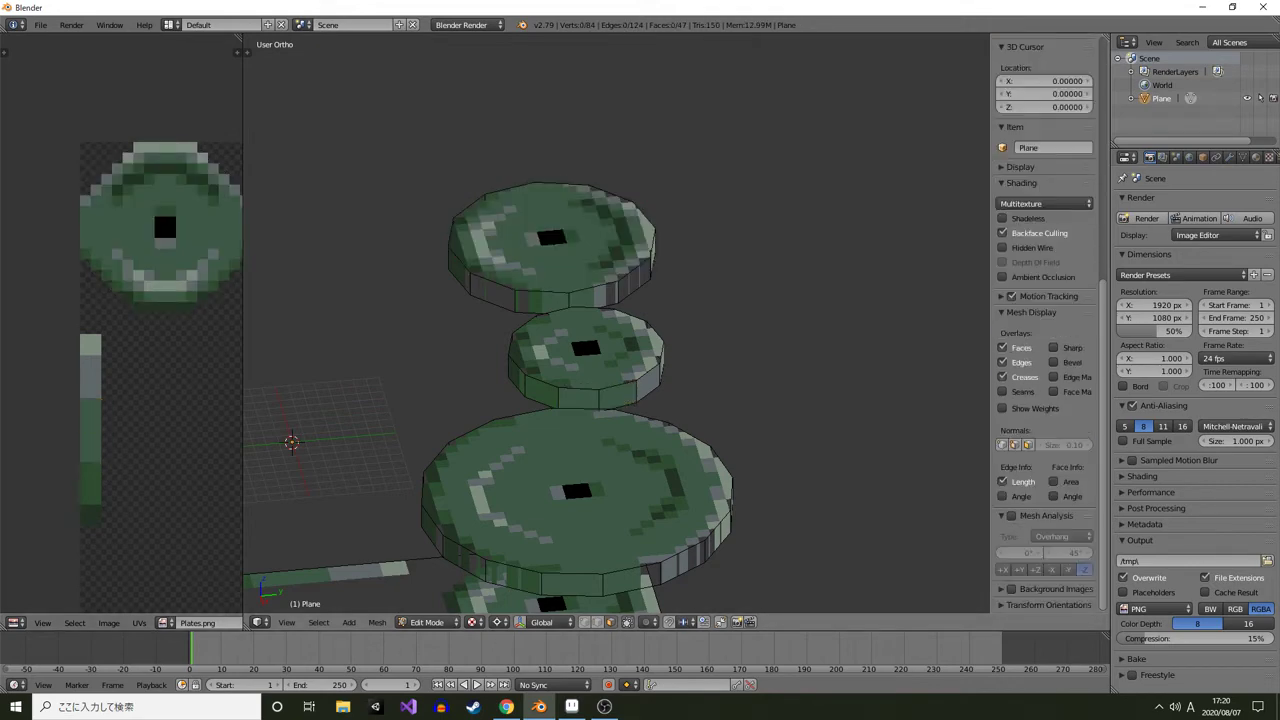
key(a)
right_click(105, 334)
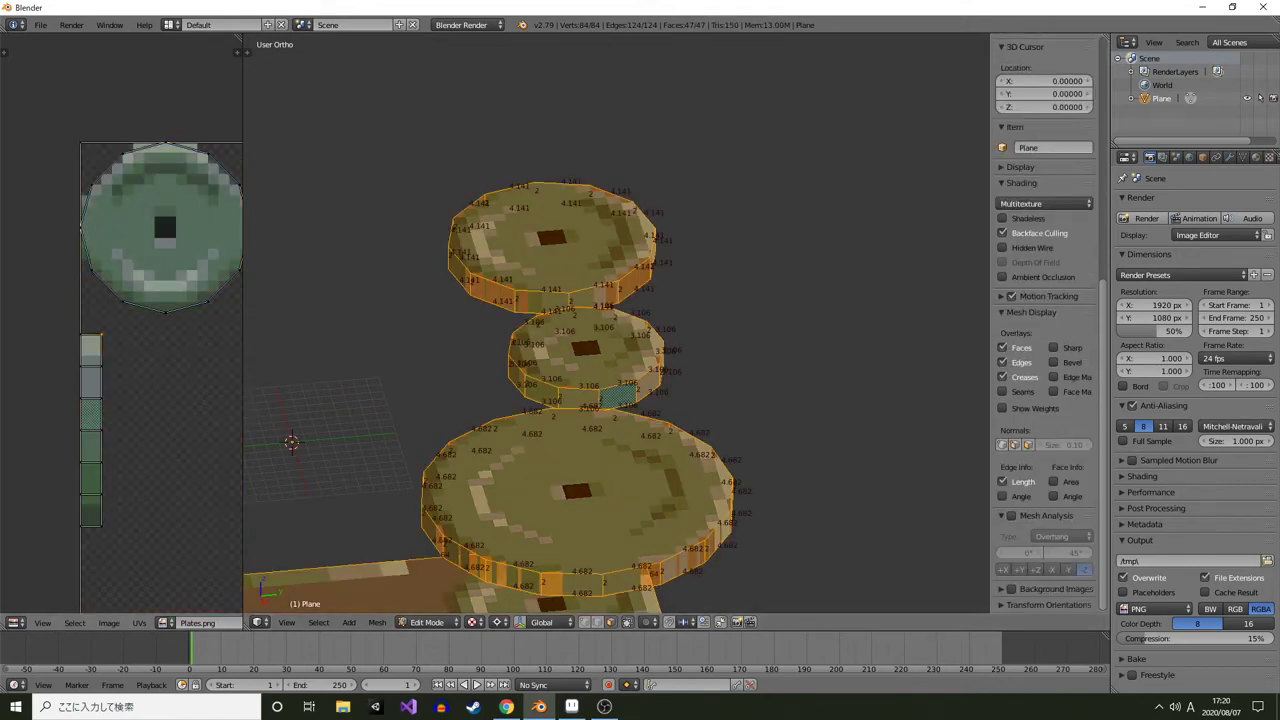
scroll(192, 622, down, 1)
scroll(122, 622, down, 3)
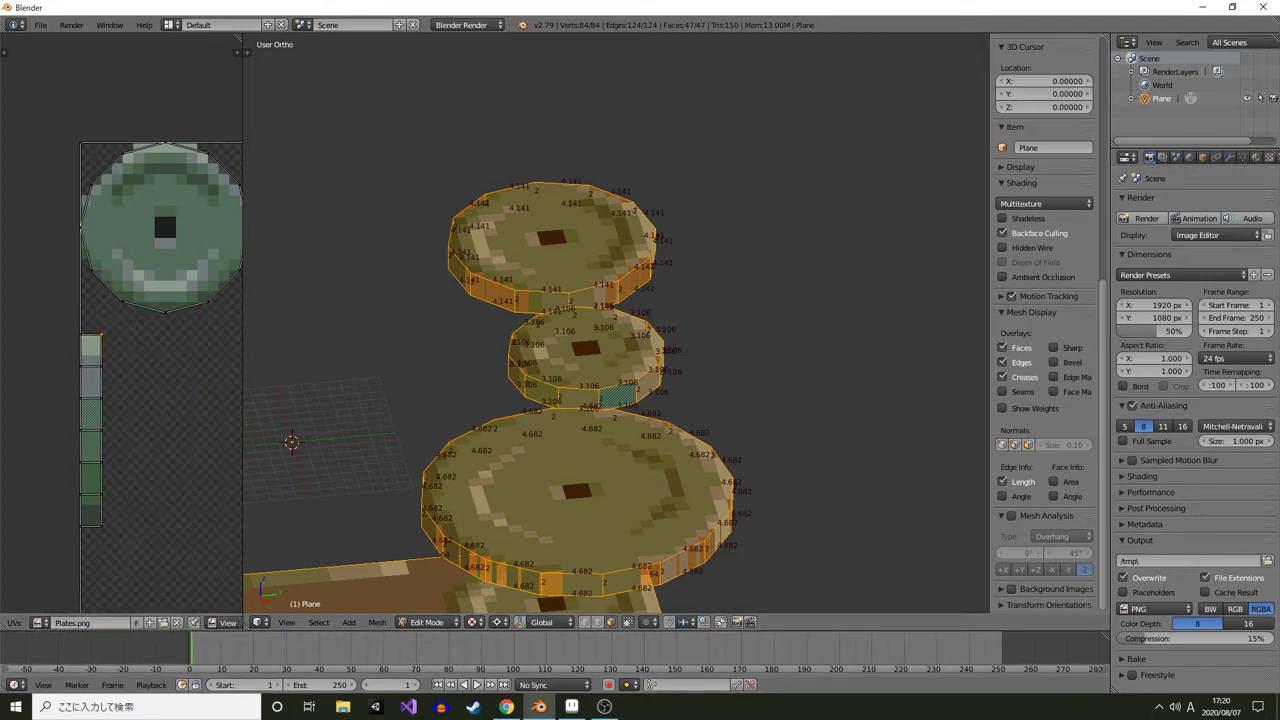
key(a)
key(a)
key(a)
right_click(618, 397)
key(a)
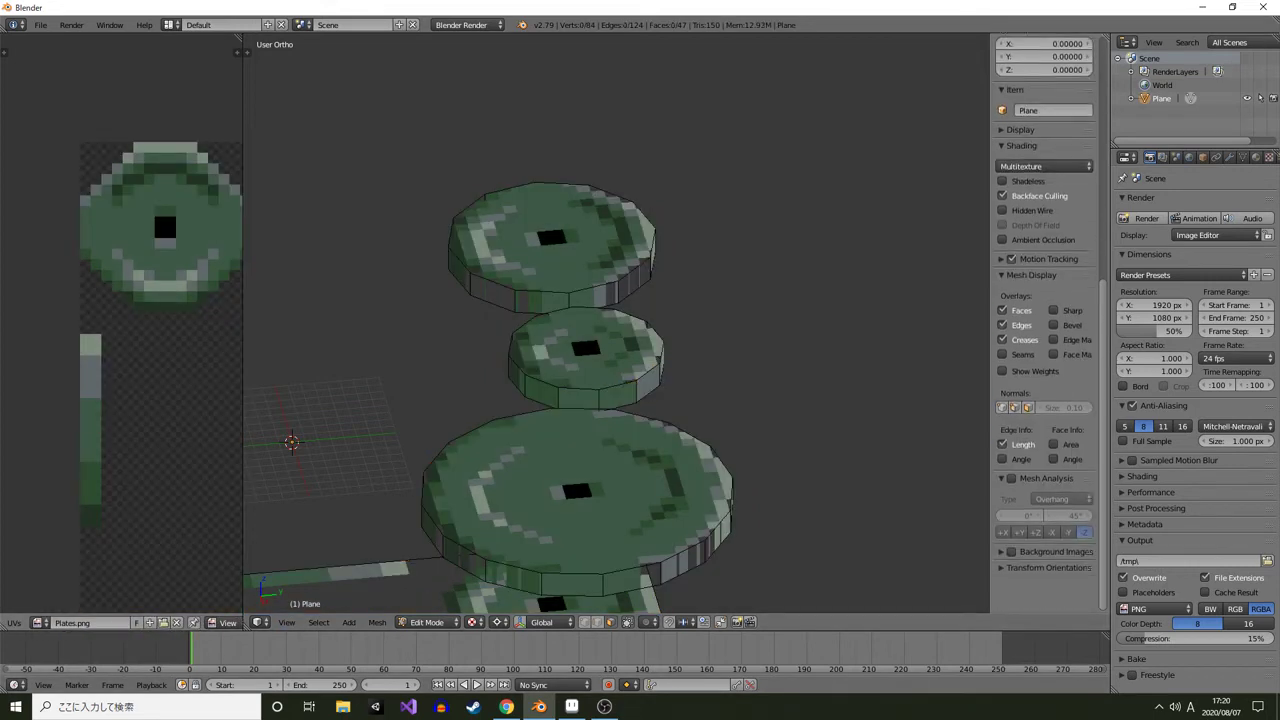
Select the small plate's rim faces and turn on Snap to Pixels for UV editing
right_click(580, 398)
alt+right_click(516, 294)
alt+right_click(520, 380)
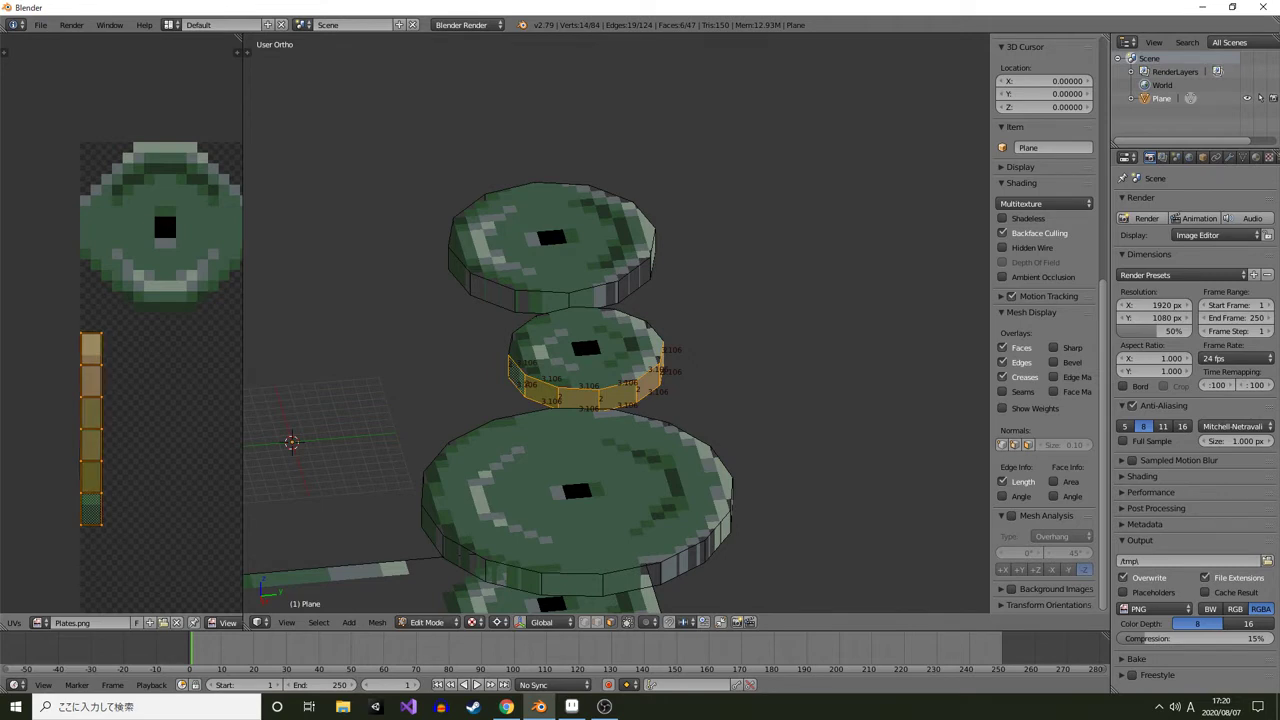
key(g)
click(134, 438)
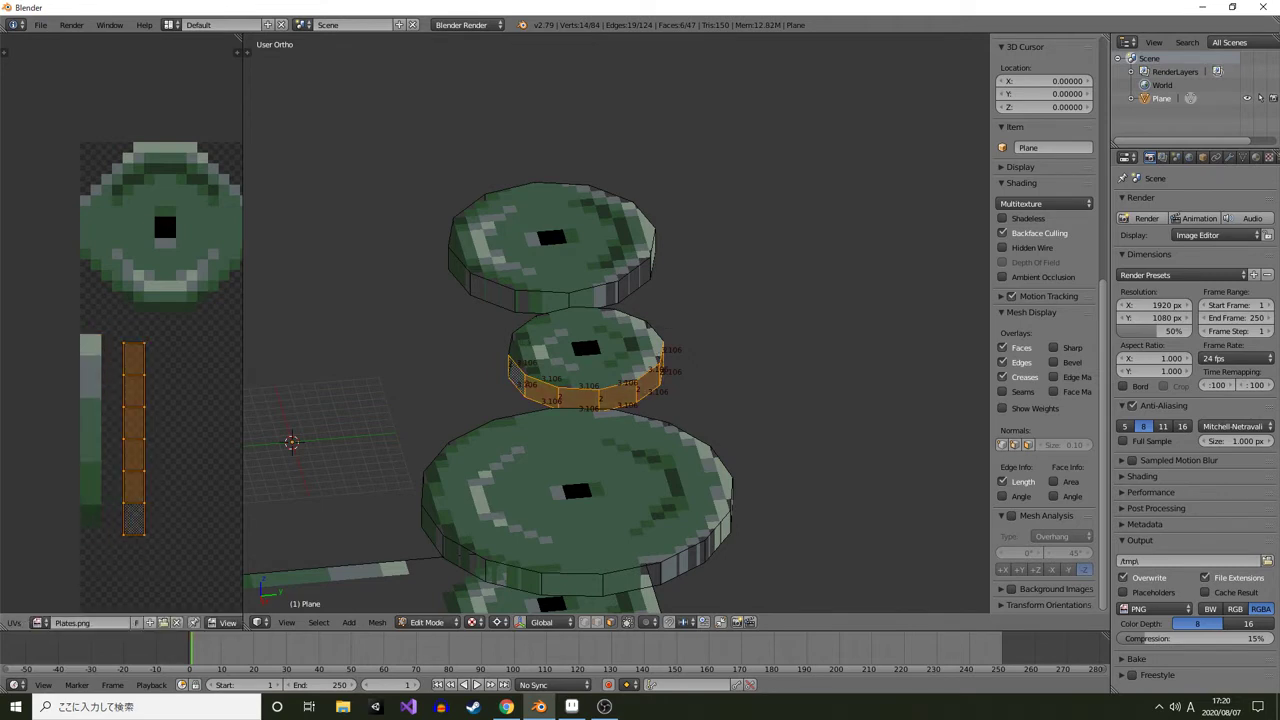
scroll(112, 622, up, 5)
click(103, 623)
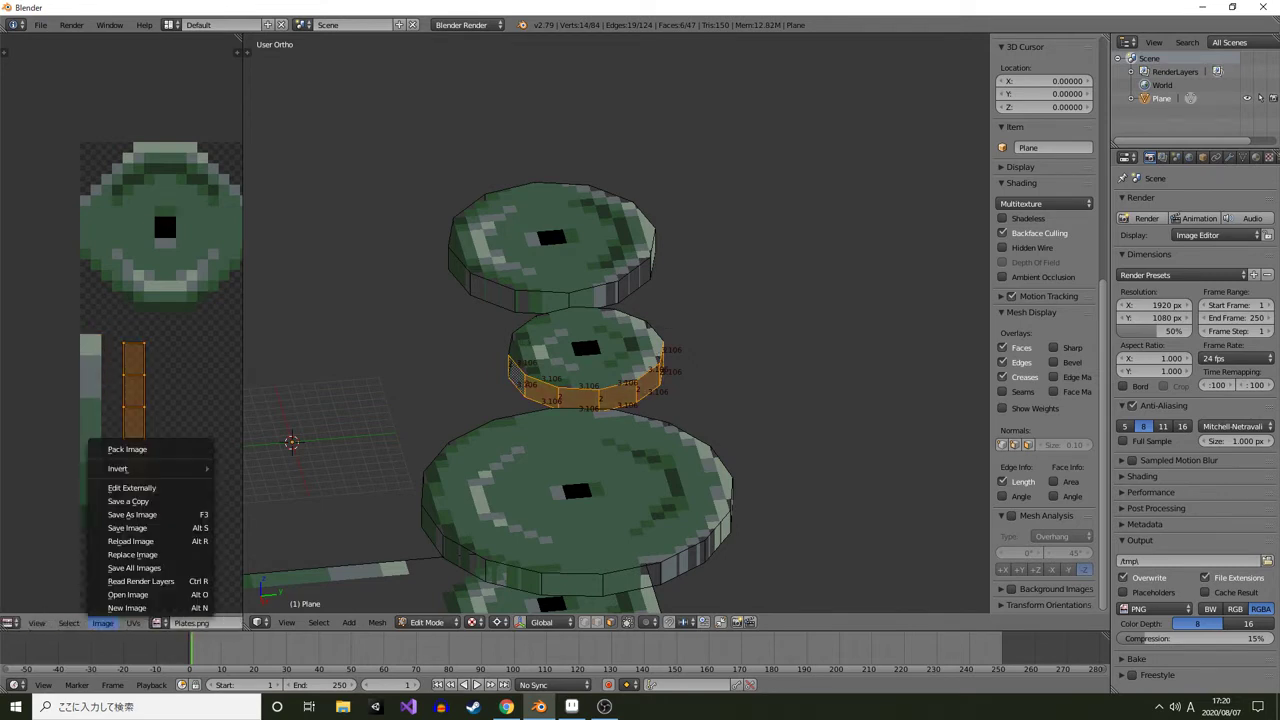
mouse_move(133, 623)
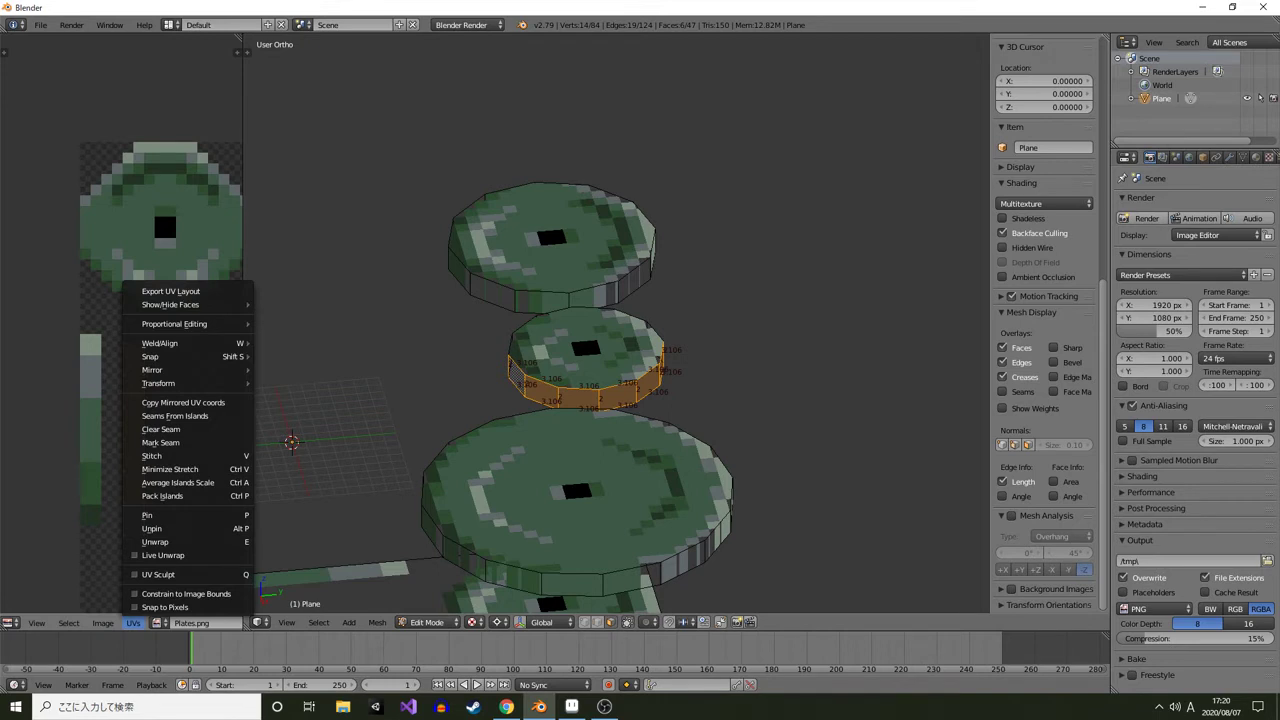
click(165, 607)
Move the rim UV strip back onto the painted strip at the image's left edge
key(g)
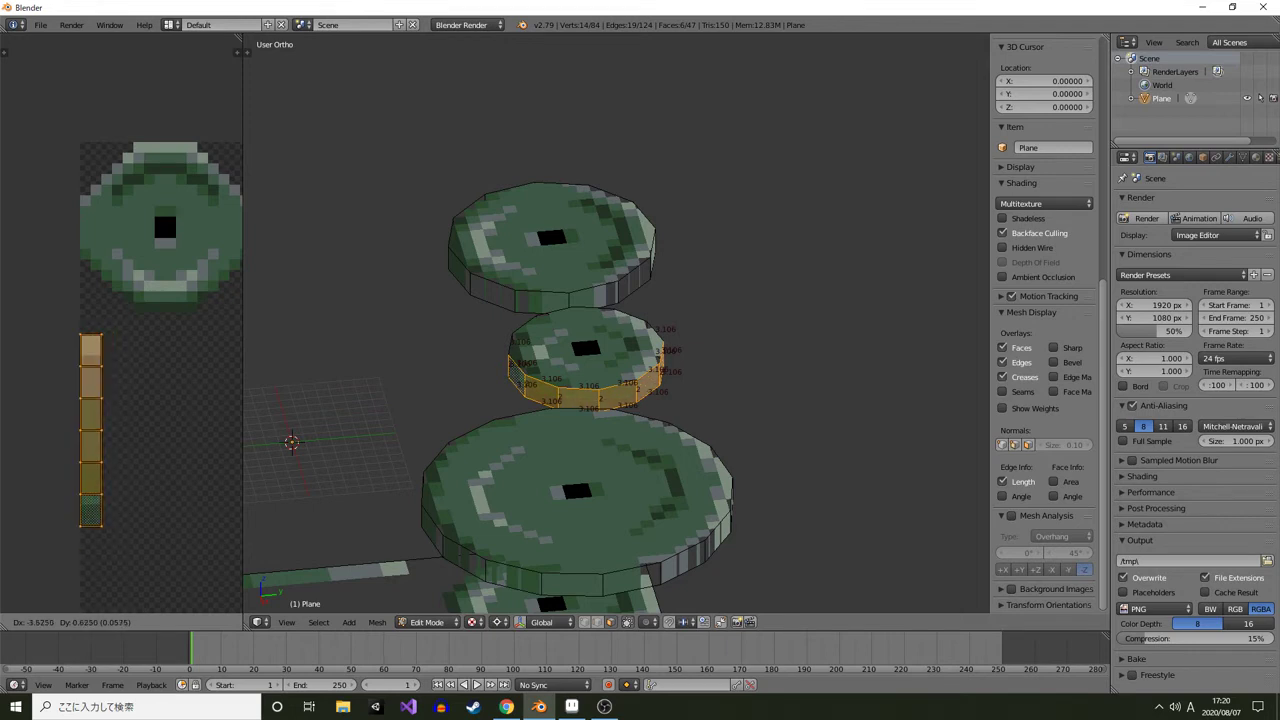
click(120, 430)
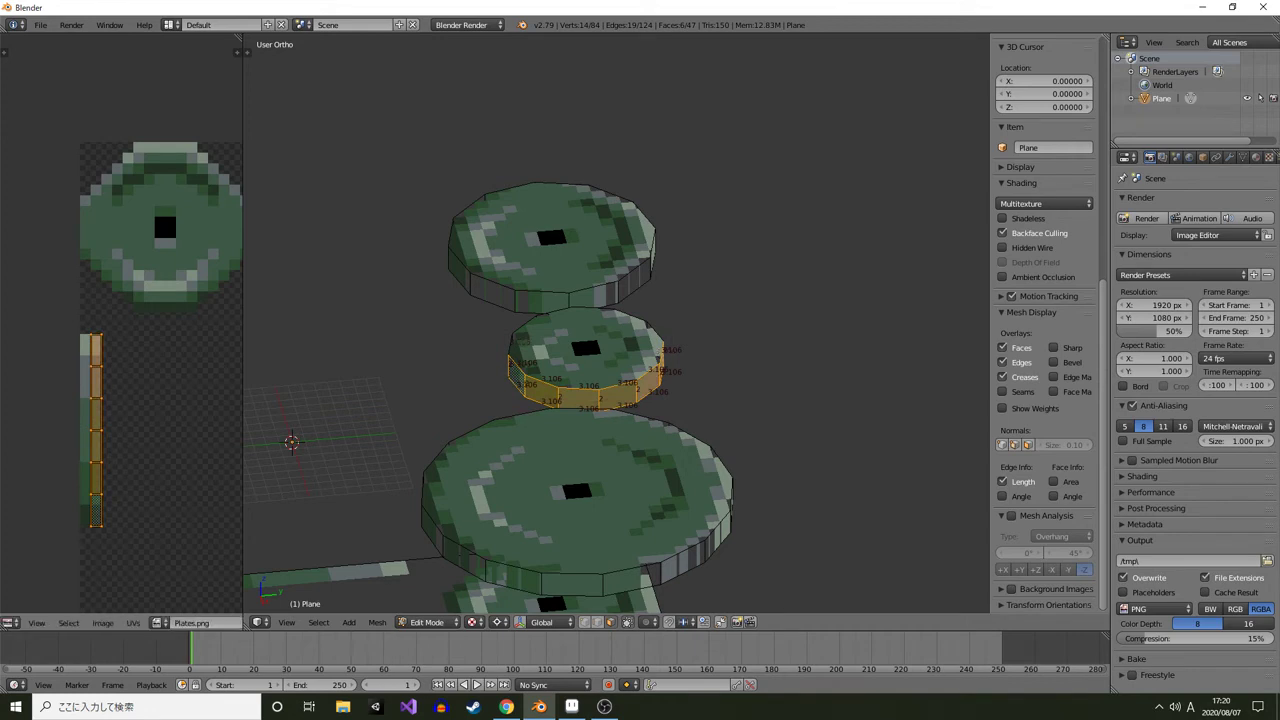
drag(120, 430, 117, 375)
scroll(112, 622, down, 4)
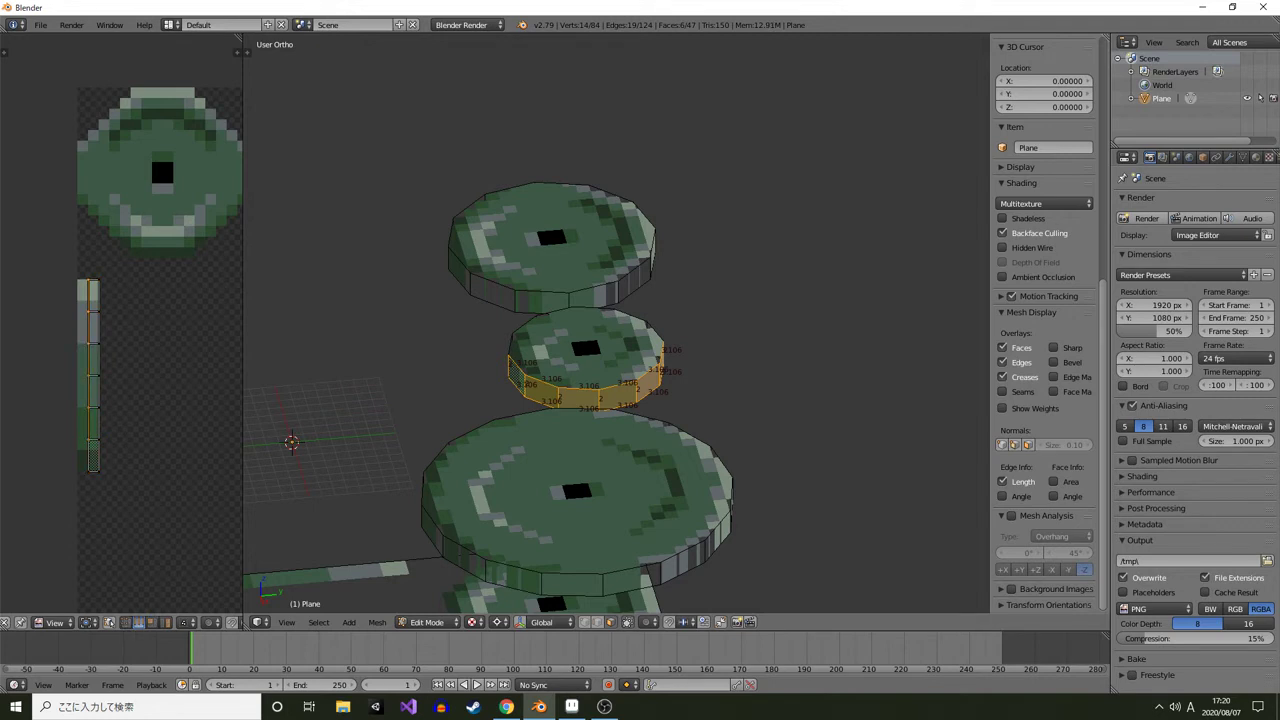
key(g)
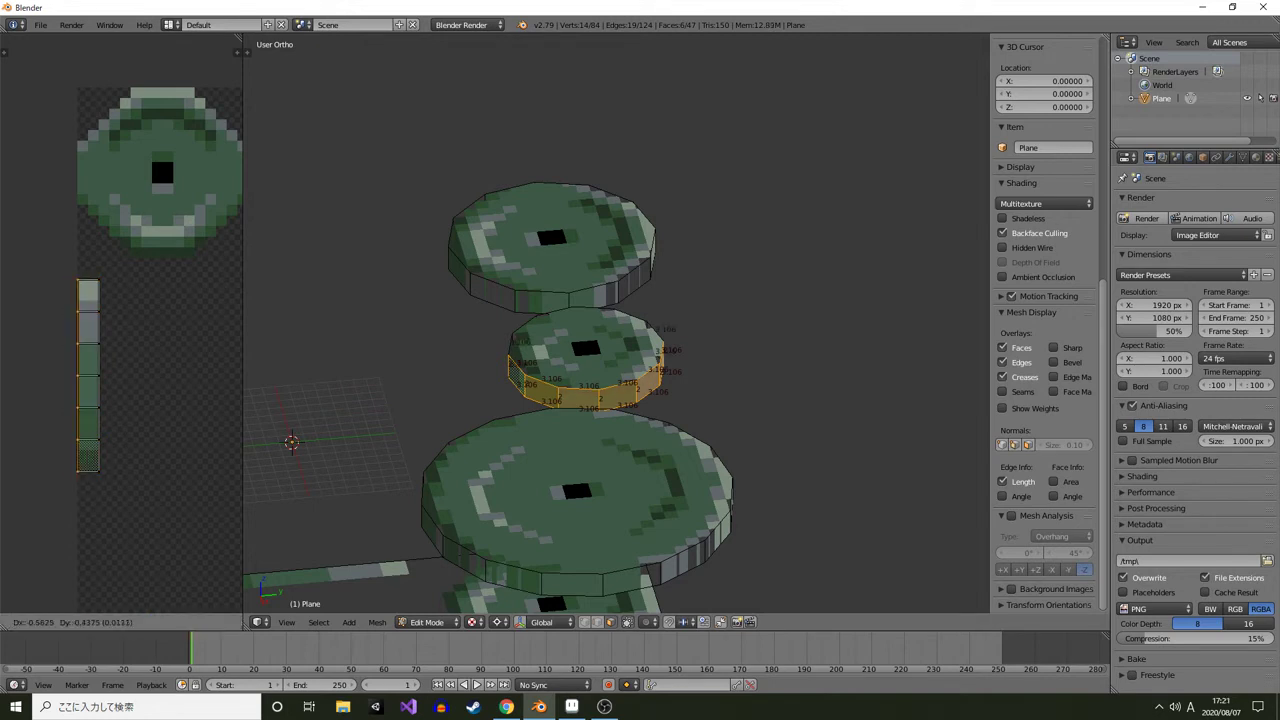
click(88, 376)
scroll(616, 323, up, 4)
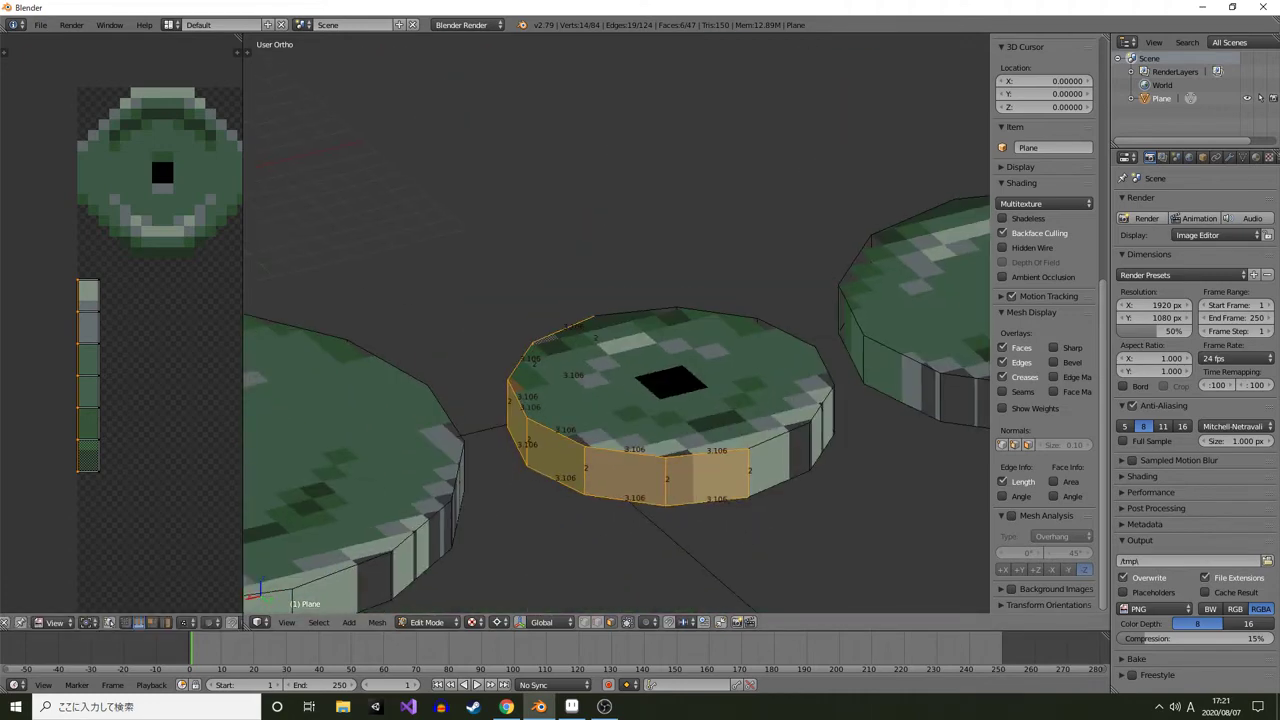
Delete one half of the small plate's rim faces
key(Tab)
scroll(616, 323, down, 4)
drag(616, 323, 630, 365)
scroll(616, 323, up, 4)
key(Tab)
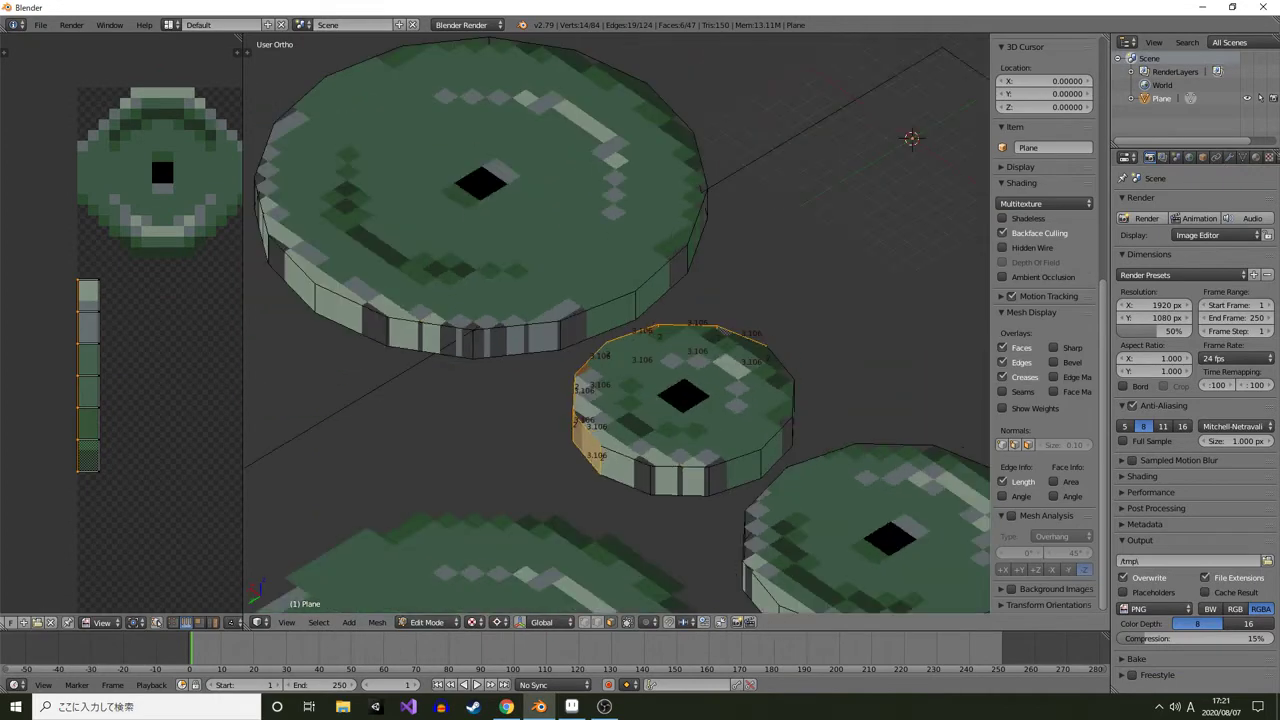
right_click(622, 472)
shift+right_click(680, 481)
shift+right_click(735, 473)
drag(735, 473, 585, 490)
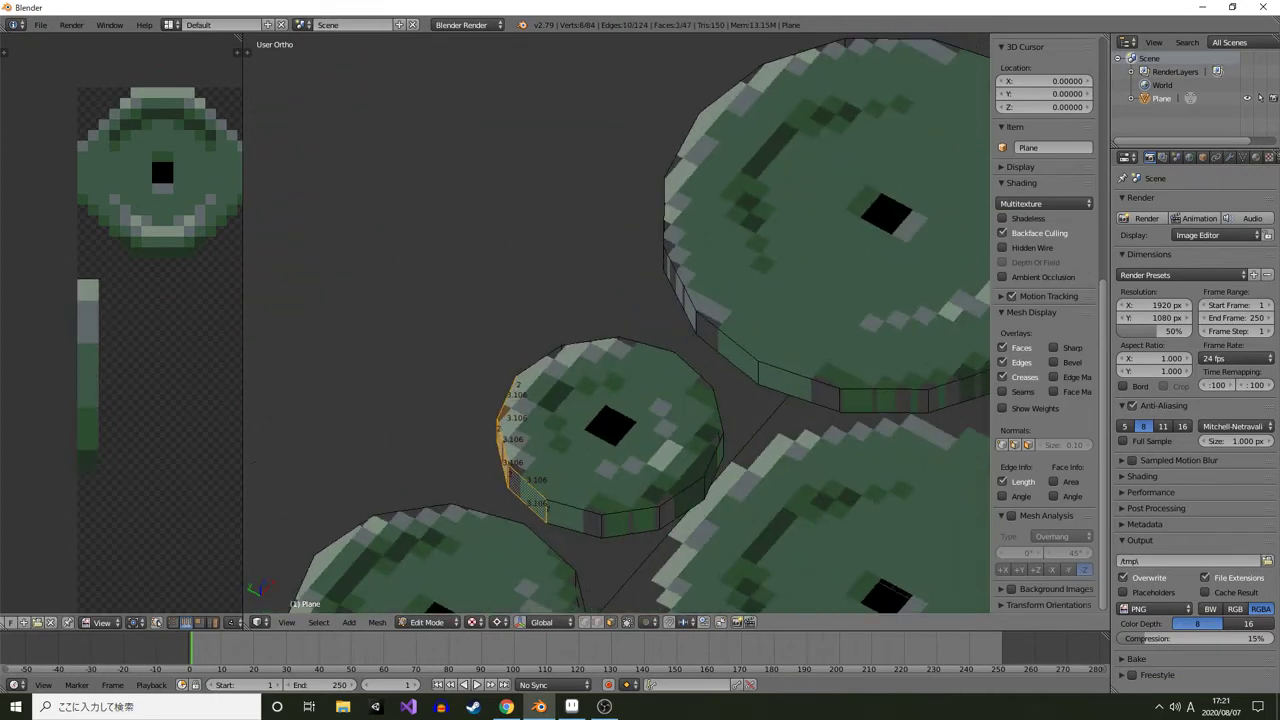
shift+right_click(575, 519)
shift+right_click(631, 523)
shift+right_click(683, 502)
key(x)
drag(712, 501, 545, 502)
click(681, 495)
Snap the 3D cursor to the small plate's selected top face
right_click(546, 385)
key(shift+s)
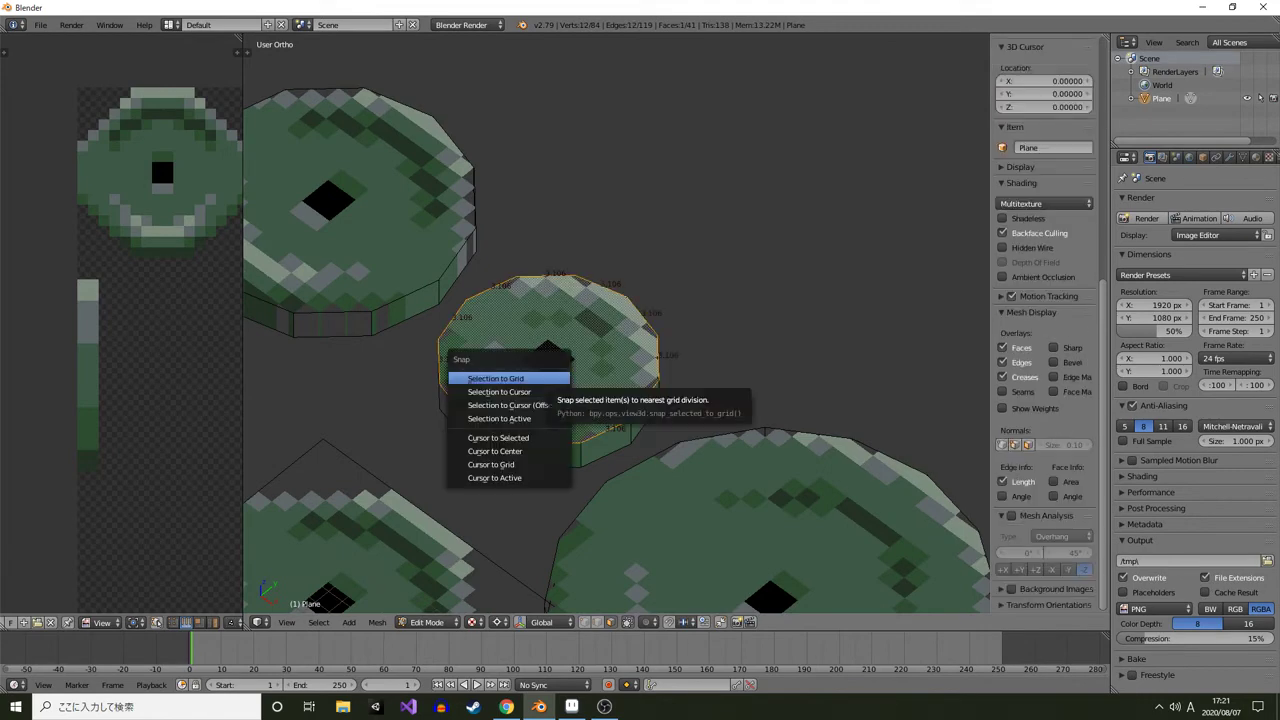
click(498, 437)
Select the remaining rim faces, duplicate them and mirror the copy by scaling X by -1
right_click(498, 447)
shift+right_click(551, 456)
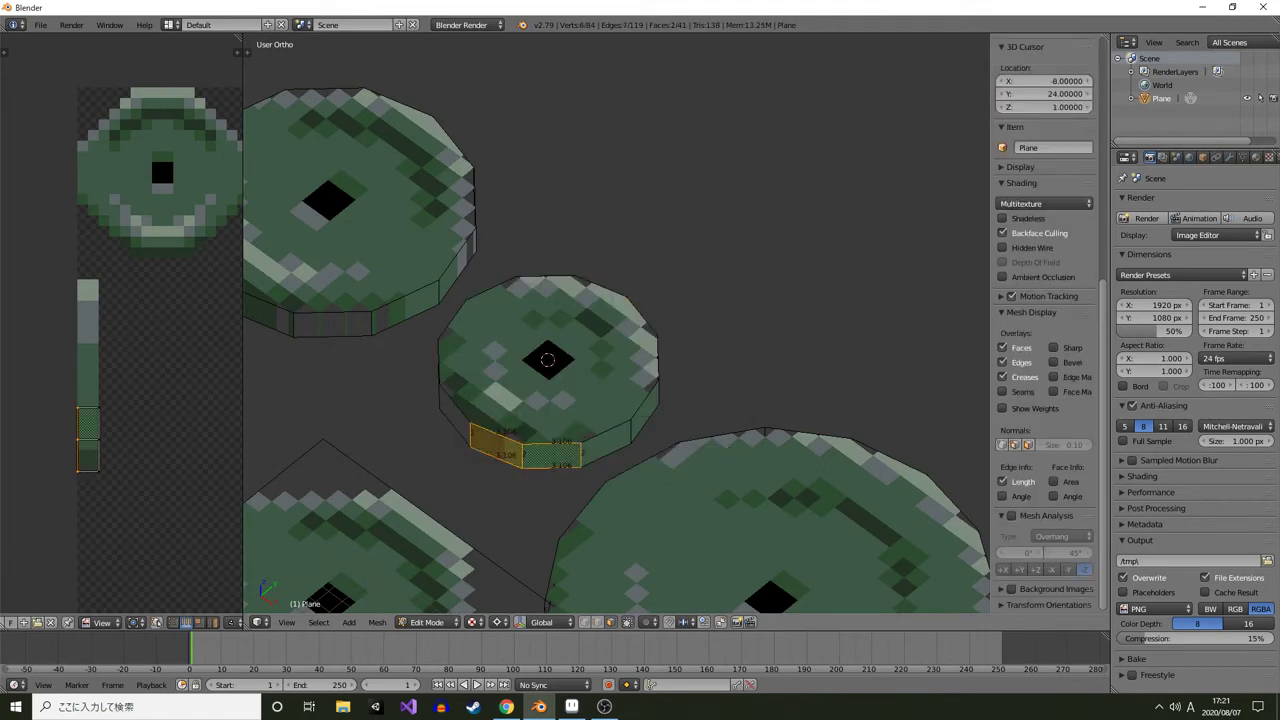
drag(551, 456, 440, 474)
shift+right_click(514, 308)
shift+right_click(564, 328)
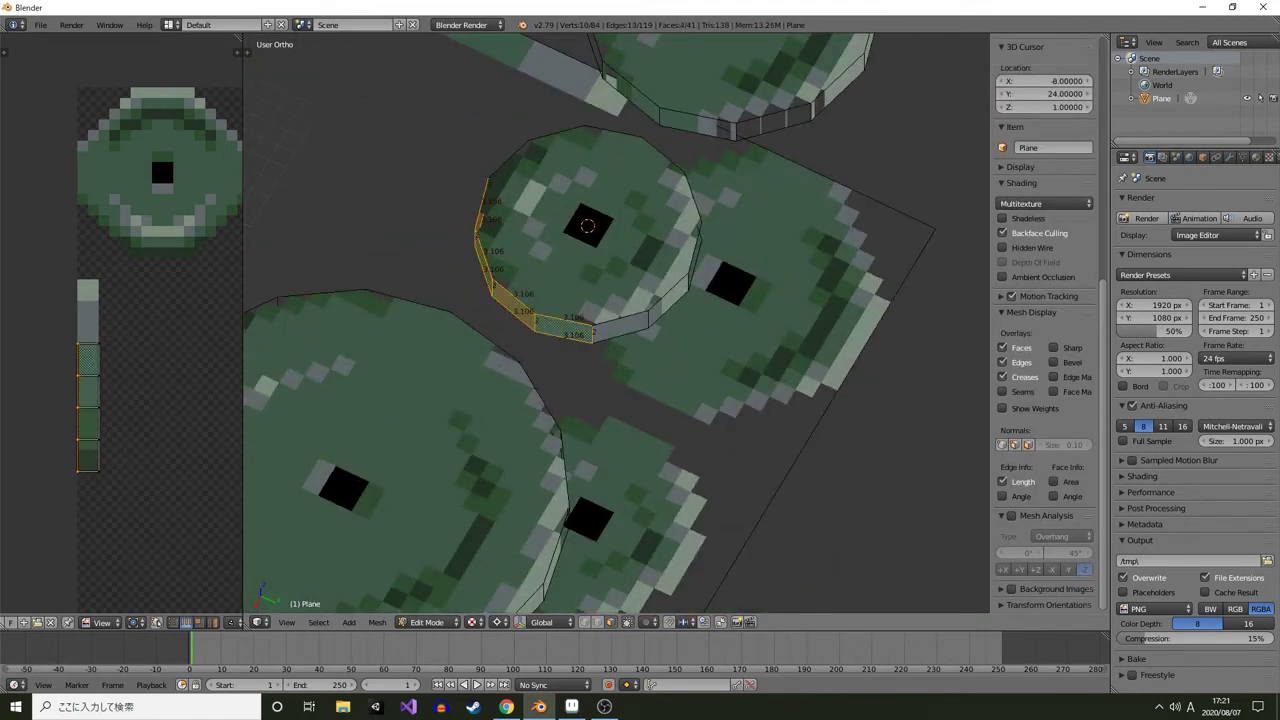
shift+right_click(620, 326)
shift+right_click(669, 300)
drag(669, 300, 621, 258)
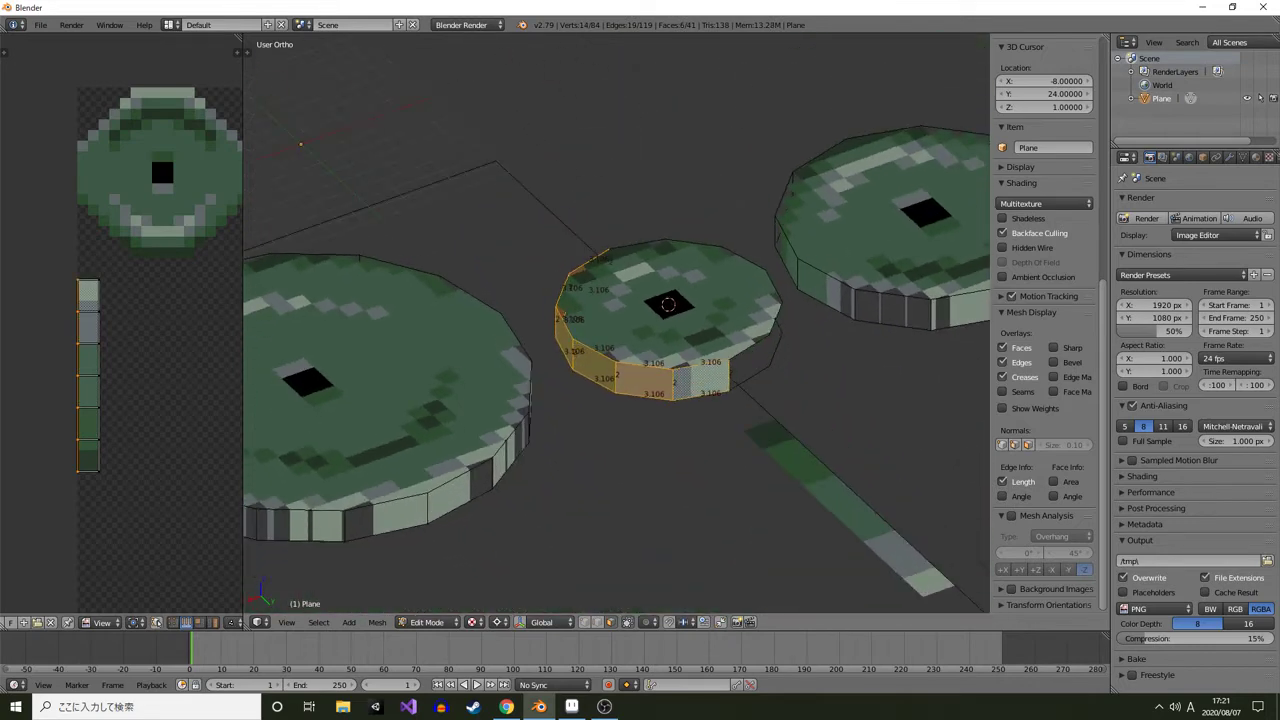
key(shift+d)
key(Escape)
text(sx-1)
key(Return)
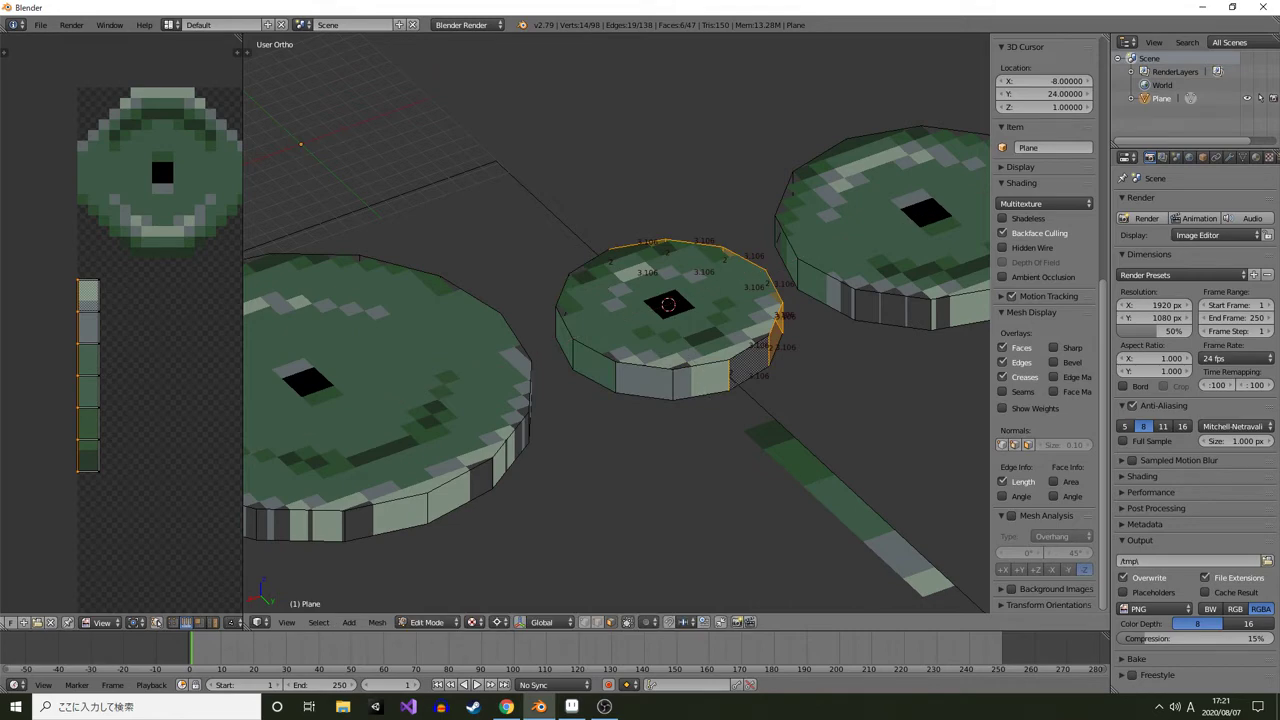
Select the linked mesh, remove doubles, and return to Object Mode
drag(850, 500, 719, 495)
key(w)
click(690, 486)
key(ctrl+l)
key(w)
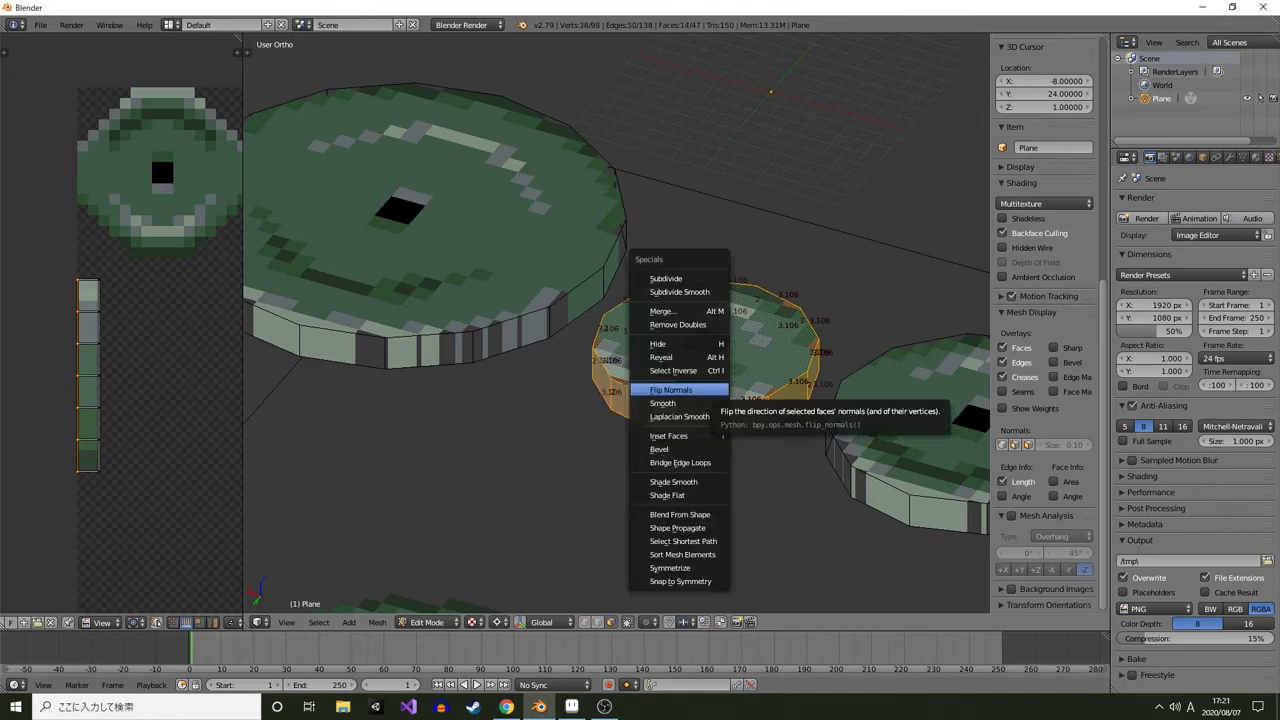
click(690, 325)
scroll(690, 325, down, 3)
key(Tab)
drag(690, 325, 850, 420)
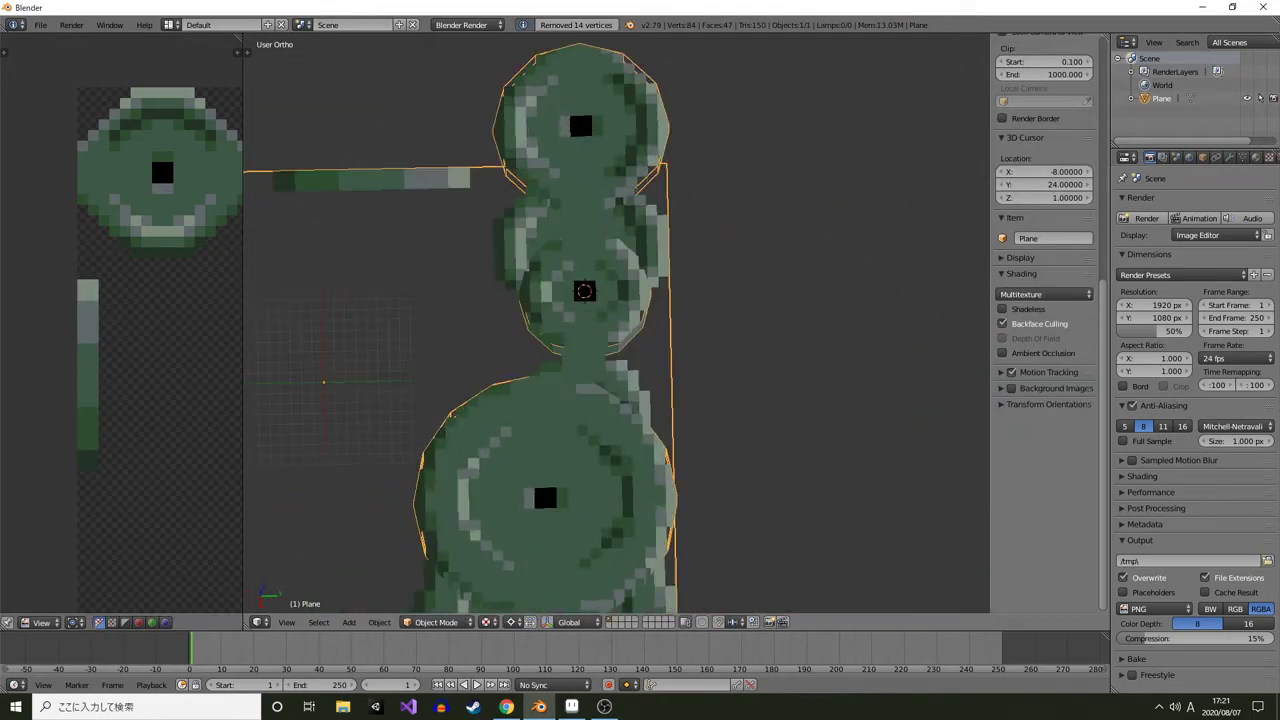
Switch to Aseprite and extend the large plate sprite's dark bottom rim row with the pencil
scroll(850, 420, up, 4)
drag(643, 341, 800, 275)
key(alt+Tab)
drag(374, 166, 421, 486)
scroll(580, 510, up, 2)
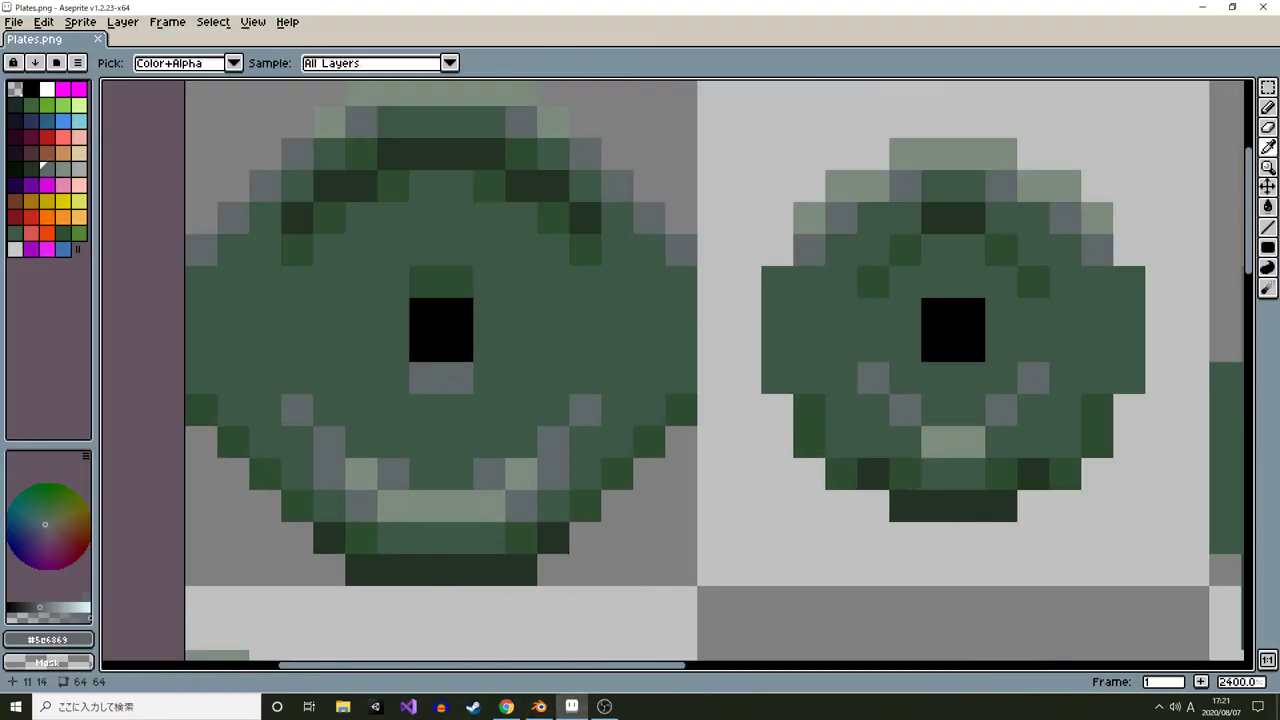
alt+click(553, 540)
key(b)
click(553, 568)
click(330, 568)
Paint the large plate sprite's lower corners dark green #2e4d30
alt+click(199, 412)
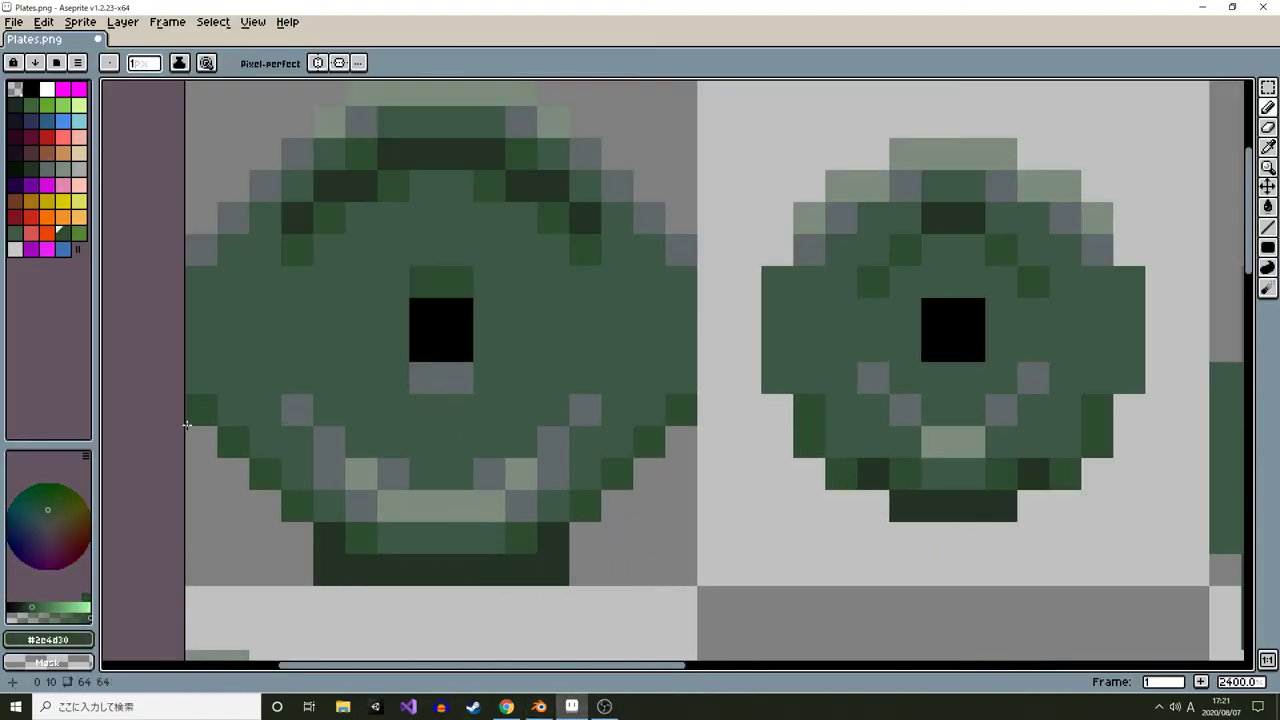
mouse_move(197, 438)
mouse_down()
mouse_move(209, 556)
mouse_move(295, 556)
mouse_move(231, 472)
mouse_move(266, 538)
mouse_up()
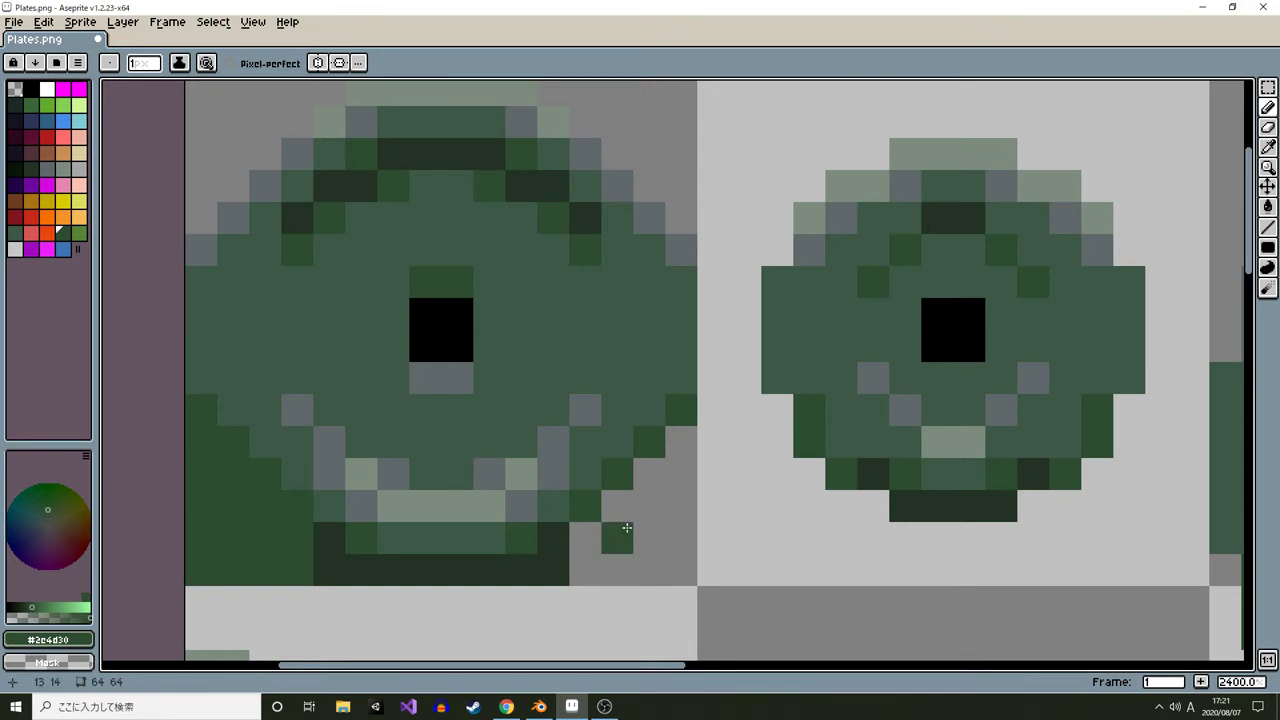
mouse_move(689, 450)
mouse_down()
mouse_move(597, 560)
mouse_move(651, 500)
mouse_move(649, 537)
mouse_up()
drag(678, 433, 689, 554)
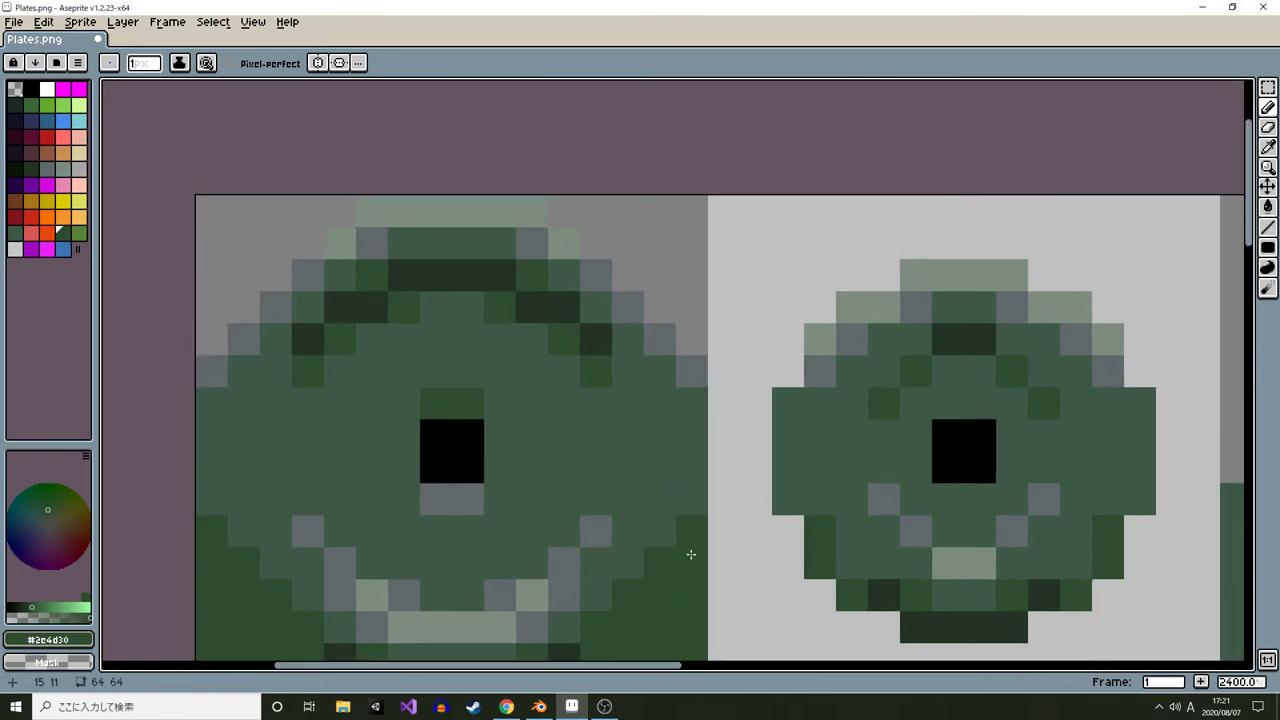
Pick the gray #5e6869 and paint the large plate sprite's upper corners gray
alt+click(692, 371)
alt+click(564, 243)
click(564, 213)
click(341, 219)
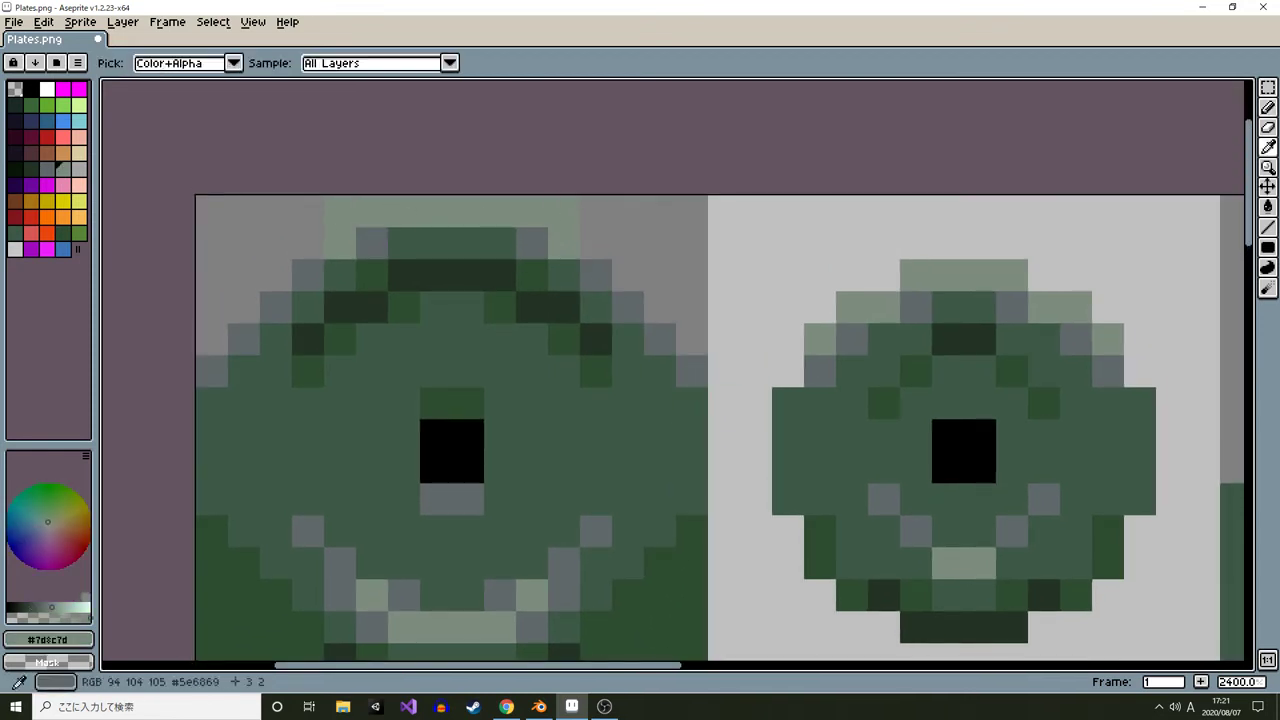
alt+click(308, 274)
mouse_move(308, 244)
mouse_down()
mouse_move(288, 206)
mouse_move(204, 334)
mouse_move(276, 250)
mouse_up()
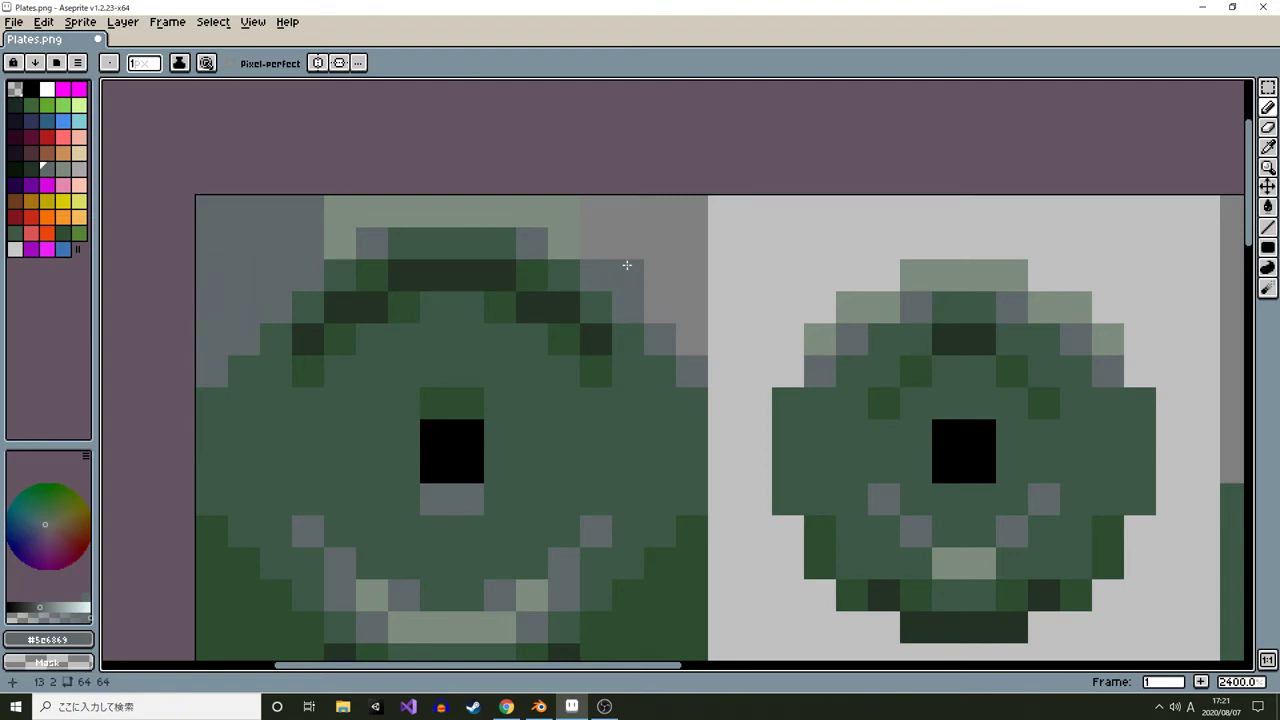
mouse_move(626, 265)
mouse_down()
mouse_move(637, 207)
mouse_move(695, 226)
mouse_move(695, 334)
mouse_move(628, 272)
mouse_up()
Pick the dark green #233324 and fill the area below the small plate sprite
scroll(720, 342, down, 3)
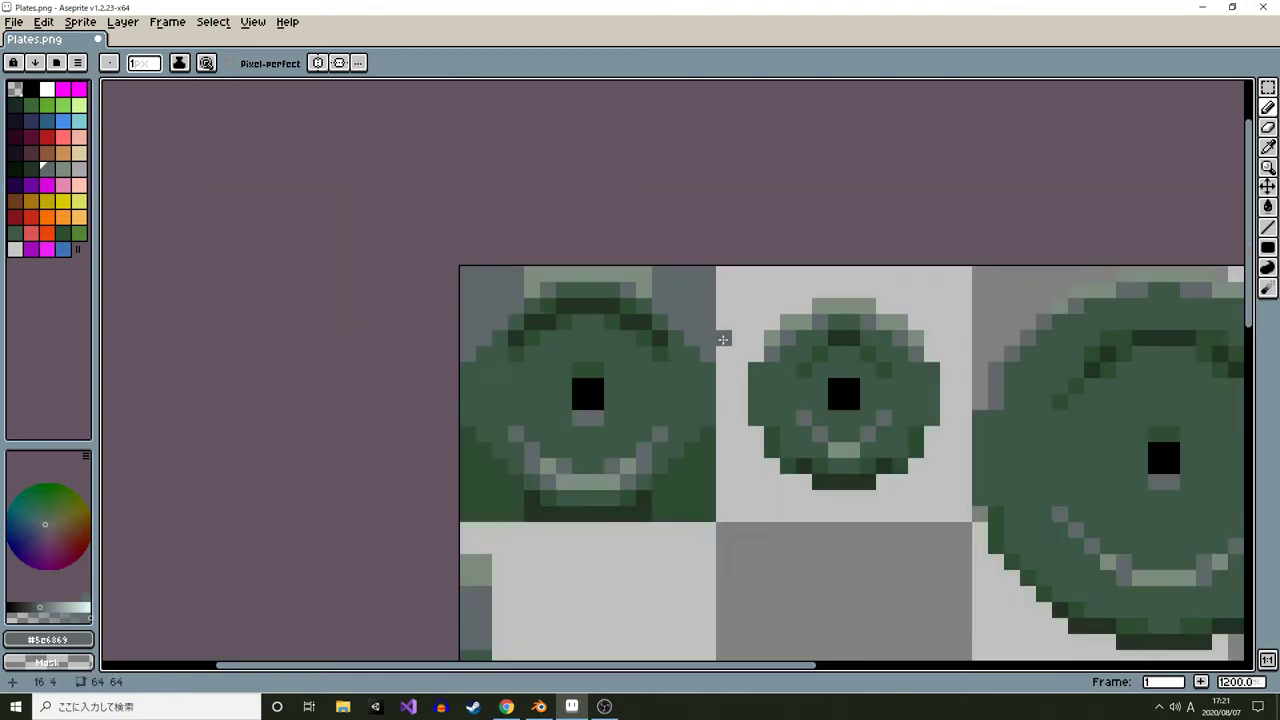
scroll(723, 339, down, 1)
scroll(668, 328, up, 2)
mouse_move(723, 339)
mouse_down()
mouse_move(675, 323)
mouse_move(614, 353)
mouse_move(633, 234)
mouse_up()
alt+click(606, 323)
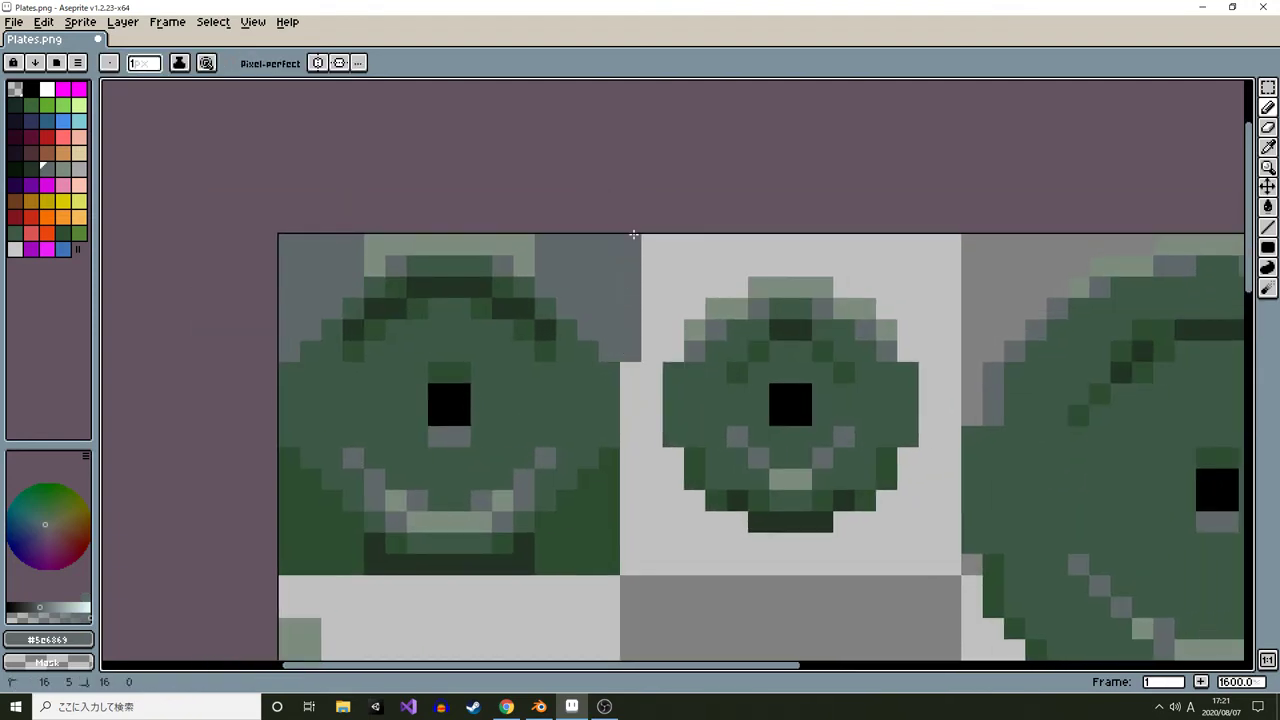
alt+click(609, 376)
mouse_move(627, 372)
mouse_down()
mouse_move(629, 426)
mouse_move(612, 458)
mouse_move(629, 474)
mouse_move(632, 565)
mouse_up()
alt+click(609, 457)
mouse_move(722, 505)
mouse_down()
mouse_move(581, 466)
mouse_move(597, 513)
mouse_move(696, 507)
mouse_up()
alt+click(597, 463)
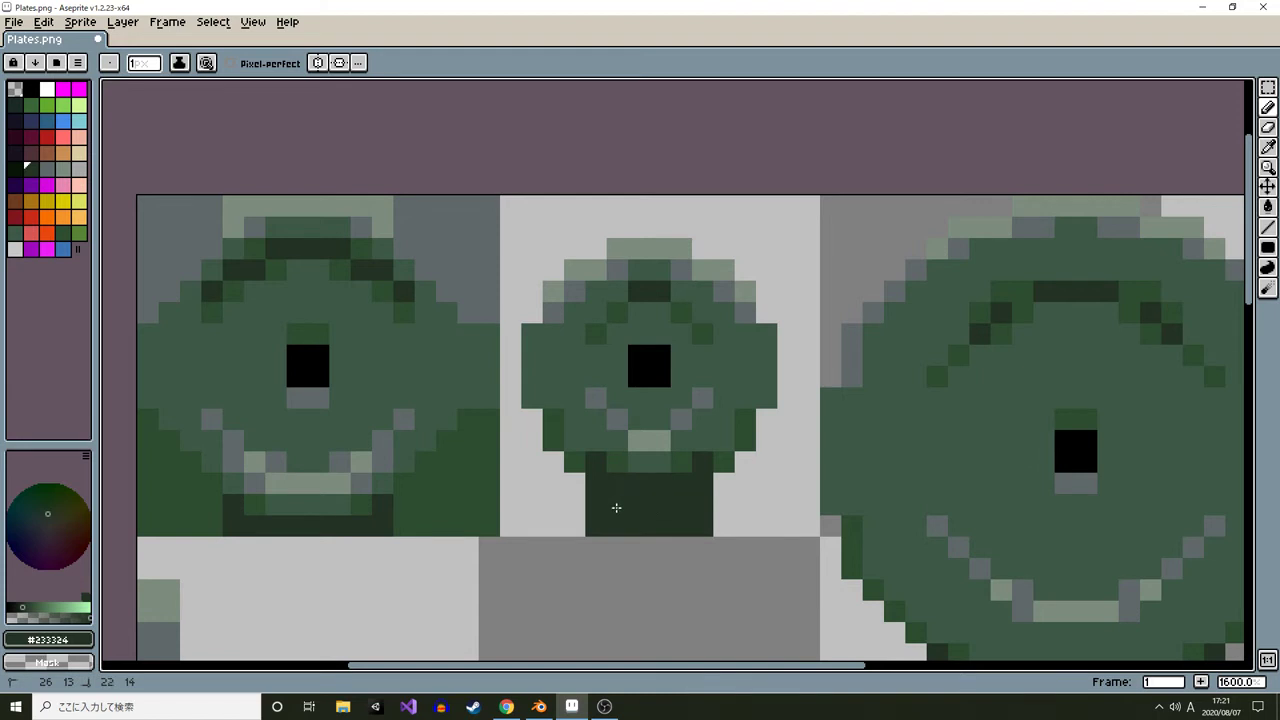
Draw a boundary row and fill the area above the small plate sprite with pale gray-green
alt+click(553, 290)
mouse_move(553, 290)
mouse_down()
mouse_move(560, 206)
mouse_move(703, 206)
mouse_move(745, 271)
mouse_up()
key(g)
click(703, 244)
alt+click(552, 314)
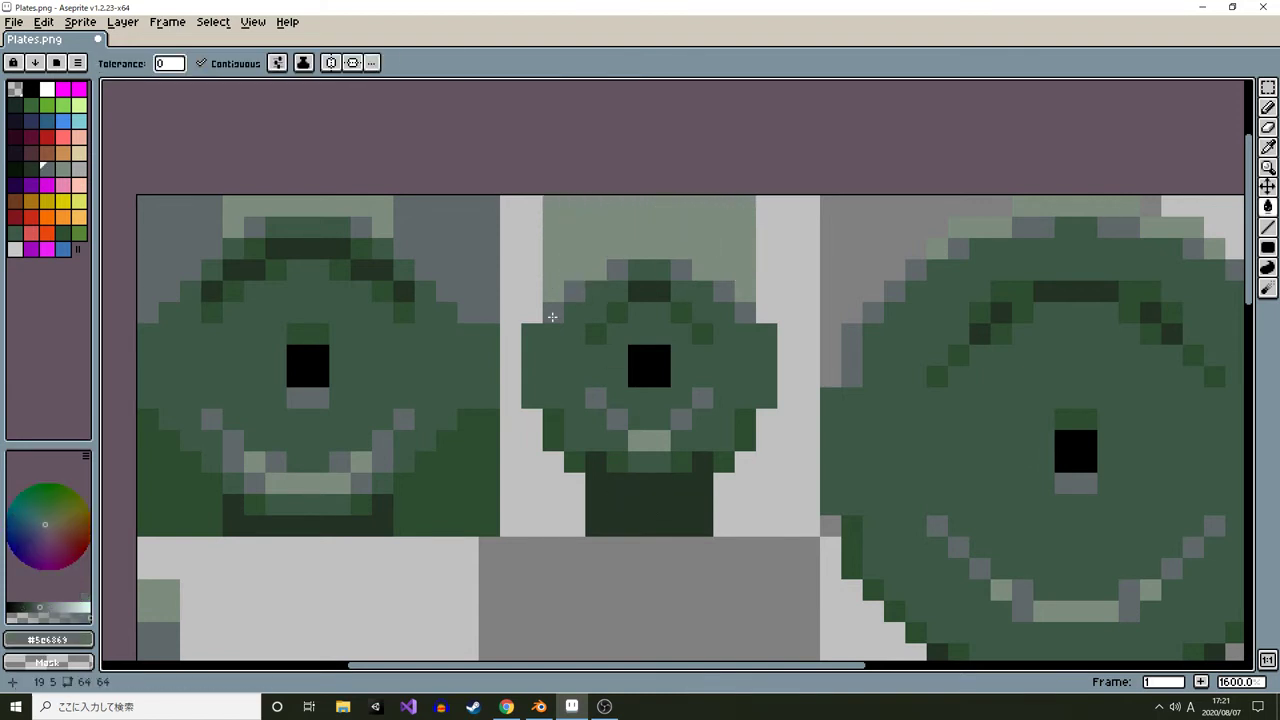
Draw a gray row along the small plate sprite's top edge and fill the space above it with pale green #7d8c7d
key(b)
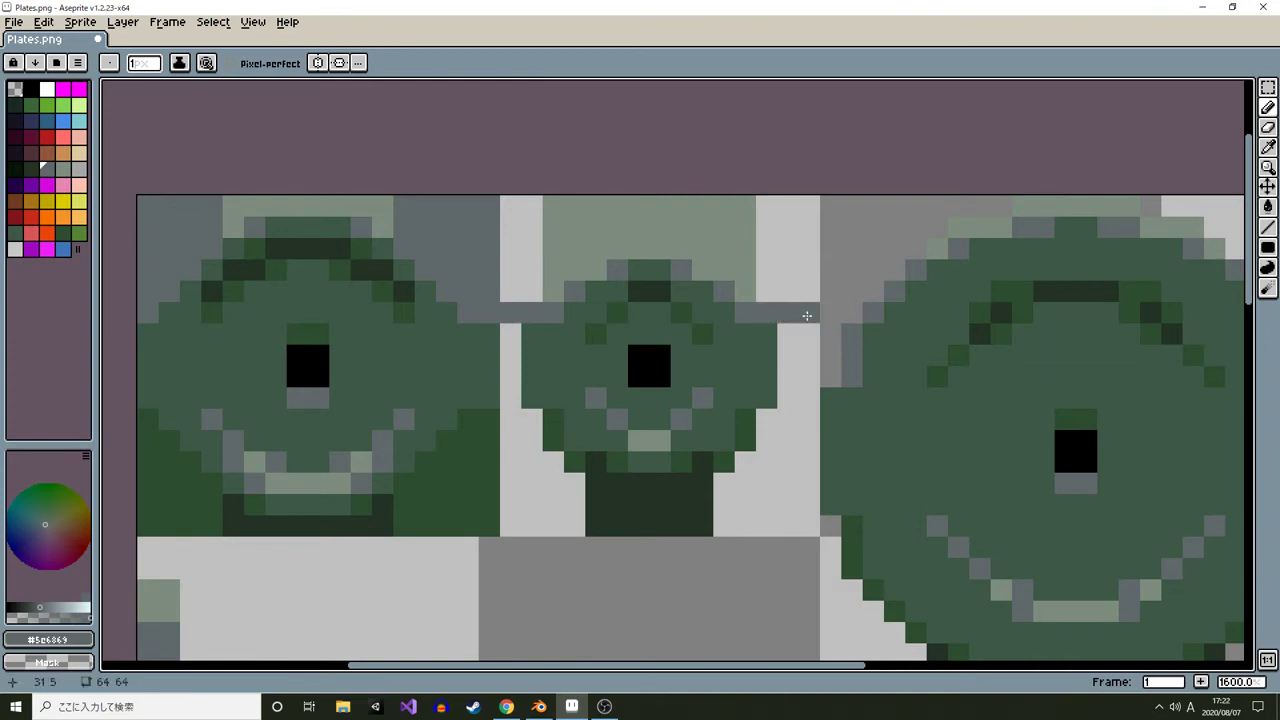
alt+click(750, 262)
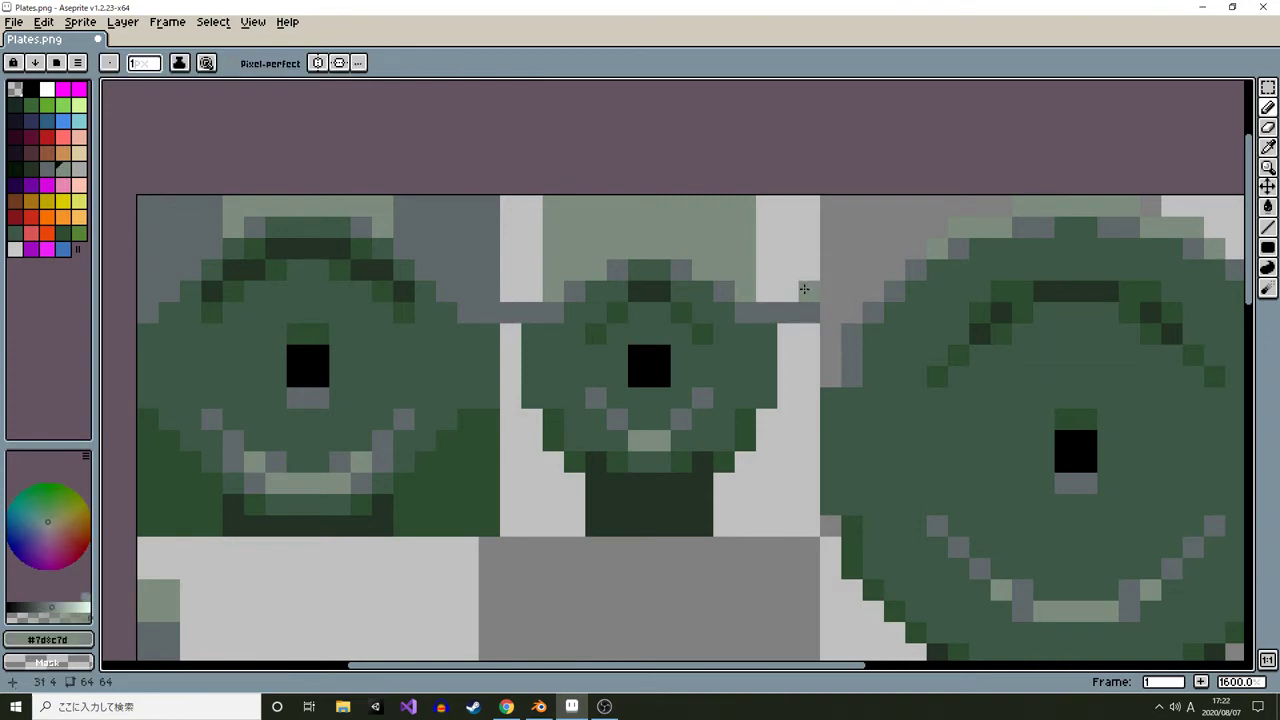
key(g)
click(528, 238)
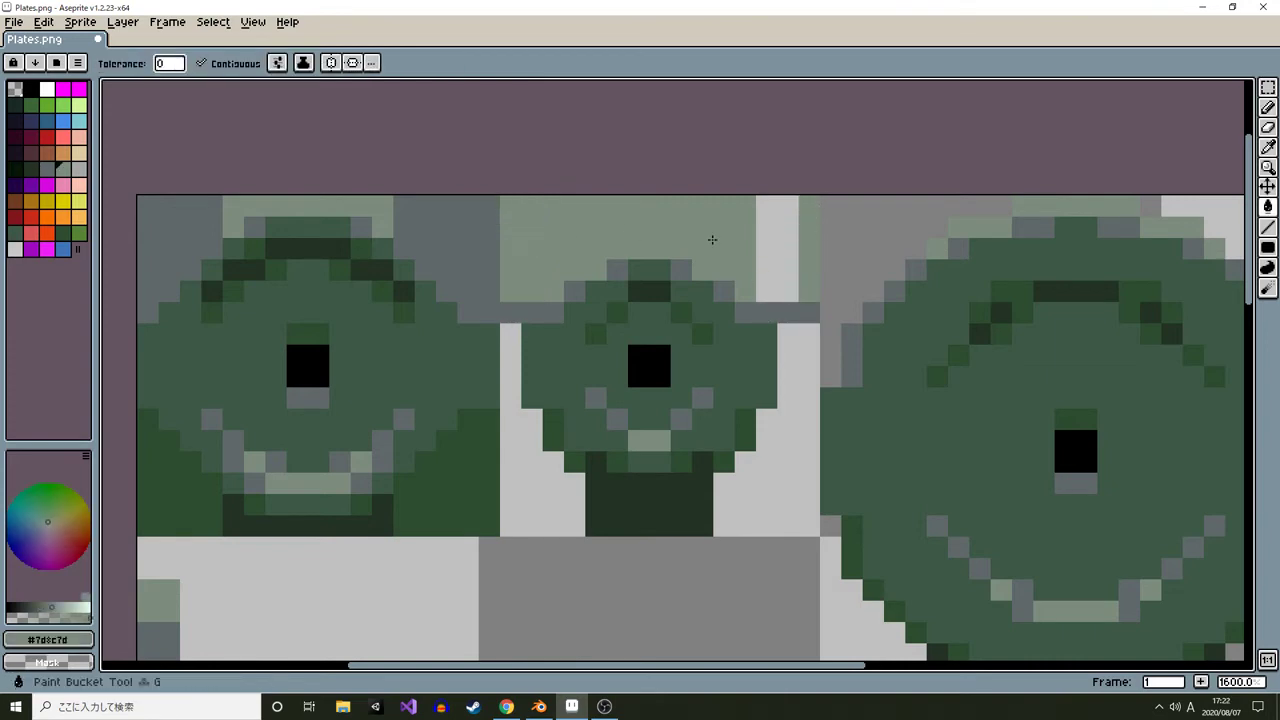
click(769, 245)
scroll(740, 280, right, 2)
scroll(740, 280, down, 1)
click(714, 318)
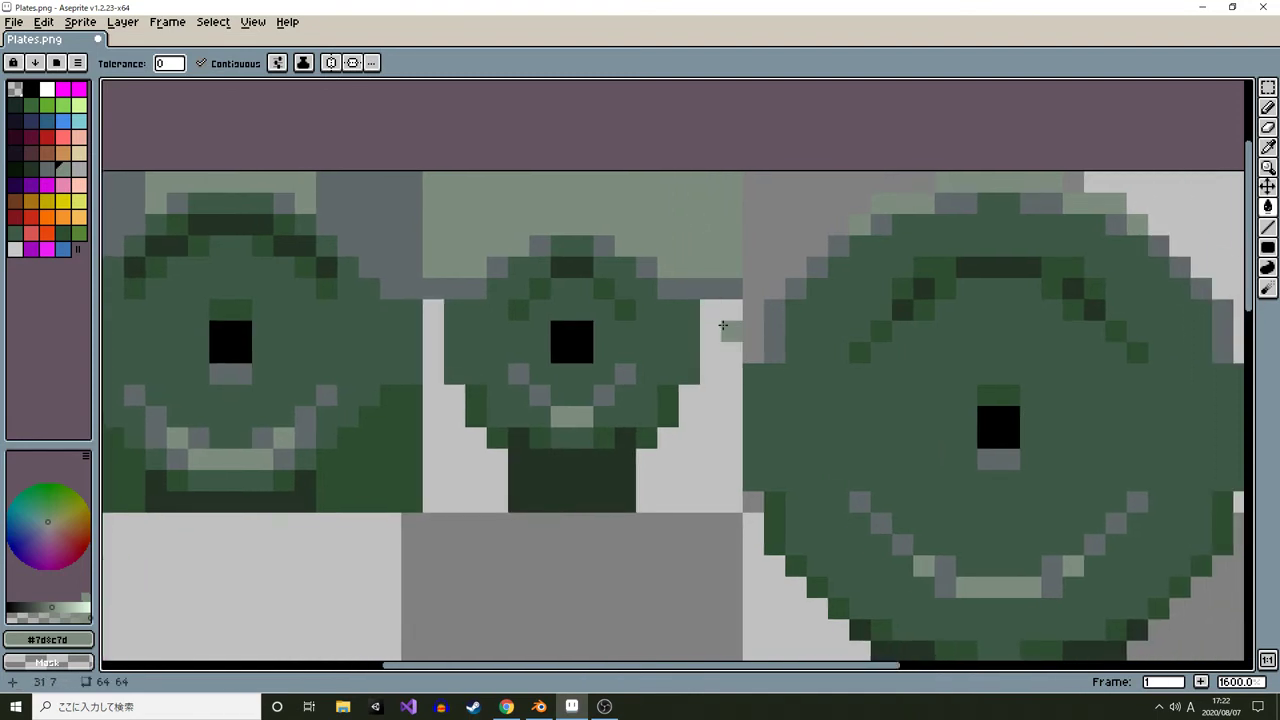
Extend a pale vertical column beside the small plate sprite upward with the pencil
key(b)
alt+click(726, 326)
drag(728, 318, 731, 178)
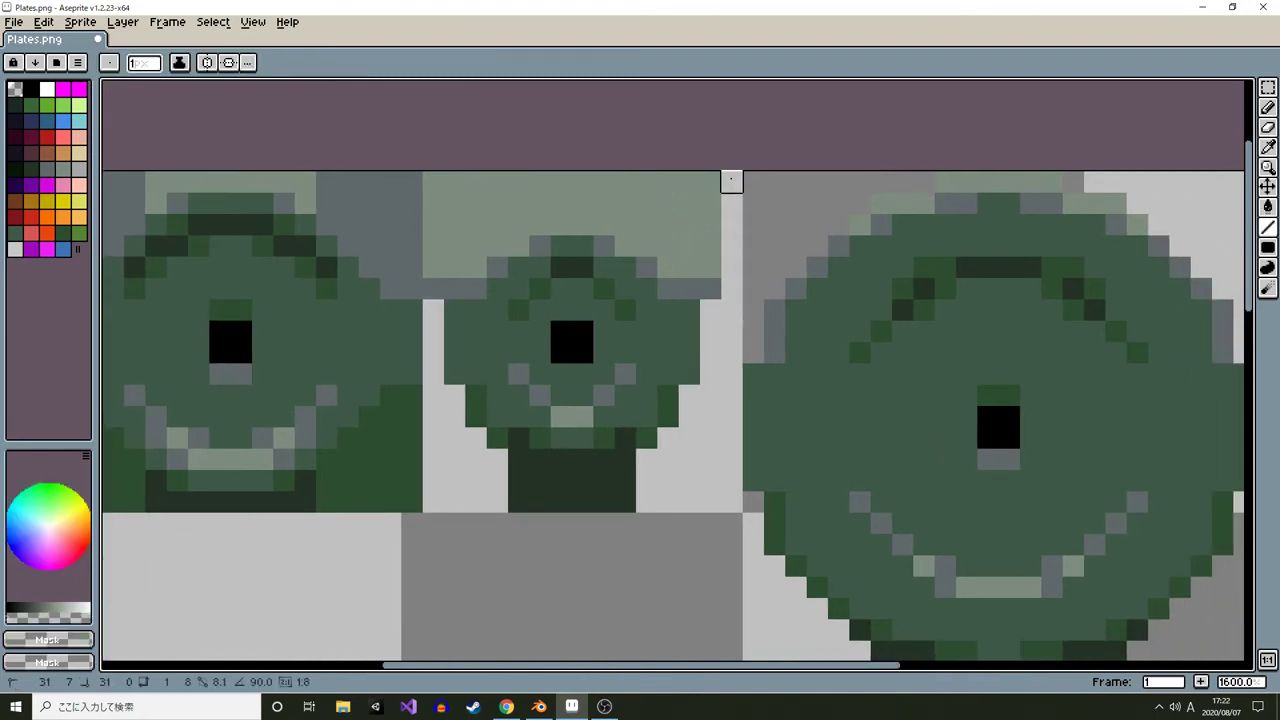
Pick dark green #2e4d30 and paint the areas on both sides of the small plate sprite's bottom
alt+click(686, 328)
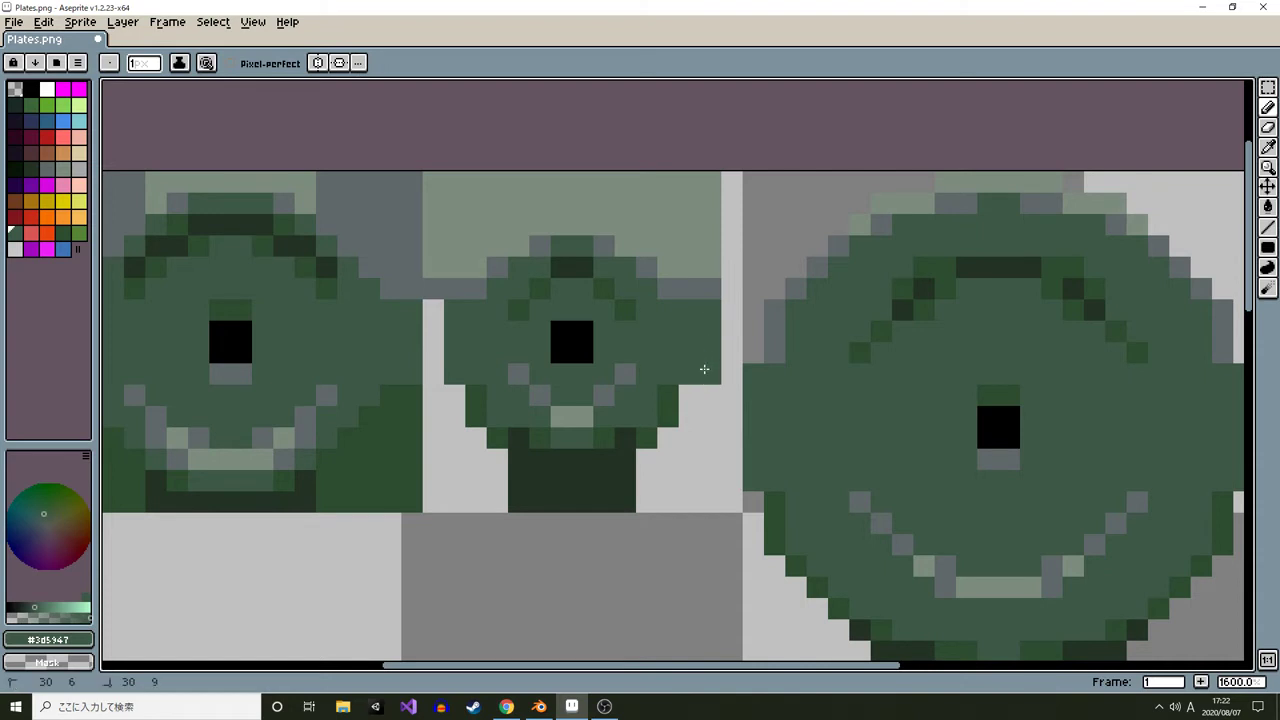
alt+click(473, 399)
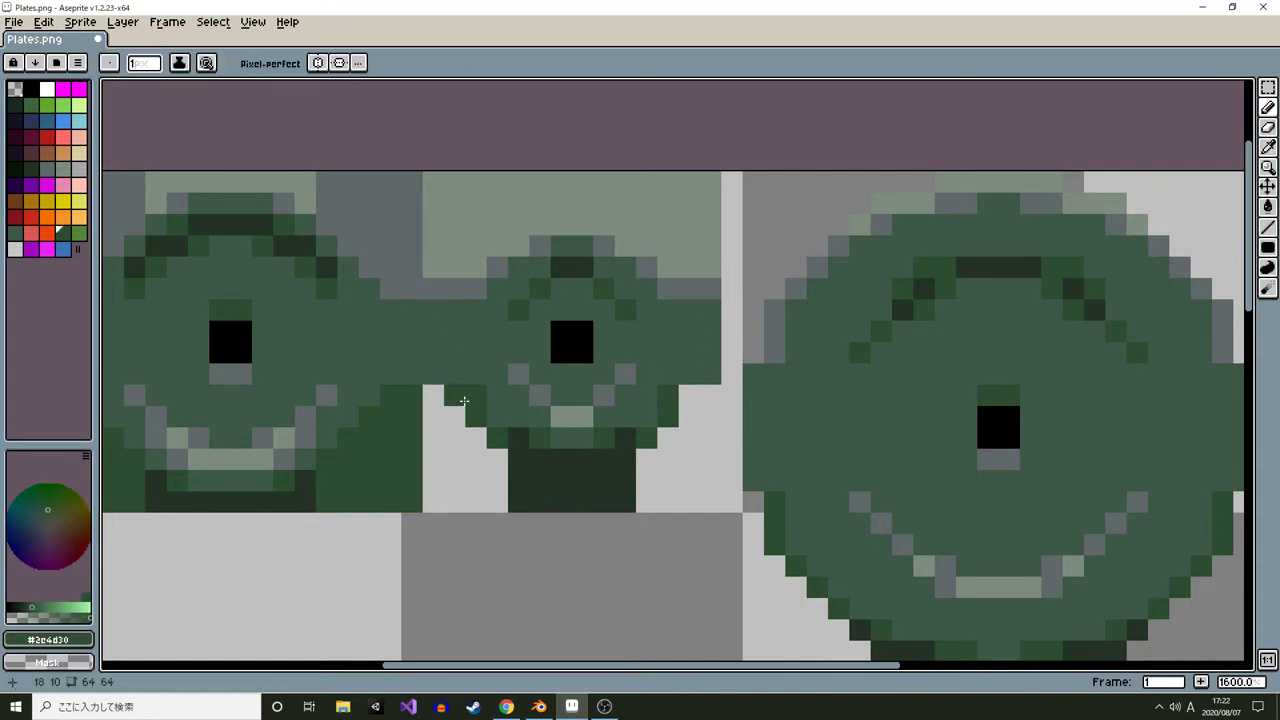
mouse_move(490, 445)
mouse_down()
mouse_move(494, 496)
mouse_move(431, 507)
mouse_up()
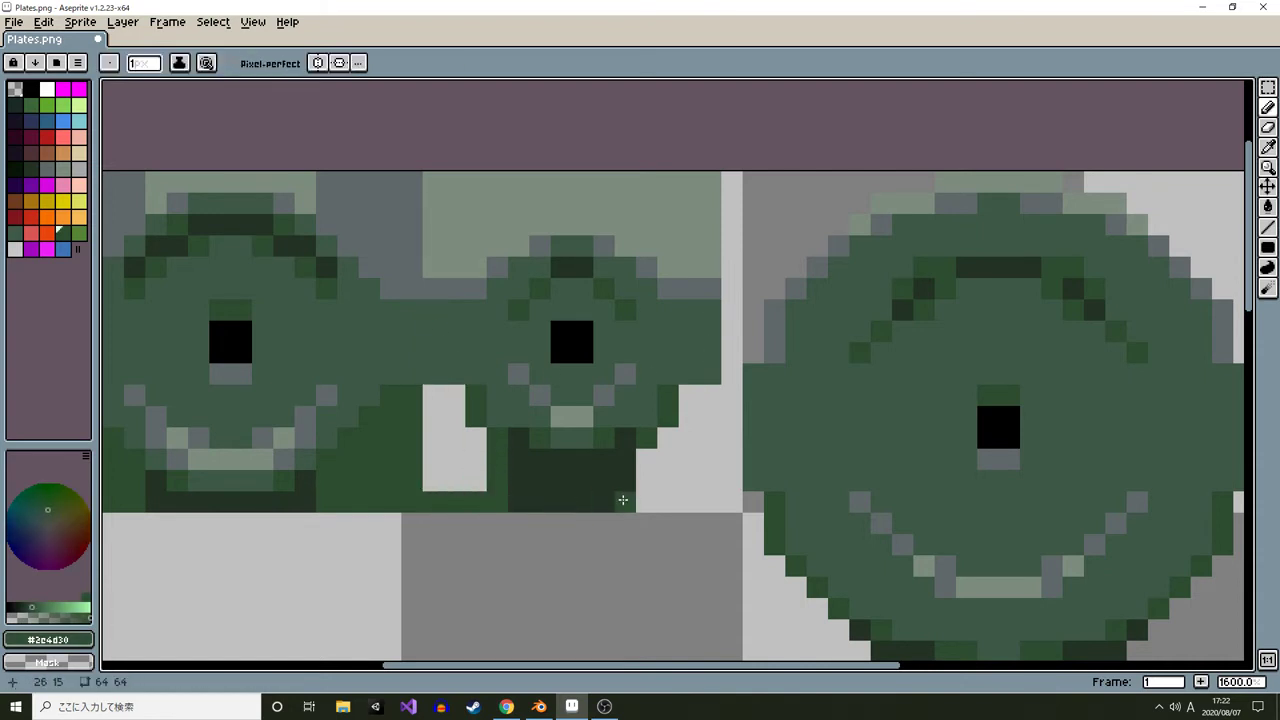
mouse_move(648, 505)
mouse_down()
mouse_move(719, 505)
mouse_move(714, 397)
mouse_up()
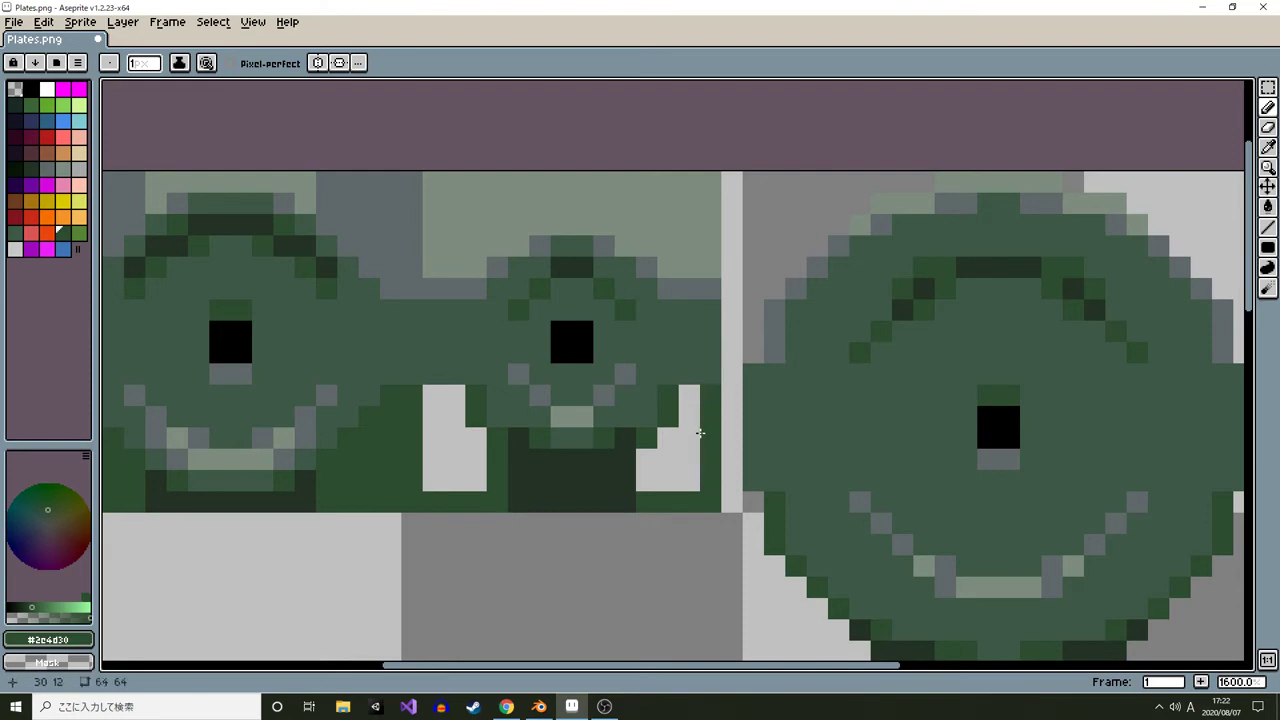
key(g)
click(688, 455)
scroll(585, 473, down, 5)
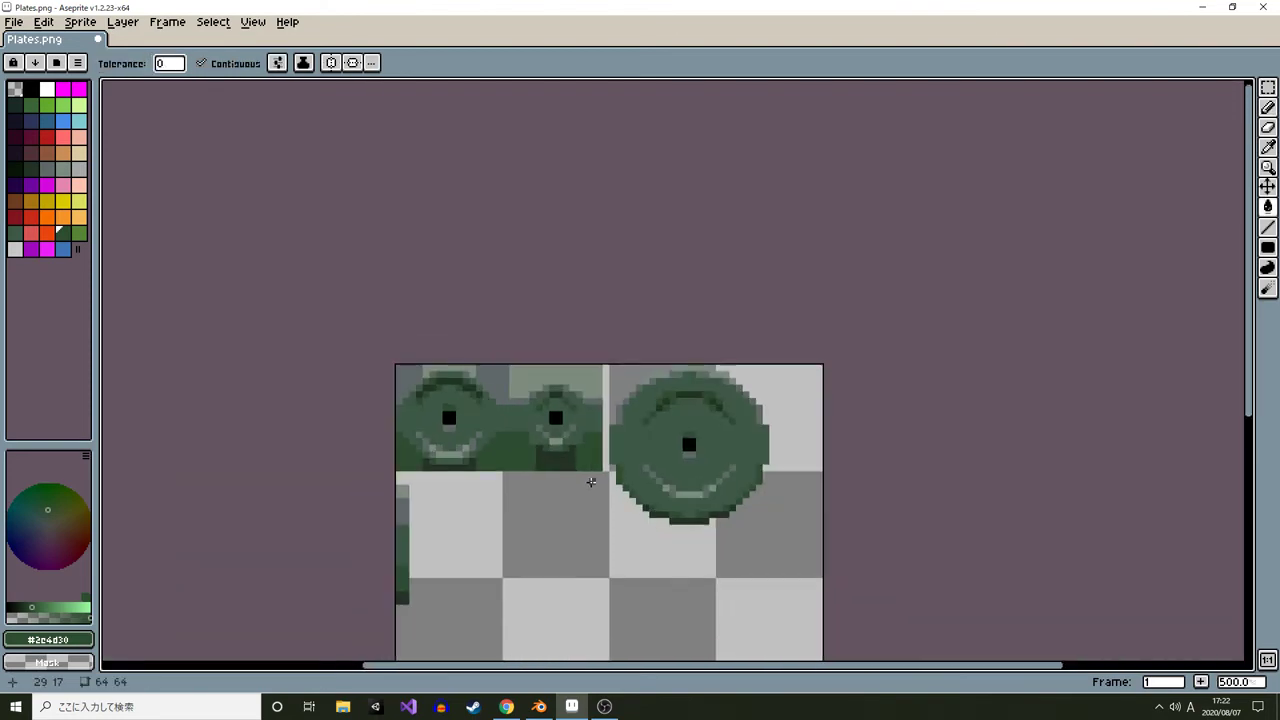
Switch to Blender and inspect the updated plate textures from several angles
key(alt+Tab)
scroll(85, 265, down, 4)
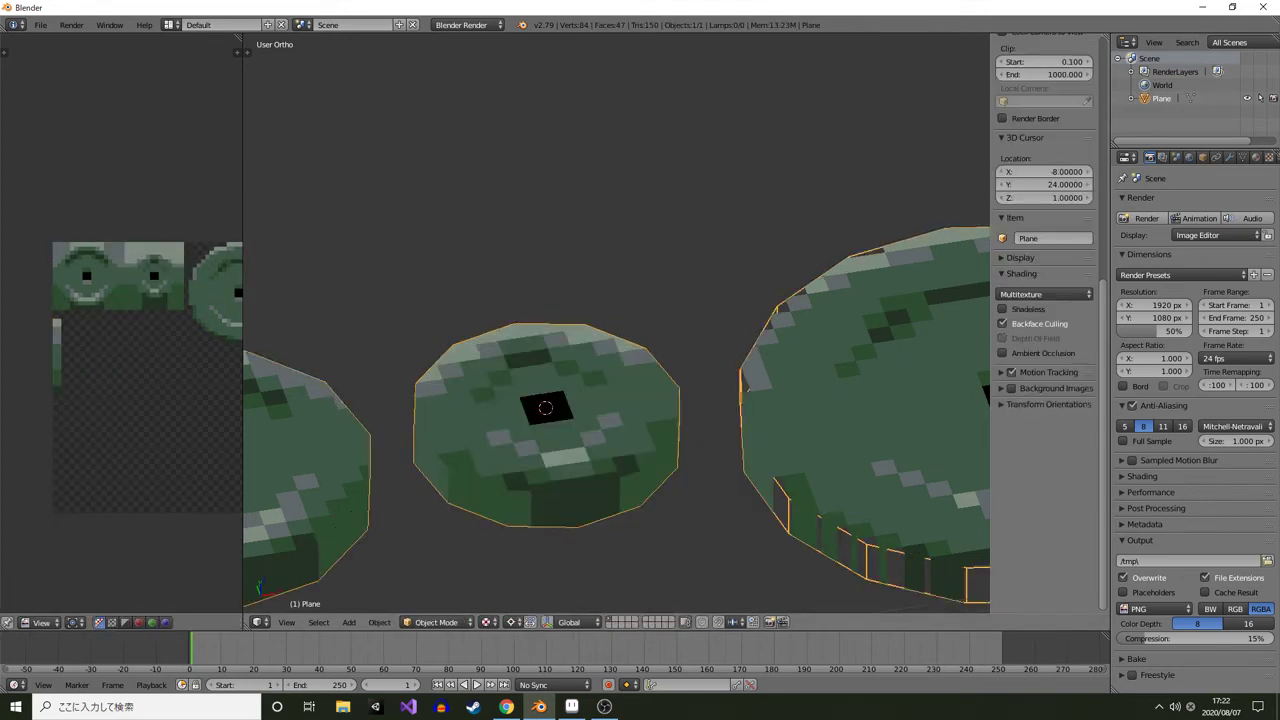
scroll(616, 323, down, 3)
drag(616, 340, 246, 264)
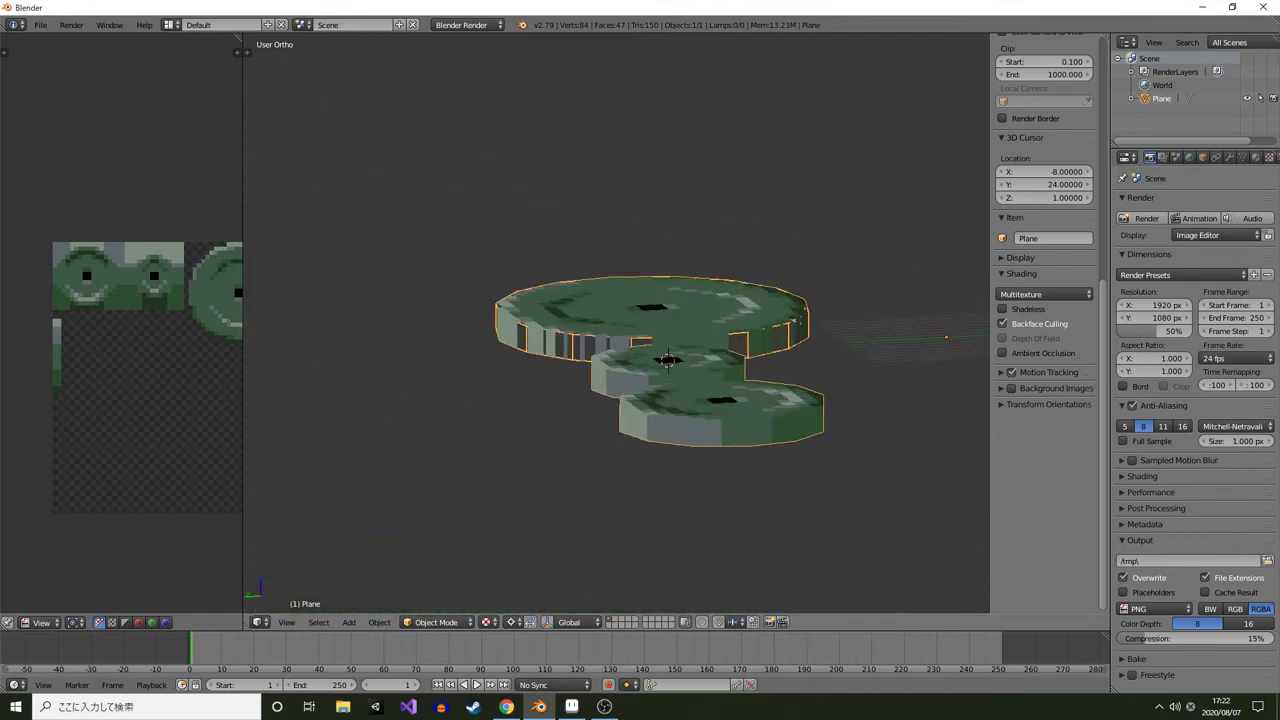
key(Tab)
right_click(734, 420)
drag(620, 330, 664, 359)
key(Tab)
scroll(664, 359, up, 3)
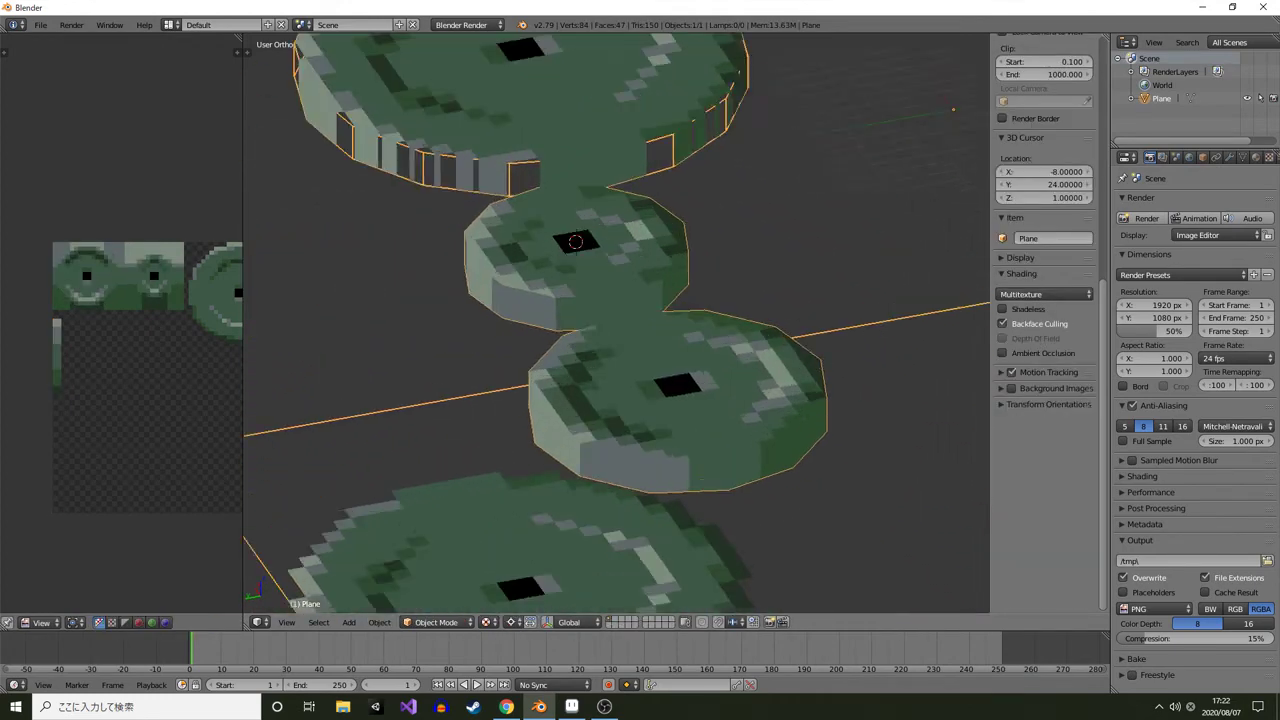
key(Tab)
right_click(698, 500)
drag(698, 500, 790, 325)
key(Tab)
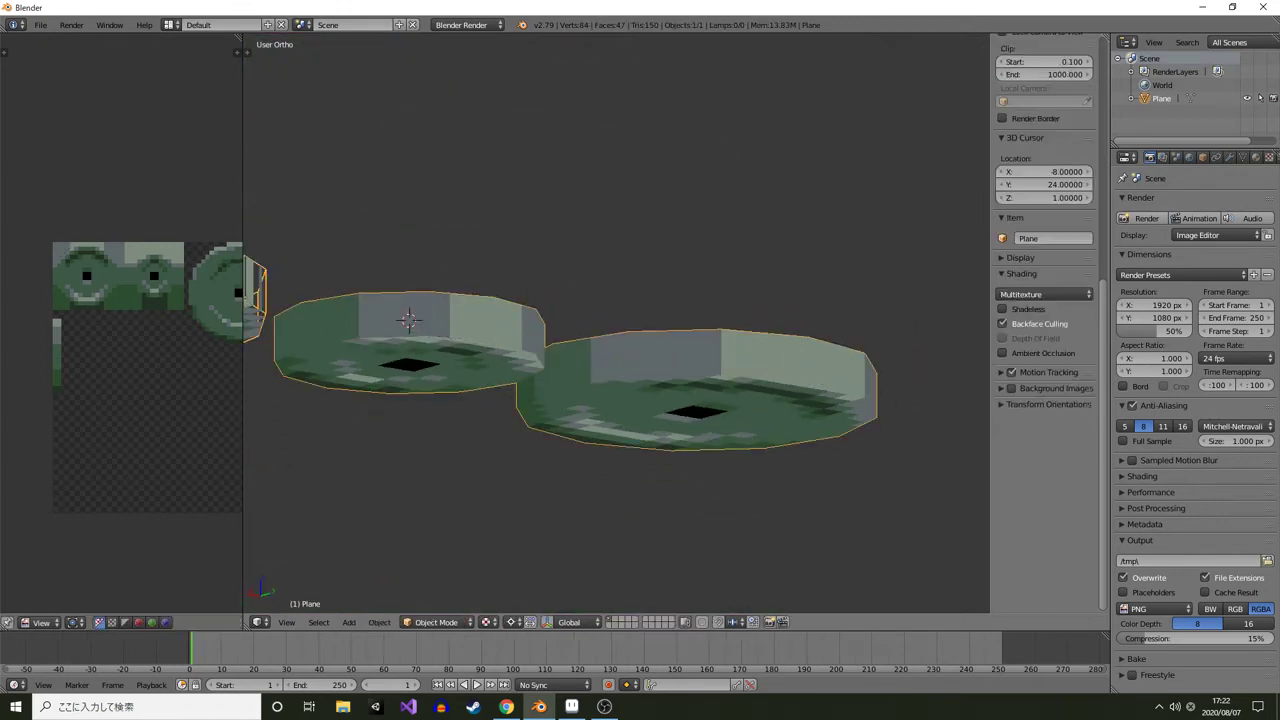
drag(620, 320, 460, 420)
key(Tab)
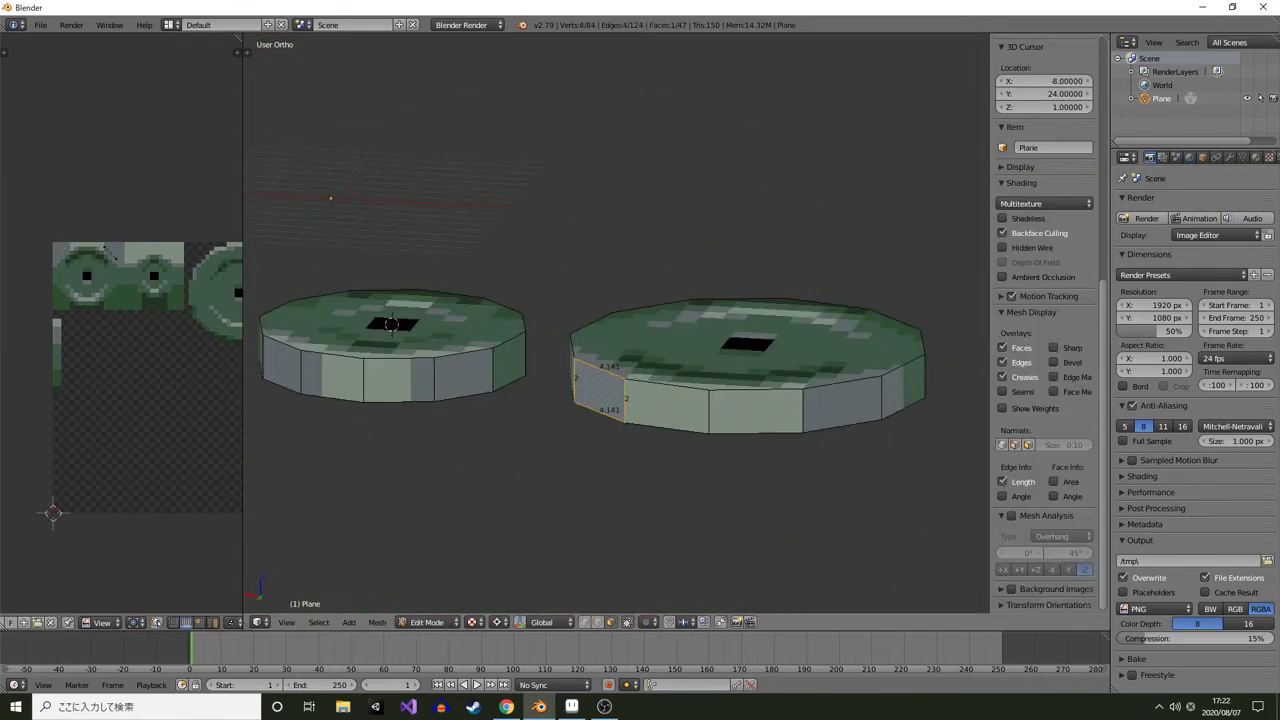
Select the large plate's top face and move it up 1 unit along Z in front view
drag(560, 380, 720, 430)
scroll(616, 400, down, 4)
right_click(471, 456)
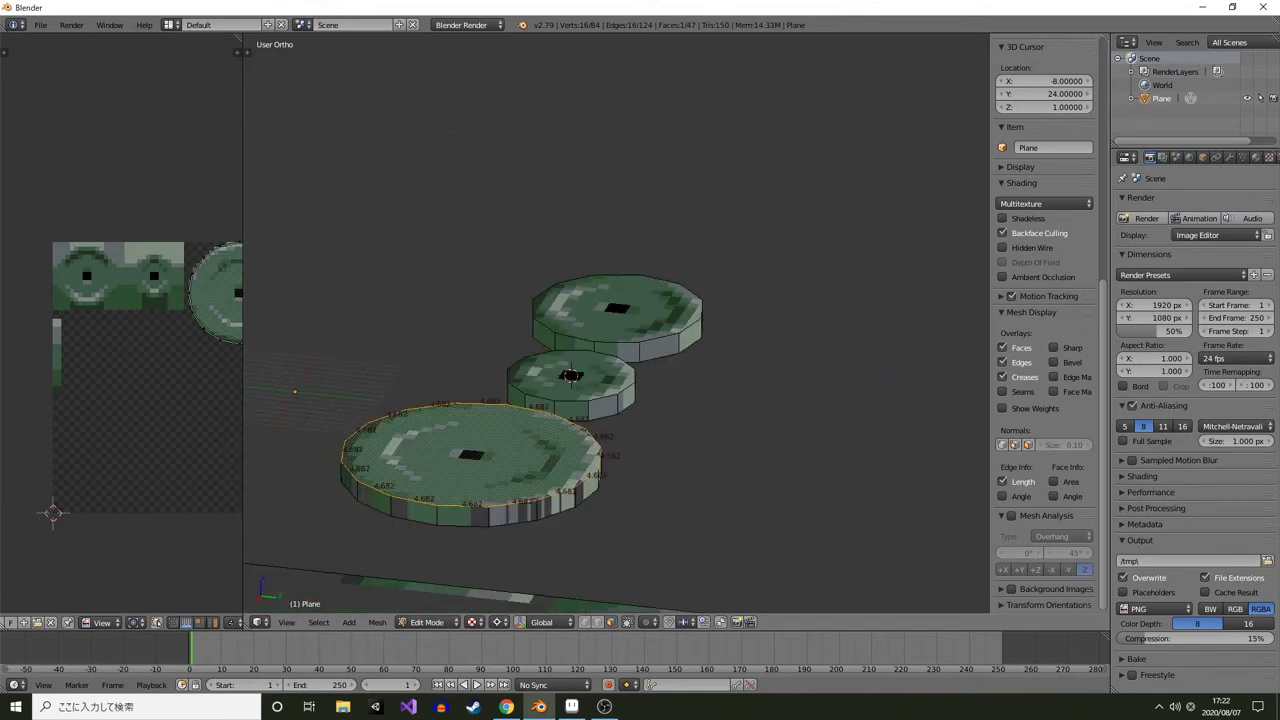
key(KP_1)
drag(800, 350, 560, 397)
scroll(560, 397, up, 3)
key(g)
key(z)
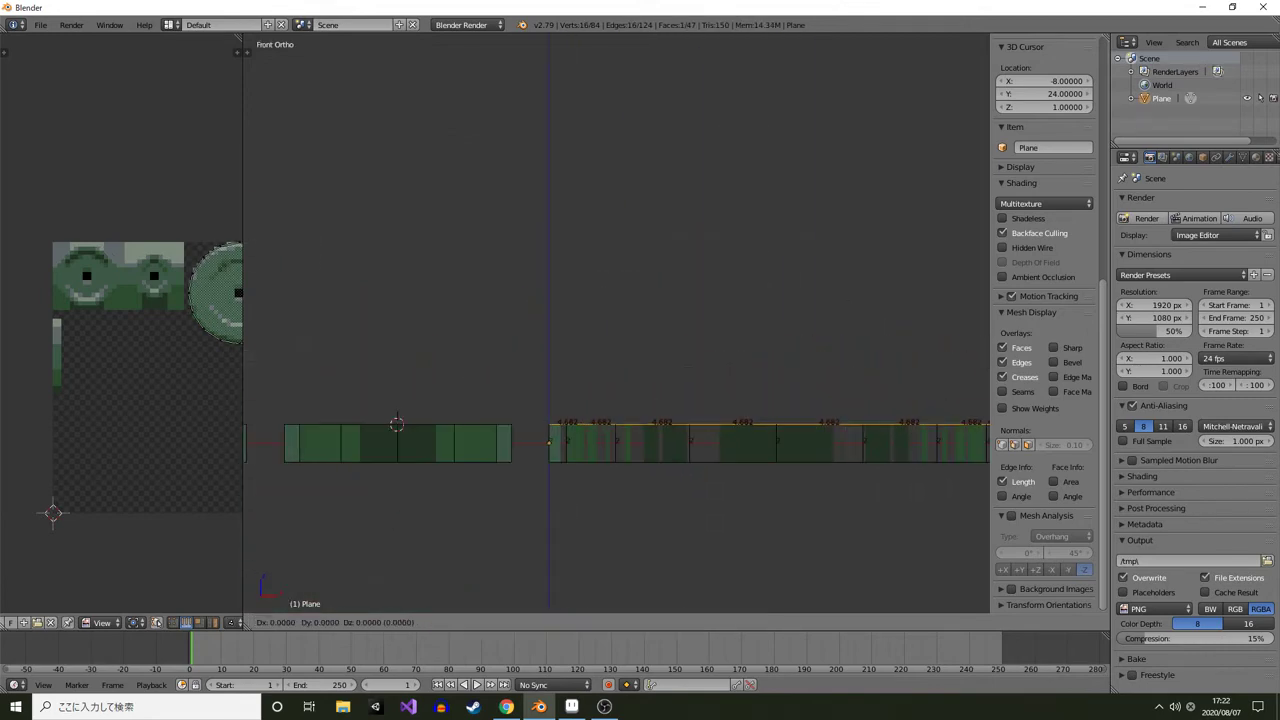
key(1)
key(Return)
drag(640, 400, 490, 430)
scroll(616, 323, down, 4)
drag(660, 380, 500, 410)
key(Tab)
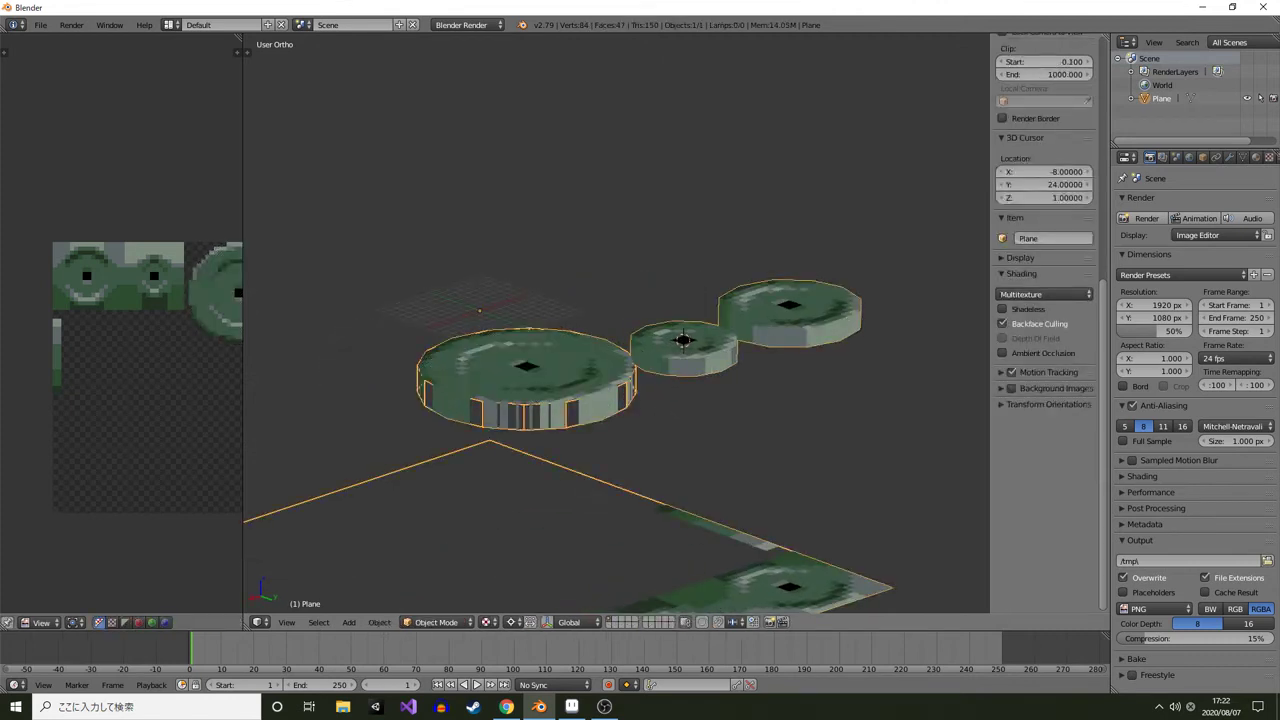
Enter Edit Mode and select several rim faces on the front of the large plate
scroll(616, 323, up, 1)
drag(560, 400, 641, 399)
key(Tab)
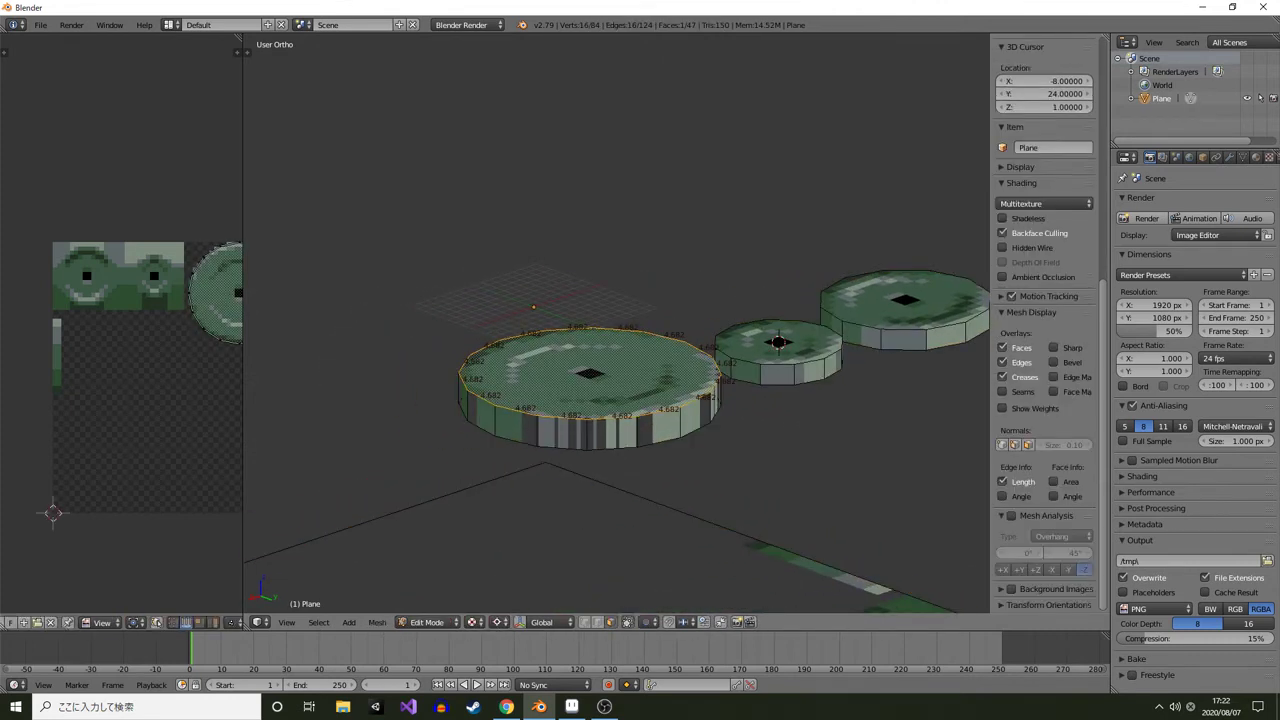
right_click(659, 430)
shift+right_click(562, 432)
shift+right_click(516, 426)
shift+right_click(481, 417)
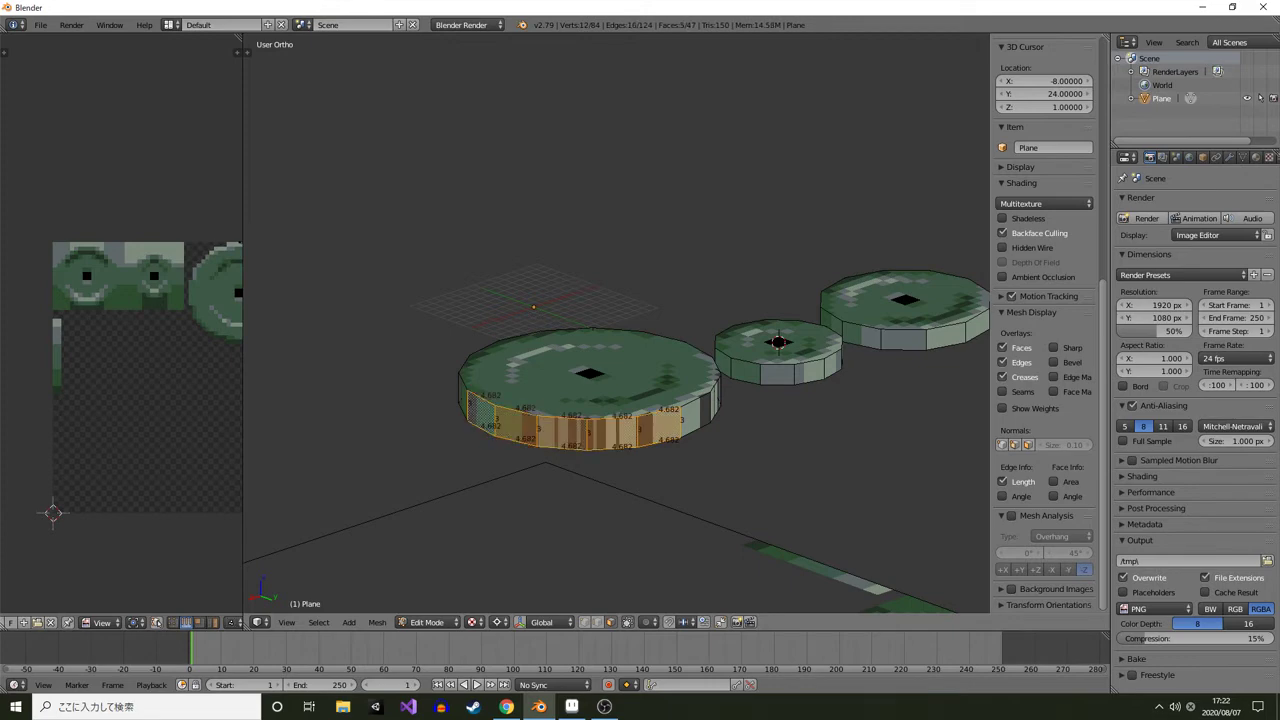
mouse_move(481, 417)
mouse_down()
mouse_move(510, 423)
mouse_move(434, 444)
mouse_move(521, 445)
mouse_move(476, 435)
mouse_up()
key(Tab)
key(Tab)
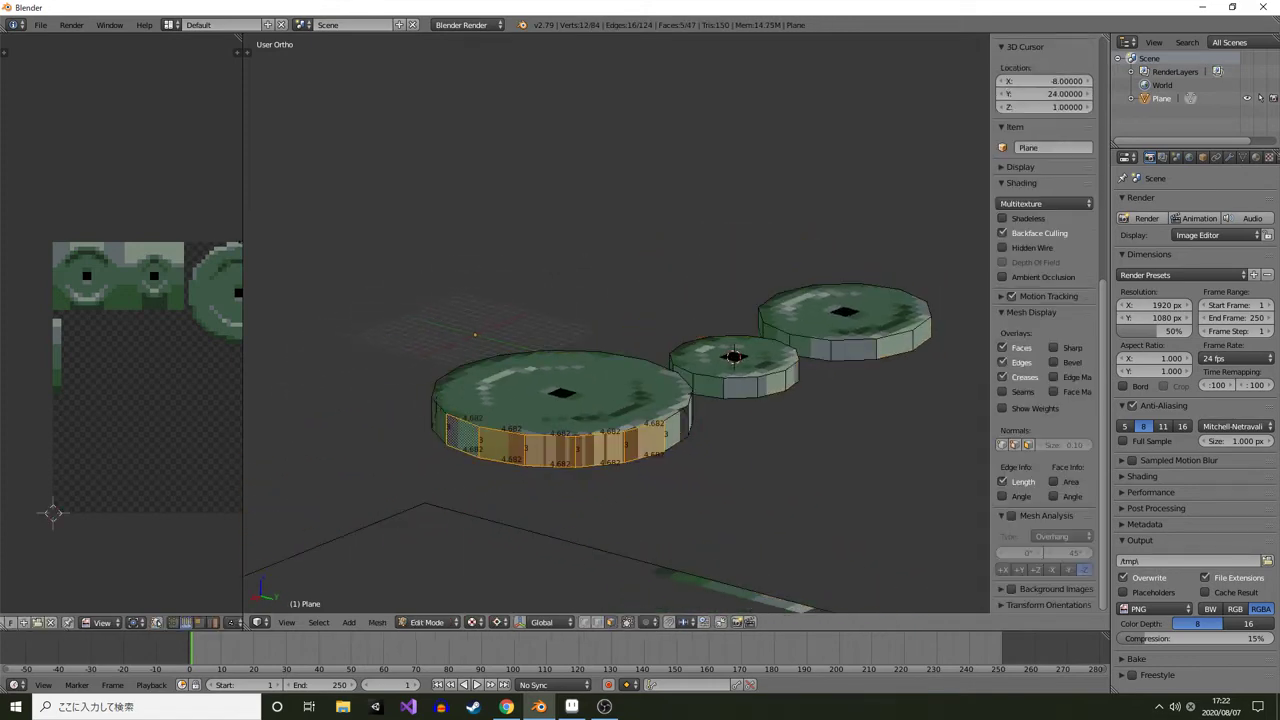
Reselect a wider band of the large plate's front rim faces to check their UV placement on the texture
right_click(641, 436)
scroll(627, 410, up, 4)
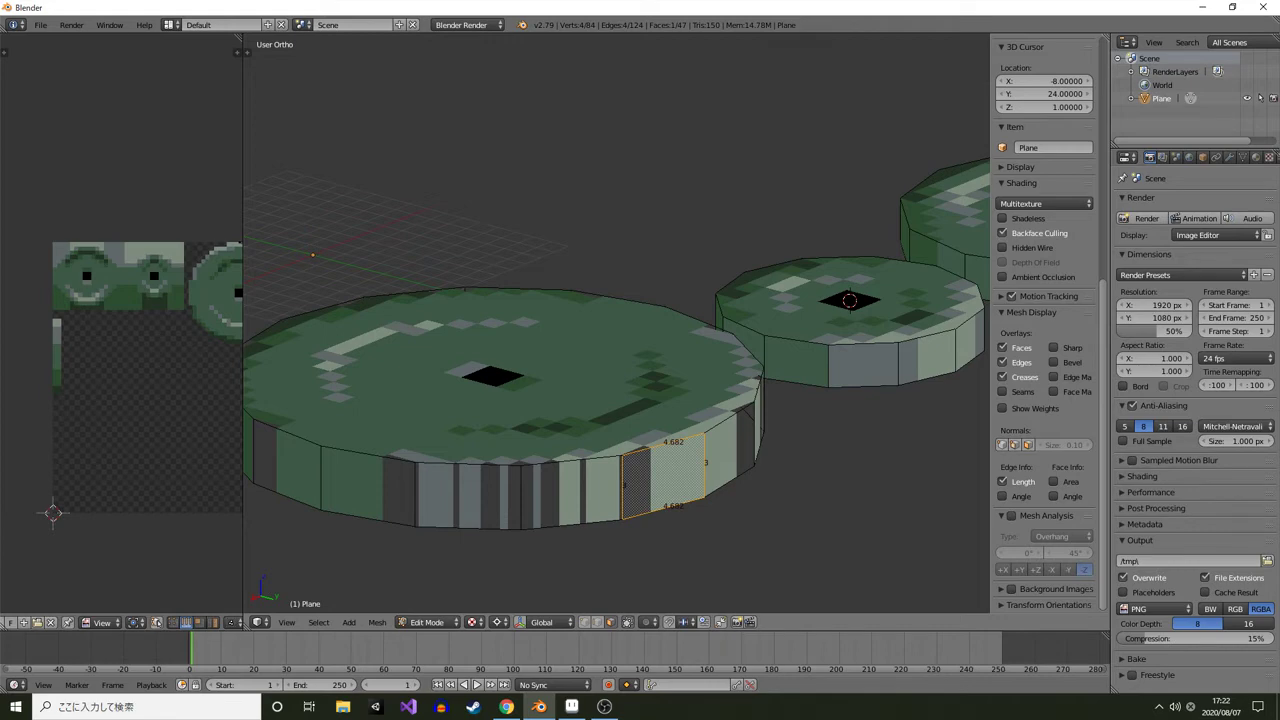
scroll(640, 460, down, 2)
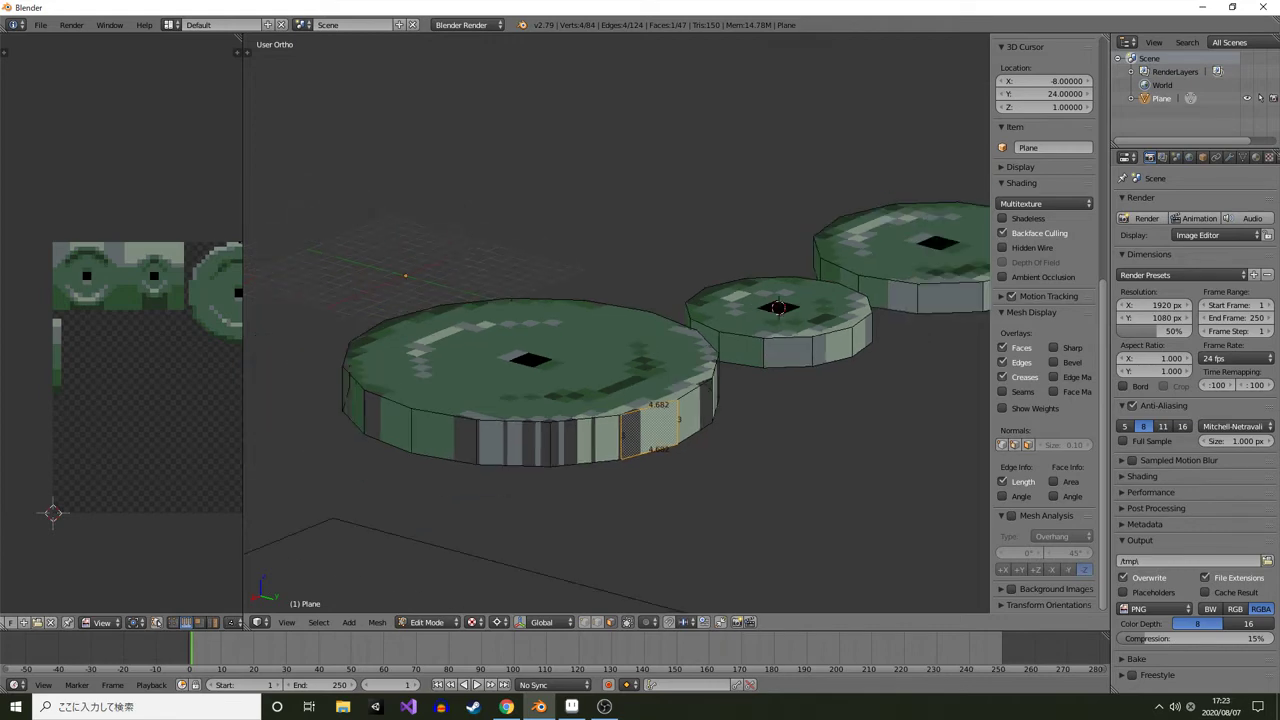
drag(640, 460, 680, 480)
shift+right_click(680, 482)
shift+right_click(616, 500)
shift+right_click(544, 503)
shift+right_click(475, 491)
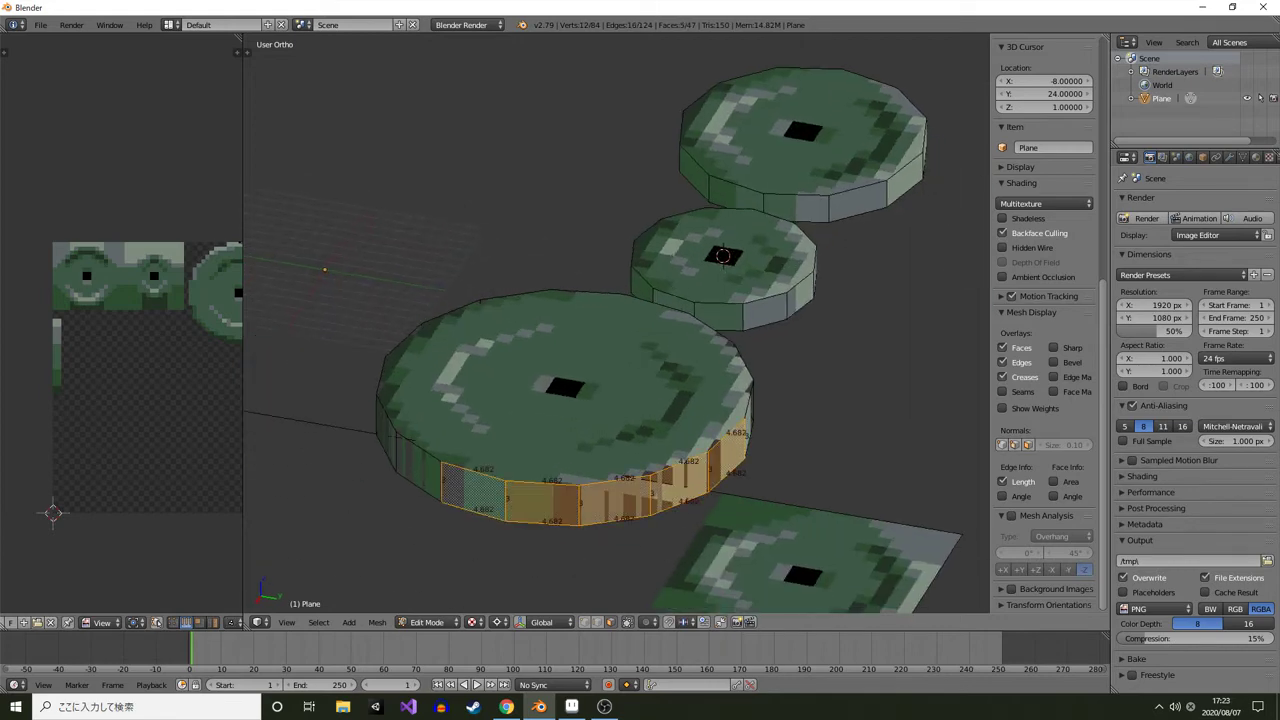
drag(475, 491, 650, 540)
shift+right_click(648, 546)
shift+right_click(579, 534)
shift+right_click(521, 510)
drag(521, 510, 440, 510)
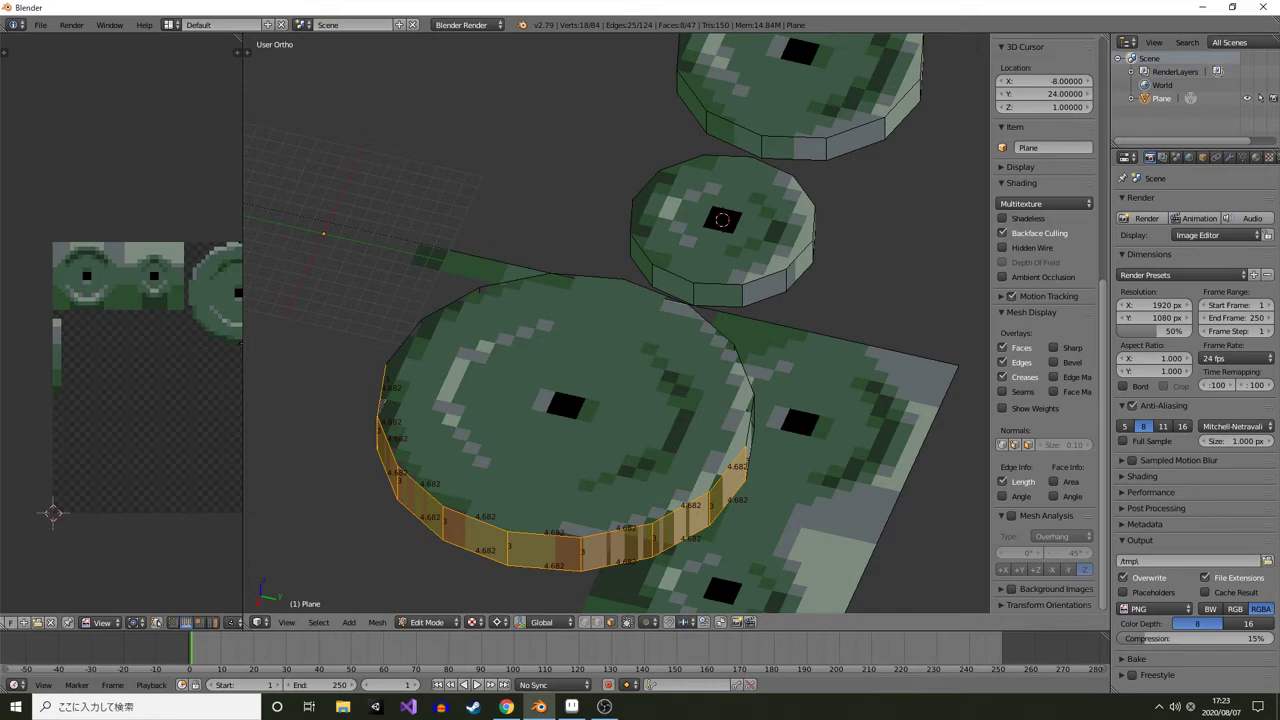
drag(440, 510, 501, 398)
scroll(382, 459, up, 2)
Switch to Aseprite and draw a tall narrow rectangle outline in #3d5947 below the plate sprites
click(572, 706)
scroll(501, 398, up, 1)
scroll(499, 398, up, 2)
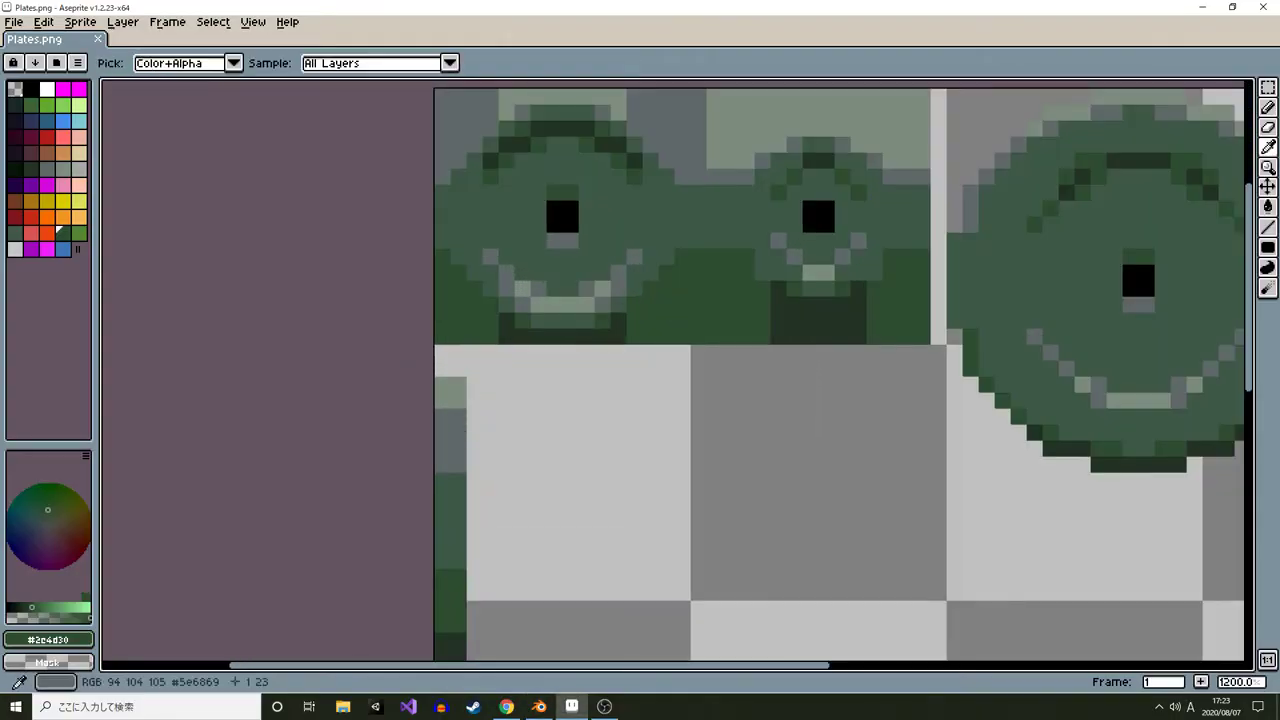
alt+click(452, 488)
drag(452, 486, 507, 387)
key(u)
key(u)
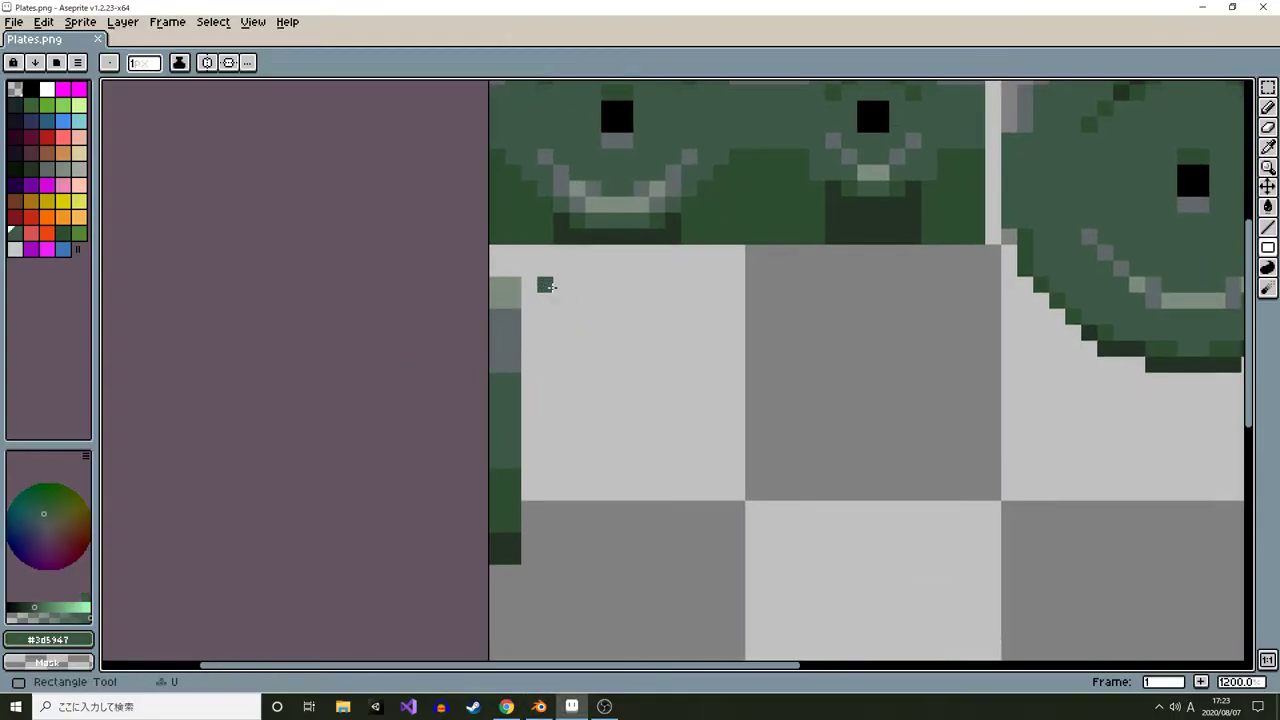
drag(561, 285, 594, 585)
drag(594, 650, 588, 657)
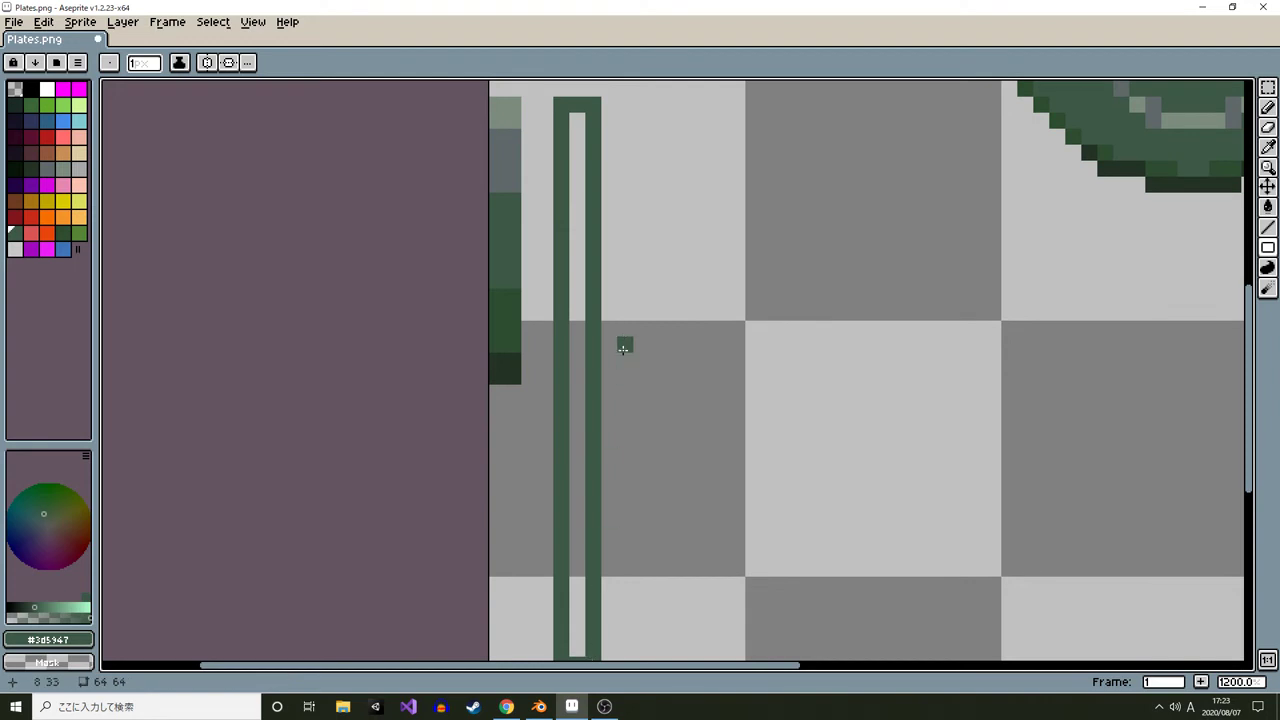
Fill the inside of the tall rectangle to make a solid green strip
key(g)
click(581, 345)
drag(586, 354, 595, 320)
alt+click(521, 336)
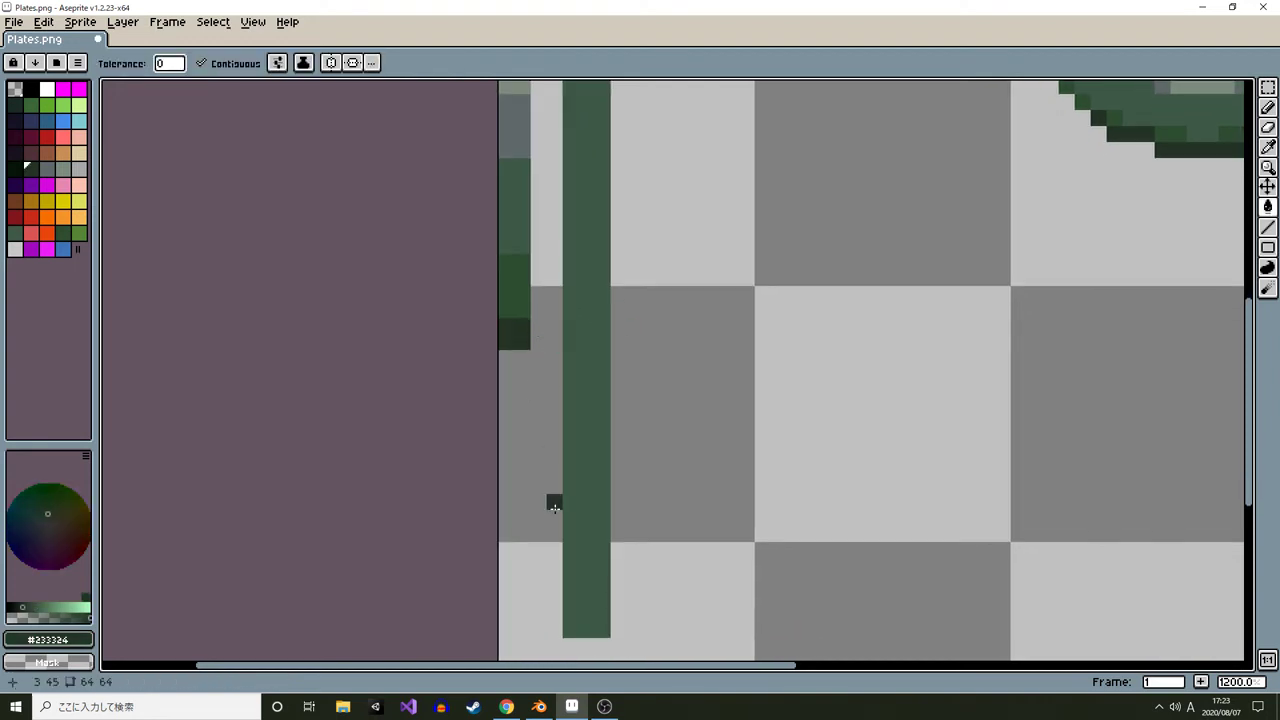
Select the left-edge colour column and stretch a copy of it over the new vertical strip
scroll(558, 505, down, 2)
key(m)
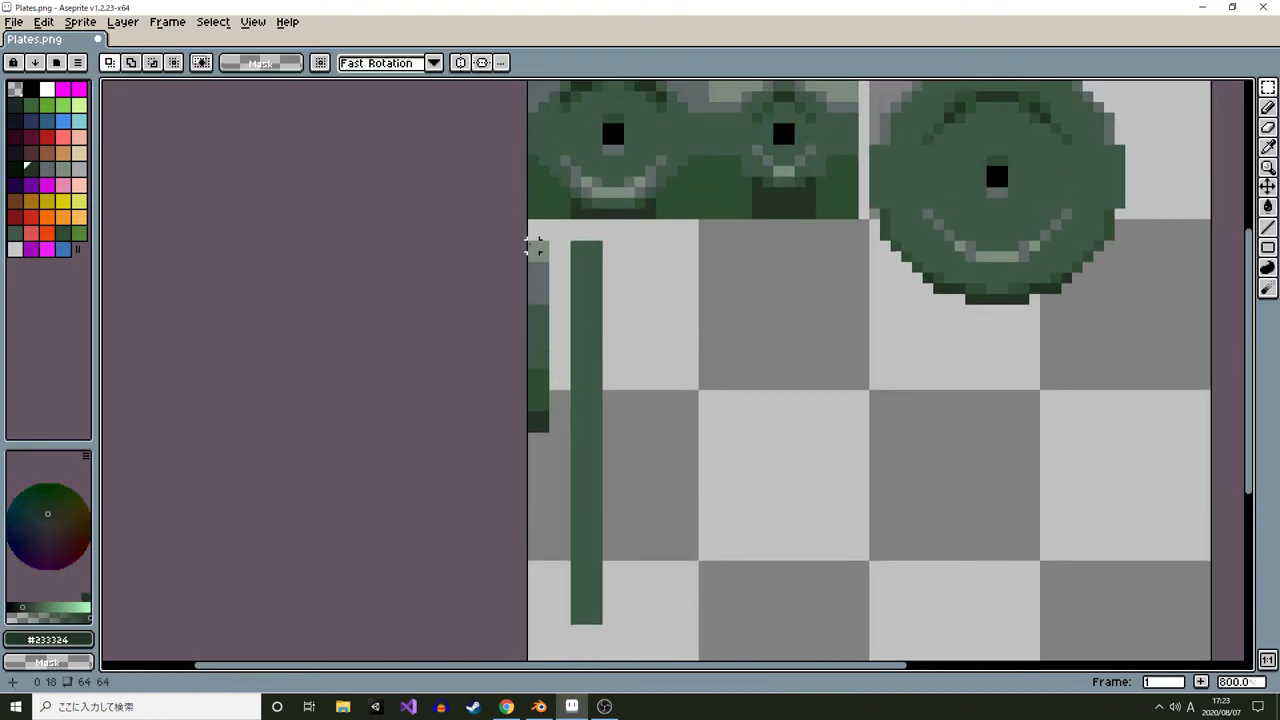
drag(528, 240, 576, 439)
drag(595, 433, 605, 627)
click(618, 342)
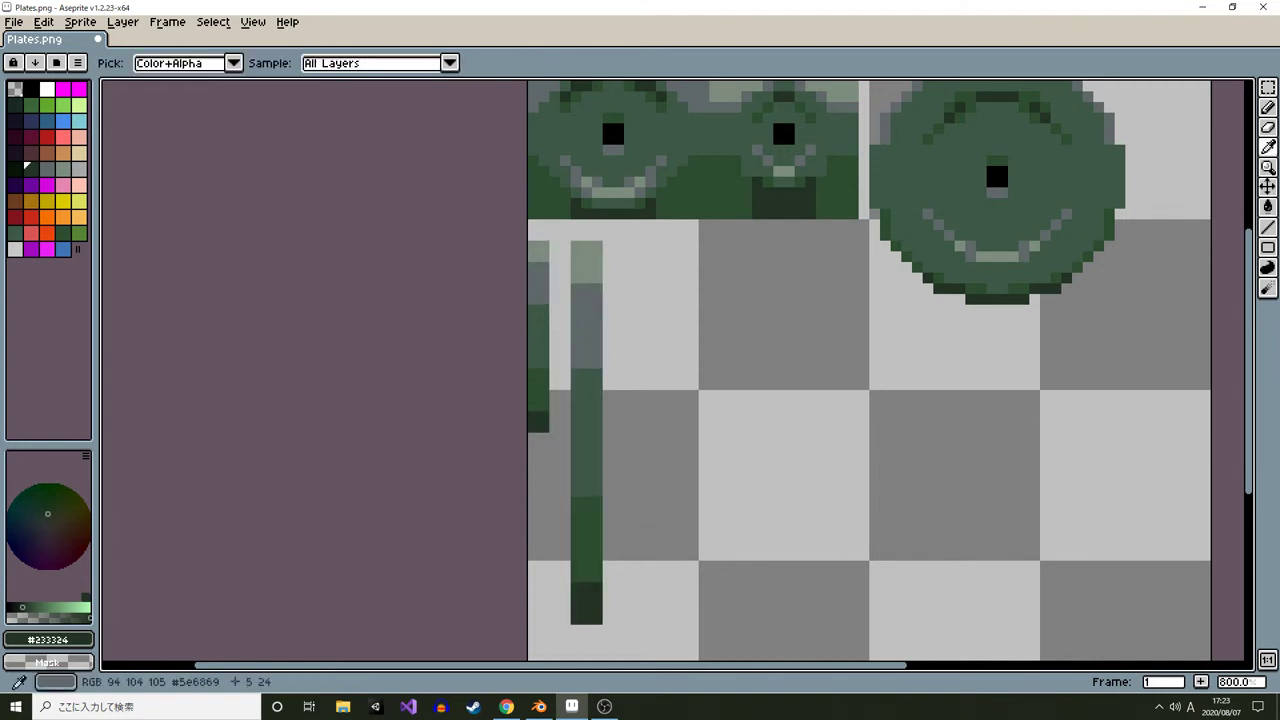
Pick the gray #5e6869 and touch up segments of the vertical strip with the Line tool
alt+click(586, 309)
key(l)
mouse_move(588, 243)
mouse_down()
mouse_move(588, 578)
mouse_move(632, 531)
mouse_up()
alt+click(588, 382)
alt+click(588, 540)
alt+click(588, 598)
scroll(624, 589, down, 5)
scroll(632, 531, down, 1)
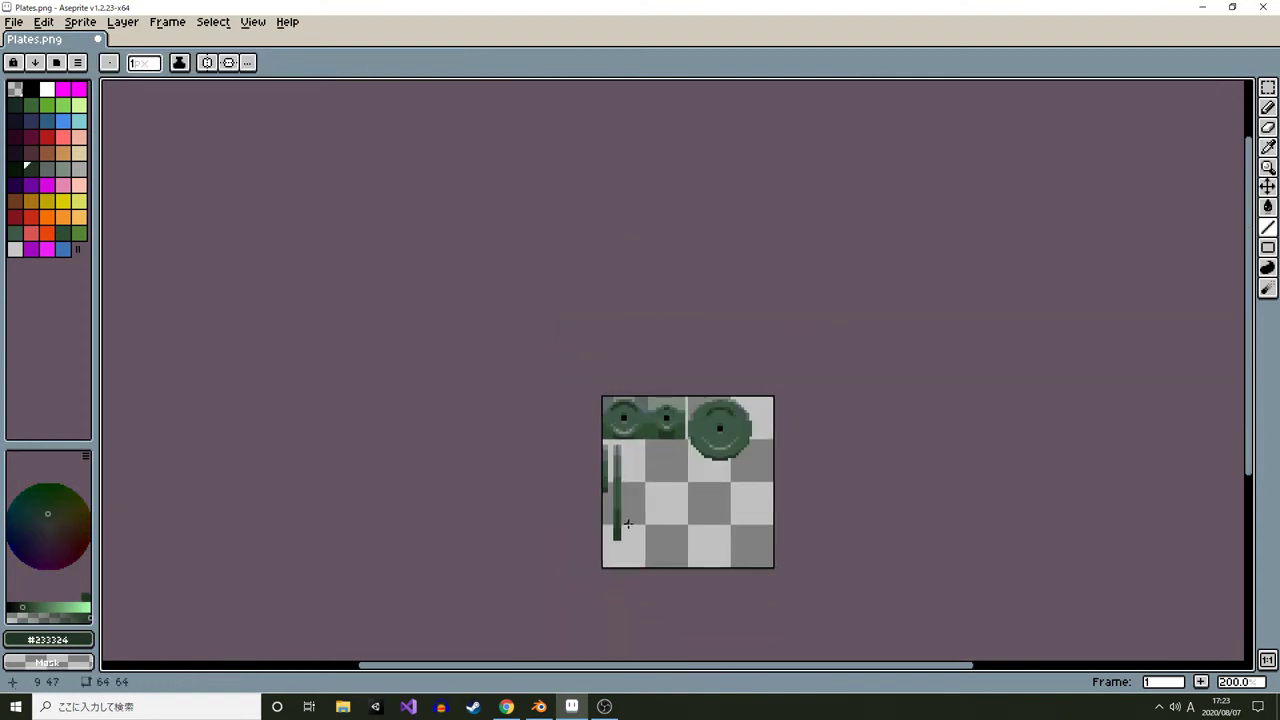
scroll(621, 517, up, 4)
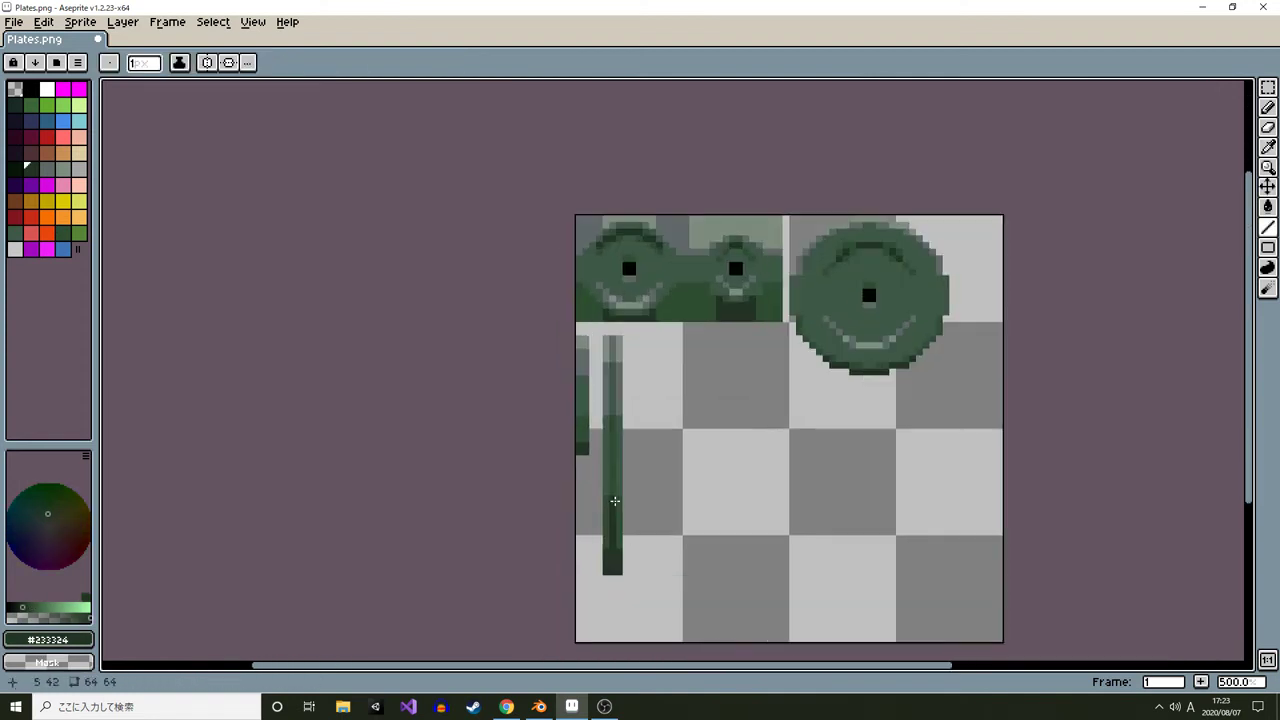
drag(668, 372, 640, 337)
scroll(639, 337, right, 5)
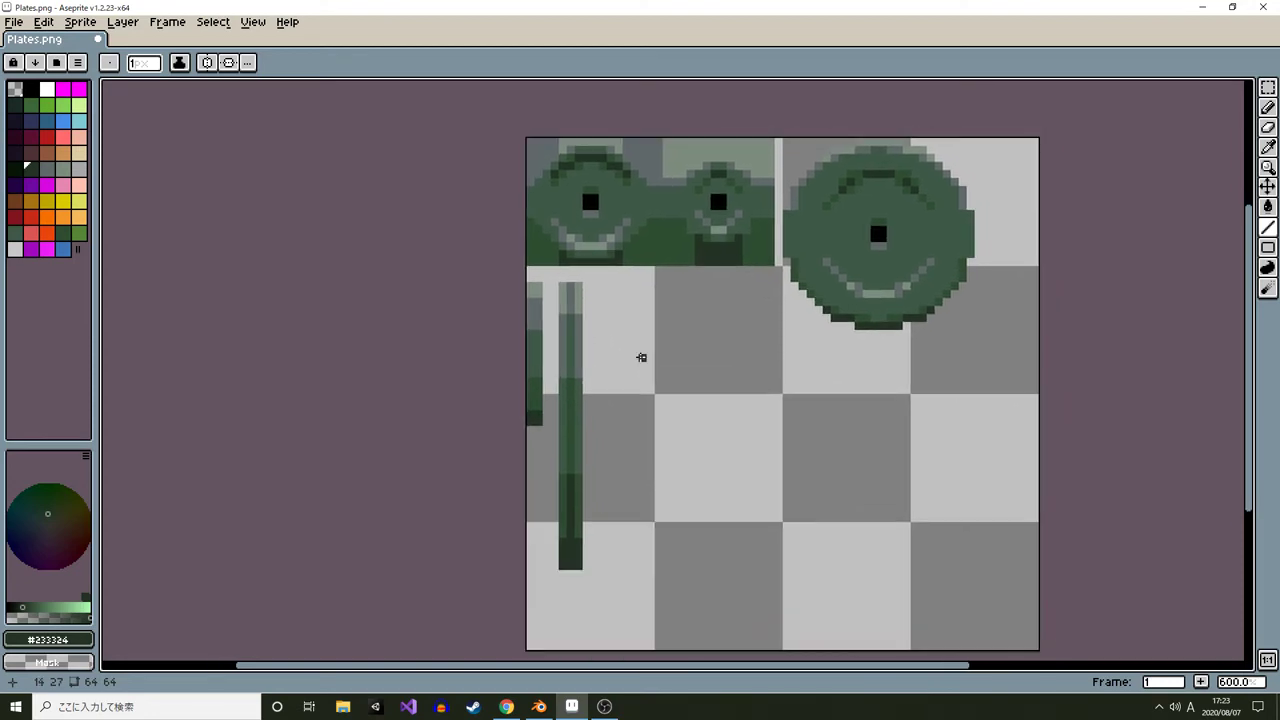
Save the sprite, switch to Blender and reload the plate texture image
key(ctrl+s)
key(alt+Tab)
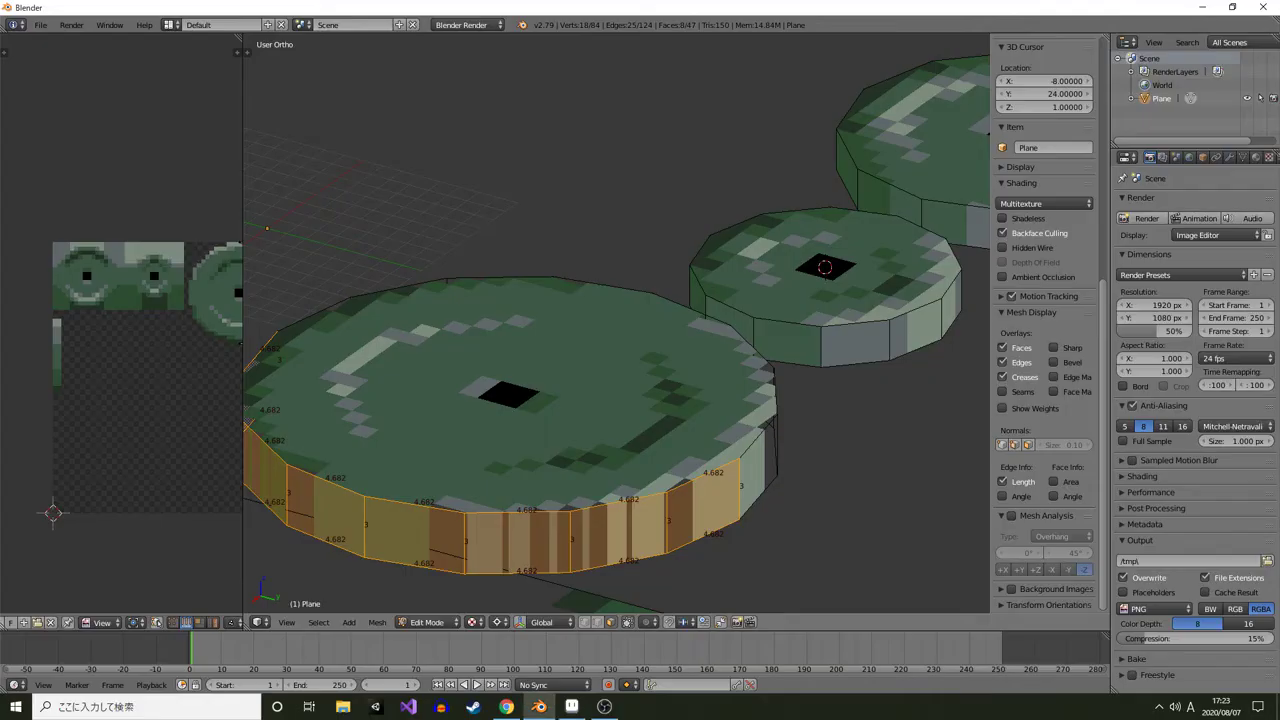
key(alt+r)
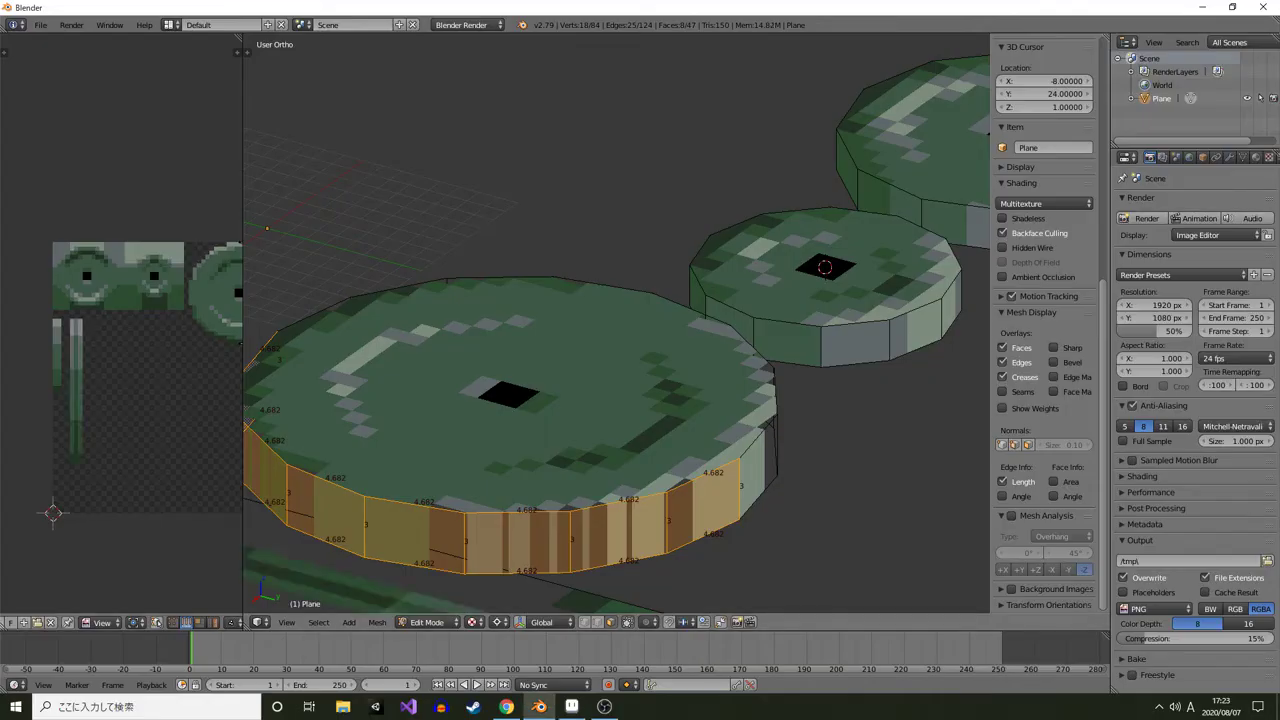
Unwrap the selected rim faces of the large plate
scroll(616, 324, down, 2)
key(u)
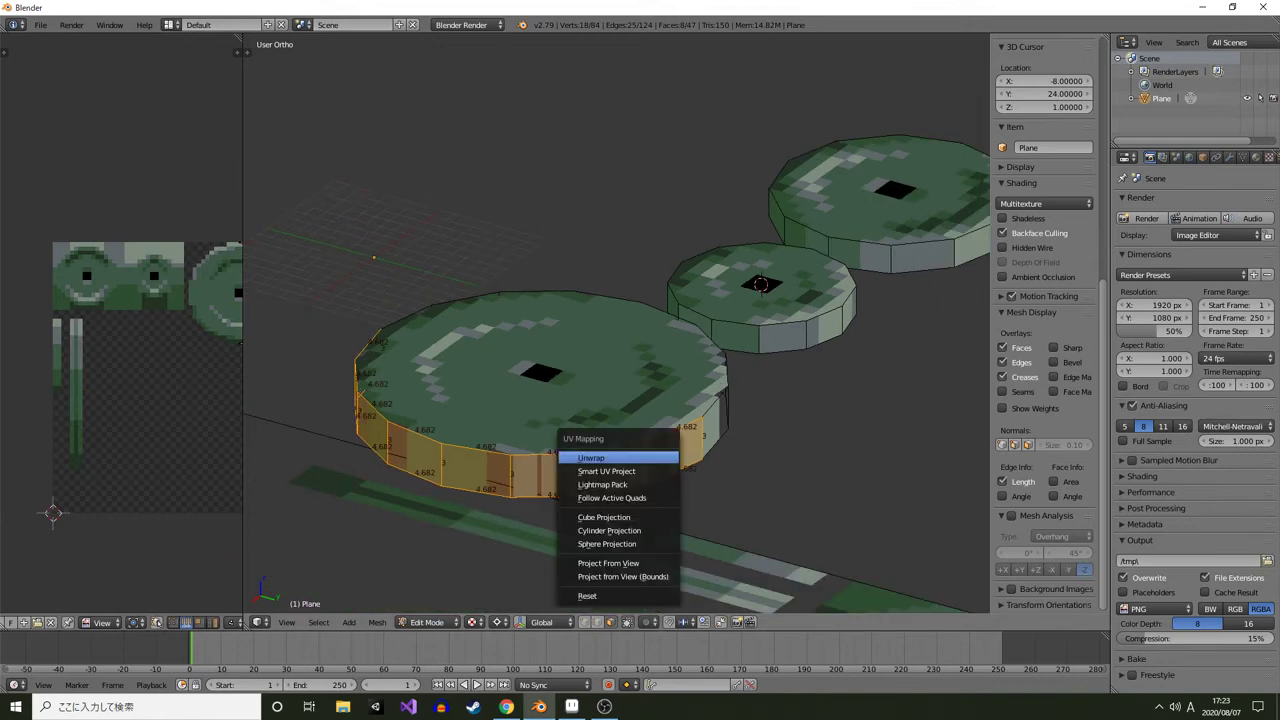
click(590, 458)
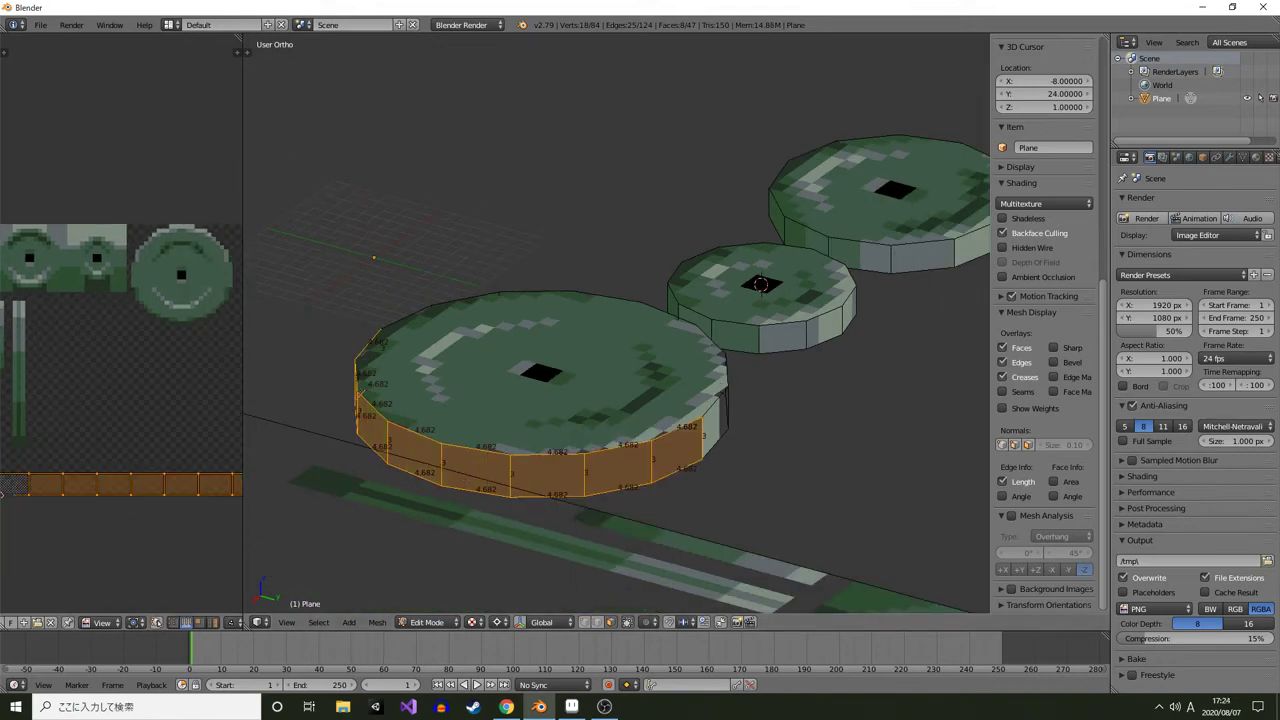
Rotate the rim UV island upright, then move and scale it onto the vertical green strip
key(r)
click(158, 406)
drag(158, 406, 175, 328)
key(g)
click(55, 222)
key(s)
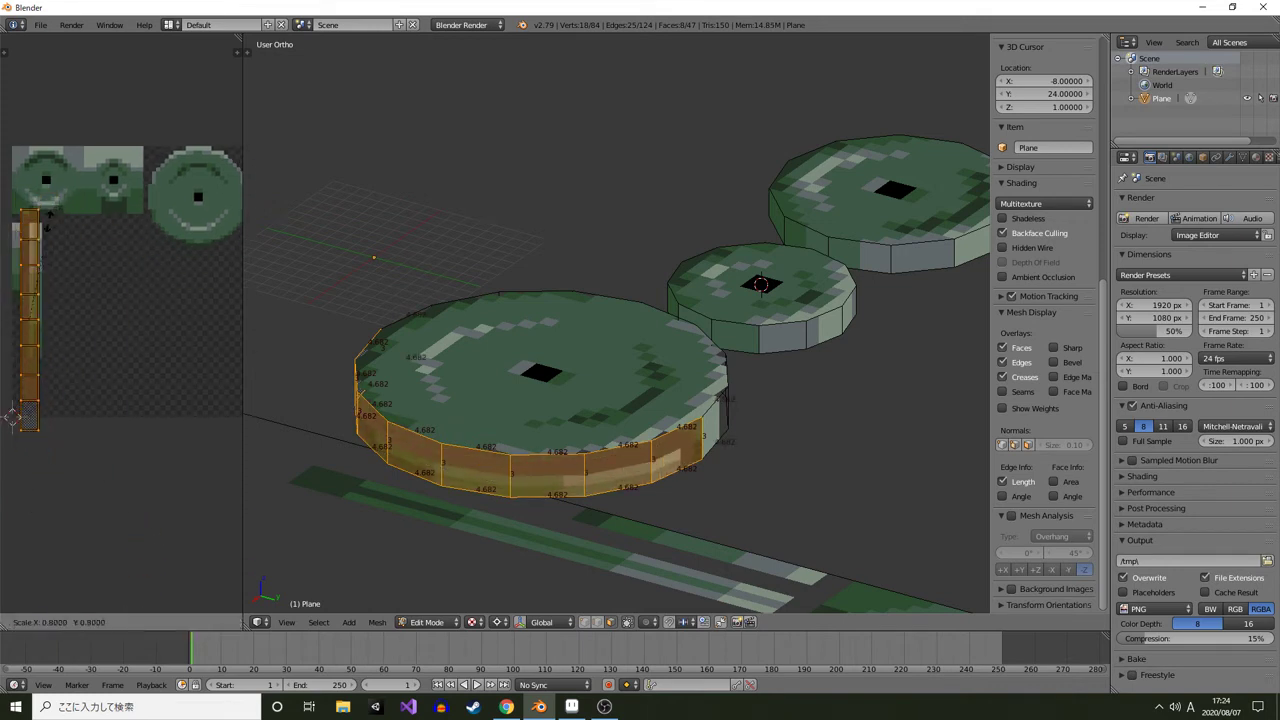
click(38, 241)
Reposition and rescale the rim UV island so it fits within the vertical strip
scroll(151, 265, up, 2)
drag(40, 245, 108, 355)
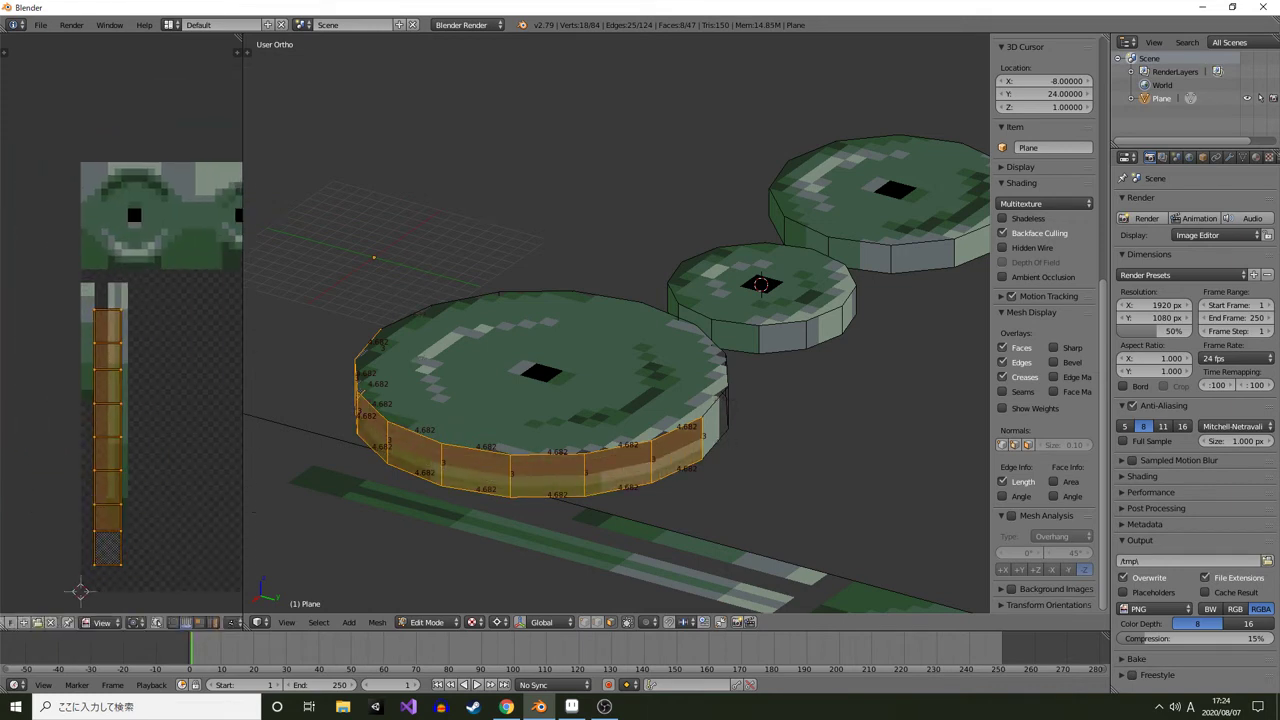
scroll(500, 480, up, 3)
drag(500, 480, 534, 391)
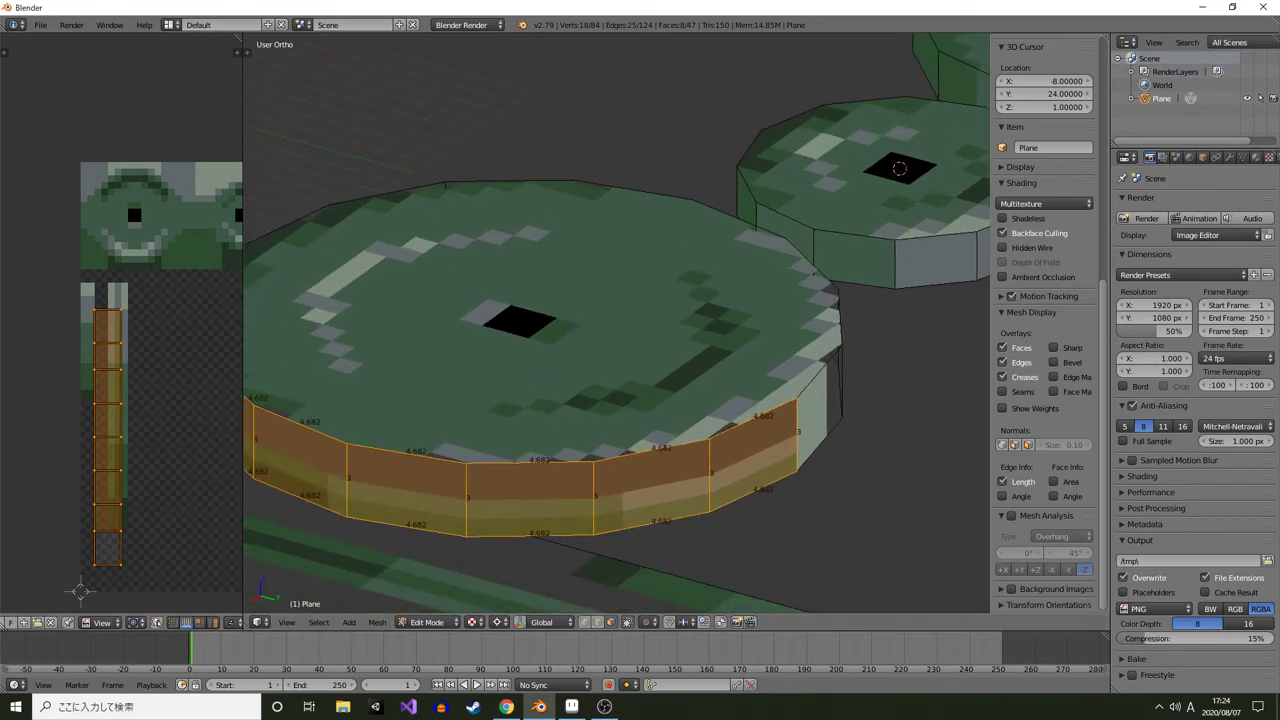
drag(152, 408, 163, 386)
scroll(117, 374, up, 2)
key(g)
click(140, 320)
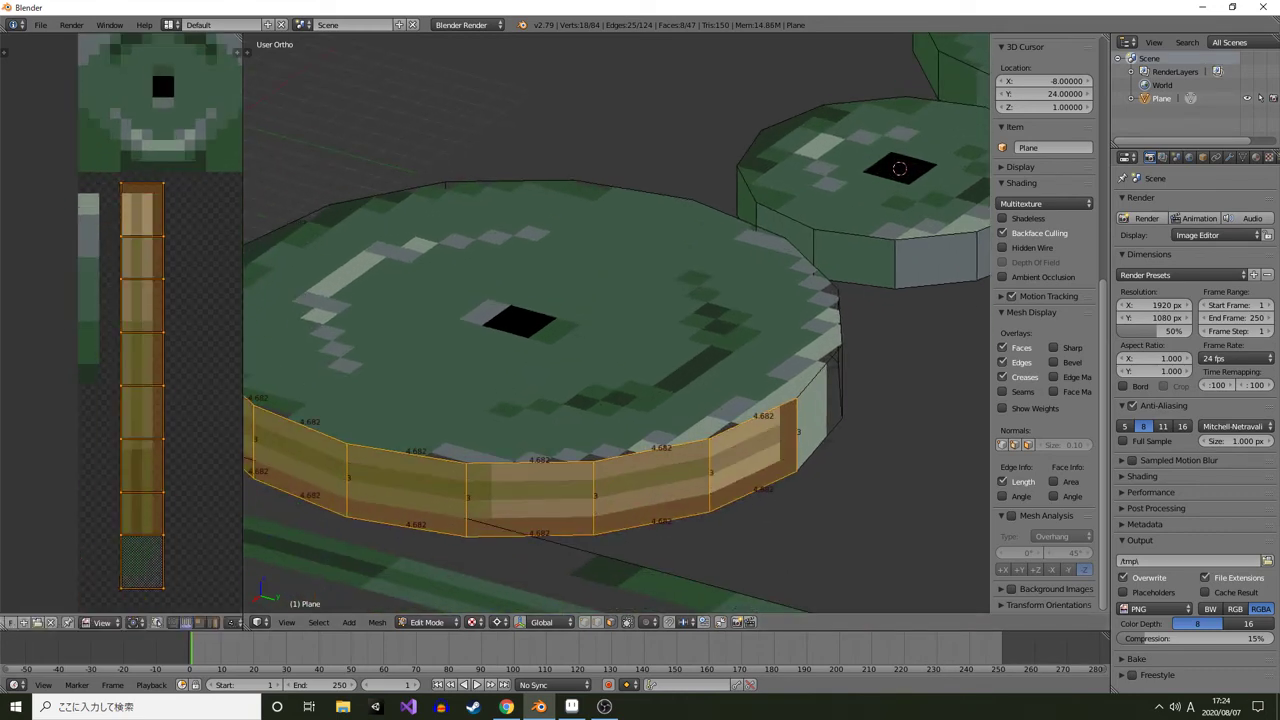
key(s)
click(199, 290)
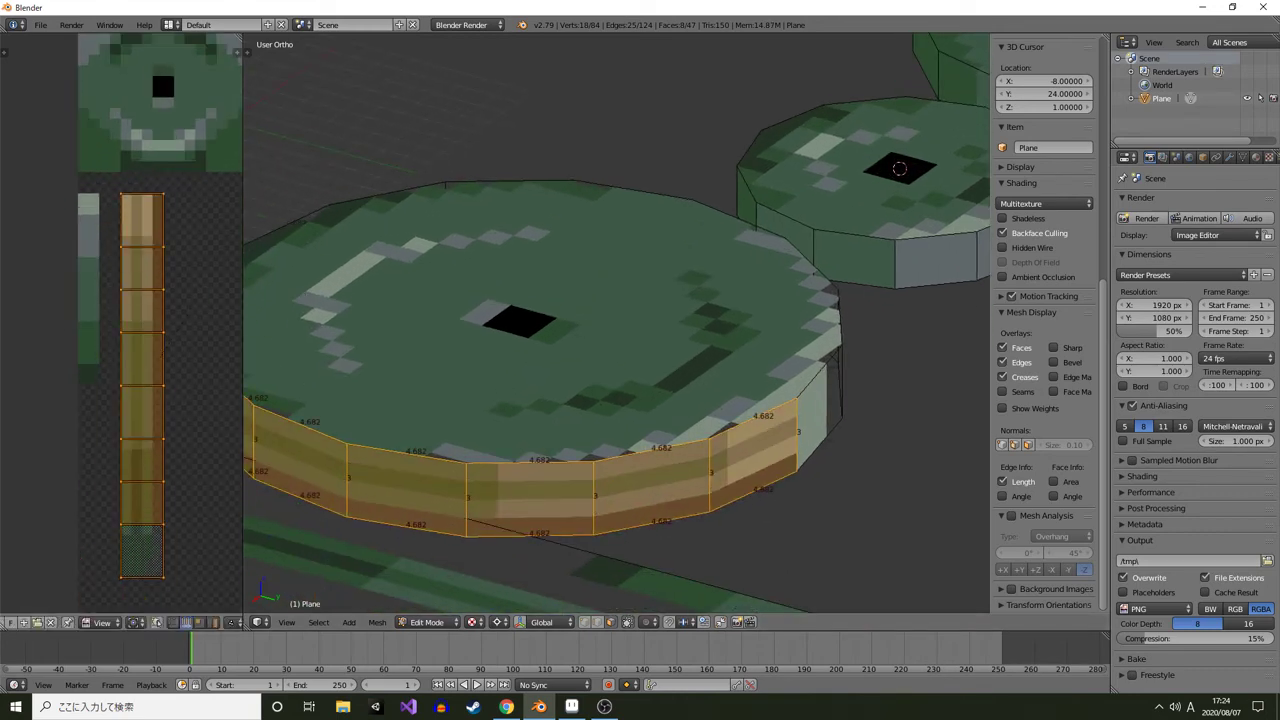
Select one horizontal UV edge row of the rim island and move it up along the strip
click(173, 622)
key(a)
key(a)
key(a)
key(b)
drag(154, 182, 204, 599)
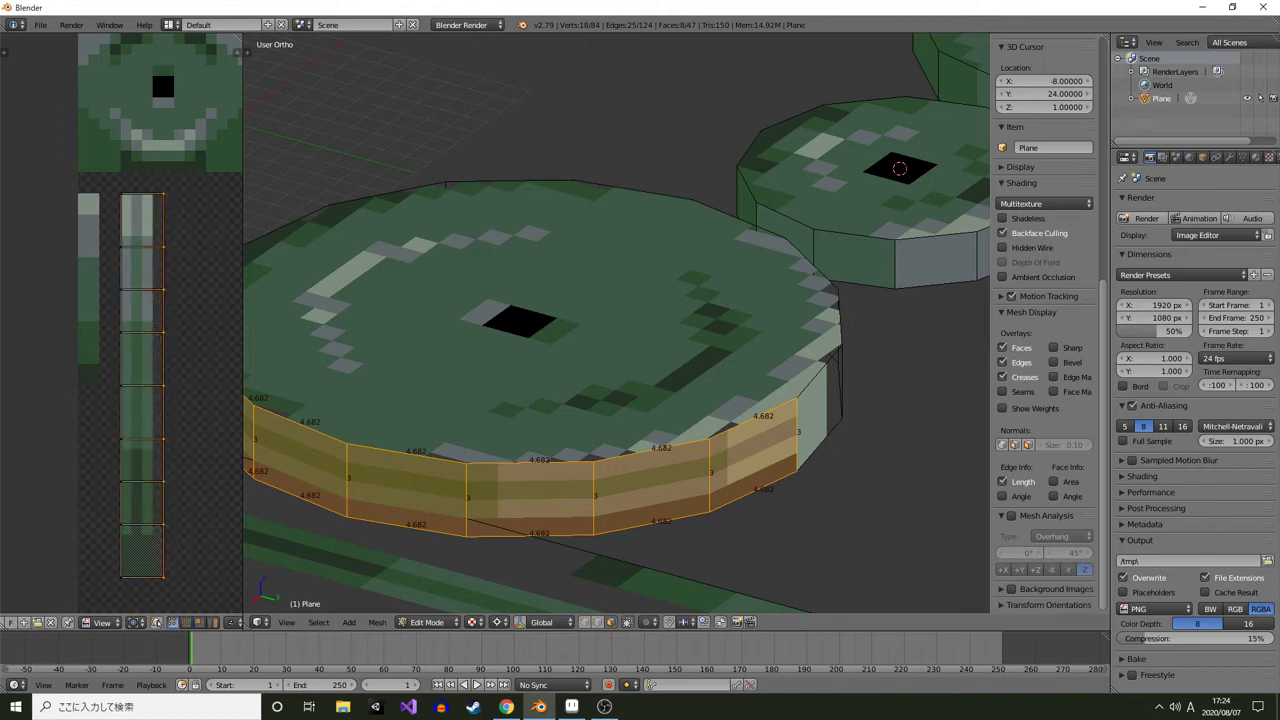
key(a)
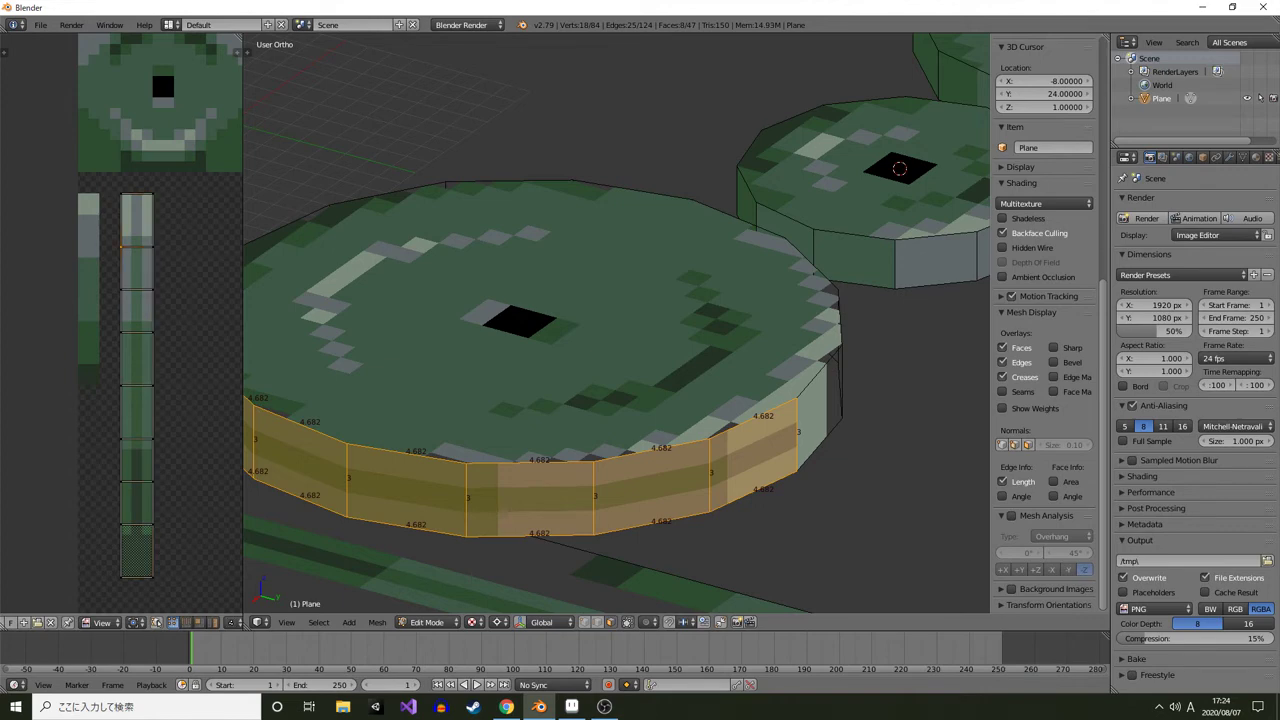
drag(150, 270, 155, 293)
right_click(126, 270)
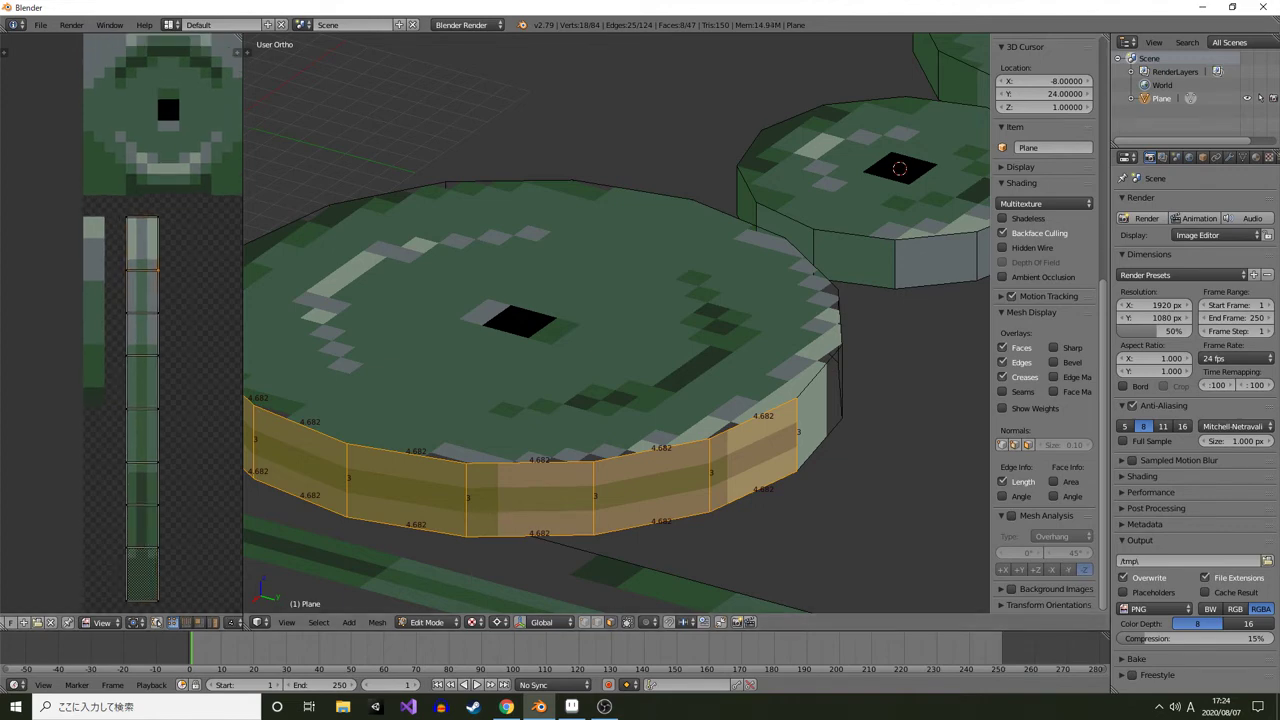
key(g)
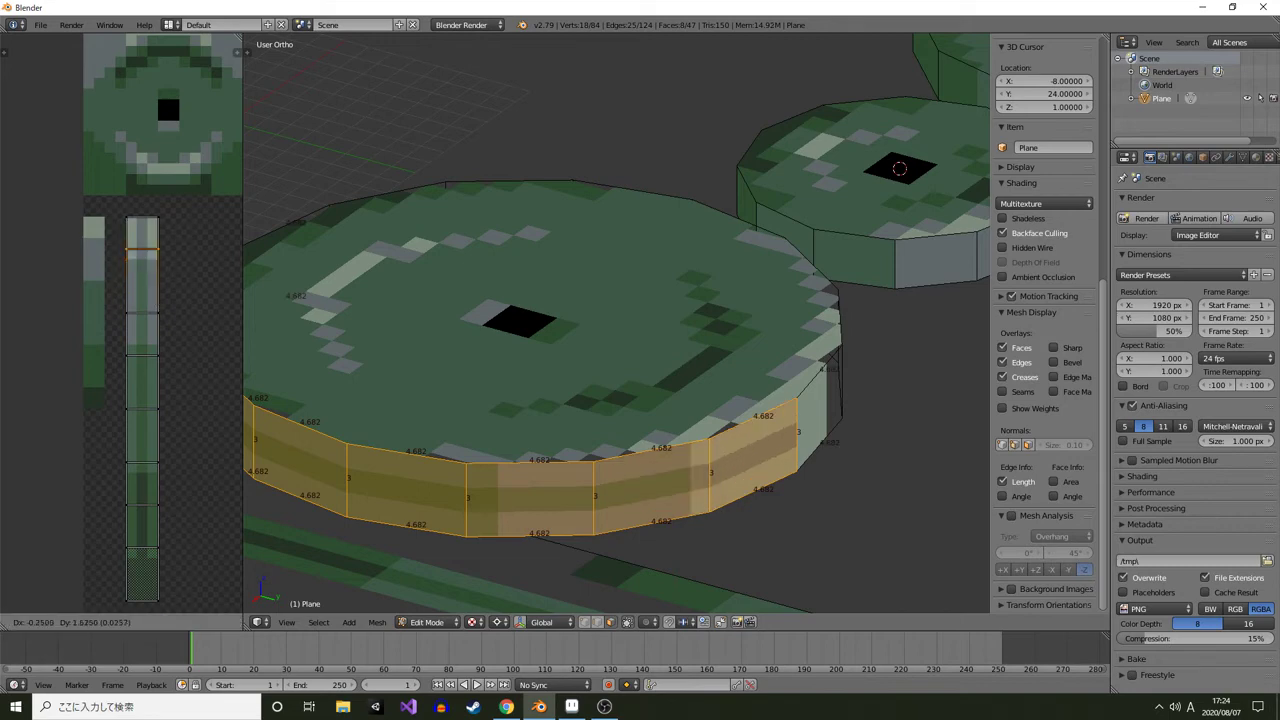
key(Return)
Switch to Aseprite, pick the gray-green #7d8c7d and place marker pixels beside the vertical strip
click(571, 706)
scroll(454, 319, up, 3)
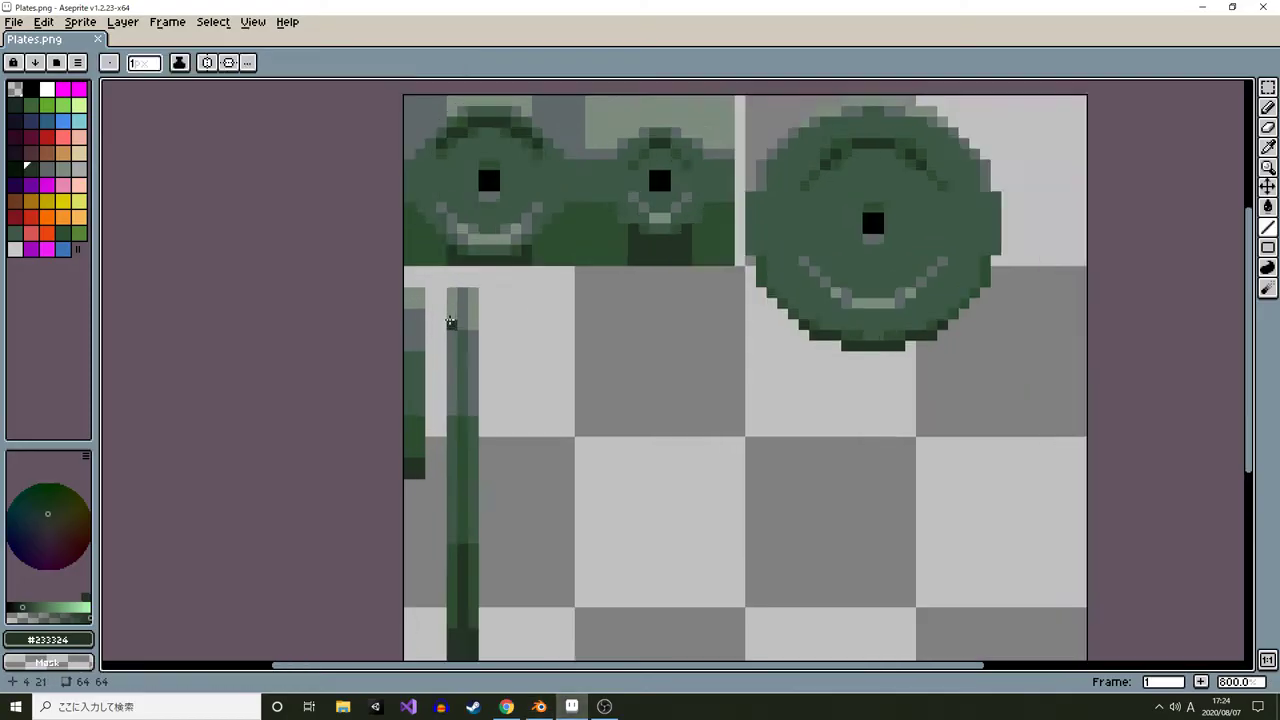
alt+click(453, 317)
drag(516, 308, 503, 268)
key(b)
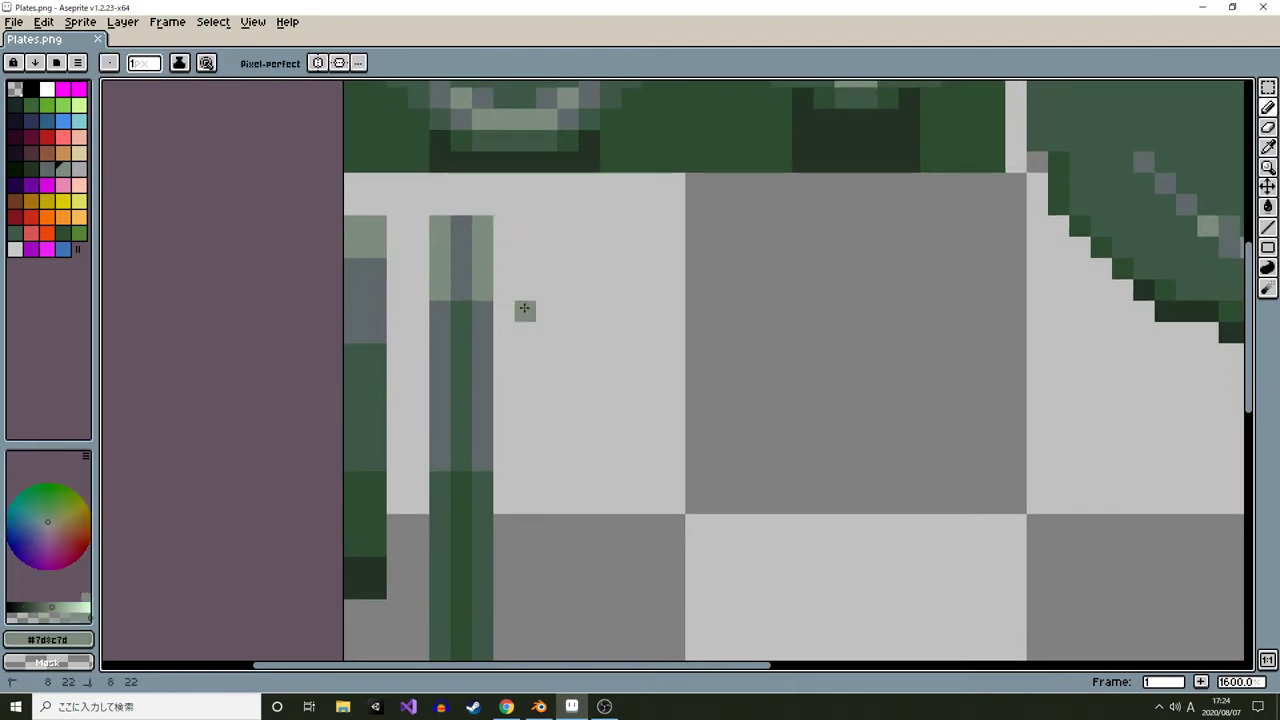
drag(523, 308, 524, 330)
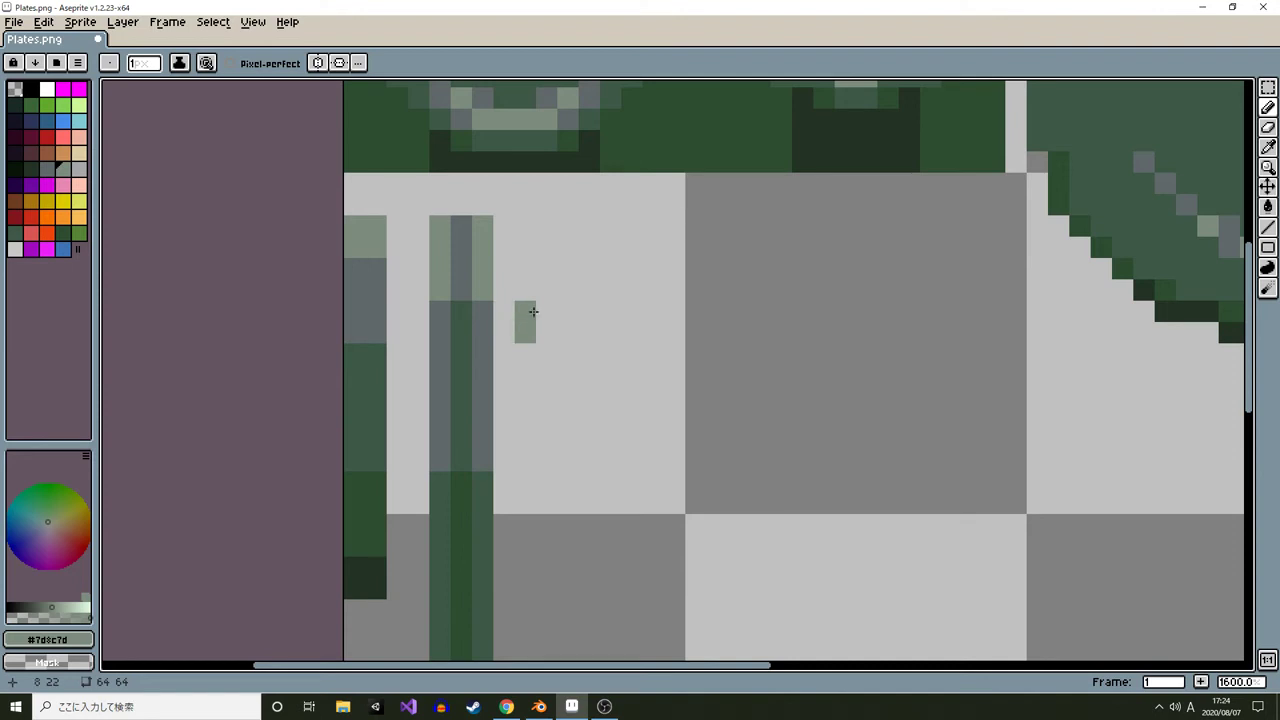
key(ctrl+z)
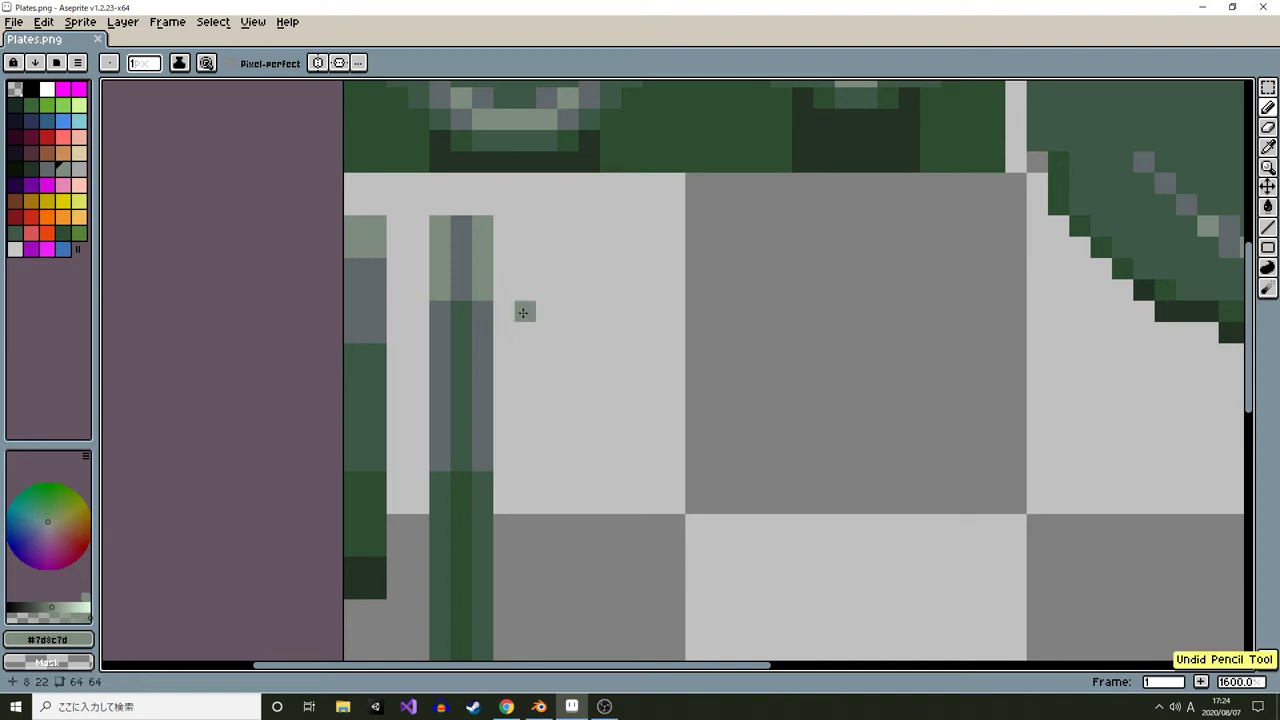
click(525, 312)
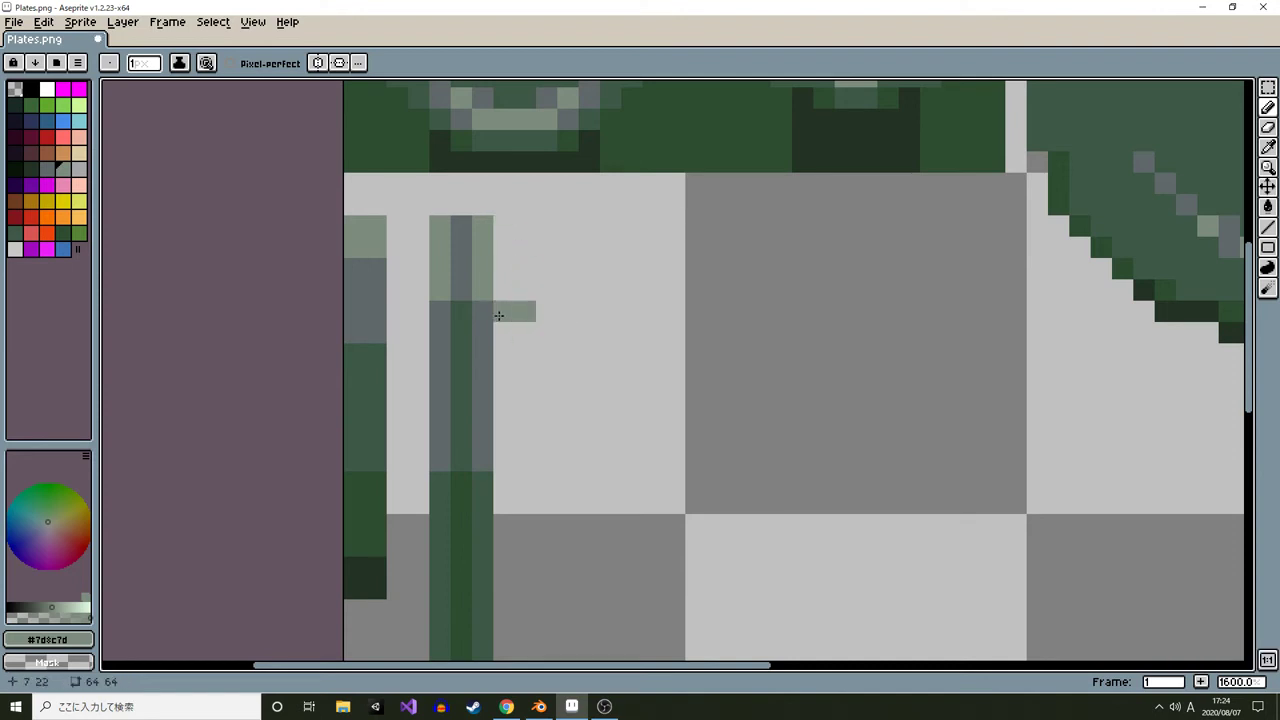
key(ctrl+z)
click(526, 310)
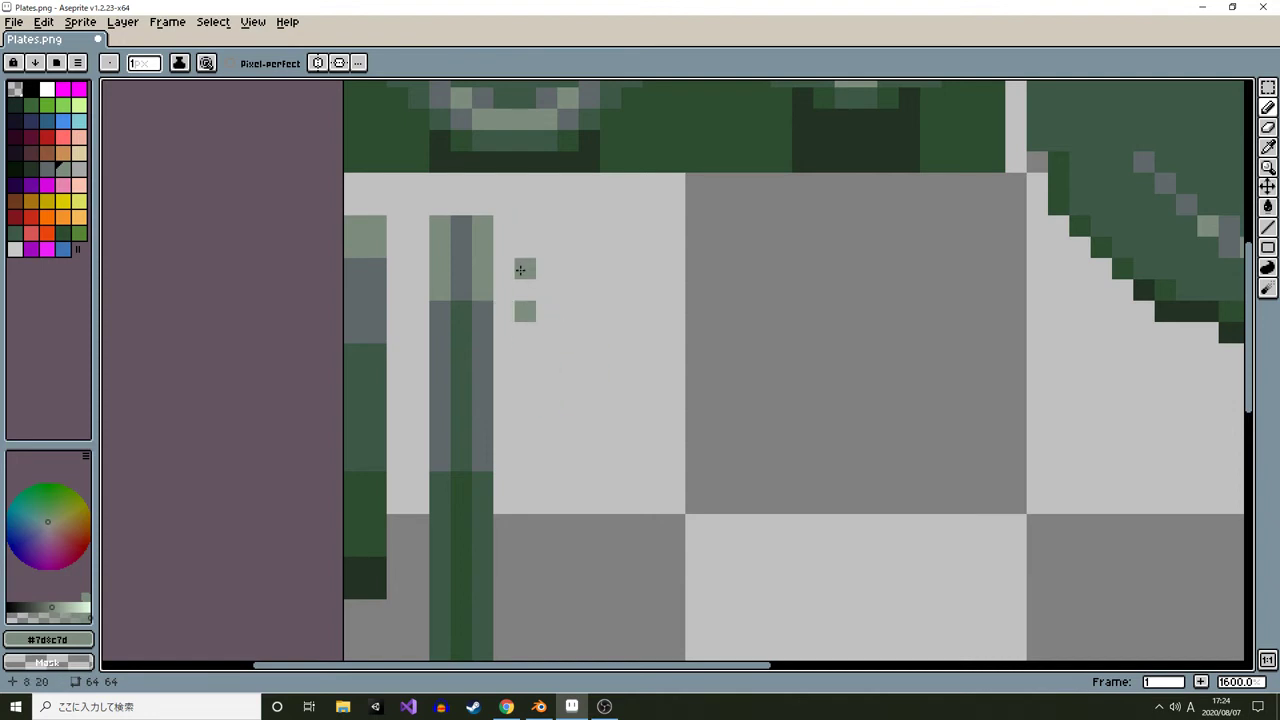
click(523, 334)
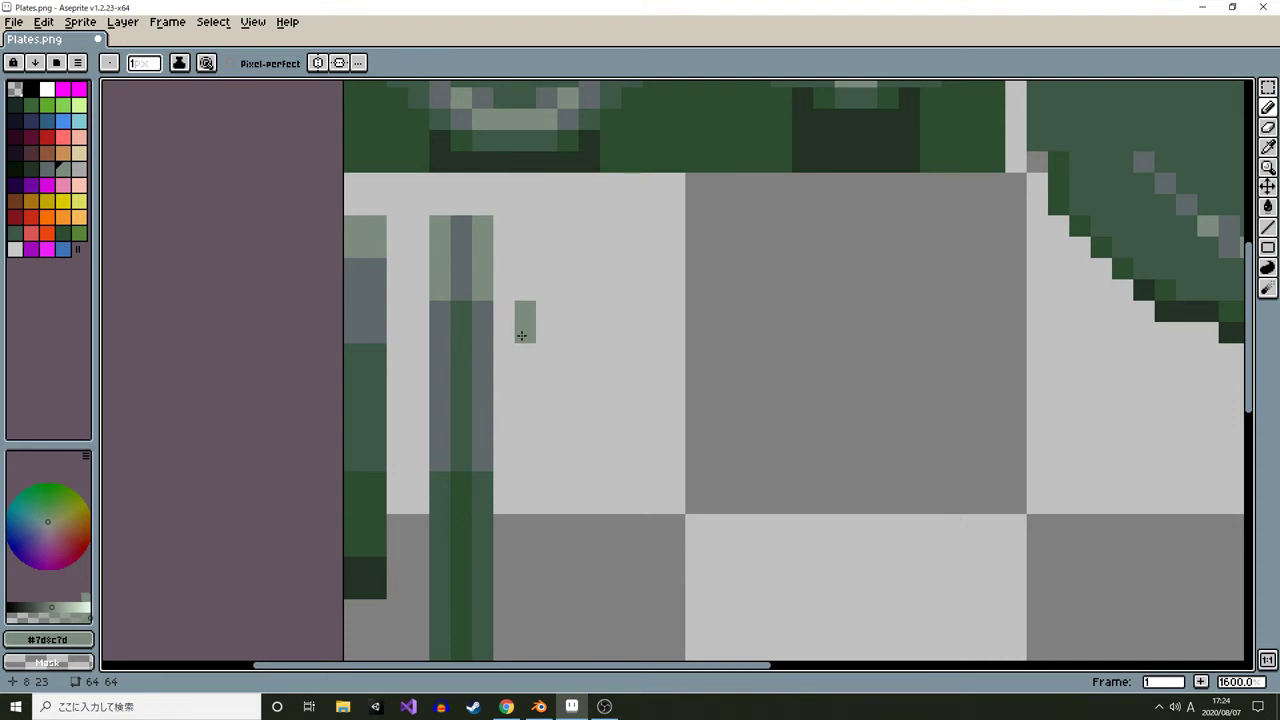
Draw a dotted line of marker pixels with a pattern brush down the side of the vertical strip
click(524, 416)
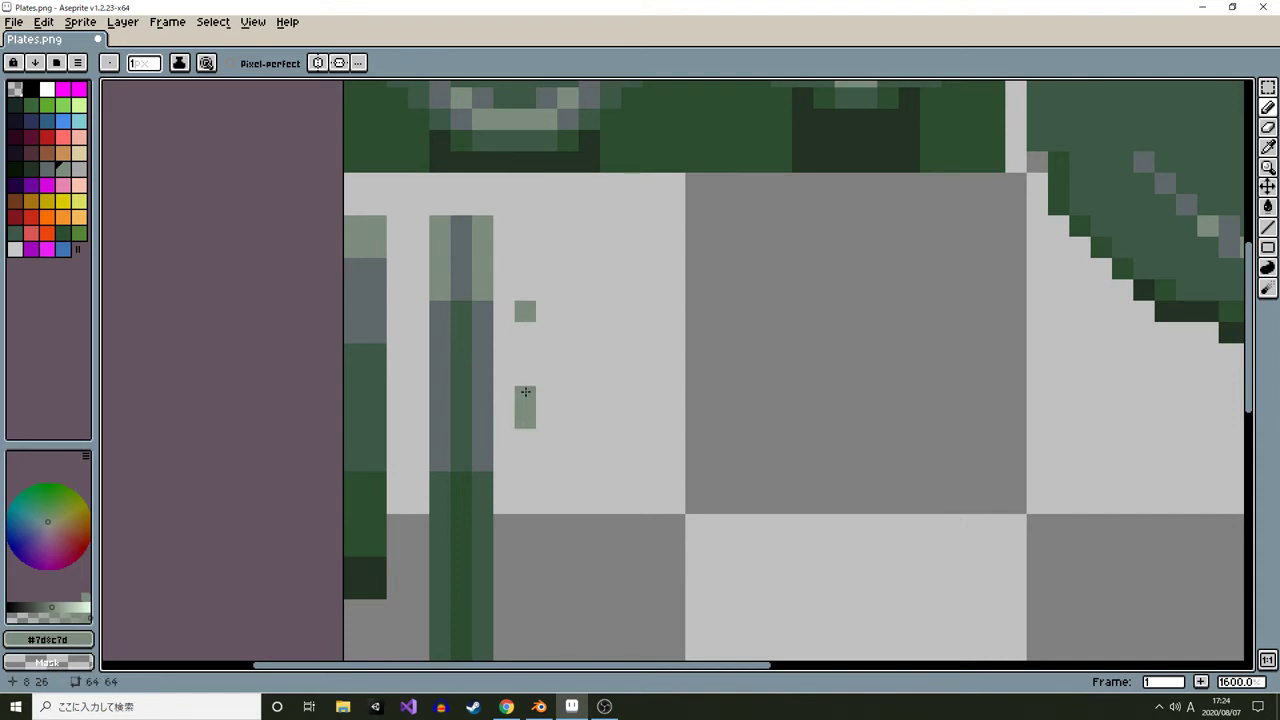
drag(525, 392, 528, 323)
key(ctrl+b)
mouse_move(528, 243)
mouse_down()
mouse_move(534, 355)
mouse_move(534, 314)
mouse_move(534, 340)
mouse_up()
key(l)
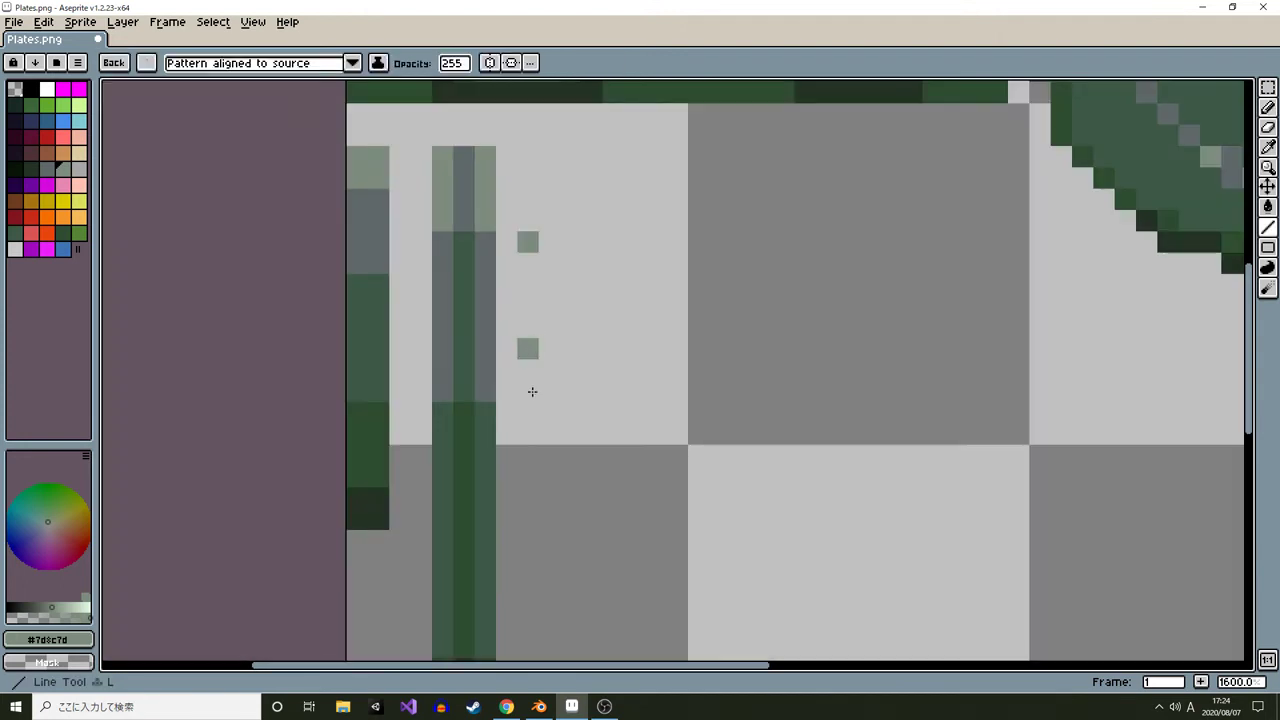
mouse_move(532, 392)
mouse_down()
mouse_move(523, 657)
mouse_move(528, 577)
mouse_up()
scroll(643, 374, down, 3)
drag(643, 374, 639, 422)
scroll(646, 345, up, 1)
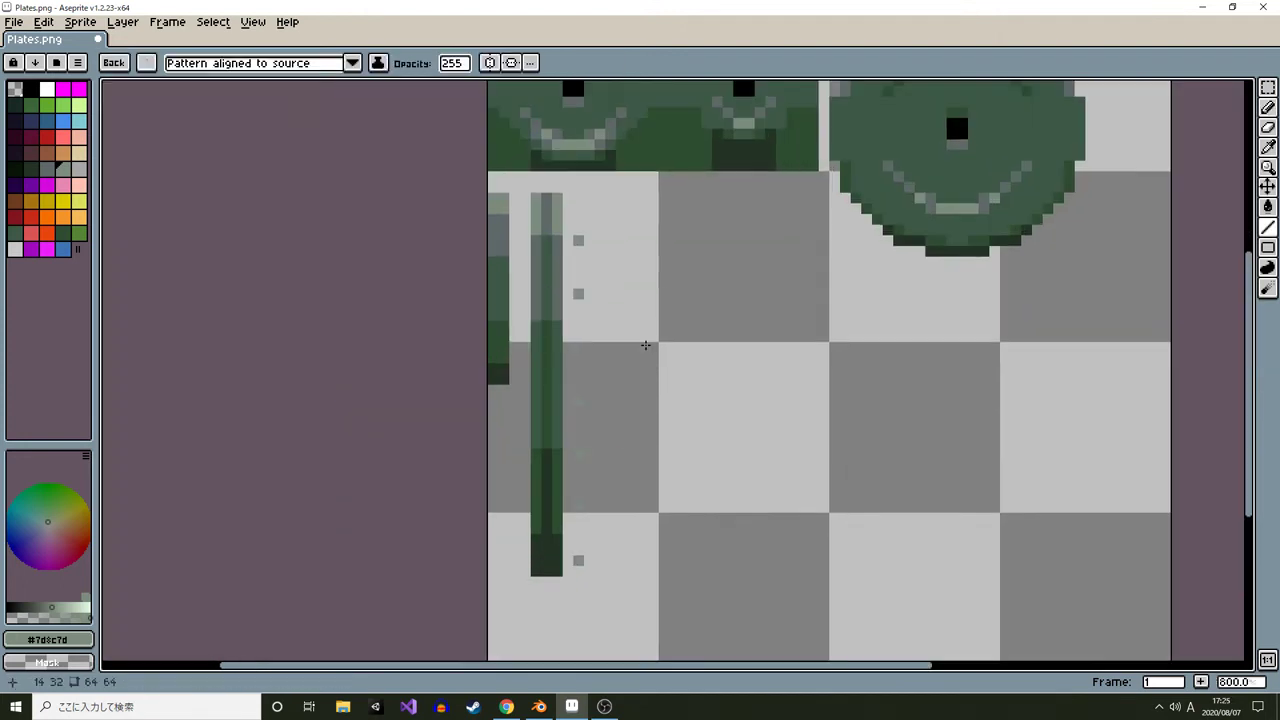
Save the sprite, switch to Blender and reload the texture image
key(ctrl+s)
key(alt+Tab)
key(alt+r)
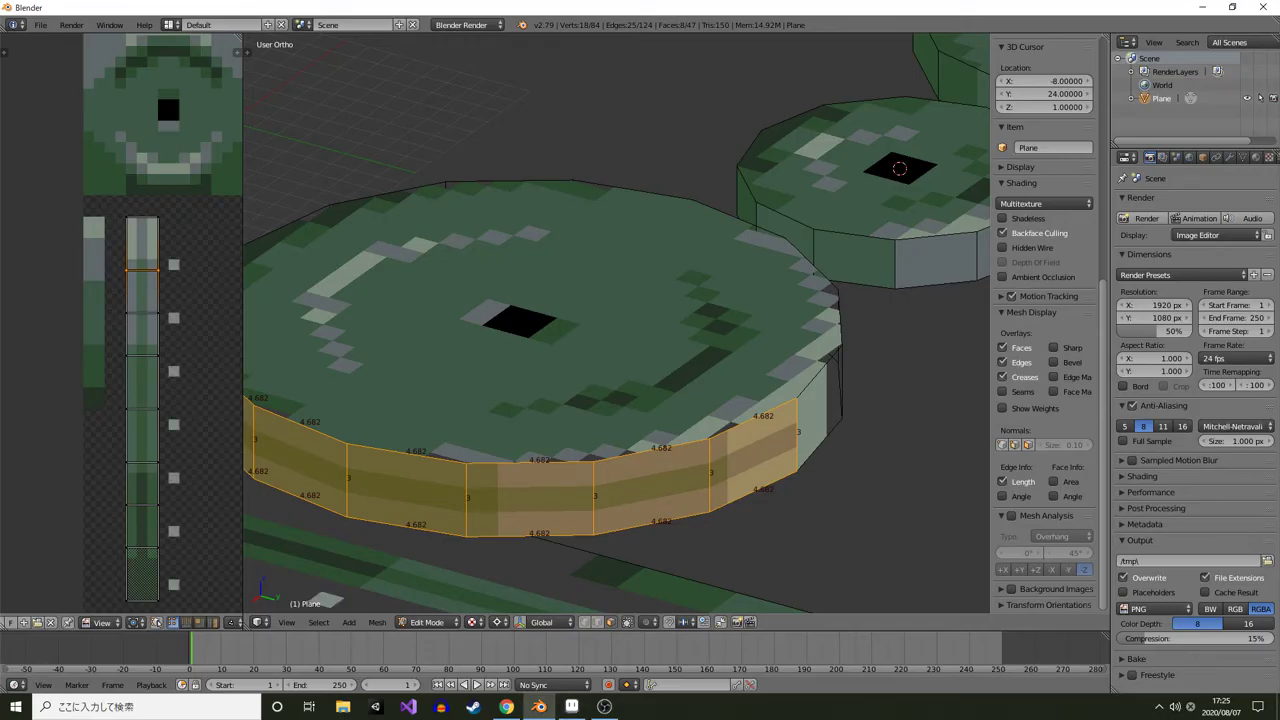
Move two horizontal UV edge rows of the rim island to line up with the marker pixels
drag(165, 330, 151, 329)
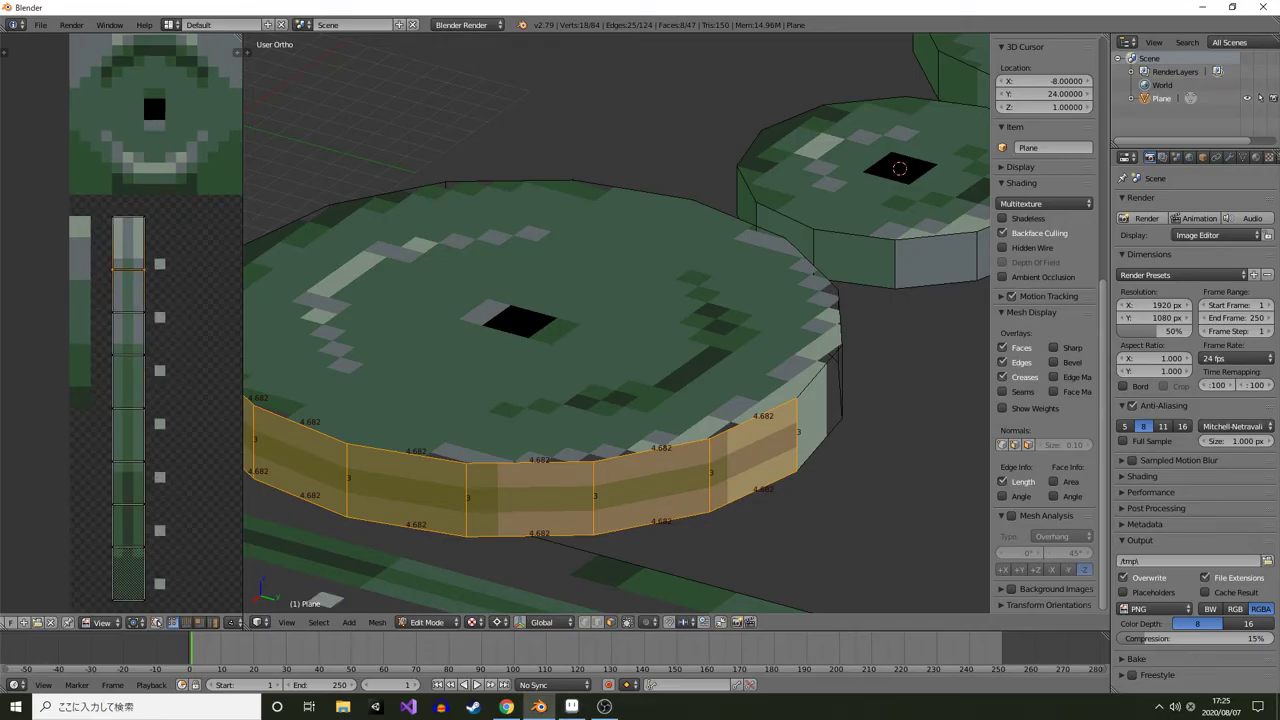
key(g)
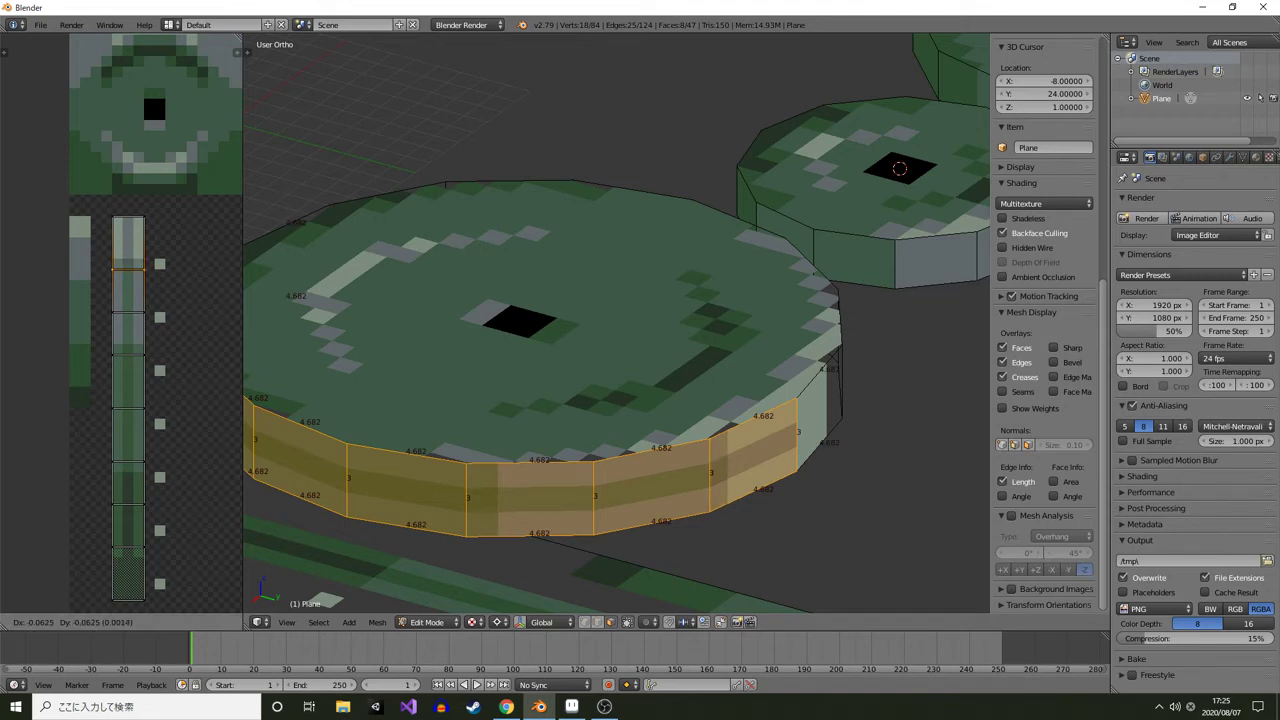
key(Return)
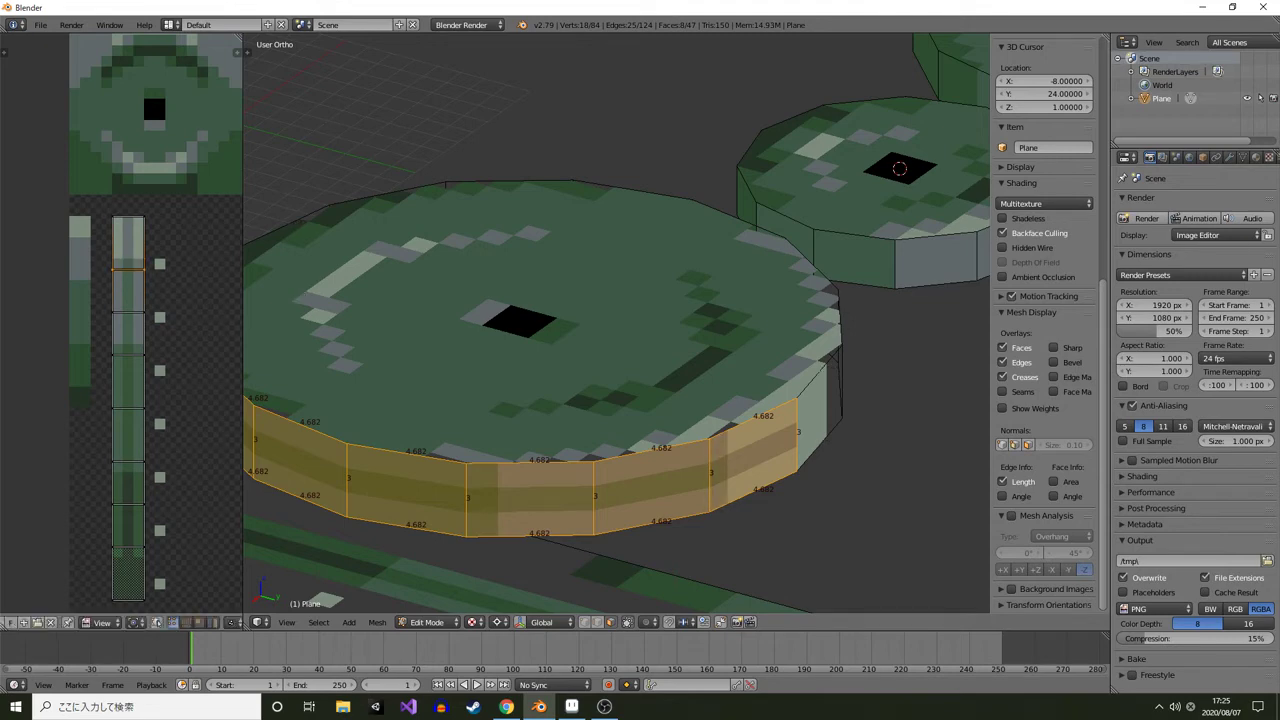
drag(140, 330, 151, 321)
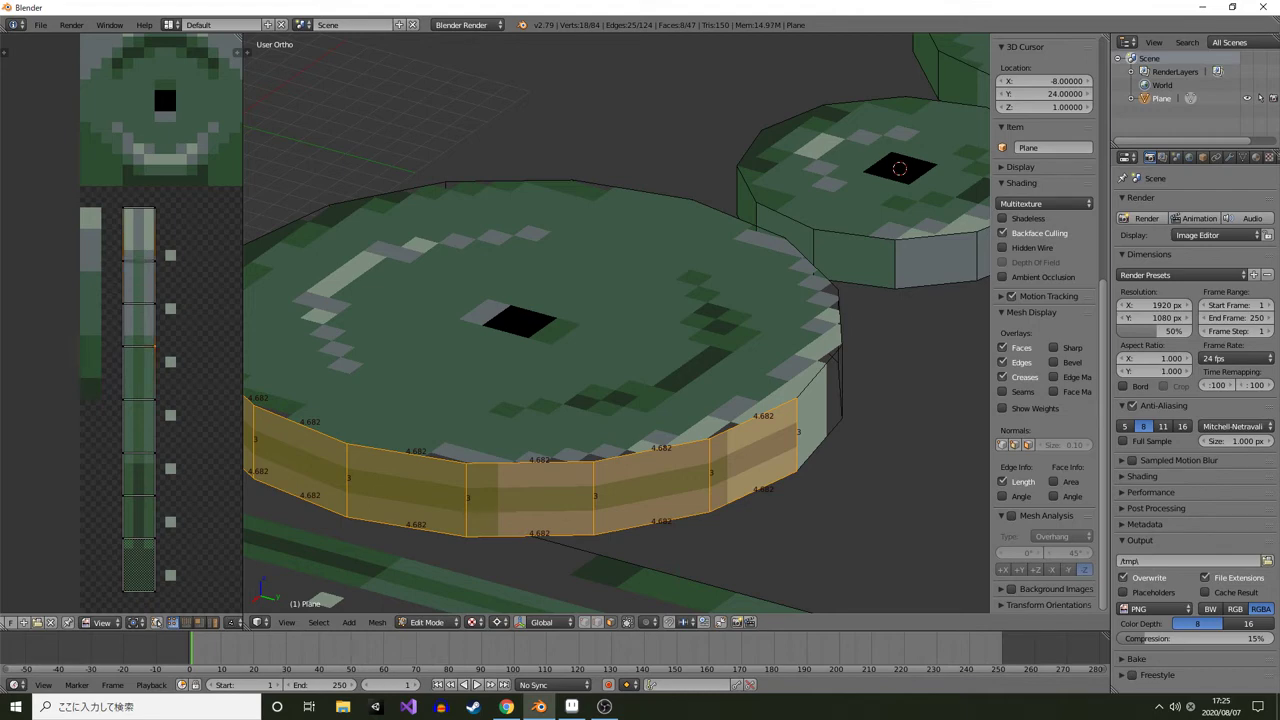
key(g)
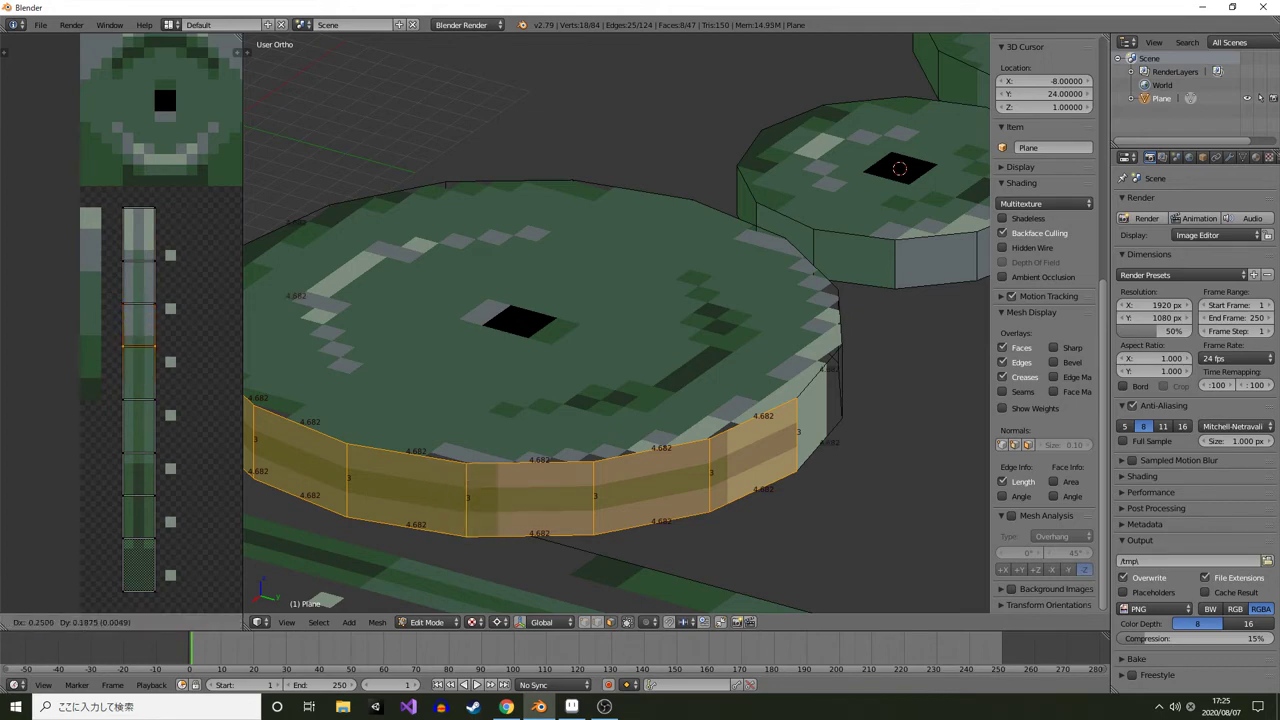
key(Return)
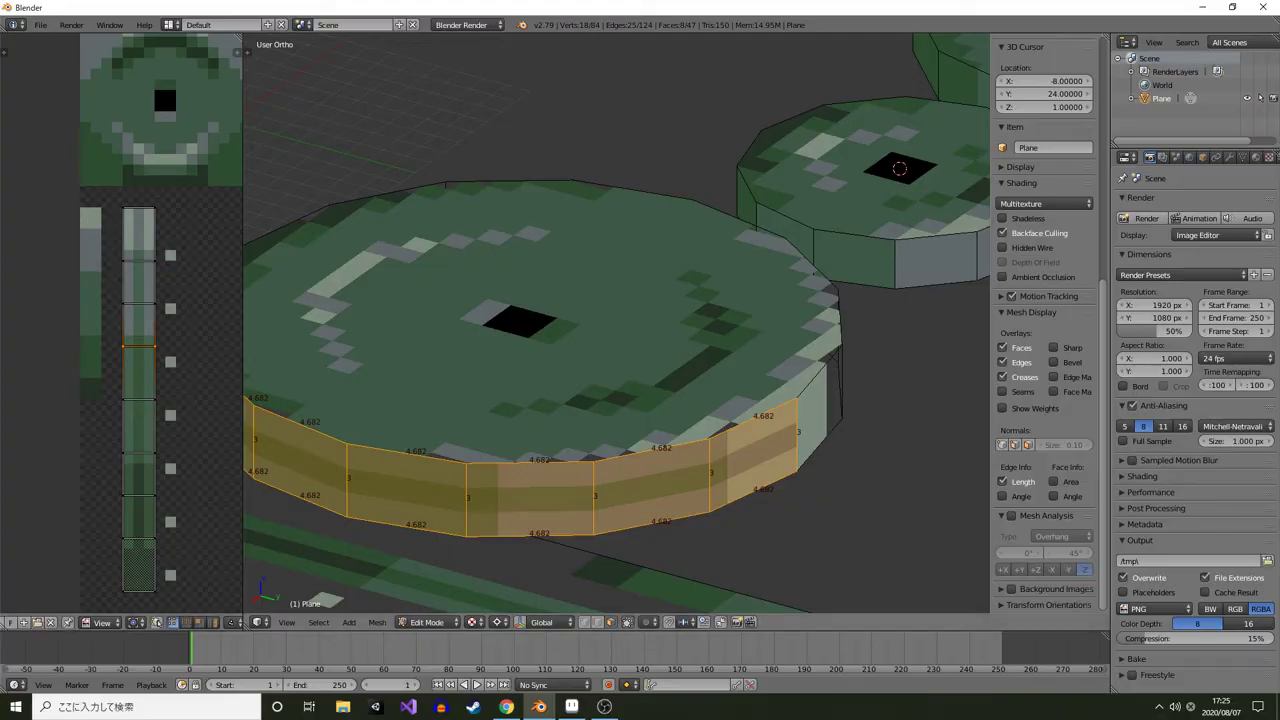
Switch to Aseprite and pick the marker pixel colour from the canvas
key(alt+Tab)
click(114, 63)
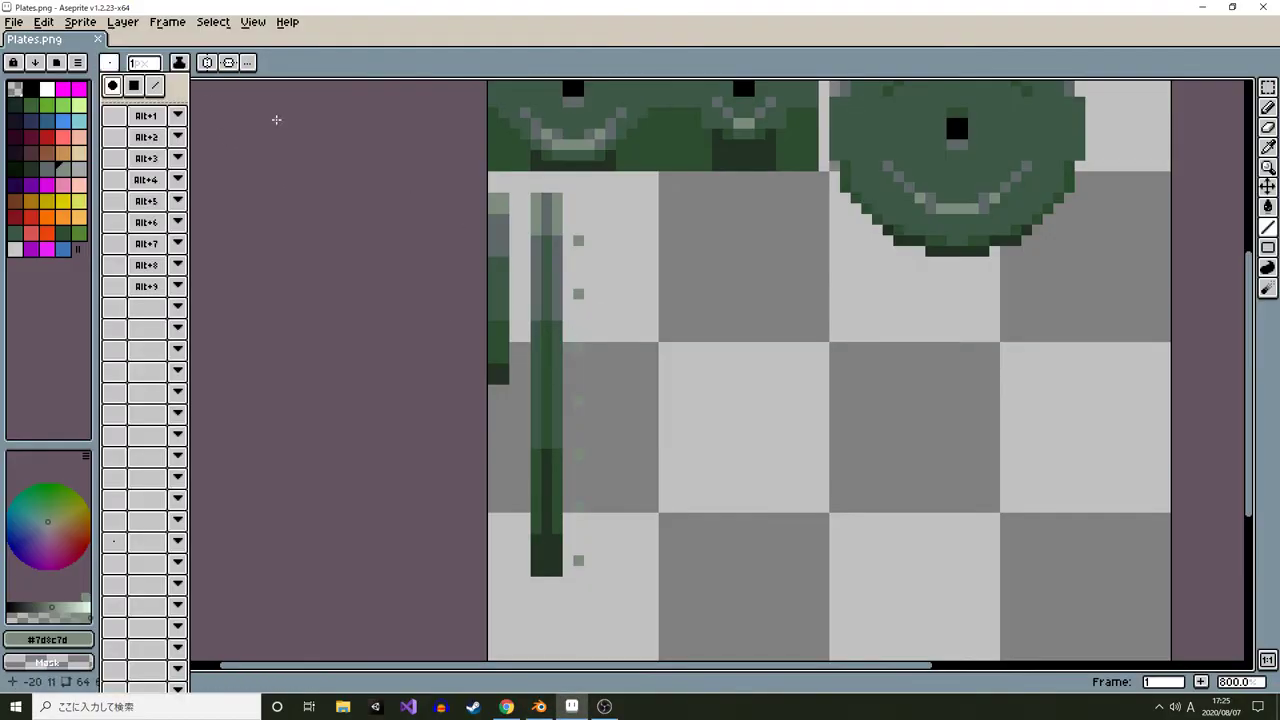
alt+click(585, 348)
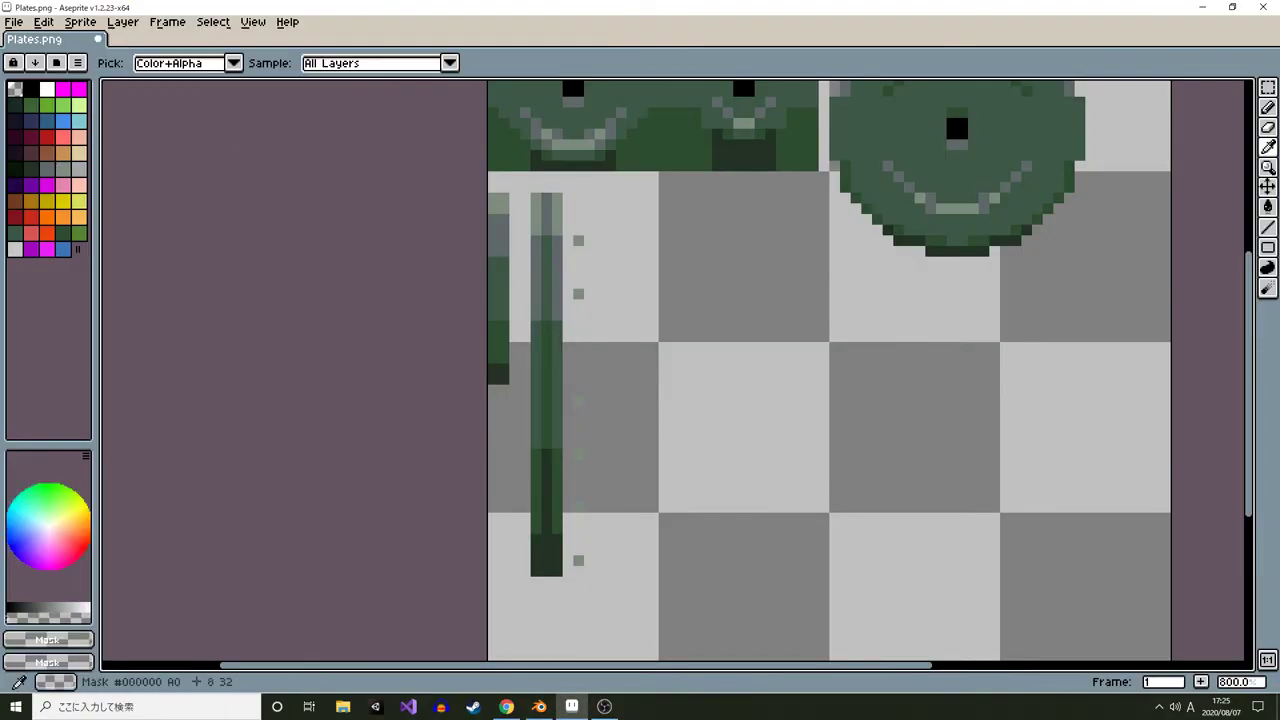
key(ctrl+z)
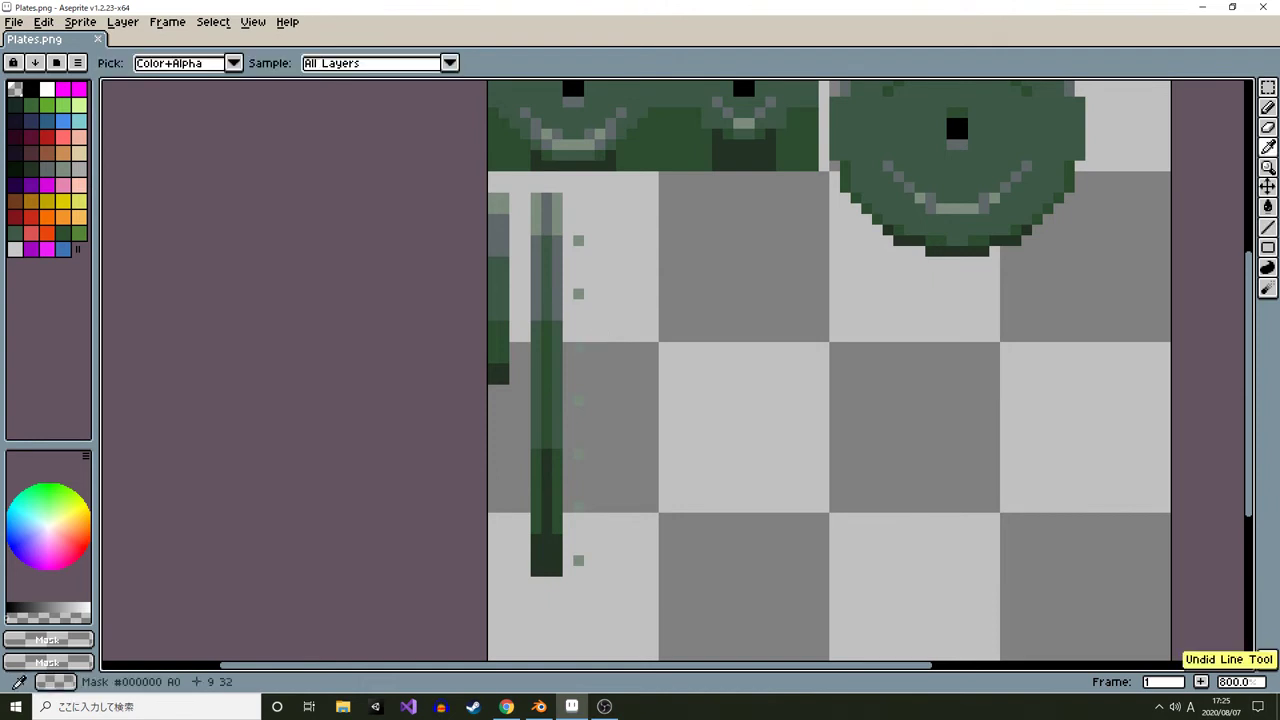
alt+click(578, 294)
Add more marker pixels and a dotted pattern line along the upper side of the vertical strip
key(b)
click(578, 337)
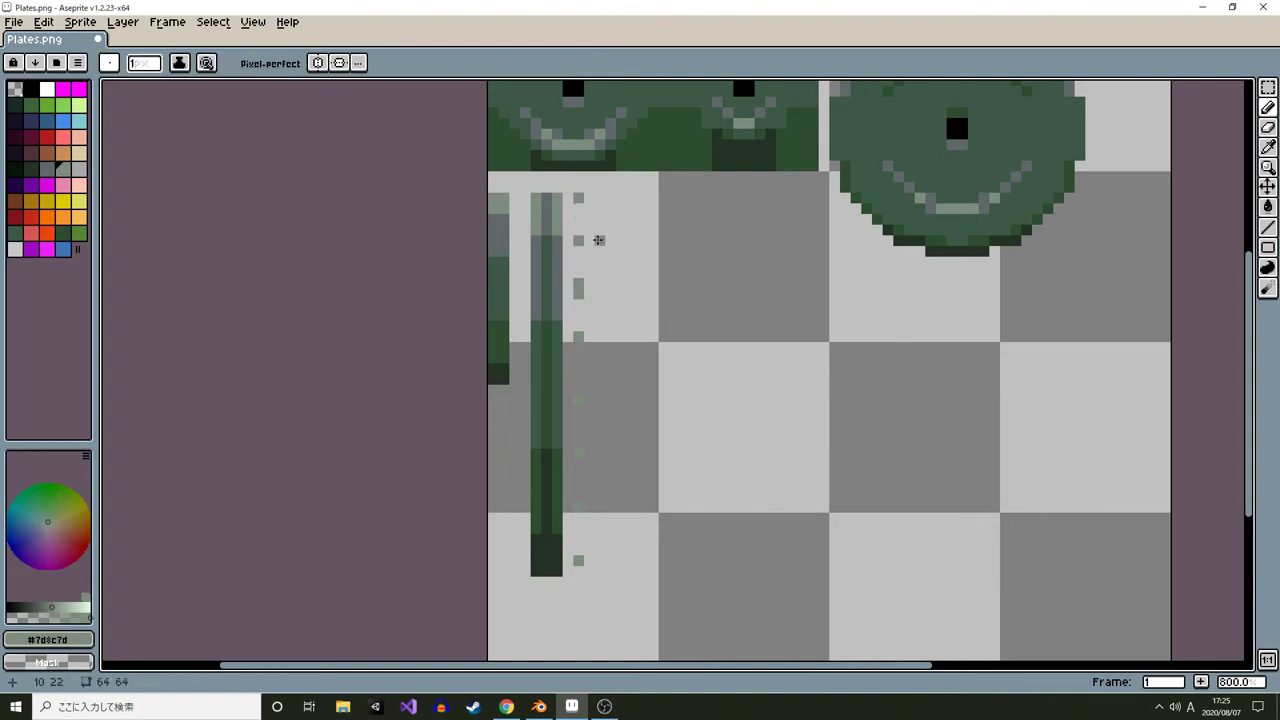
key(ctrl+b)
drag(578, 195, 578, 290)
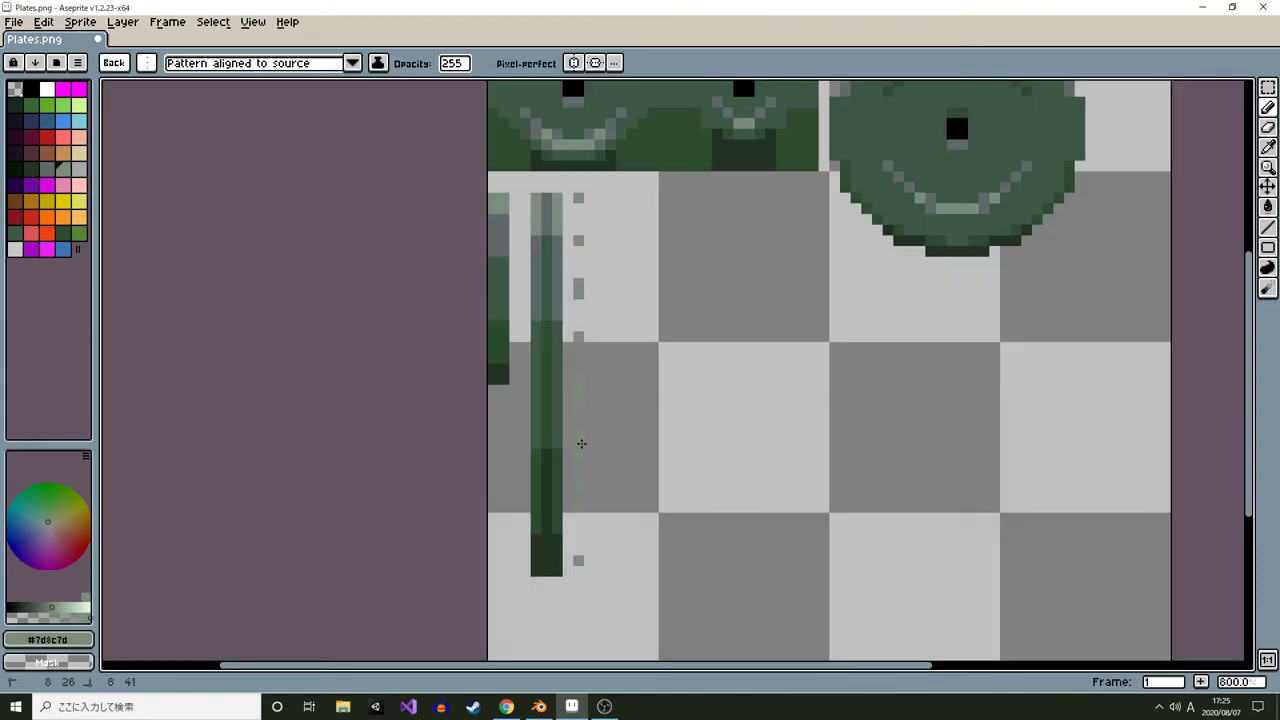
key(m)
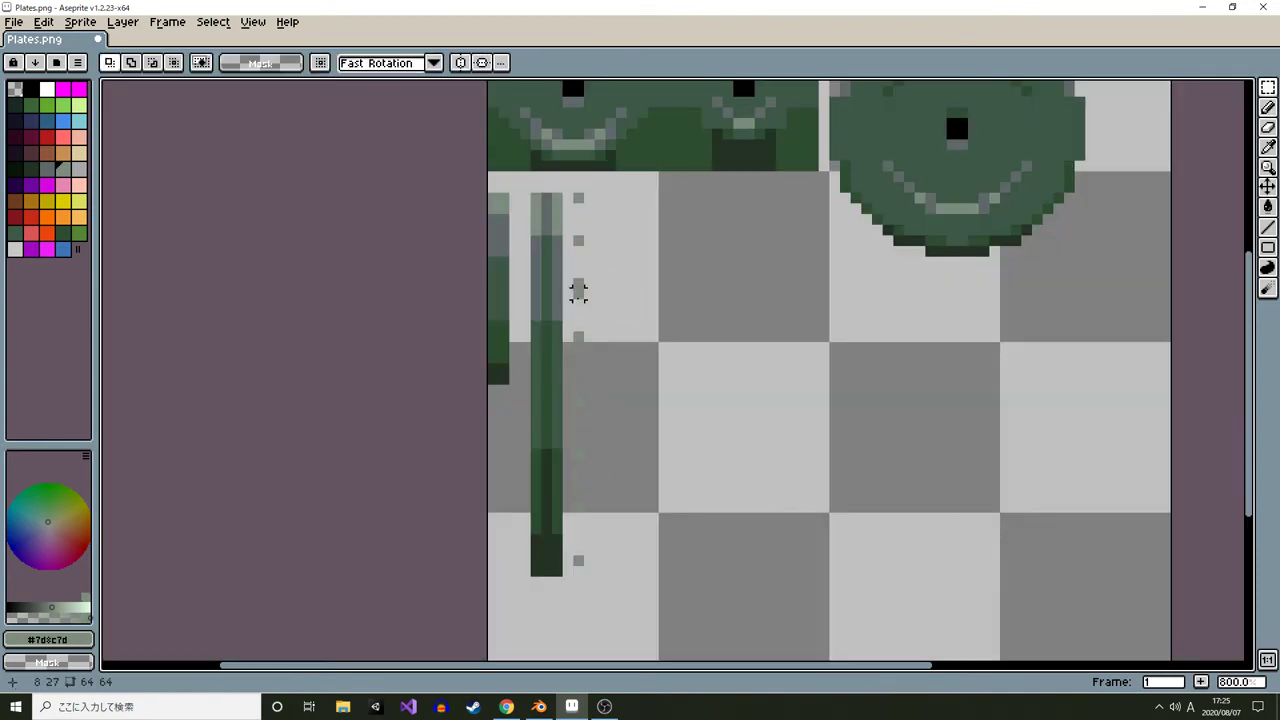
Select and delete the lower marker pixels beside the vertical rim strip
drag(578, 293, 626, 572)
key(Delete)
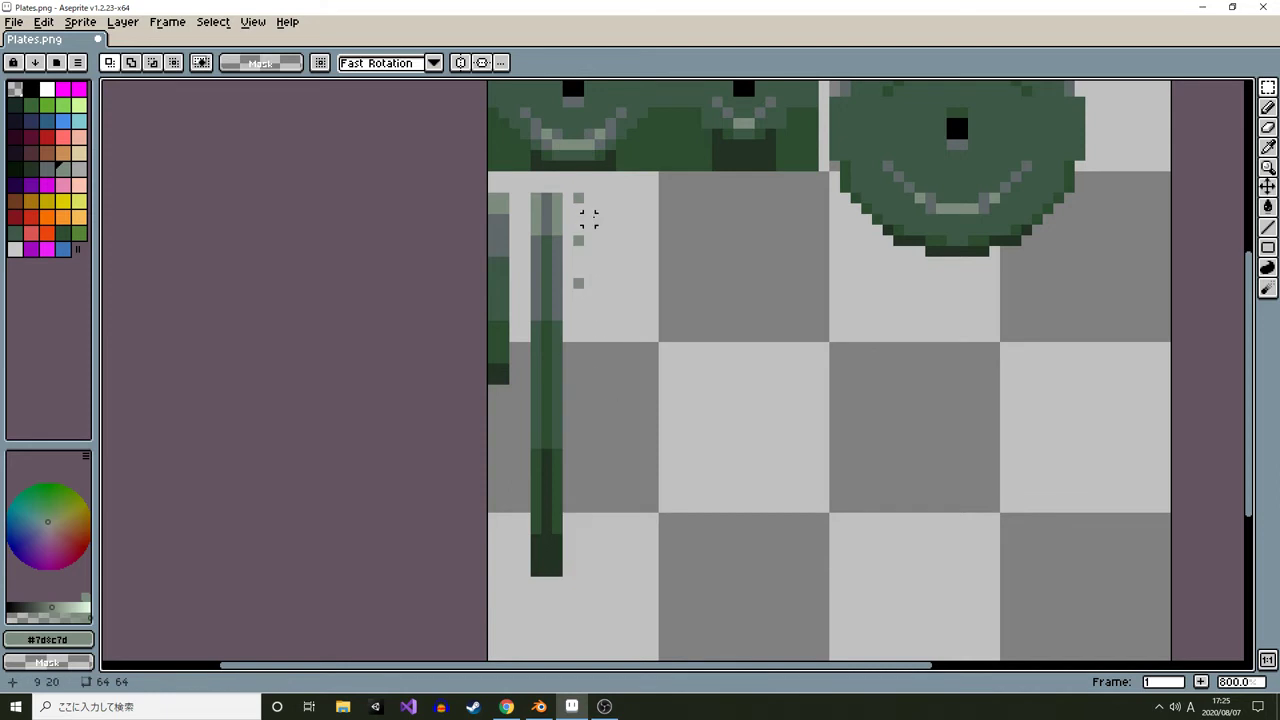
Turn the remaining markers into a brush and draw a dotted marker line down the full strip
key(ctrl+b)
drag(578, 194, 580, 541)
key(l)
Export the sprite as Plates-export.png and switch to Blender
key(ctrl+alt+shift+s)
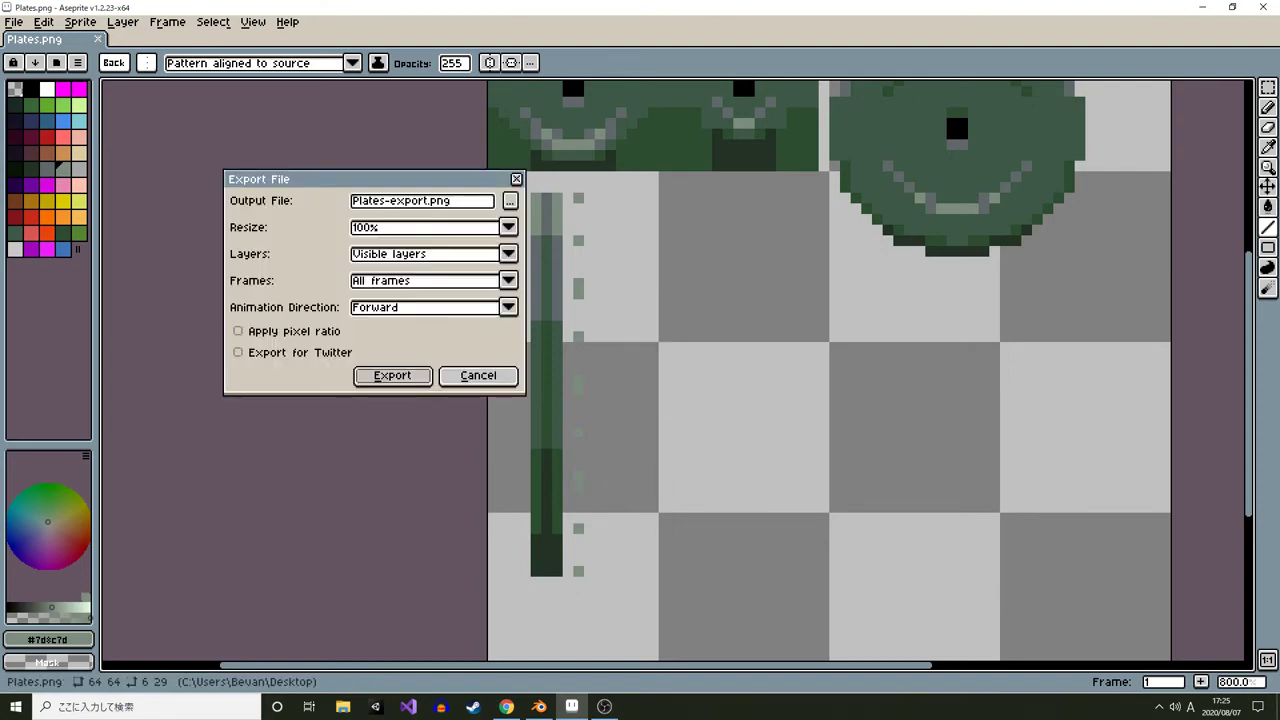
key(Return)
key(alt+Tab)
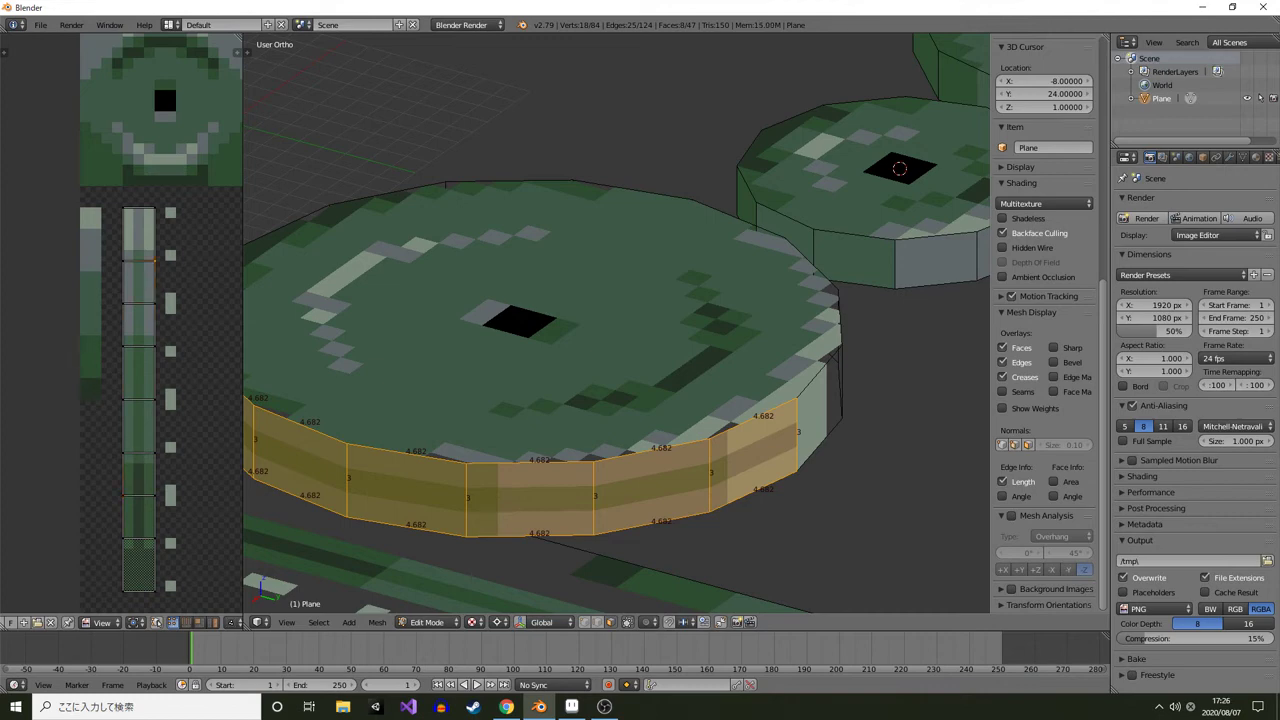
key(g)
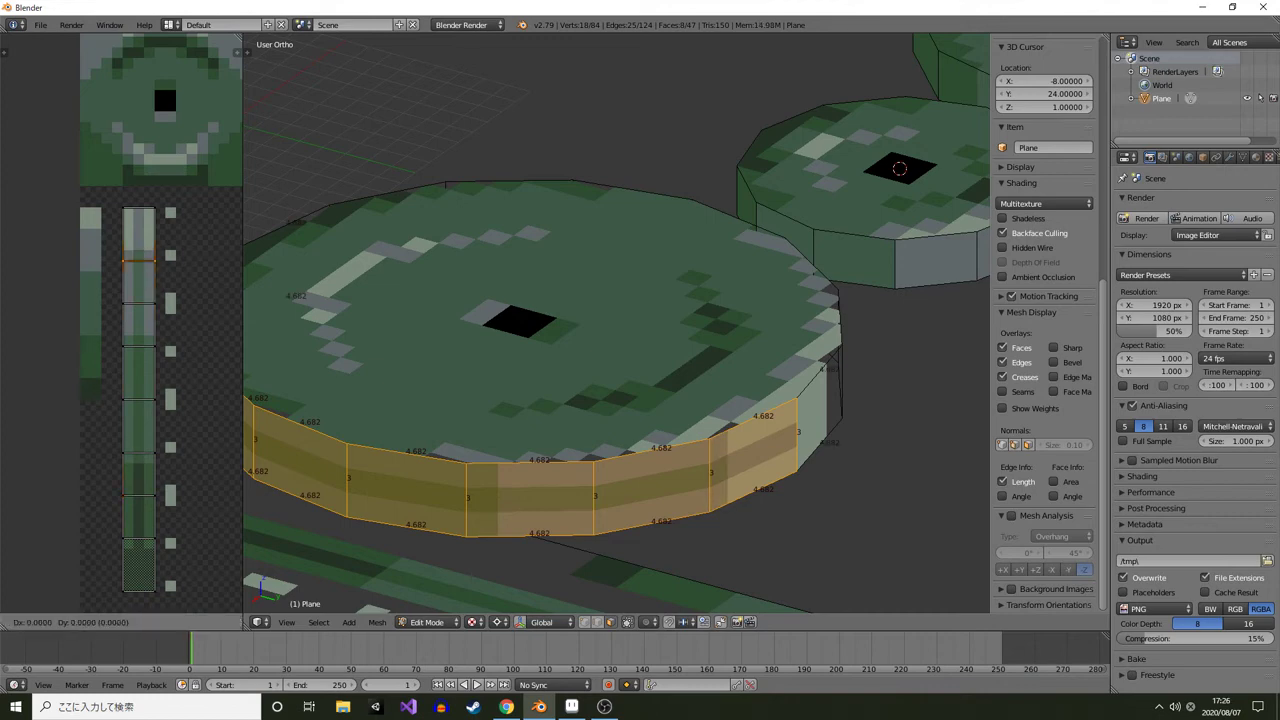
key(Return)
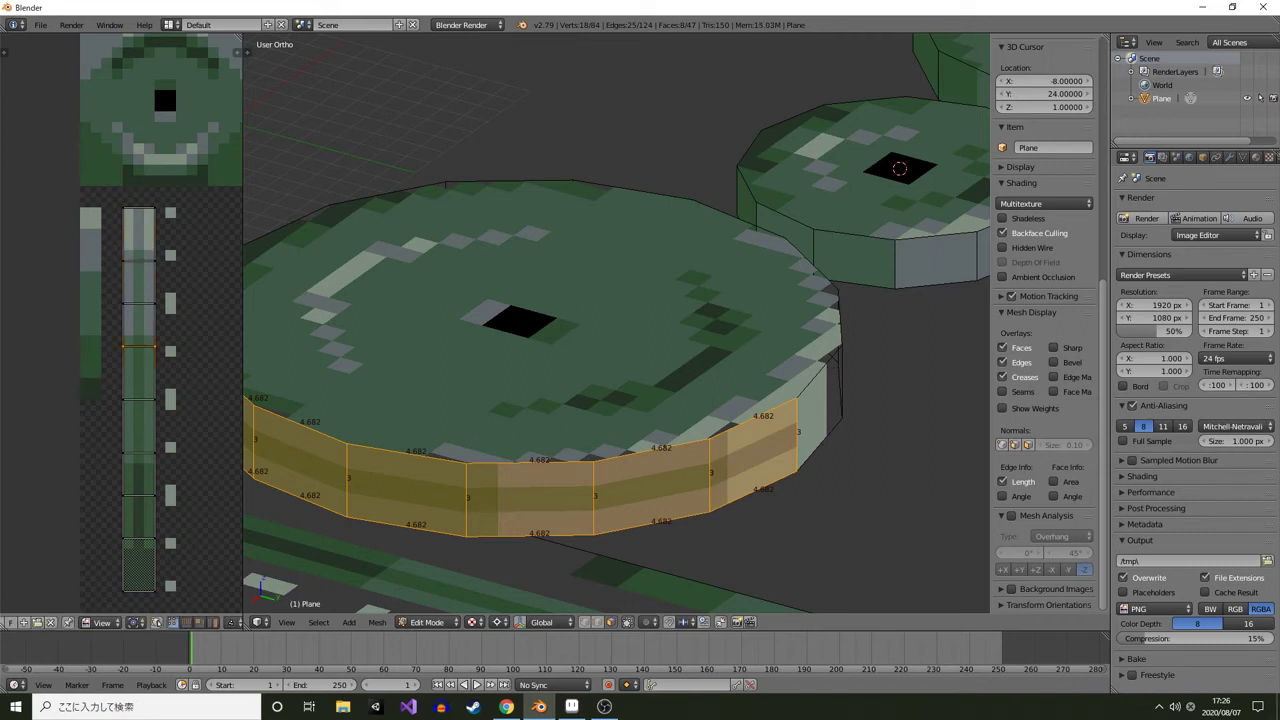
key(g)
key(Return)
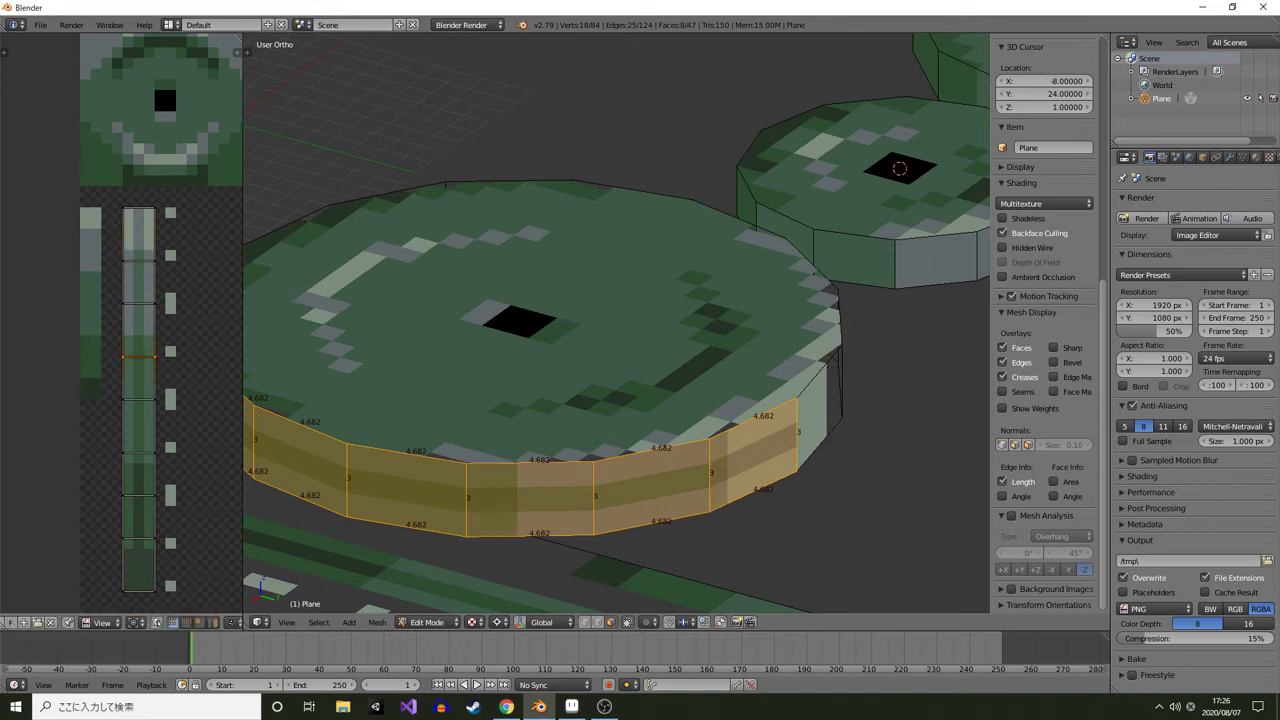
key(g)
key(Return)
Widen the UV editor, show its properties and set the selected rim UV row's Y coordinate to 28
drag(243, 330, 595, 330)
key(n)
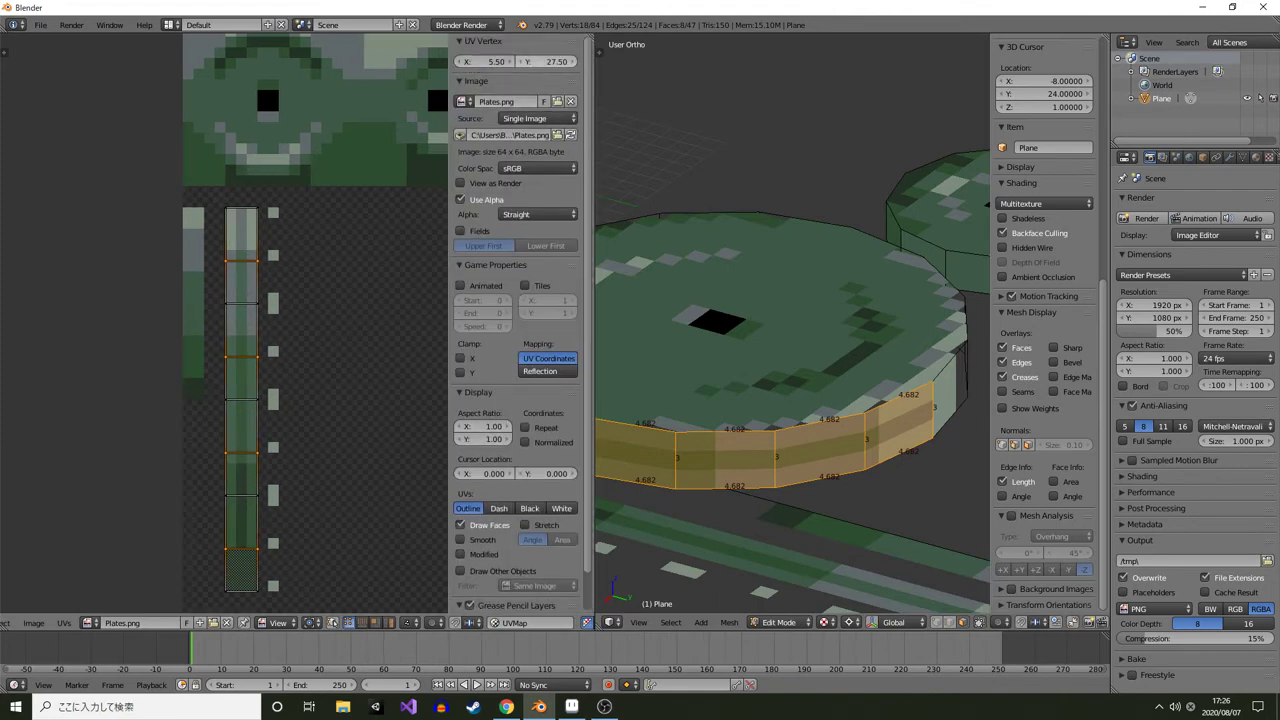
click(573, 62)
click(522, 62)
click(573, 62)
click(522, 62)
click(573, 62)
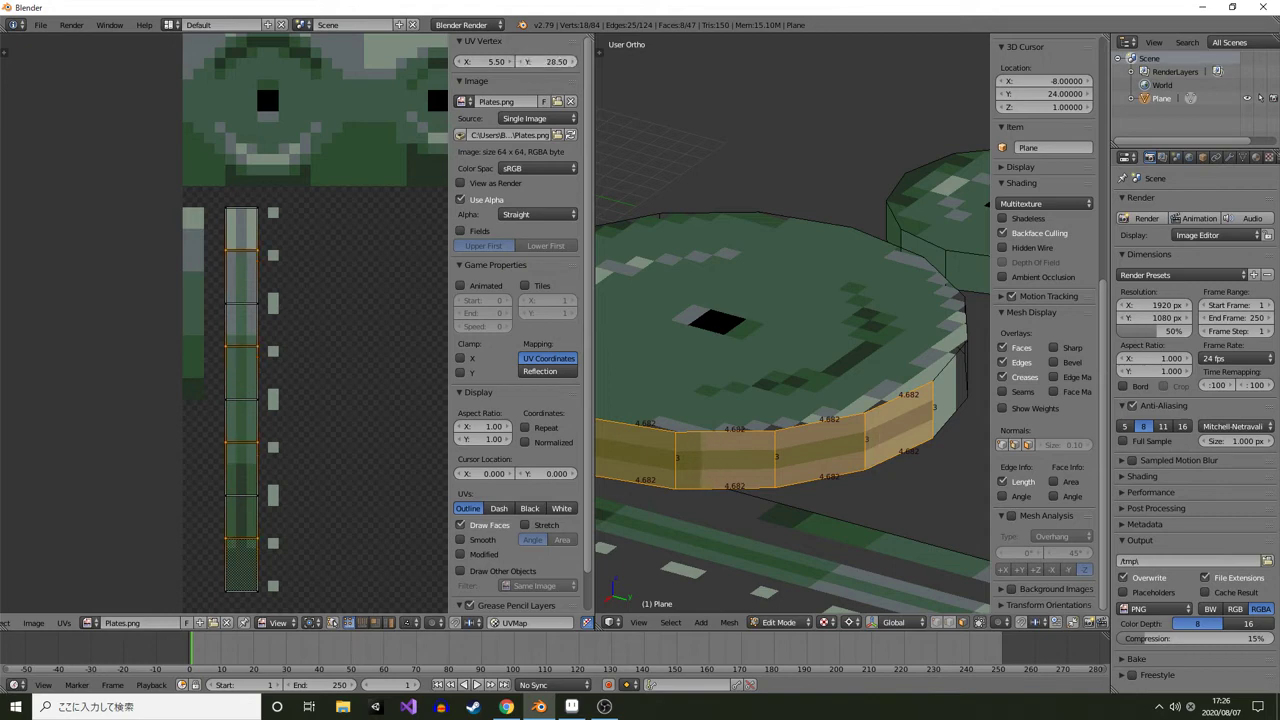
click(522, 62)
click(573, 62)
click(522, 62)
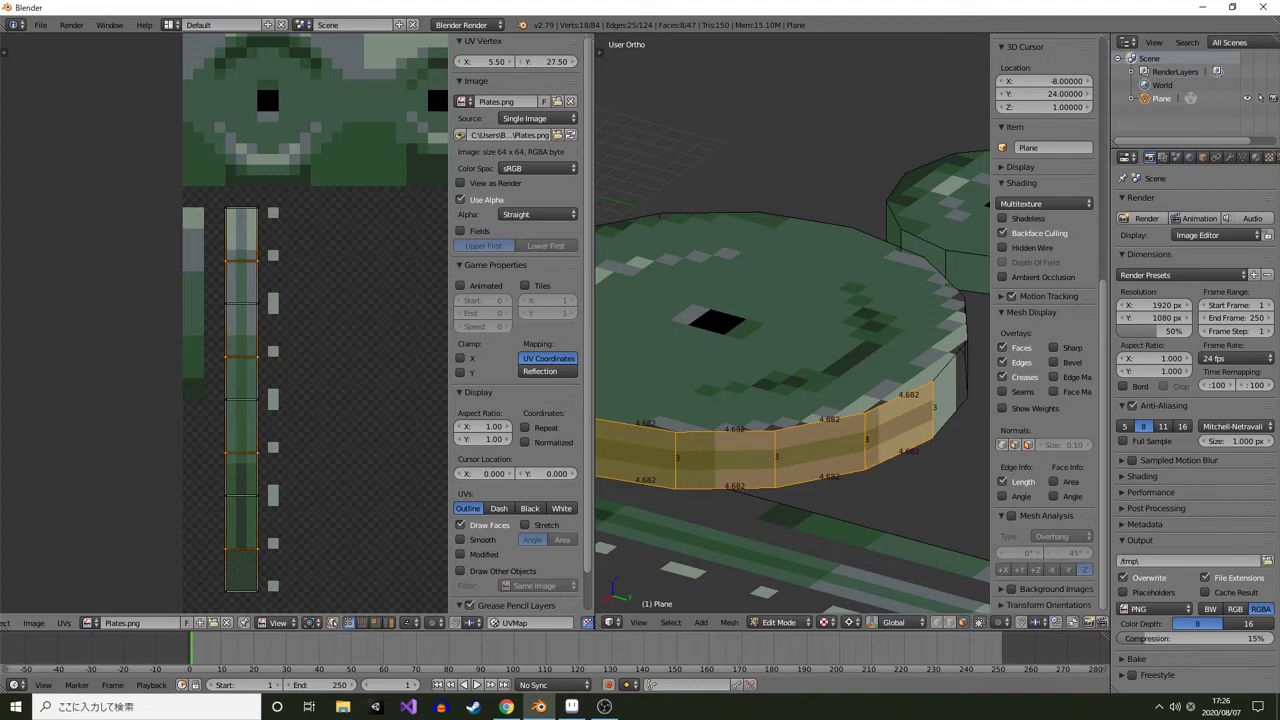
click(547, 62)
text(+.5)
key(Return)
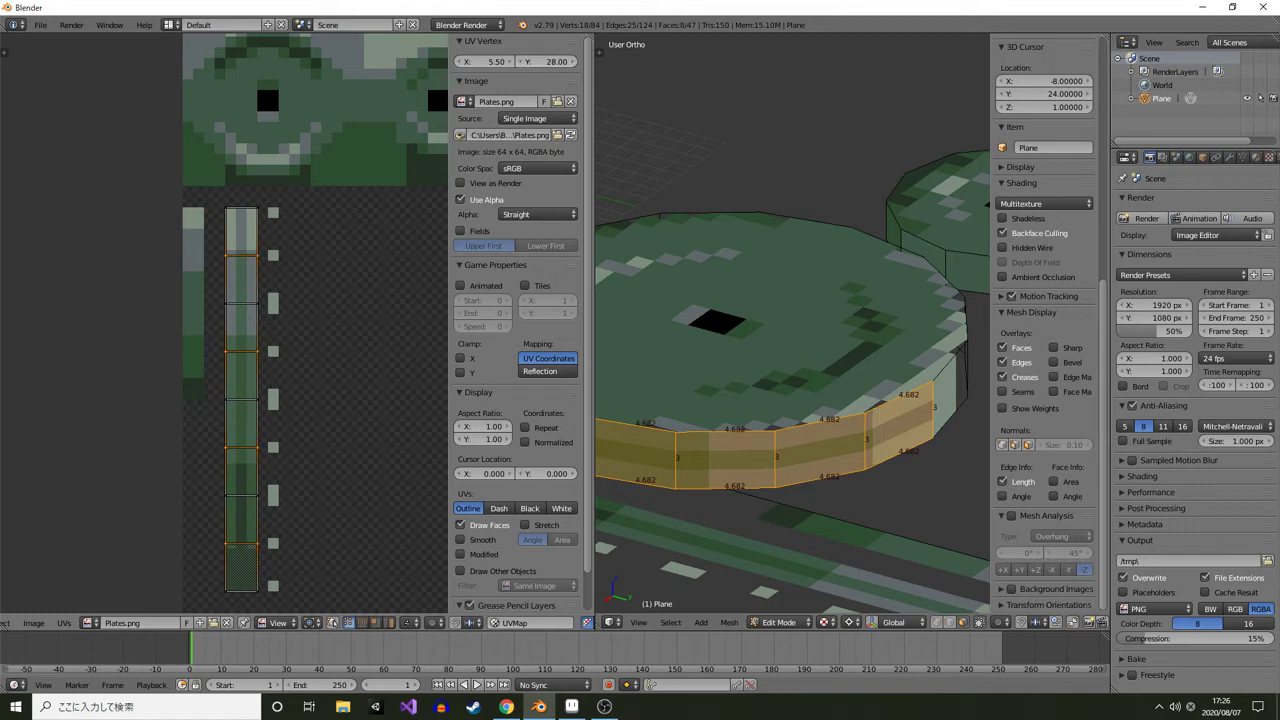
Check the updated rim texture on the plate in the 3D viewport, toggling edit mode
scroll(792, 324, down, 3)
key(Tab)
drag(845, 340, 760, 342)
key(Tab)
key(Tab)
key(Tab)
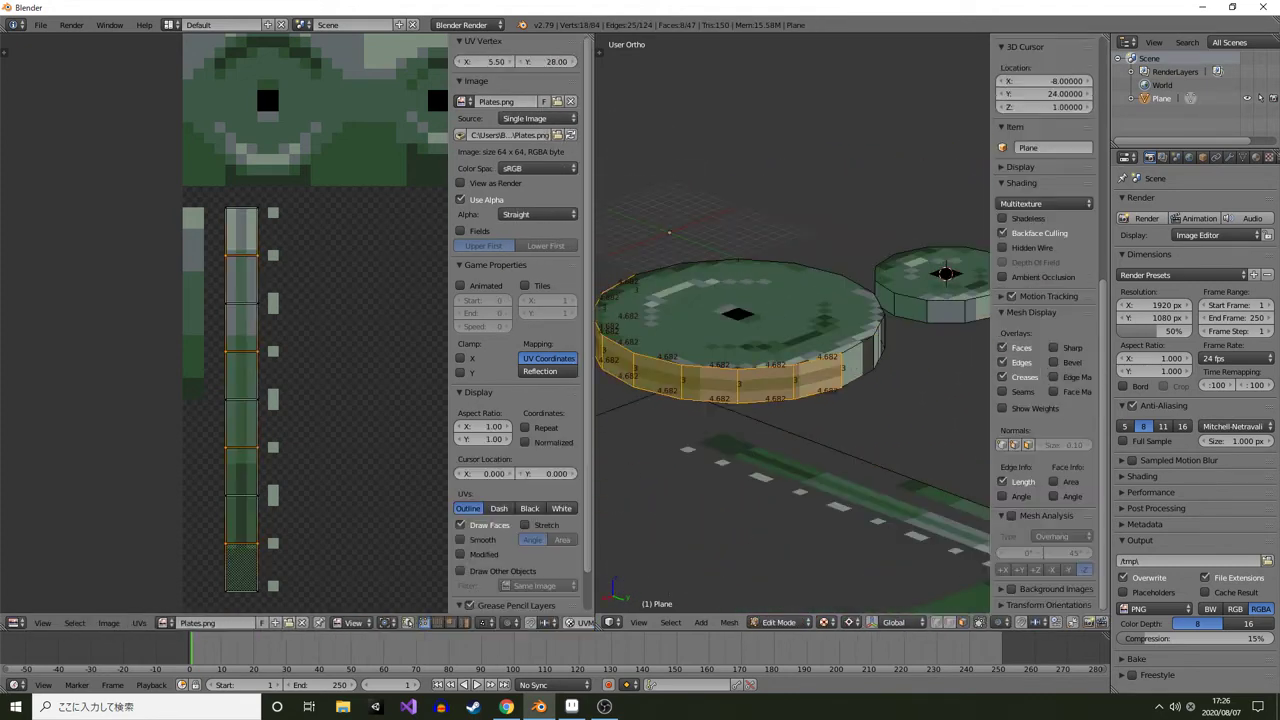
scroll(760, 342, up, 2)
scroll(224, 324, up, 1)
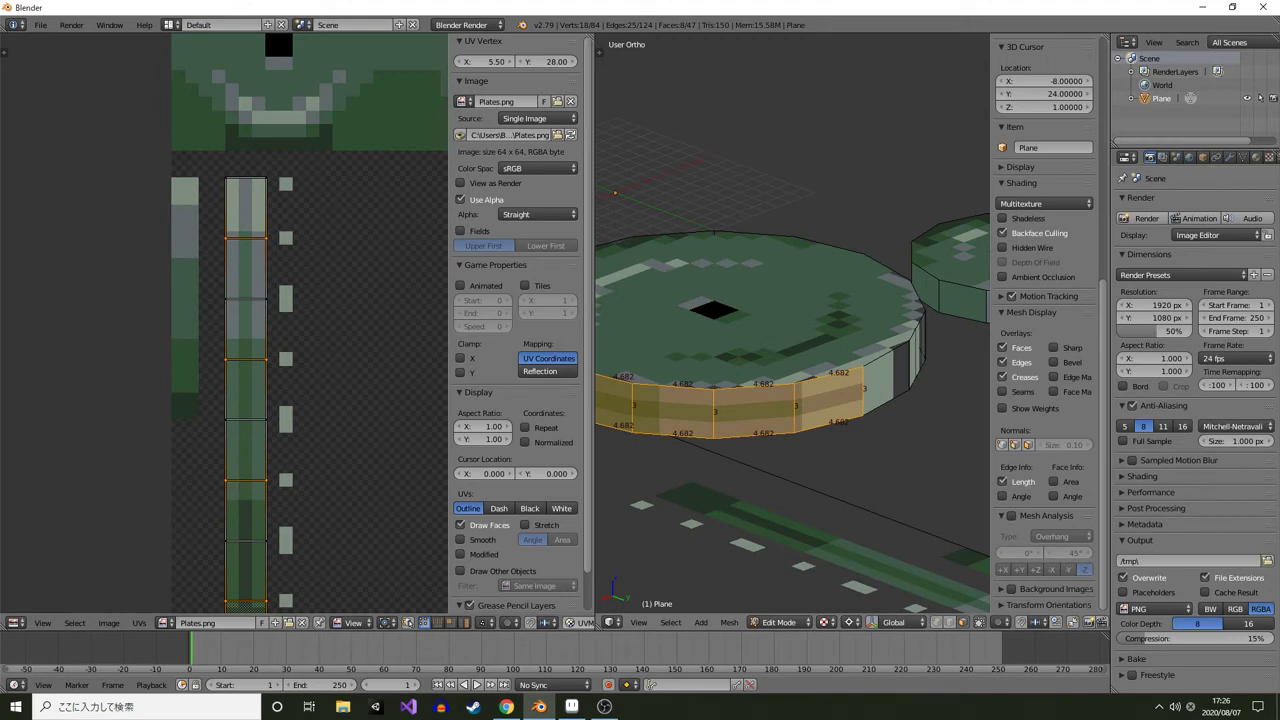
Examine the large plate's rim faces from several angles in edit and object mode
right_click(829, 399)
right_click(756, 410)
right_click(829, 399)
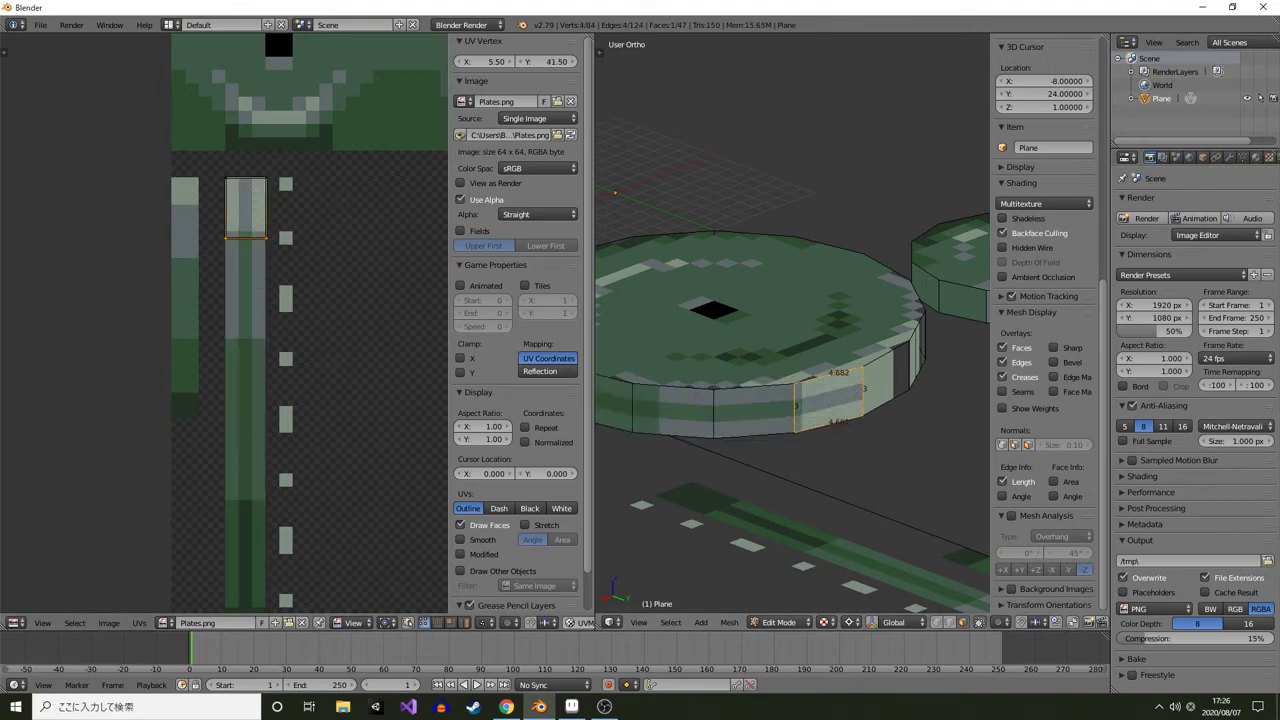
key(a)
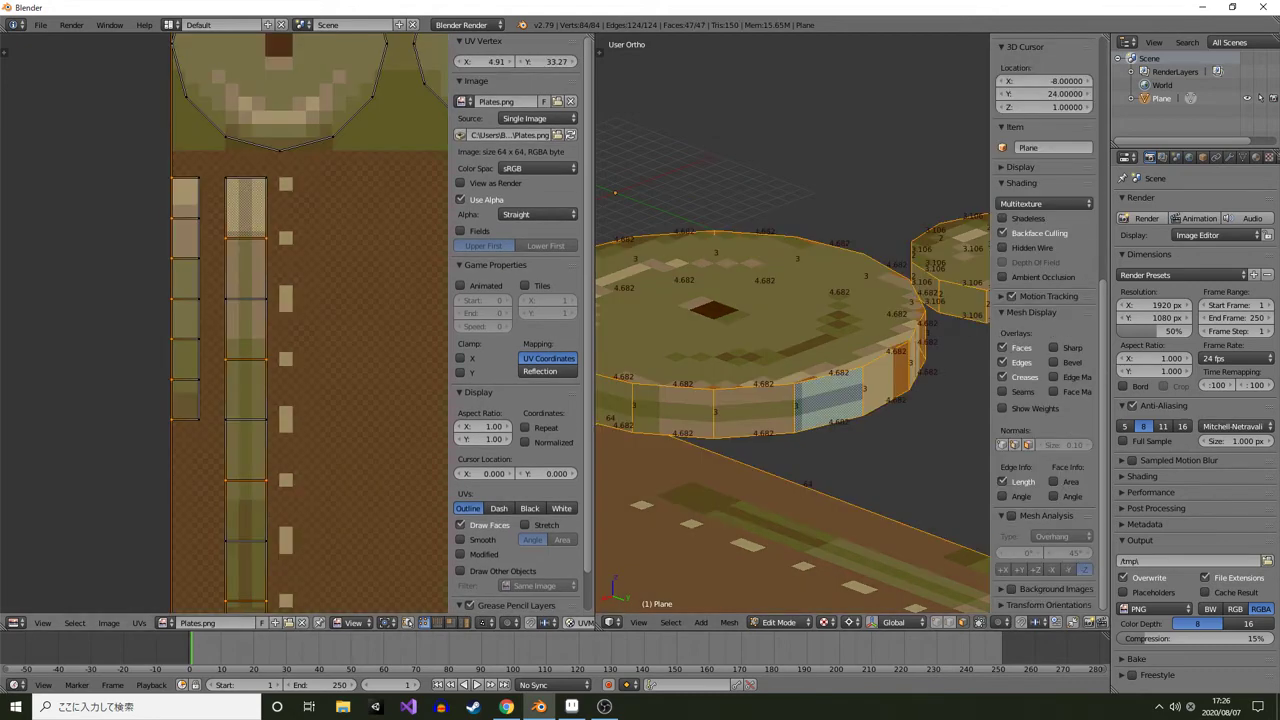
scroll(226, 320, down, 1)
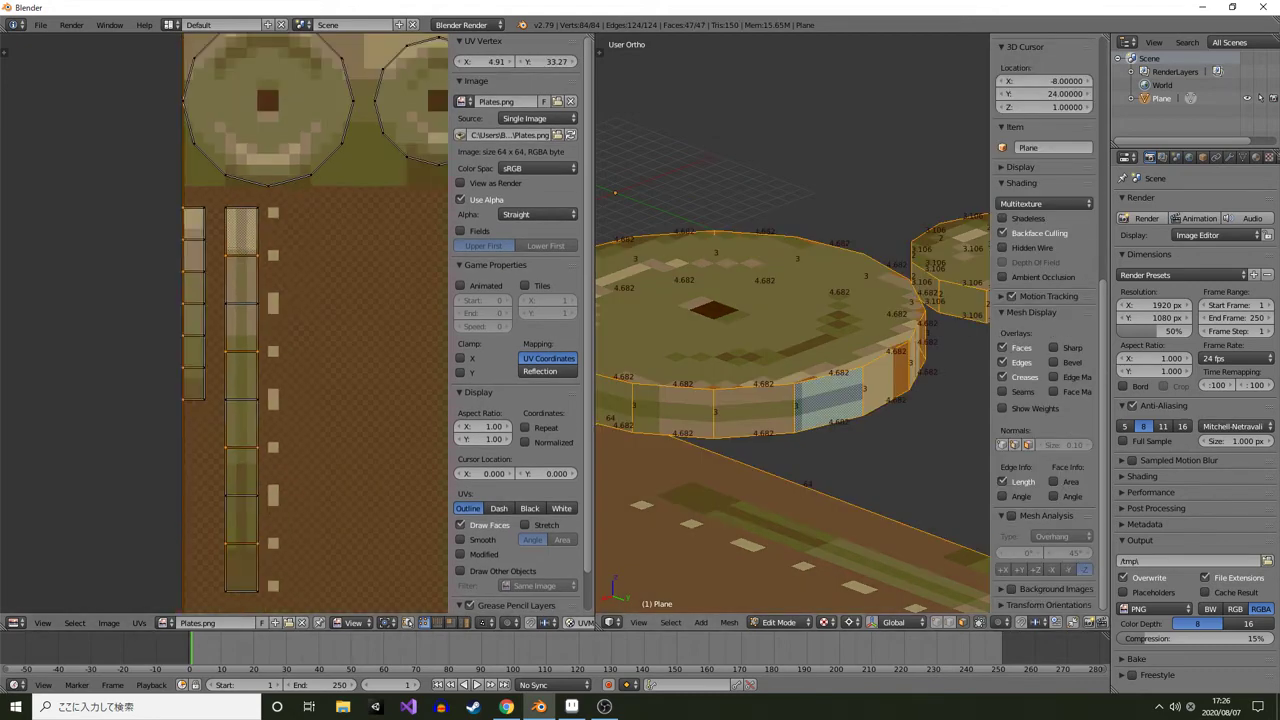
scroll(793, 324, down, 3)
scroll(793, 324, up, 2)
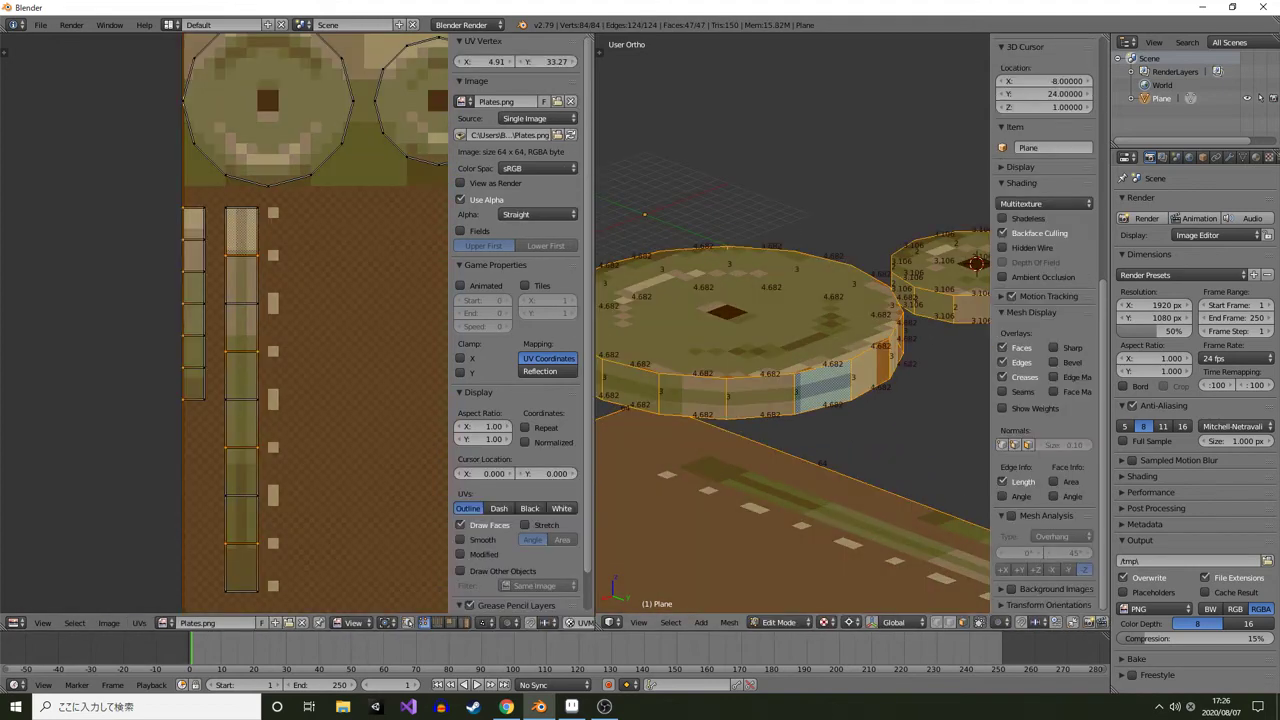
scroll(793, 324, down, 1)
mouse_move(793, 324)
mouse_down()
mouse_move(838, 375)
mouse_move(814, 337)
mouse_up()
scroll(814, 337, down, 3)
key(Tab)
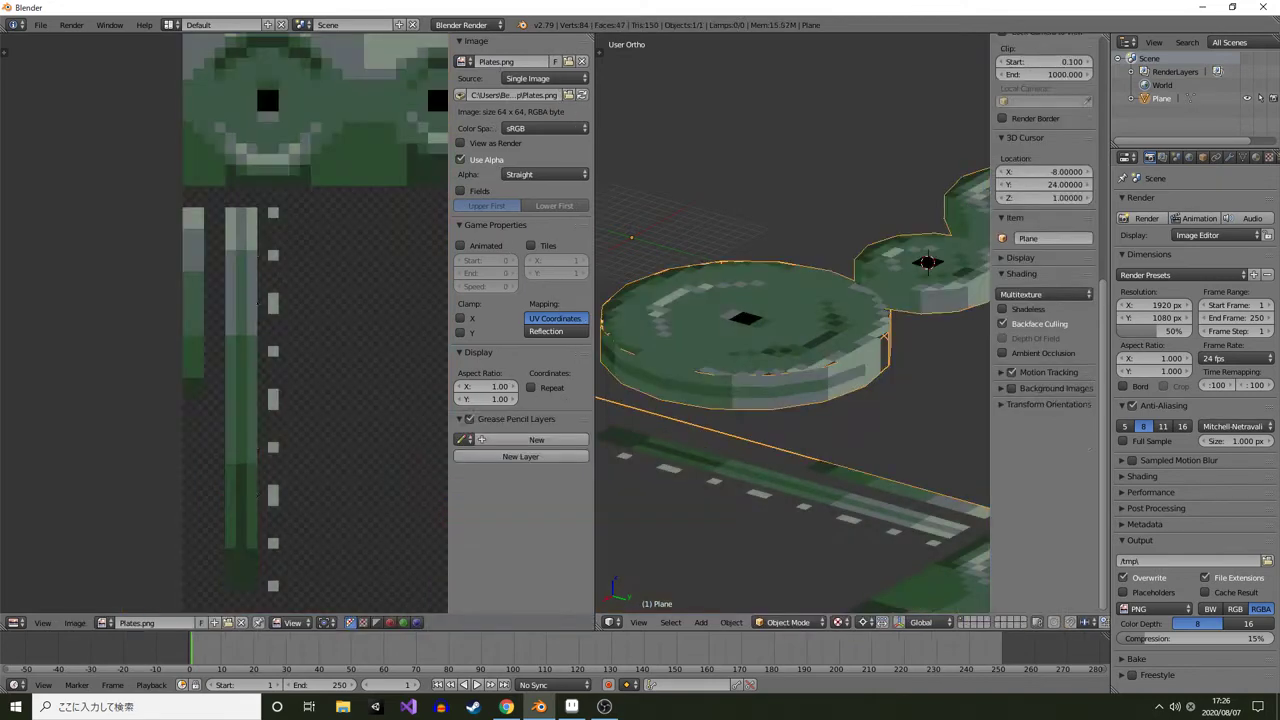
key(Tab)
scroll(792, 323, up, 3)
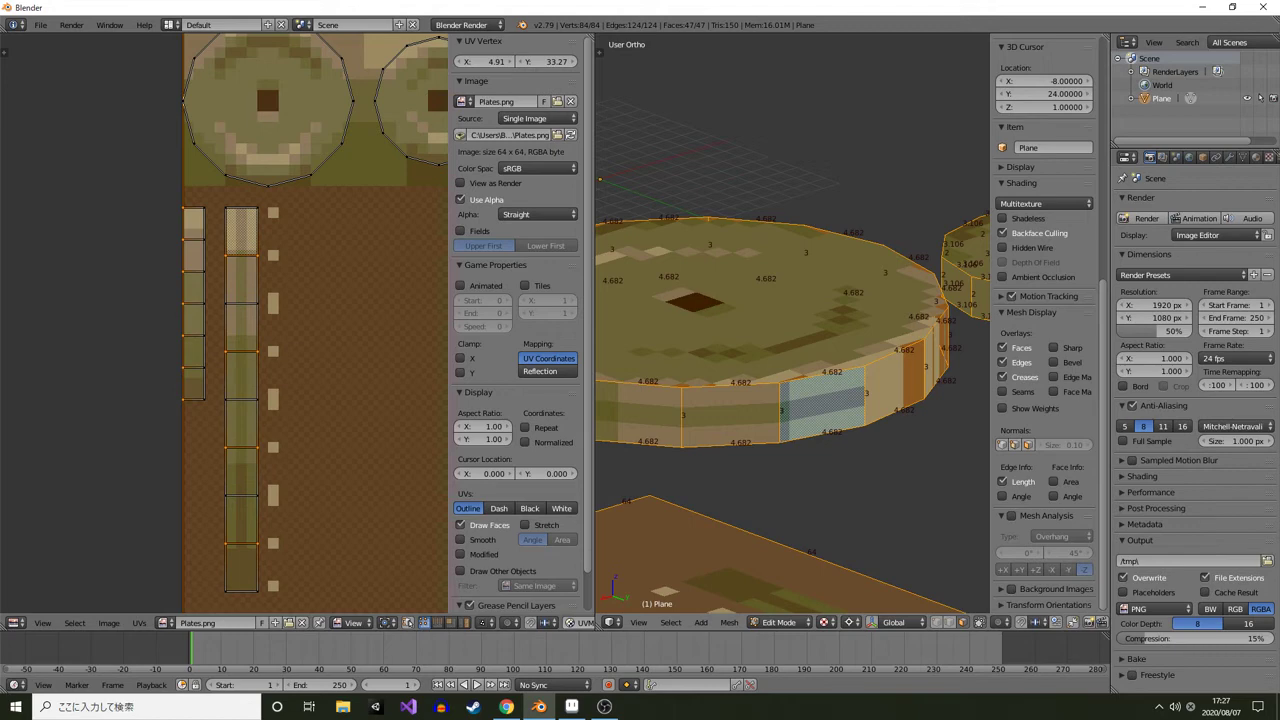
scroll(790, 320, down, 2)
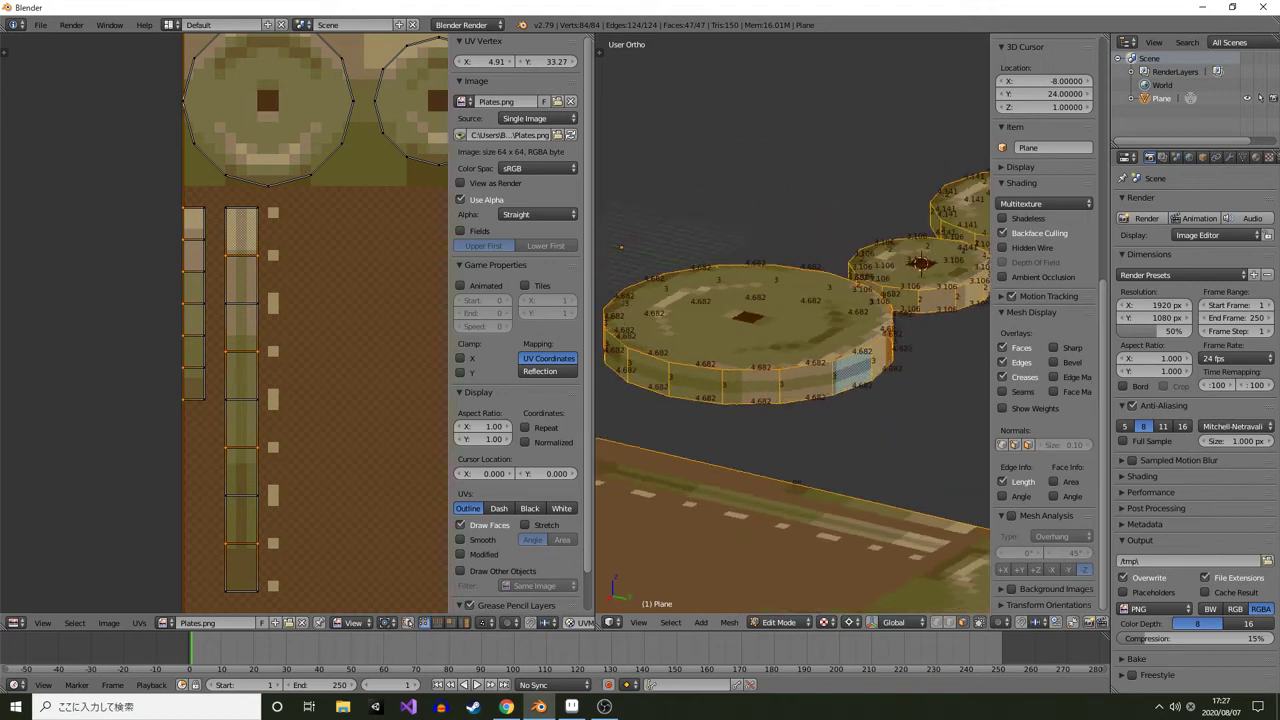
key(Tab)
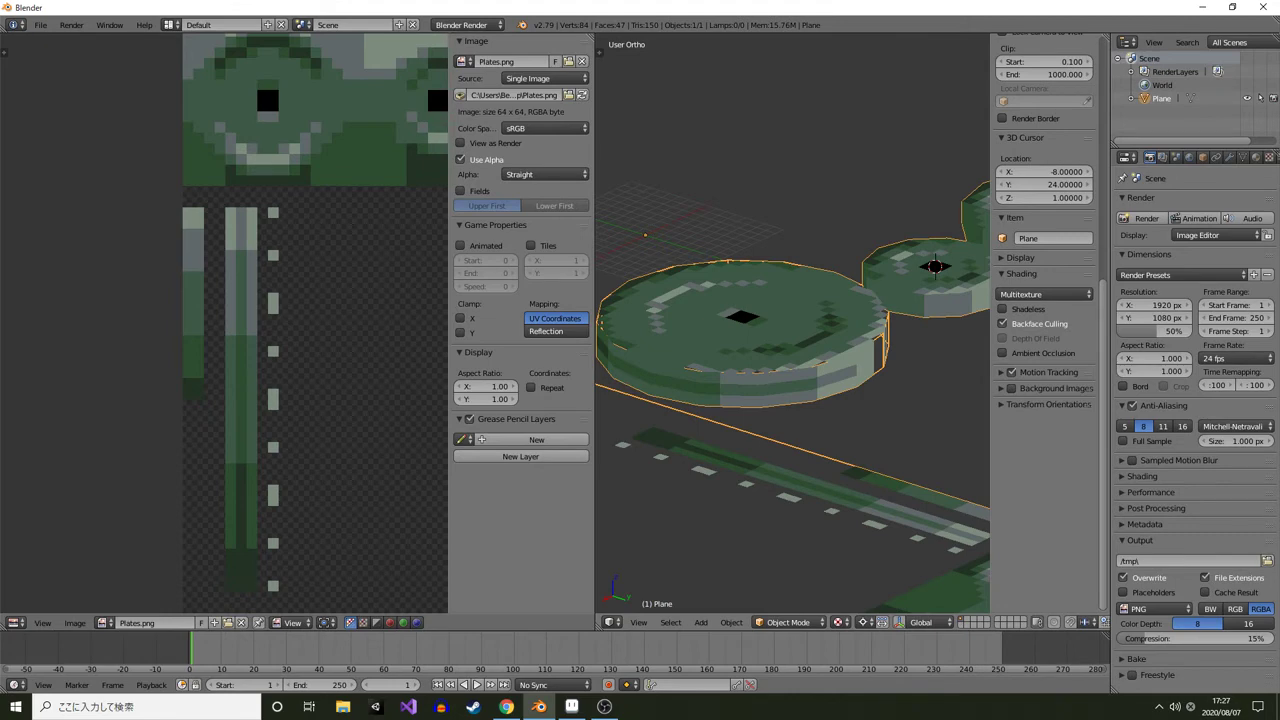
drag(740, 330, 672, 316)
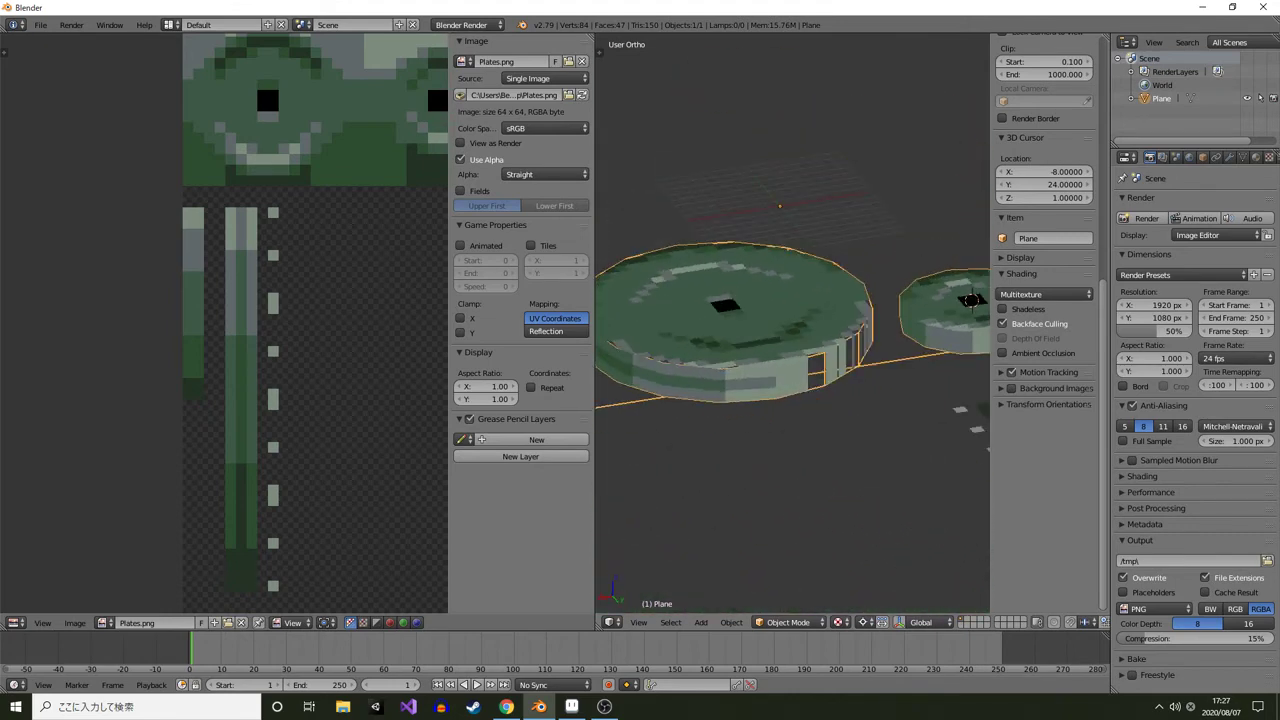
key(Tab)
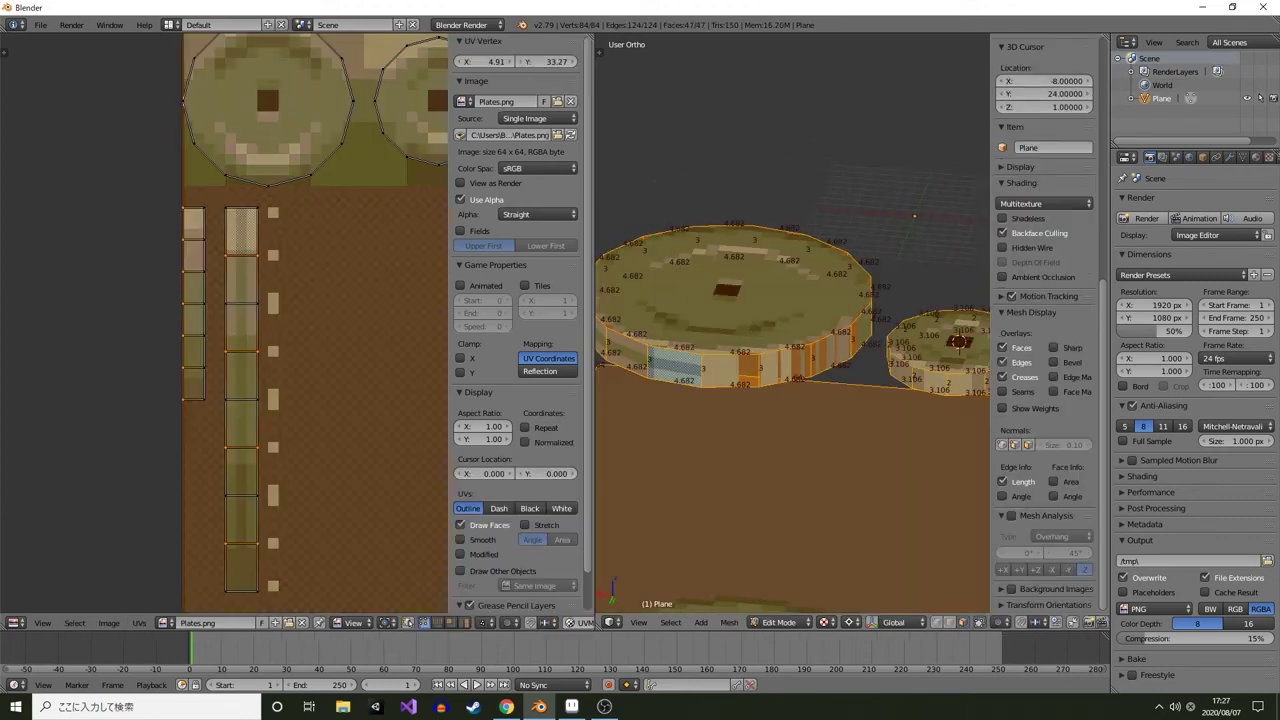
Select a run of rim faces on one side of the large plate and delete them
right_click(731, 370)
shift+right_click(787, 366)
shift+right_click(832, 350)
drag(832, 350, 710, 376)
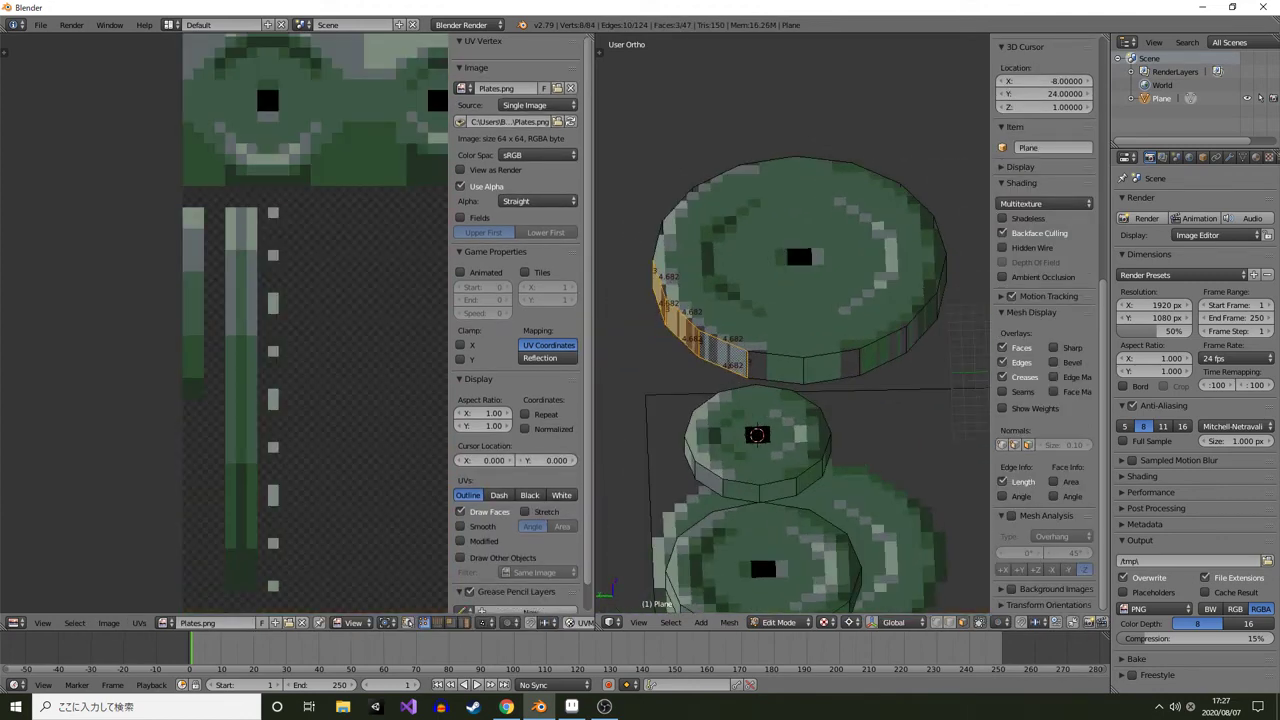
shift+right_click(777, 367)
shift+right_click(832, 365)
drag(832, 365, 778, 356)
shift+right_click(848, 380)
shift+right_click(898, 370)
drag(898, 370, 795, 350)
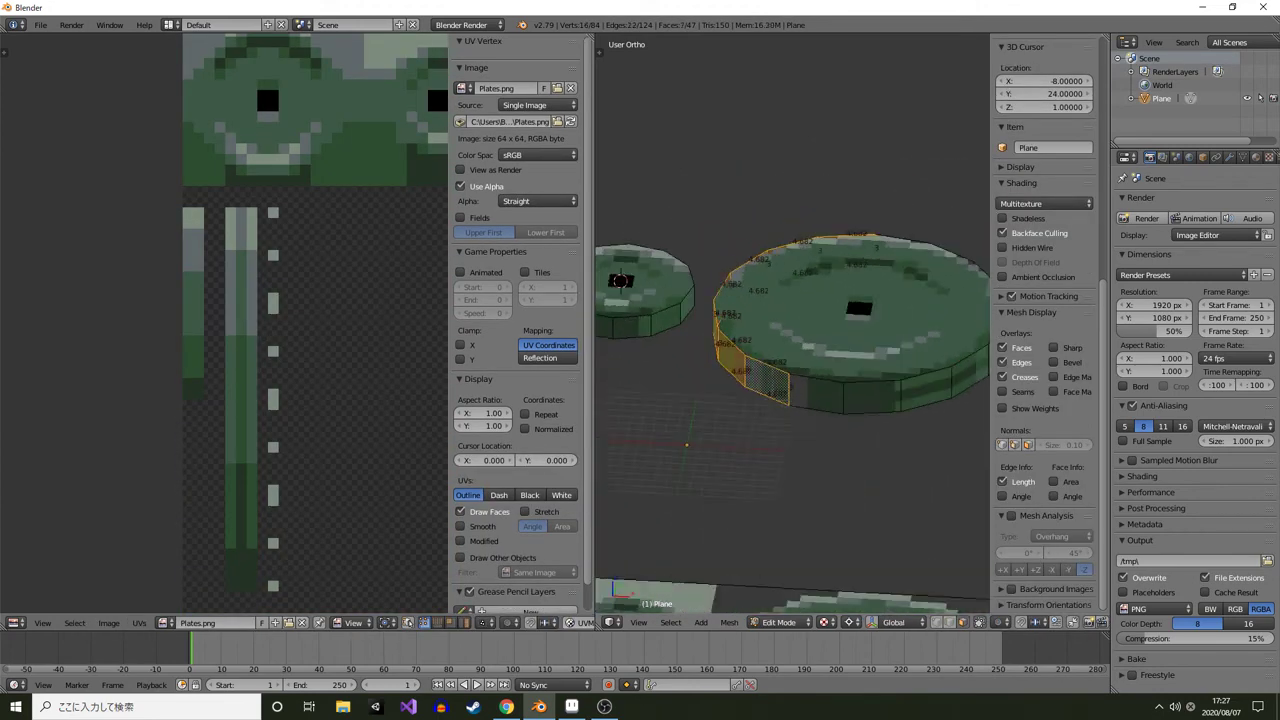
shift+right_click(816, 394)
key(x)
click(830, 352)
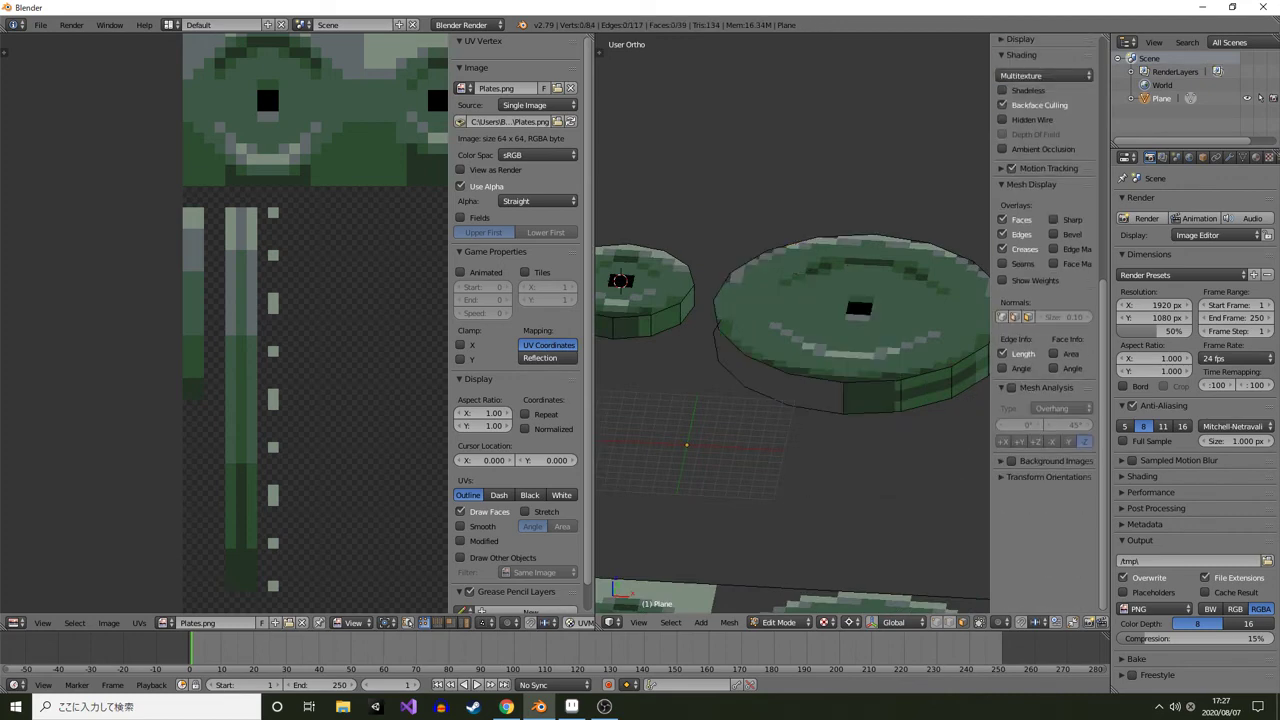
right_click(820, 341)
key(shift+s)
click(820, 295)
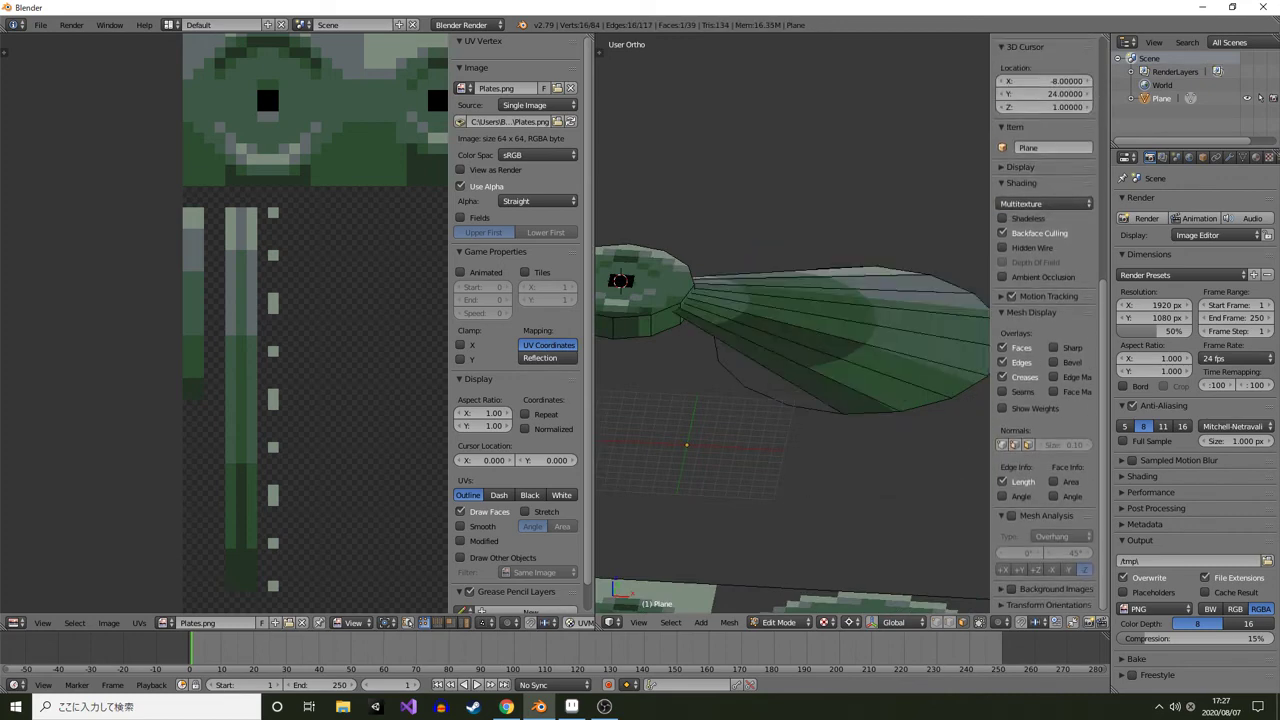
key(ctrl+z)
Snap the 3D cursor to the selected rim vertex and select the rim faces opposite the gap
key(shift+s)
click(823, 424)
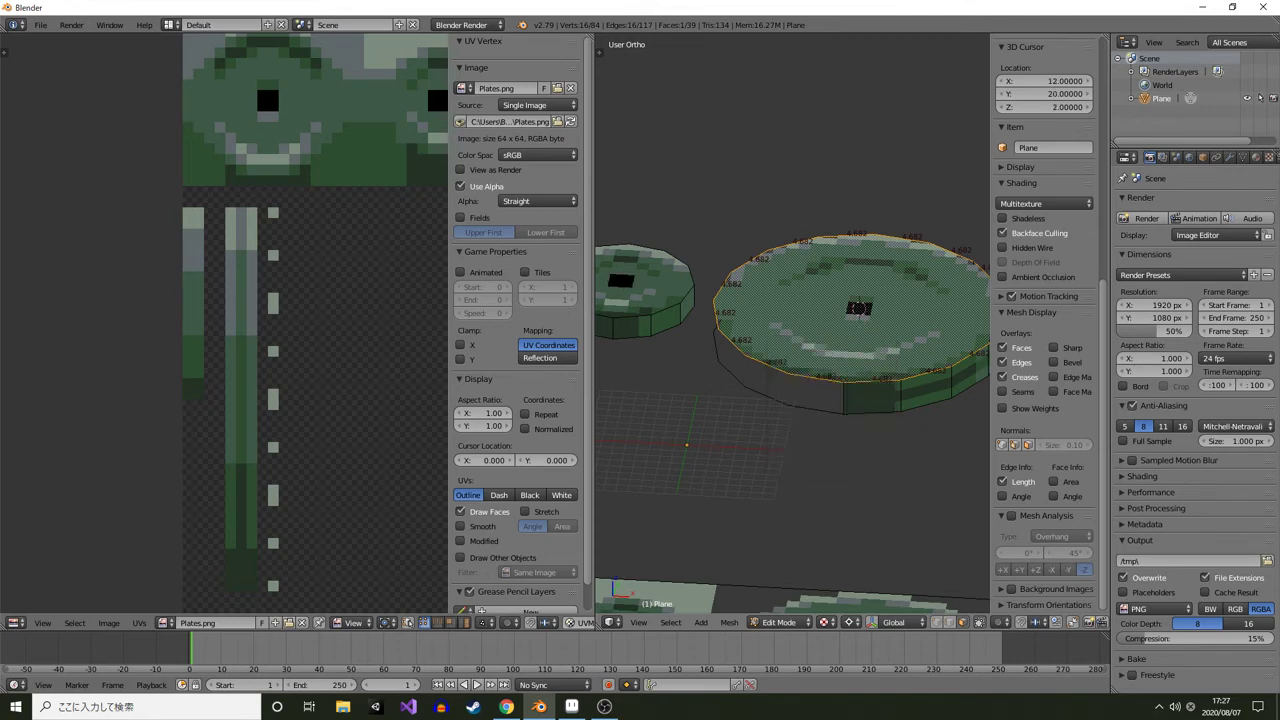
right_click(871, 396)
shift+right_click(922, 390)
drag(922, 390, 800, 392)
shift+right_click(778, 425)
shift+right_click(834, 425)
shift+right_click(886, 416)
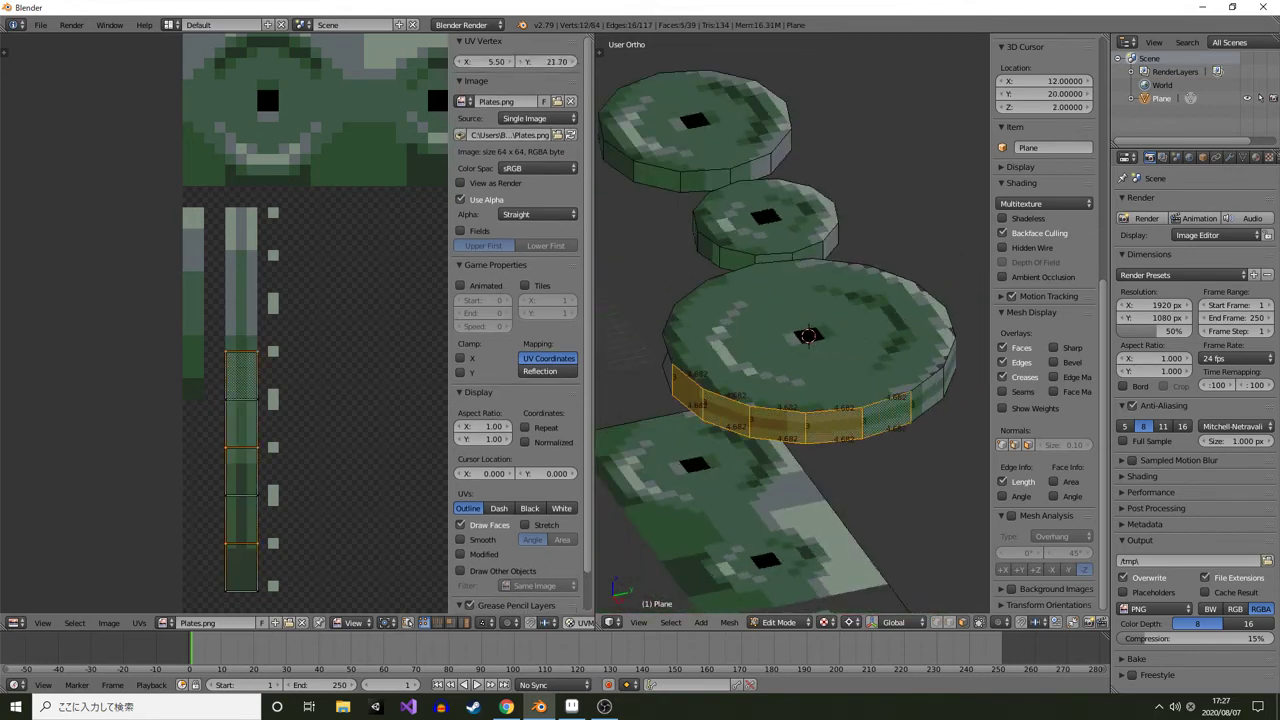
drag(886, 416, 690, 405)
shift+right_click(677, 405)
shift+right_click(731, 410)
shift+right_click(787, 402)
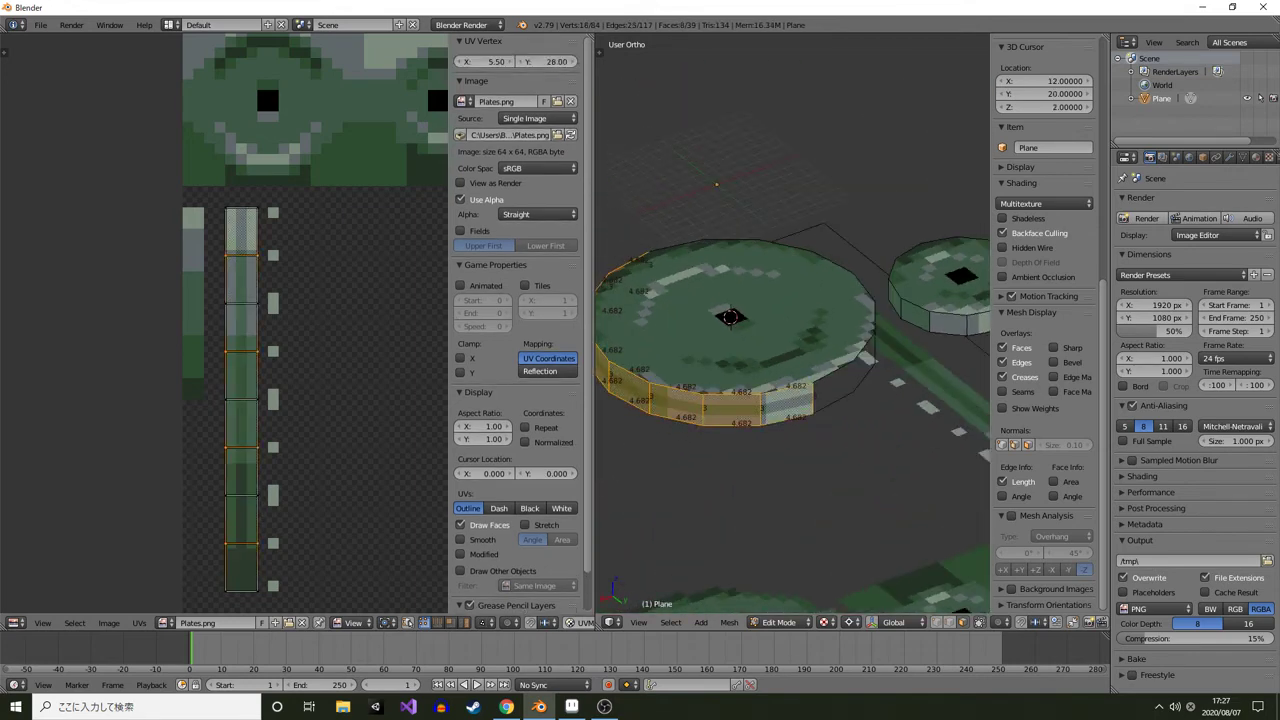
Duplicate the selected rim faces and mirror the copy along X around the 3D cursor to fill the gap
key(shift+d)
right_click(787, 402)
key(ctrl+m)
key(x)
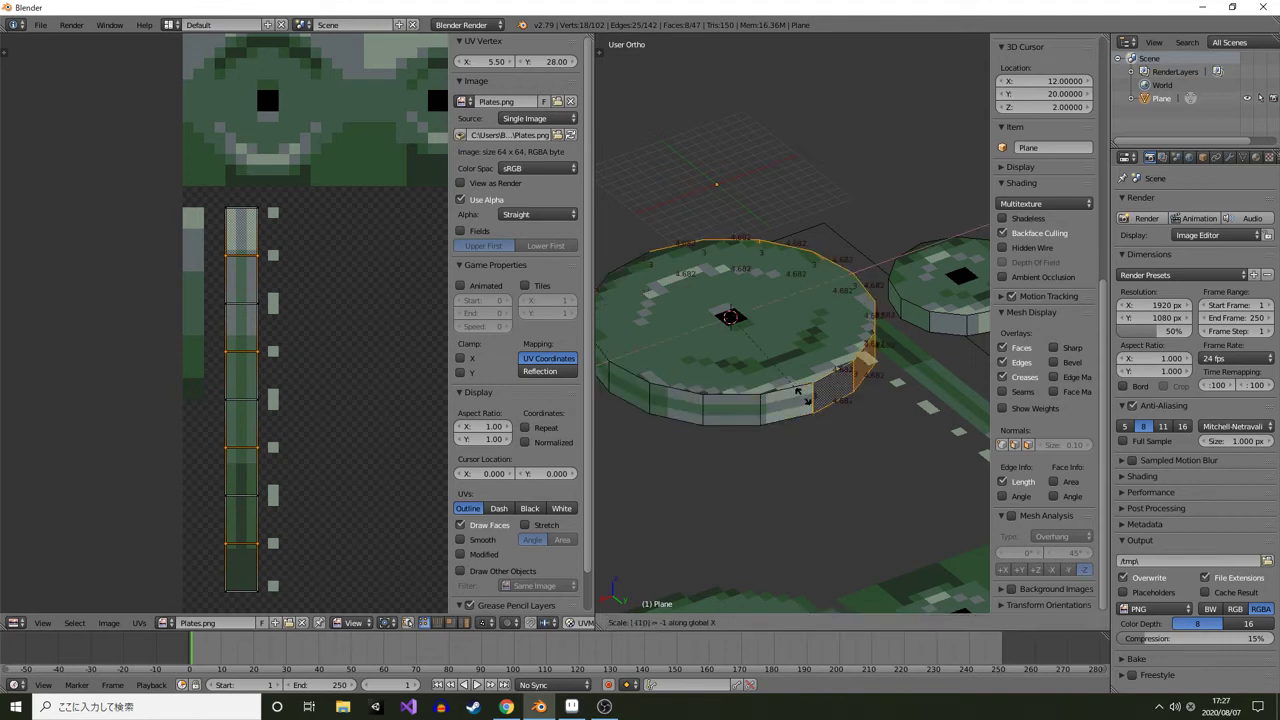
click(803, 397)
key(w)
click(795, 463)
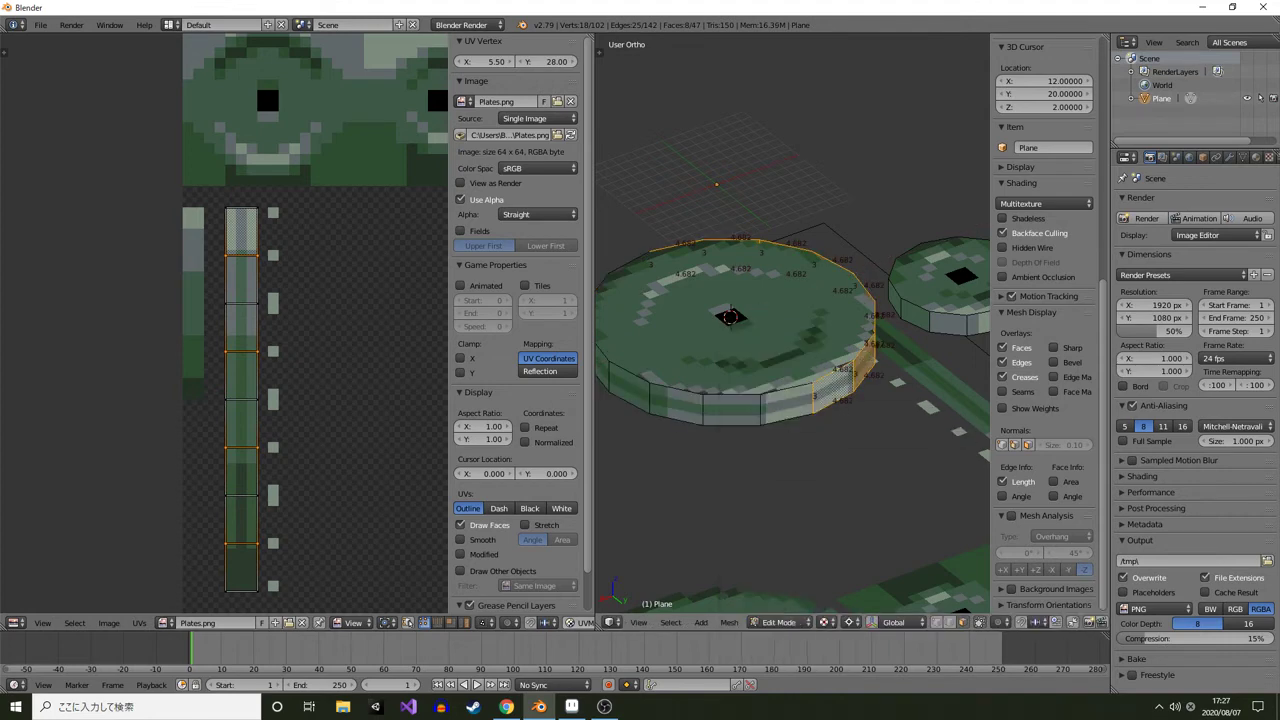
Select the whole linked mesh, remove doubles and leave edit mode
shift+right_click(776, 365)
key(ctrl+l)
key(w)
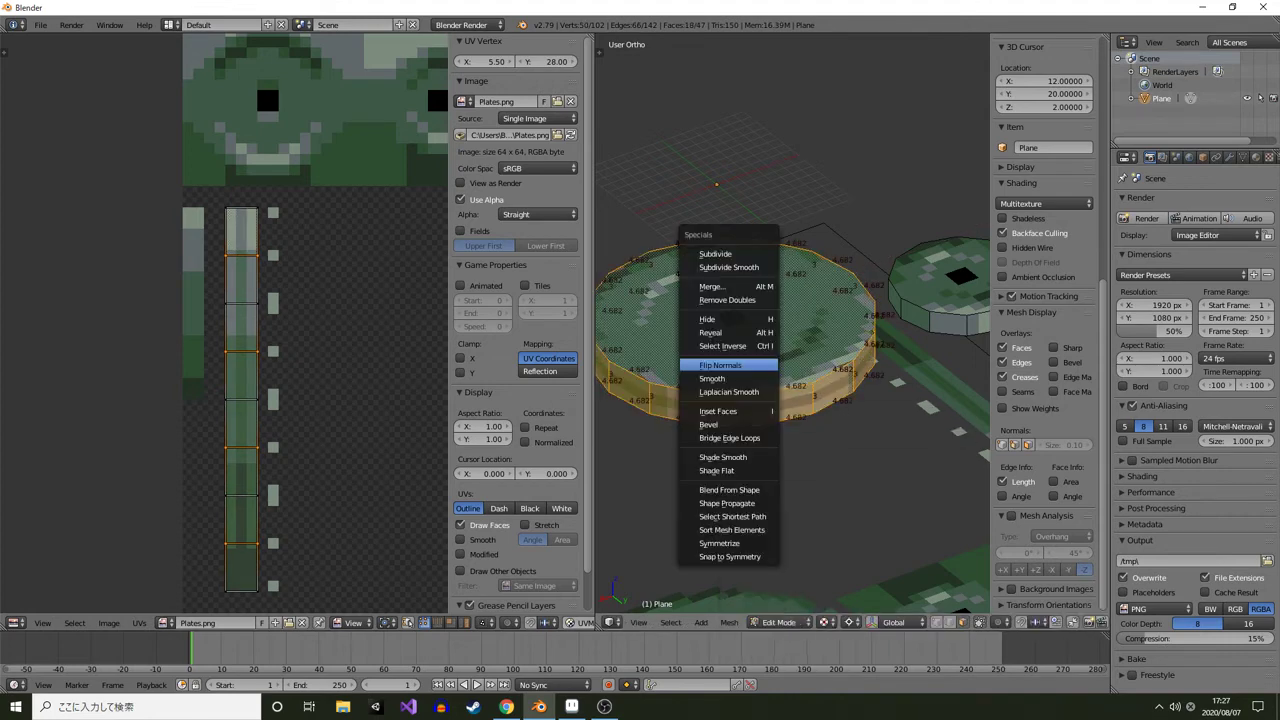
click(727, 300)
key(Tab)
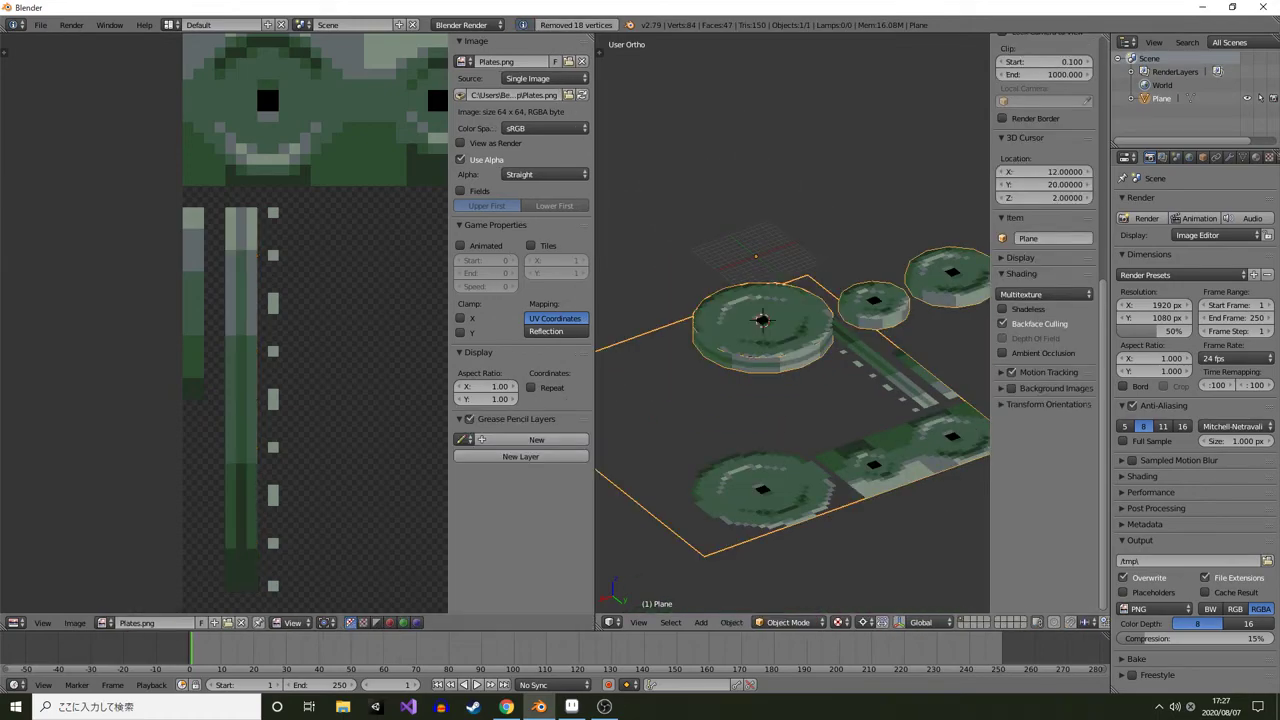
Switch to Aseprite and extend the large plate tile's side edge lines up to the top of the texture with the Line tool
key(alt+Tab)
scroll(697, 386, up, 1)
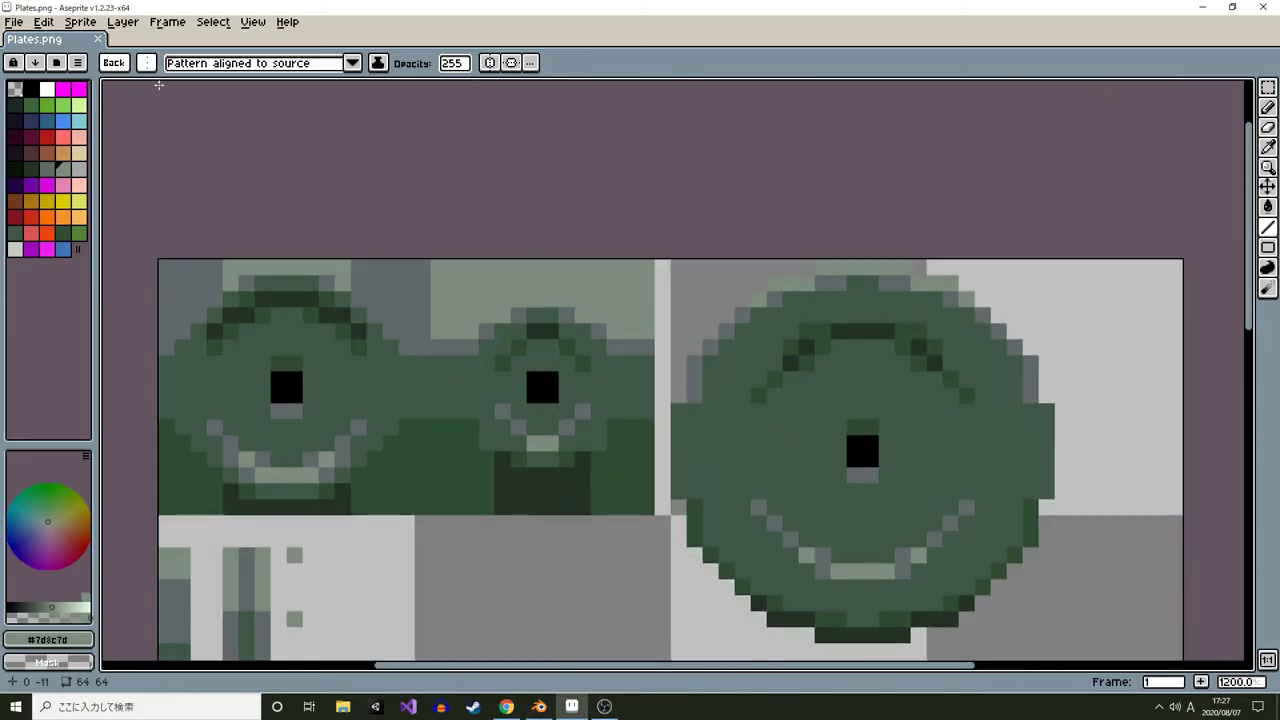
click(114, 63)
alt+click(694, 387)
key(l)
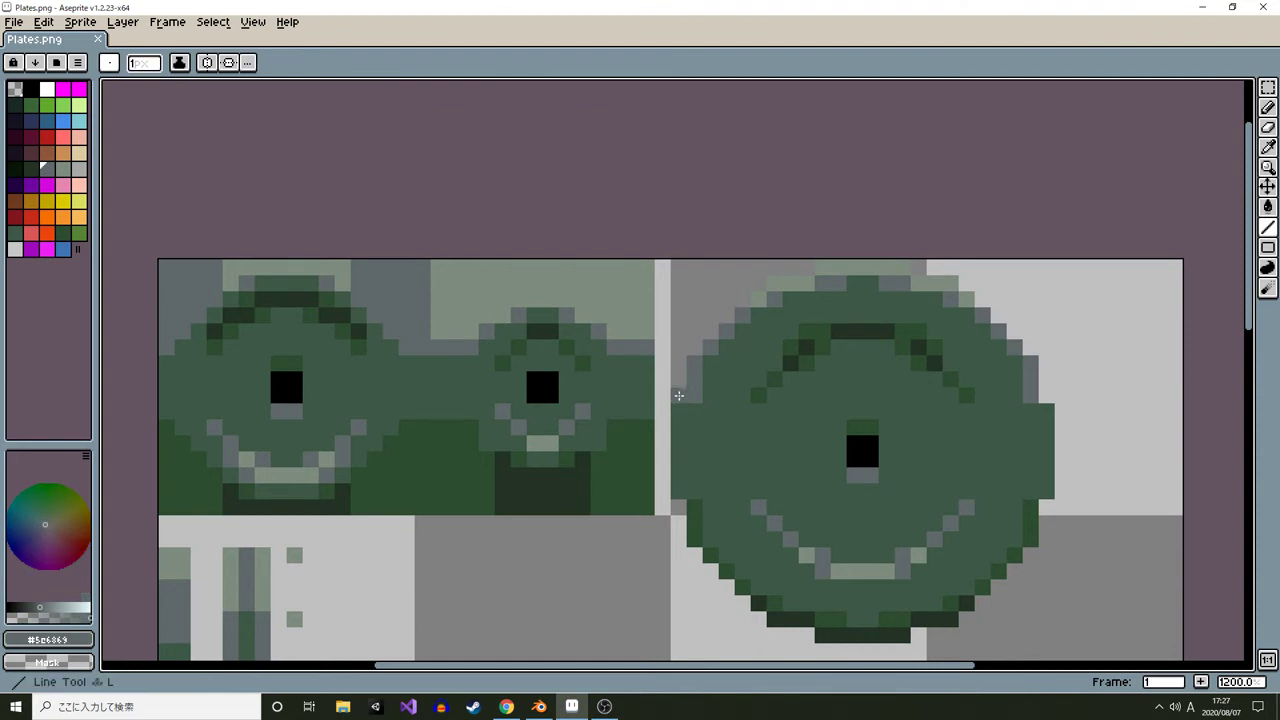
drag(678, 396, 678, 266)
drag(1046, 394, 1047, 266)
alt+click(966, 298)
drag(966, 296, 966, 266)
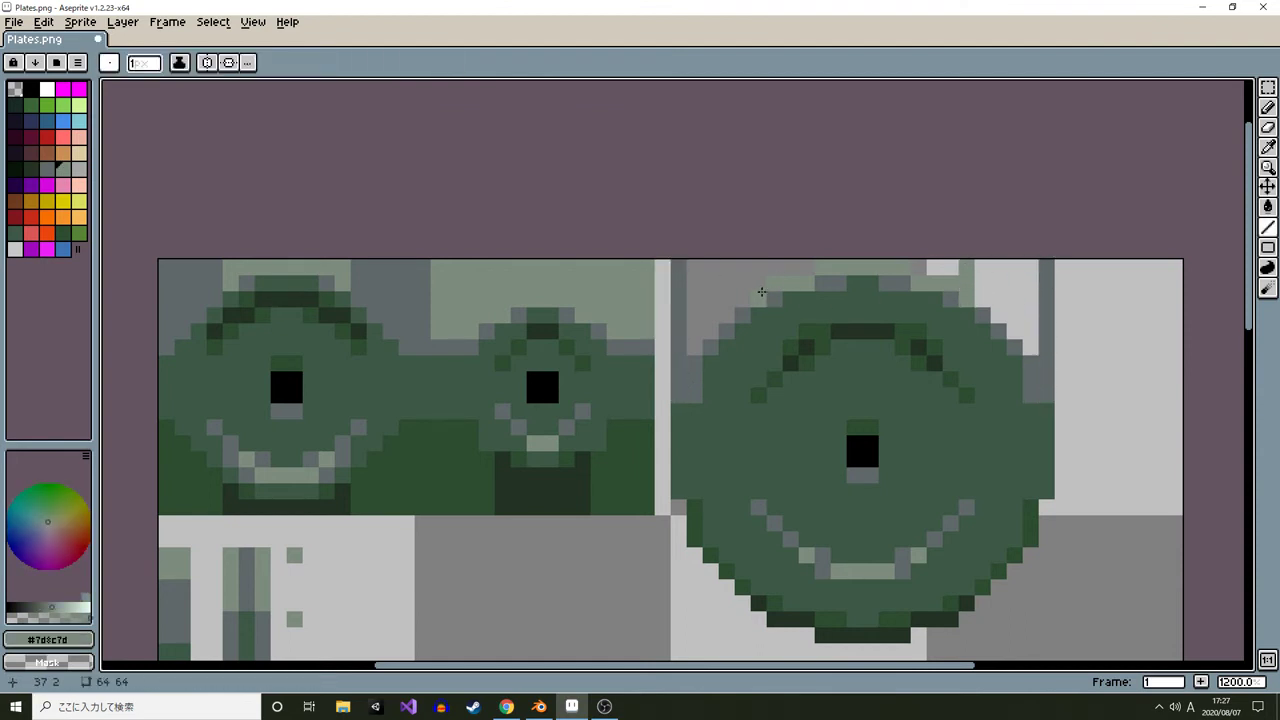
Draw a dark rim band along the bottom edge of the large plate sprite and pick its dark green colour
scroll(757, 443, down, 3)
alt+click(747, 488)
click(745, 500)
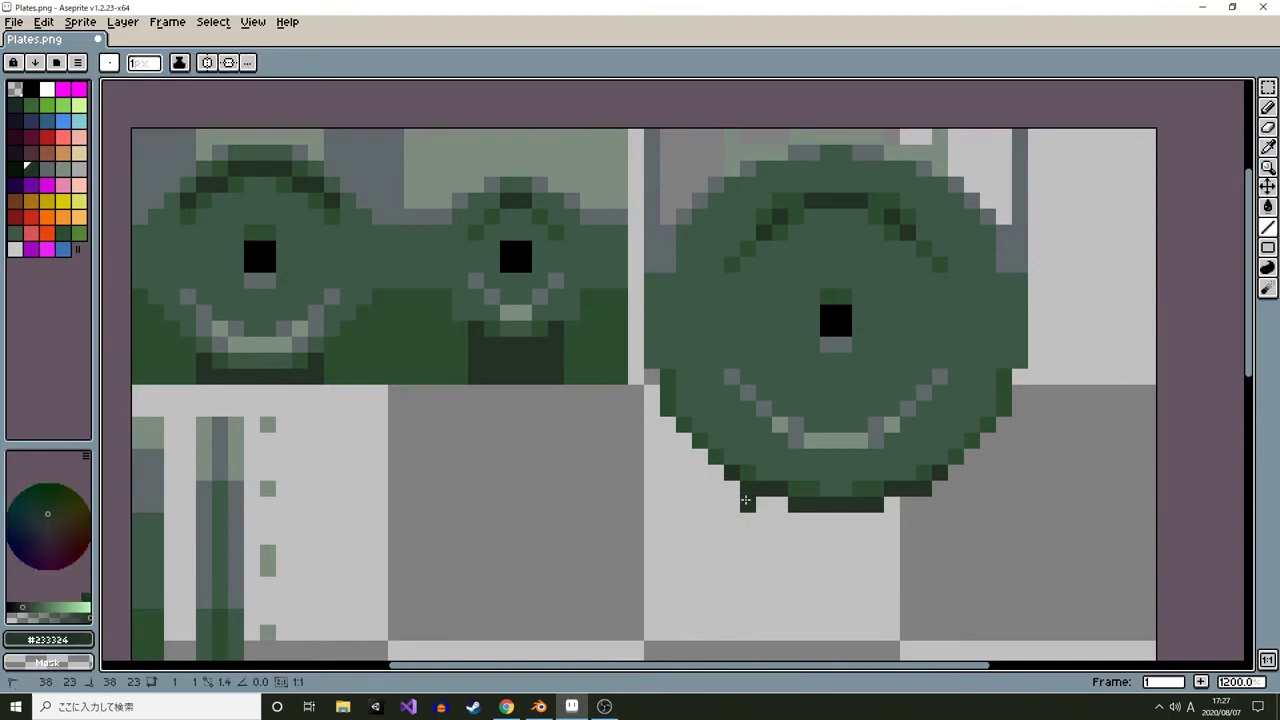
drag(745, 500, 746, 520)
drag(748, 519, 929, 518)
drag(943, 488, 942, 520)
mouse_move(604, 504)
mouse_down()
mouse_move(644, 526)
mouse_move(969, 523)
mouse_up()
drag(568, 410, 681, 410)
alt+click(521, 395)
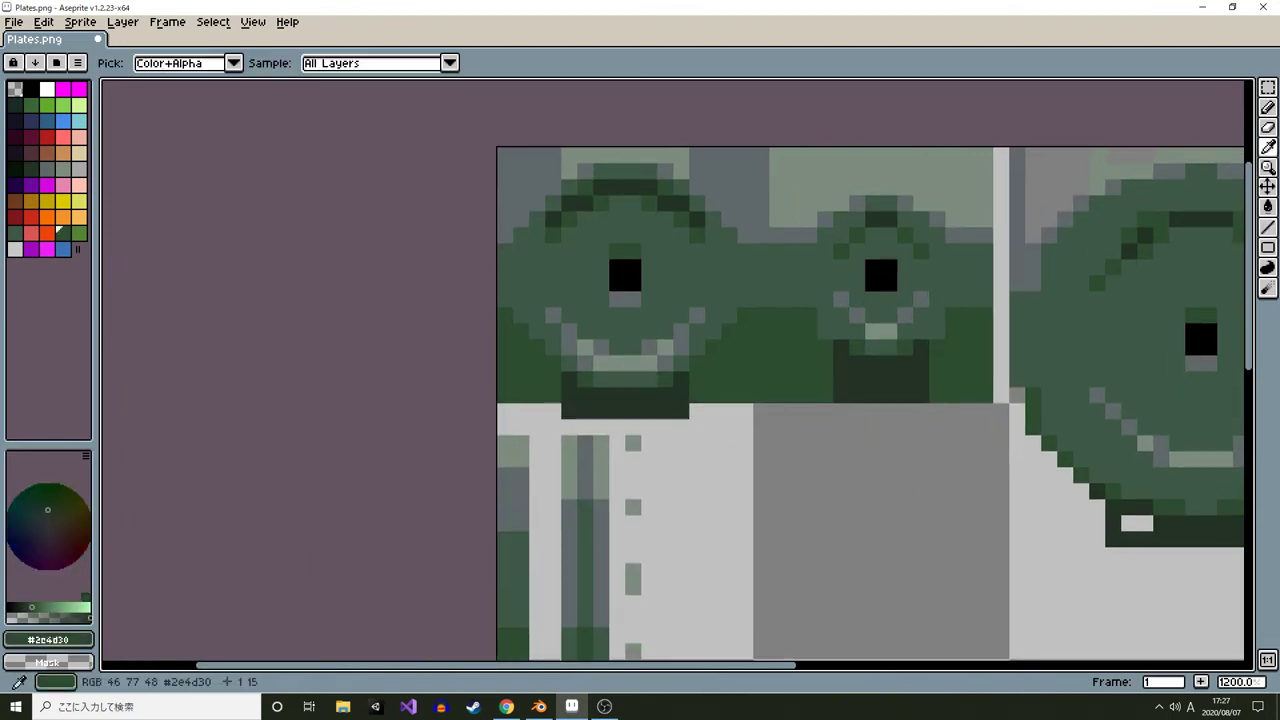
Extend the dark green band under the large plate further to the left
alt+click(734, 398)
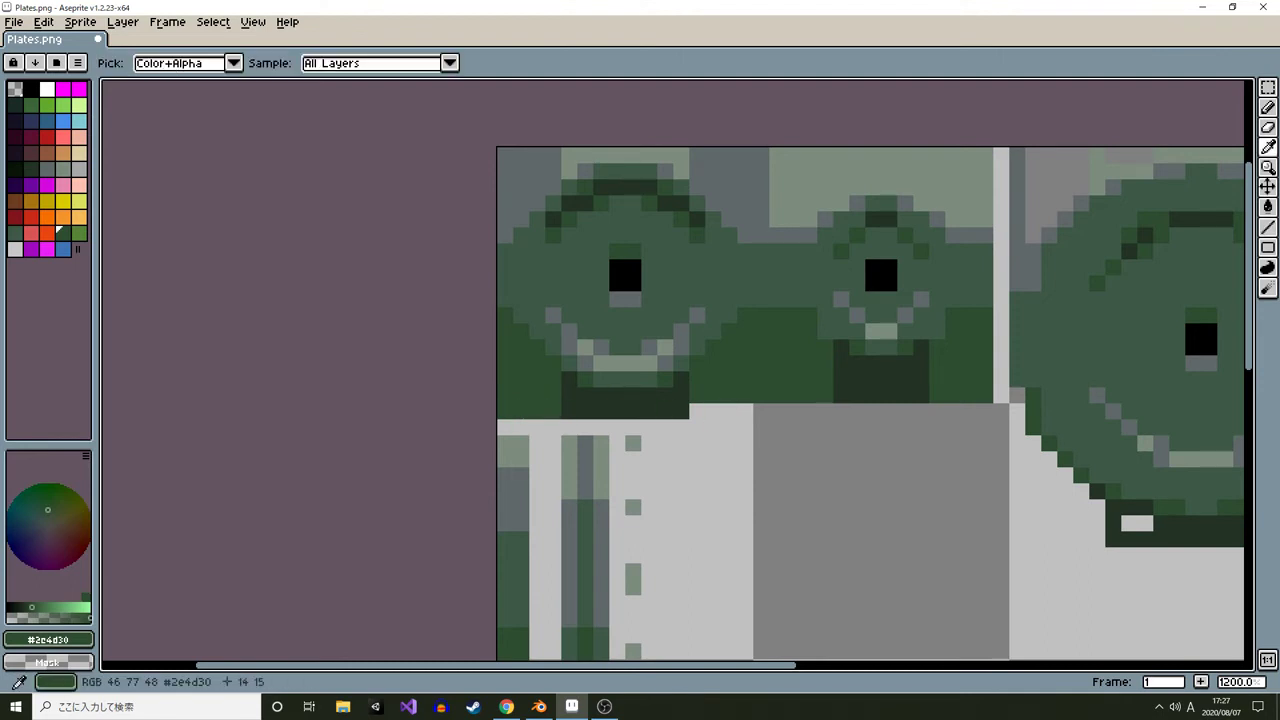
drag(698, 410, 979, 409)
alt+click(843, 395)
alt+click(939, 395)
drag(1001, 455, 714, 423)
key(alt)
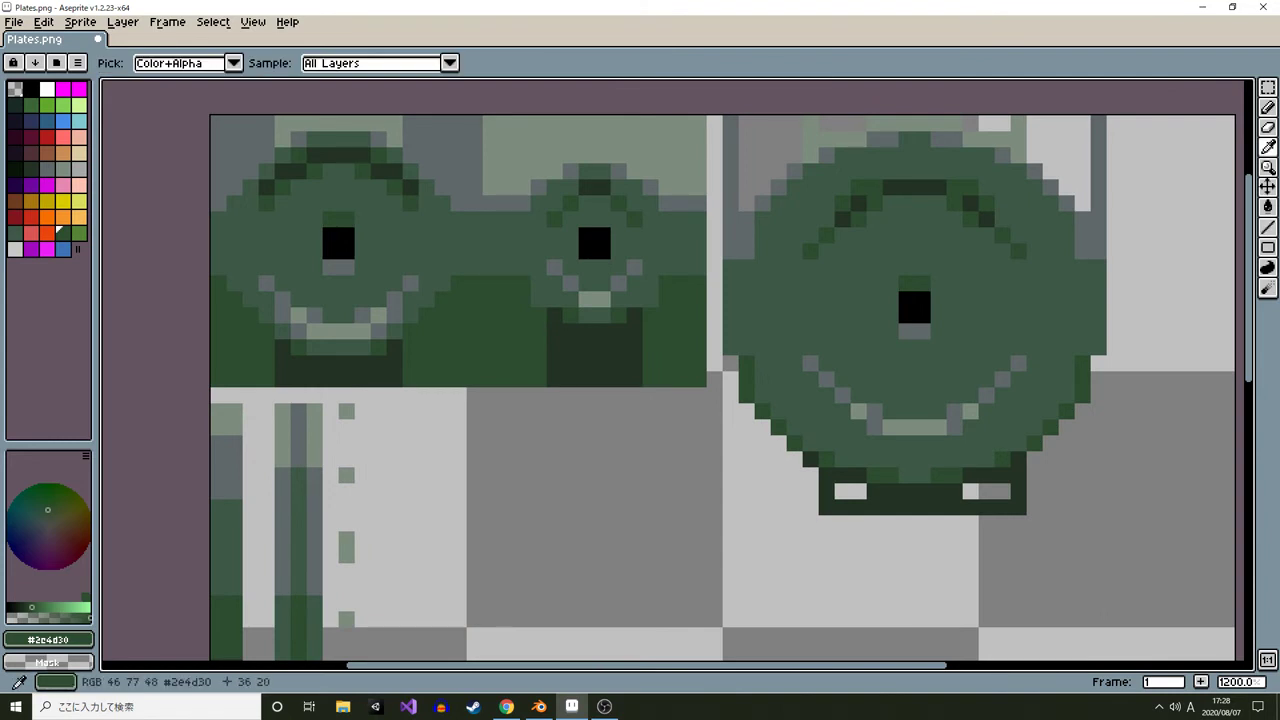
alt+click(812, 489)
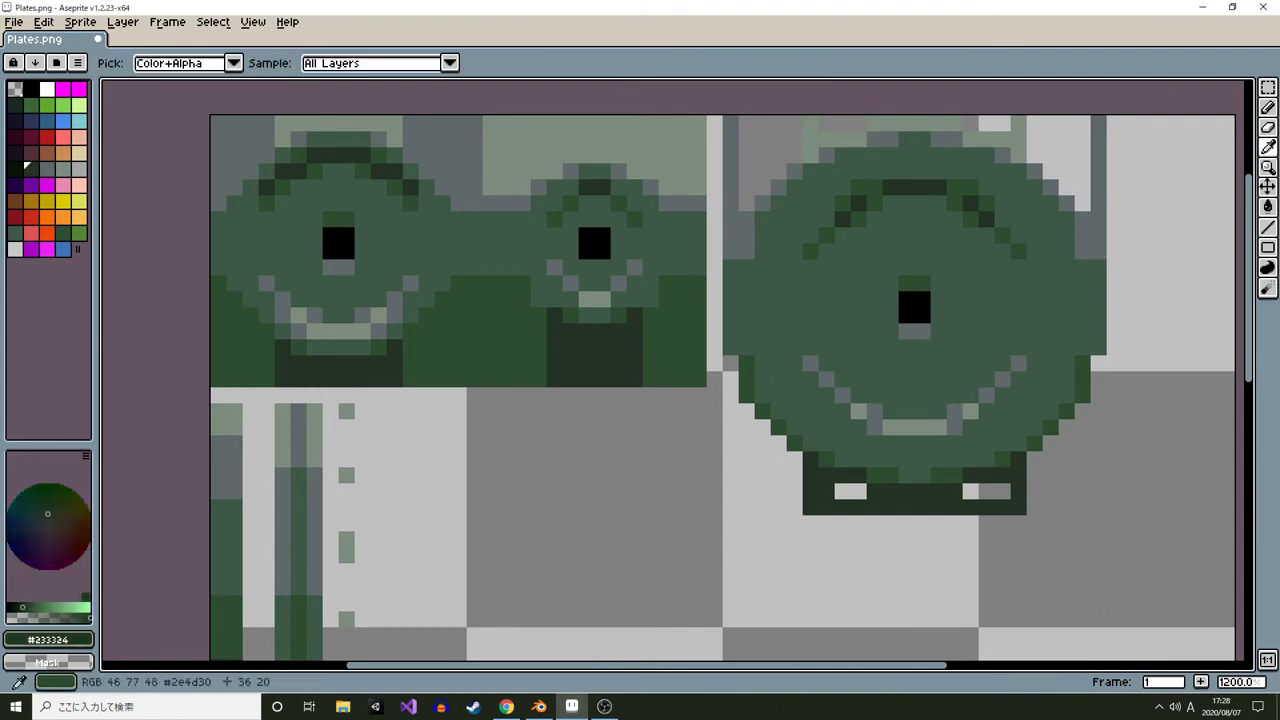
alt+click(796, 444)
drag(795, 458, 794, 507)
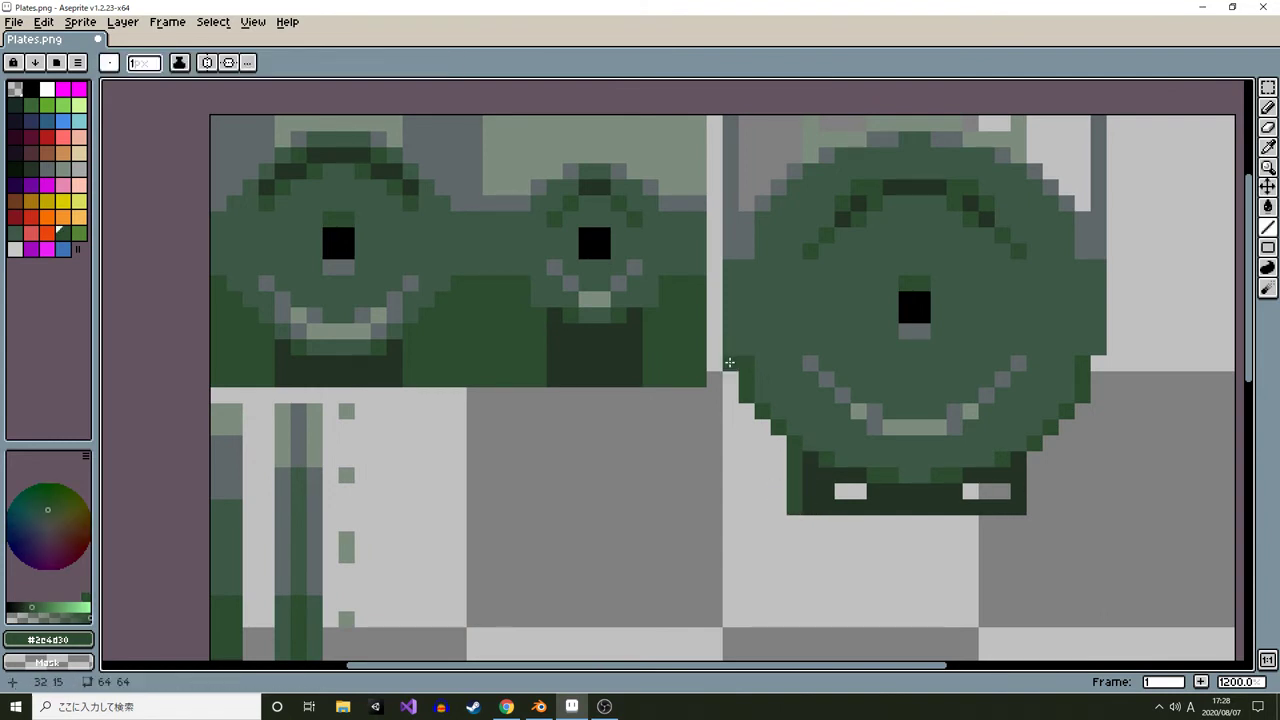
Draw dark green borders down both lower corners of the large plate tile
drag(731, 363, 731, 507)
drag(731, 507, 779, 508)
drag(714, 362, 714, 508)
click(1098, 362)
drag(1100, 368, 1097, 487)
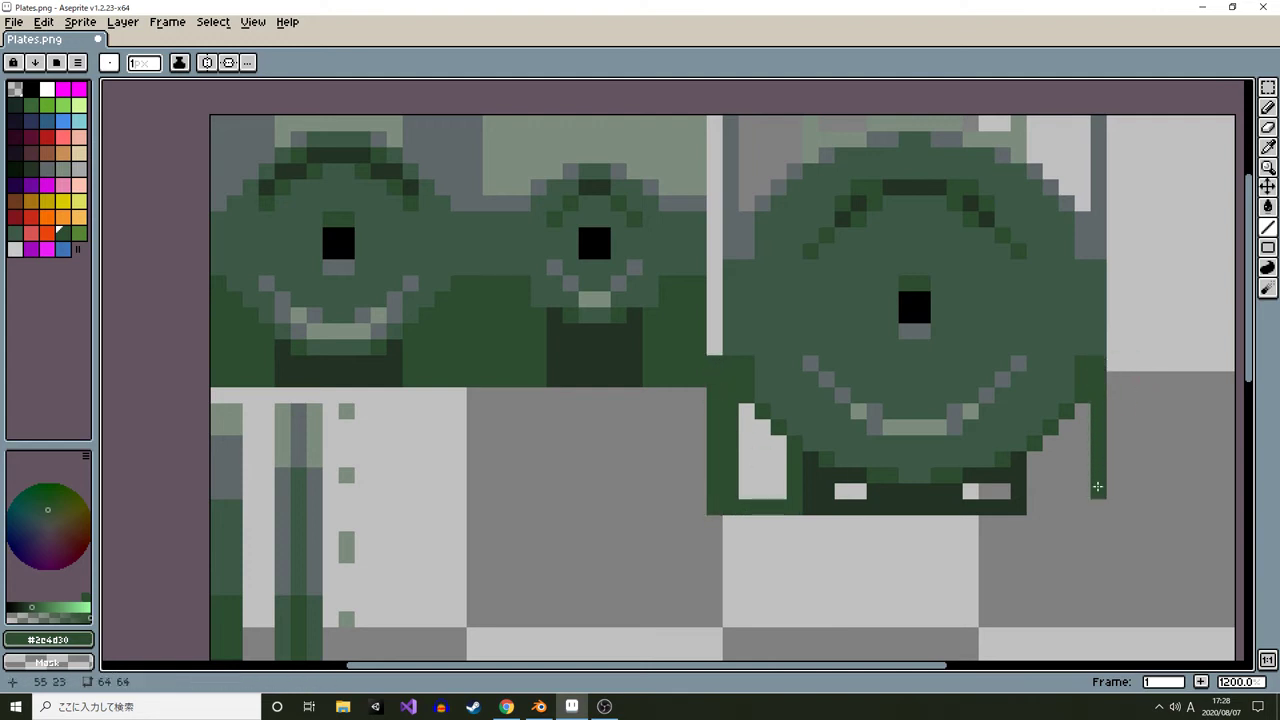
mouse_move(1116, 371)
mouse_down()
mouse_move(1112, 508)
mouse_move(1039, 508)
mouse_up()
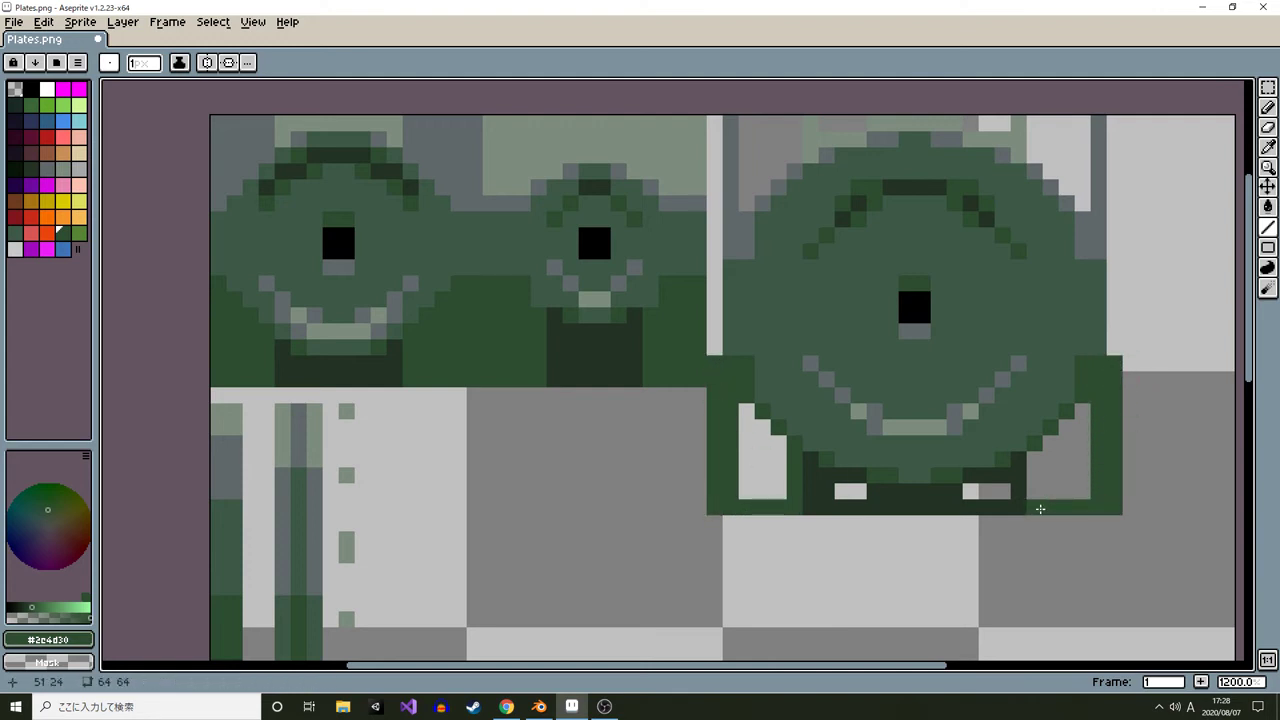
Use the Paint Bucket to fill the light rim markers and lower corner gaps of the large plate tile with dark green
key(alt)
click(949, 491)
key(g)
click(980, 494)
click(851, 491)
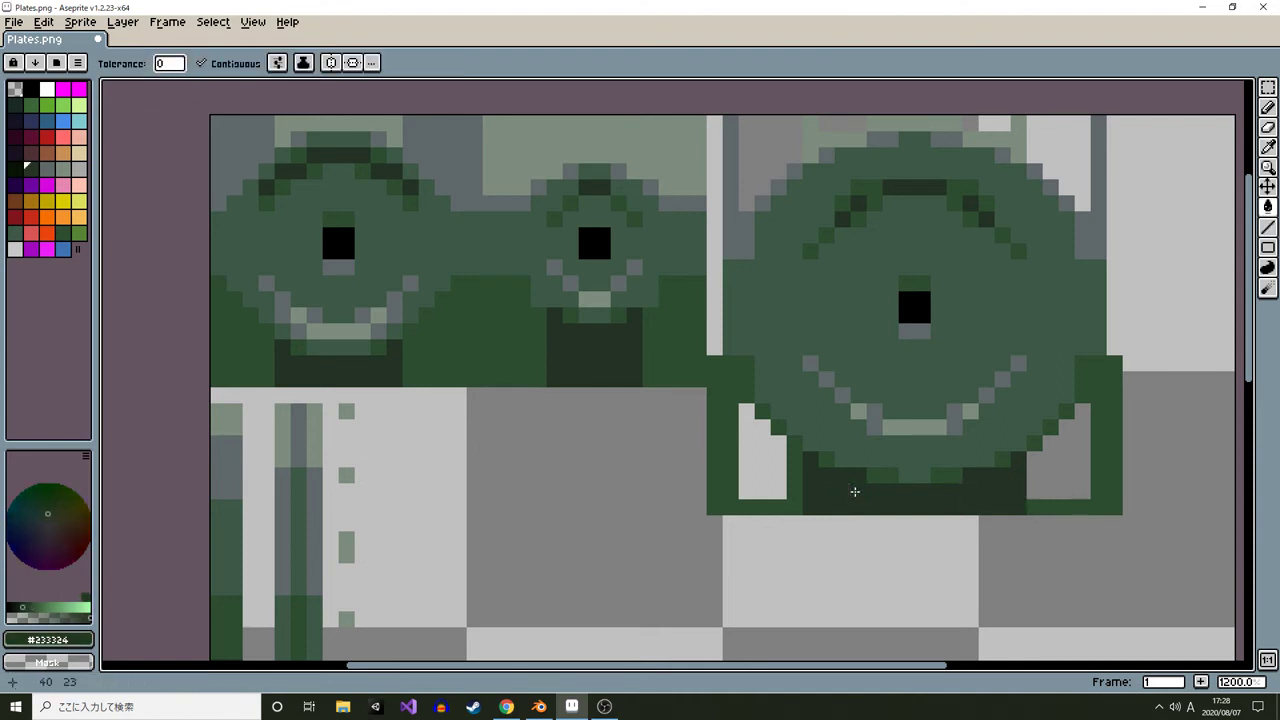
alt+click(731, 455)
click(749, 454)
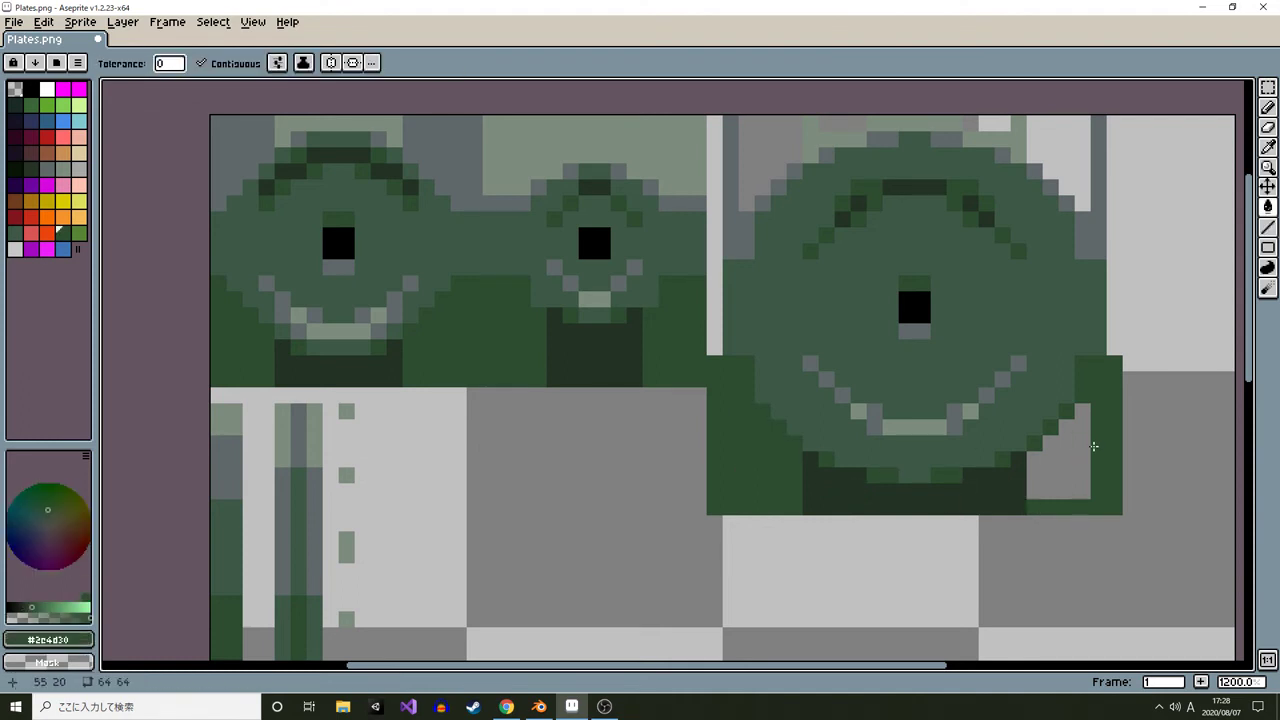
click(1067, 440)
Fill the leftover gray and white pixels along the large plate tile's top edge
drag(1100, 302, 849, 491)
alt+click(842, 415)
click(827, 354)
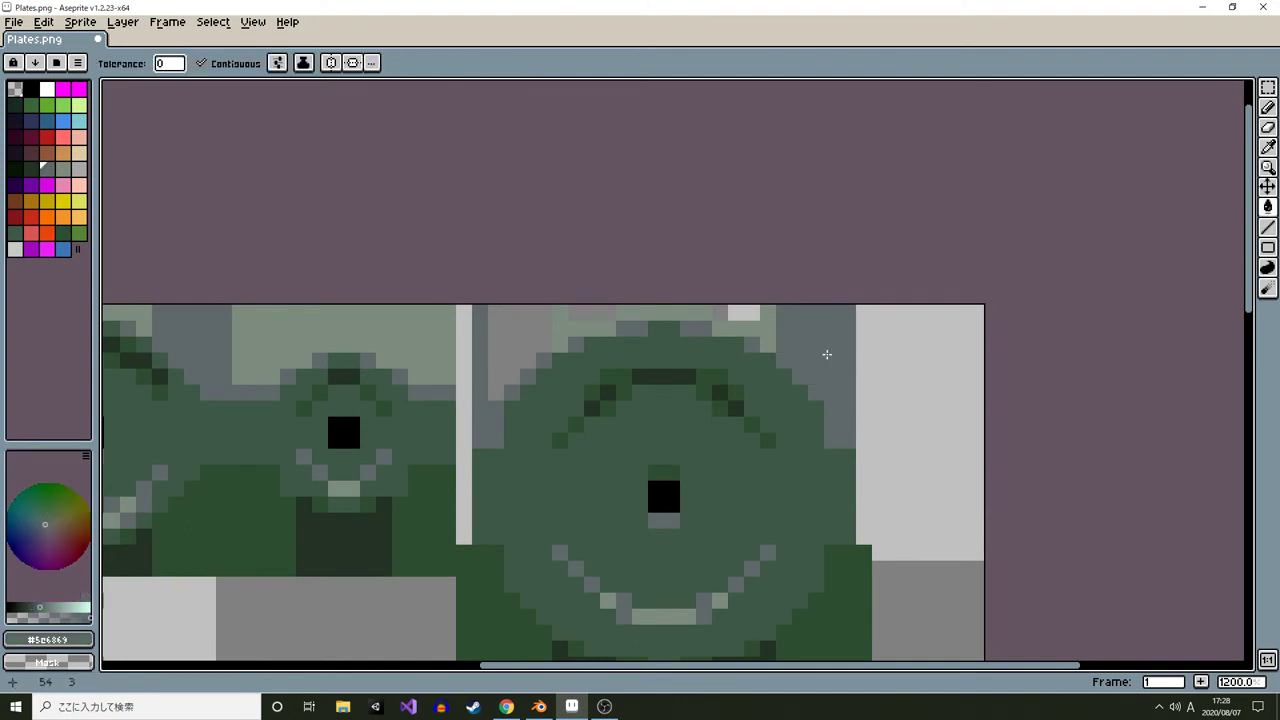
click(497, 346)
alt+click(592, 328)
click(595, 312)
click(735, 311)
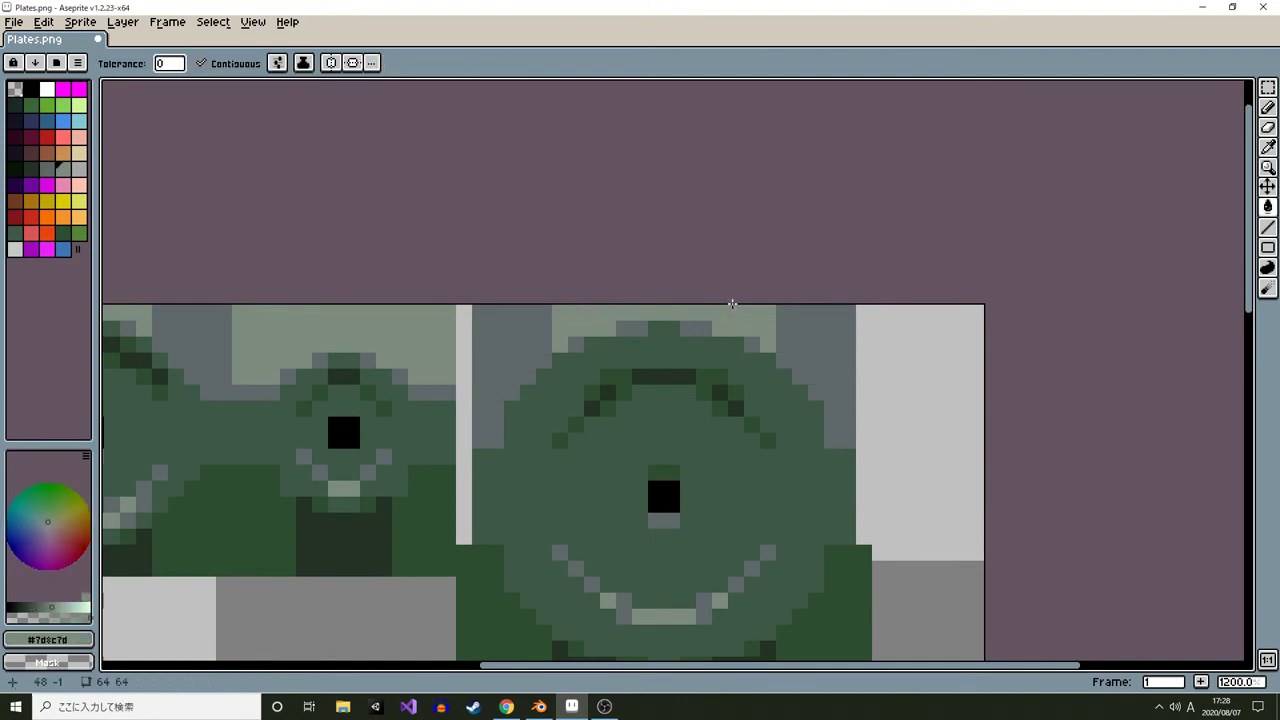
Draw vertical pencil lines to close the light gaps on both sides of the large plate tile
alt+click(480, 457)
key(b)
drag(464, 457, 464, 532)
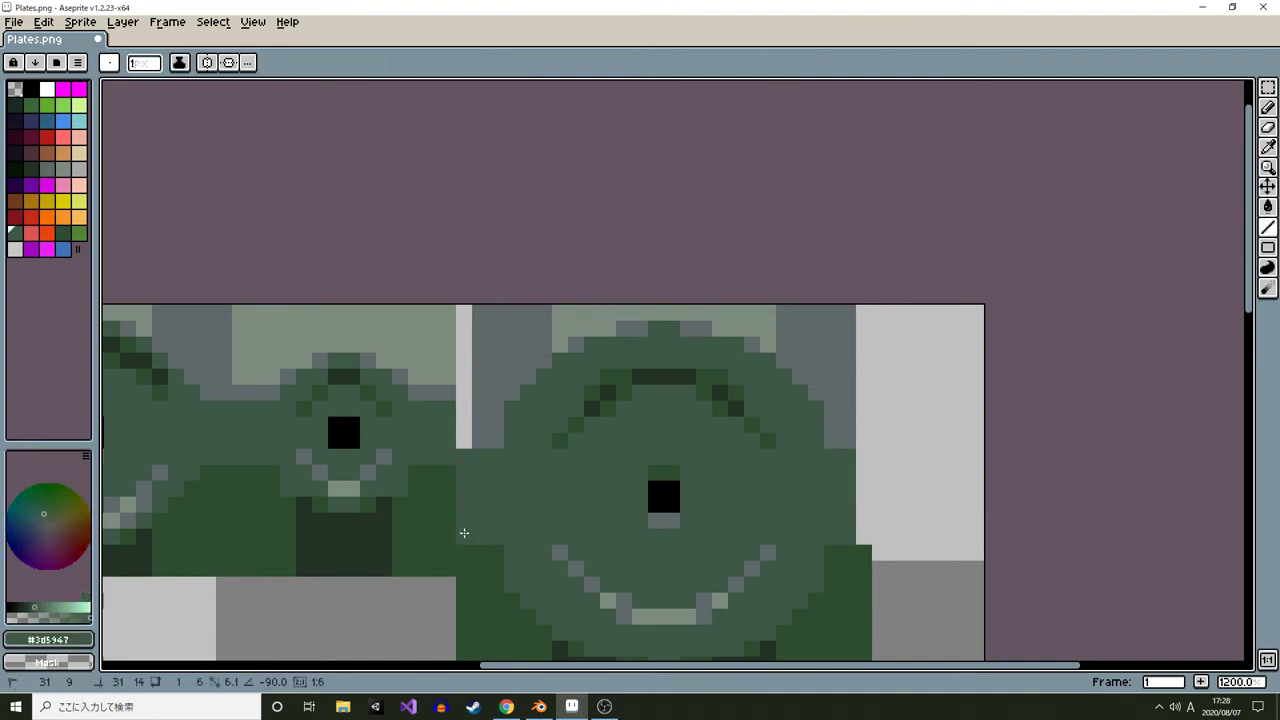
drag(862, 452, 862, 540)
alt+click(860, 440)
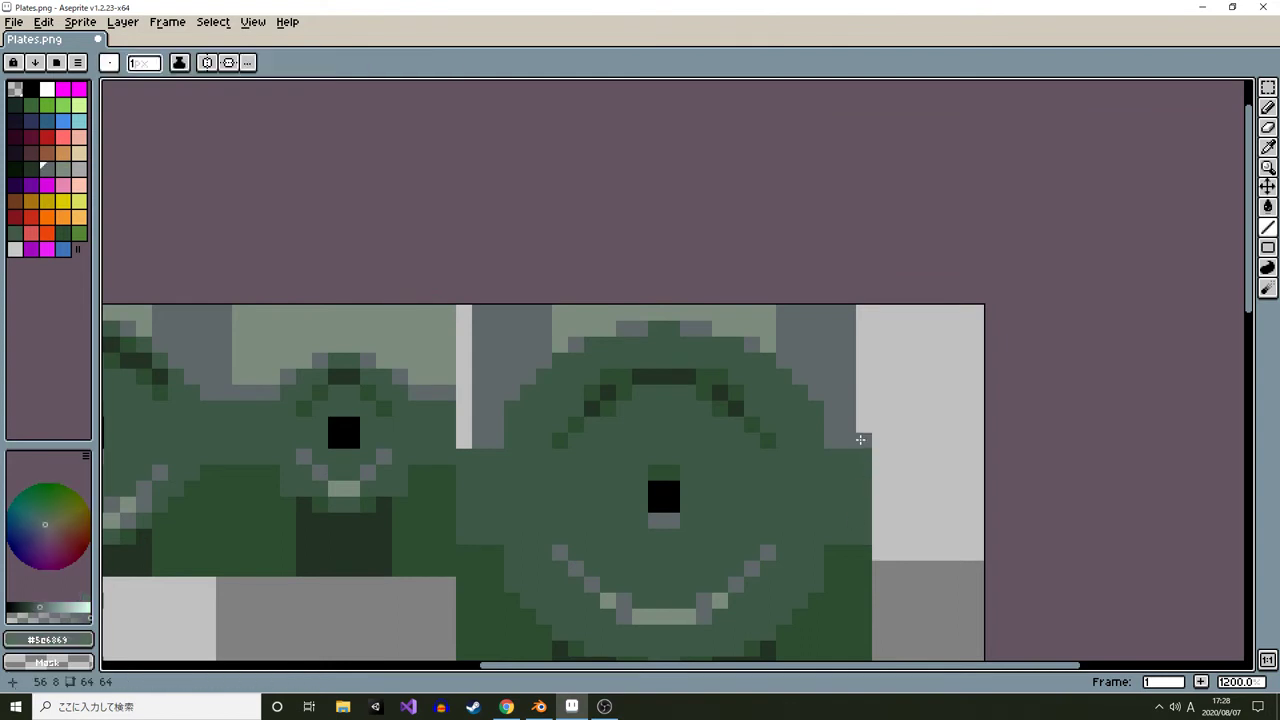
drag(860, 440, 860, 294)
drag(462, 446, 463, 294)
scroll(509, 467, down, 4)
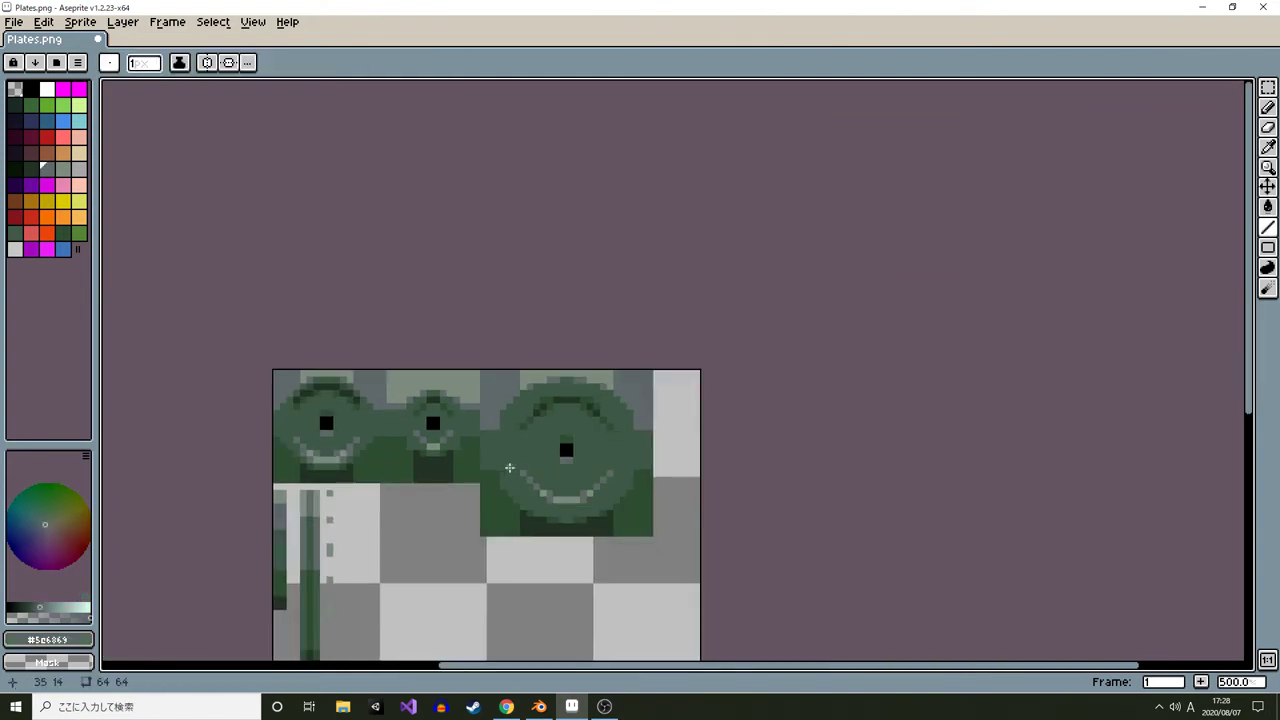
drag(509, 467, 594, 392)
drag(513, 511, 539, 380)
drag(655, 457, 676, 482)
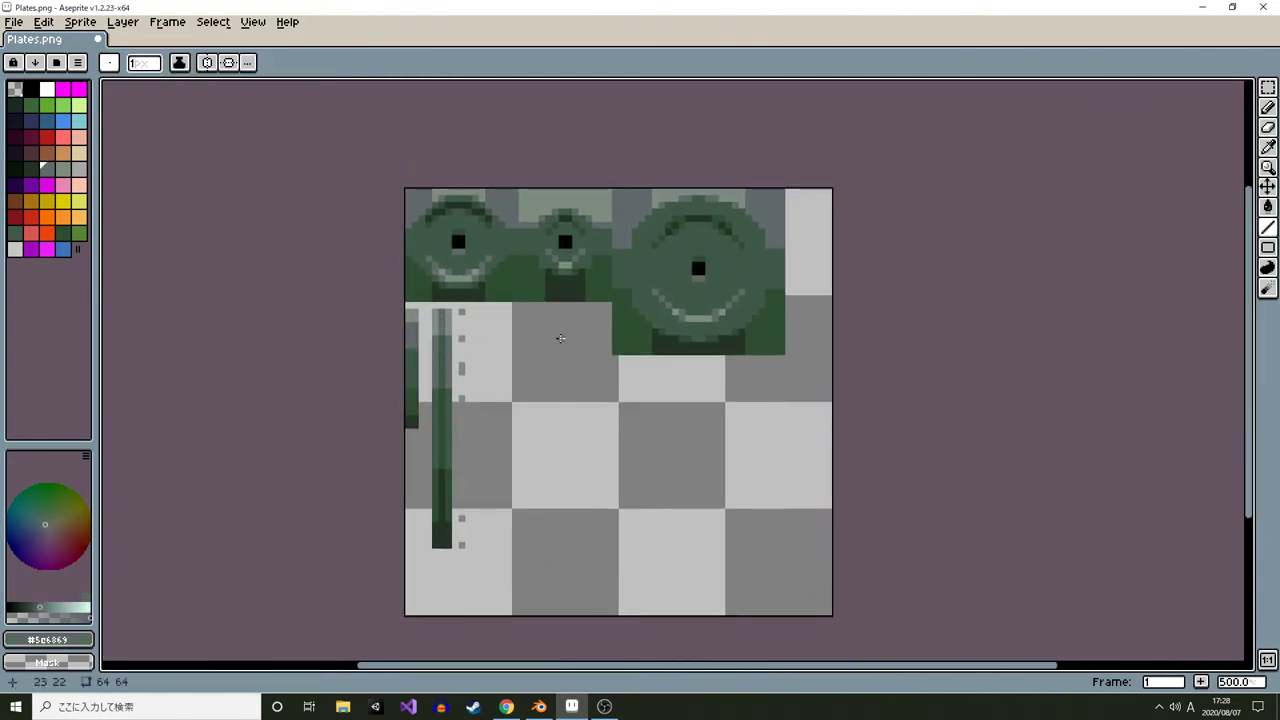
Switch to Blender and reload the edited plate texture image
key(alt+Tab)
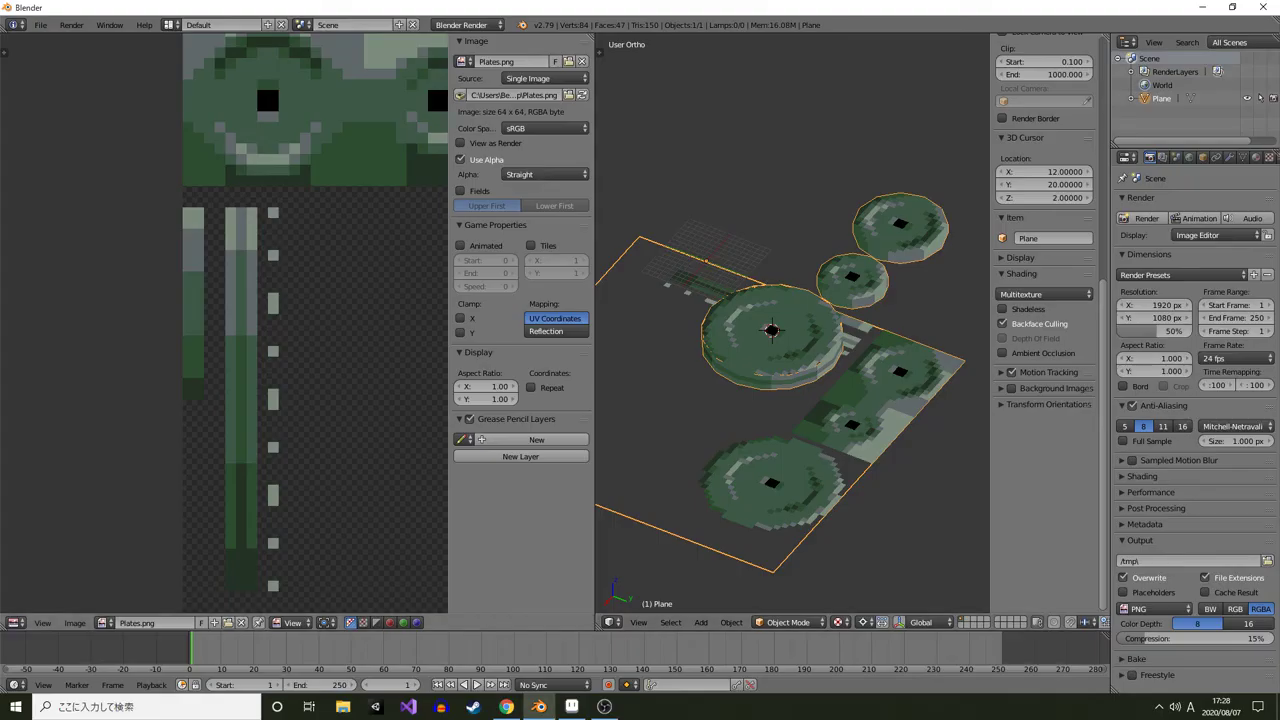
key(alt+r)
drag(800, 400, 948, 410)
scroll(800, 360, down, 1)
scroll(800, 360, down, 2)
scroll(800, 360, up, 2)
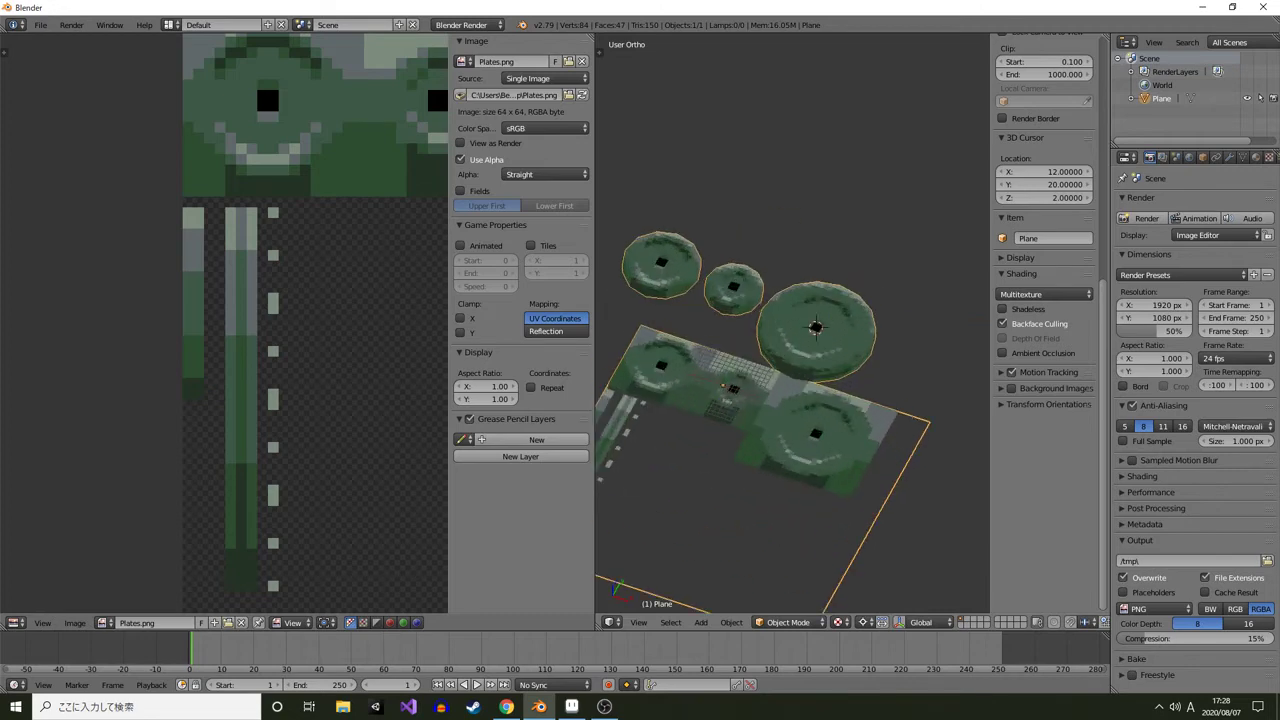
scroll(792, 323, down, 1)
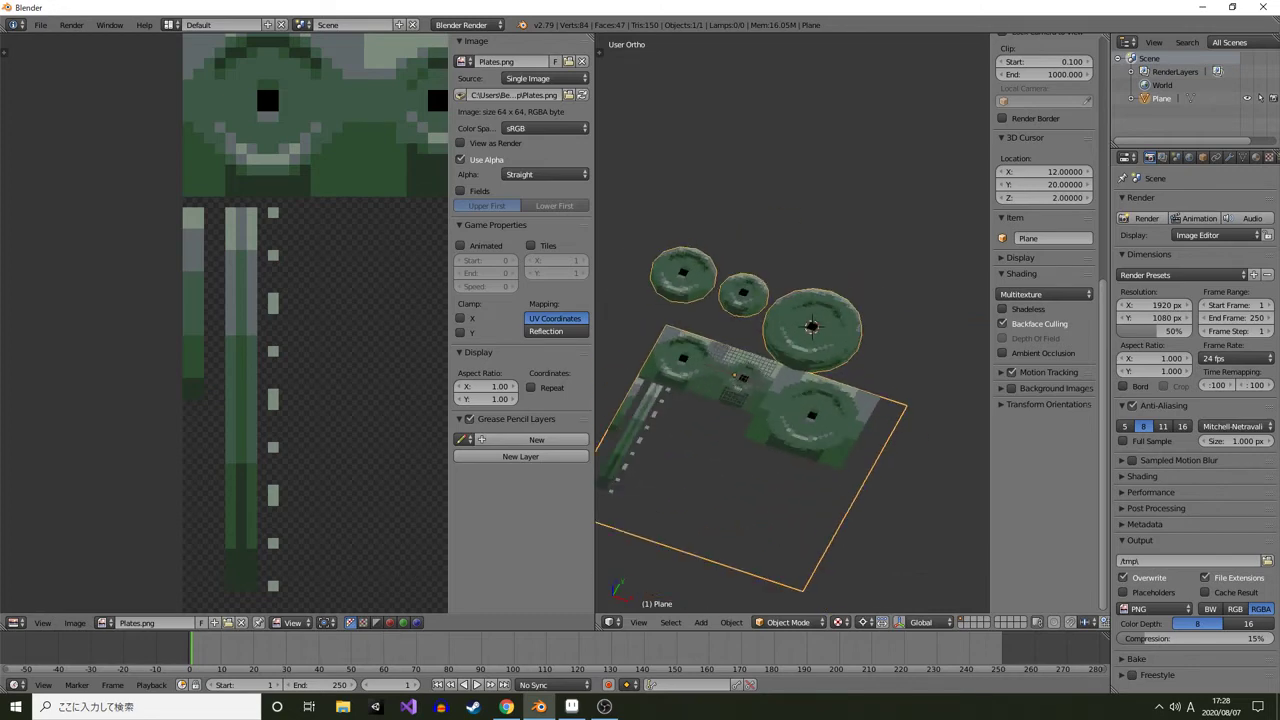
Orbit around the textured plates and inspect the rim texture mapping in edit mode
drag(790, 340, 700, 325)
key(a)
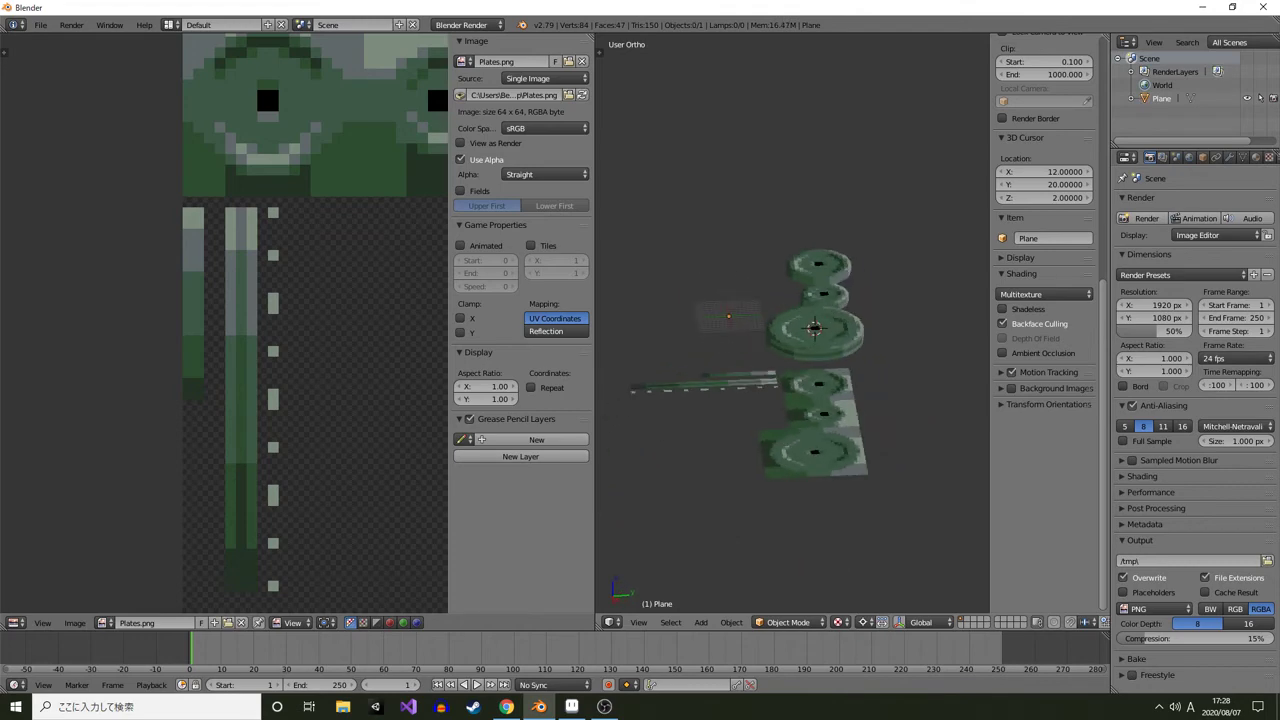
click(818, 437)
drag(818, 437, 605, 432)
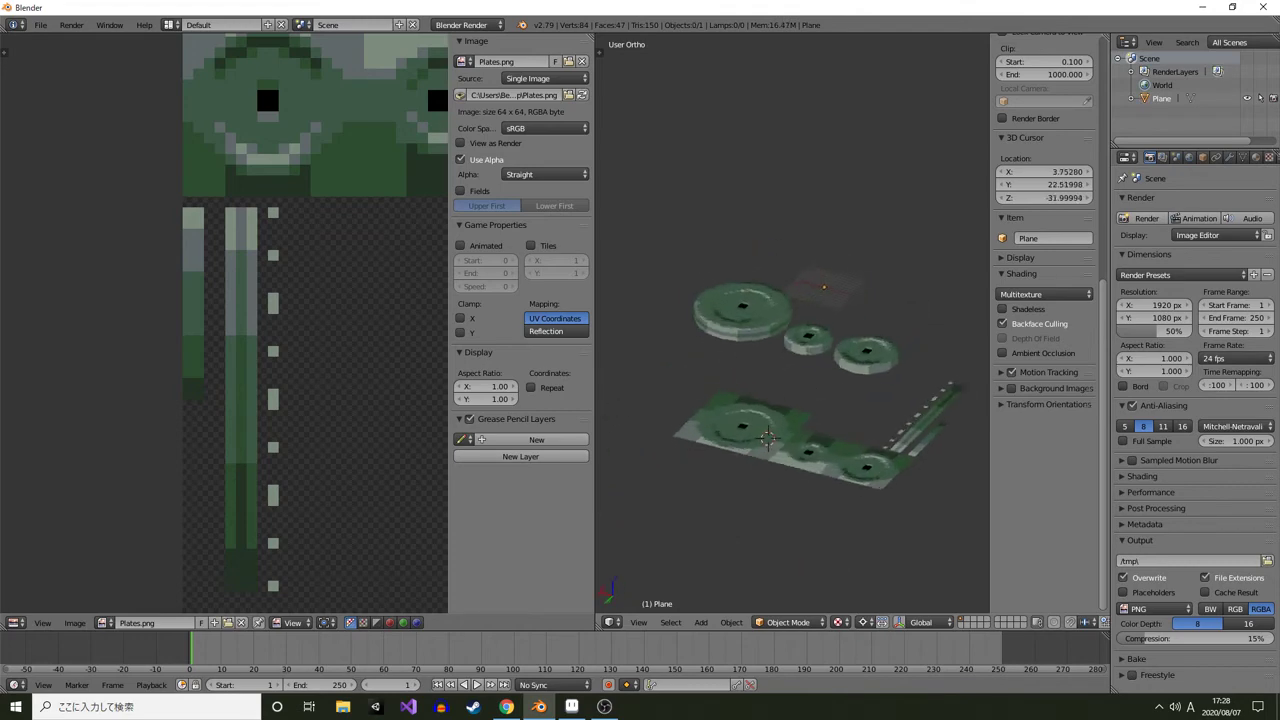
drag(830, 400, 628, 430)
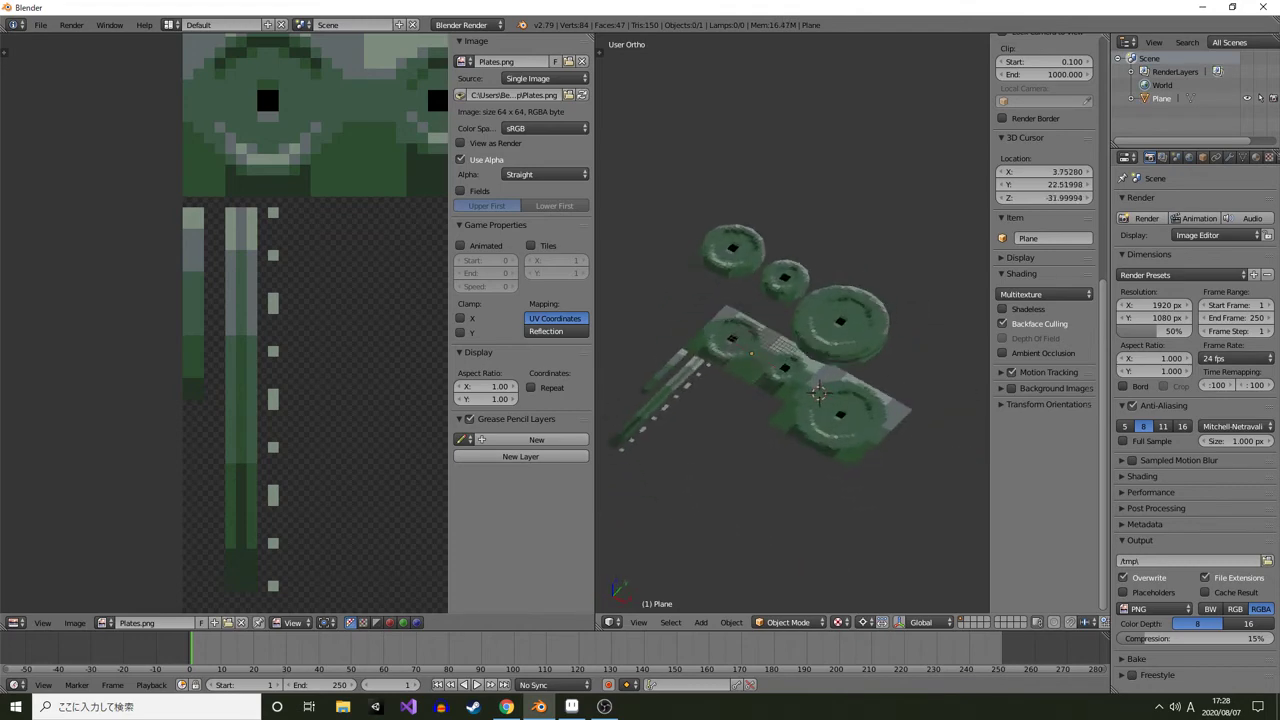
drag(780, 380, 725, 382)
scroll(793, 323, up, 4)
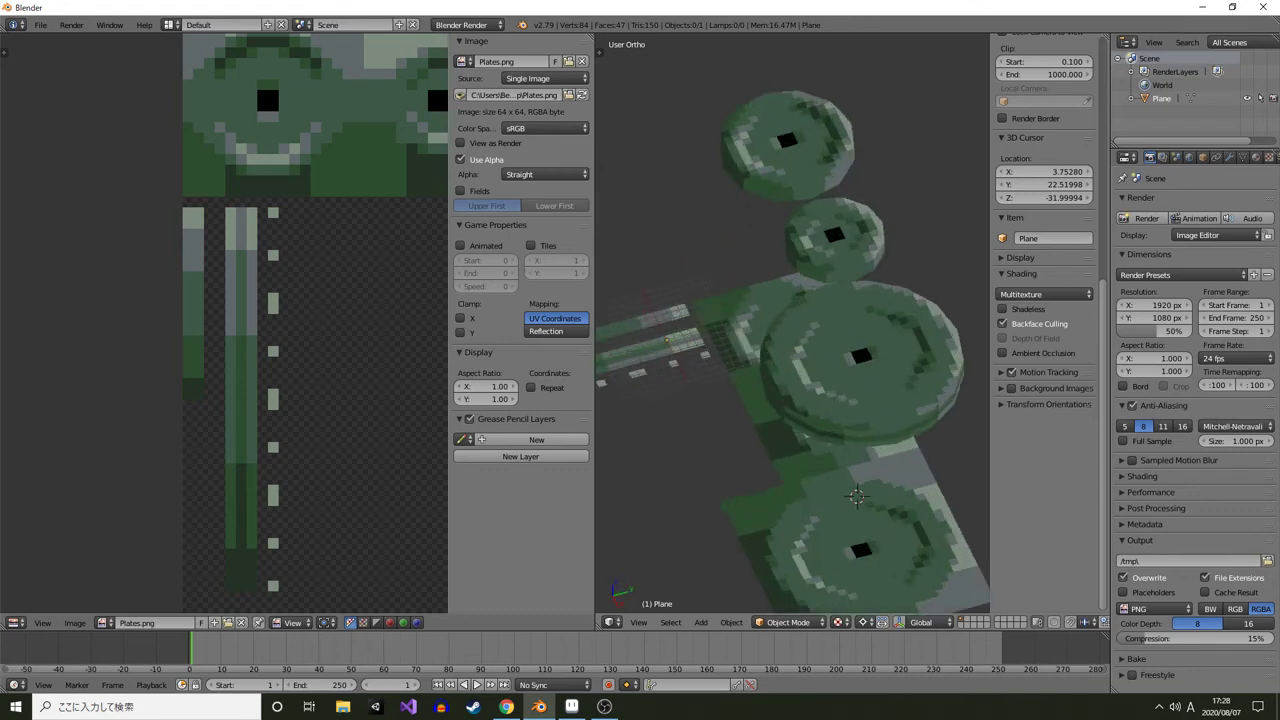
drag(800, 400, 755, 300)
right_click(825, 335)
key(Tab)
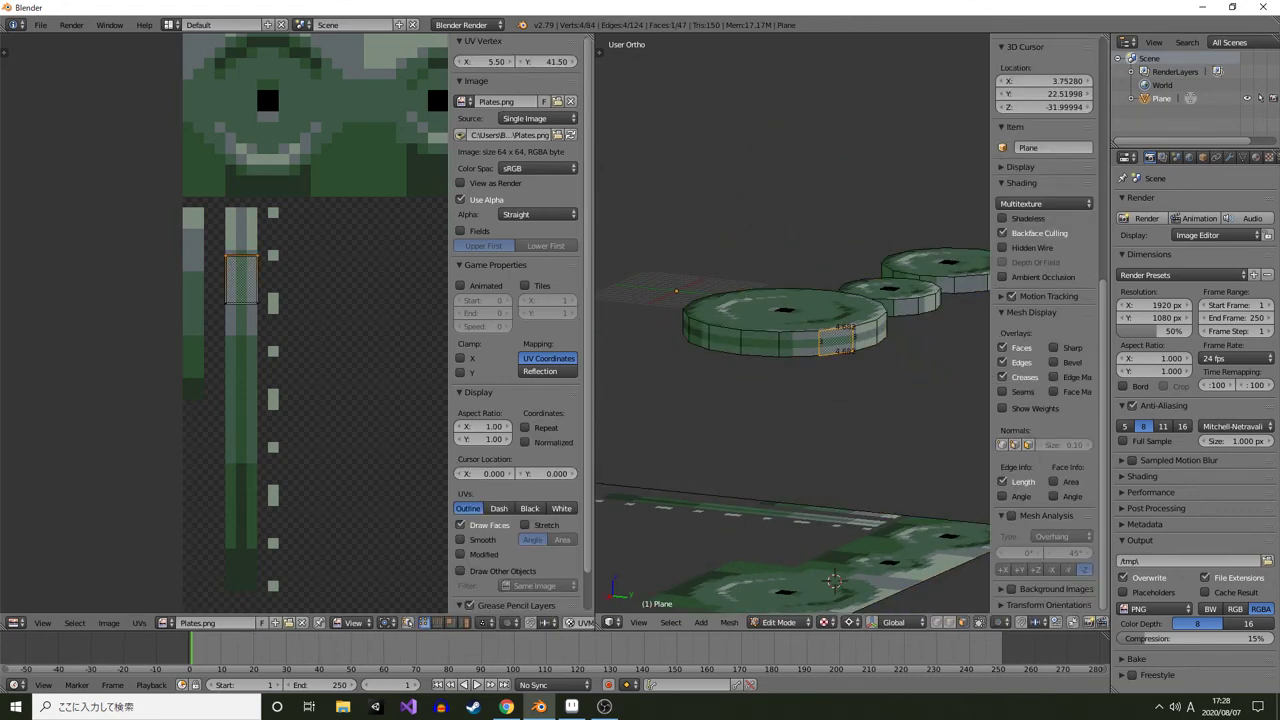
right_click(761, 343)
key(Tab)
key(Tab)
key(a)
scroll(765, 345, down, 4)
drag(765, 345, 908, 383)
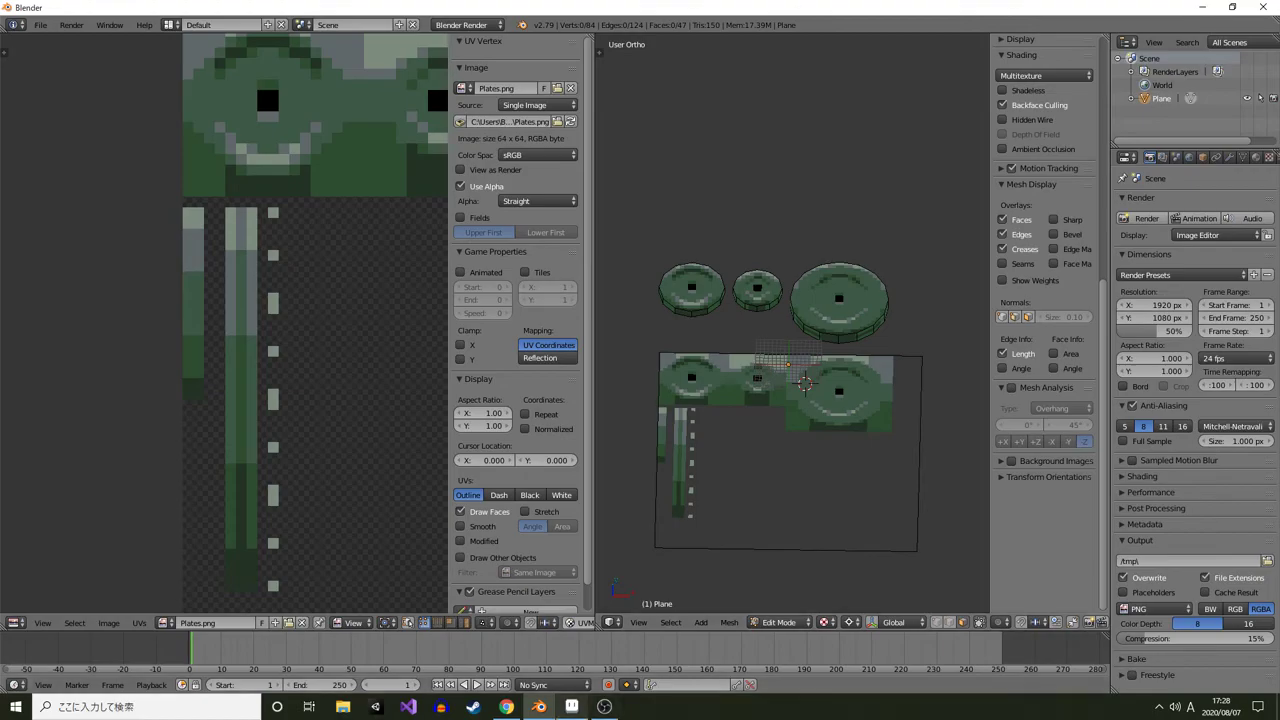
Switch to Aseprite and examine the rim strip area of the texture
click(571, 706)
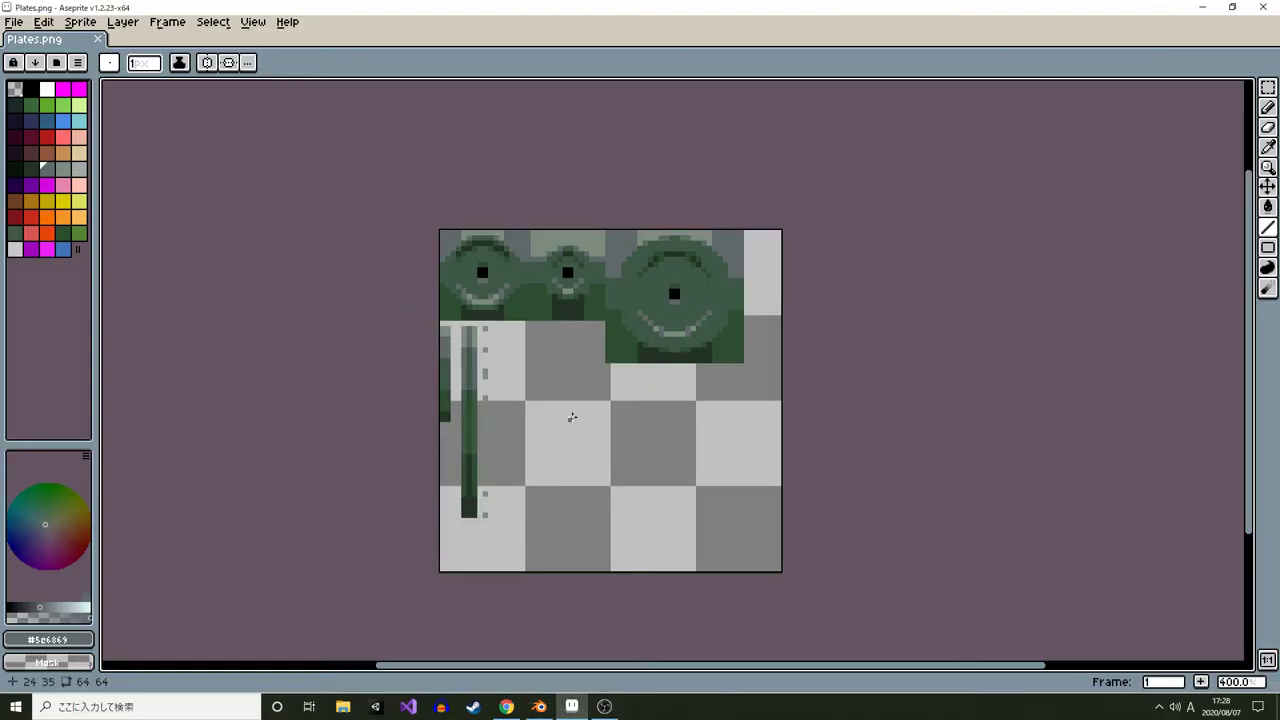
drag(570, 485, 538, 420)
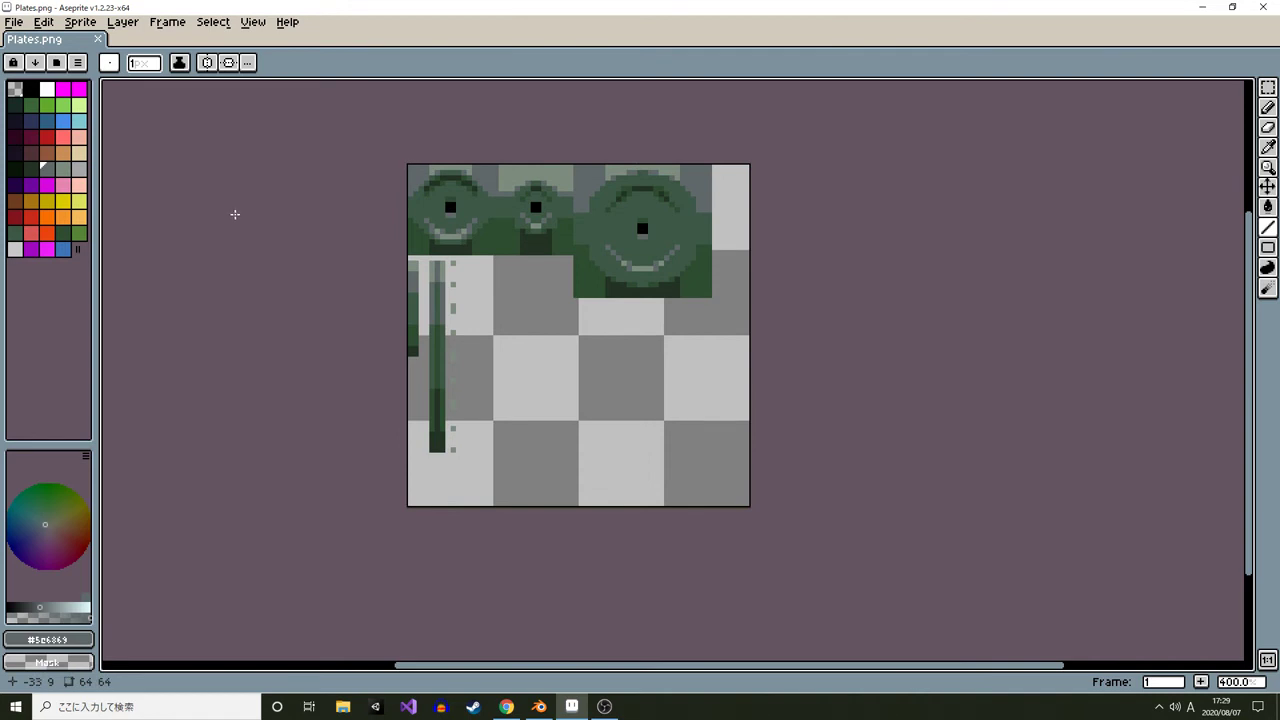
scroll(482, 441, up, 2)
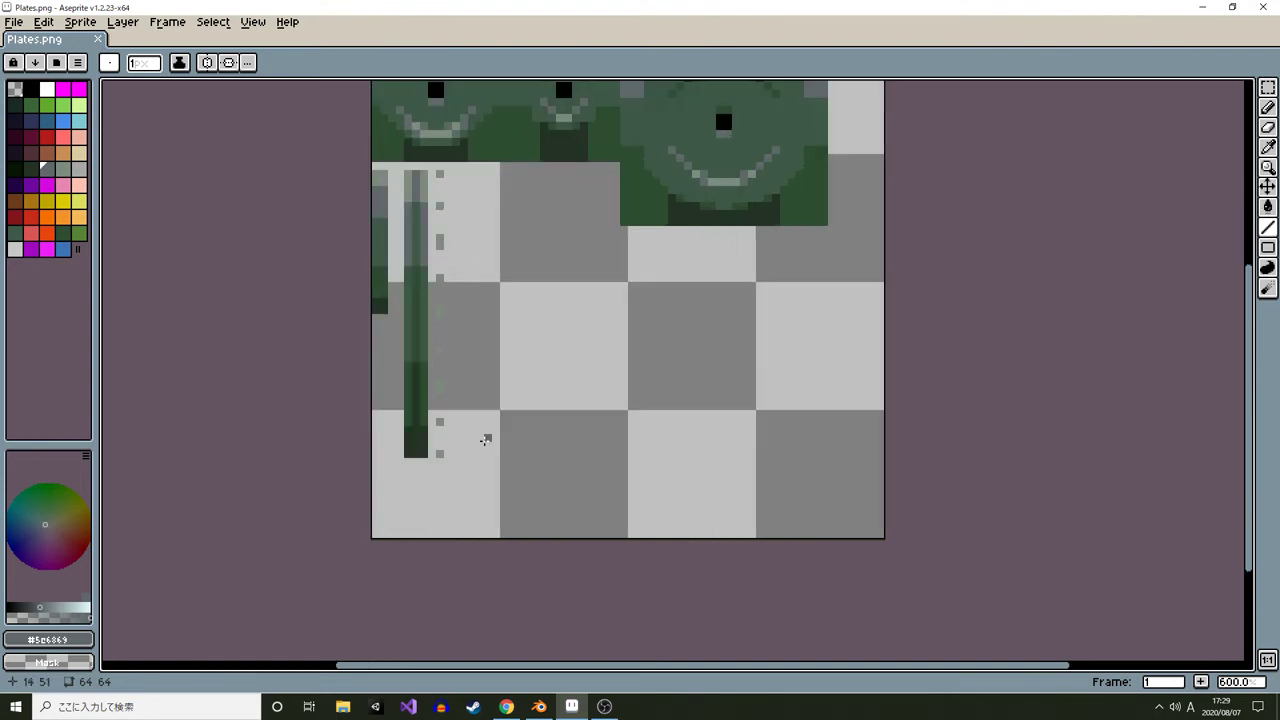
drag(486, 437, 312, 432)
scroll(304, 287, down, 1)
drag(304, 287, 370, 362)
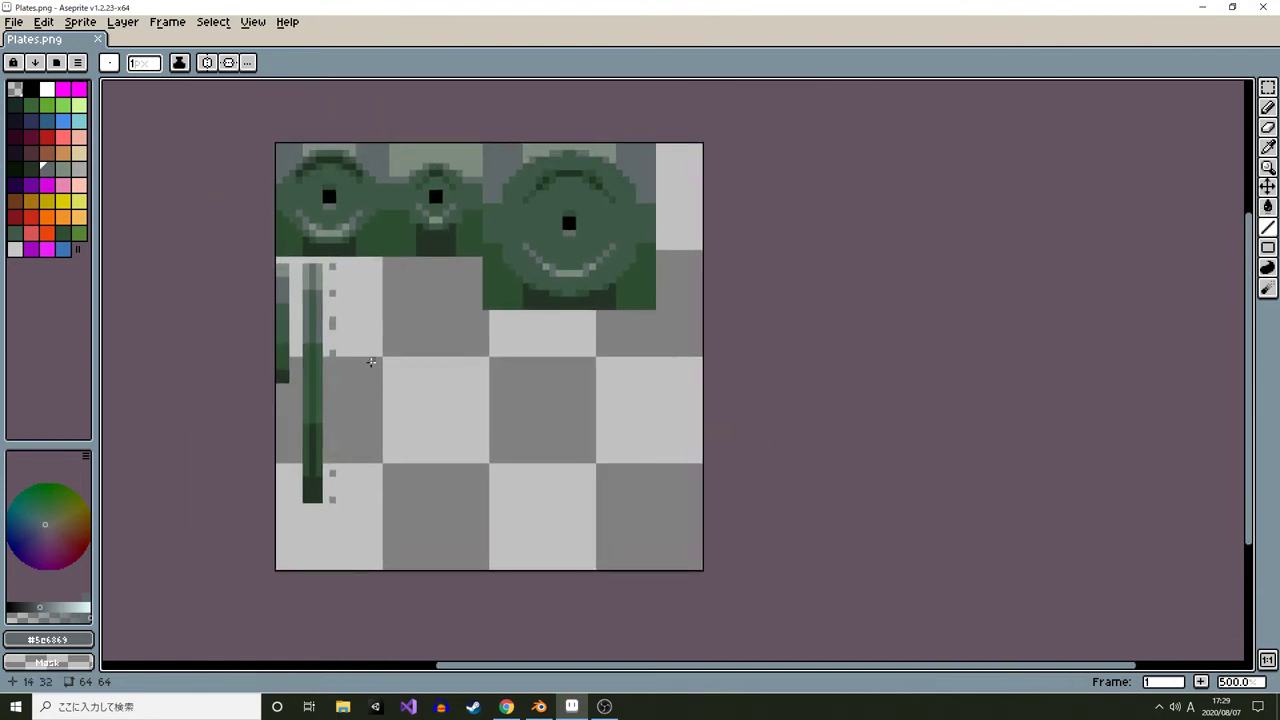
drag(400, 422, 392, 394)
scroll(356, 407, up, 1)
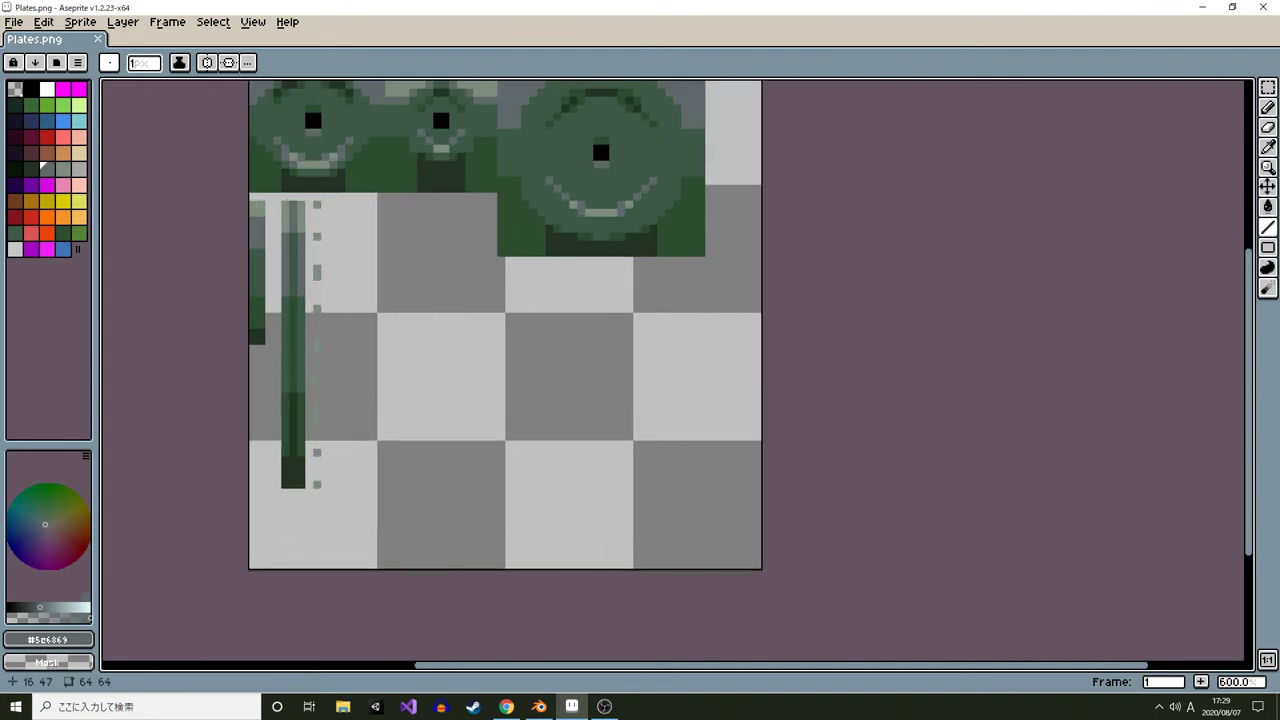
scroll(358, 414, up, 3)
scroll(360, 420, down, 3)
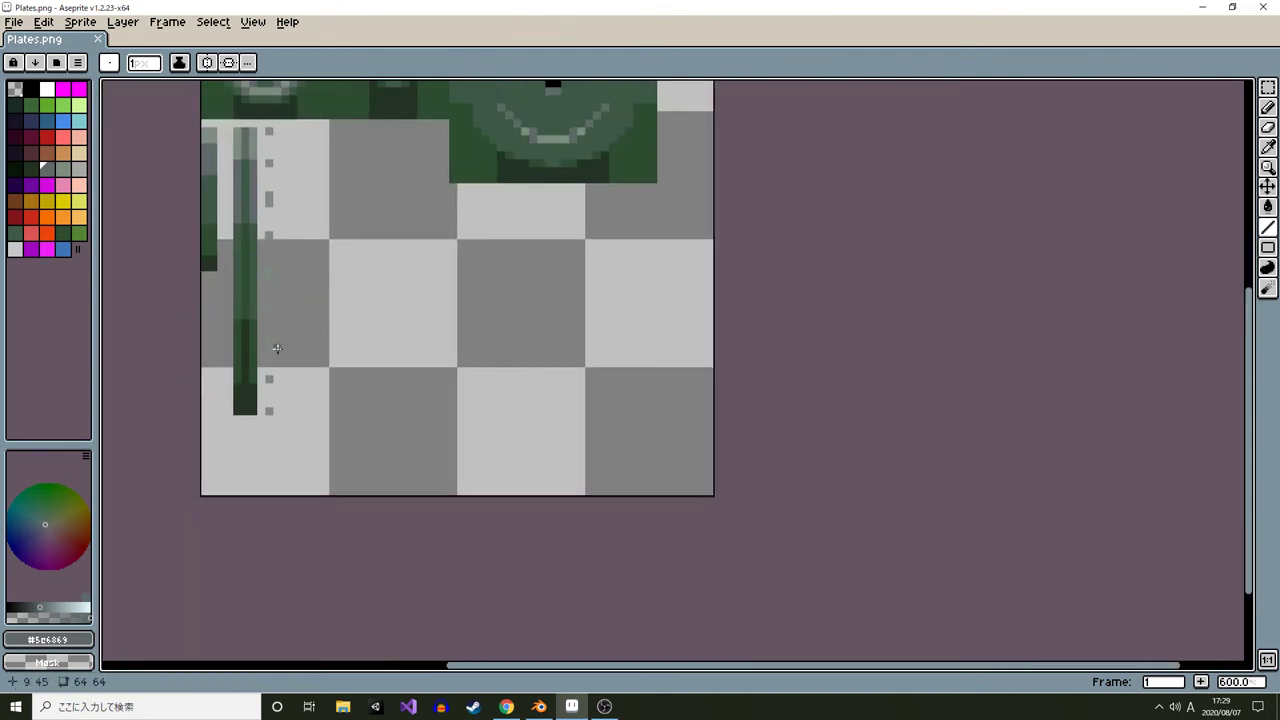
scroll(363, 357, up, 3)
scroll(366, 346, down, 2)
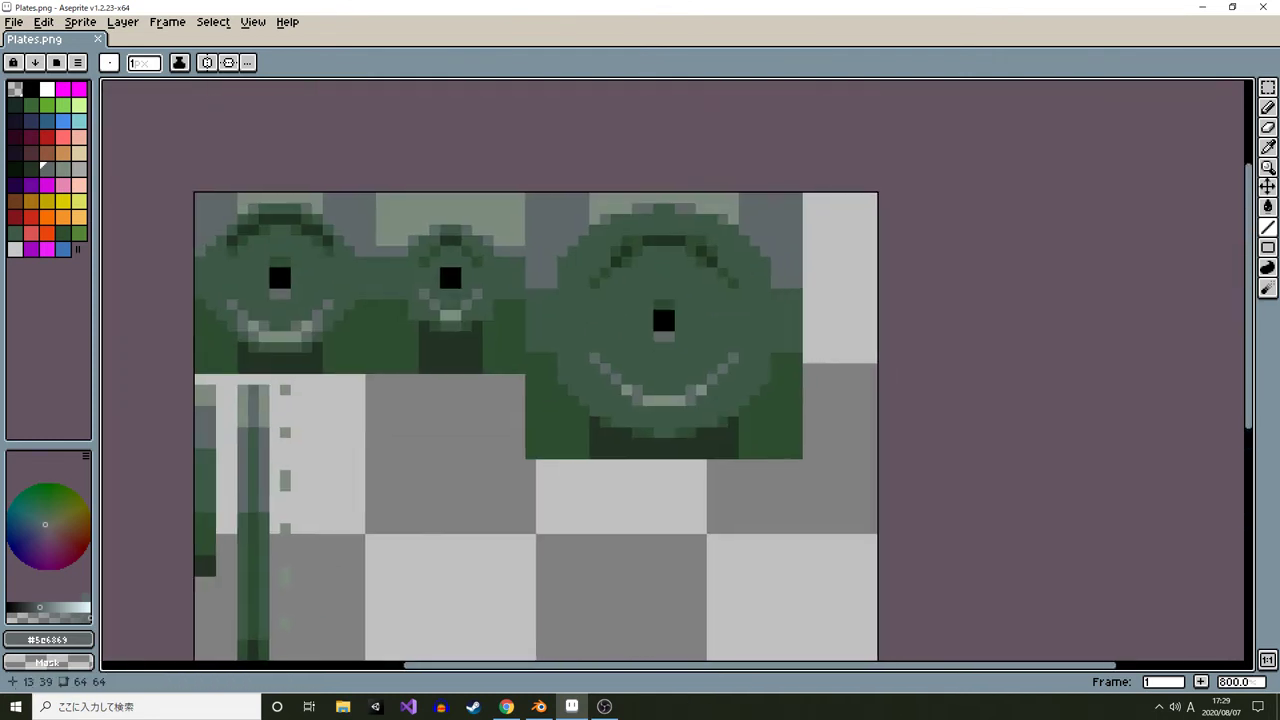
Draw a thin filled rectangle strip across the lower checkered area of the texture with the Filled Rectangle tool
scroll(440, 551, down, 1)
scroll(464, 256, up, 3)
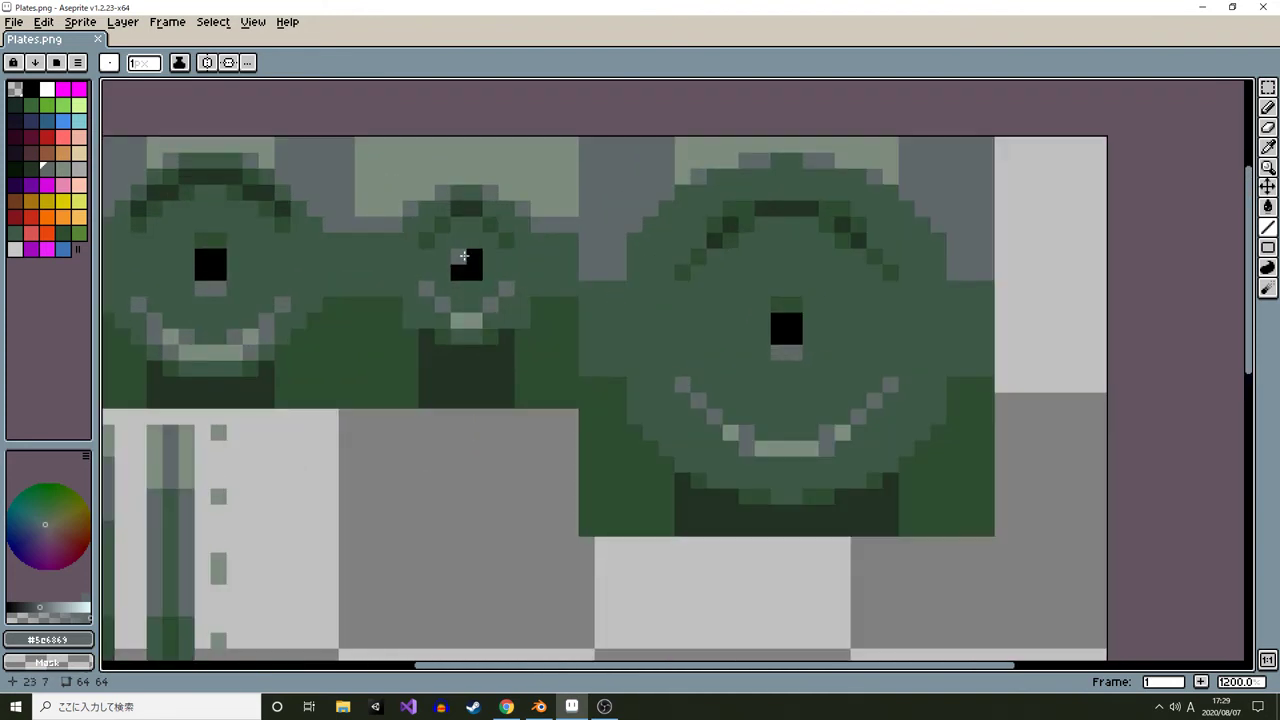
scroll(470, 400, down, 3)
scroll(393, 472, up, 1)
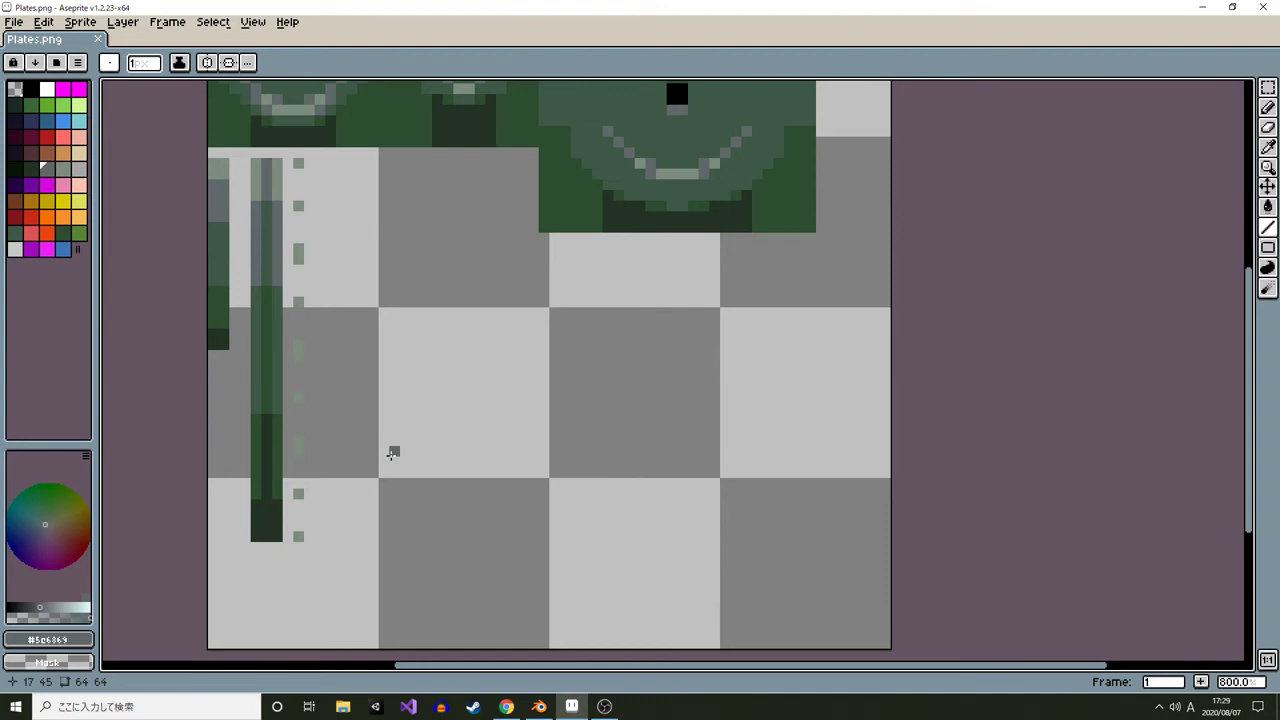
key(shift+u)
drag(384, 471, 900, 474)
scroll(480, 590, down, 4)
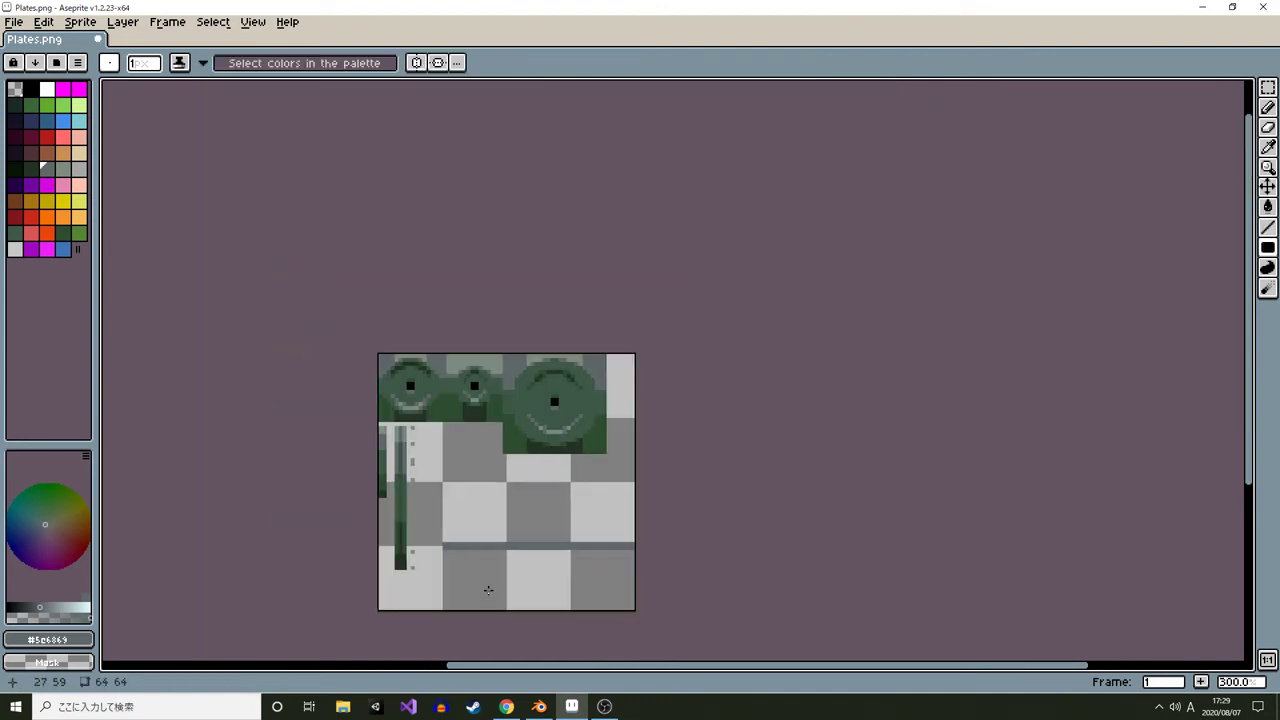
drag(525, 583, 508, 531)
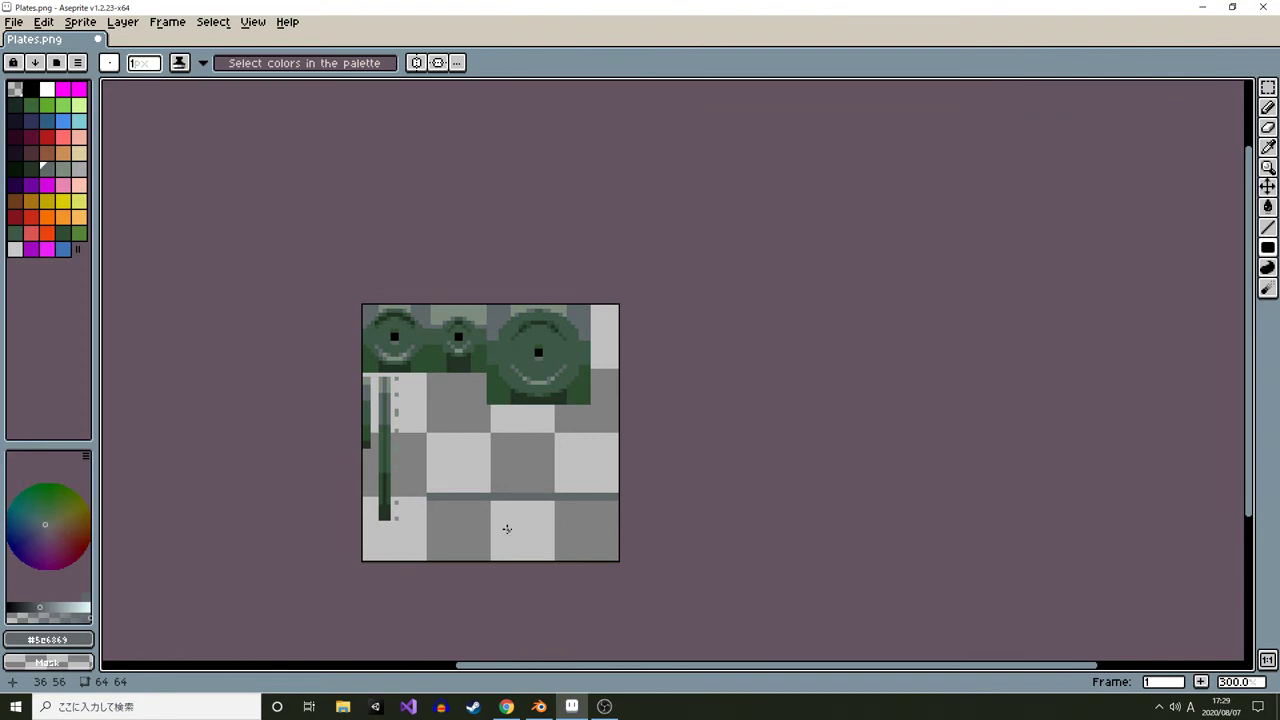
Examine reference photos of dumbbell plates in the browser's image search results
key(alt+Tab)
key(alt+Tab)
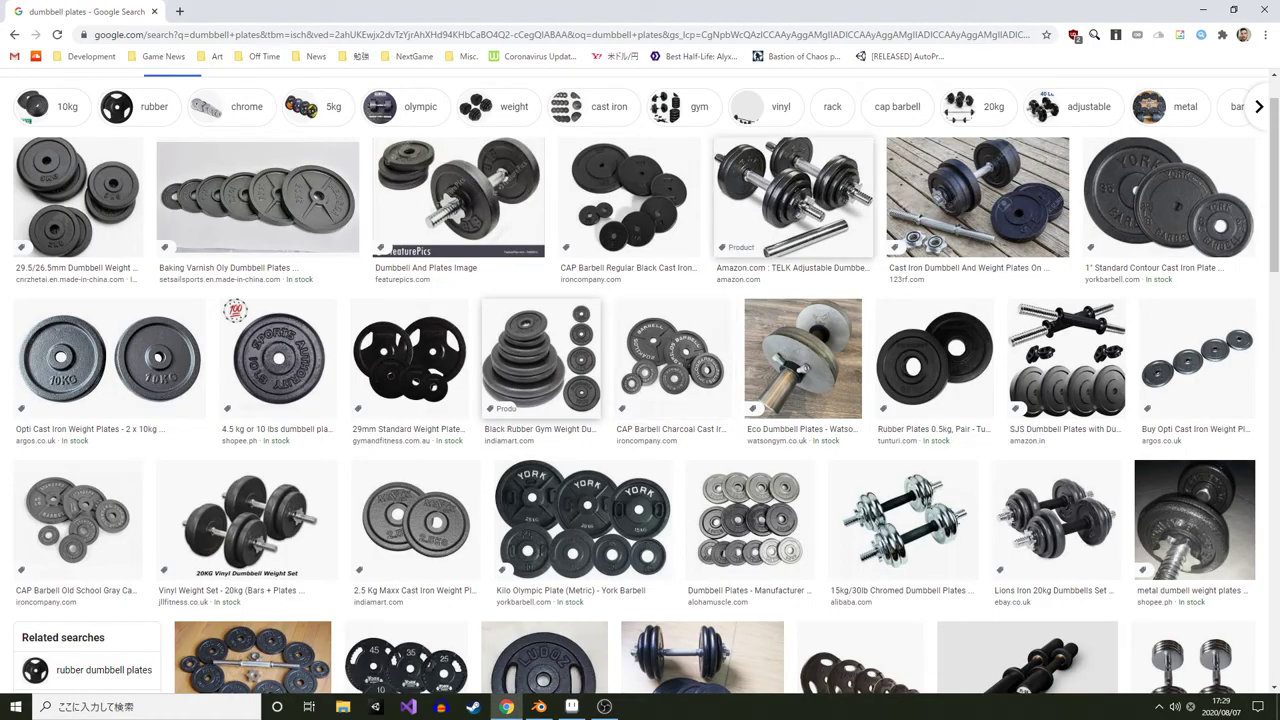
scroll(700, 550, down, 1)
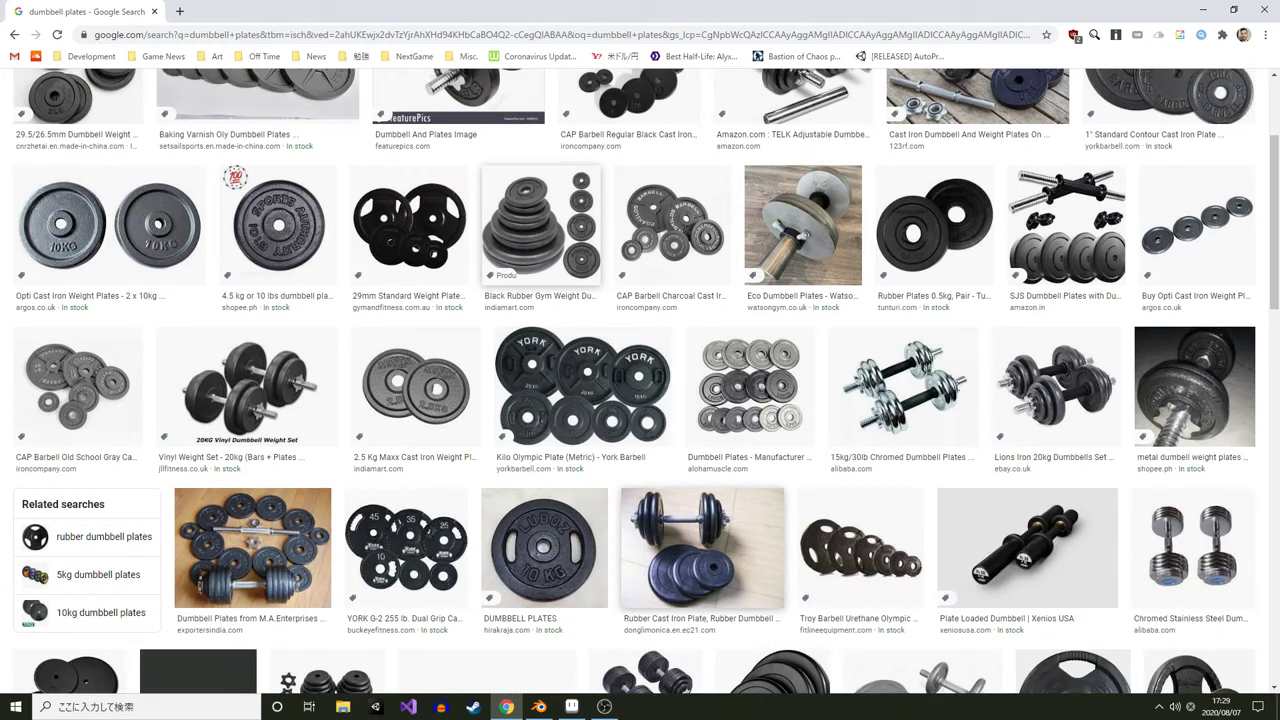
key(alt+Tab)
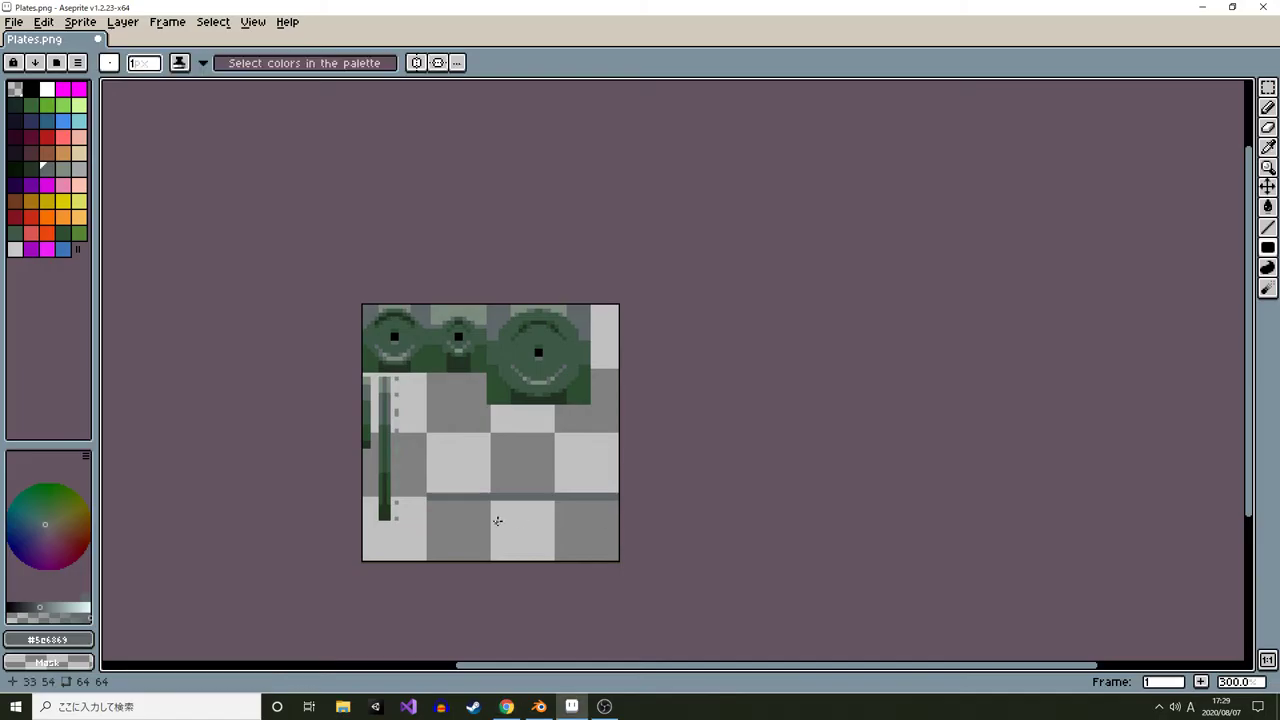
key(alt+Tab)
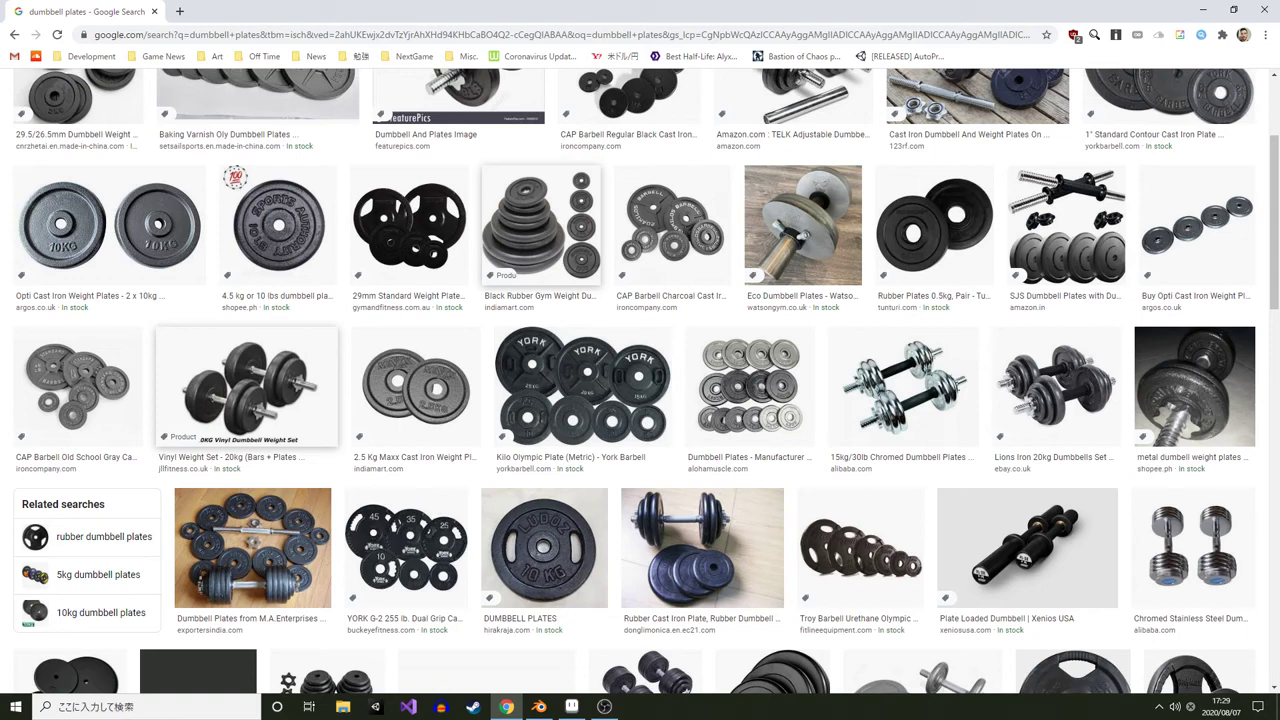
key(alt+Tab)
key(alt+Tab)
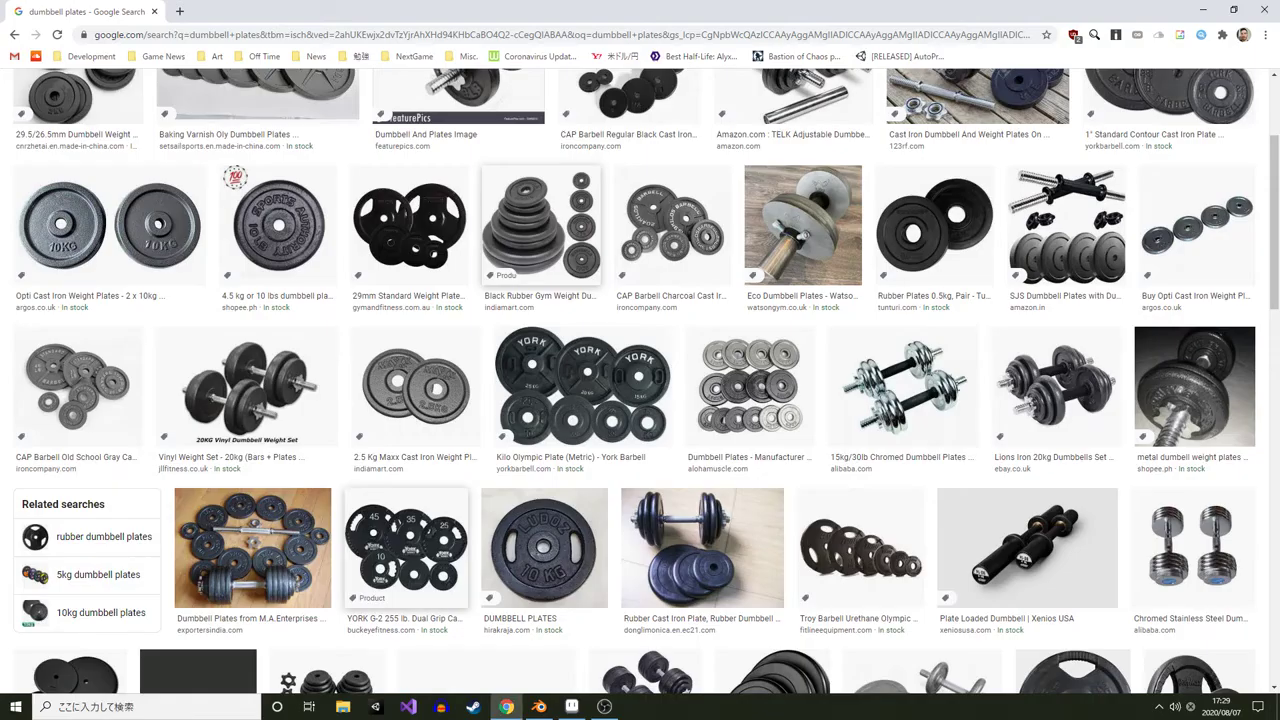
scroll(365, 260, up, 2)
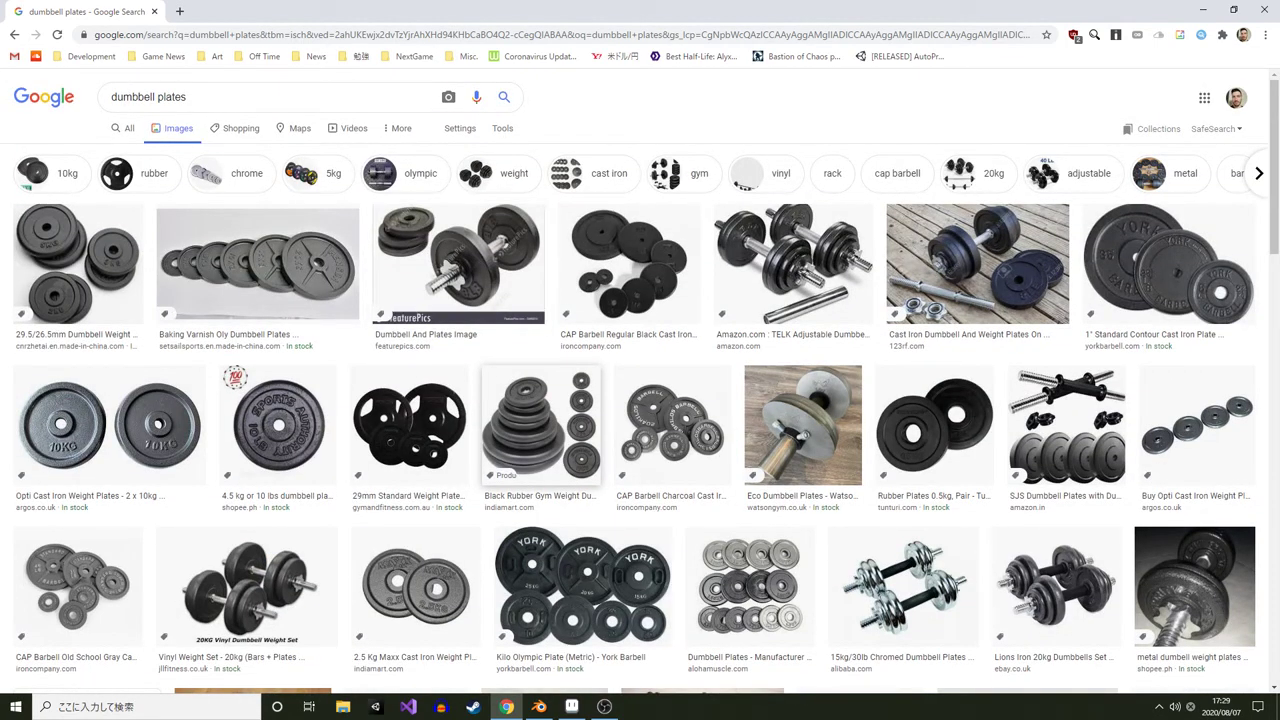
scroll(636, 500, down, 3)
key(alt+Tab)
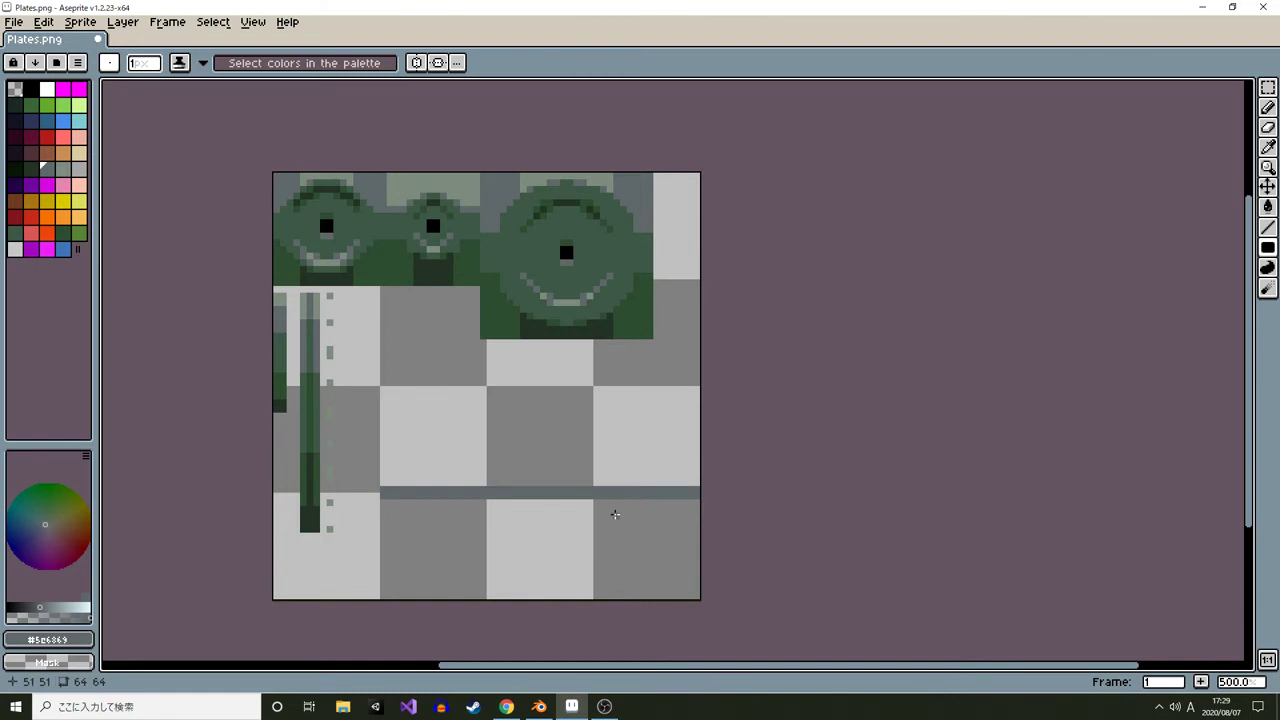
Turn on the grid overlay for the texture canvas
scroll(531, 466, up, 2)
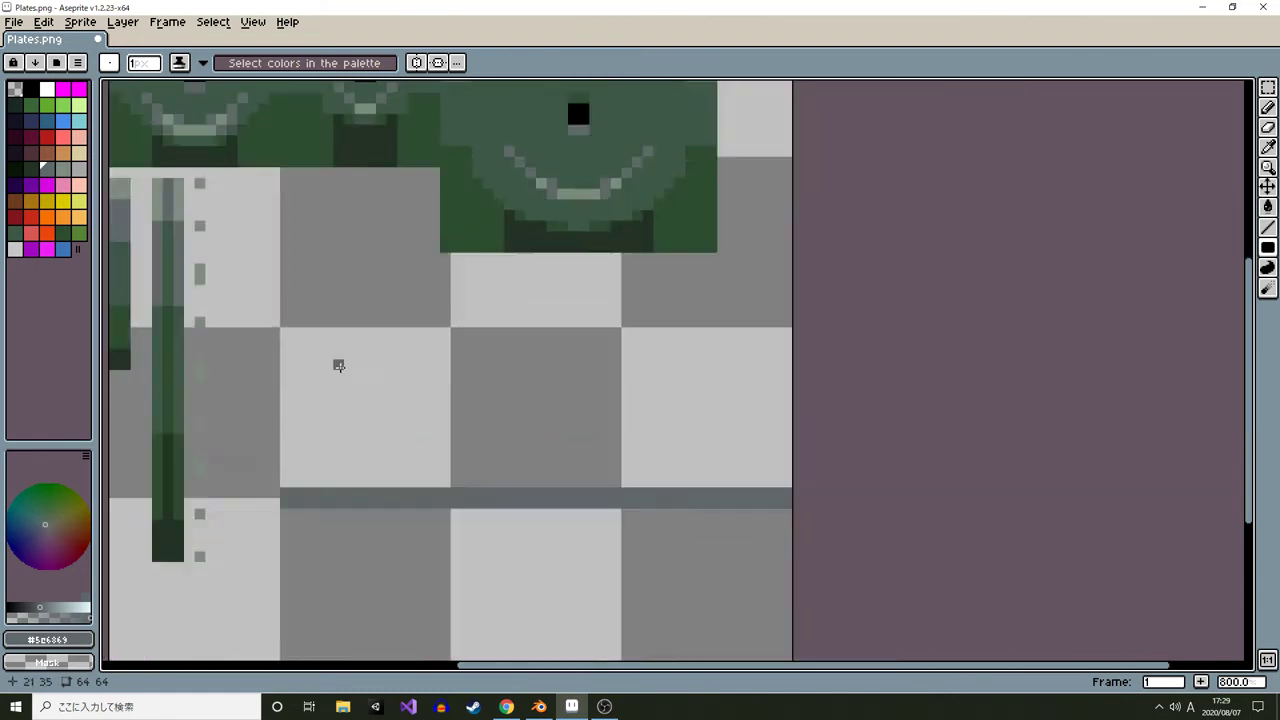
scroll(338, 365, down, 1)
scroll(432, 400, up, 1)
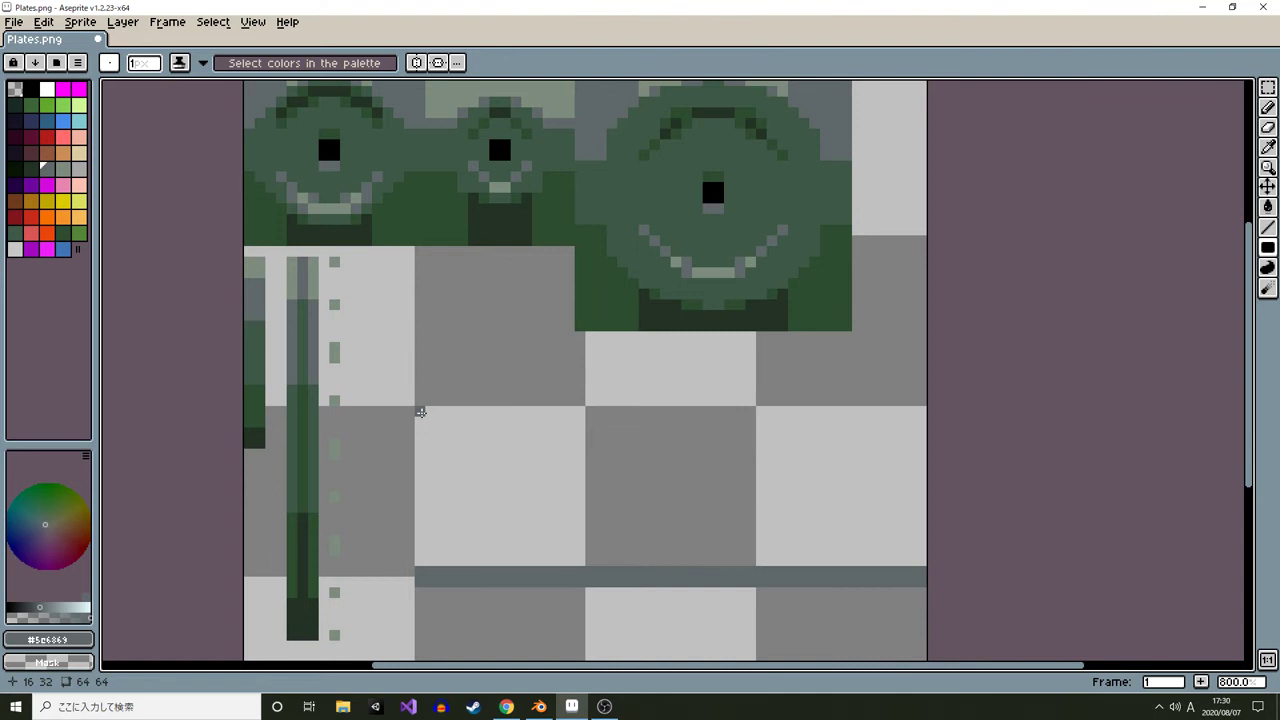
key(ctrl+g)
key(Return)
Draw a second thin filled rectangle strip in the middle band of the texture, about half its width
key(u)
key(u)
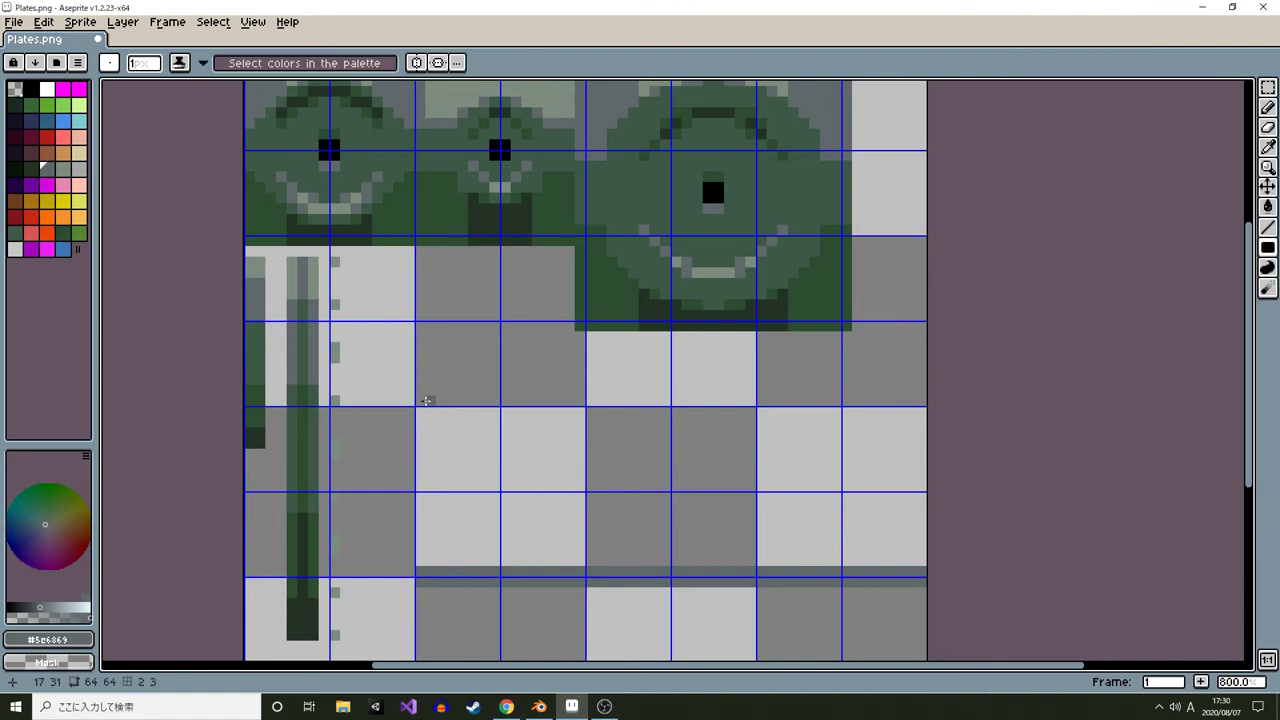
drag(421, 400, 668, 405)
scroll(750, 440, down, 2)
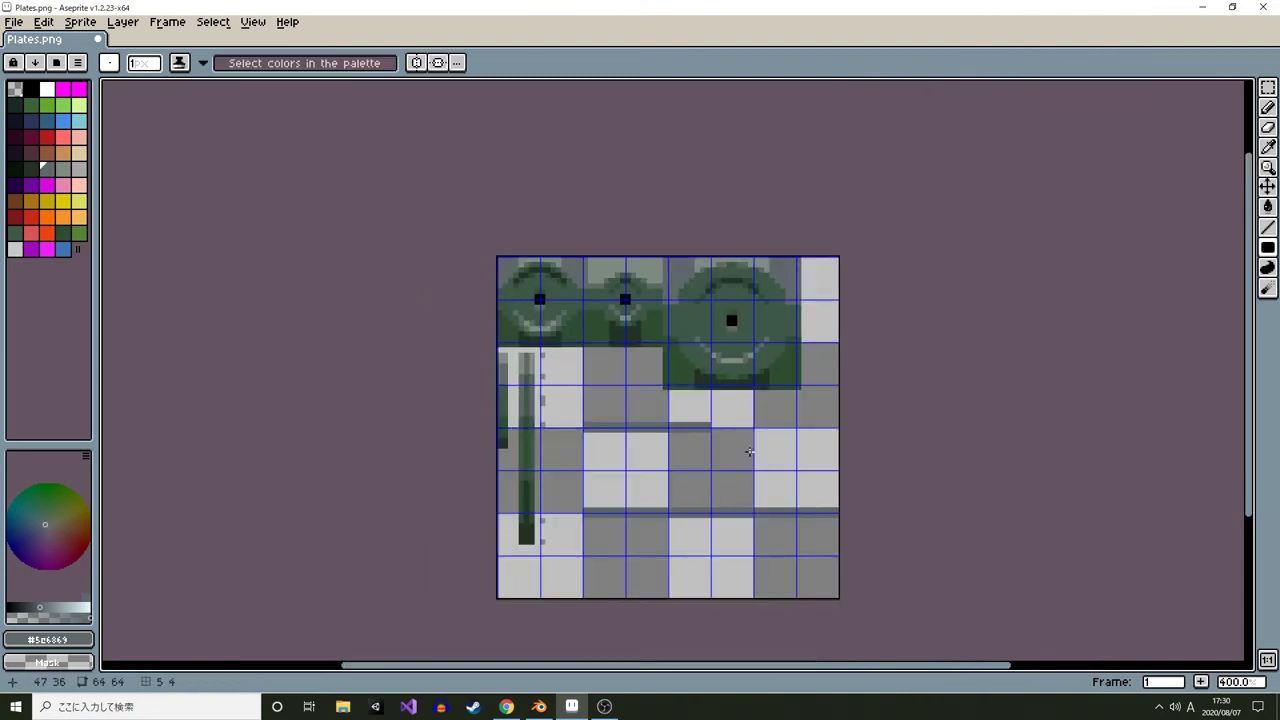
scroll(742, 450, up, 1)
scroll(739, 448, up, 1)
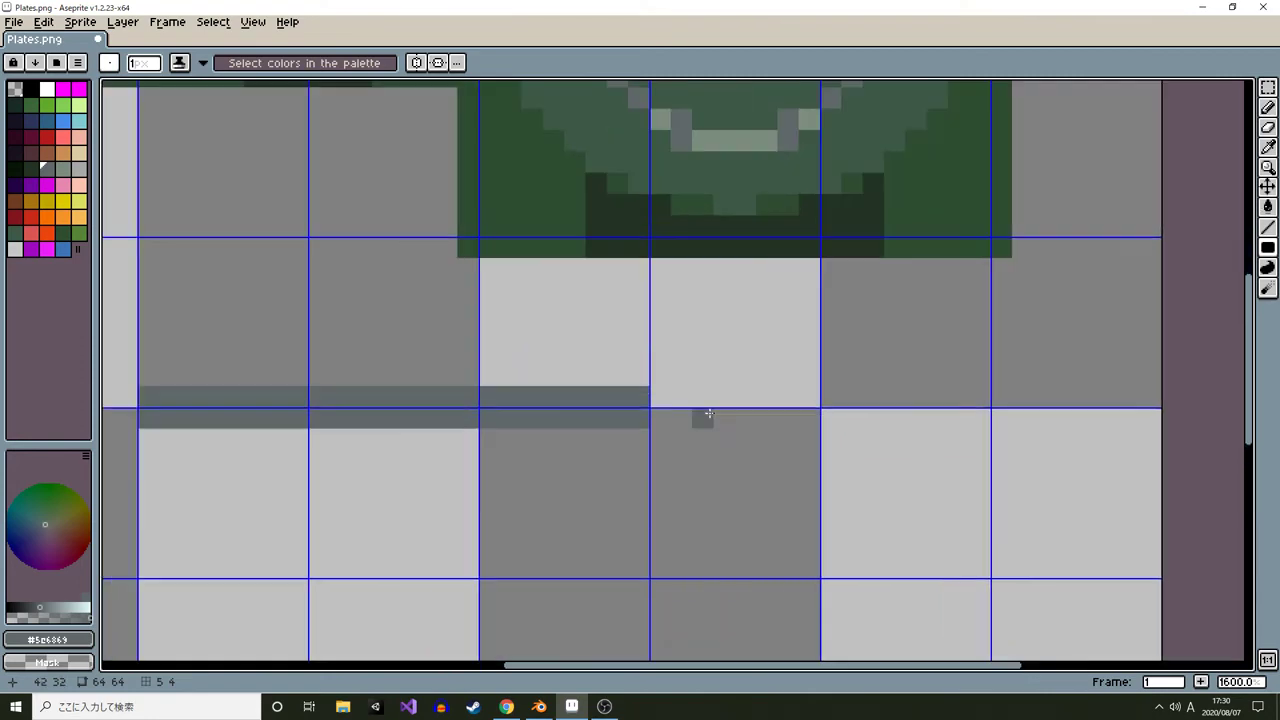
scroll(661, 397, down, 1)
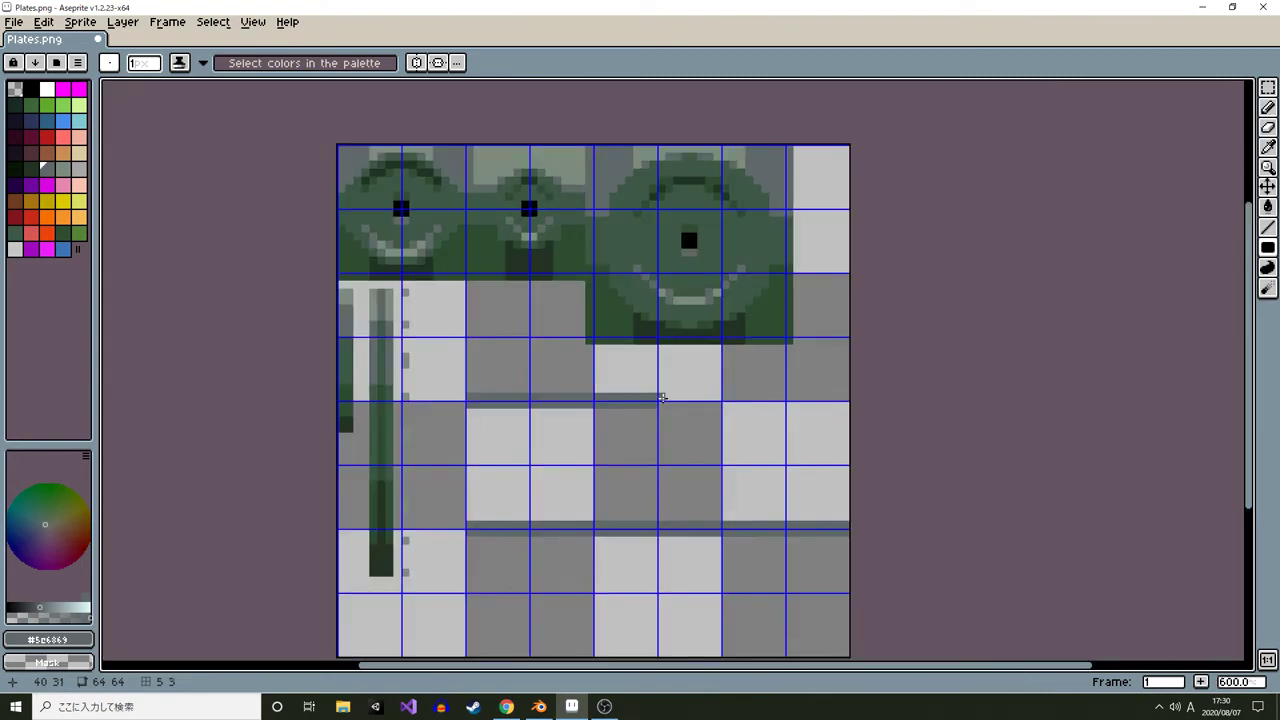
mouse_move(662, 397)
mouse_down()
mouse_move(710, 405)
mouse_move(660, 404)
mouse_up()
key(ctrl+z)
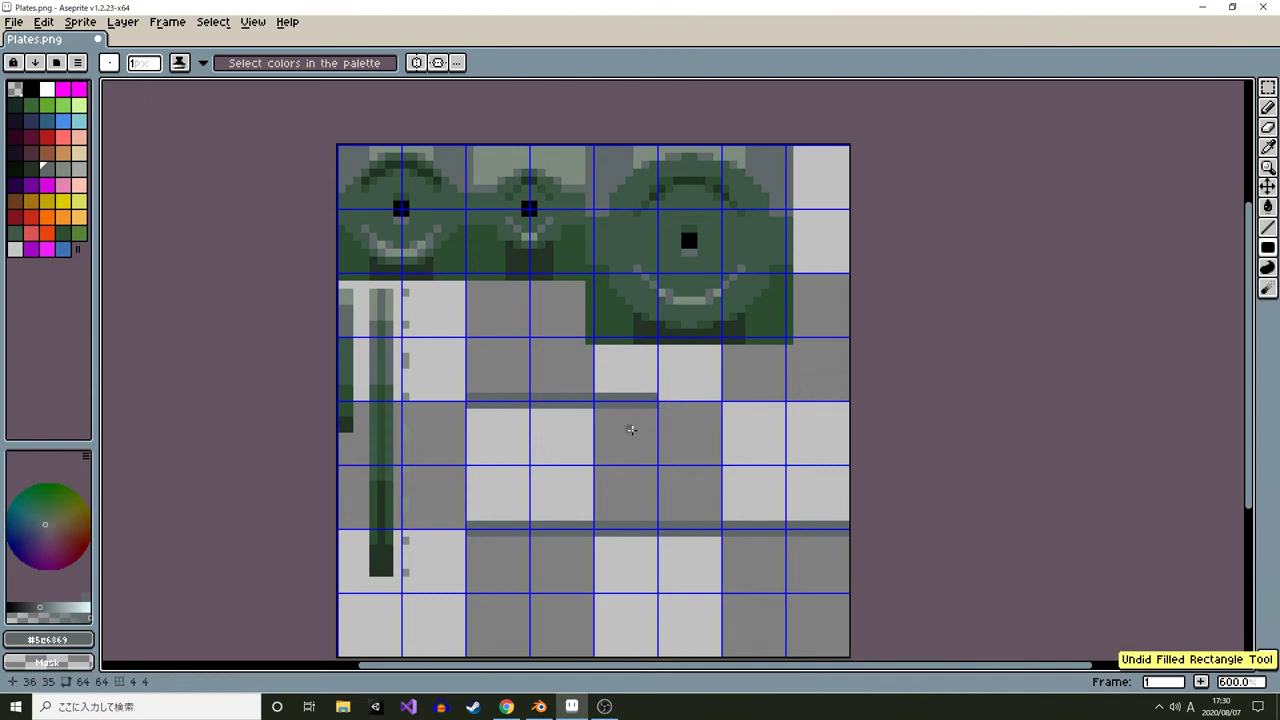
Hide the grid overlay on the texture canvas
scroll(631, 429, up, 3)
scroll(555, 410, down, 2)
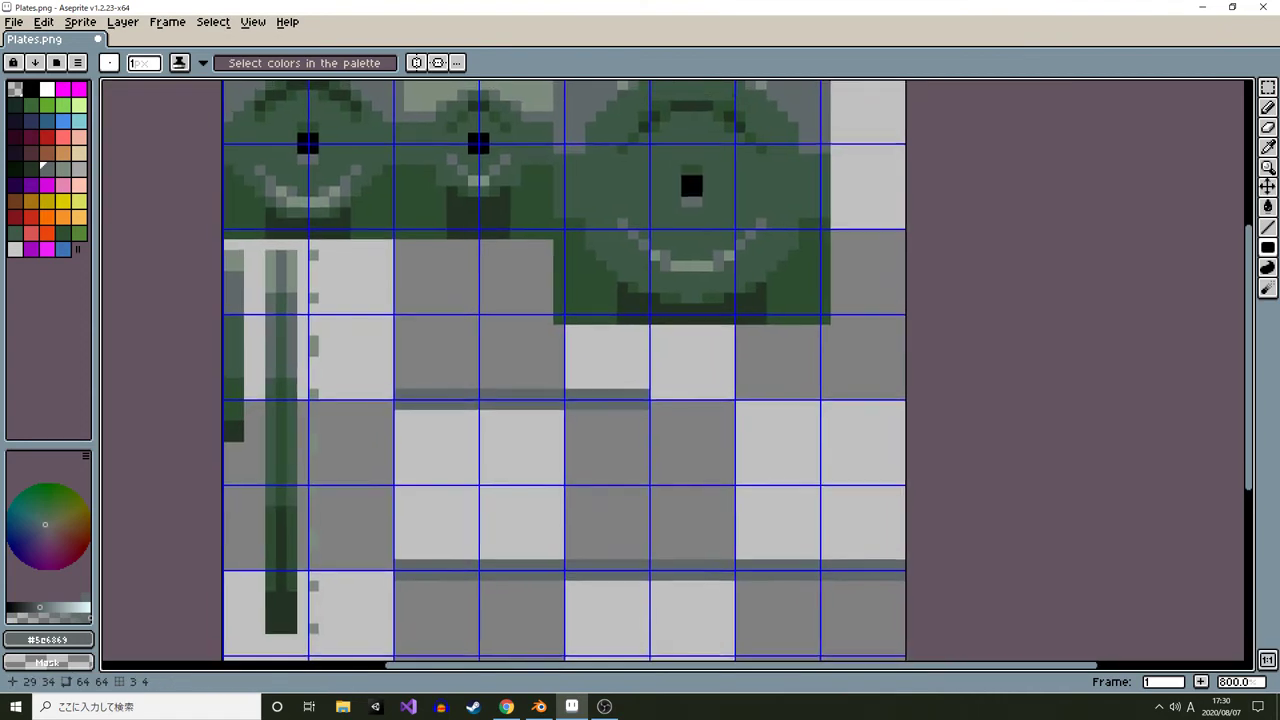
key(ctrl+apostrophe)
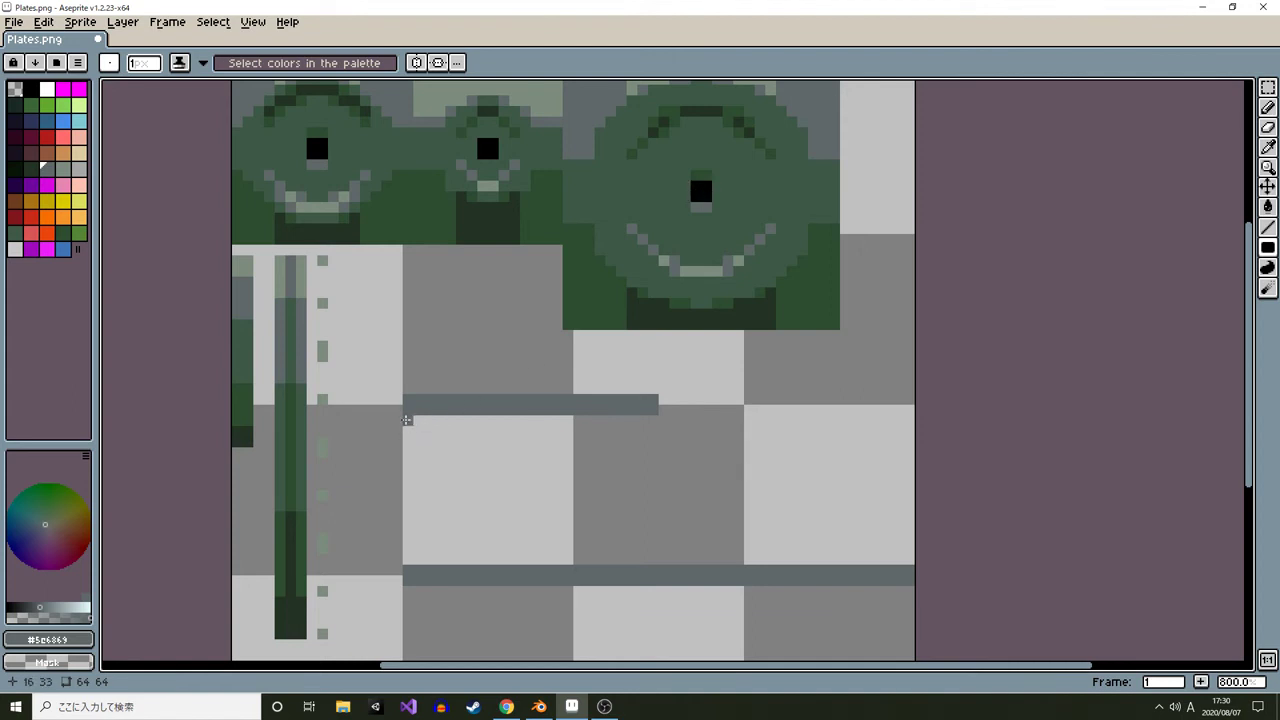
Thicken the grey strip in the middle band of the texture by extending it downward
drag(406, 420, 649, 430)
scroll(426, 420, up, 3)
scroll(424, 420, down, 5)
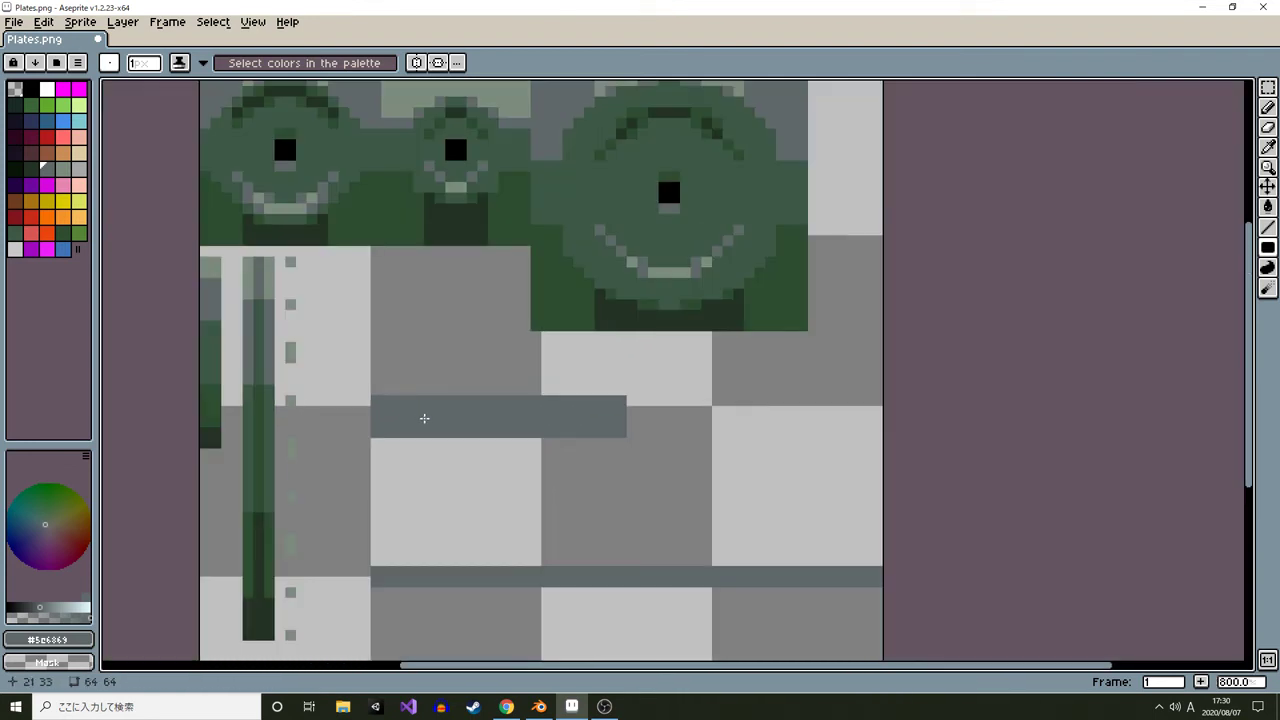
scroll(428, 420, up, 7)
drag(467, 402, 429, 416)
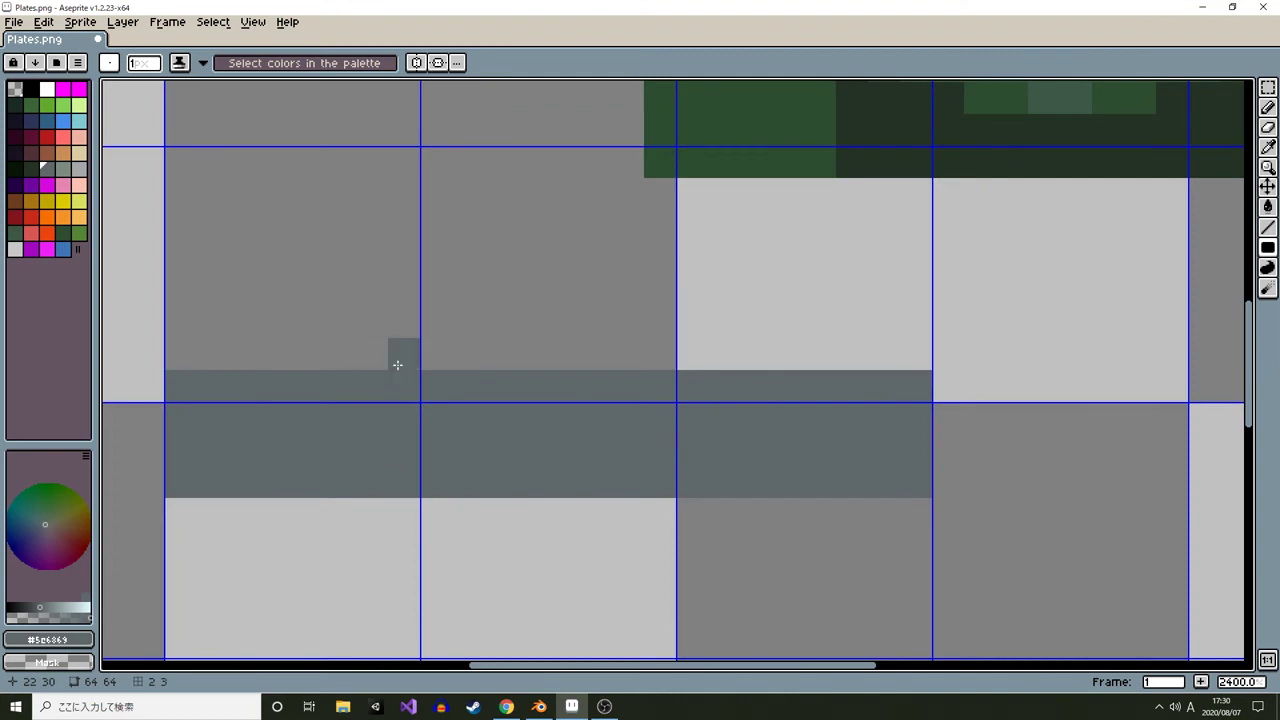
Make a dark green checker brush and paint a checkerboard pattern across the middle of the strip
click(14, 233)
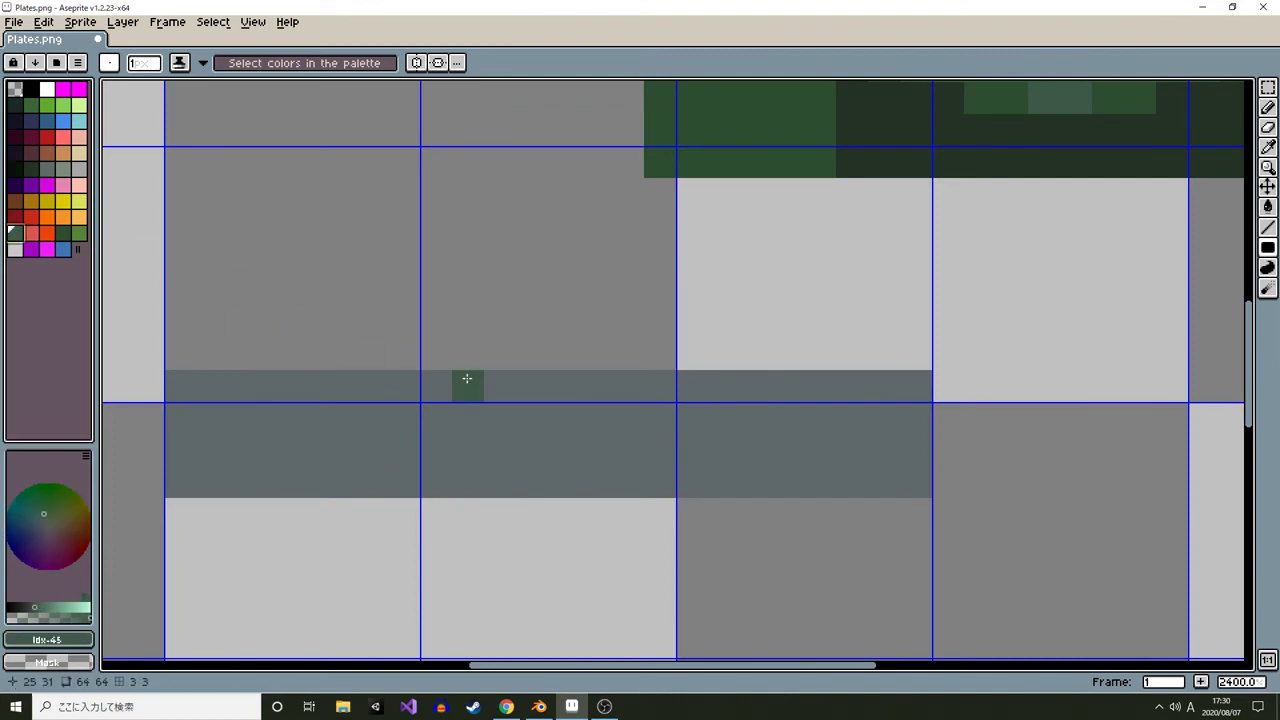
click(440, 377)
key(ctrl+b)
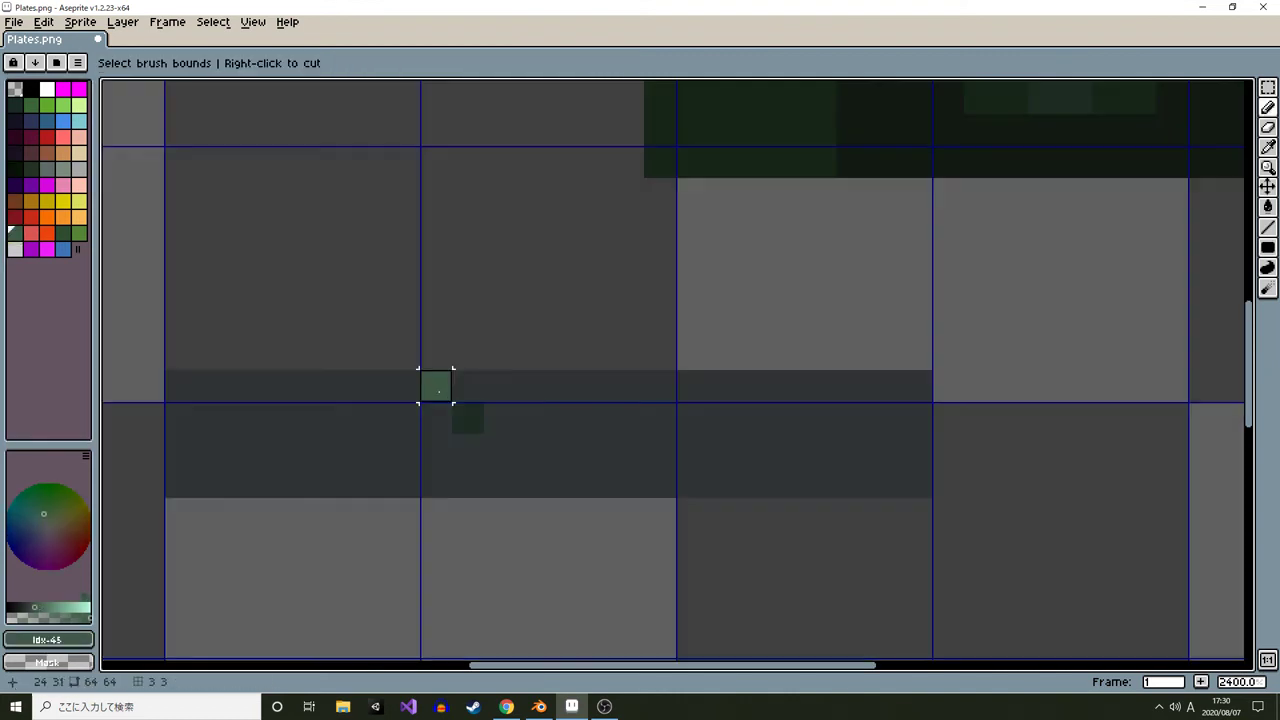
mouse_move(436, 385)
mouse_down()
mouse_move(458, 411)
mouse_move(629, 446)
mouse_move(661, 476)
mouse_move(658, 455)
mouse_move(596, 419)
mouse_up()
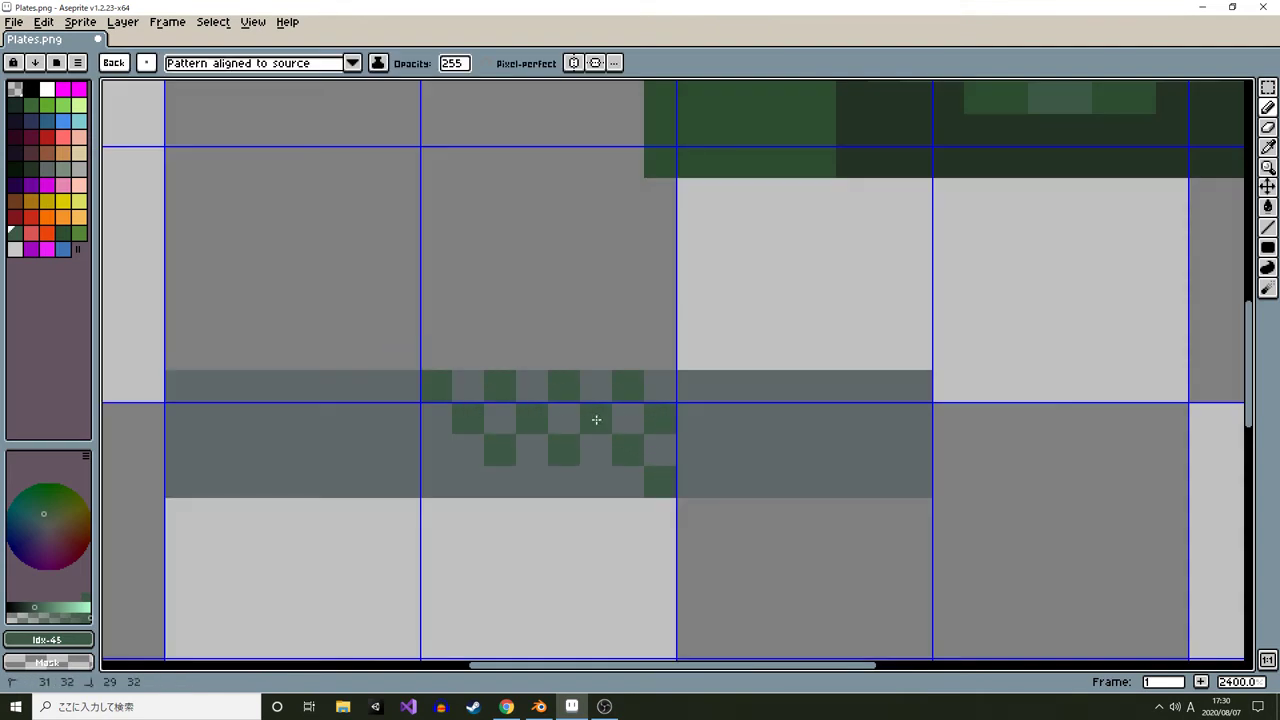
mouse_move(493, 462)
mouse_down()
mouse_move(480, 471)
mouse_move(600, 480)
mouse_up()
scroll(722, 478, down, 5)
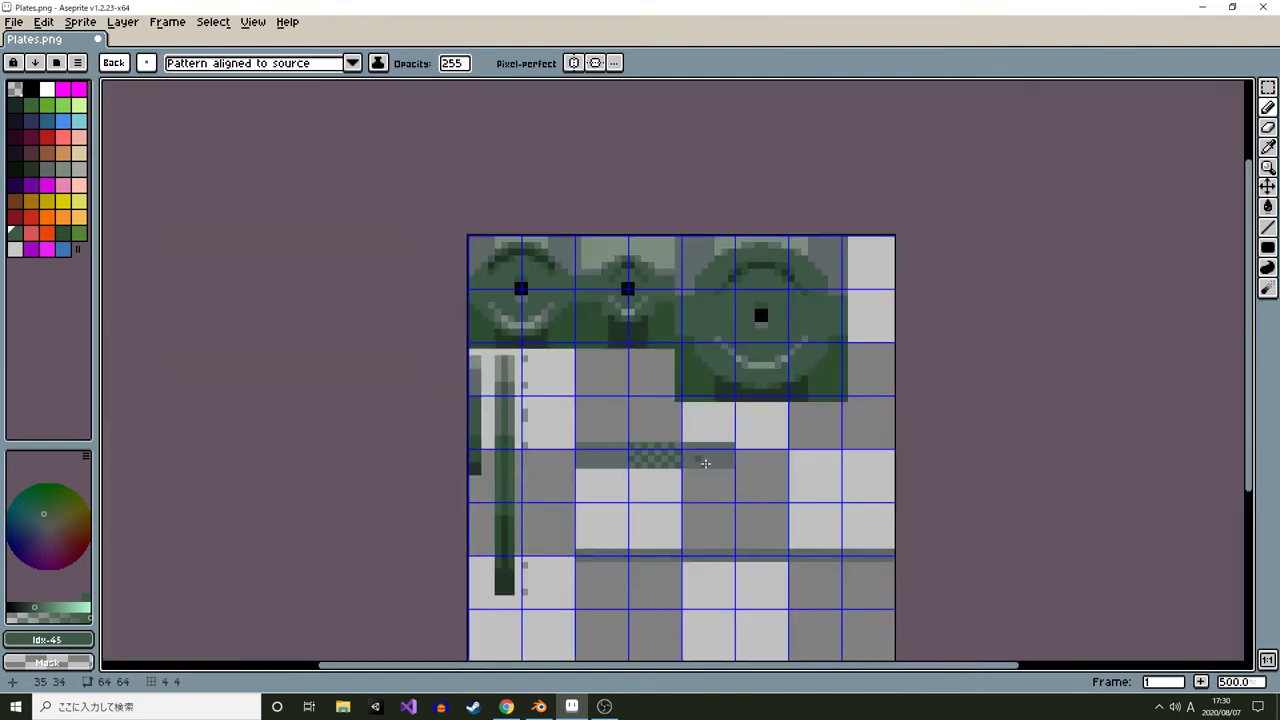
scroll(722, 478, down, 1)
drag(722, 479, 655, 463)
Extend the checkerboard pattern further along the strip and return to the default brush
key(alt+Tab)
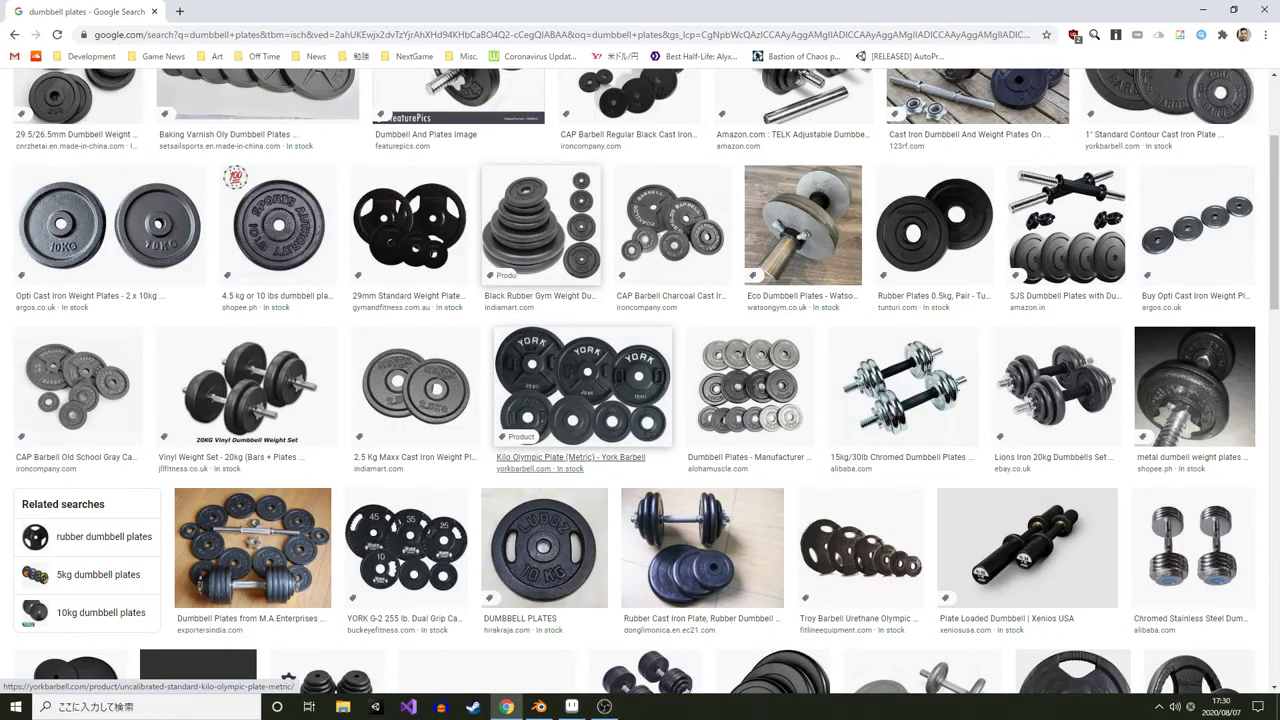
key(alt+Tab)
scroll(531, 472, up, 5)
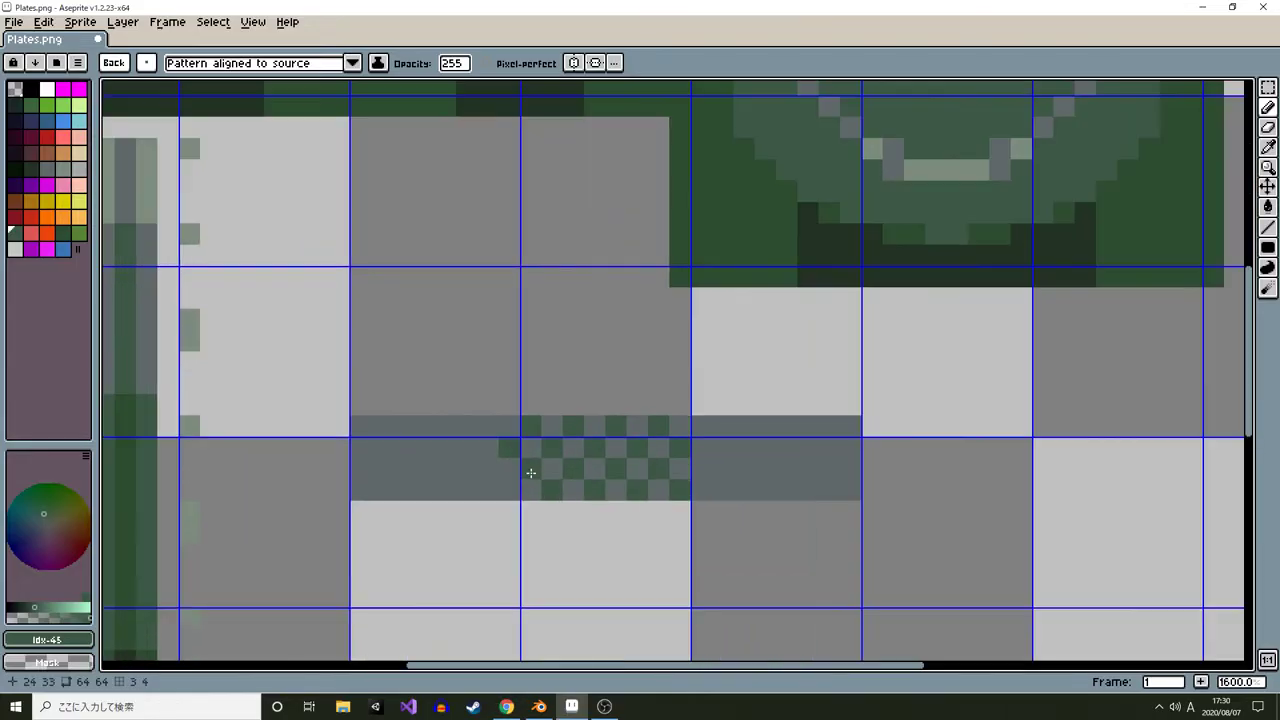
mouse_move(522, 482)
mouse_down()
mouse_move(704, 480)
mouse_move(701, 450)
mouse_up()
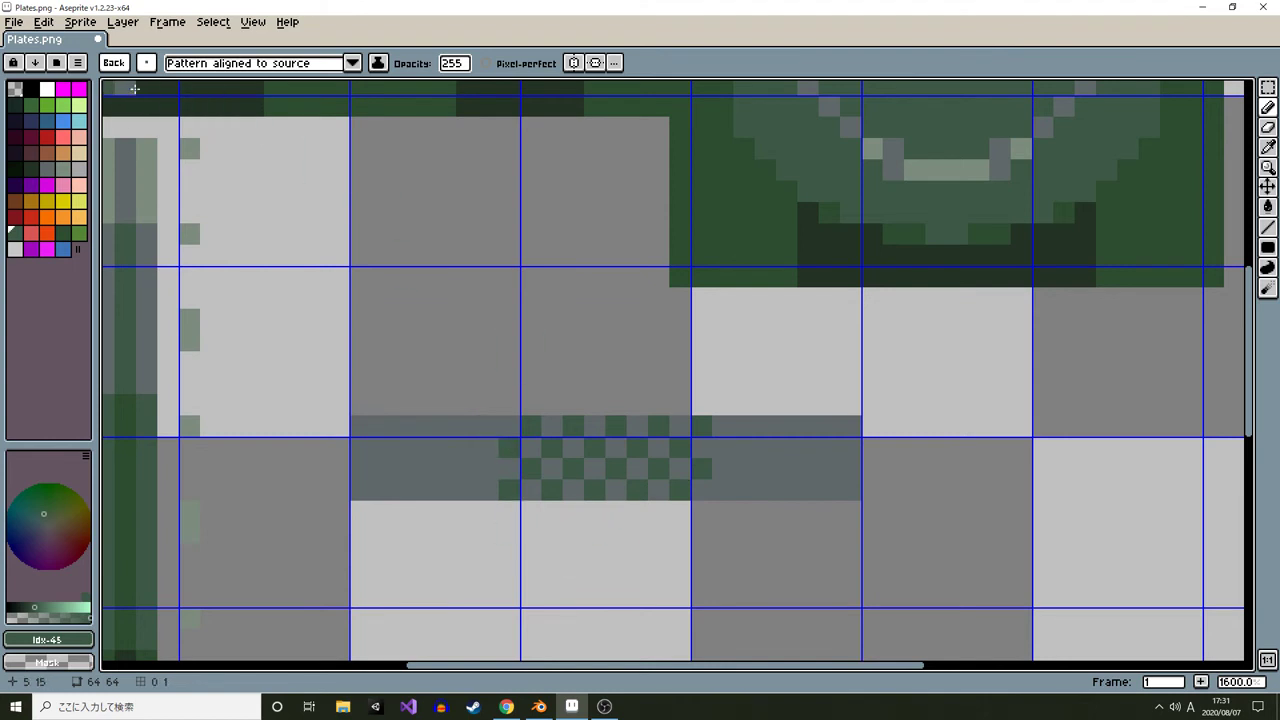
click(114, 63)
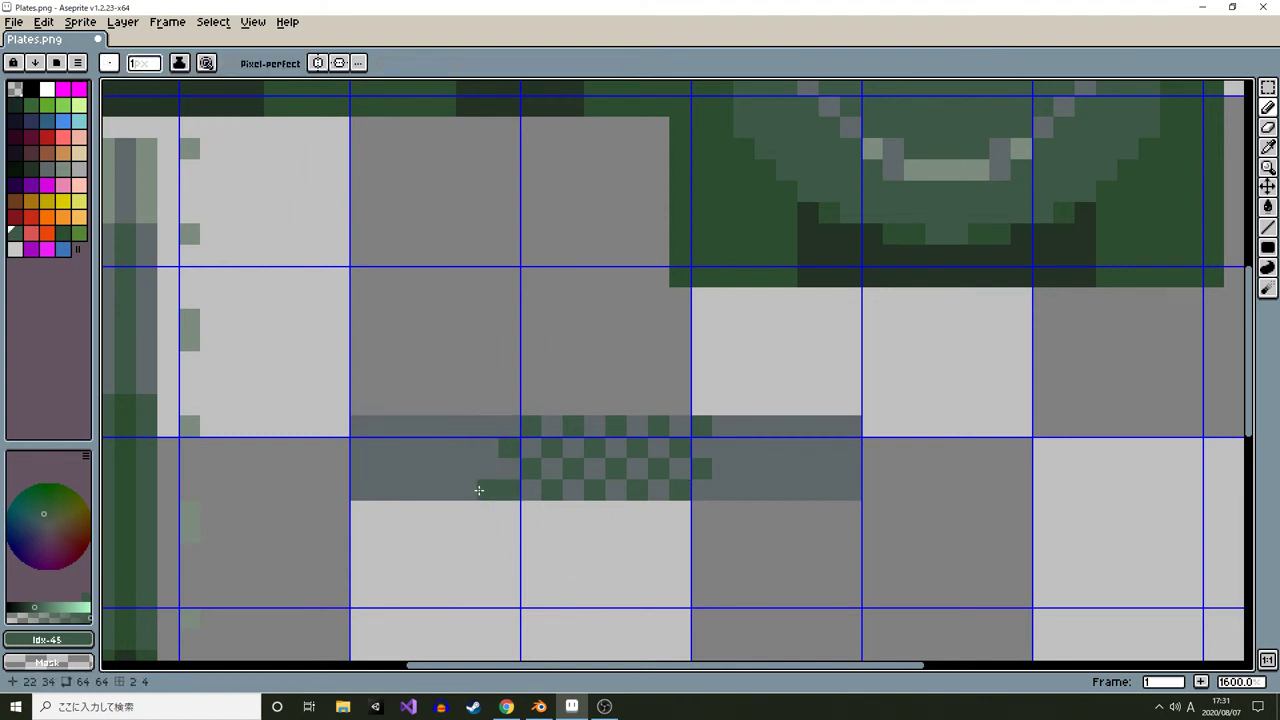
Draw dark green vertical stripes in the strip on both sides of the checkerboard
drag(479, 490, 473, 432)
key(ctrl+z)
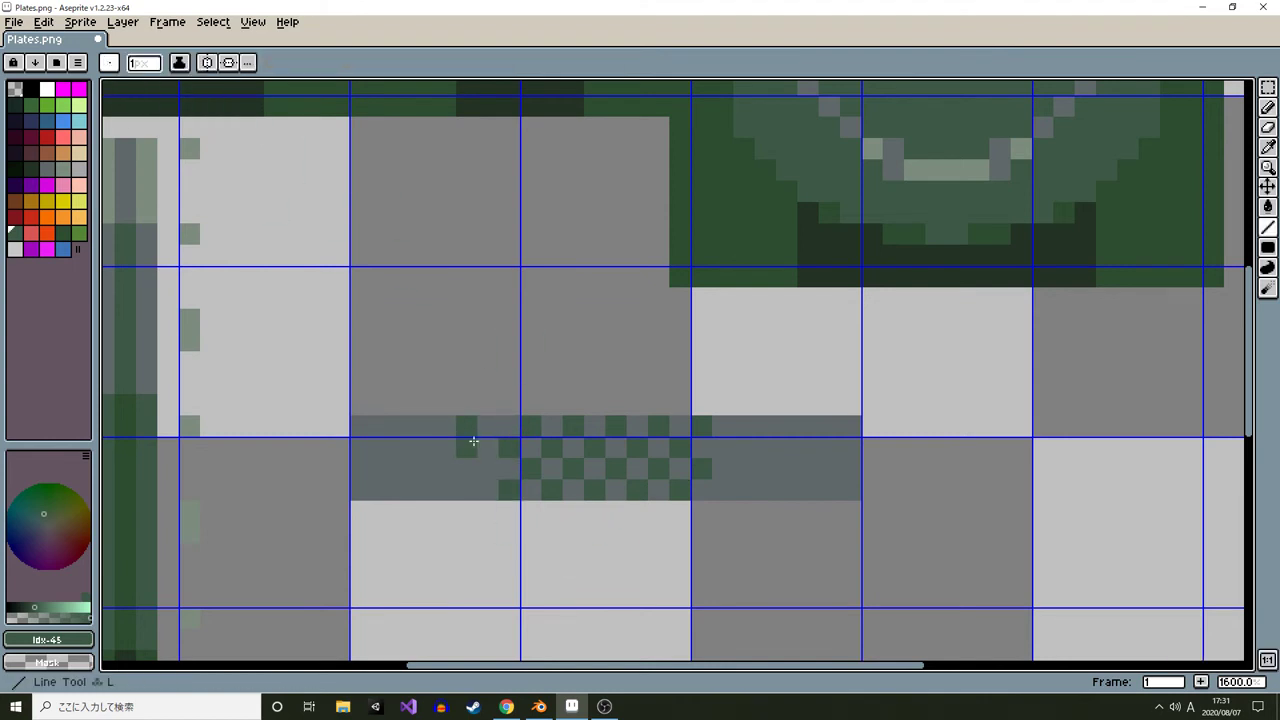
shift+click(467, 490)
mouse_move(428, 490)
mouse_down()
mouse_move(424, 427)
mouse_move(380, 463)
mouse_move(381, 490)
mouse_up()
mouse_move(744, 469)
mouse_down()
mouse_move(745, 420)
mouse_move(791, 429)
mouse_move(791, 483)
mouse_move(830, 481)
mouse_move(825, 432)
mouse_up()
click(829, 482)
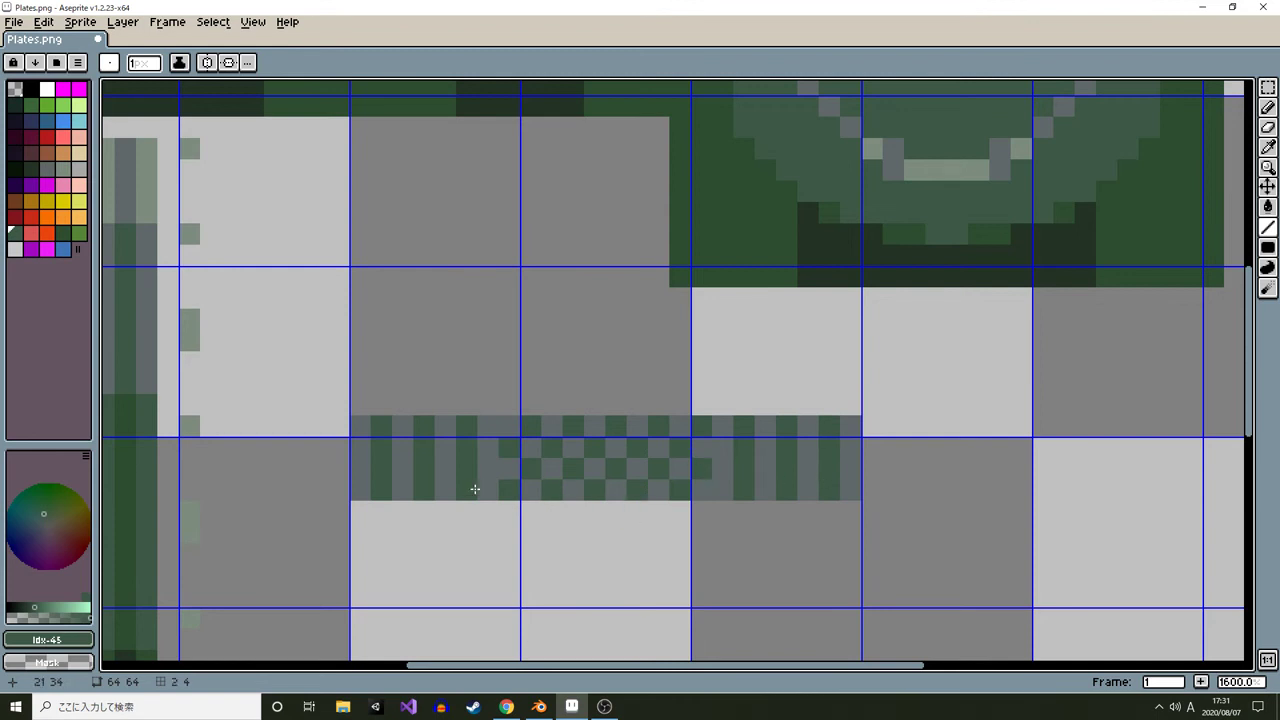
Add pale green highlight pixels between the vertical stripes on both sides of the strip
scroll(300, 410, up, 5)
scroll(437, 463, down, 3)
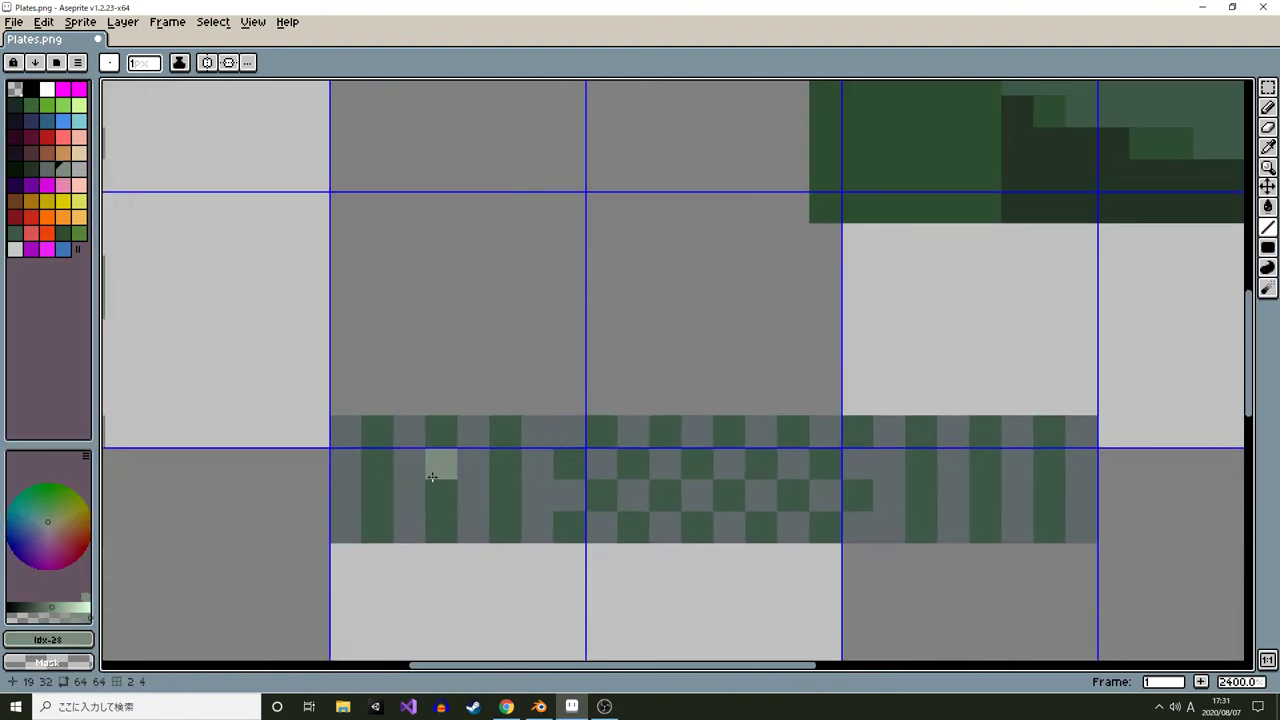
drag(529, 471, 535, 496)
drag(472, 462, 472, 496)
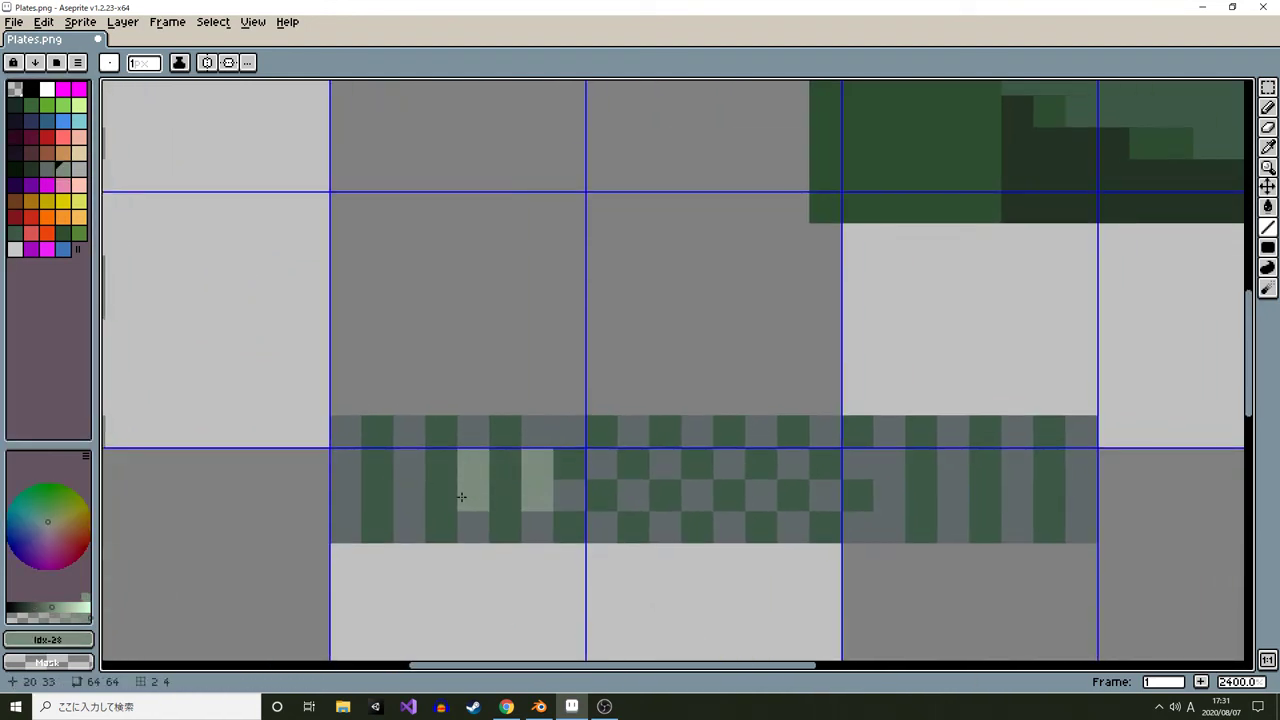
mouse_move(408, 462)
mouse_down()
mouse_move(405, 488)
mouse_move(346, 486)
mouse_up()
drag(886, 466, 885, 492)
mouse_move(953, 465)
mouse_down()
mouse_move(954, 487)
mouse_move(1019, 494)
mouse_up()
drag(1081, 456, 1078, 494)
scroll(1078, 494, down, 8)
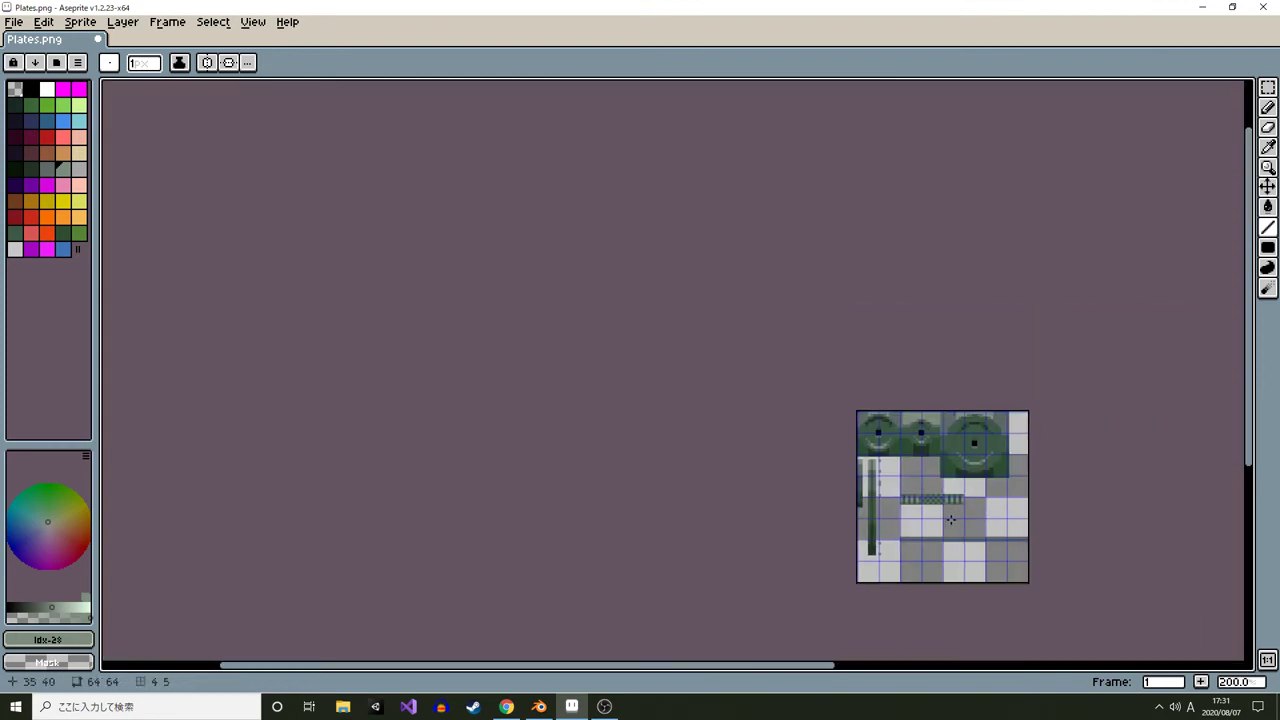
scroll(950, 519, up, 8)
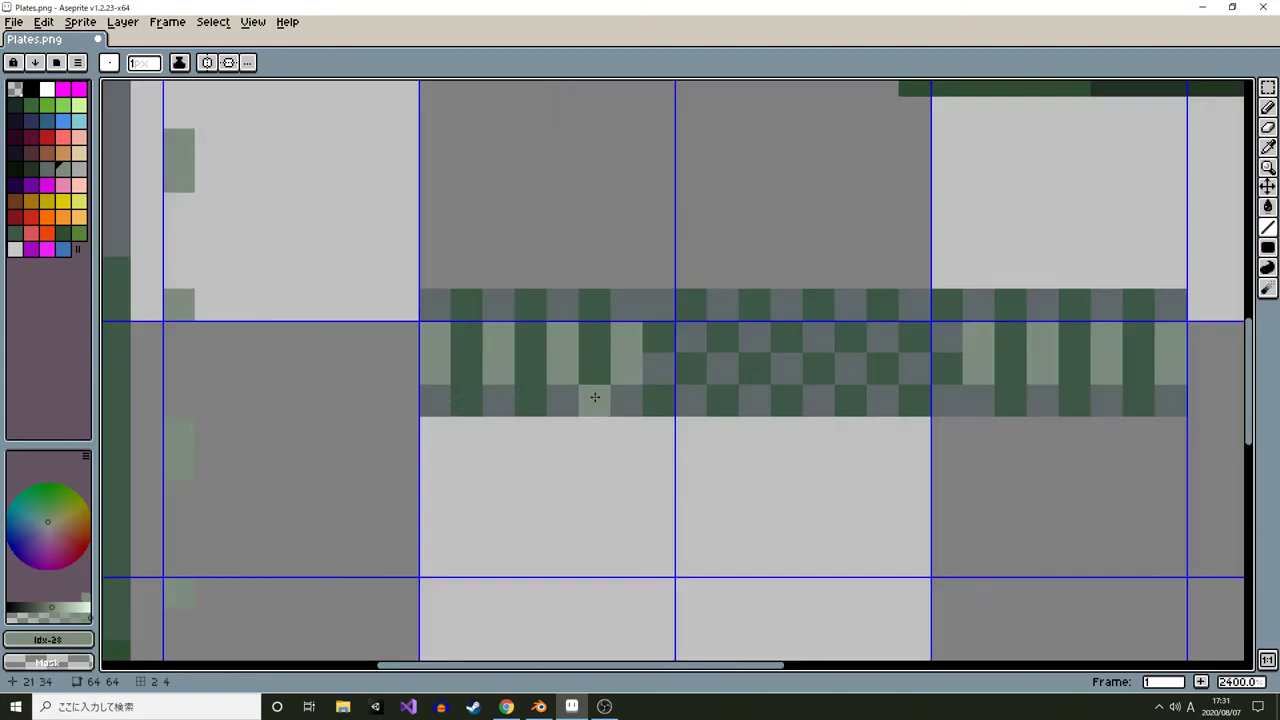
scroll(399, 427, down, 1)
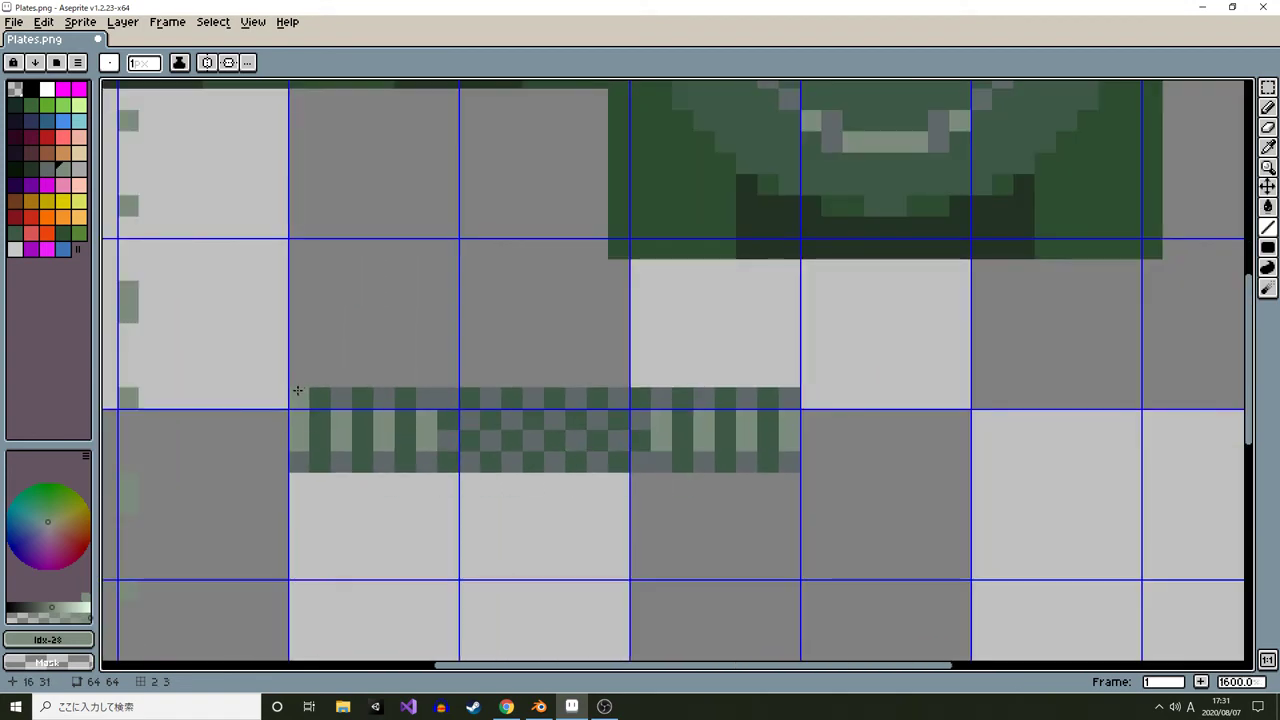
Copy the patterned strip's upper rows upward and shift its lower rows down to make the strip taller
key(m)
mouse_move(297, 390)
mouse_down()
mouse_move(791, 397)
mouse_move(803, 430)
mouse_up()
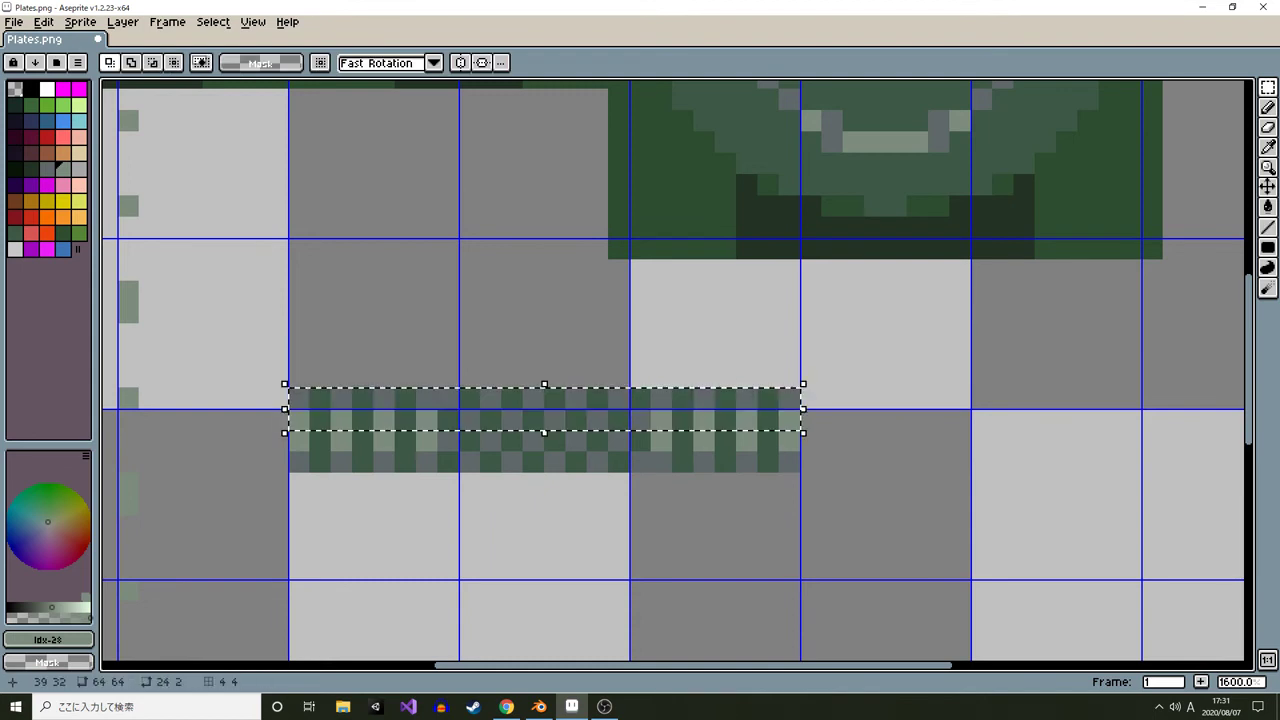
drag(703, 420, 703, 377)
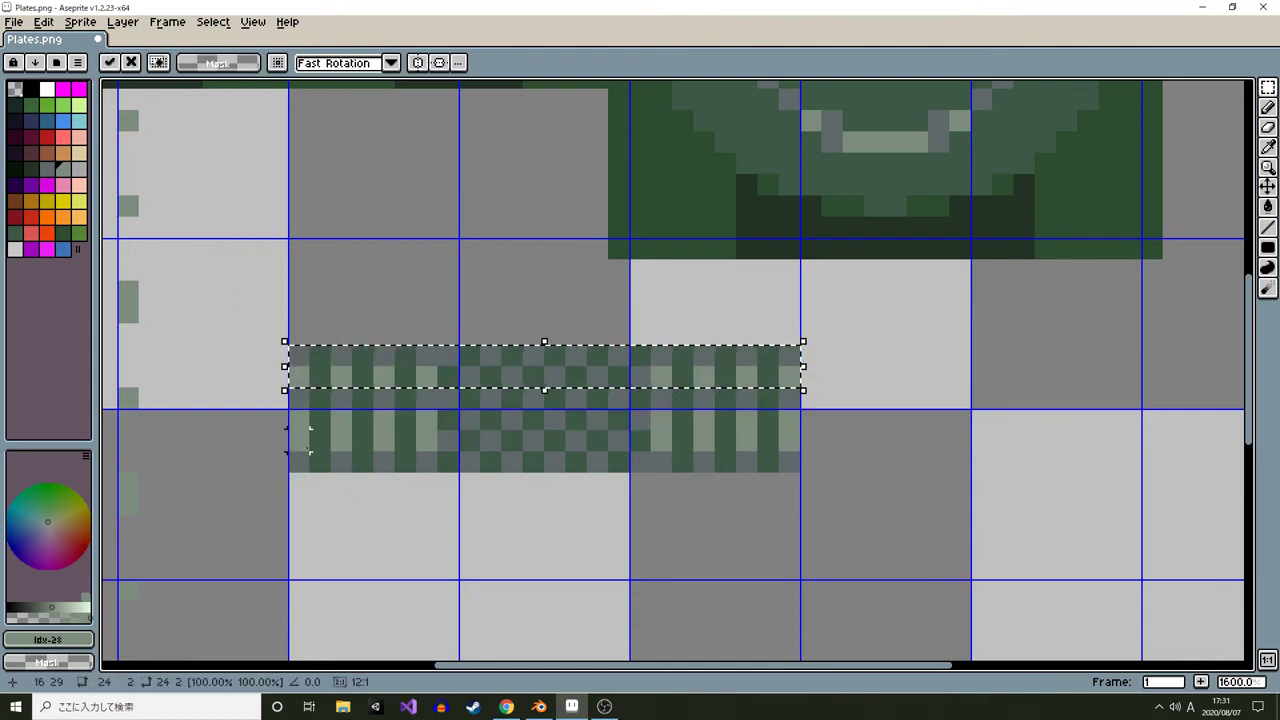
mouse_move(290, 440)
mouse_down()
mouse_move(800, 451)
mouse_move(800, 473)
mouse_move(748, 453)
mouse_move(690, 578)
mouse_up()
key(ctrl+b)
key(ctrl+z)
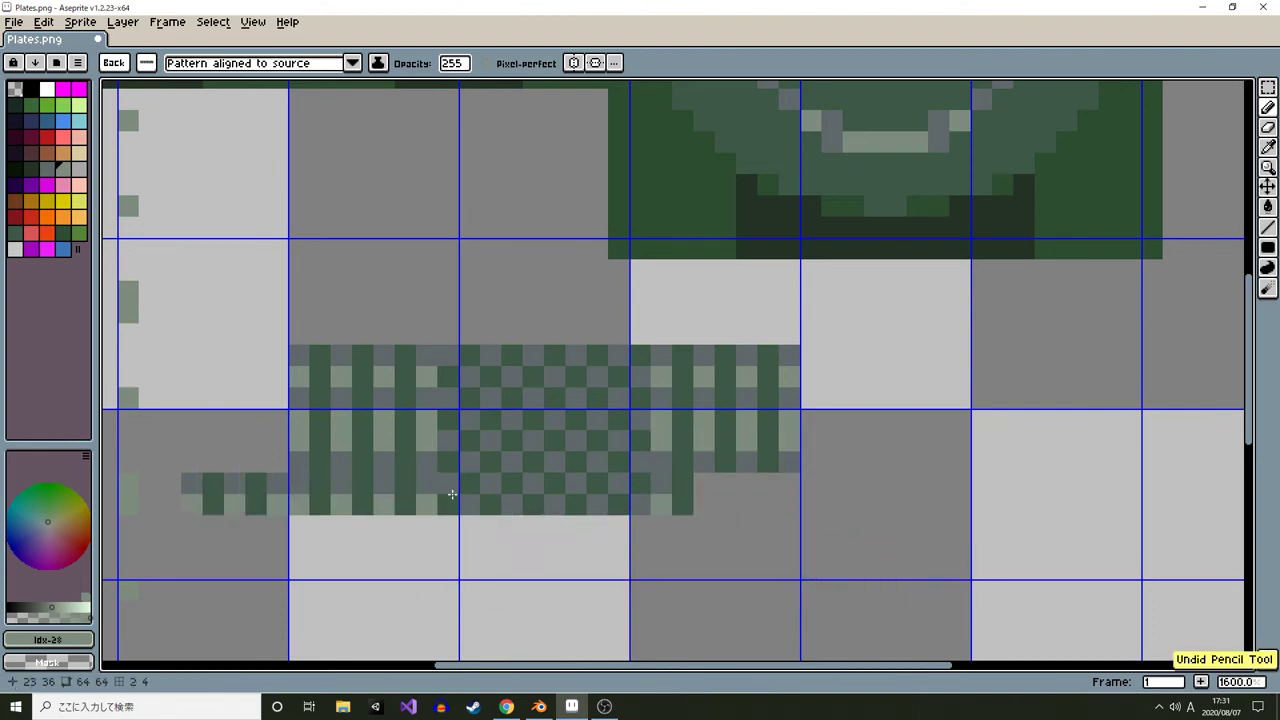
key(m)
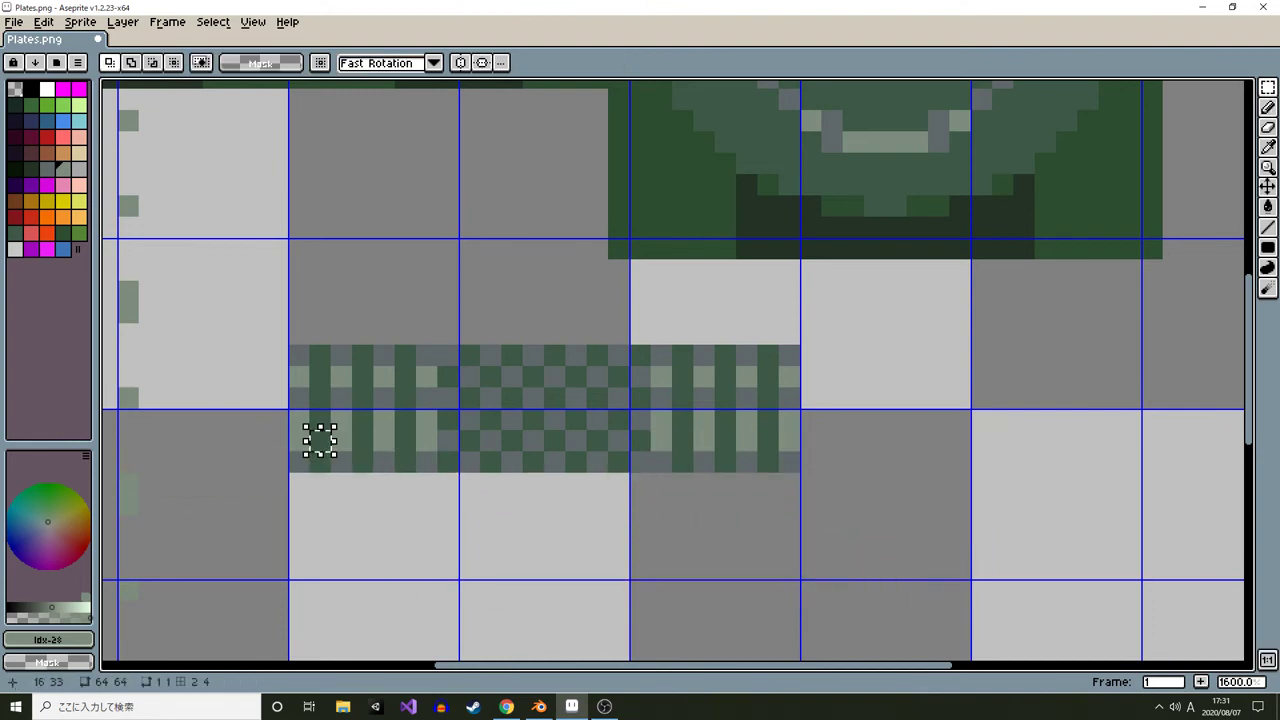
drag(300, 442, 795, 465)
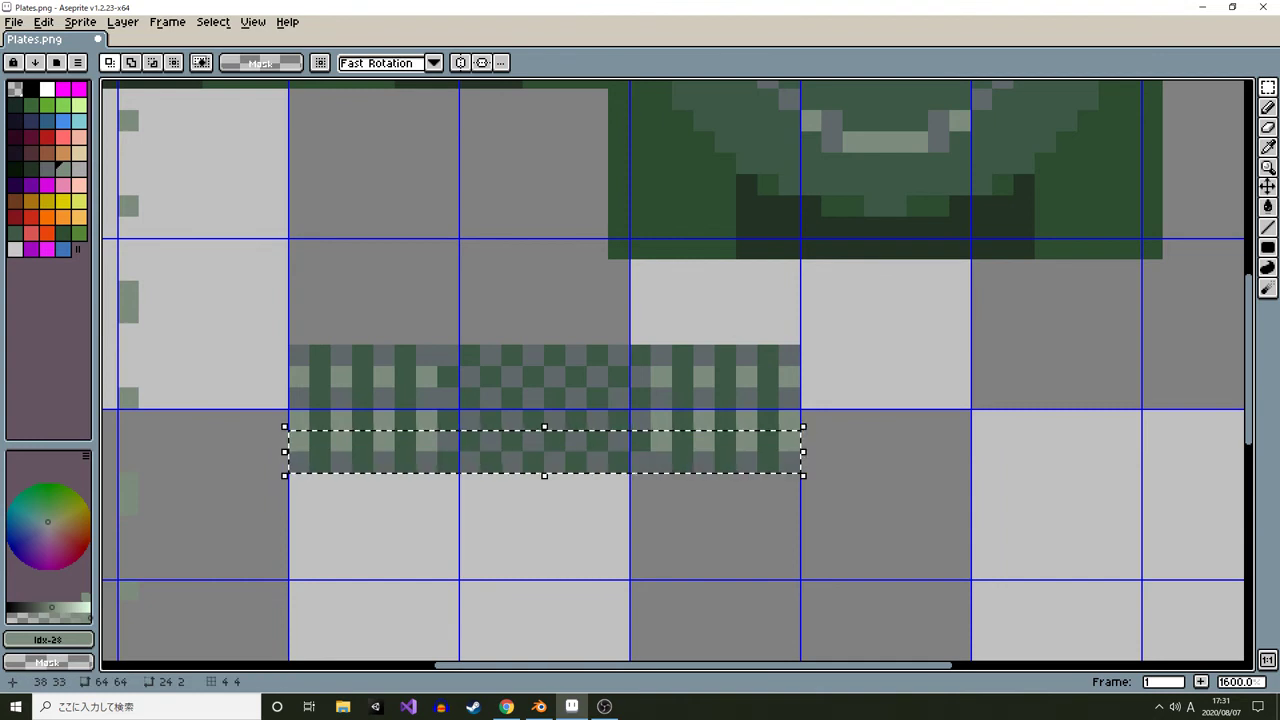
key(Down)
key(Down)
key(ctrl+d)
Pick the strip's grey colour and recolour single pixels in the lower stripe row with it
alt+click(303, 463)
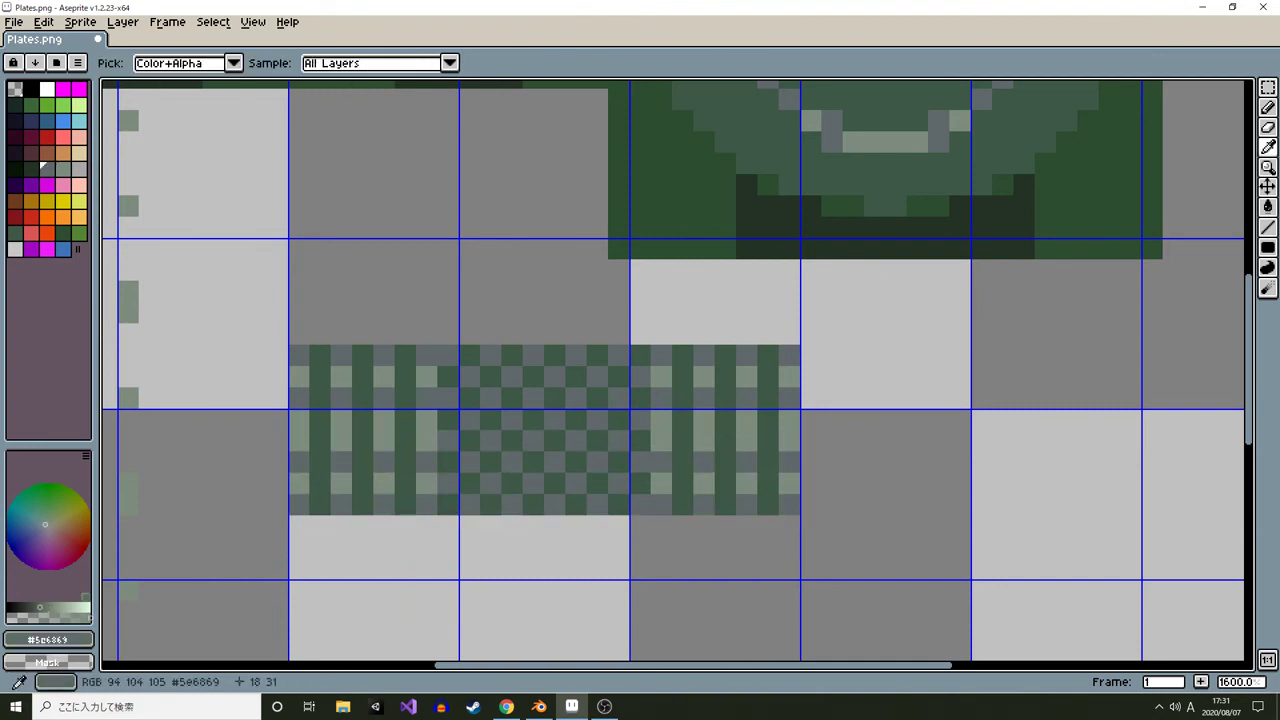
key(b)
click(114, 63)
click(295, 486)
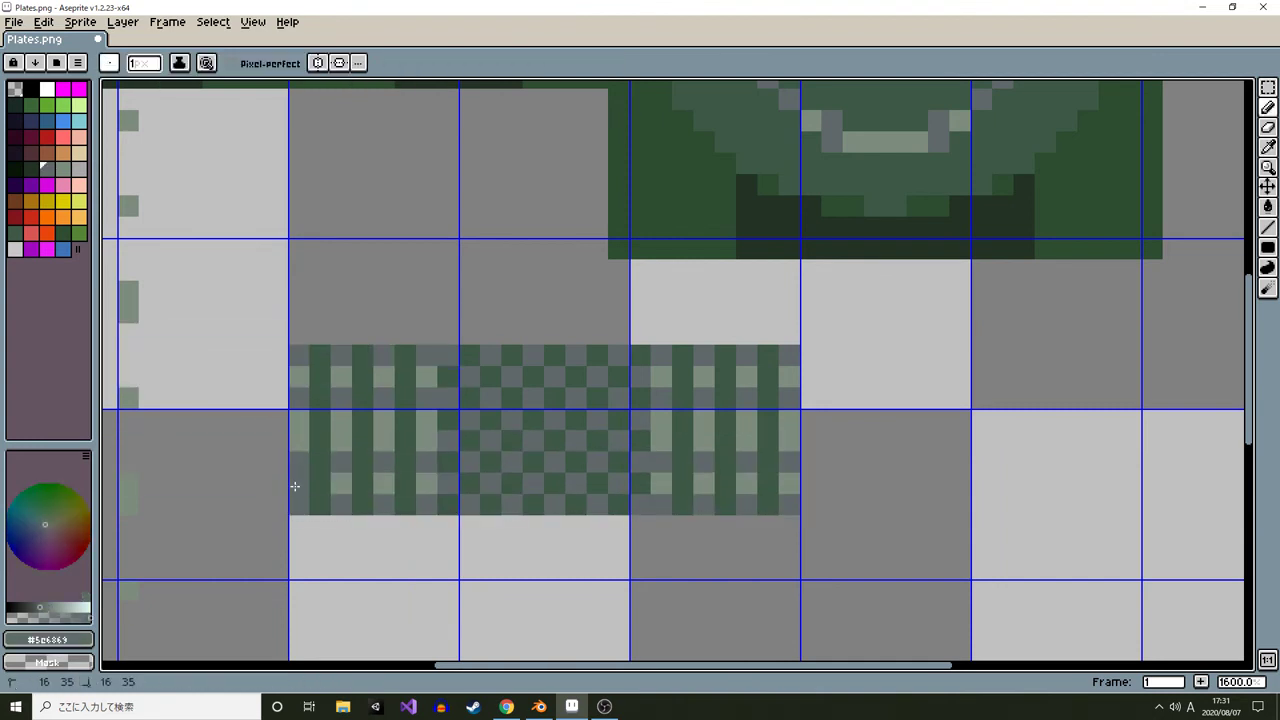
click(380, 481)
click(428, 482)
click(663, 482)
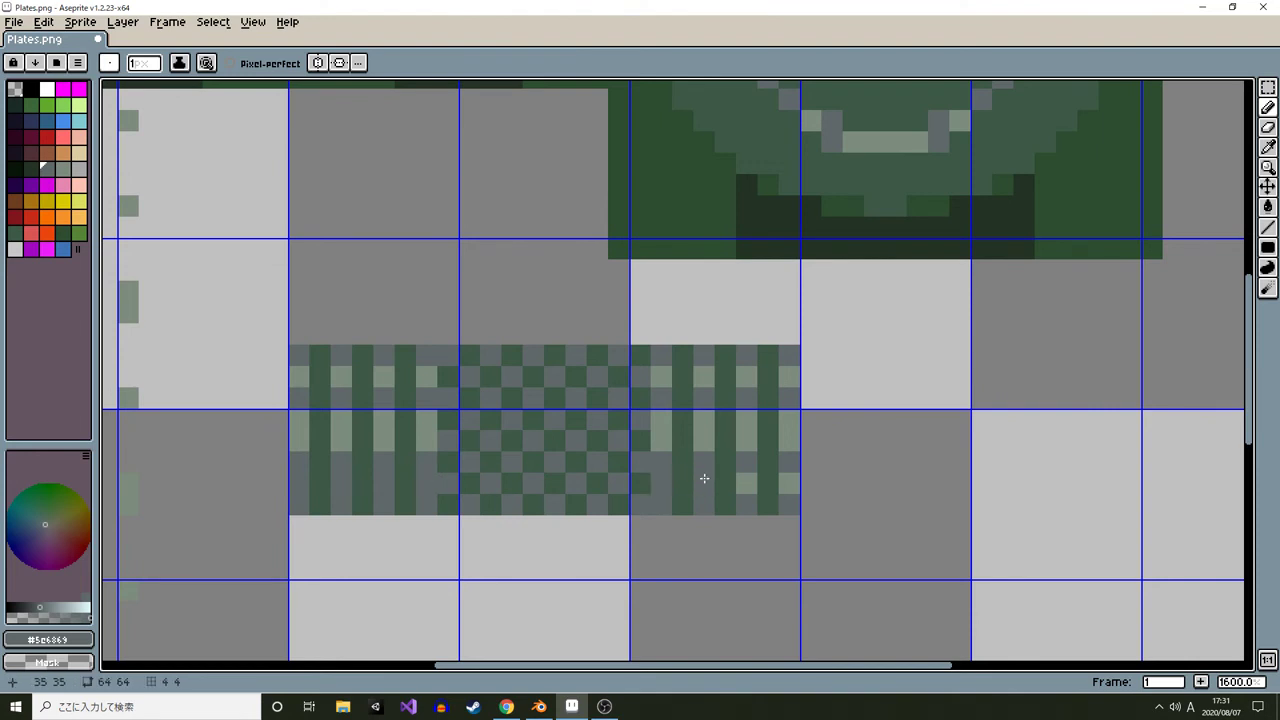
click(704, 481)
click(746, 483)
click(789, 483)
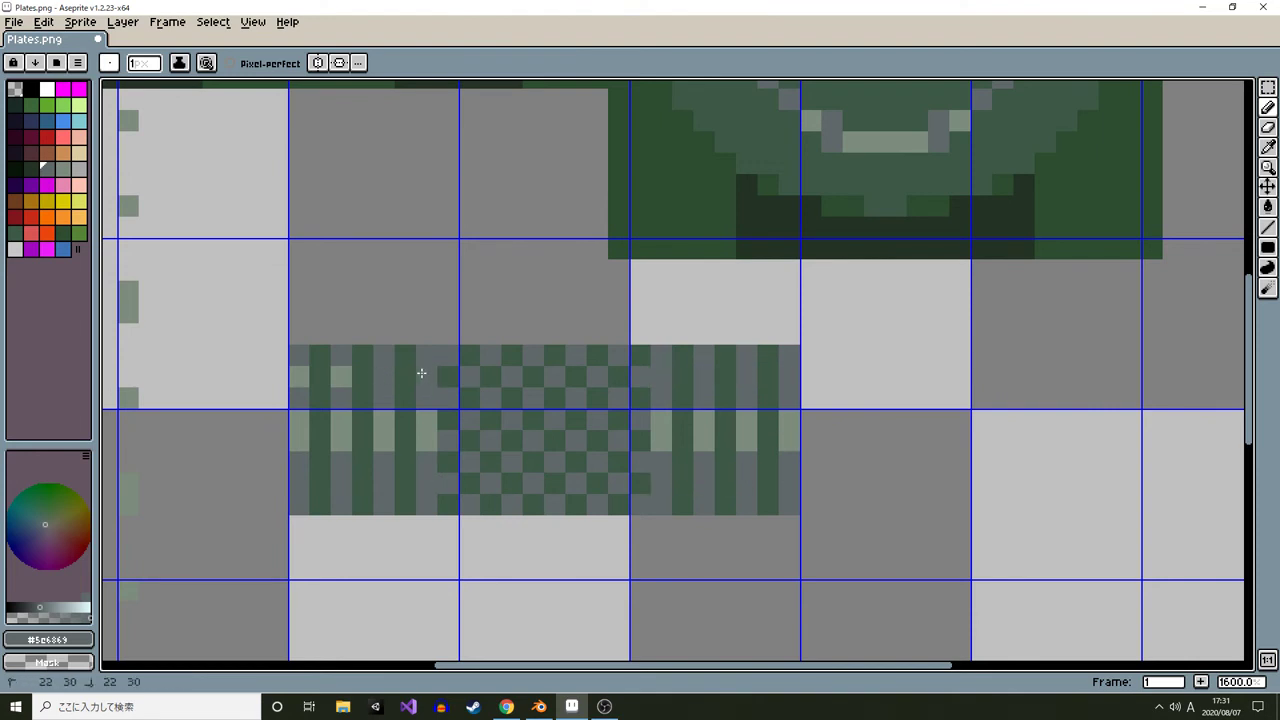
Draw dark green lines along the top and bottom edges of the patterned strip
alt+click(317, 382)
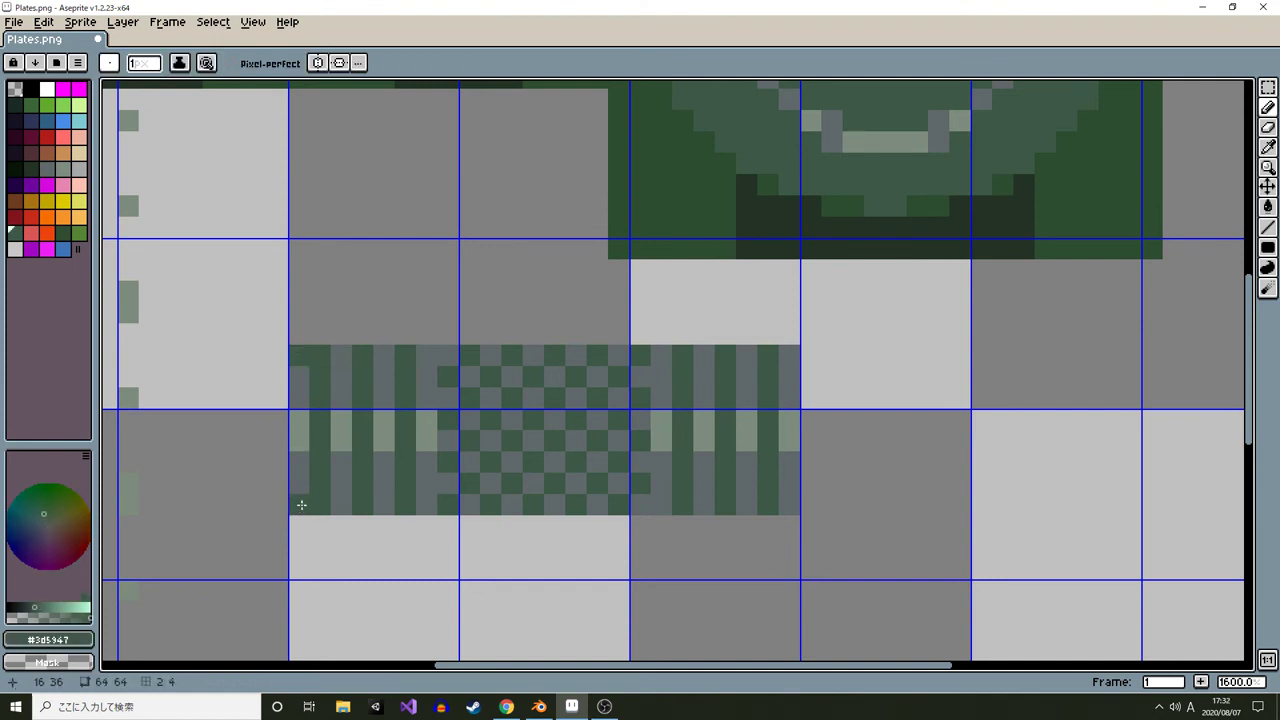
key(l)
mouse_move(301, 505)
mouse_down()
mouse_move(709, 494)
mouse_move(793, 506)
mouse_up()
drag(789, 357, 323, 352)
Touch up the pale highlight pixels in the striped sections of the rim strip
scroll(576, 426, down, 4)
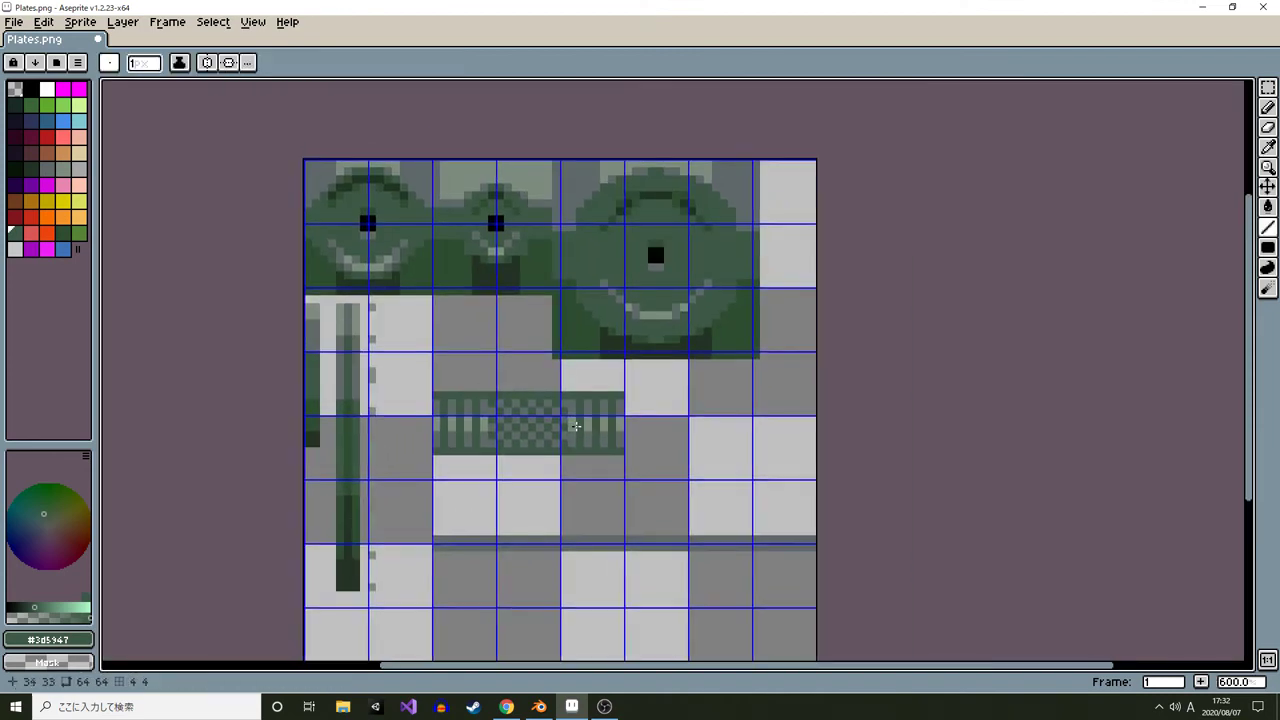
scroll(606, 412, up, 5)
alt+click(553, 380)
drag(584, 416, 590, 456)
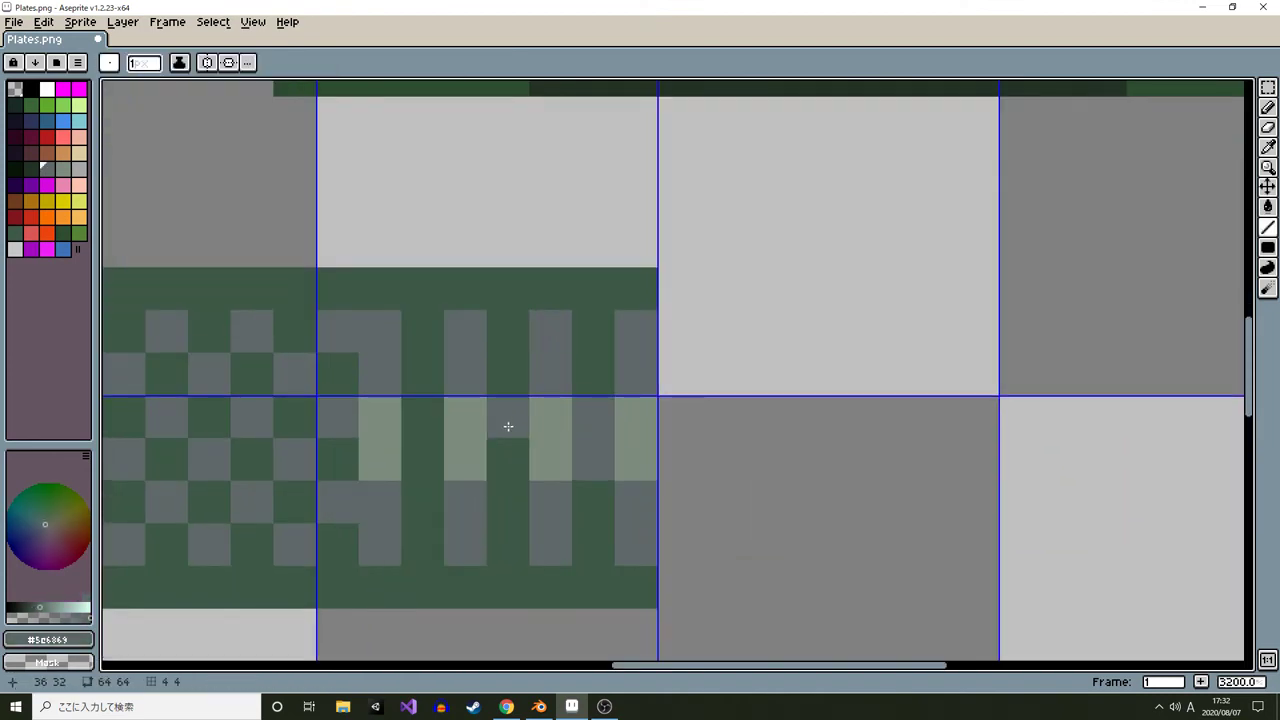
scroll(425, 440, left, 5)
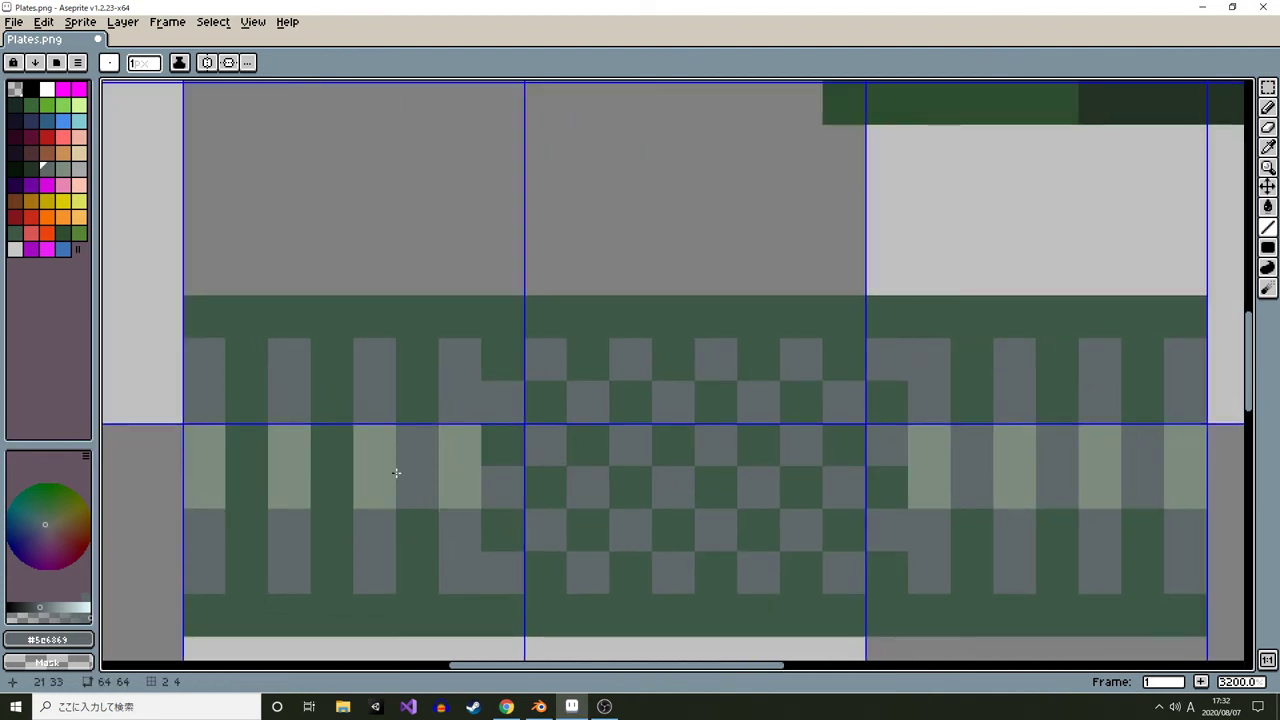
drag(334, 446, 332, 482)
drag(248, 446, 243, 471)
Pick a darker green and place darker pixels along the strip's top and bottom border rows above the stripes
alt+click(243, 392)
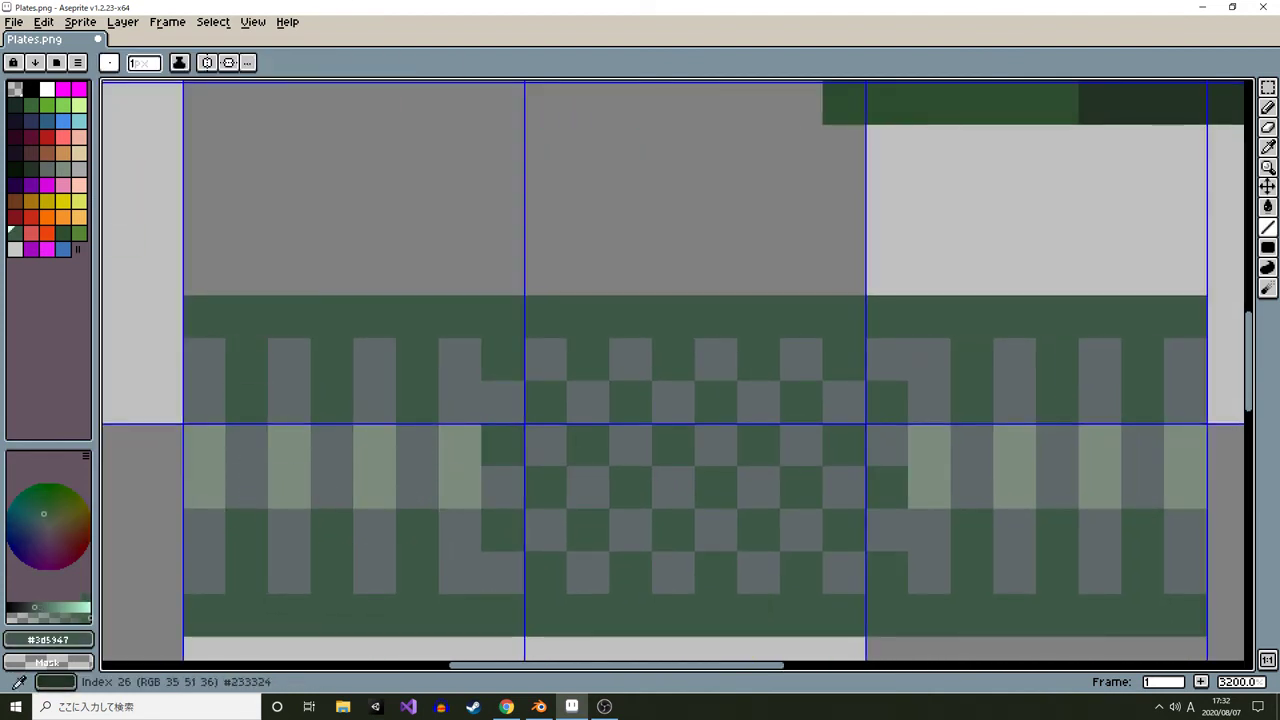
click(63, 233)
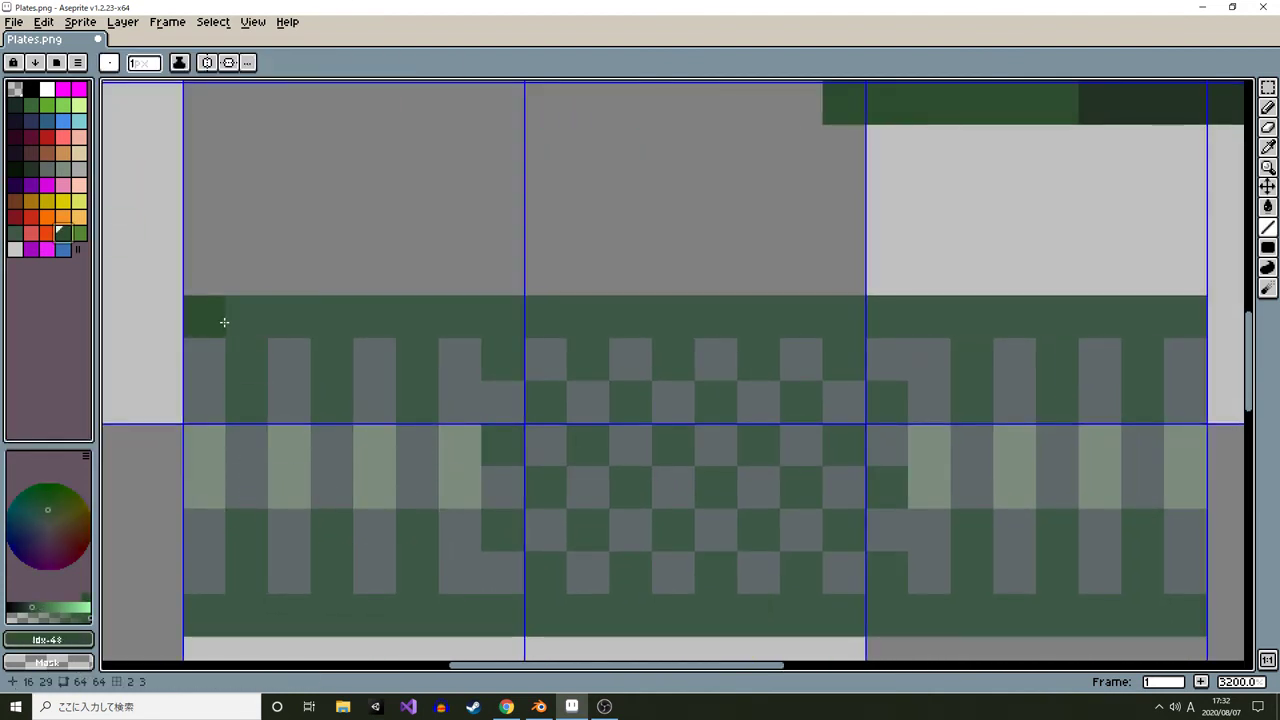
click(247, 320)
click(332, 325)
click(417, 325)
click(247, 612)
click(325, 609)
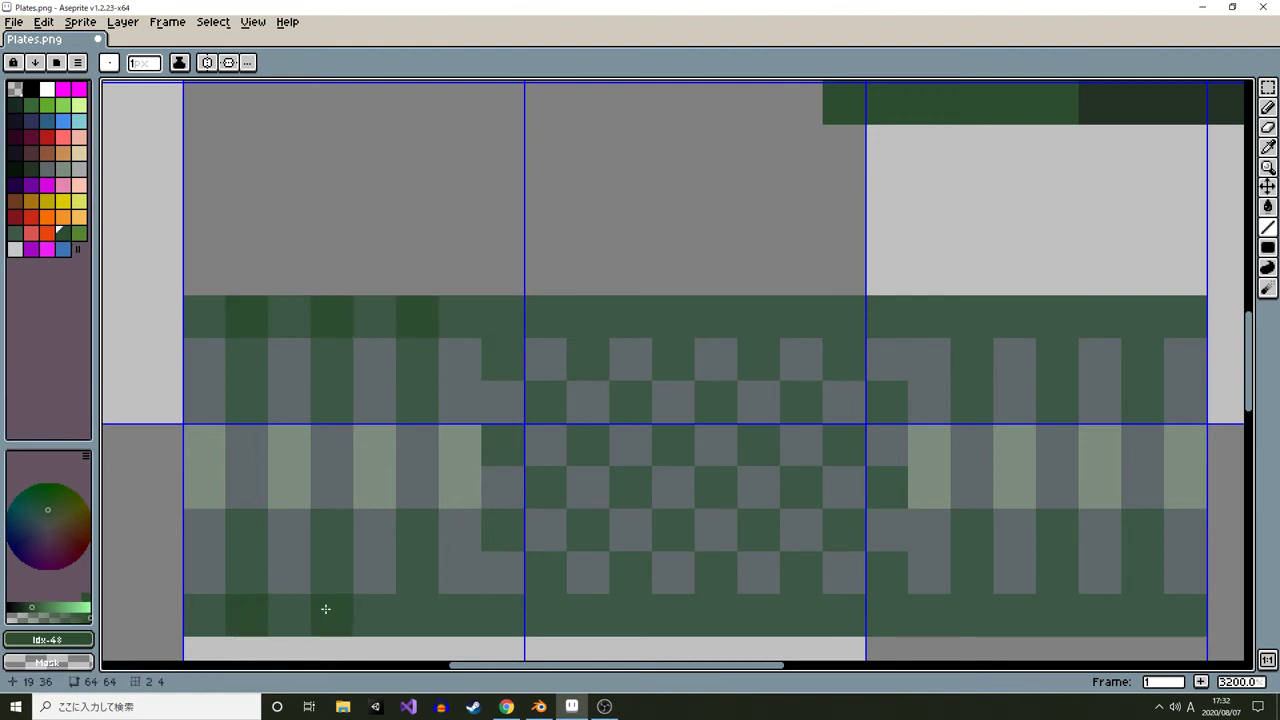
click(417, 614)
scroll(417, 612, right, 2)
click(870, 322)
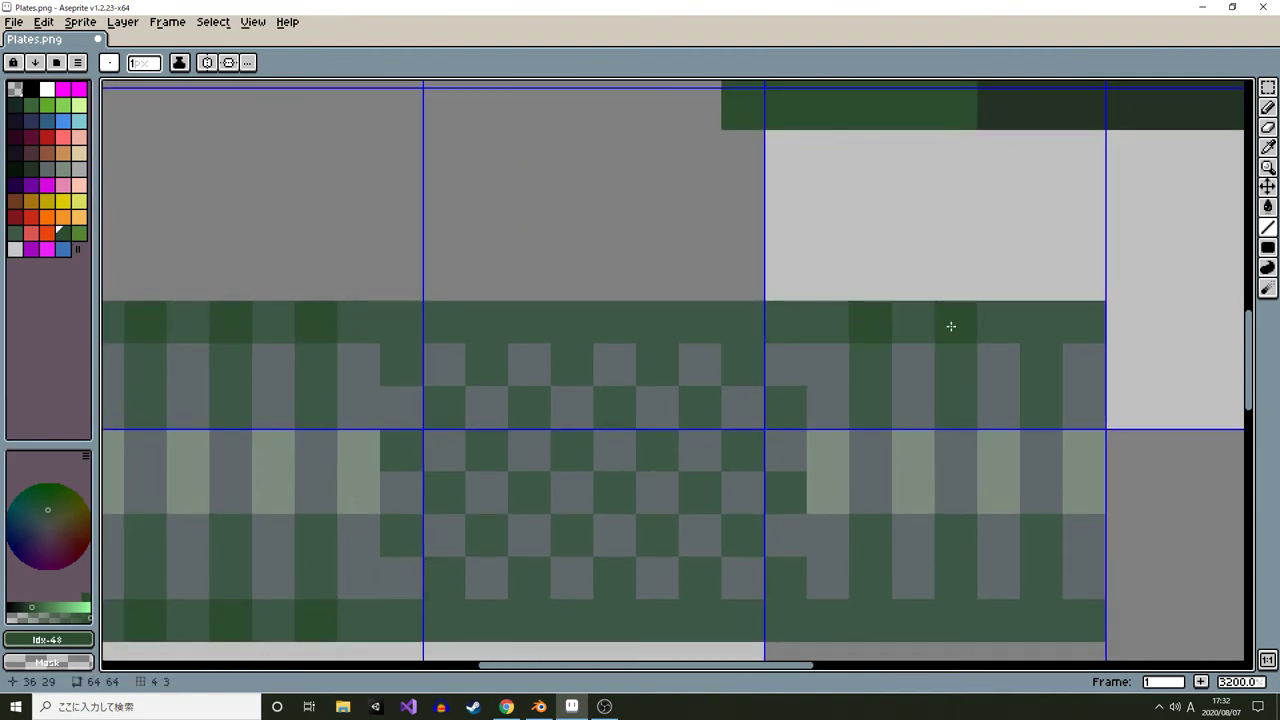
click(953, 326)
click(1048, 326)
drag(1049, 326, 937, 202)
click(931, 496)
click(855, 497)
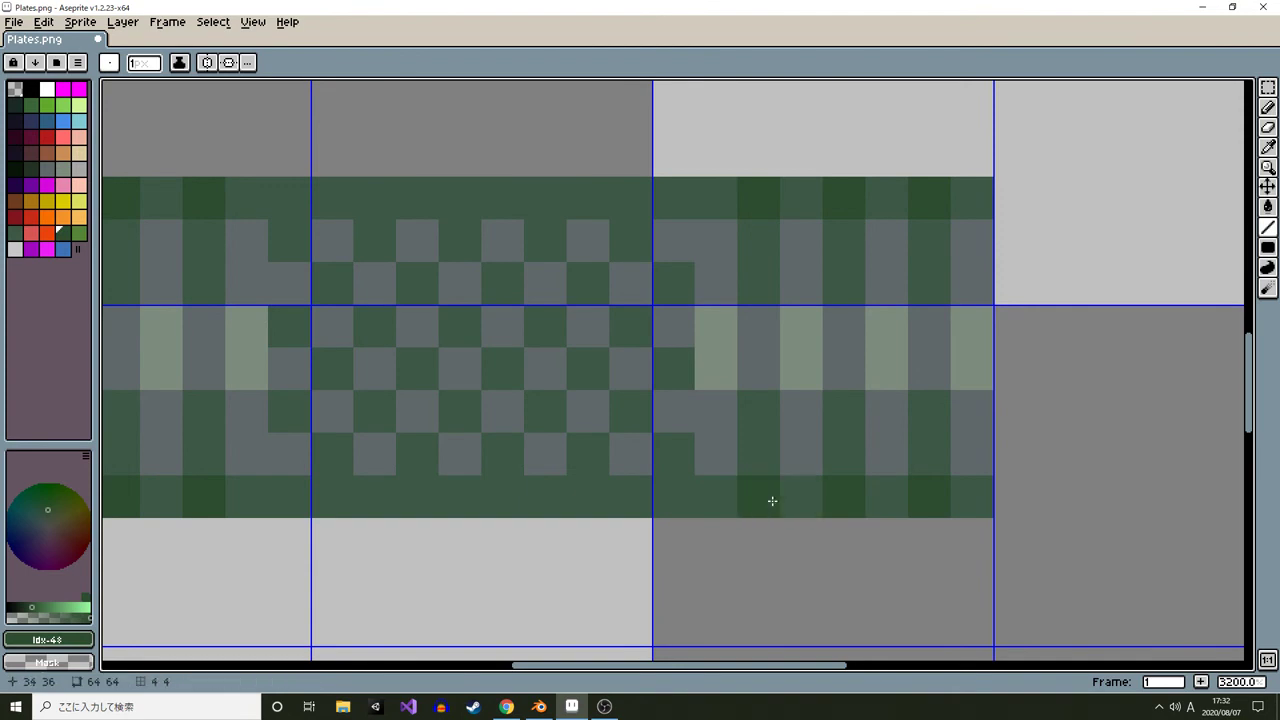
Place a few dark green pixels along the edges of the patterned rim strip
scroll(772, 501, down, 5)
scroll(768, 490, up, 4)
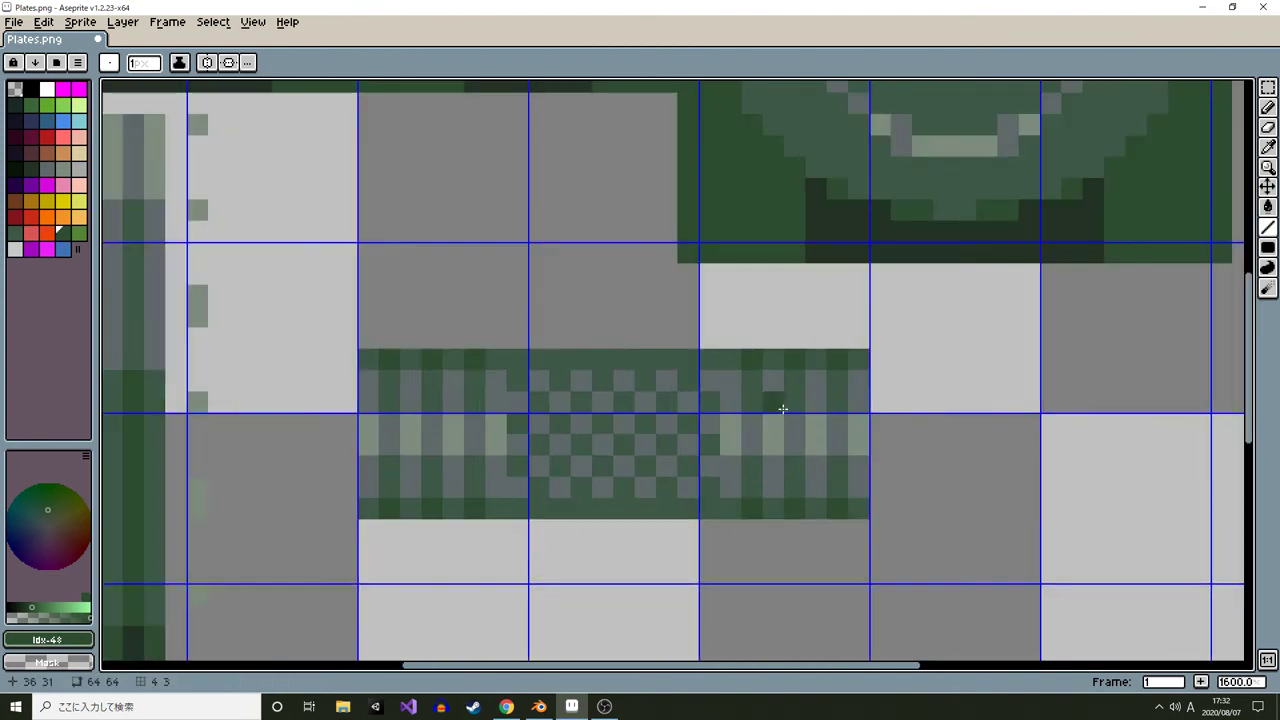
click(537, 354)
click(582, 361)
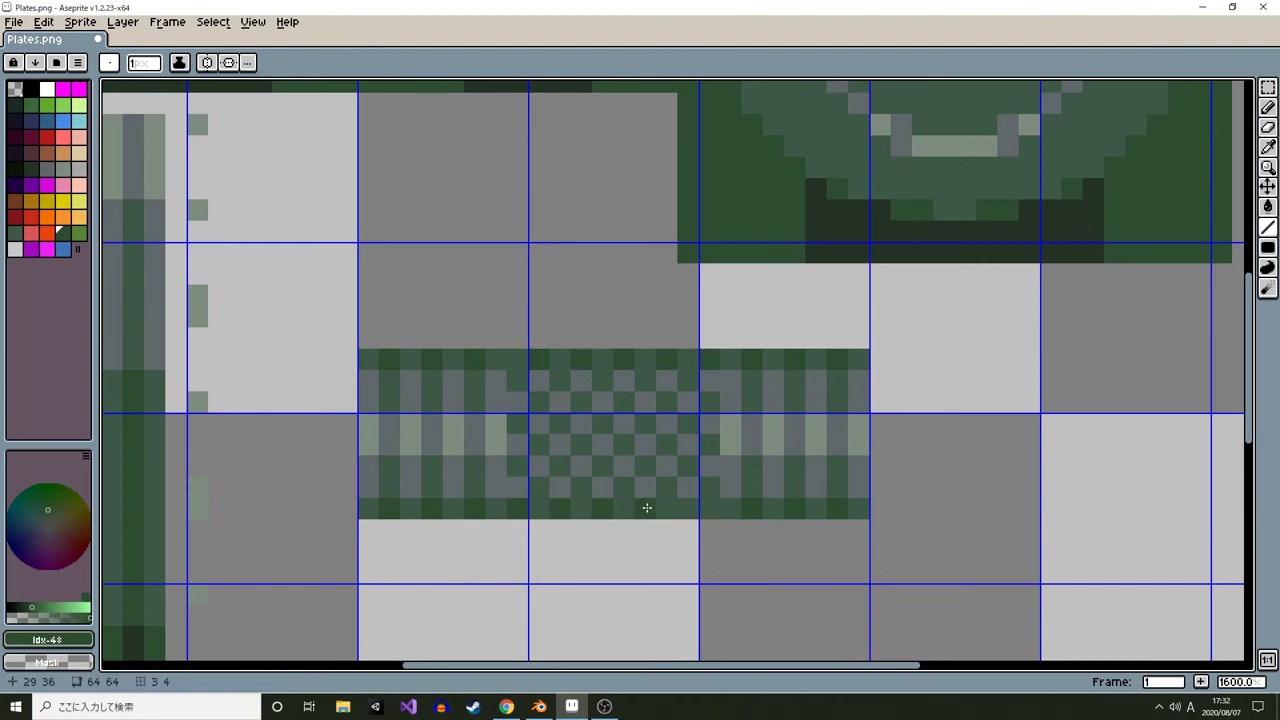
scroll(681, 508, down, 7)
scroll(760, 515, up, 7)
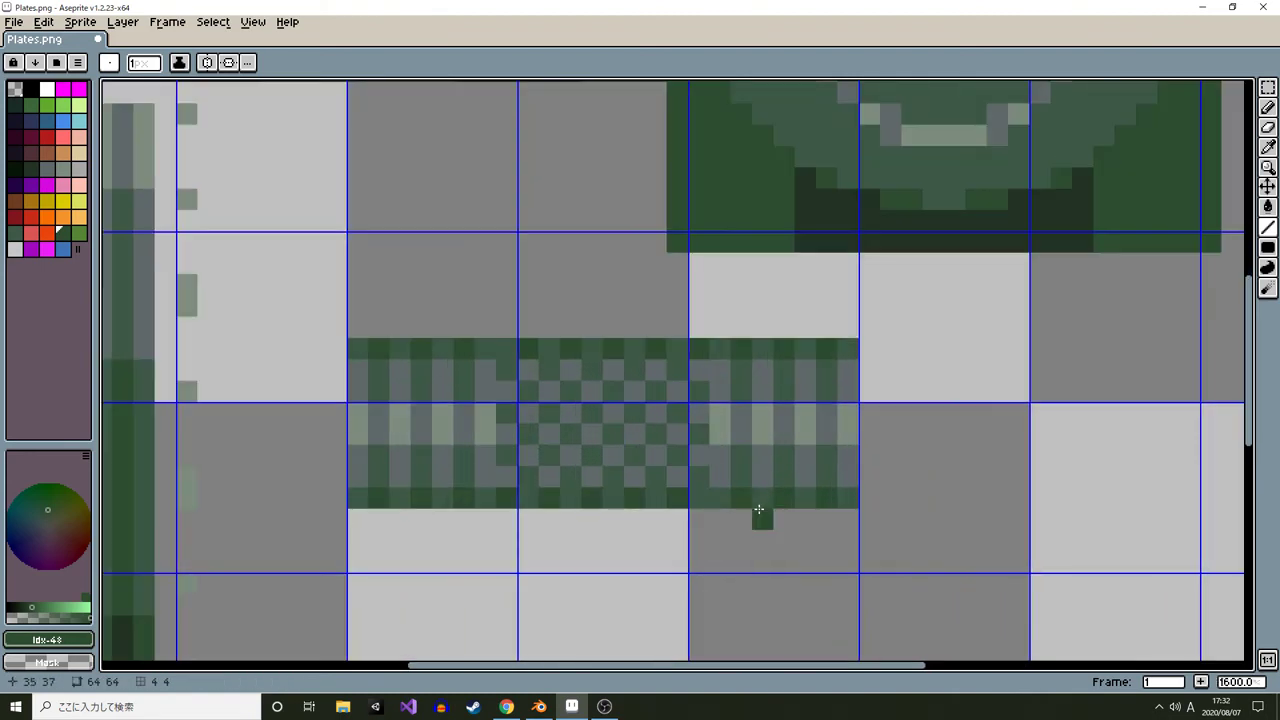
scroll(757, 515, down, 7)
scroll(757, 515, up, 7)
Select the upper rows of the patterned rim strip and delete them
key(m)
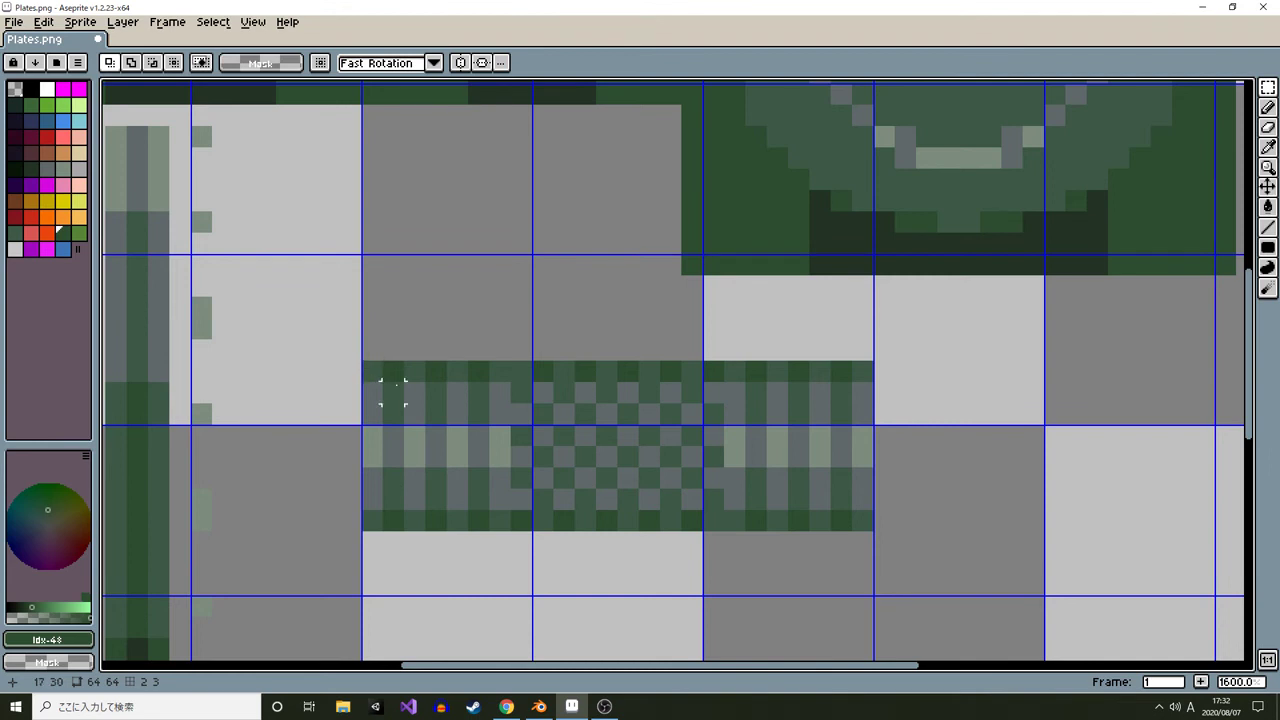
drag(316, 338, 983, 449)
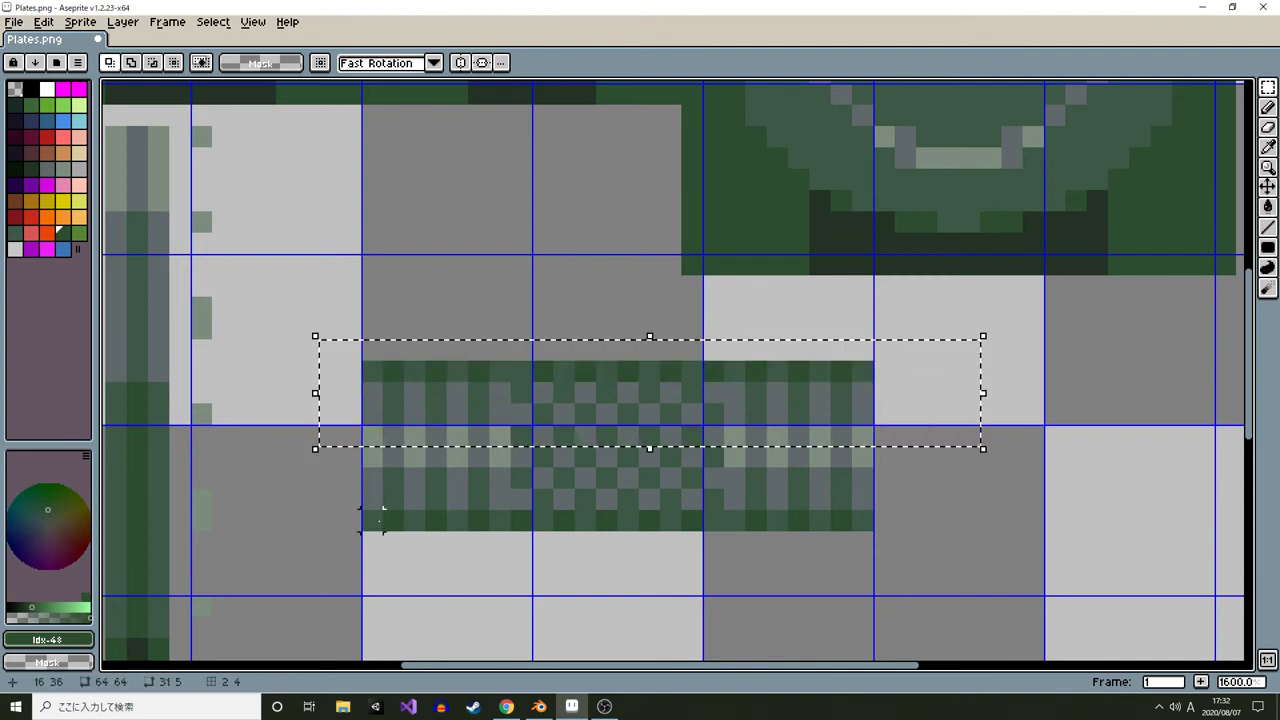
click(840, 498)
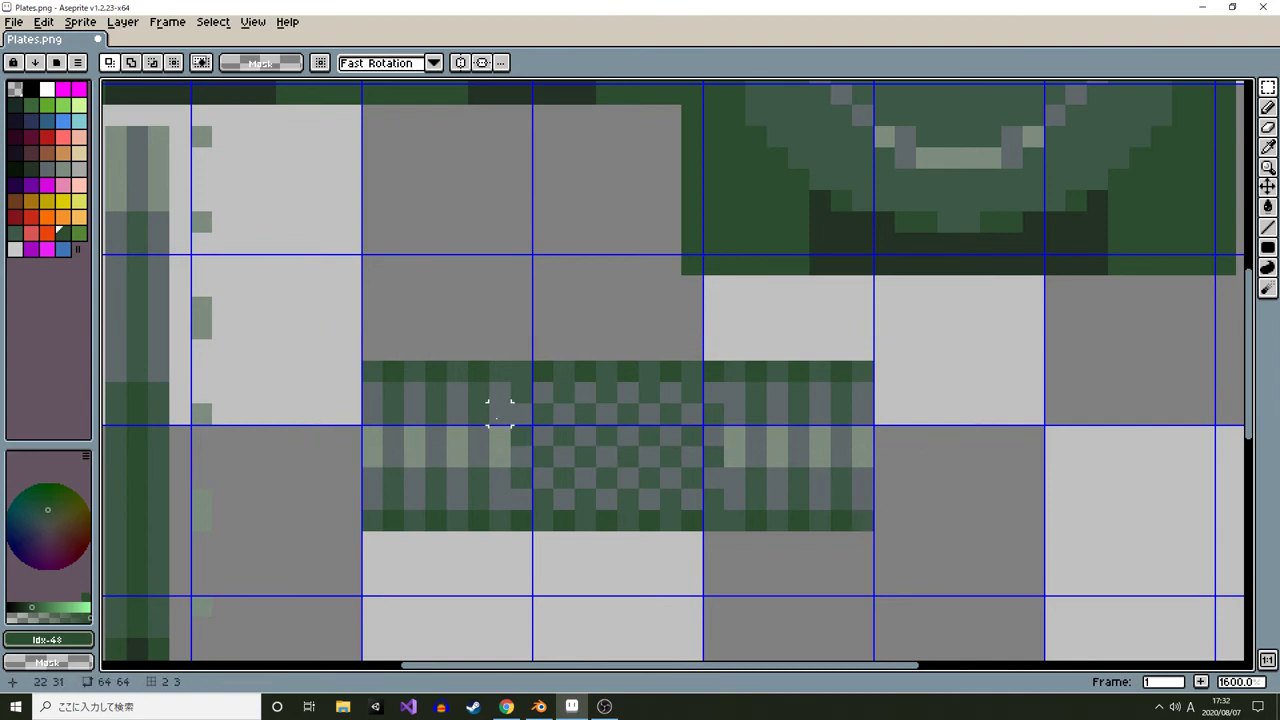
drag(527, 520, 691, 365)
click(921, 425)
drag(349, 436, 958, 336)
key(Delete)
Cut the block containing the rim strip and paste it slightly higher in the sprite sheet
scroll(925, 370, down, 4)
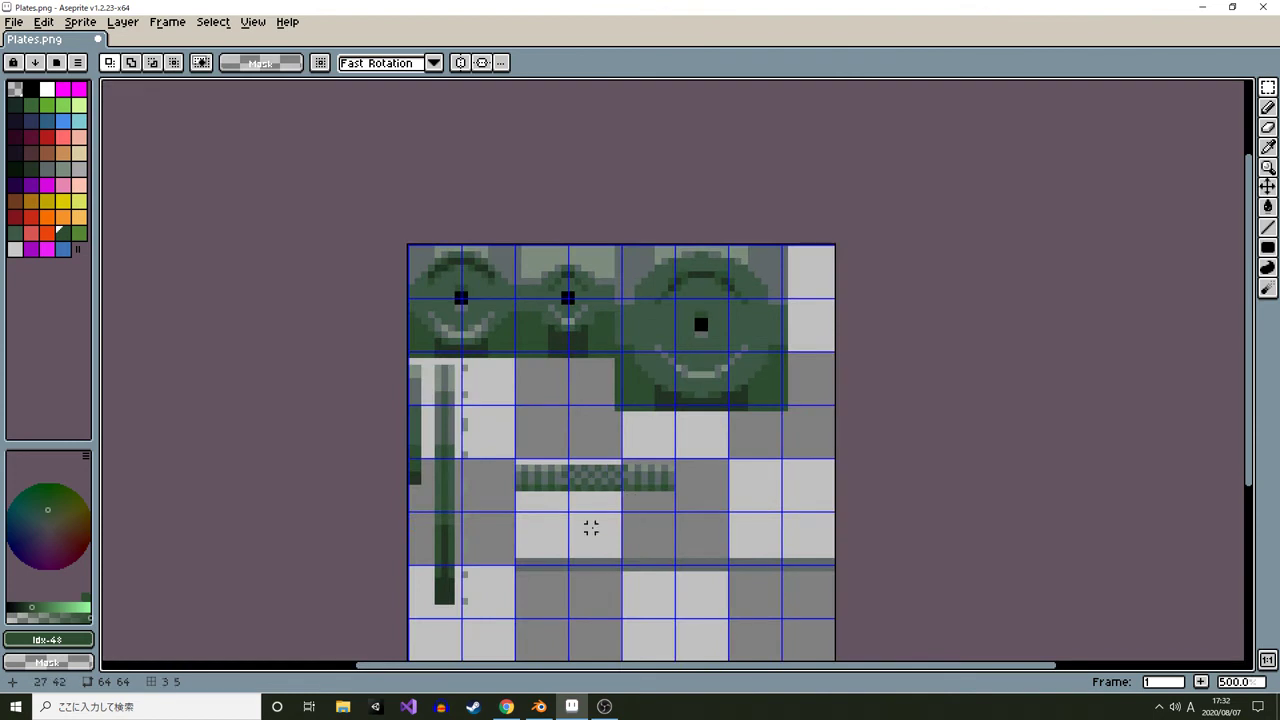
scroll(591, 528, up, 4)
drag(391, 369, 882, 436)
drag(882, 436, 874, 551)
key(ctrl+x)
key(ctrl+v)
drag(700, 528, 700, 421)
click(789, 518)
scroll(789, 518, down, 4)
scroll(782, 521, down, 1)
key(shift+g)
drag(777, 523, 743, 468)
key(shift+g)
scroll(736, 448, up, 4)
scroll(793, 480, down, 1)
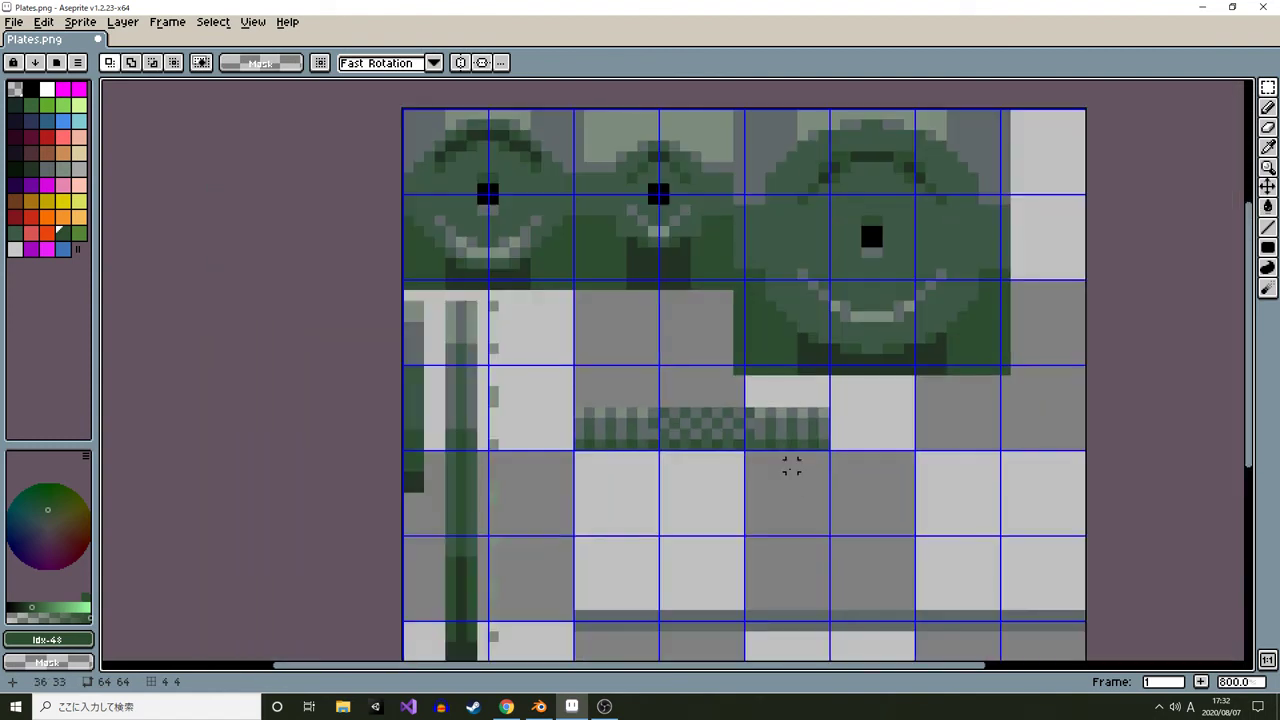
Switch to Blender and reload the edited Plates.png texture in the UV editor
key(alt+Tab)
key(alt+Tab)
key(Tab)
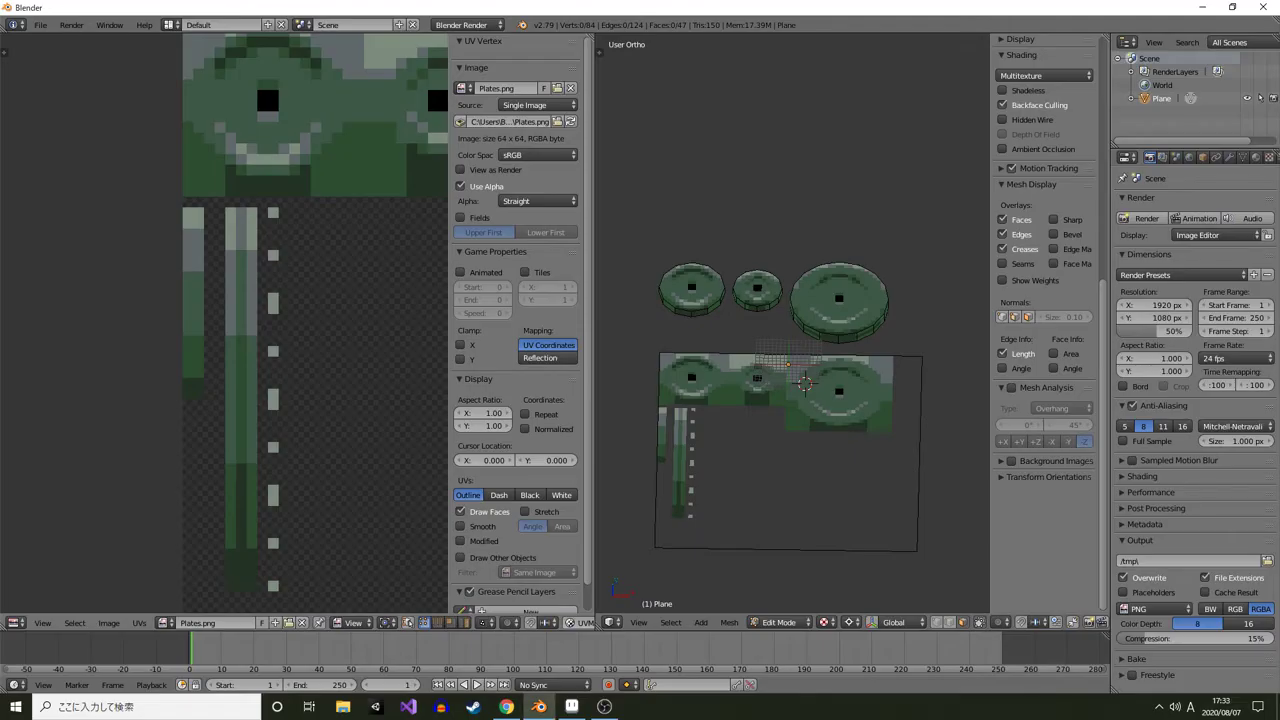
key(alt+r)
scroll(224, 323, down, 4)
drag(224, 323, 142, 308)
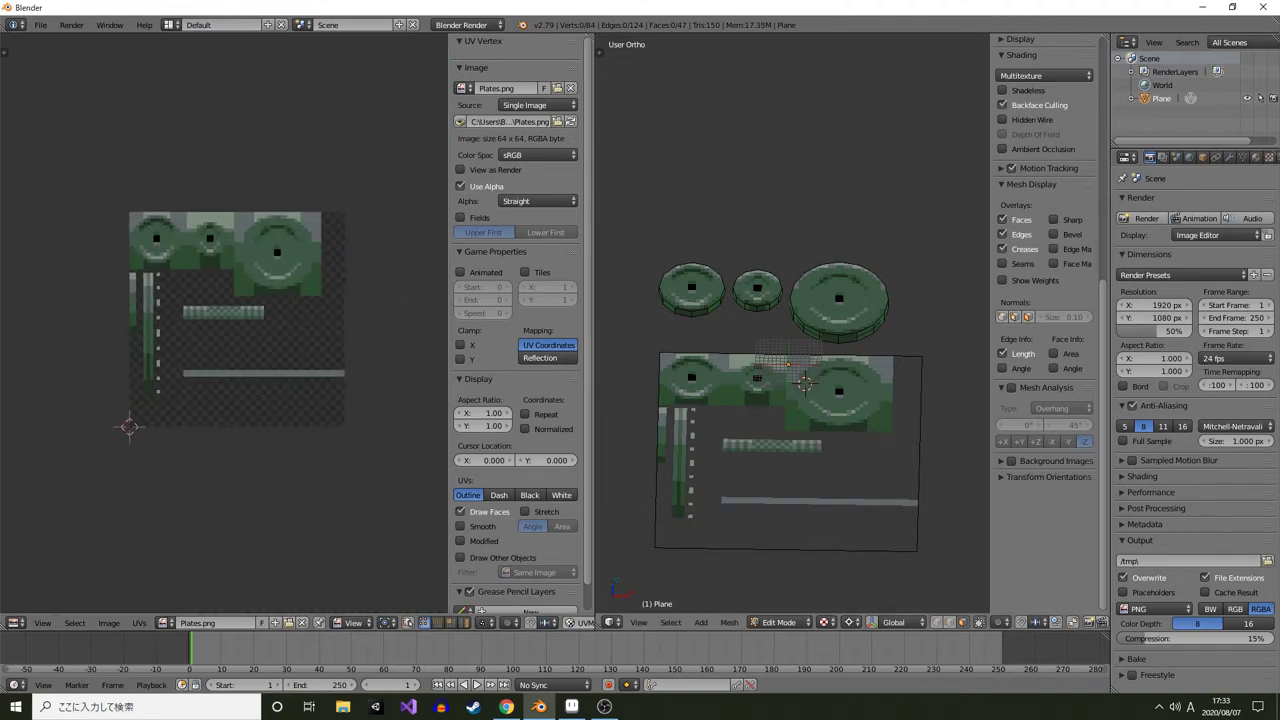
key(KP_7)
scroll(792, 323, up, 3)
key(shift+c)
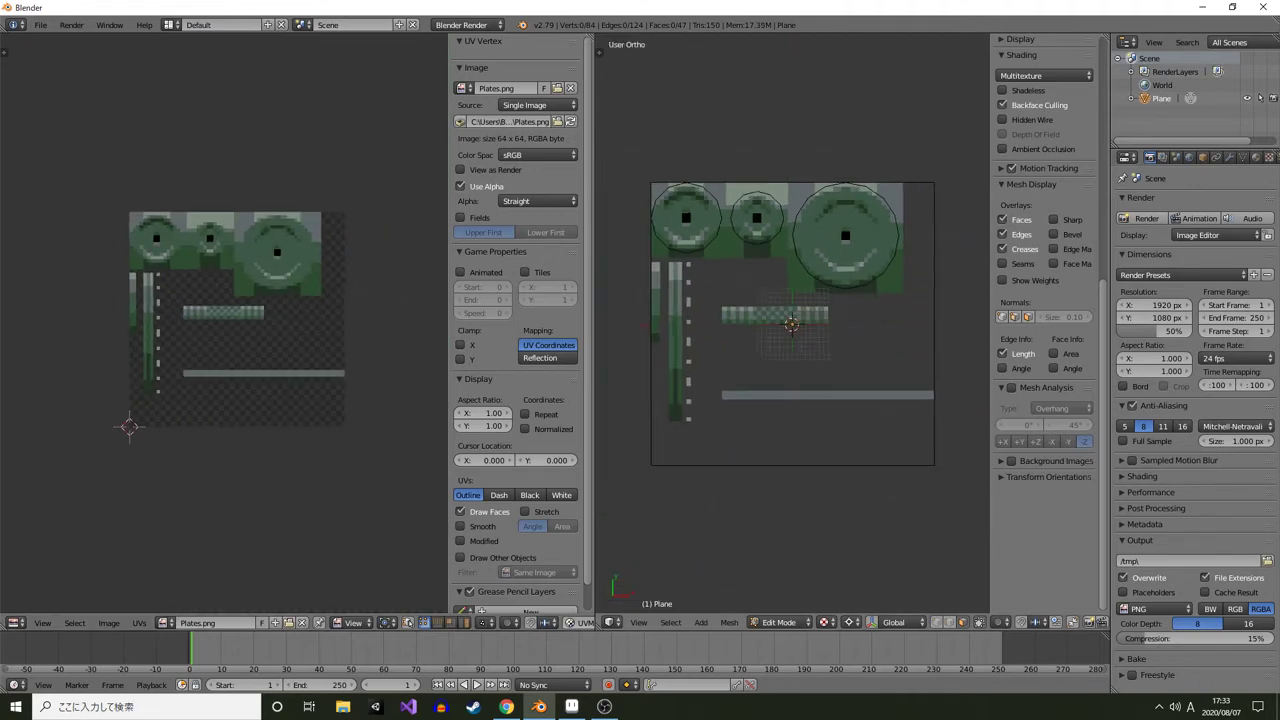
scroll(792, 323, up, 3)
key(Tab)
drag(792, 323, 796, 397)
key(Tab)
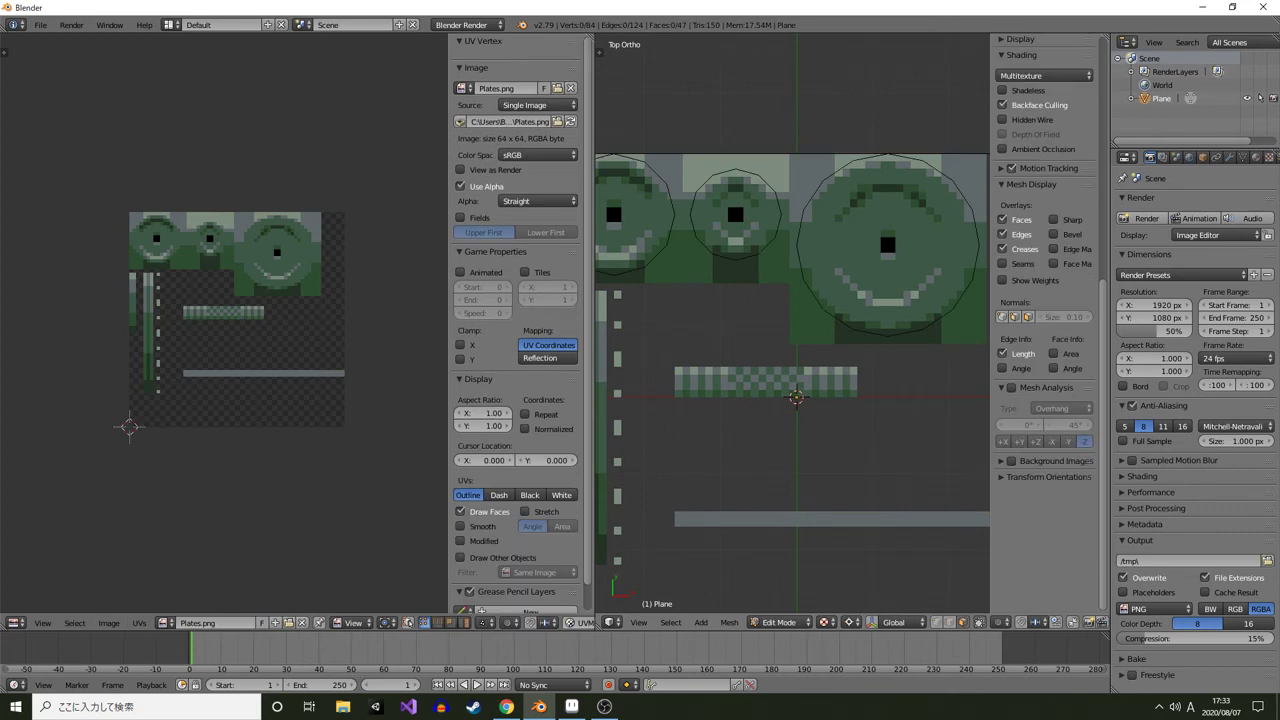
Add a cube at the rim strip's left end and stretch it 31 units along the strip
scroll(796, 397, up, 2)
key(shift+a)
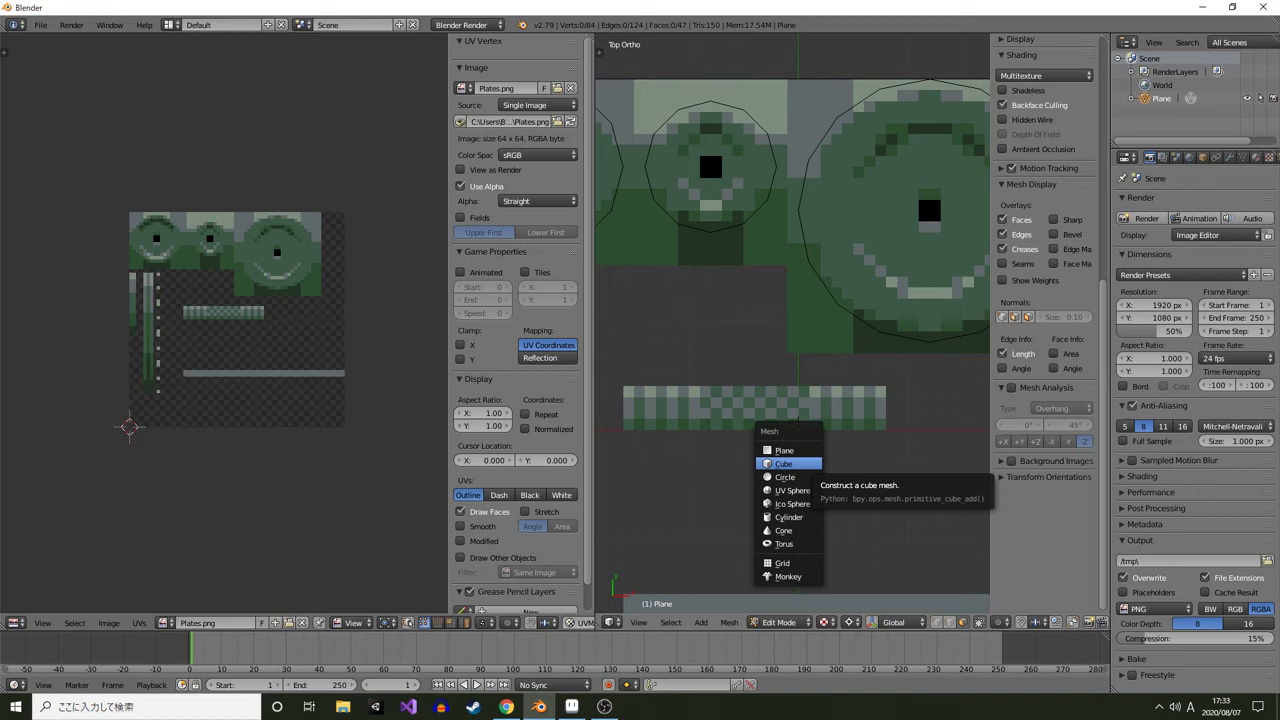
click(783, 464)
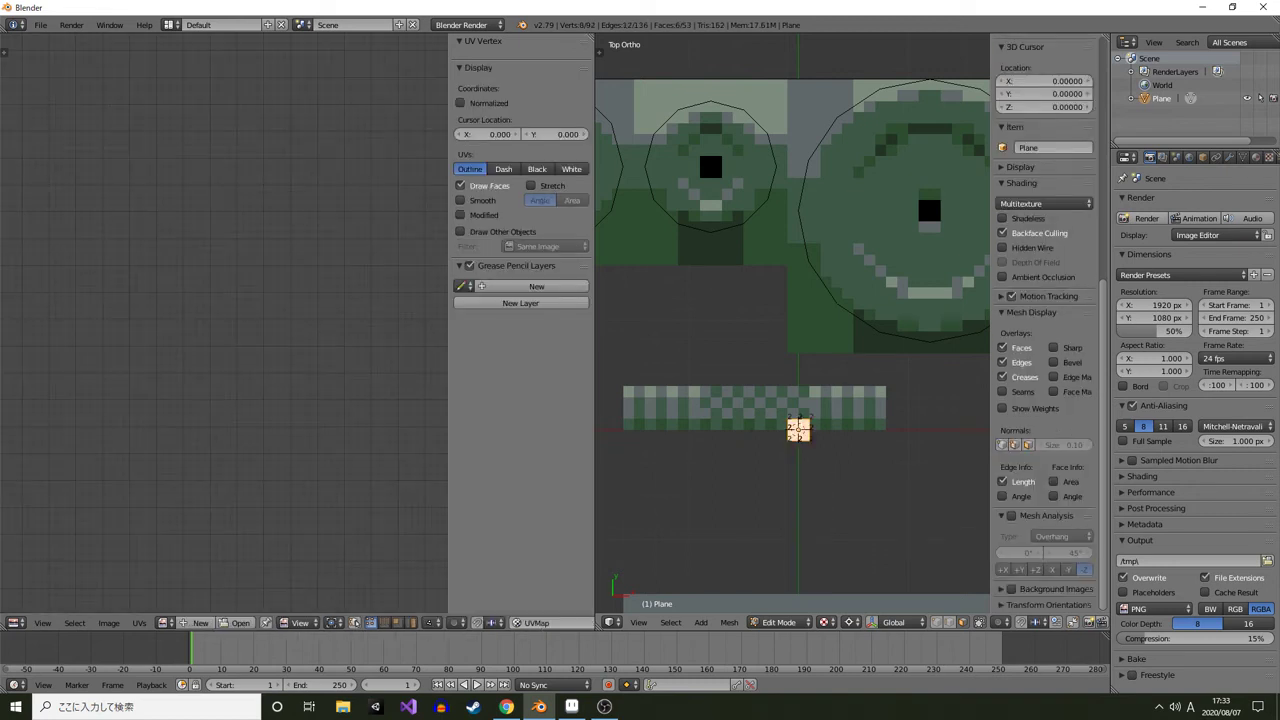
key(g)
click(635, 398)
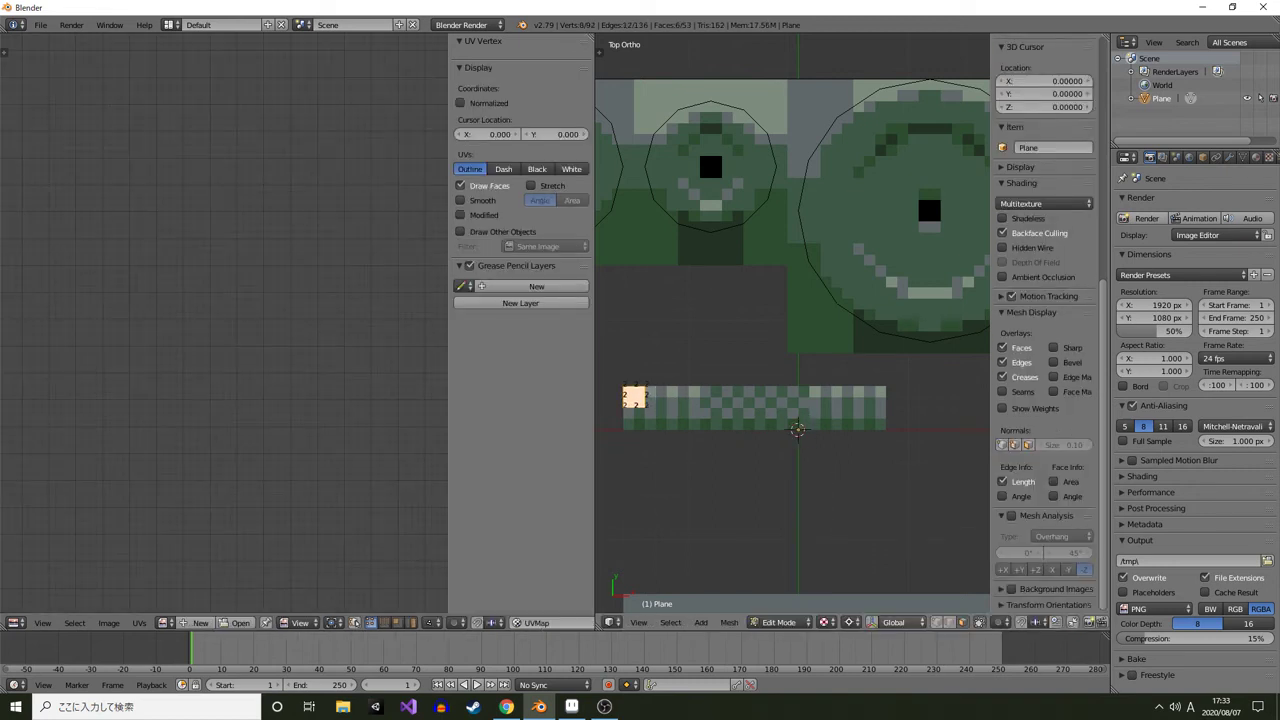
key(z)
right_click(646, 397)
key(alt+z)
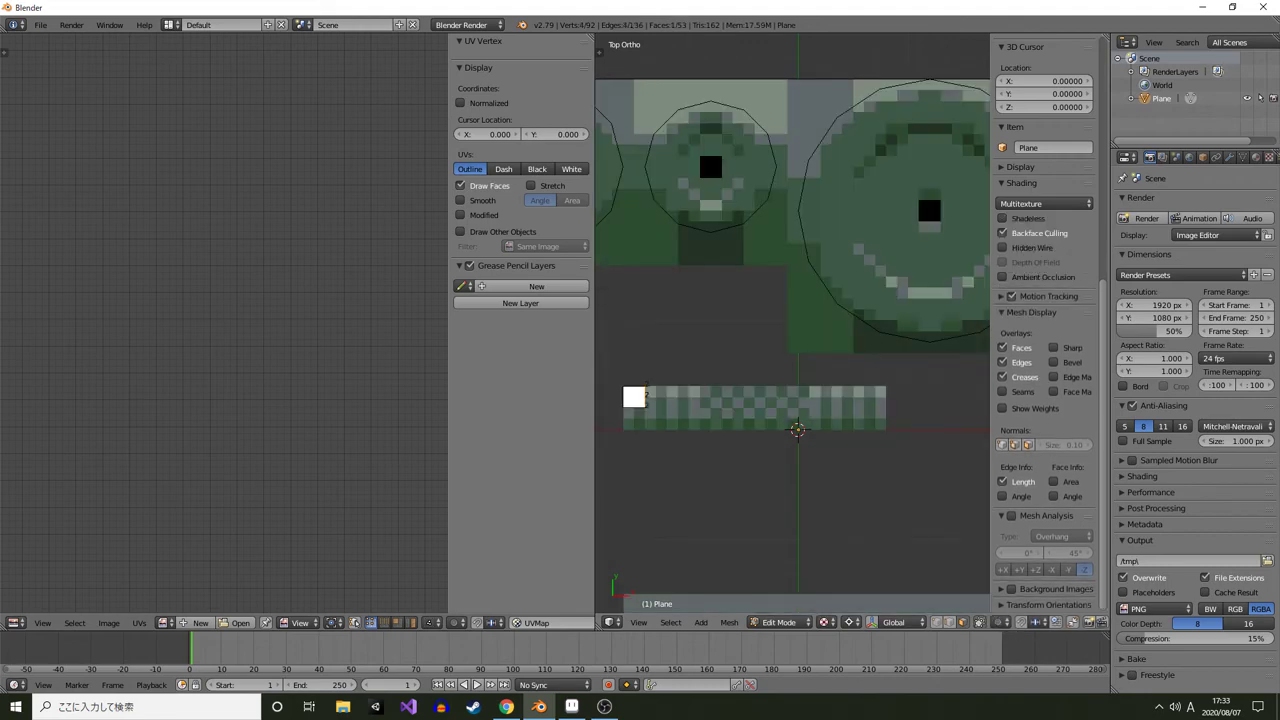
key(g)
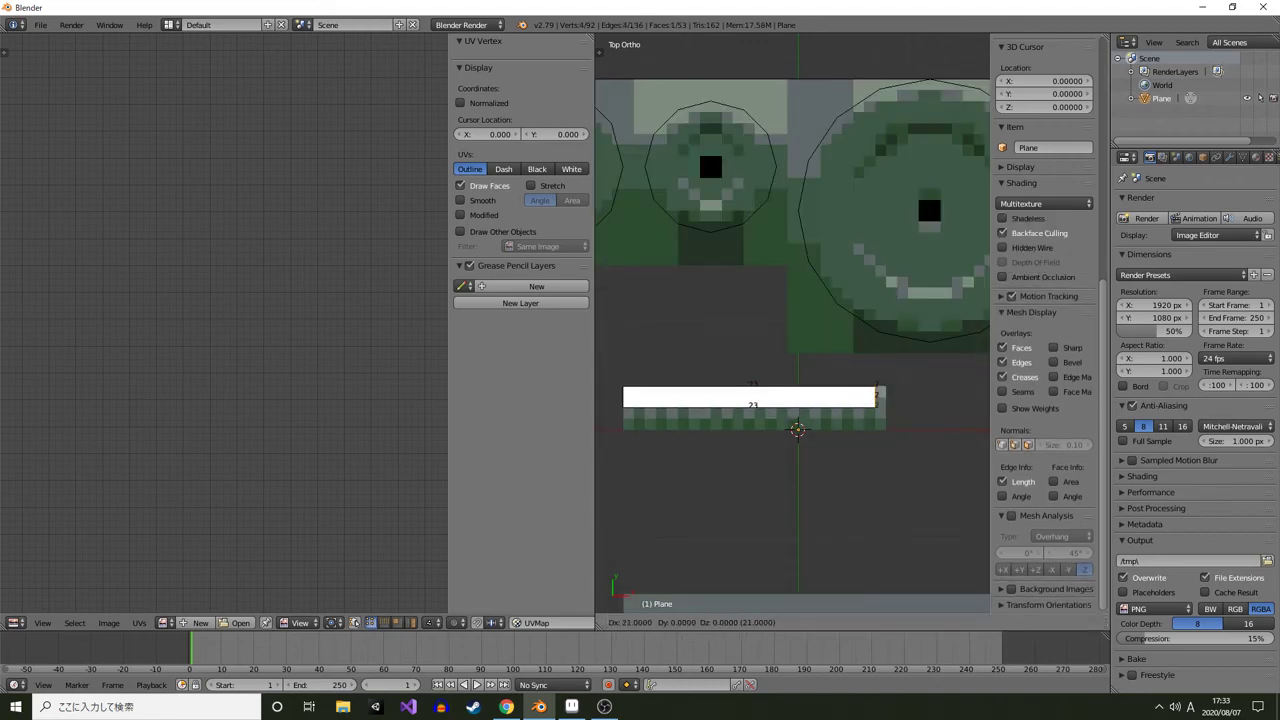
key(Return)
Move the stretched bar to the centre in side view and rotate it to lie flat
key(KP_1)
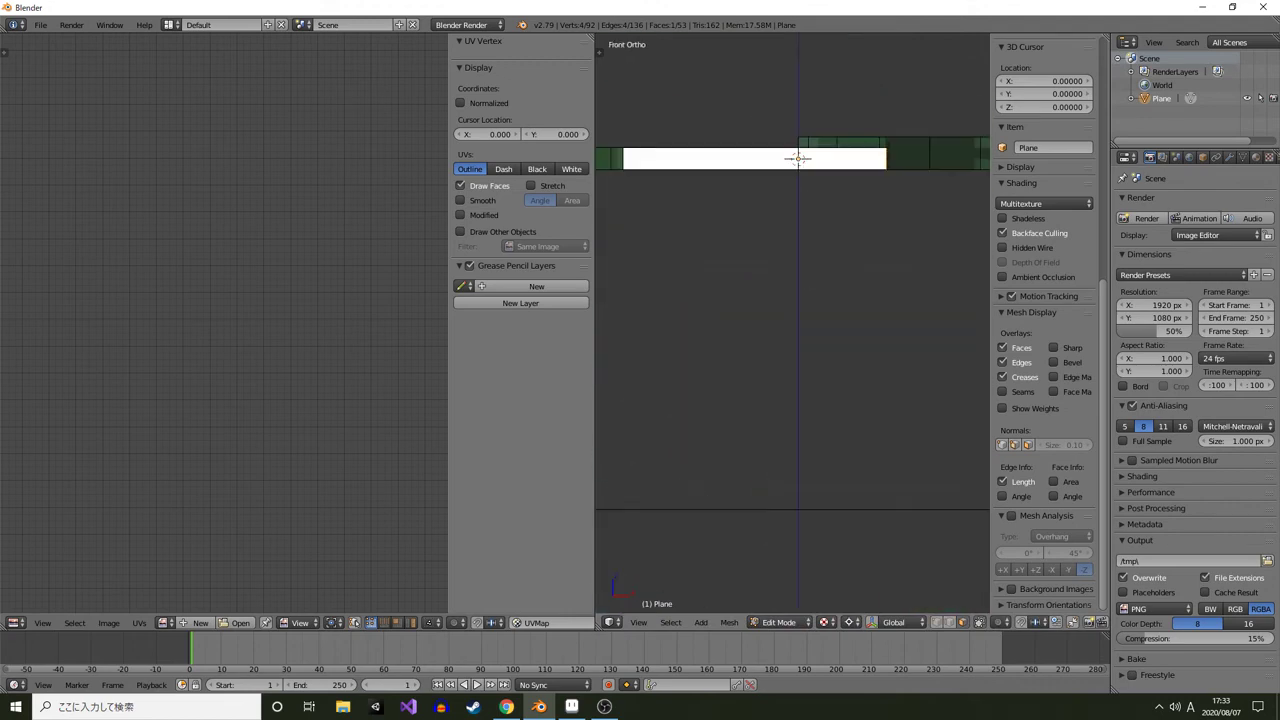
key(KP_3)
shift+drag(717, 160, 742, 409)
scroll(792, 323, up, 2)
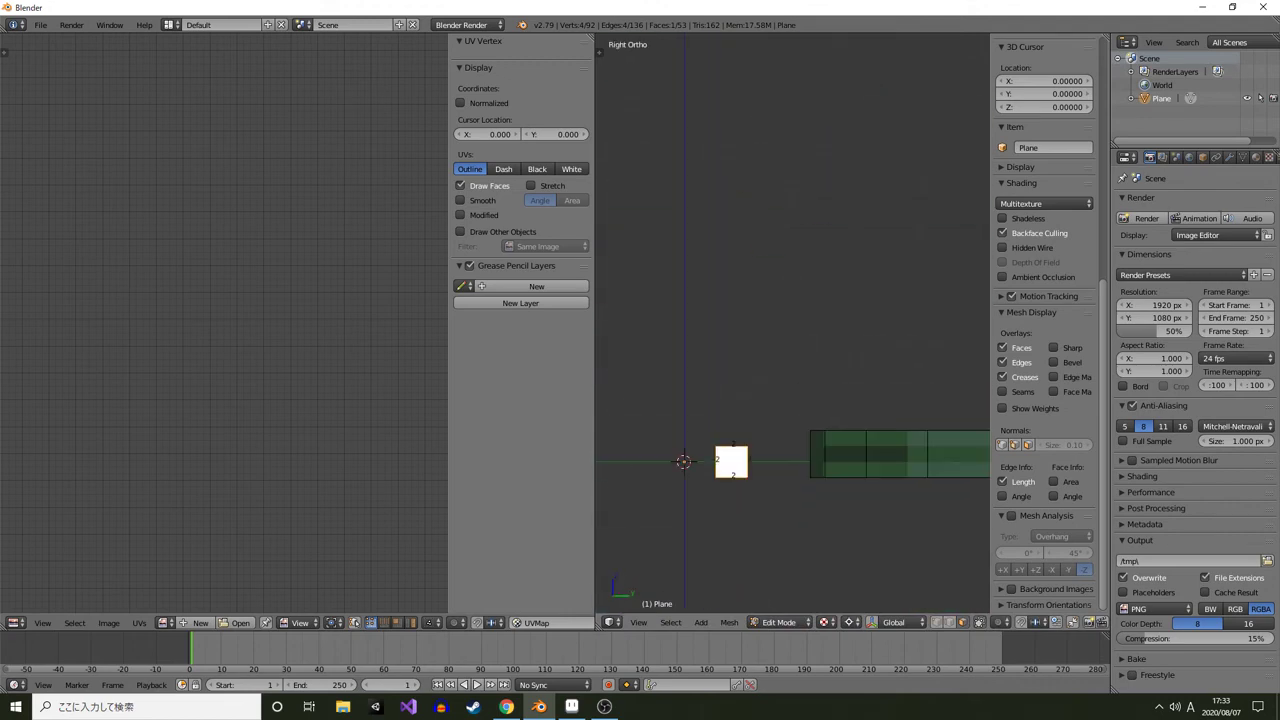
key(l)
key(ctrl+z)
key(g)
click(741, 434)
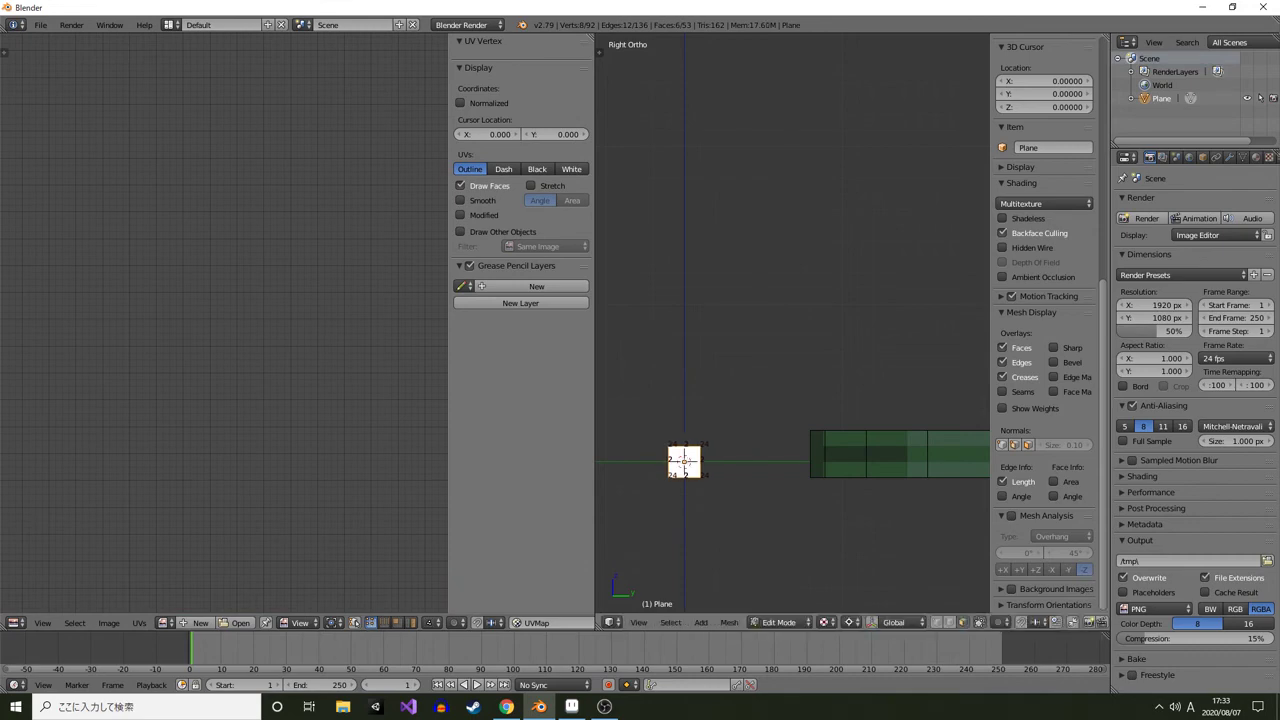
key(r)
click(739, 478)
key(KP_7)
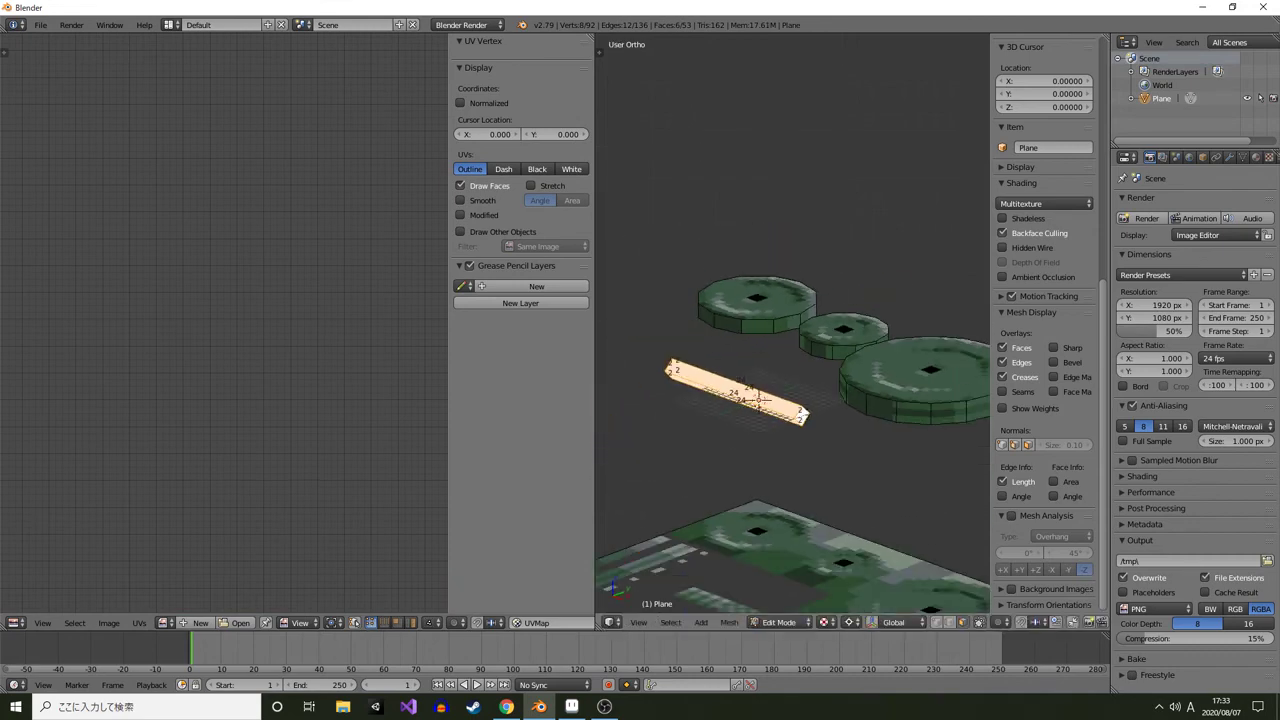
scroll(797, 374, up, 3)
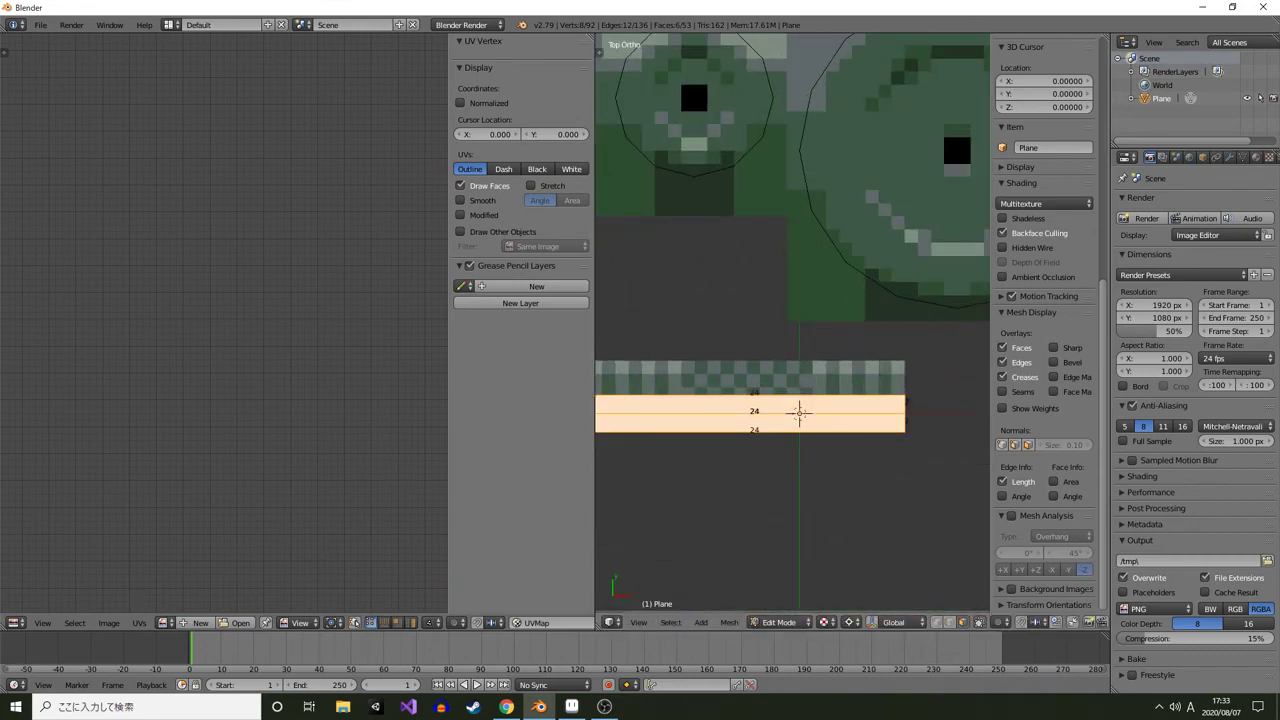
scroll(814, 386, down, 2)
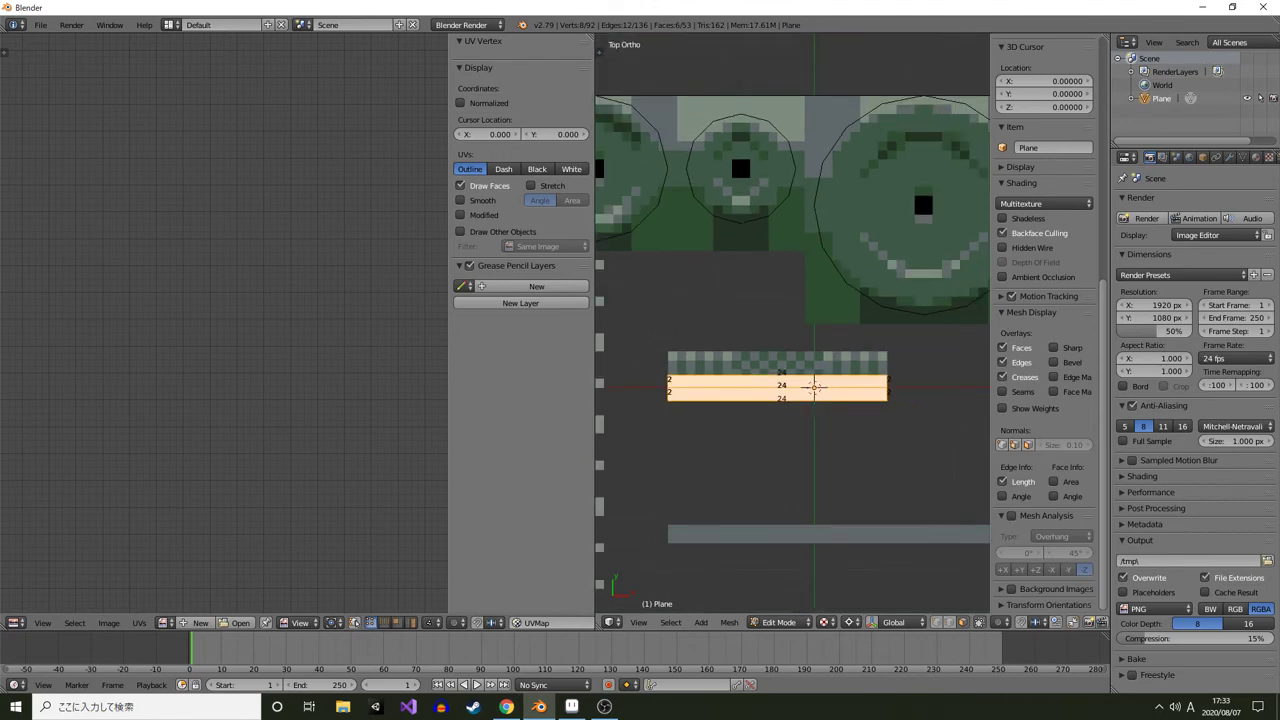
Select a face of the bar and mark its edges as seams
drag(800, 410, 702, 325)
key(a)
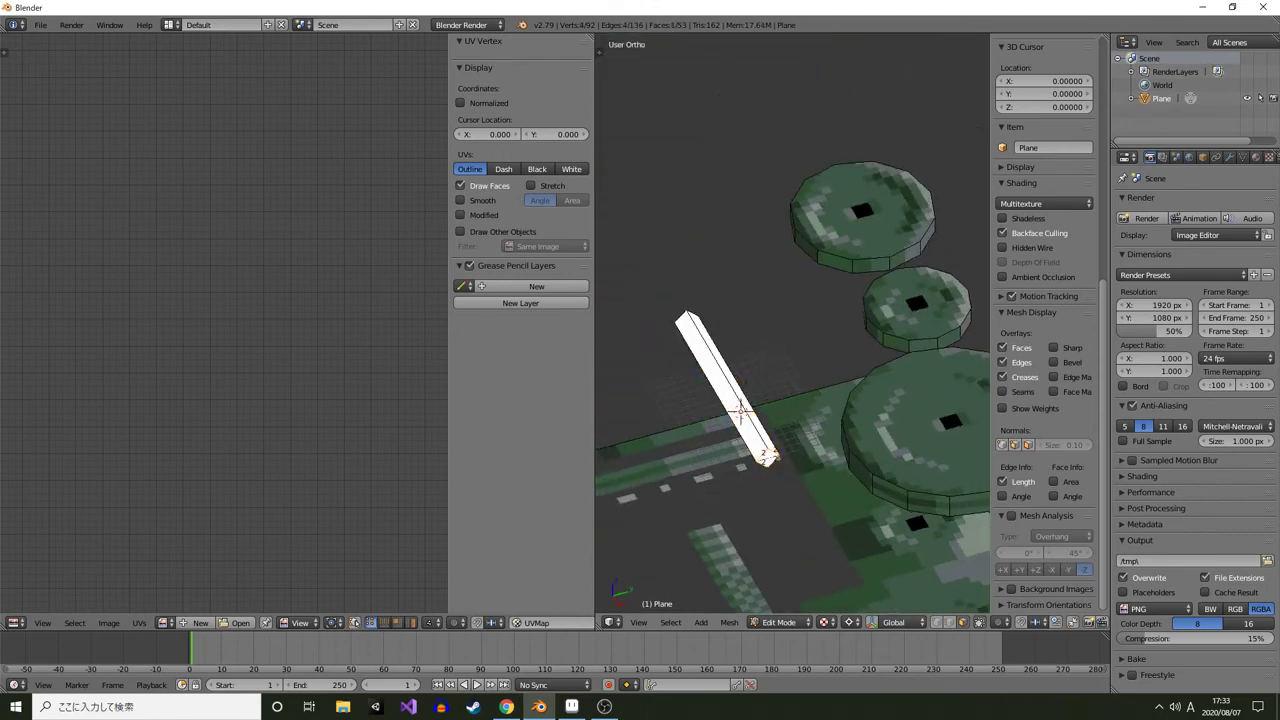
right_click(724, 386)
click(950, 622)
drag(840, 510, 830, 385)
right_click(732, 398)
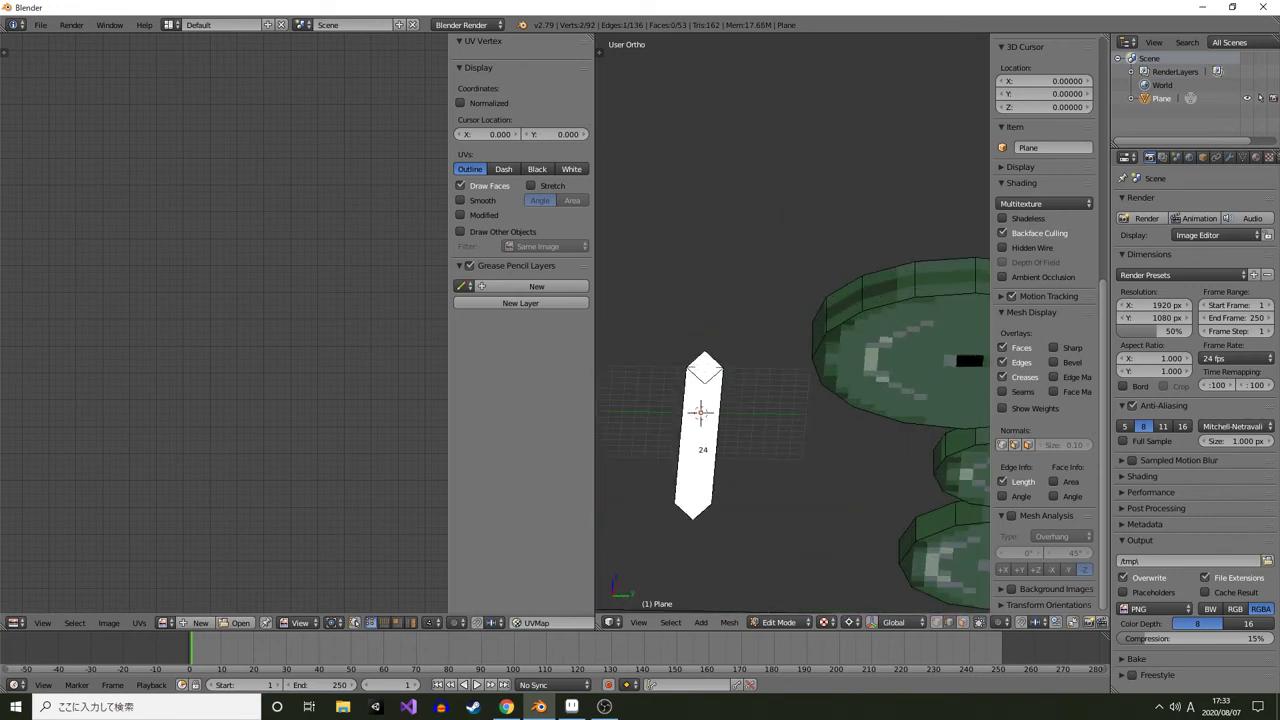
key(ctrl+e)
click(653, 447)
click(963, 622)
right_click(692, 445)
shift+right_click(712, 445)
drag(715, 445, 750, 450)
shift+right_click(702, 436)
shift+right_click(716, 412)
key(g)
key(Escape)
key(KP_7)
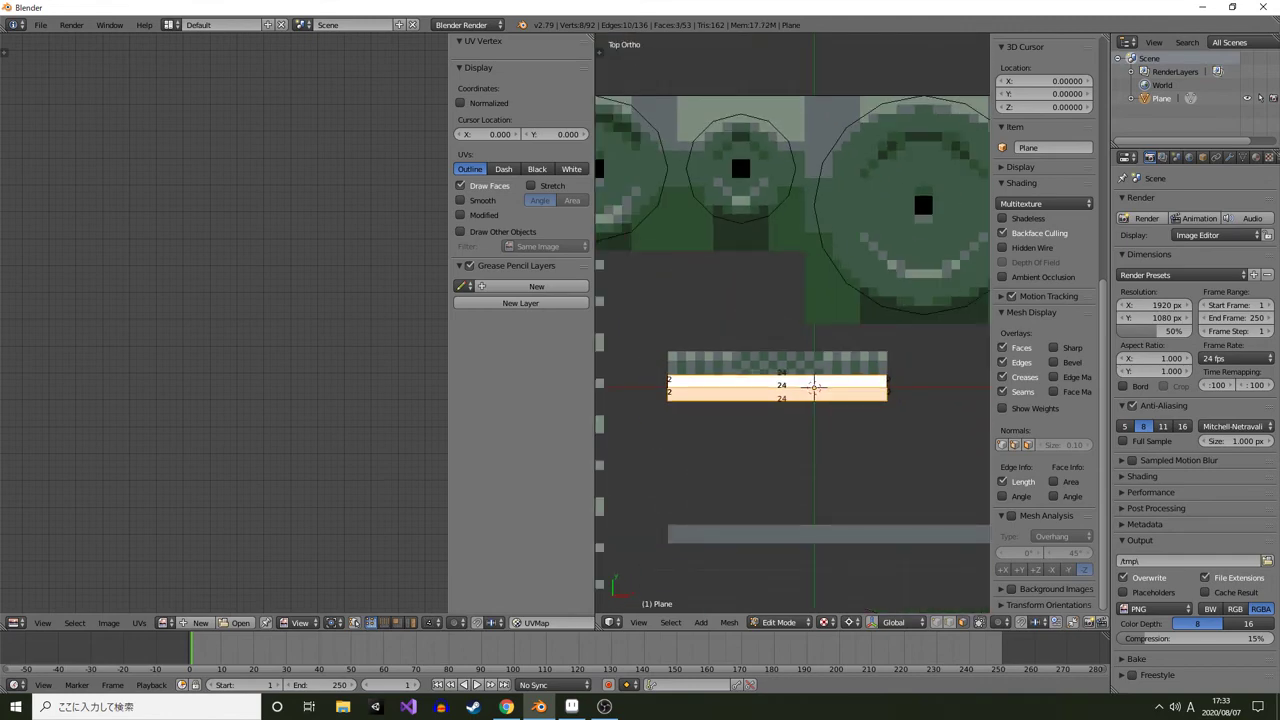
Assign Plates.png to the bar's faces and unwrap its UVs
scroll(813, 386, up, 1)
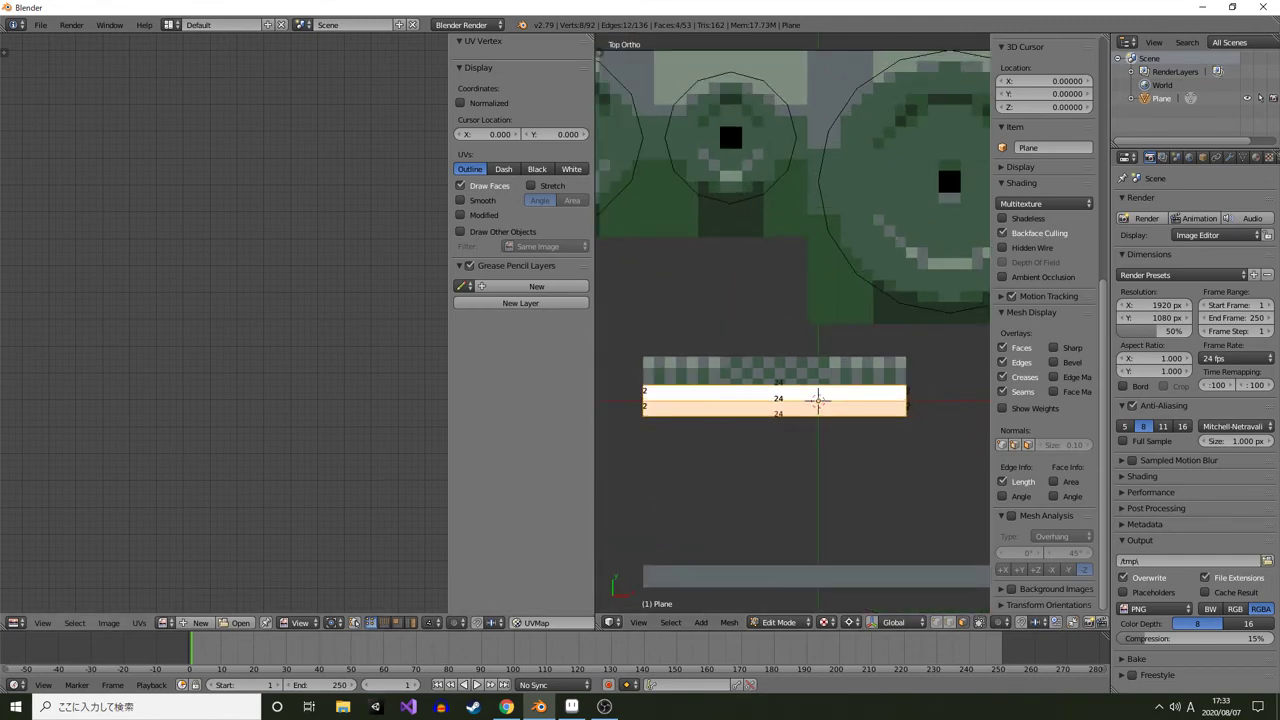
click(164, 623)
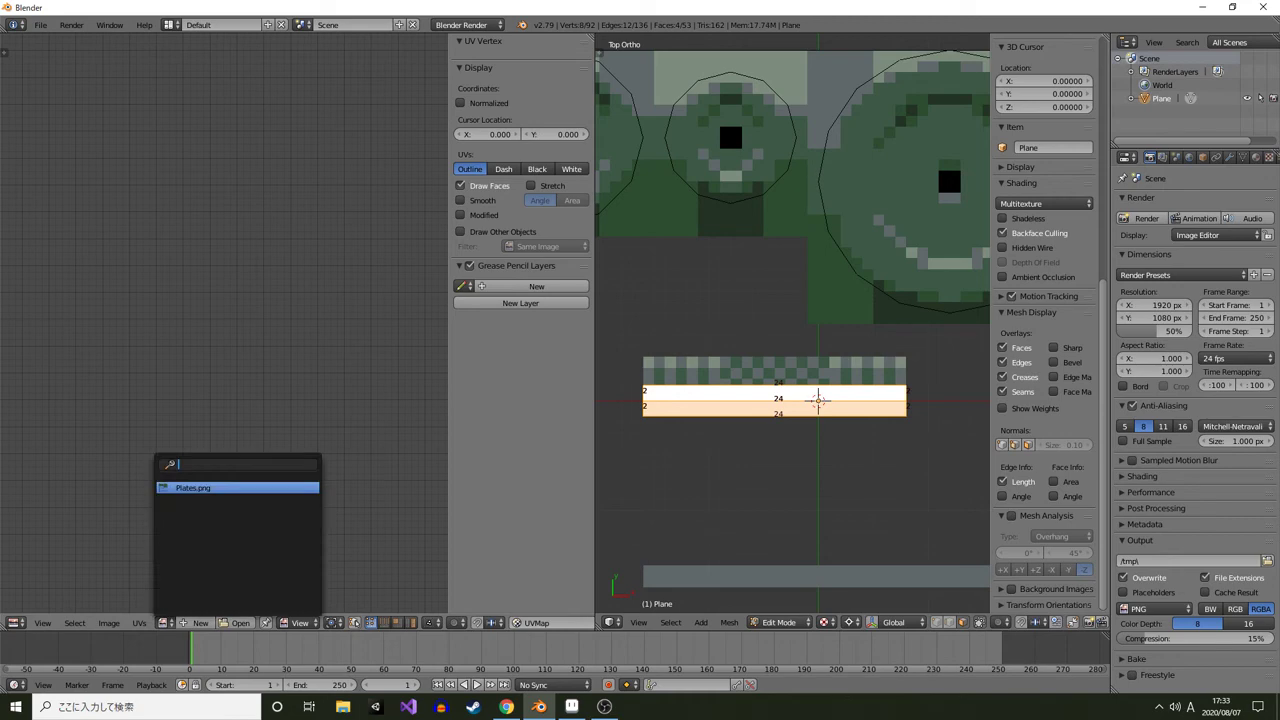
key(Return)
scroll(790, 400, up, 1)
key(u)
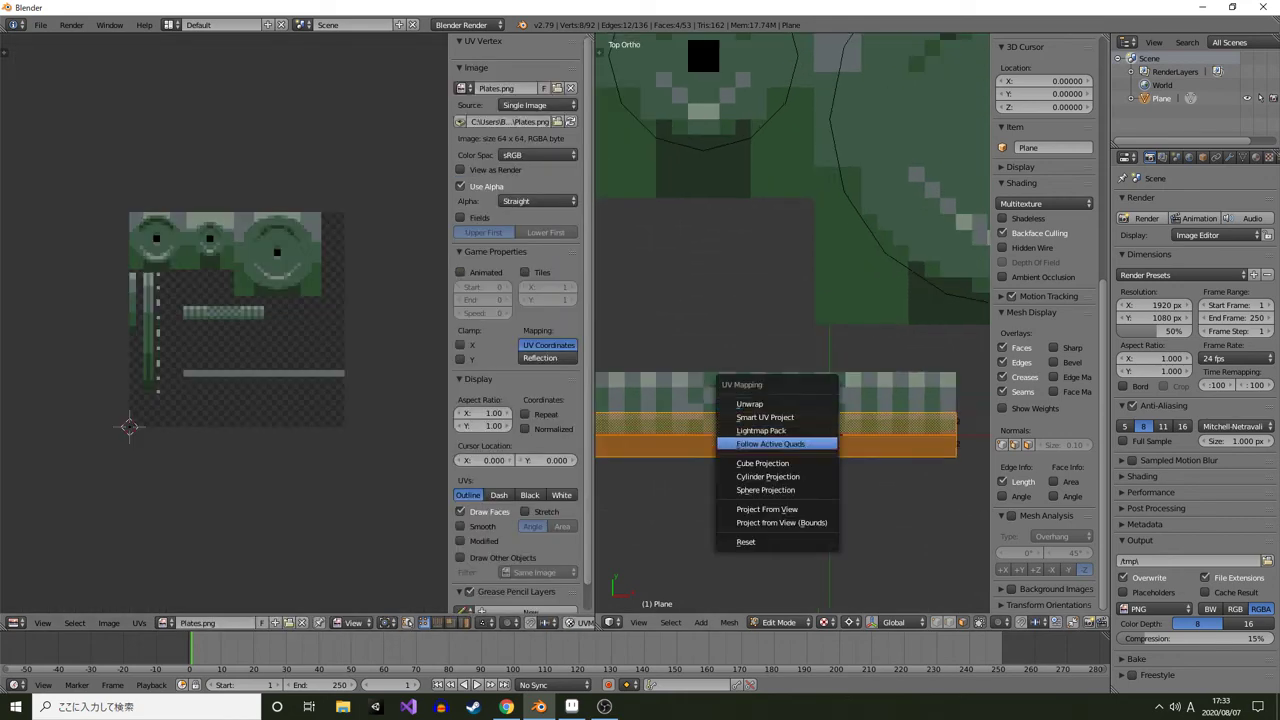
click(790, 404)
Move the bar's UV islands onto the patterned strip and scale them by 0.4
scroll(224, 323, up, 2)
key(a)
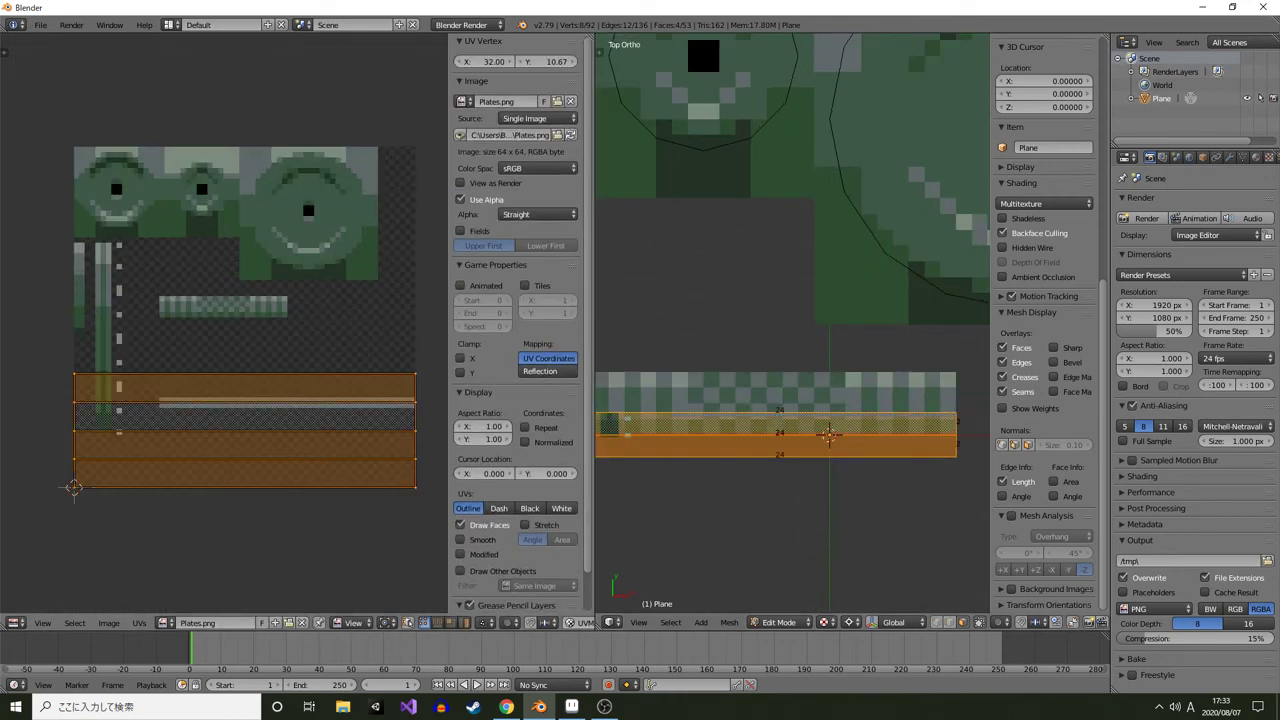
key(g)
click(400, 298)
key(s)
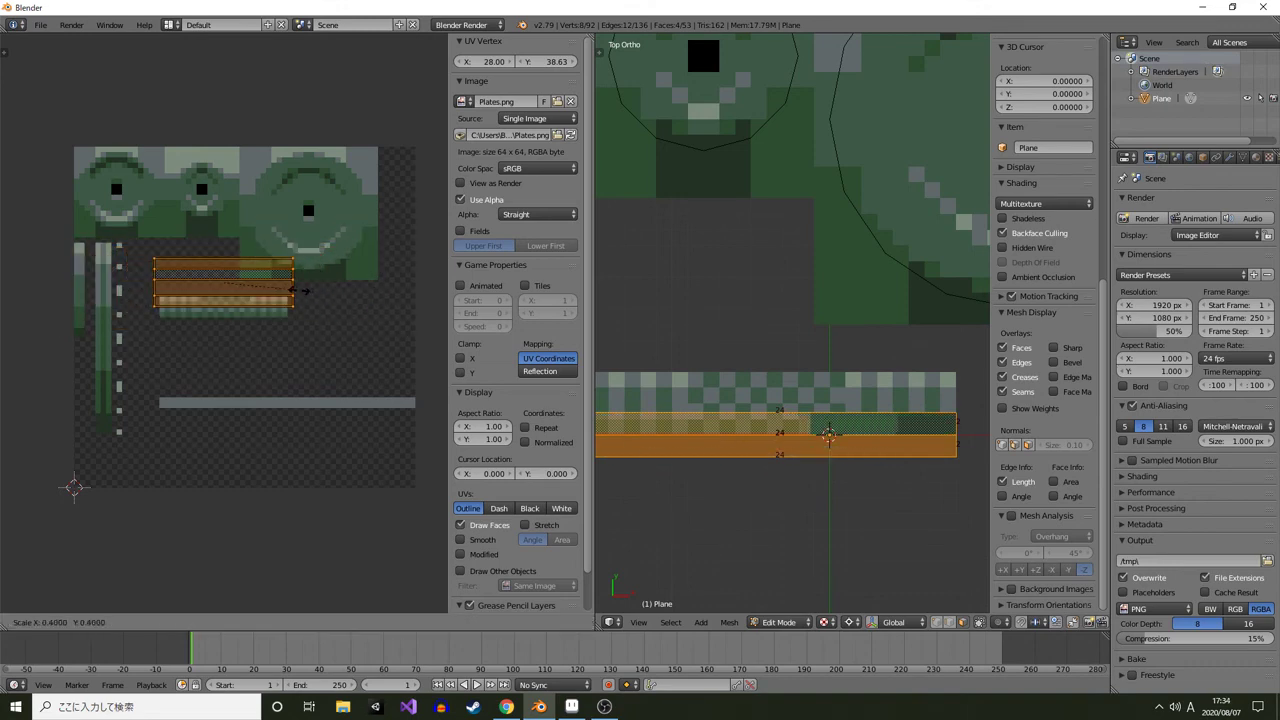
click(290, 289)
scroll(290, 289, up, 3)
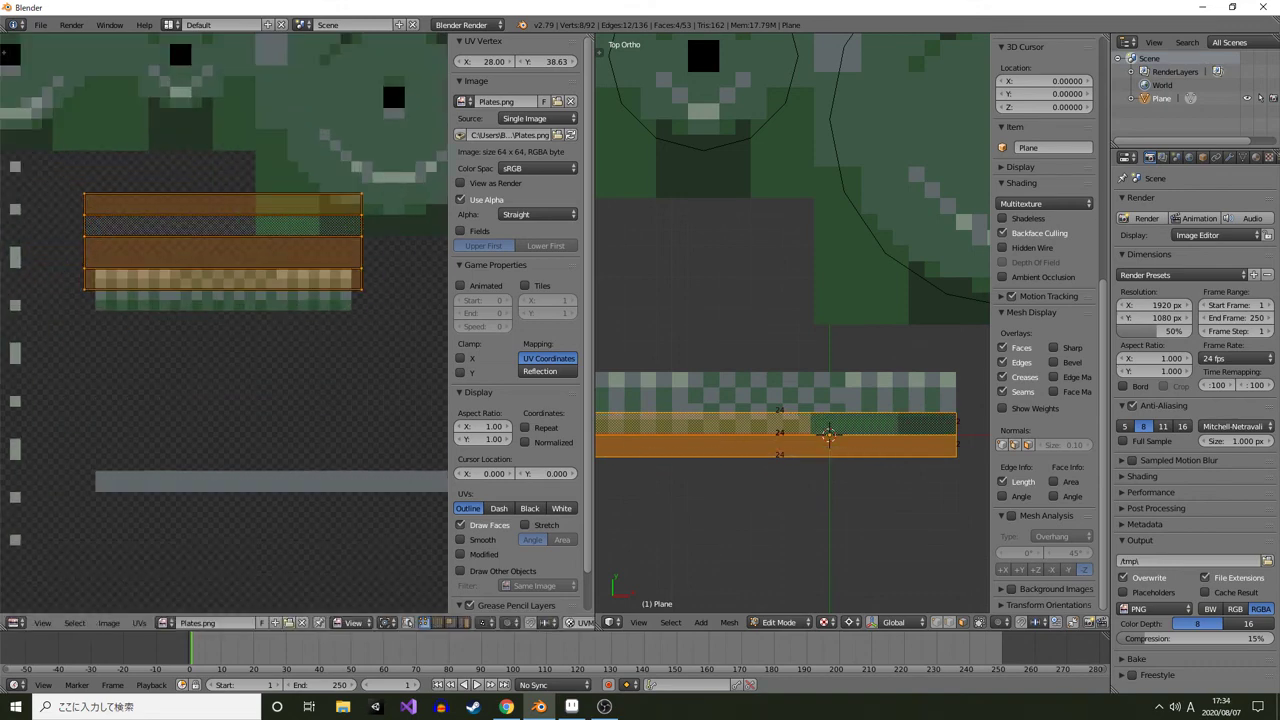
key(g)
click(301, 311)
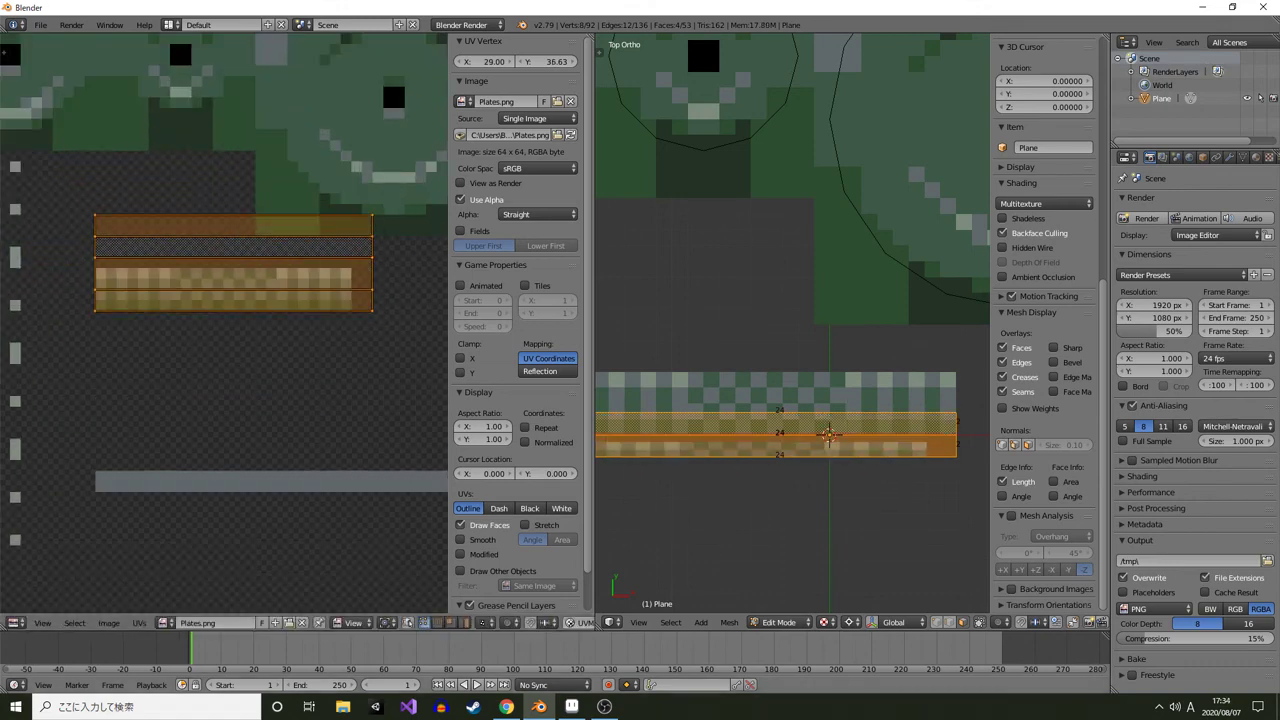
Move individual UV edges of the bar to line up with the strip's pixel rows
click(437, 622)
right_click(300, 258)
key(g)
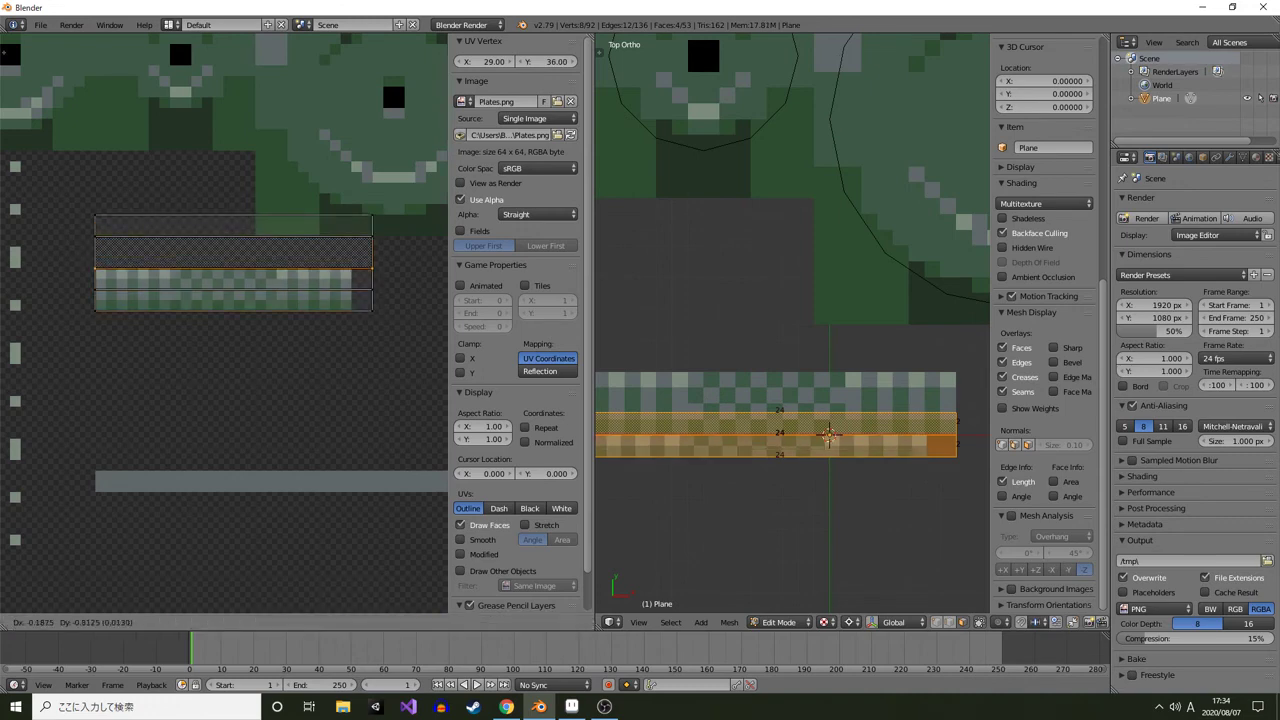
click(300, 269)
right_click(300, 237)
key(g)
click(300, 247)
right_click(300, 216)
key(g)
click(300, 226)
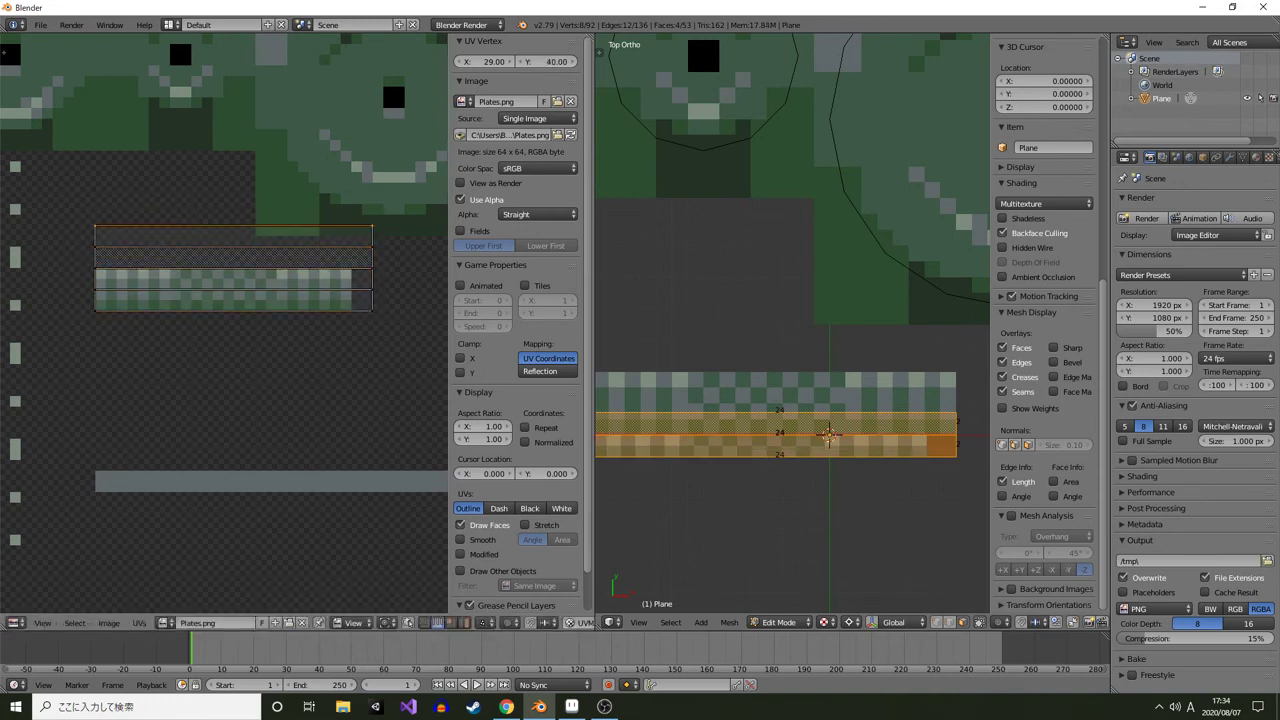
Select the bar's right-end UV vertices and move them to line up with the strip's pixel edge
key(a)
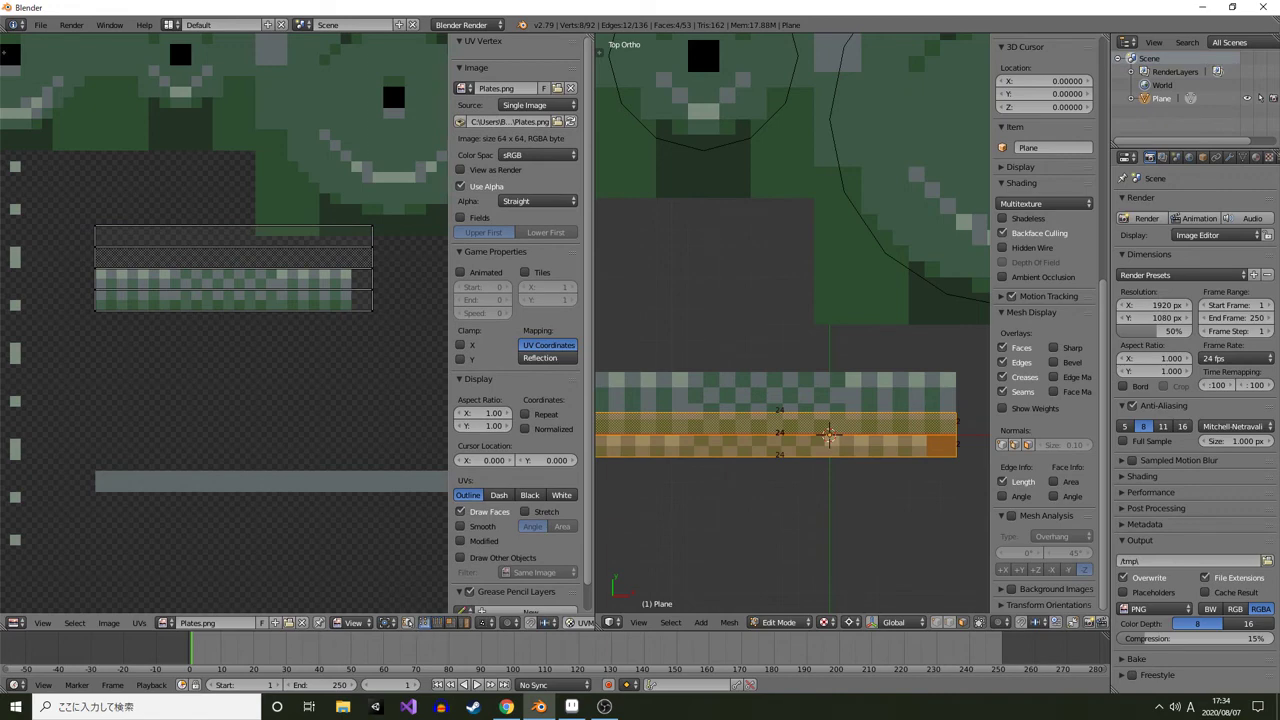
key(b)
drag(350, 208, 394, 330)
key(g)
click(366, 310)
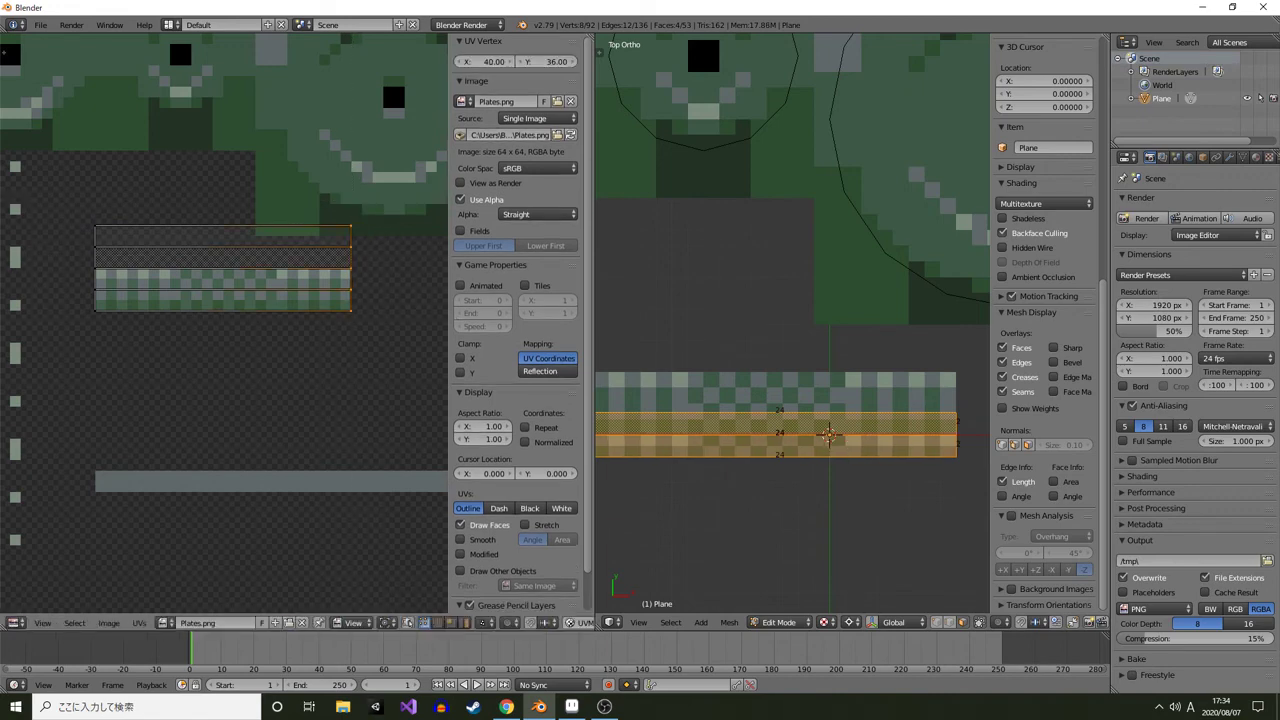
Select another side face of the bar and rotate its UV island 180°, moving it down onto the patterned strip
drag(790, 420, 775, 235)
key(Tab)
drag(812, 398, 737, 428)
key(Tab)
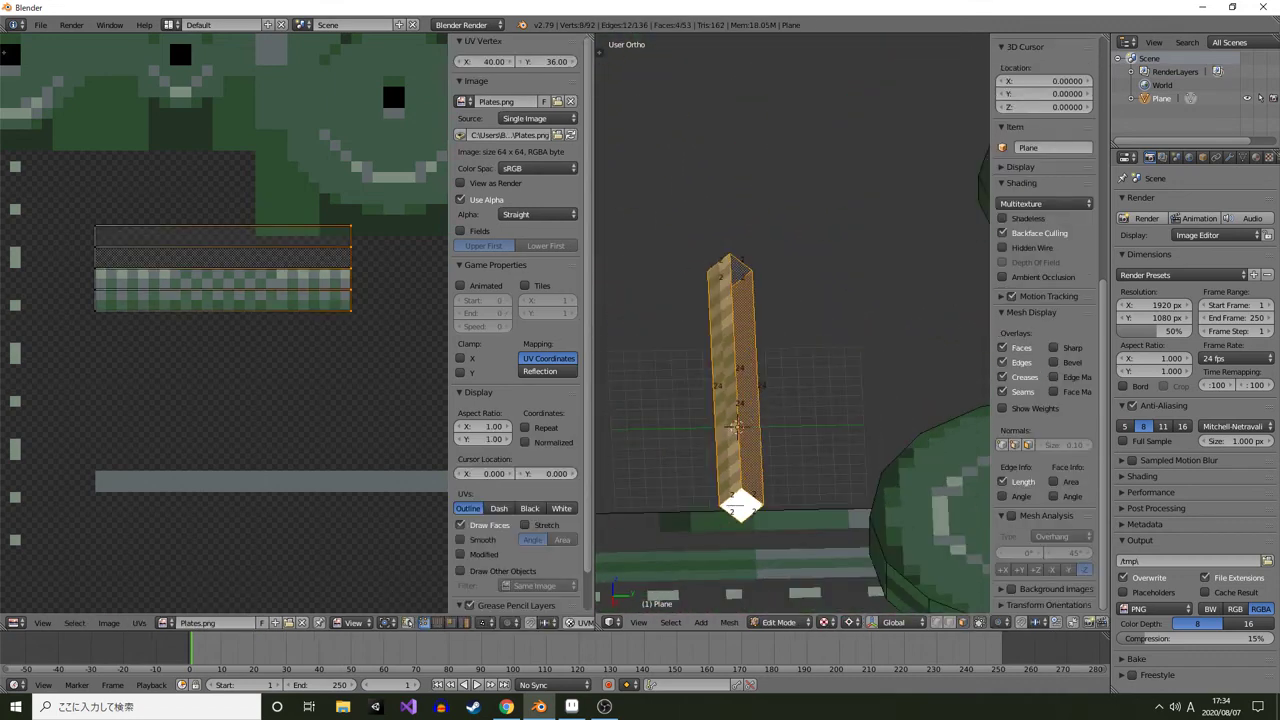
right_click(751, 400)
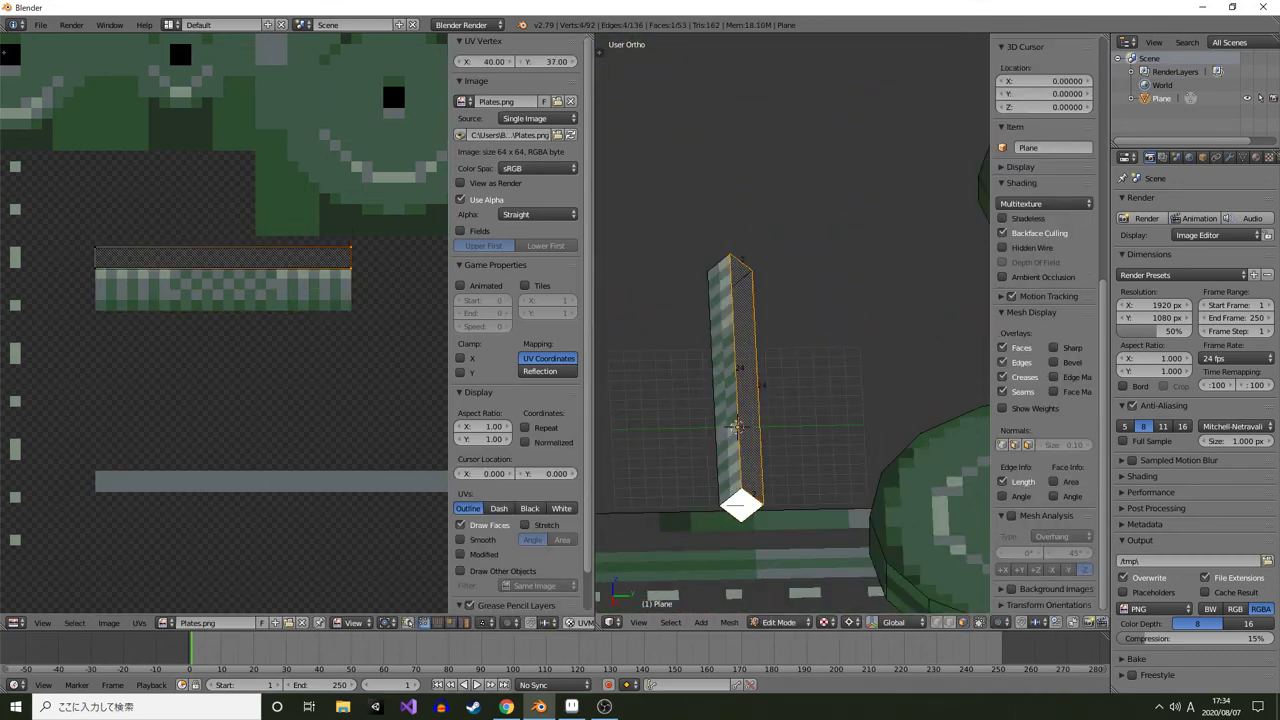
drag(751, 400, 685, 310)
shift+right_click(743, 440)
drag(300, 330, 314, 348)
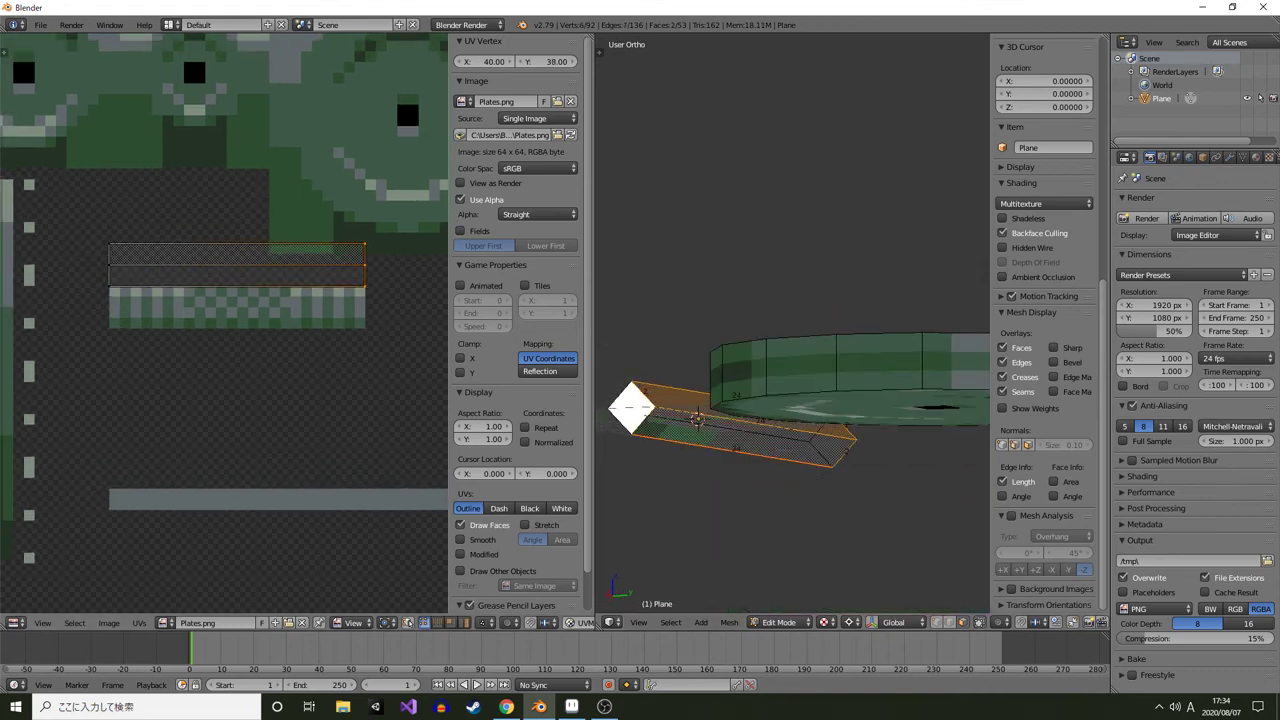
key(a)
key(a)
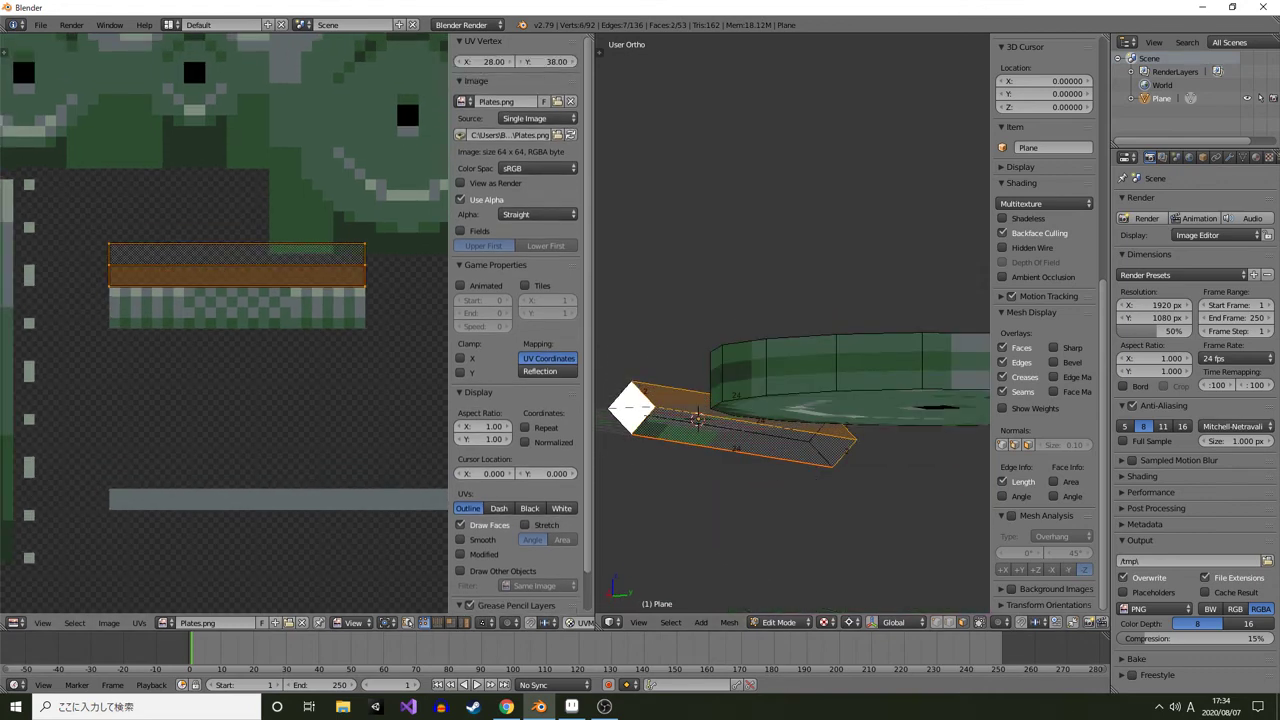
key(r)
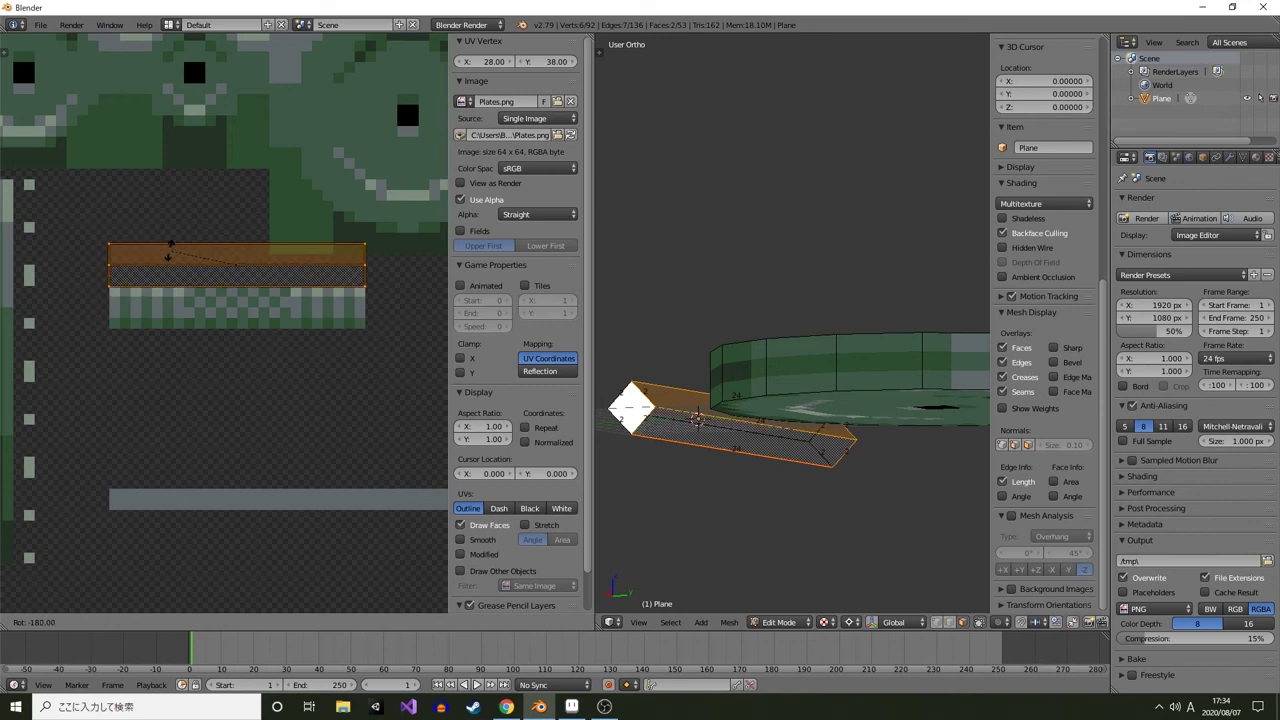
click(170, 250)
key(g)
click(170, 293)
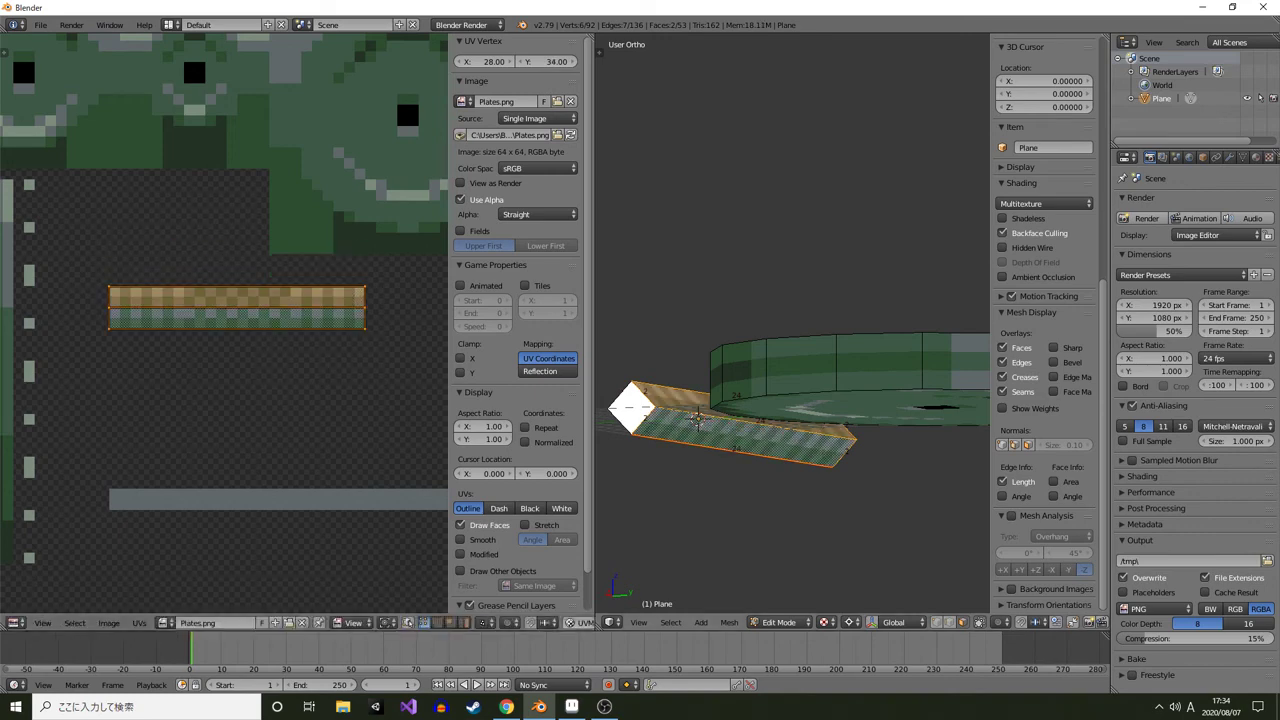
Inspect the textured bar in object mode from another angle
drag(735, 300, 872, 435)
key(Tab)
scroll(793, 323, down, 2)
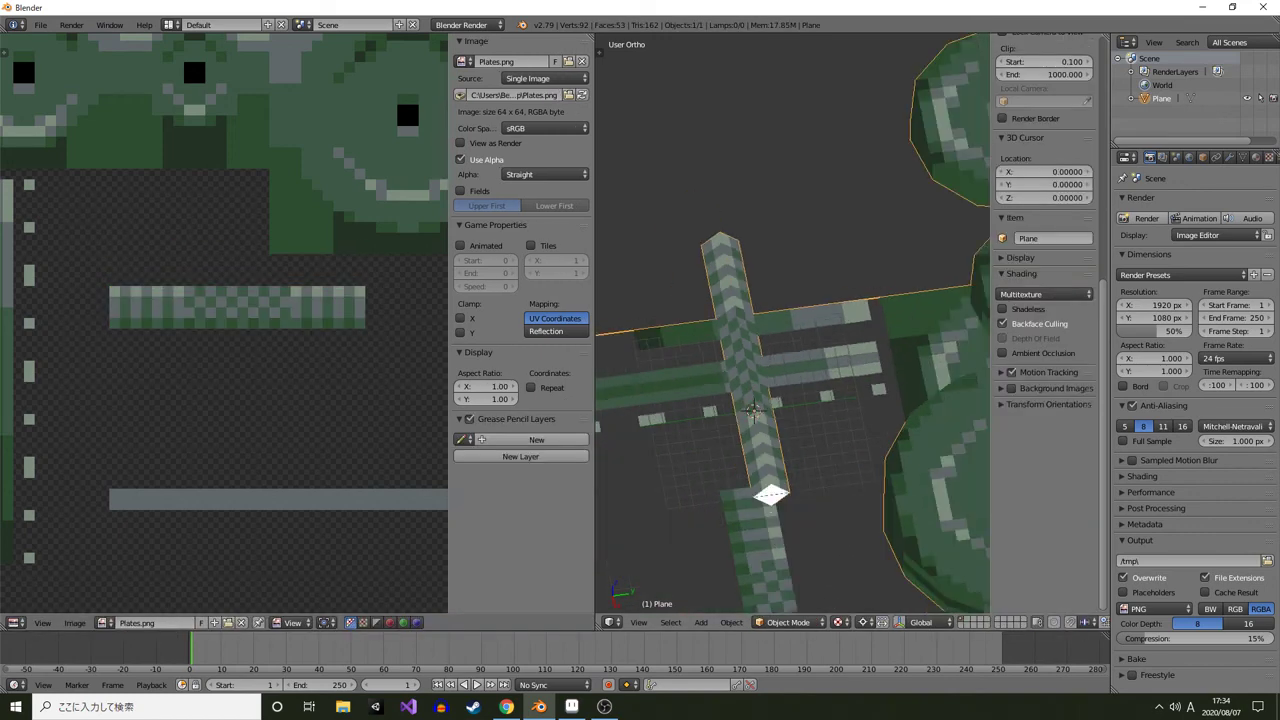
drag(793, 323, 763, 313)
key(Tab)
key(Tab)
key(Tab)
Select the bar's end cap face and assign Plates.png to it
right_click(727, 450)
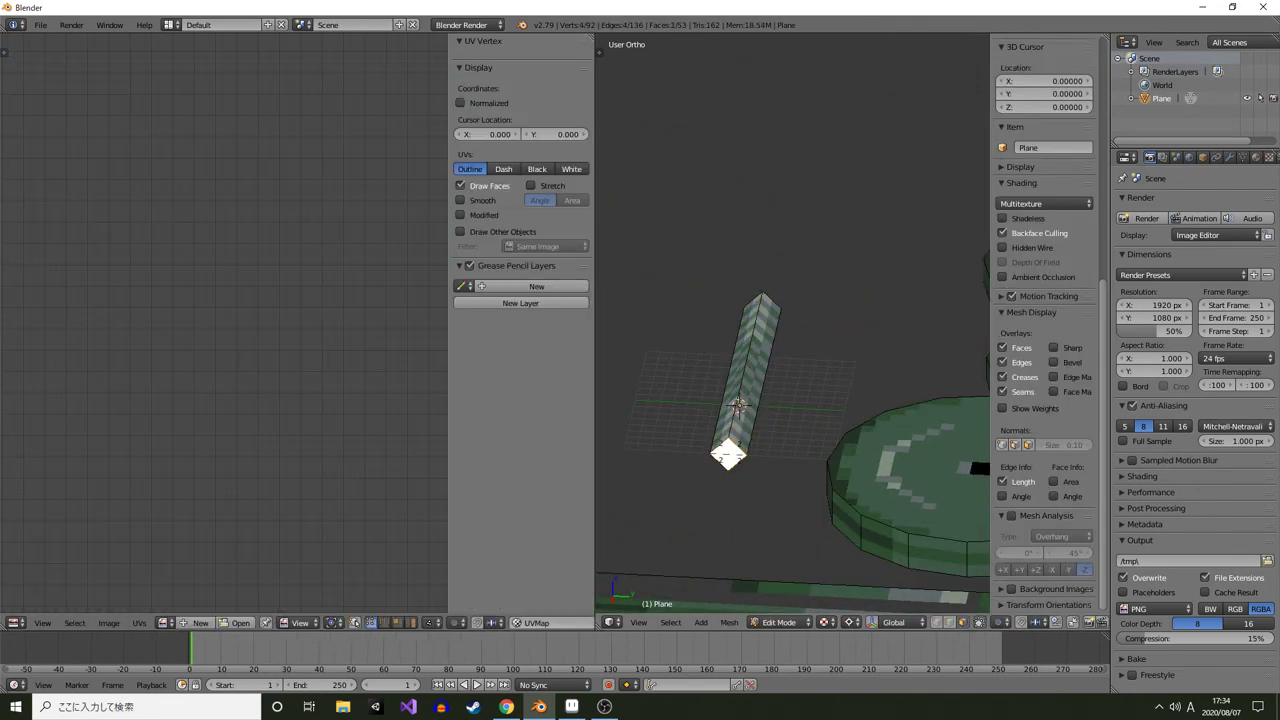
drag(727, 450, 960, 472)
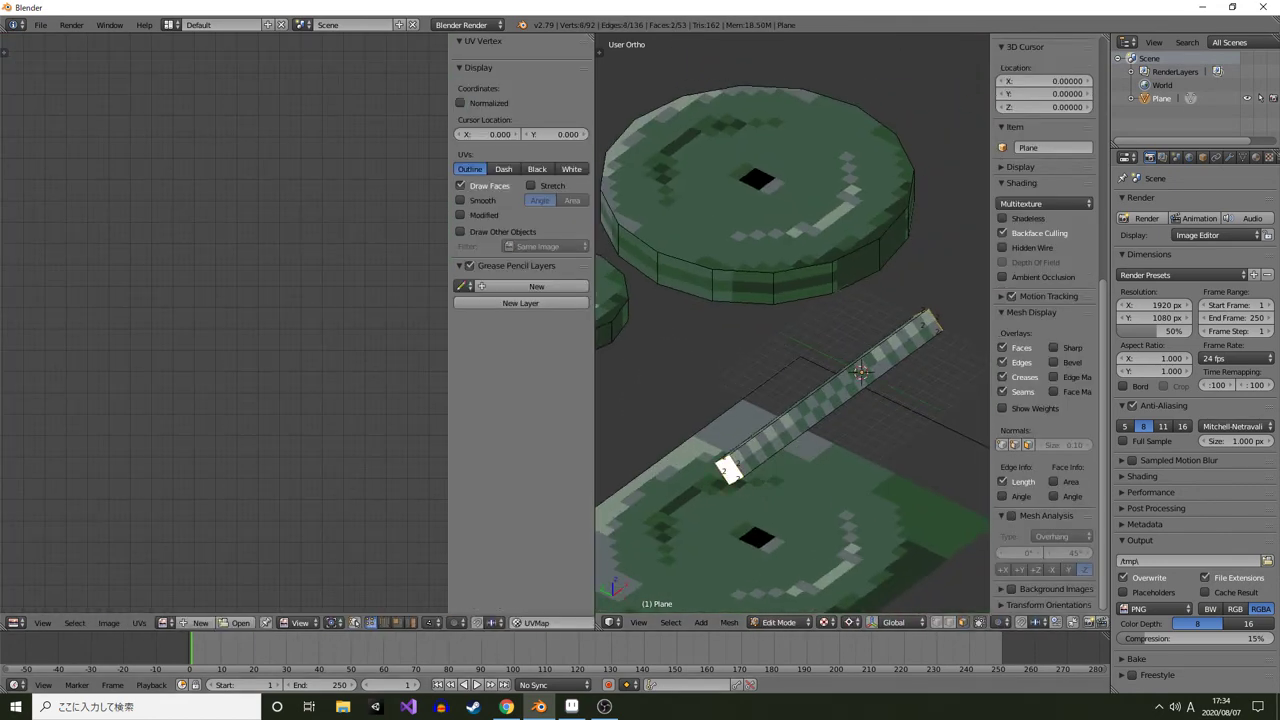
click(165, 623)
click(190, 488)
Move the end cap's UV island onto the patterned strip
scroll(240, 330, down, 2)
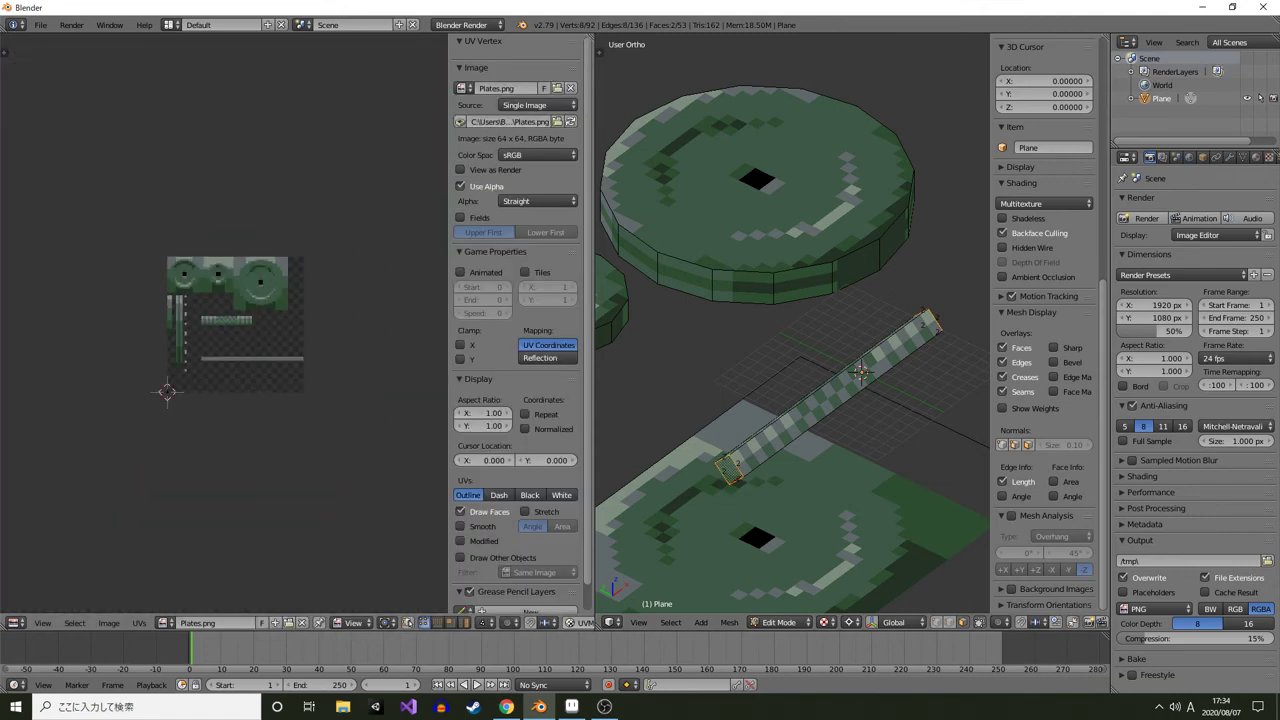
scroll(240, 330, up, 2)
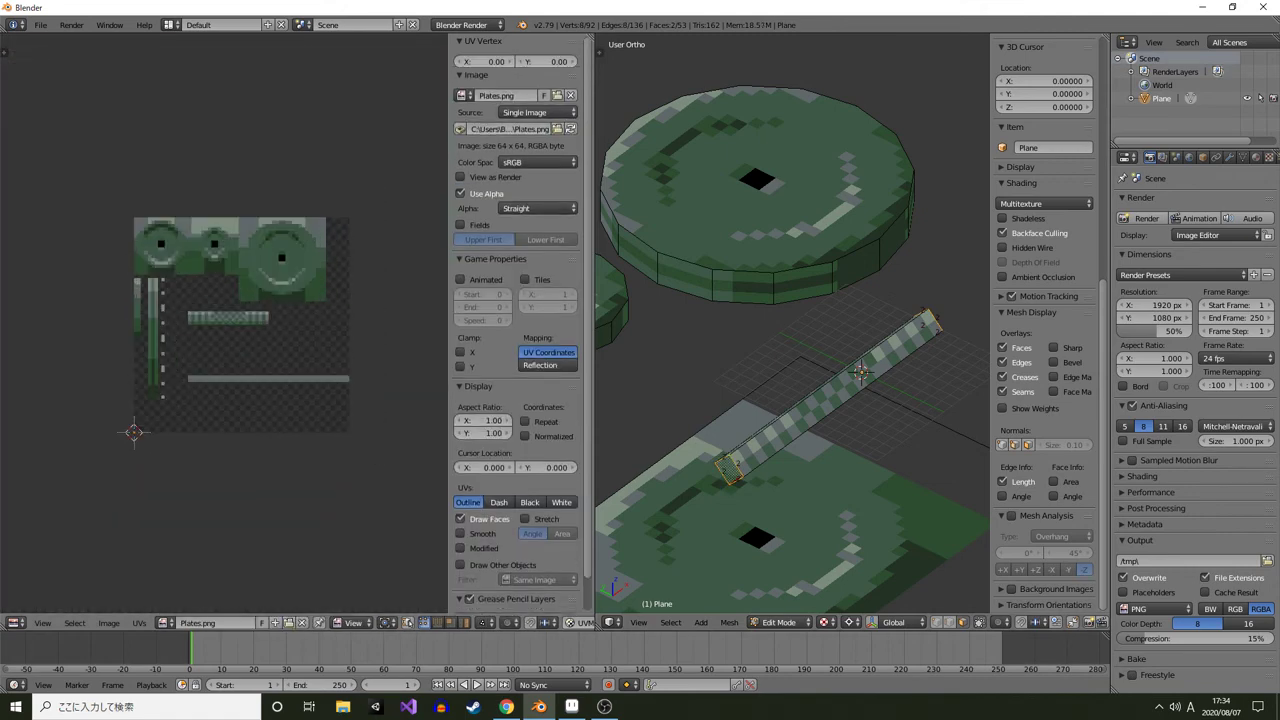
scroll(212, 330, up, 4)
drag(212, 330, 264, 293)
key(g)
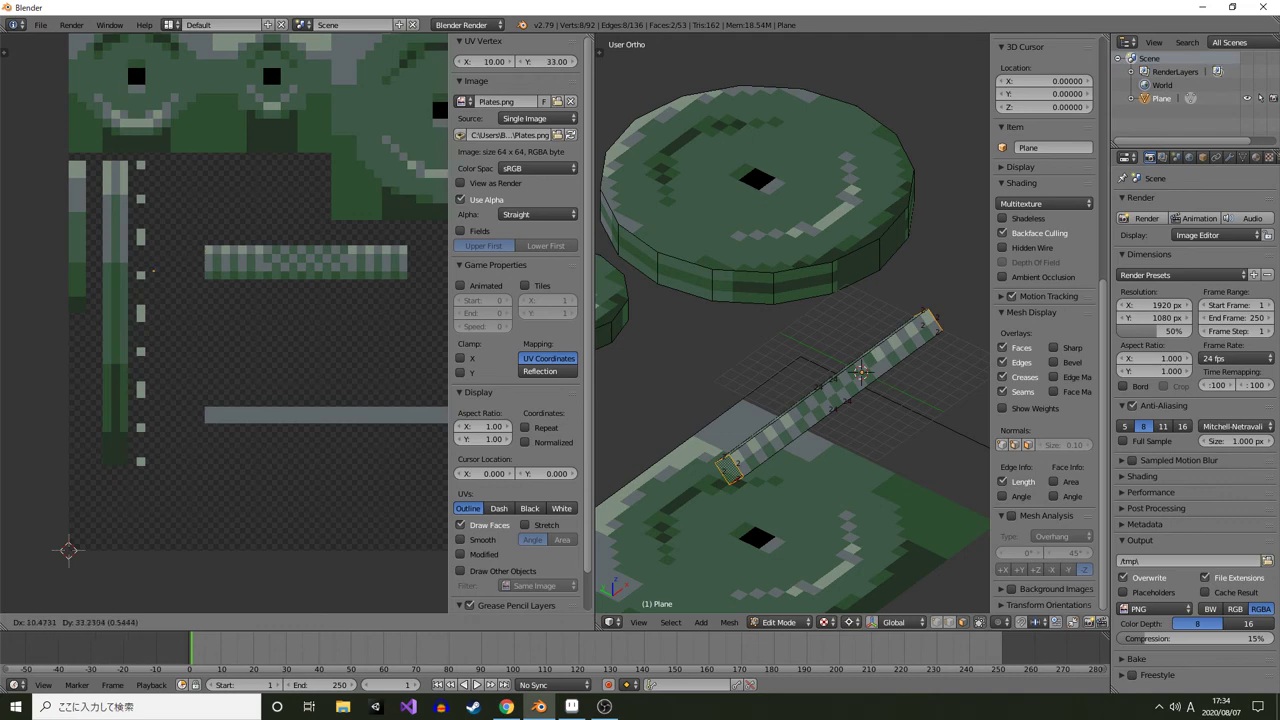
key(Return)
Nudge the end cap's UV vertices to align with the strip's pixels
scroll(224, 322, up, 4)
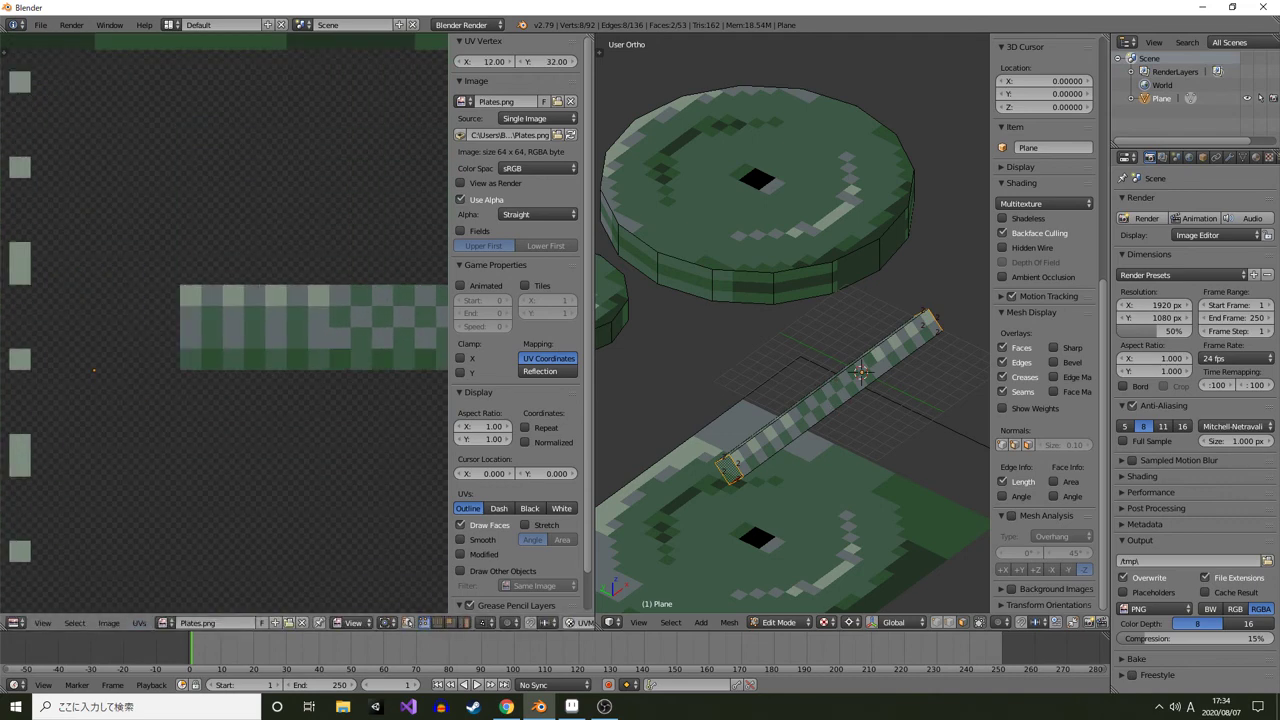
scroll(224, 323, up, 3)
drag(224, 323, 344, 325)
key(g)
key(Return)
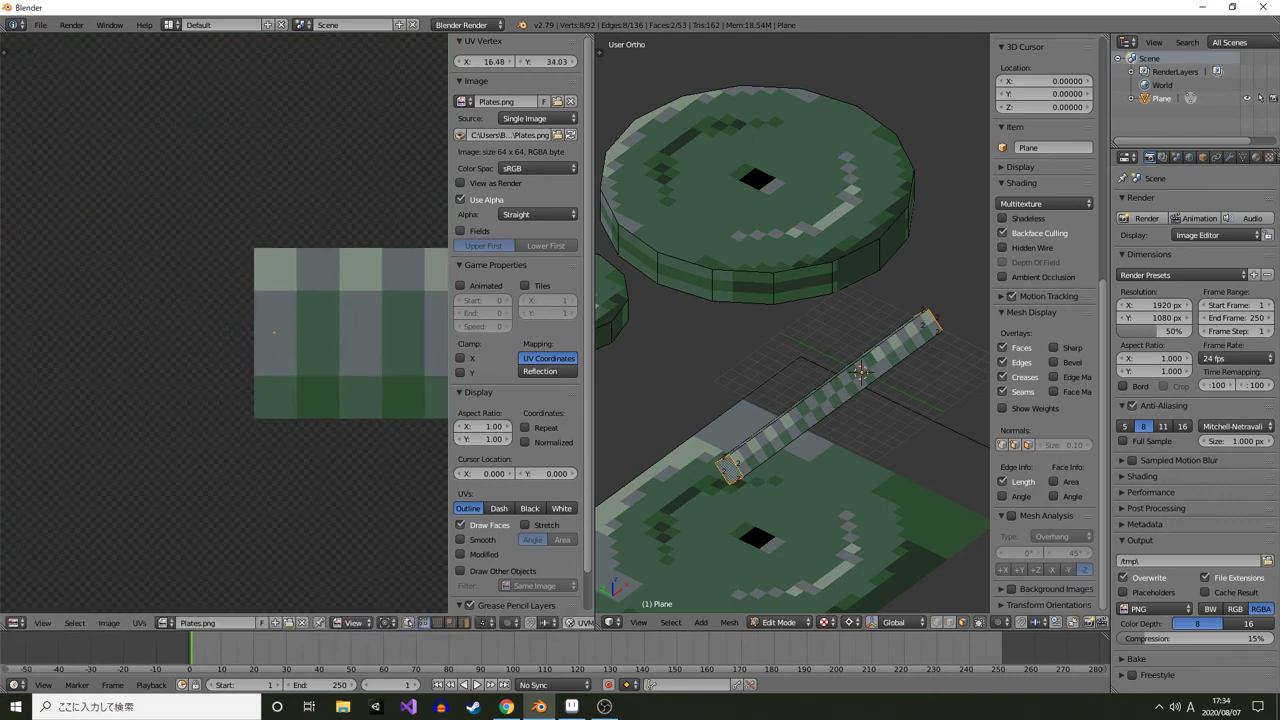
key(g)
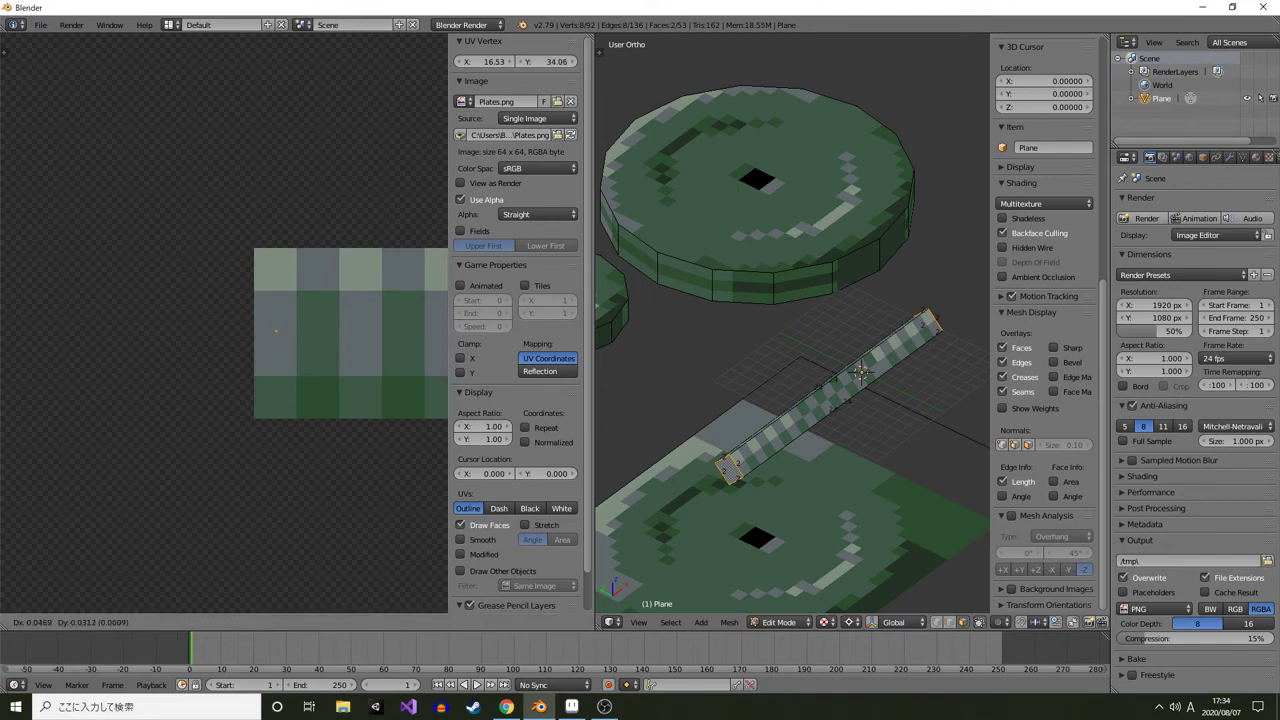
key(Return)
key(g)
key(Return)
Check the bar's end texture in object mode from different angles
scroll(792, 323, up, 2)
key(Tab)
scroll(792, 323, down, 4)
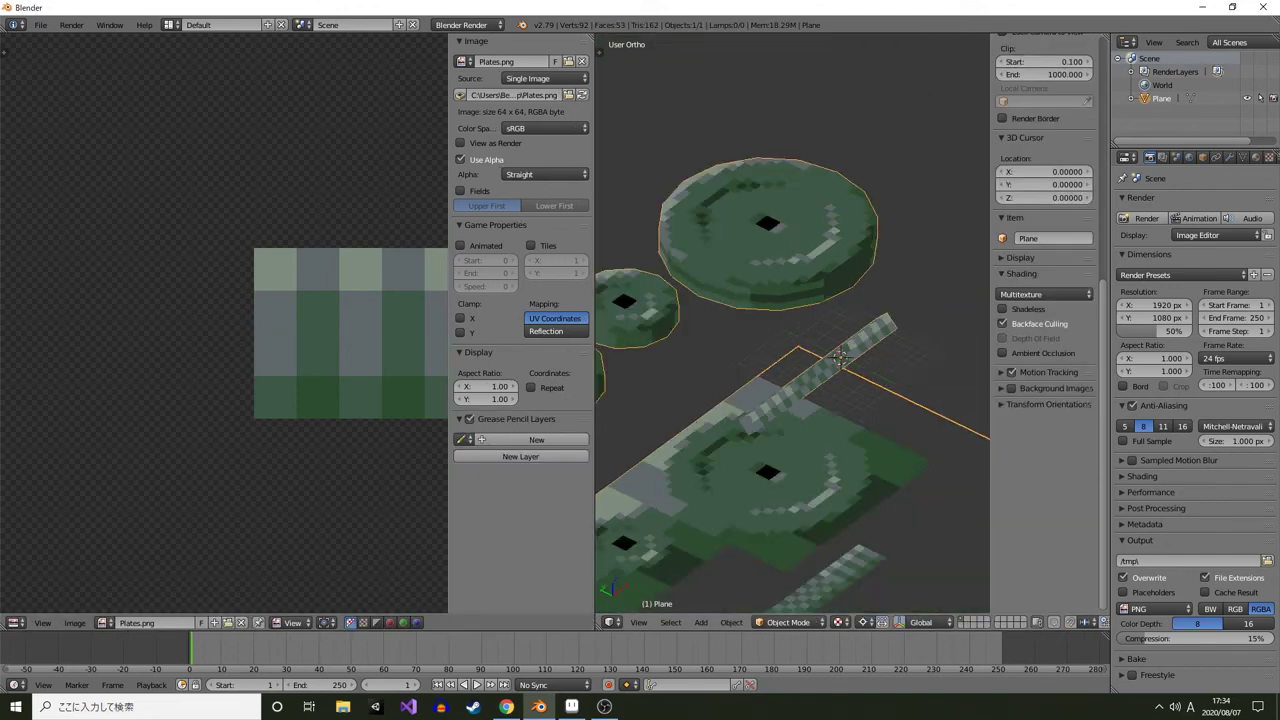
drag(792, 323, 826, 320)
scroll(792, 323, down, 3)
scroll(792, 323, up, 3)
scroll(792, 323, down, 3)
key(Tab)
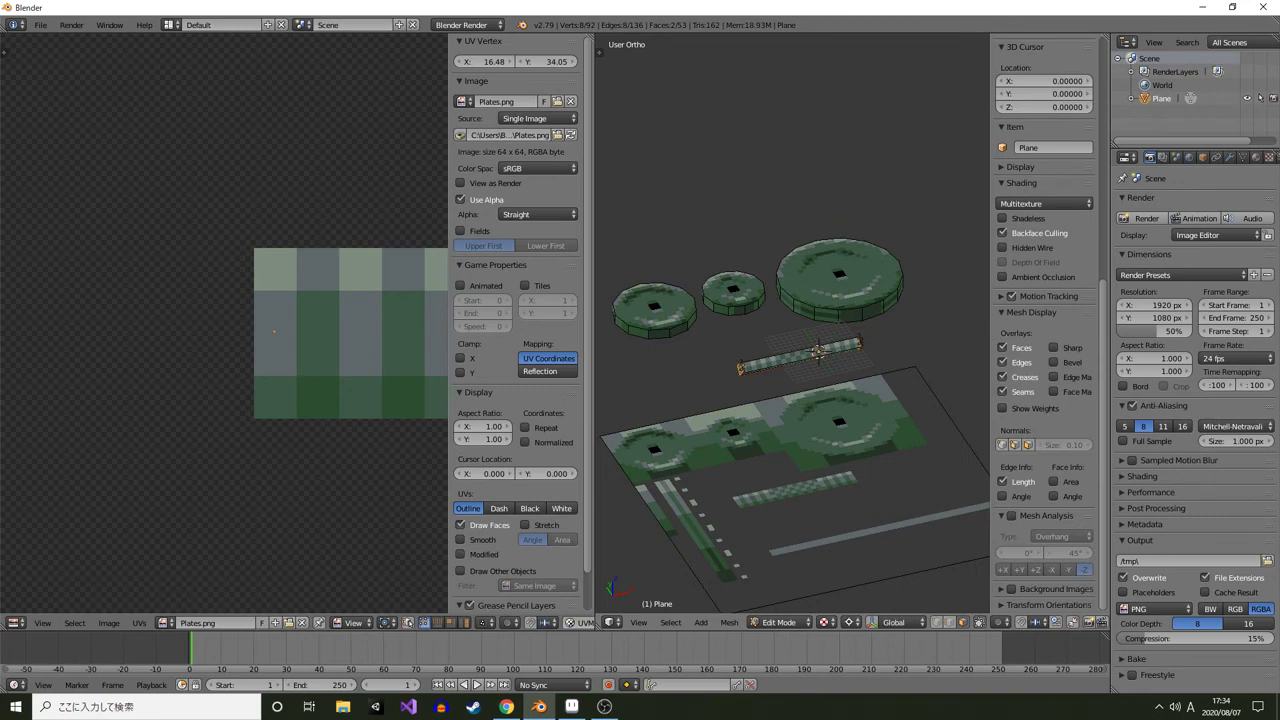
Select the whole bar mesh and duplicate it, placing the copy above the plates
right_click(655, 304)
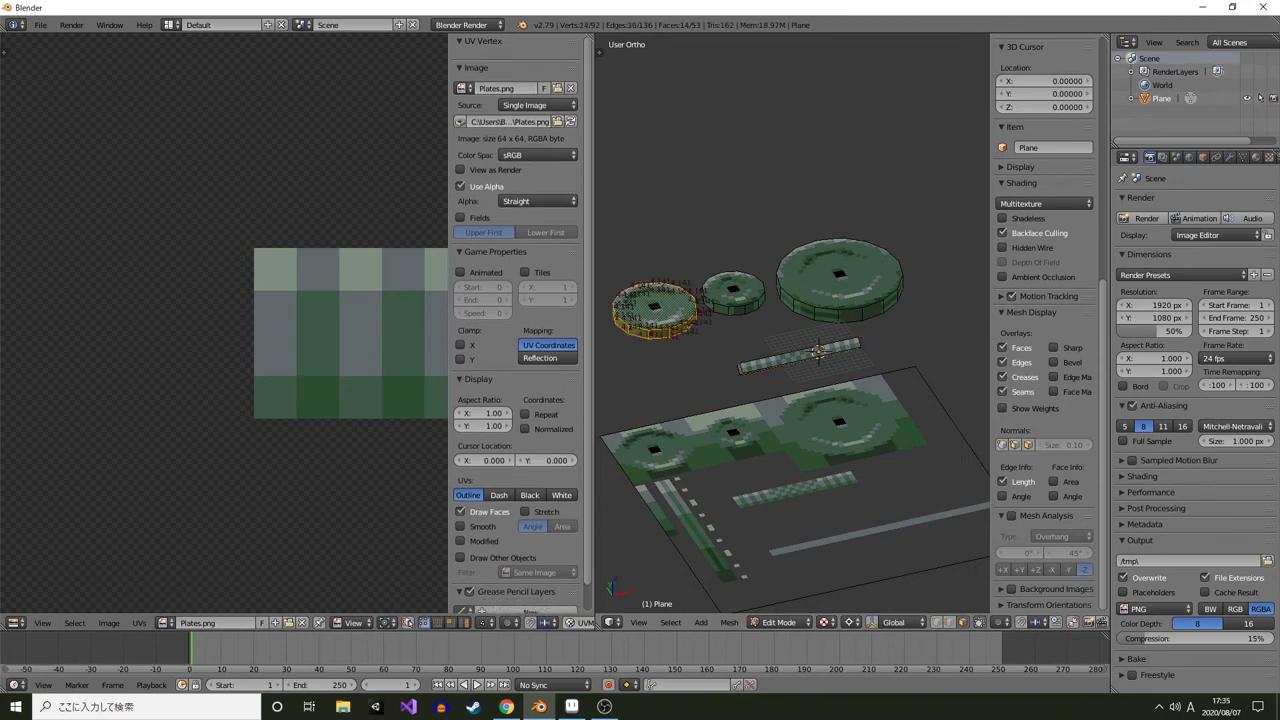
drag(660, 310, 661, 248)
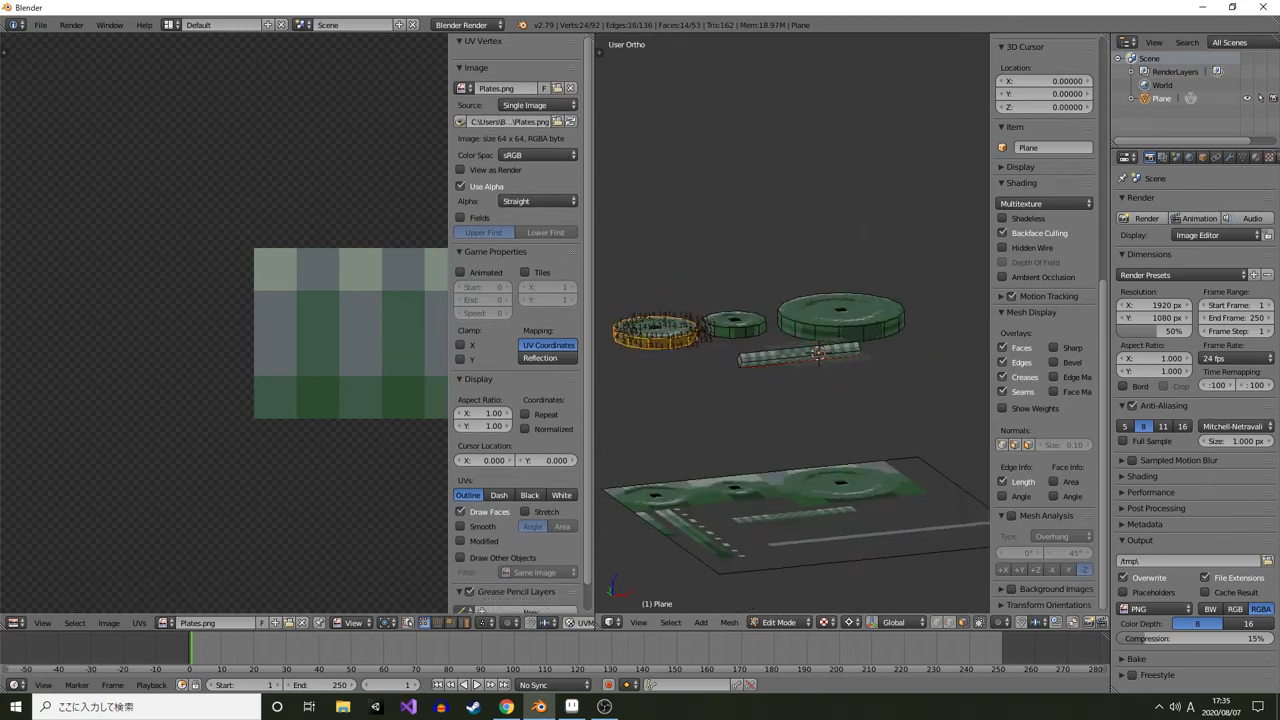
right_click(799, 356)
key(l)
key(KP_7)
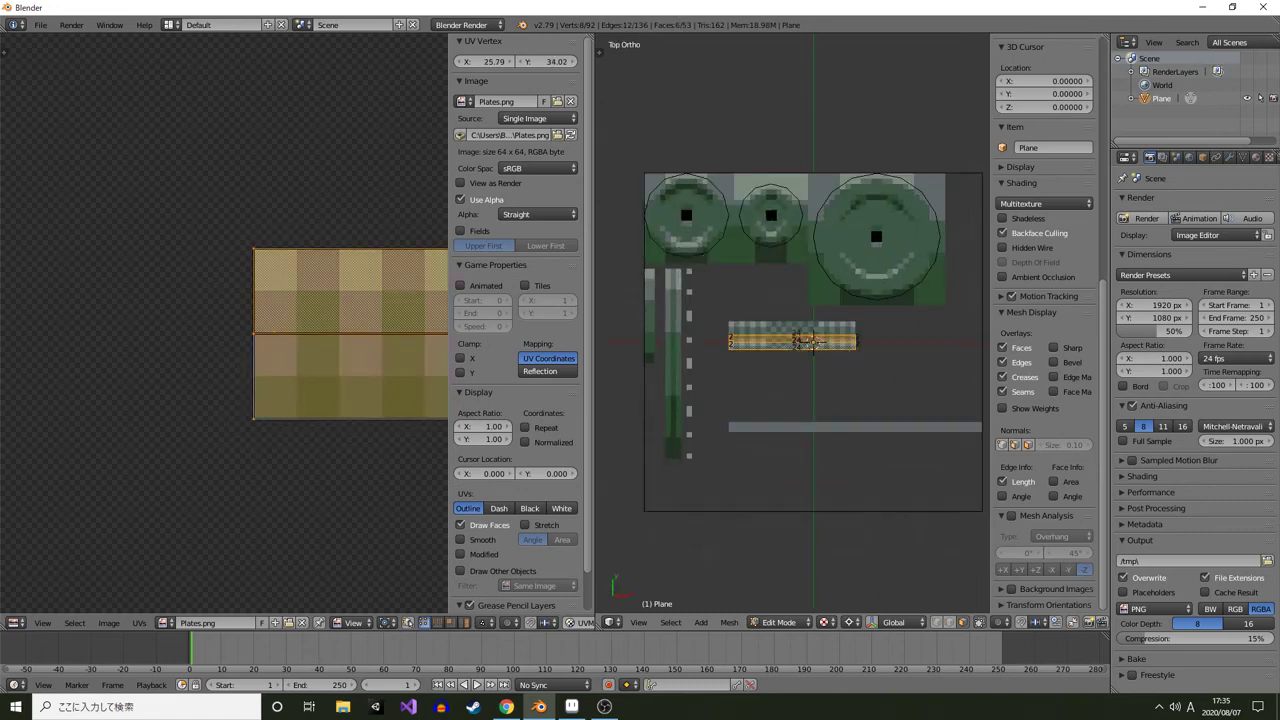
key(shift+d)
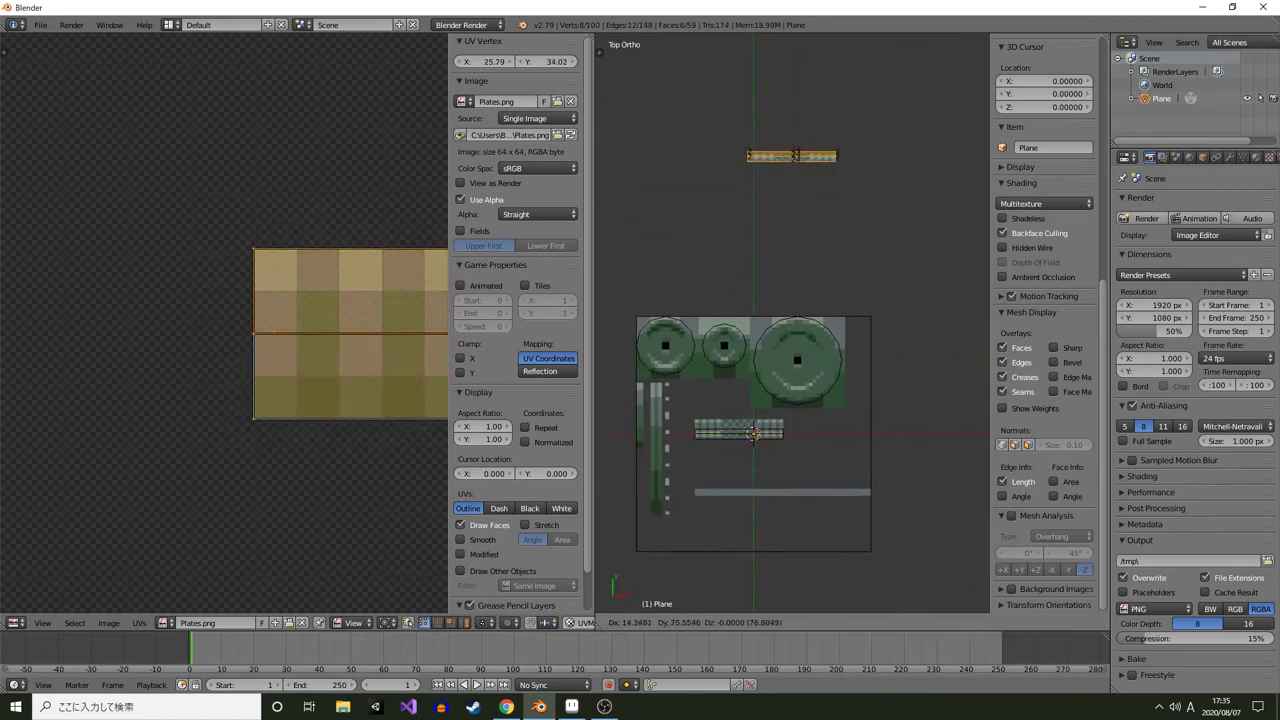
click(813, 177)
Select the left plate and rotate it upright so it stands on edge
right_click(665, 346)
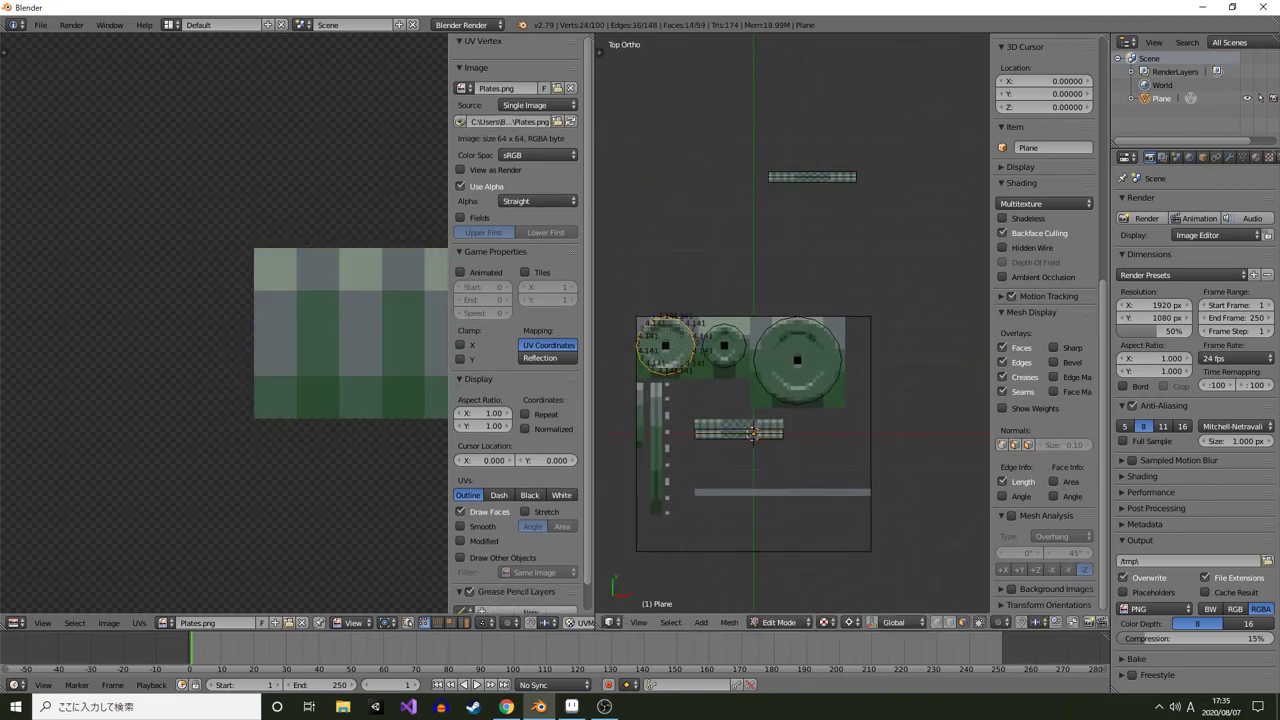
key(KP_1)
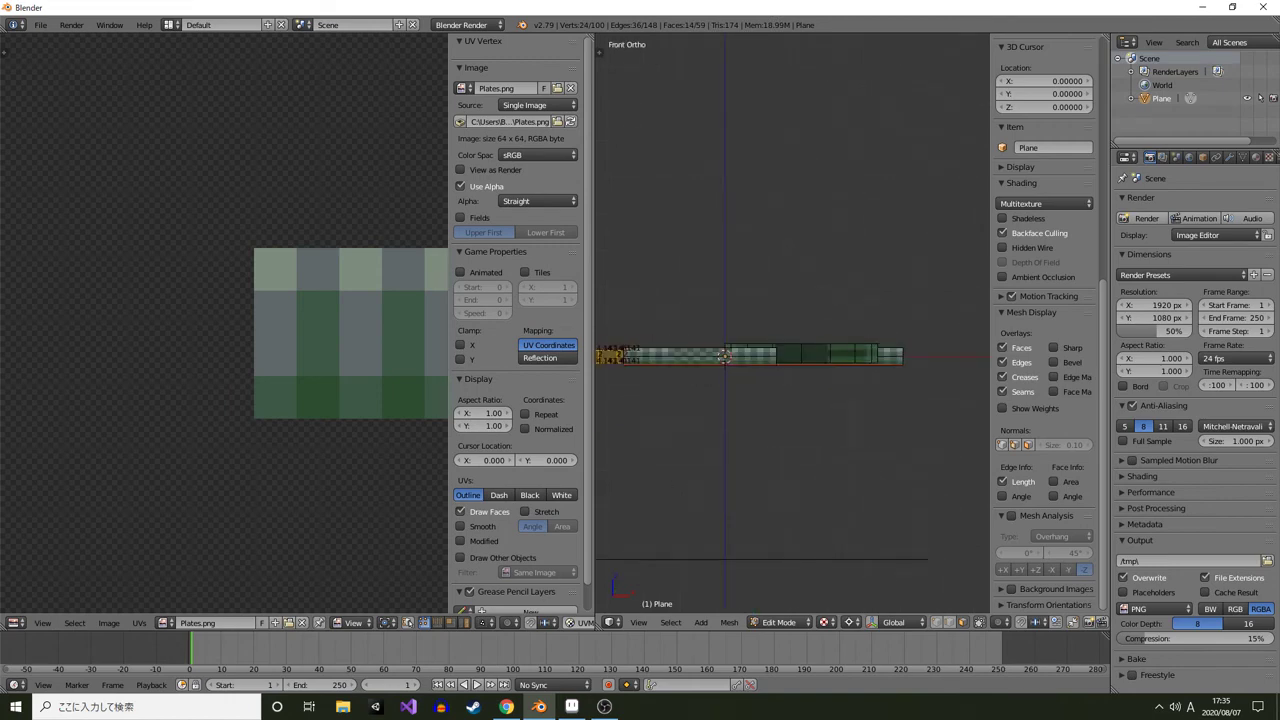
key(r)
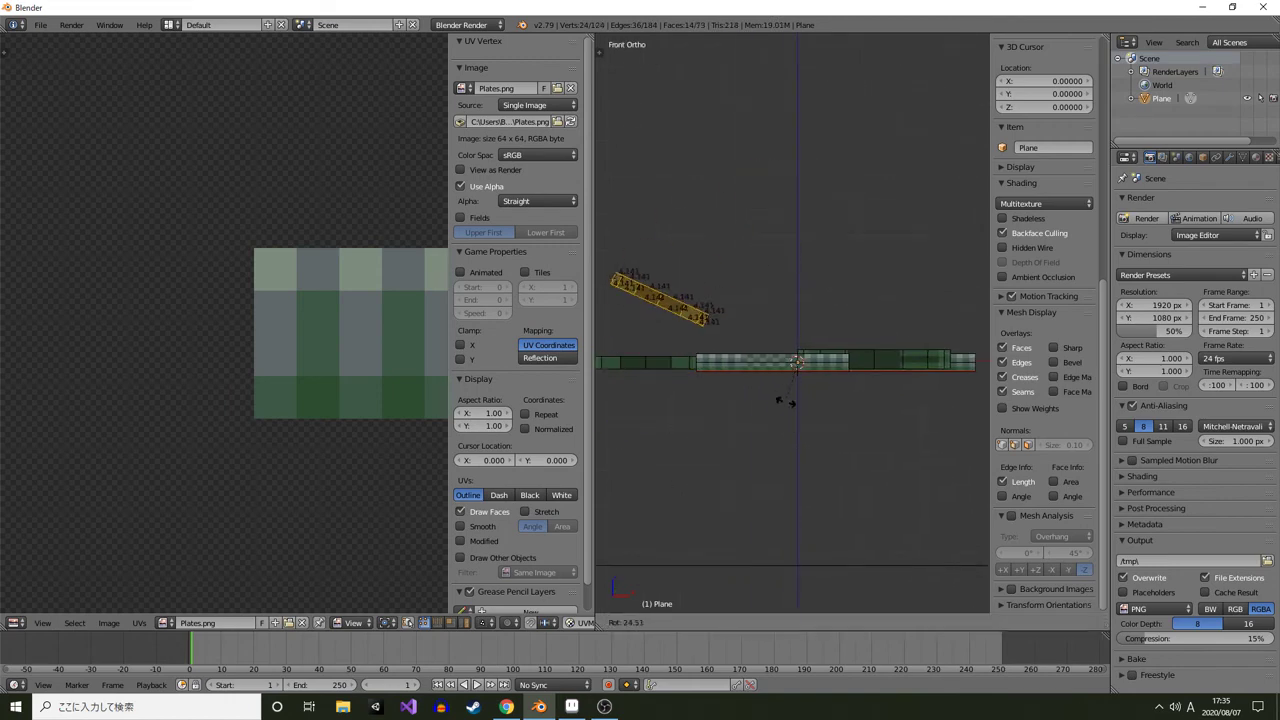
right_click(786, 401)
key(r)
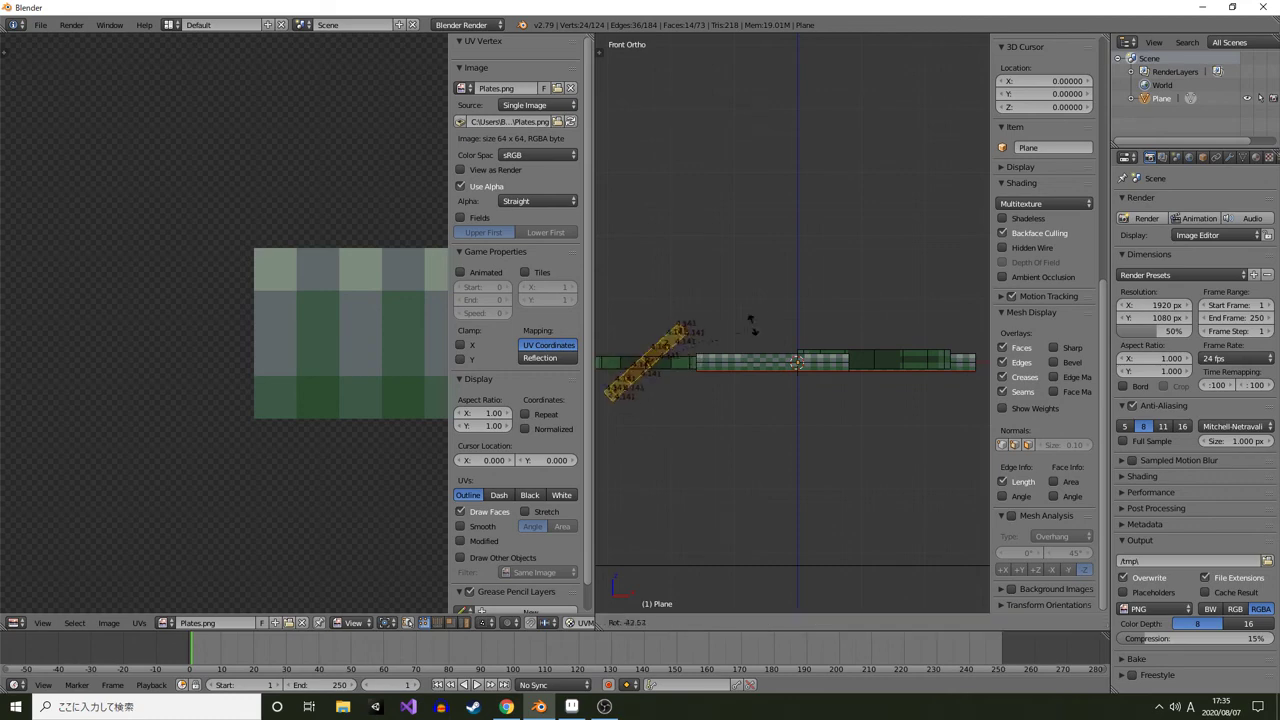
key(Return)
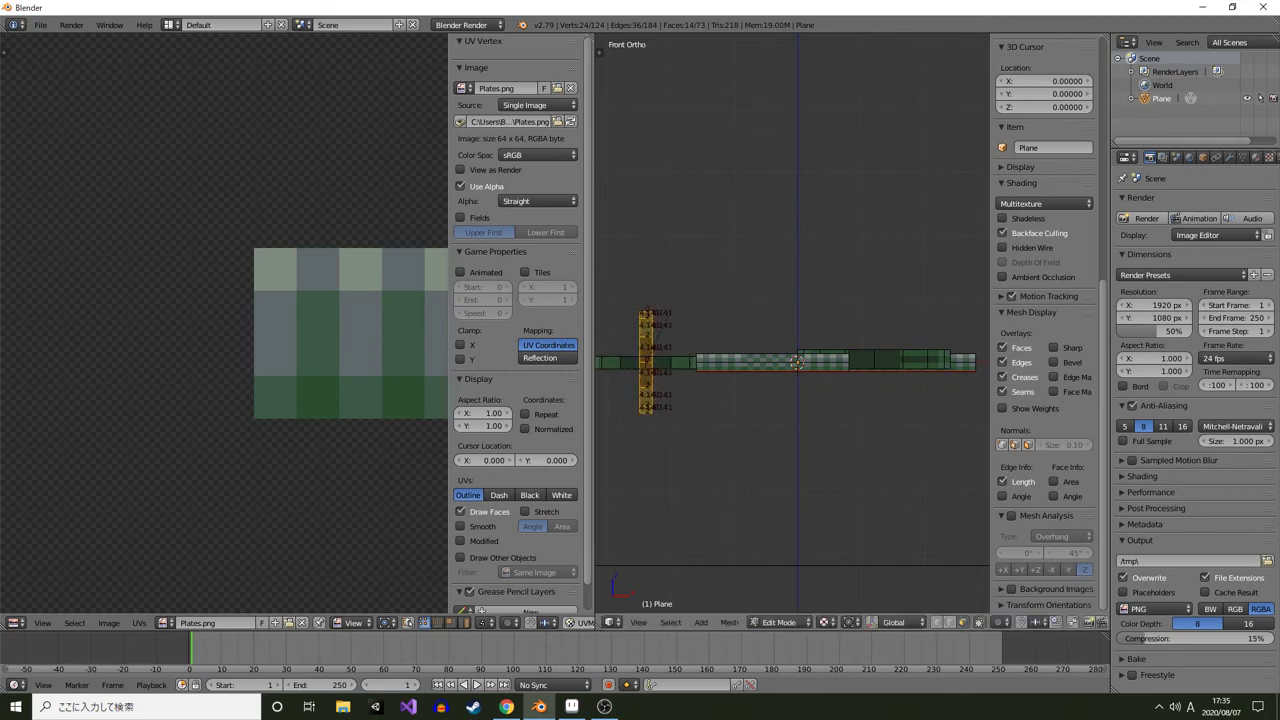
key(KP_3)
key(r)
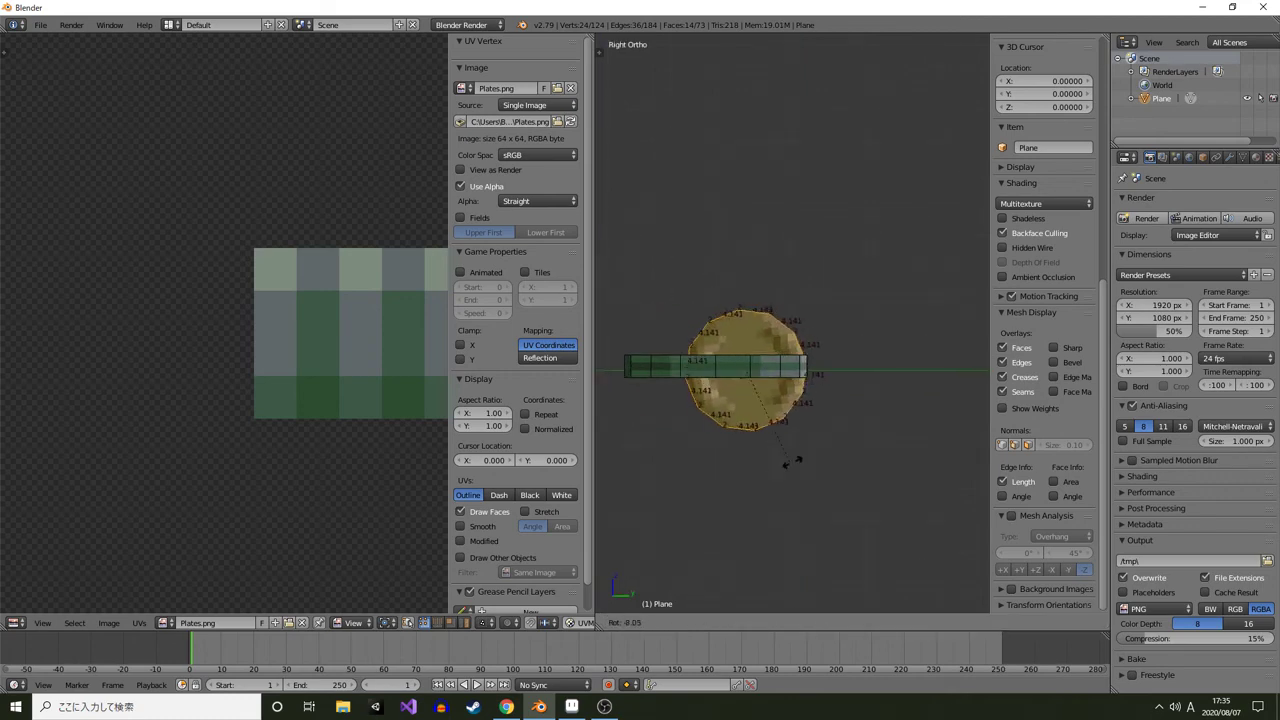
key(Return)
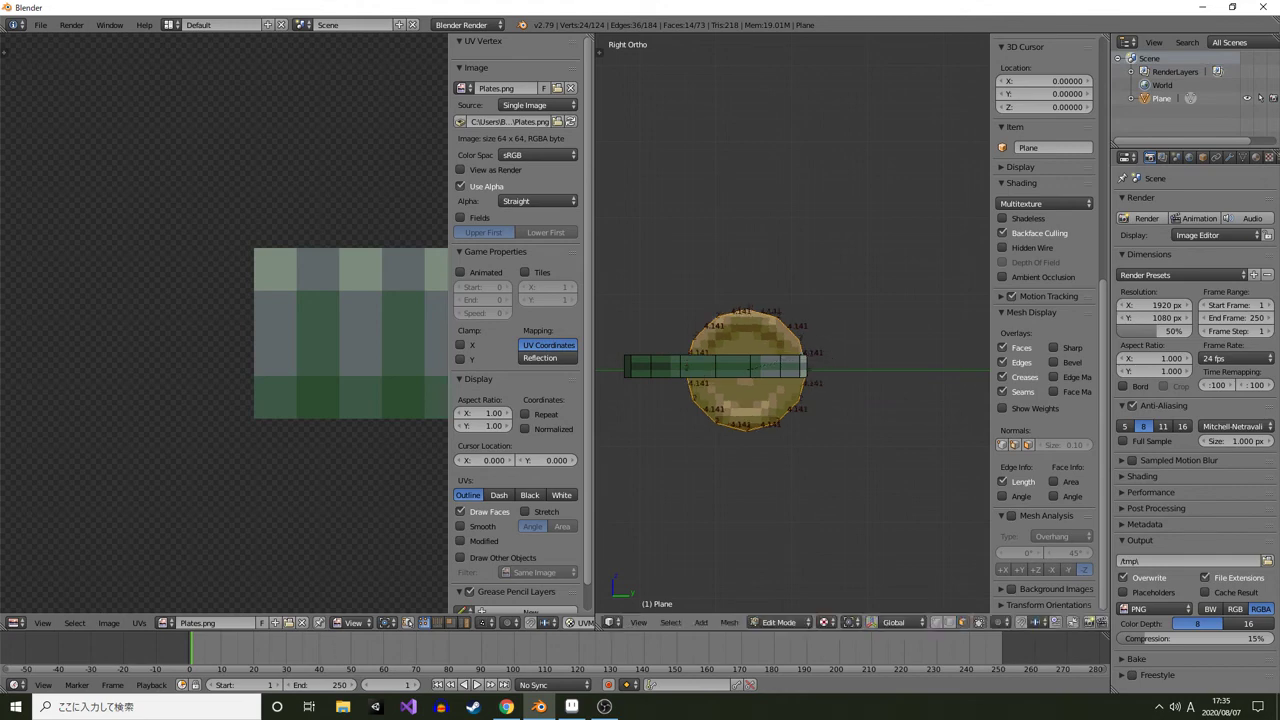
Move the upright plate next to the end of the duplicated bar
key(KP_7)
drag(780, 280, 820, 455)
scroll(792, 324, down, 2)
key(g)
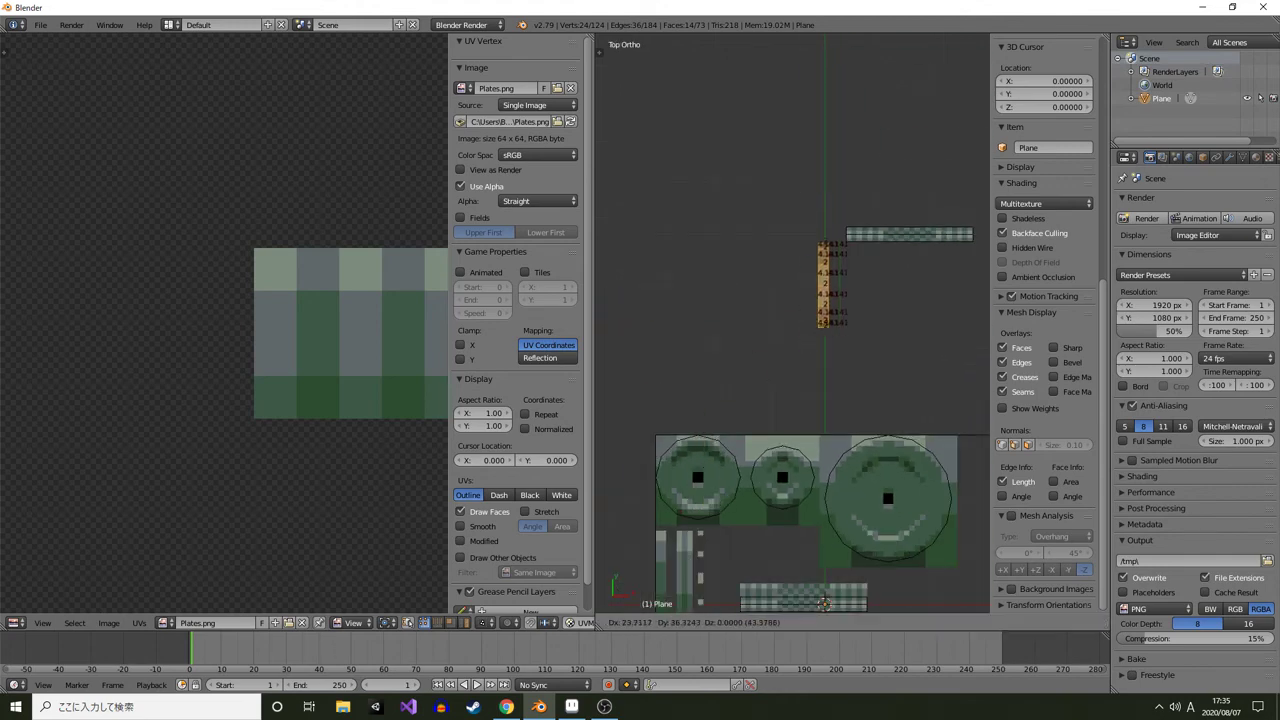
key(Return)
scroll(792, 324, up, 4)
drag(900, 142, 684, 321)
scroll(792, 324, up, 3)
key(g)
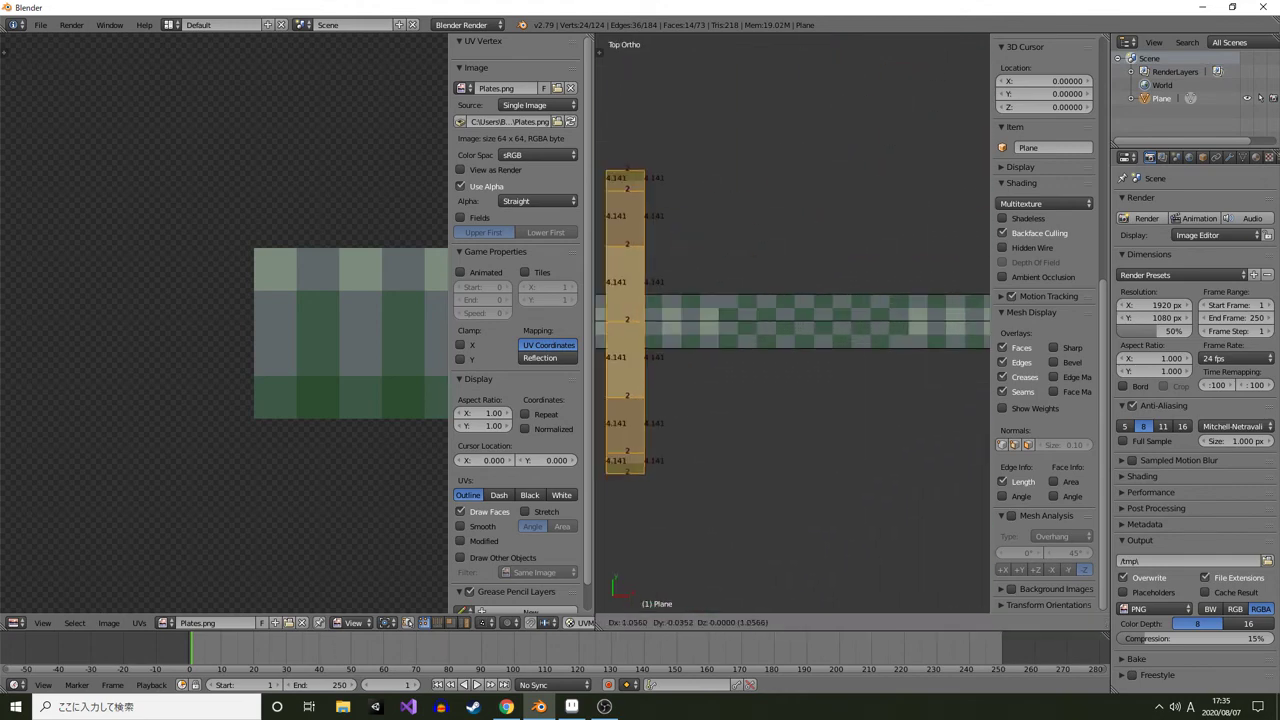
key(Return)
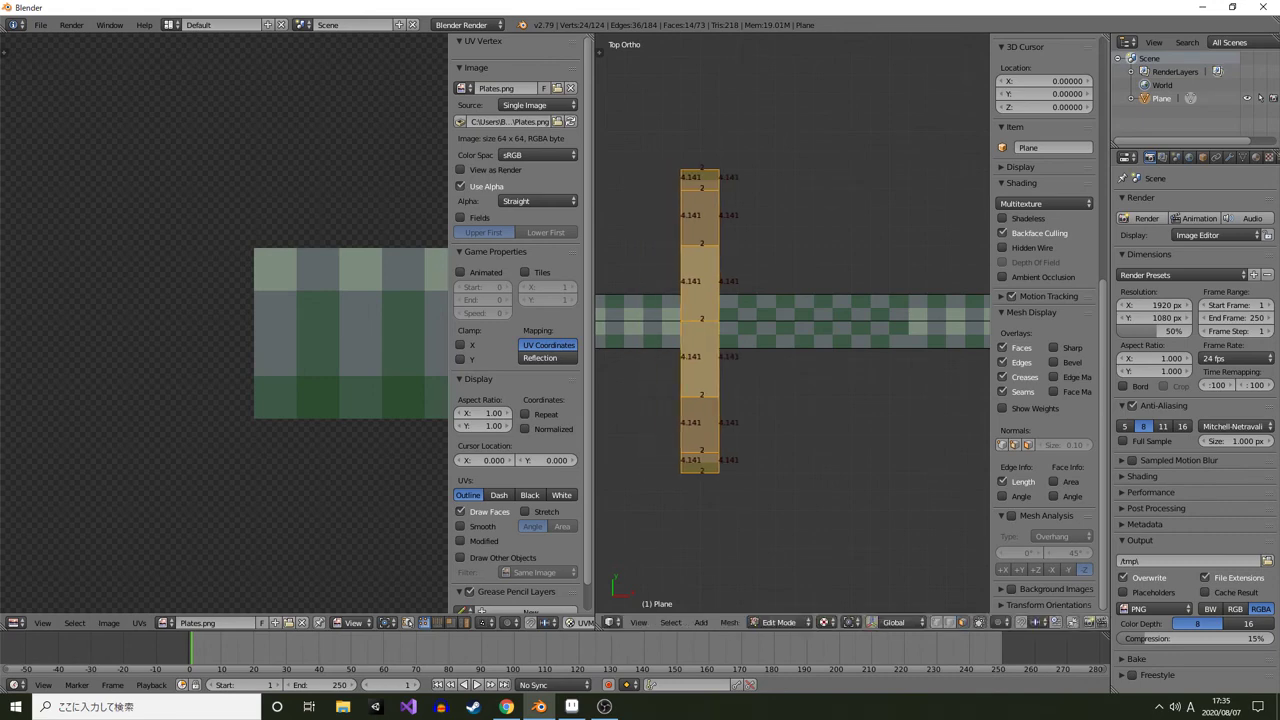
Move the plate -2 units along X so it sits on the bar
scroll(792, 324, down, 3)
drag(792, 324, 834, 356)
scroll(792, 324, up, 2)
key(g)
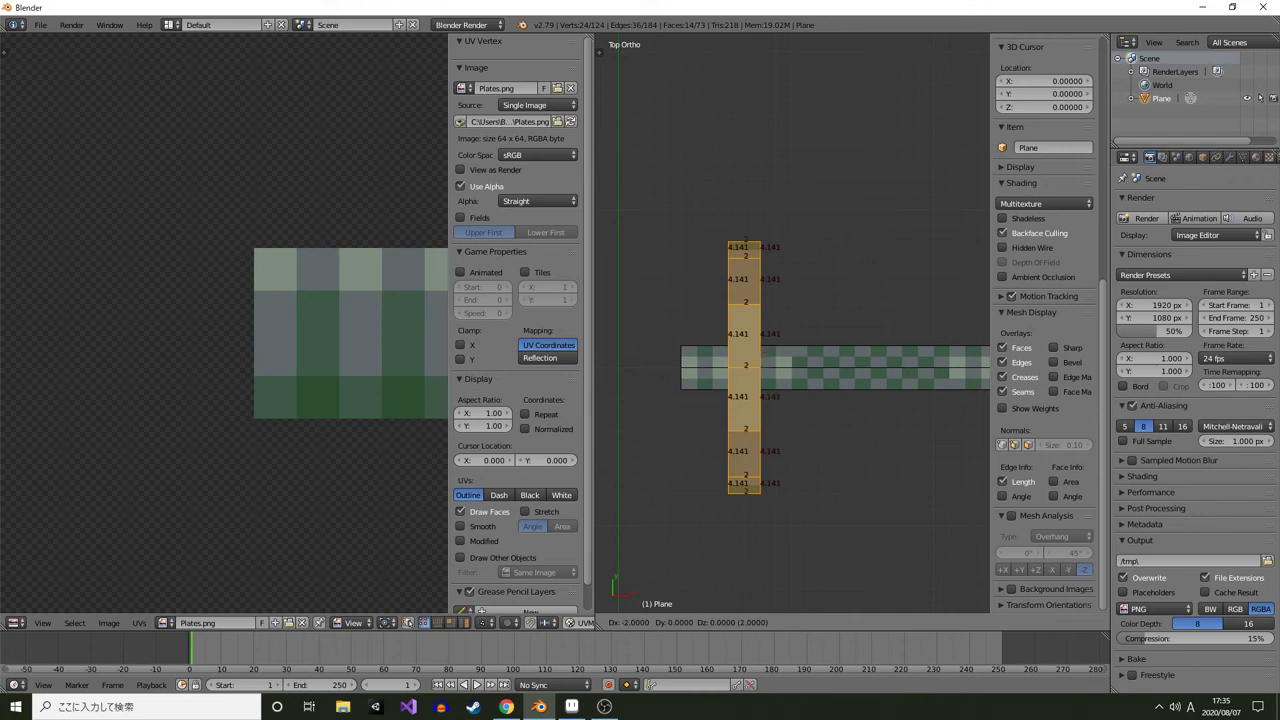
key(Return)
drag(792, 380, 920, 300)
drag(860, 340, 810, 390)
scroll(838, 370, down, 5)
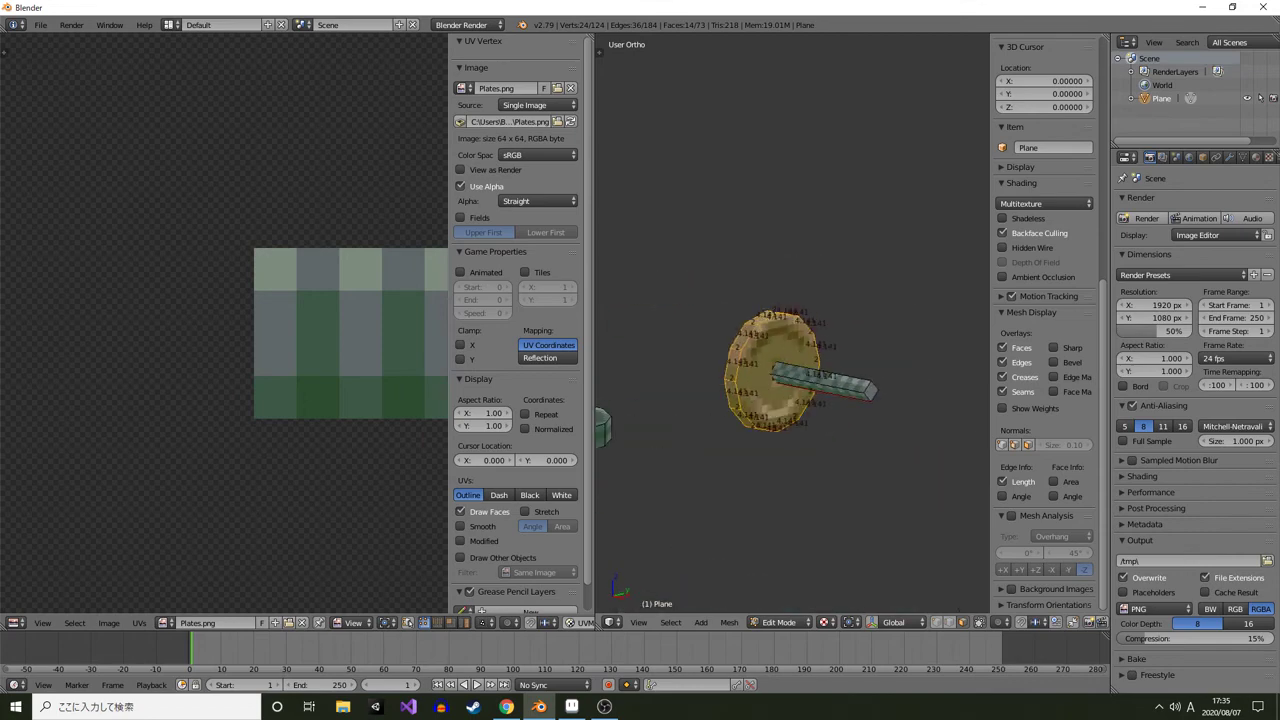
Duplicate the upright plate and place the copy at the opposite end of the bar
key(KP_7)
scroll(792, 345, up, 3)
drag(838, 345, 730, 360)
key(shift+d)
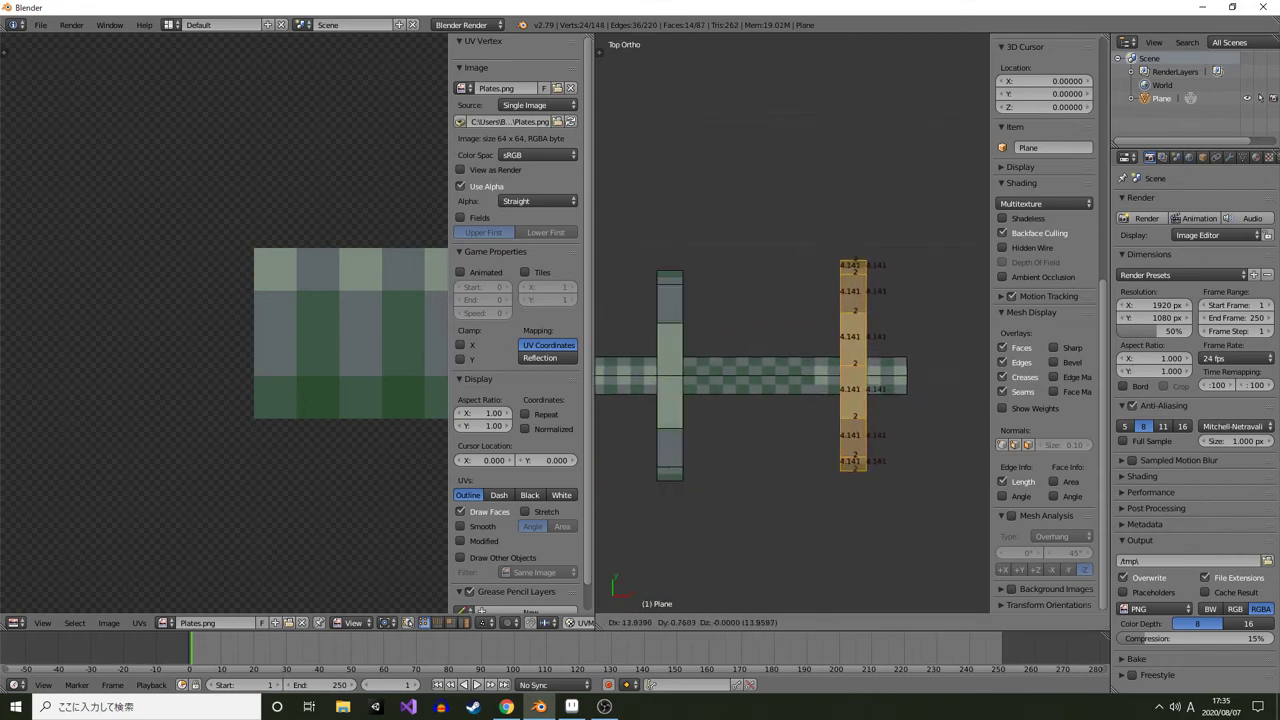
click(828, 375)
scroll(828, 375, down, 5)
drag(790, 450, 872, 320)
Select the whole small plate mesh and duplicate it, placing the copy above the bar
right_click(734, 458)
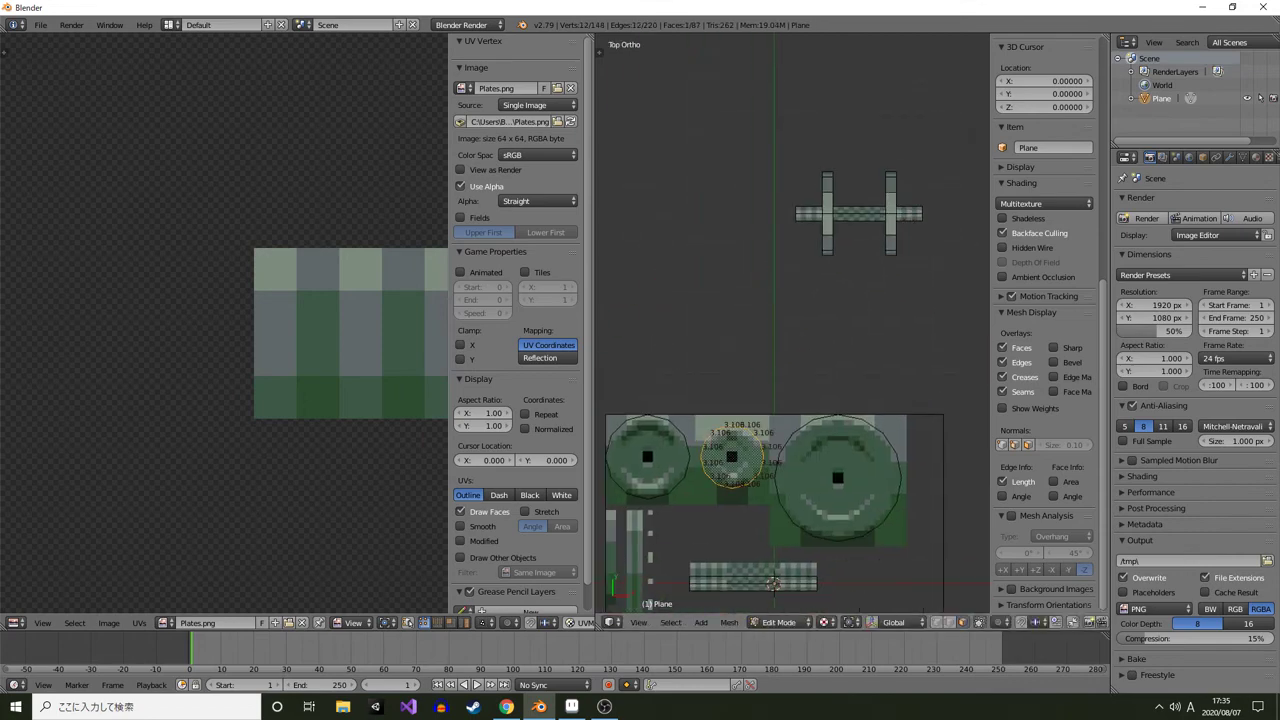
key(ctrl+l)
key(KP_1)
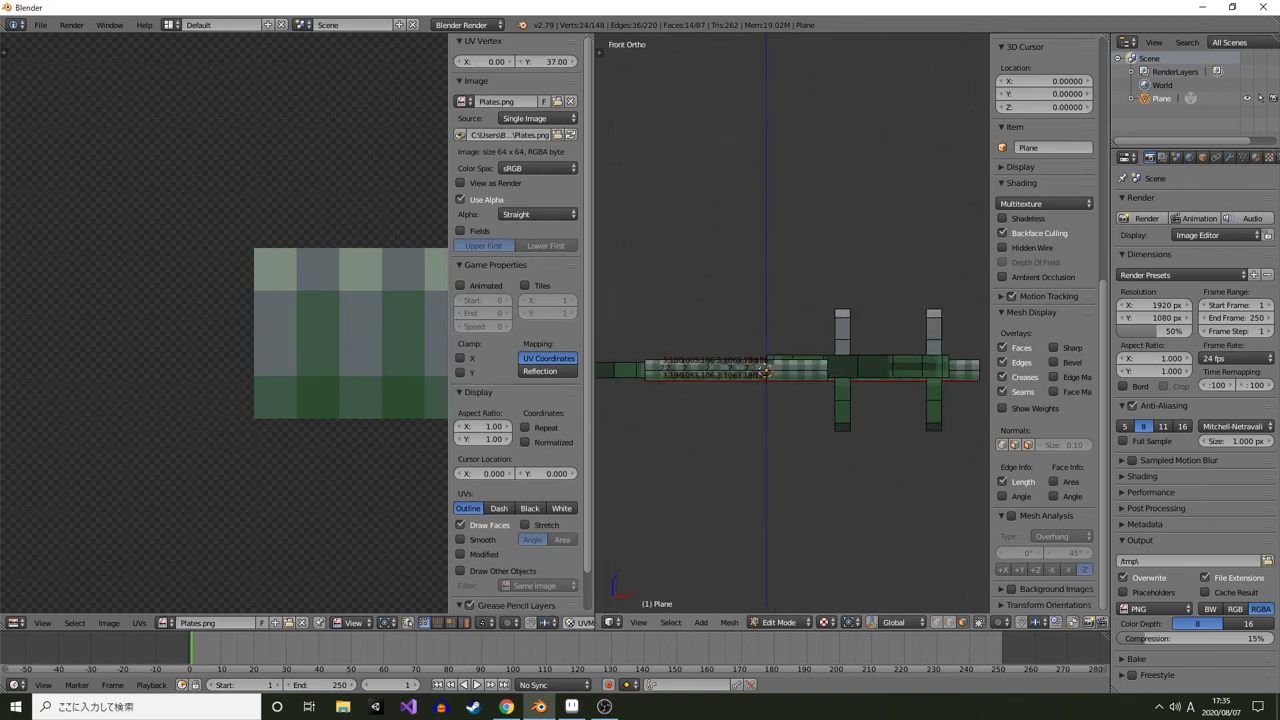
scroll(793, 323, up, 1)
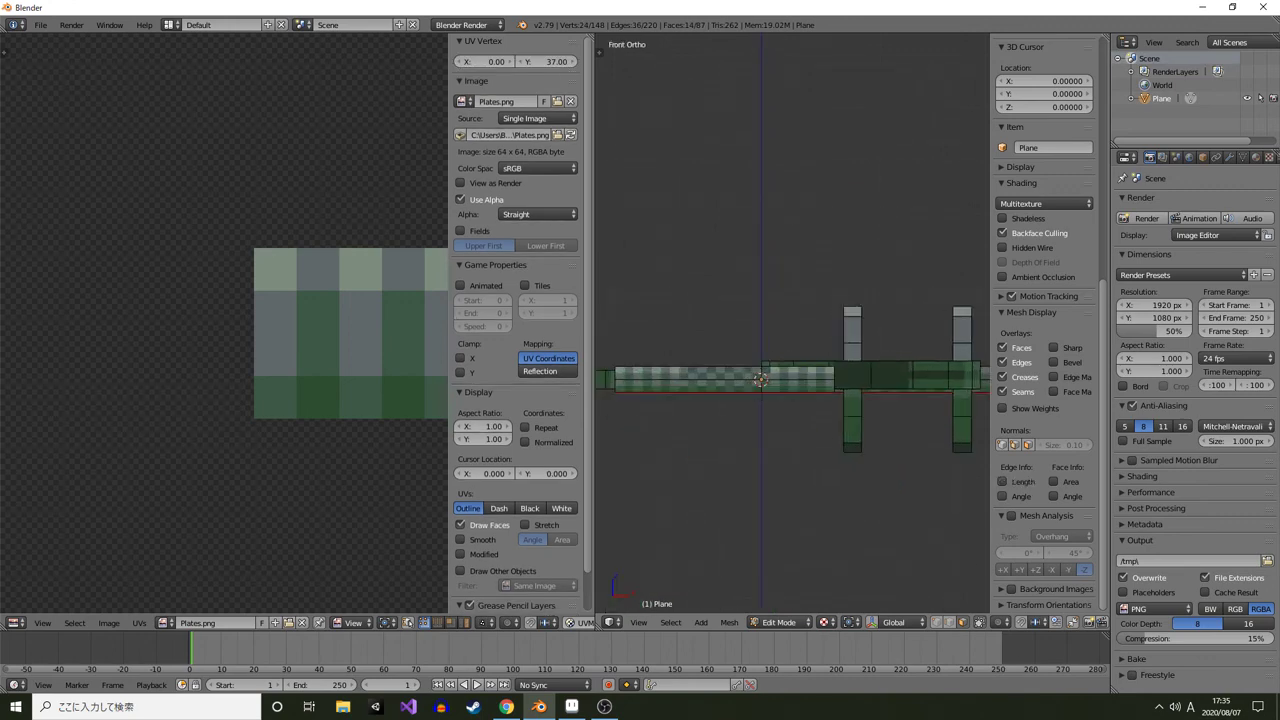
key(shift+d)
click(706, 280)
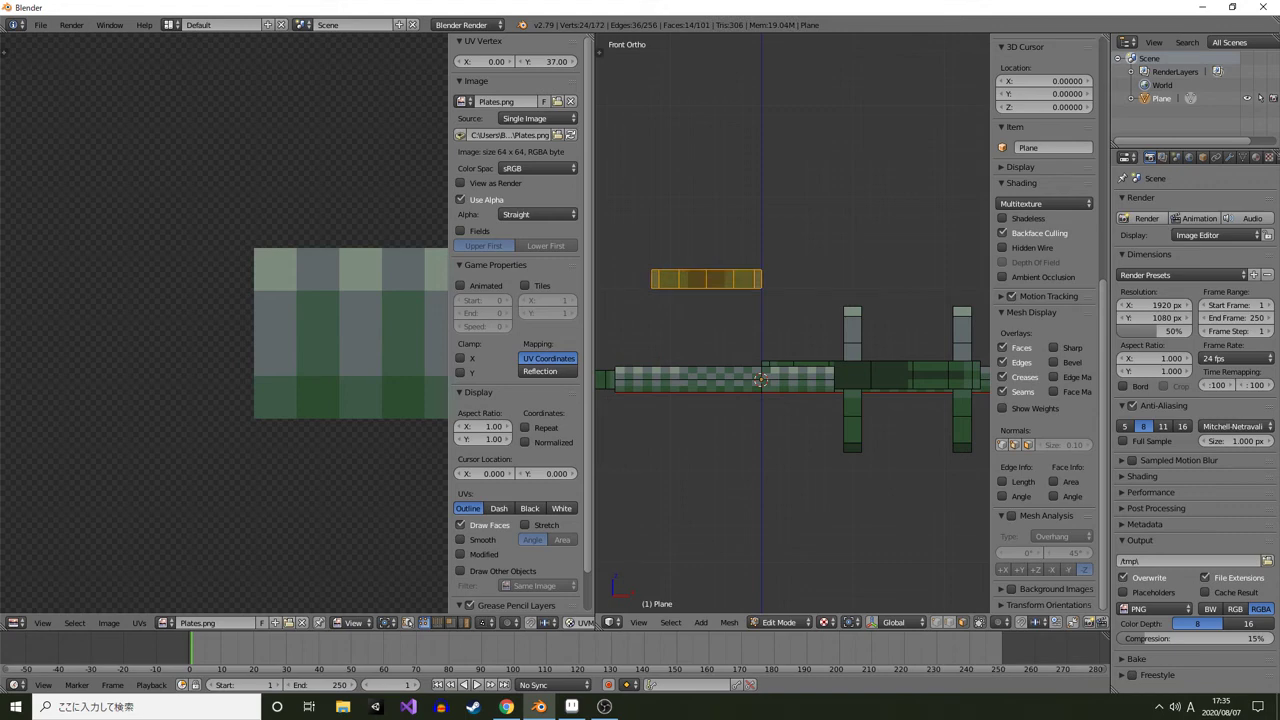
Rotate the small plate copy upright so it stands on edge
key(r)
key(Escape)
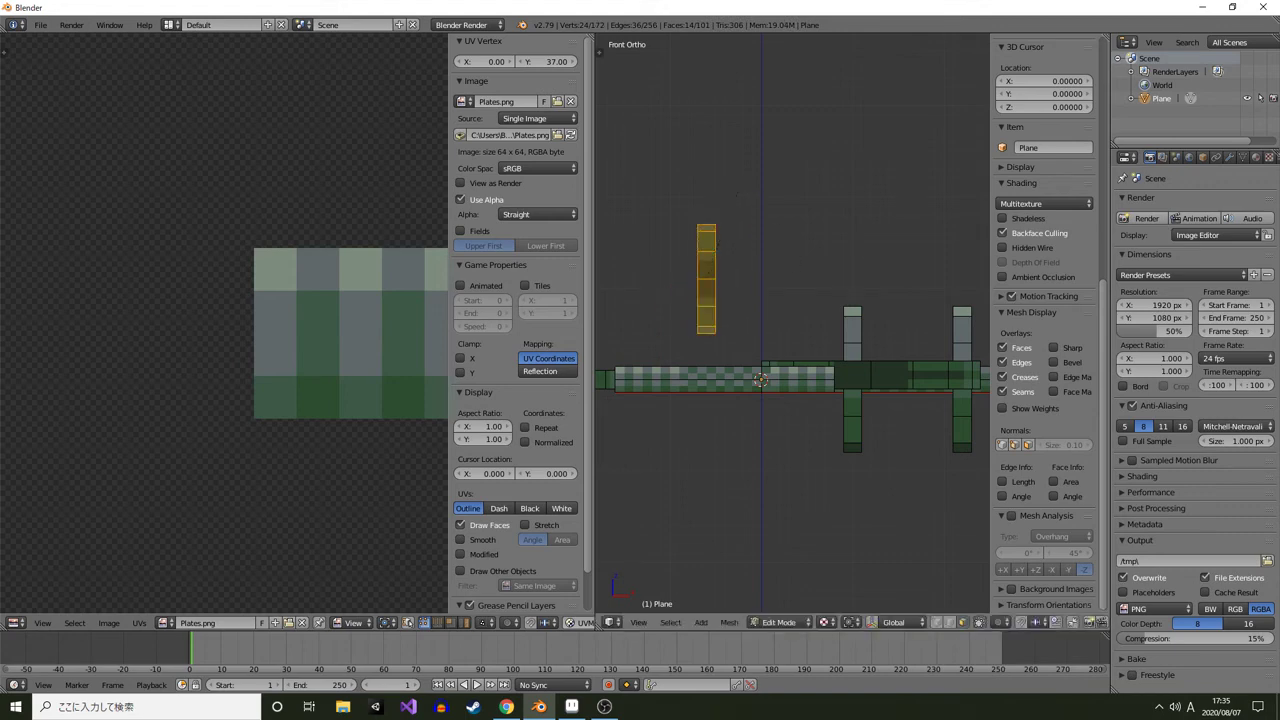
key(KP_3)
drag(657, 302, 897, 351)
key(r)
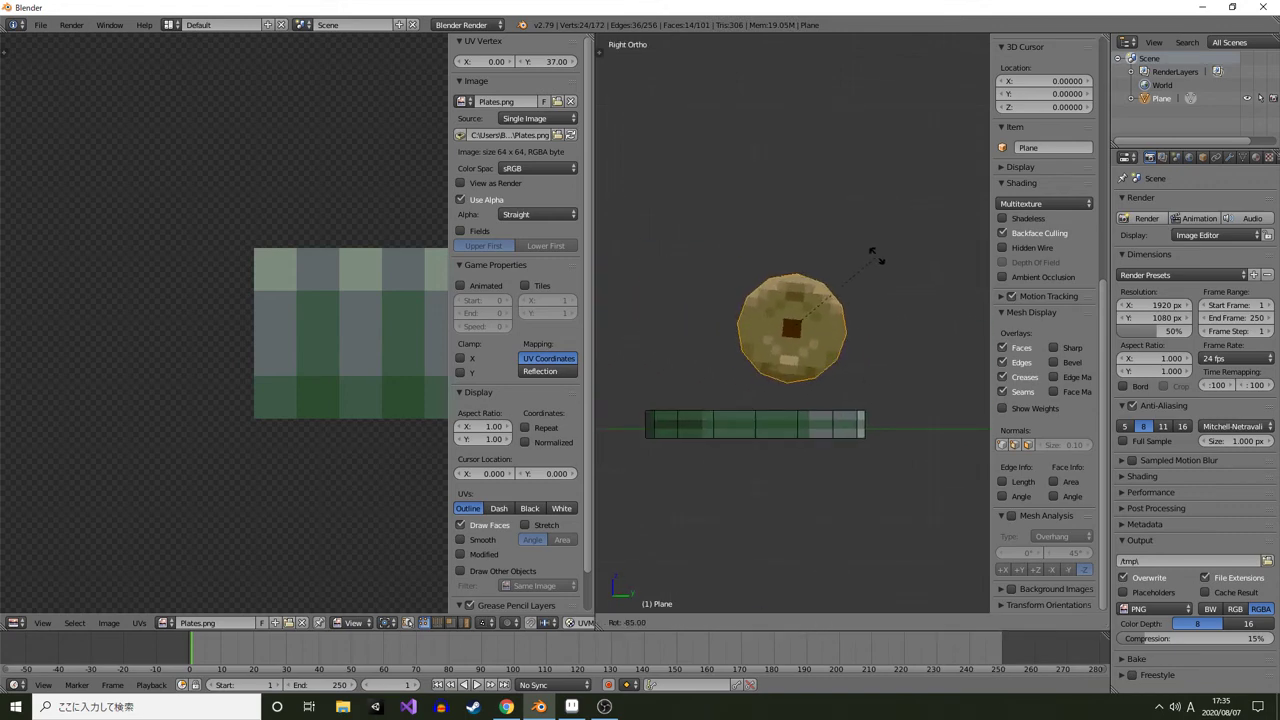
click(877, 257)
drag(877, 257, 960, 380)
Move the small plate onto the bar just outside the left large plate
key(KP_7)
key(g)
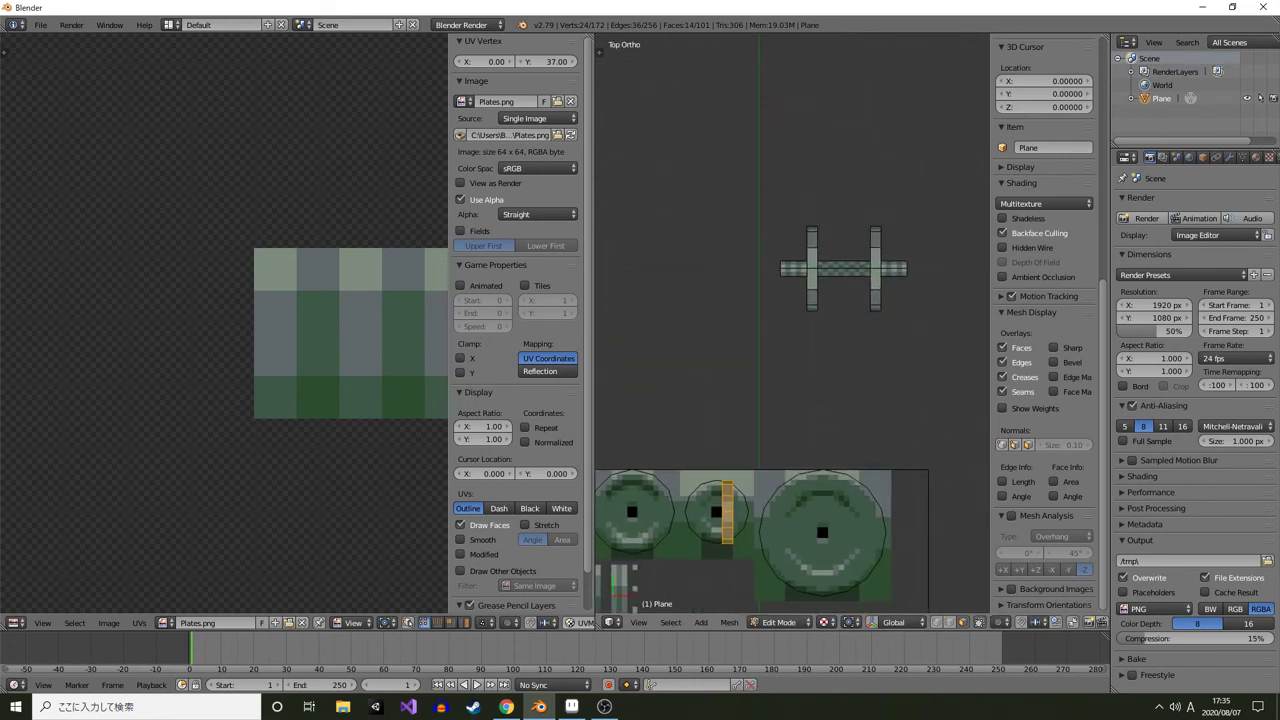
click(802, 268)
drag(802, 268, 715, 320)
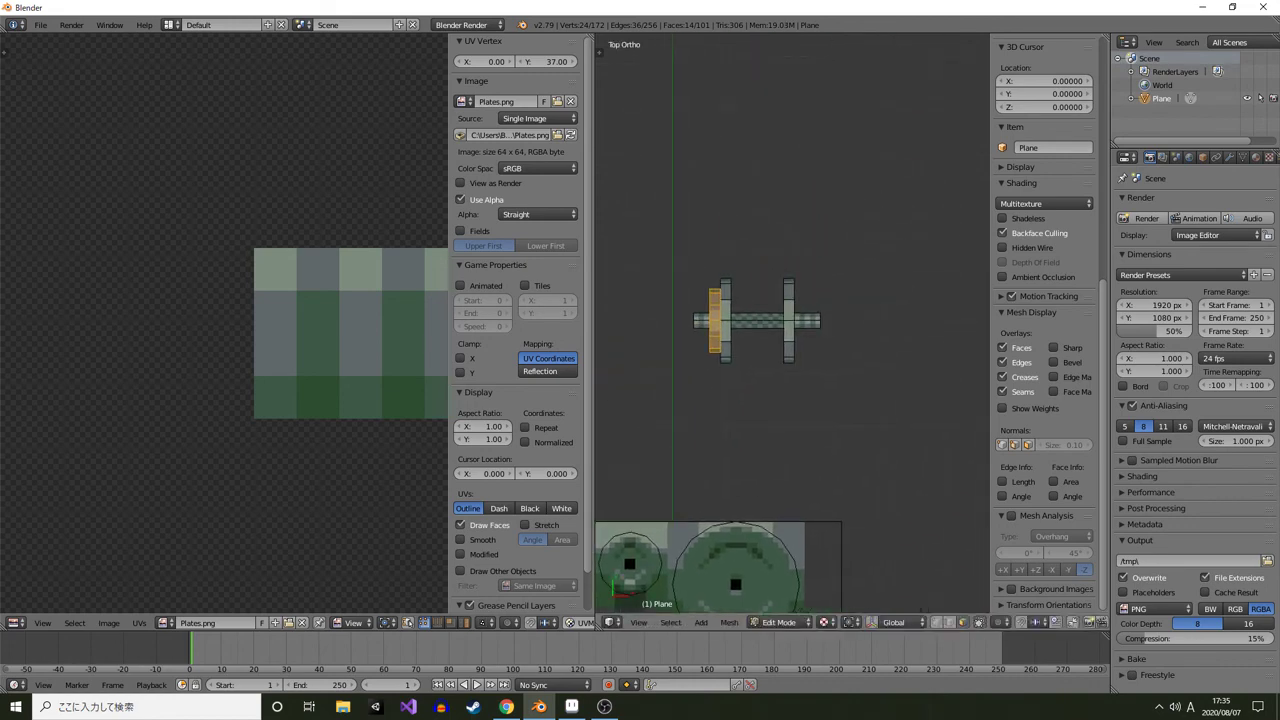
Duplicate the small plate and place the copy outside the right large plate
key(shift+d)
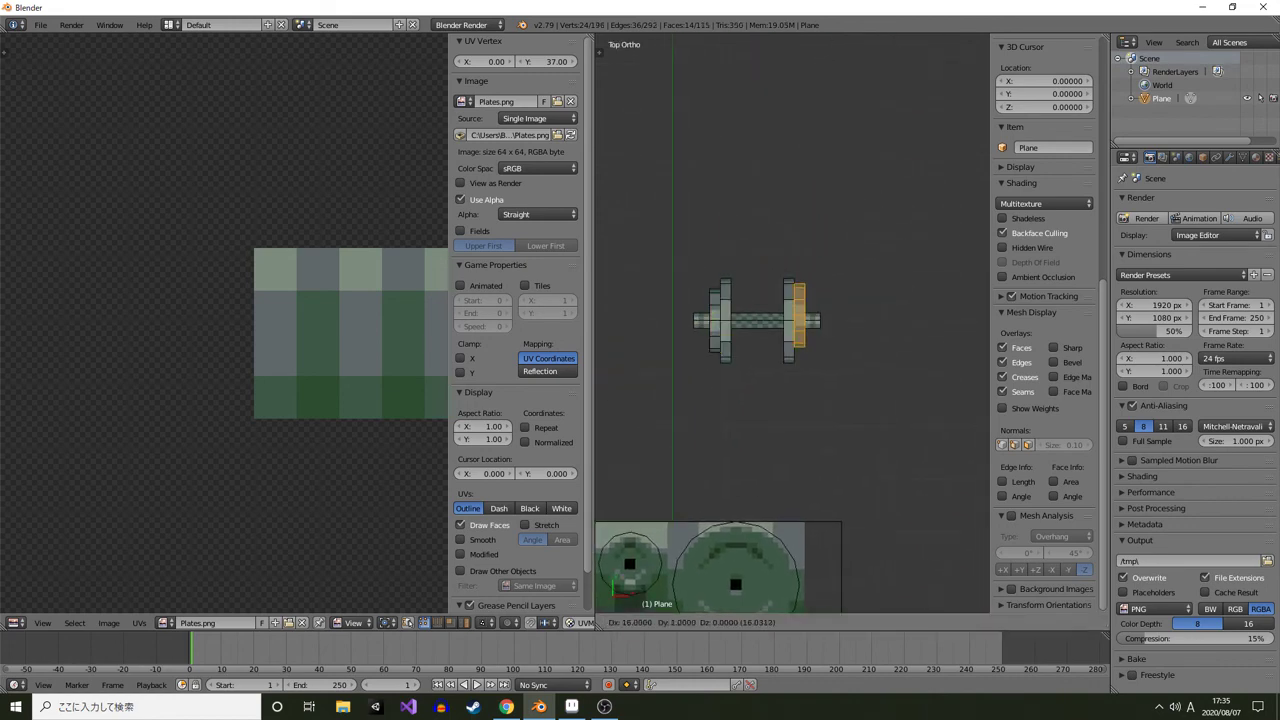
click(800, 320)
drag(800, 320, 715, 235)
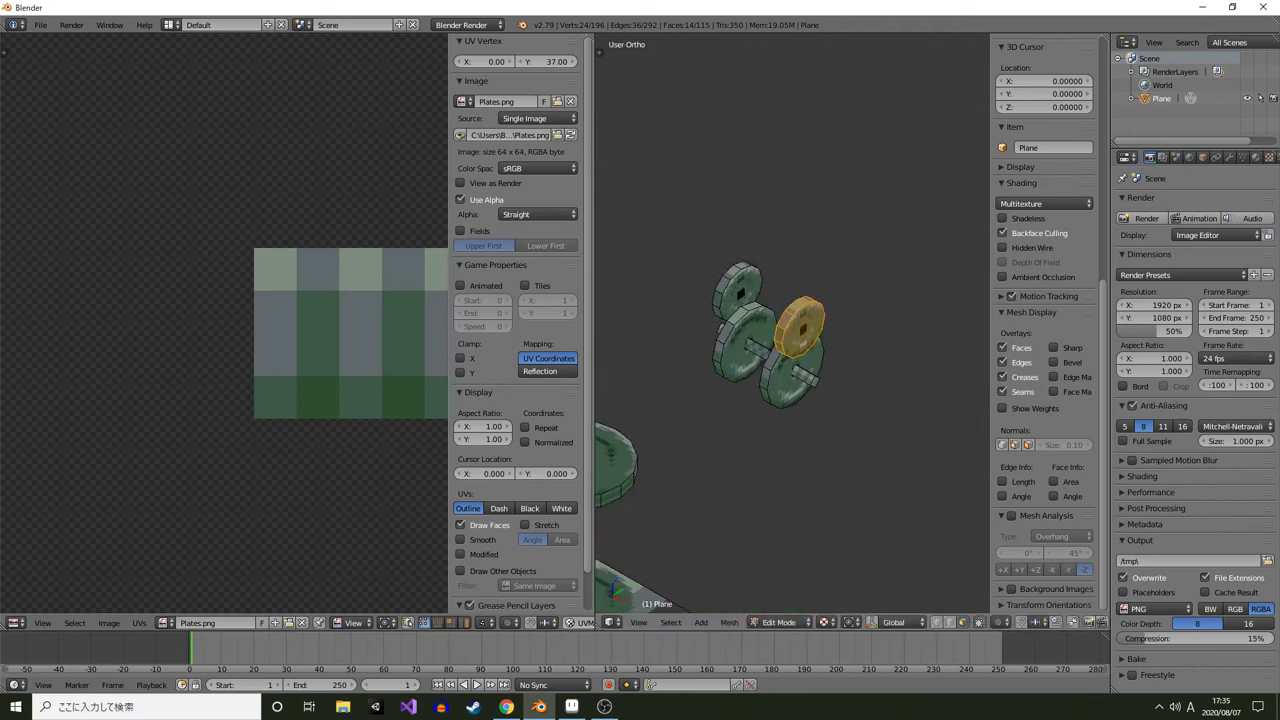
Move the small plate along Z so it is centred on the bar
key(KP_3)
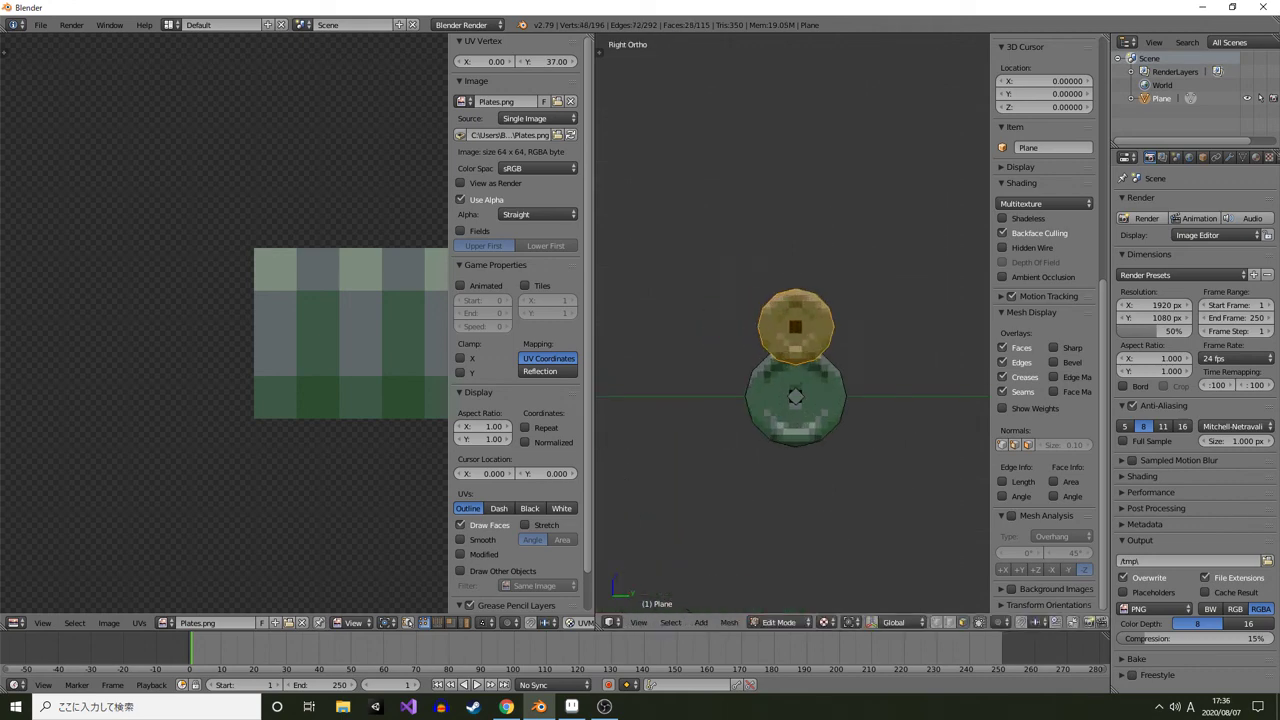
key(g)
key(z)
click(797, 430)
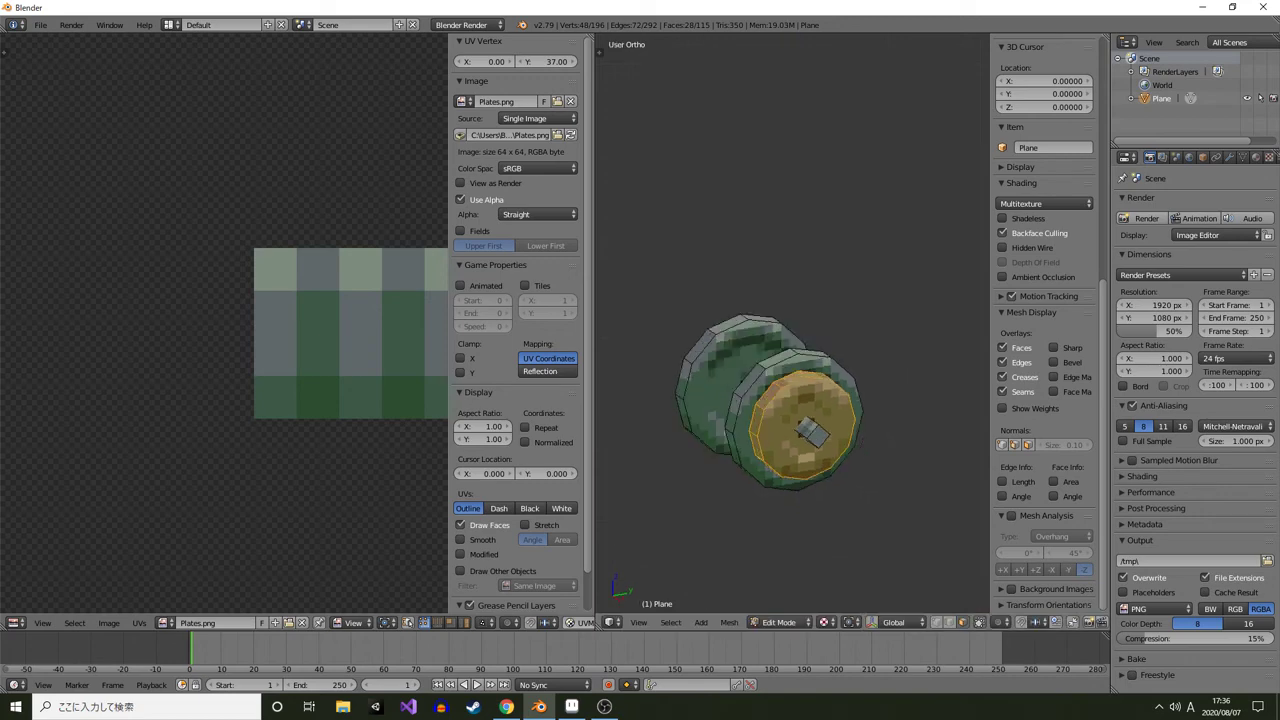
Inspect the assembled dumbbell in object mode from several angles
key(Tab)
drag(797, 430, 845, 280)
scroll(790, 340, up, 3)
scroll(780, 350, down, 3)
scroll(830, 400, up, 2)
scroll(880, 410, down, 4)
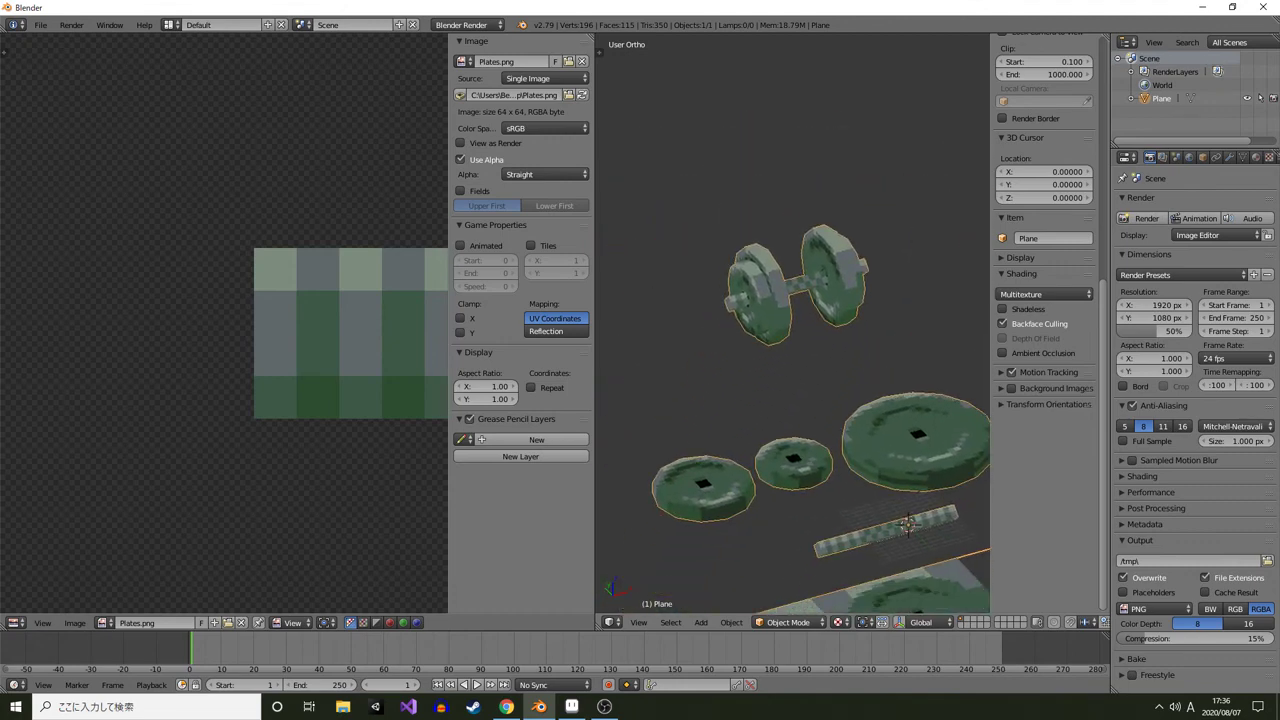
drag(840, 320, 730, 330)
scroll(865, 320, up, 1)
key(Tab)
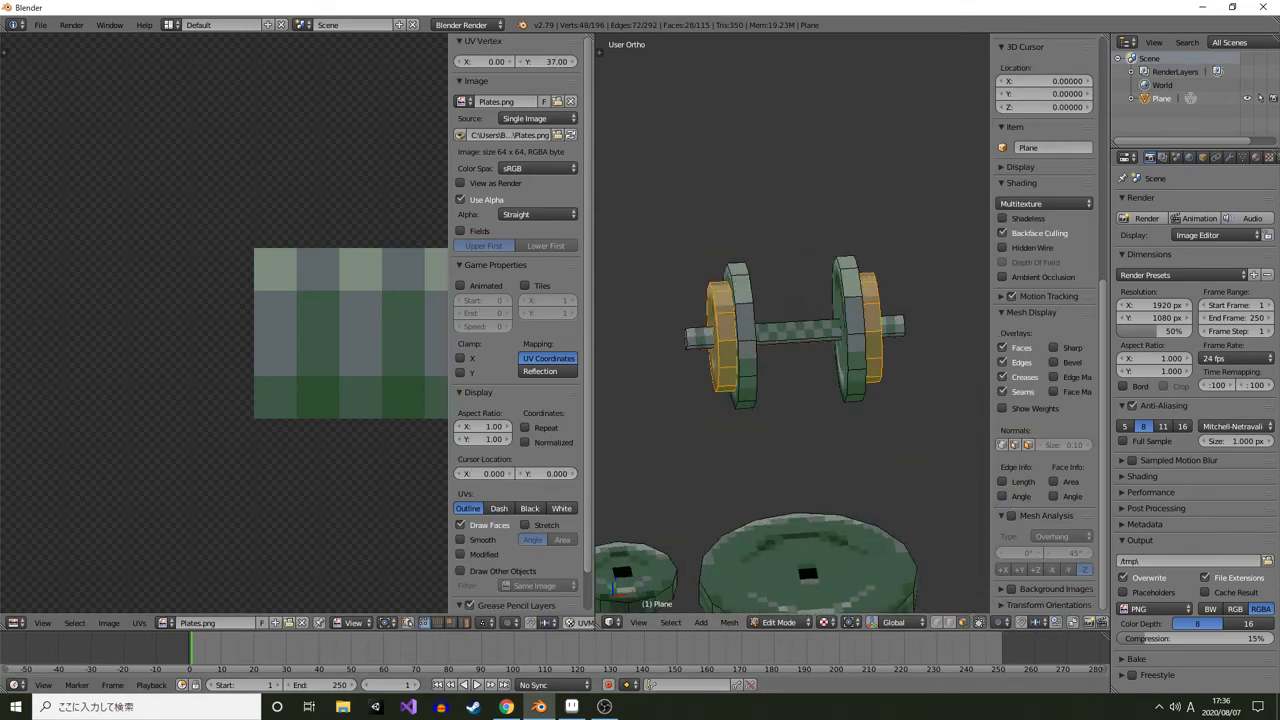
Switch to Aseprite with the Plates.png sprite
key(alt+Tab)
key(alt+Tab)
drag(790, 330, 785, 430)
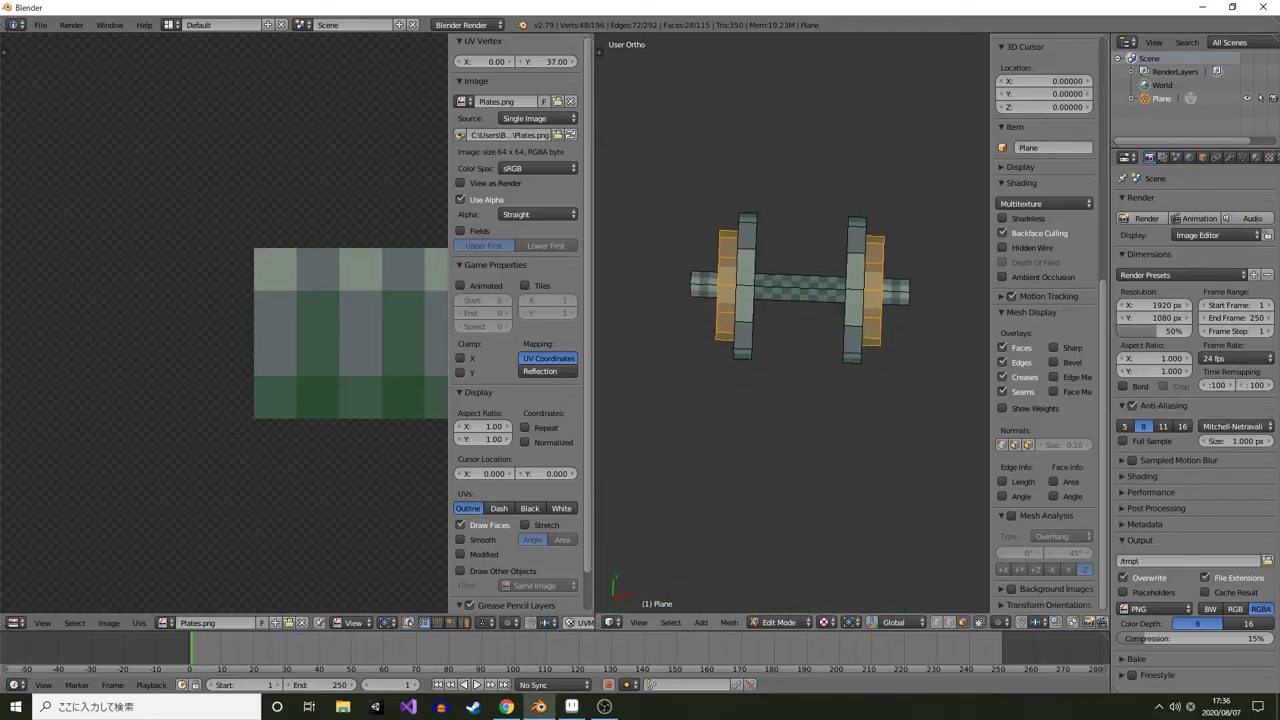
key(alt+Tab)
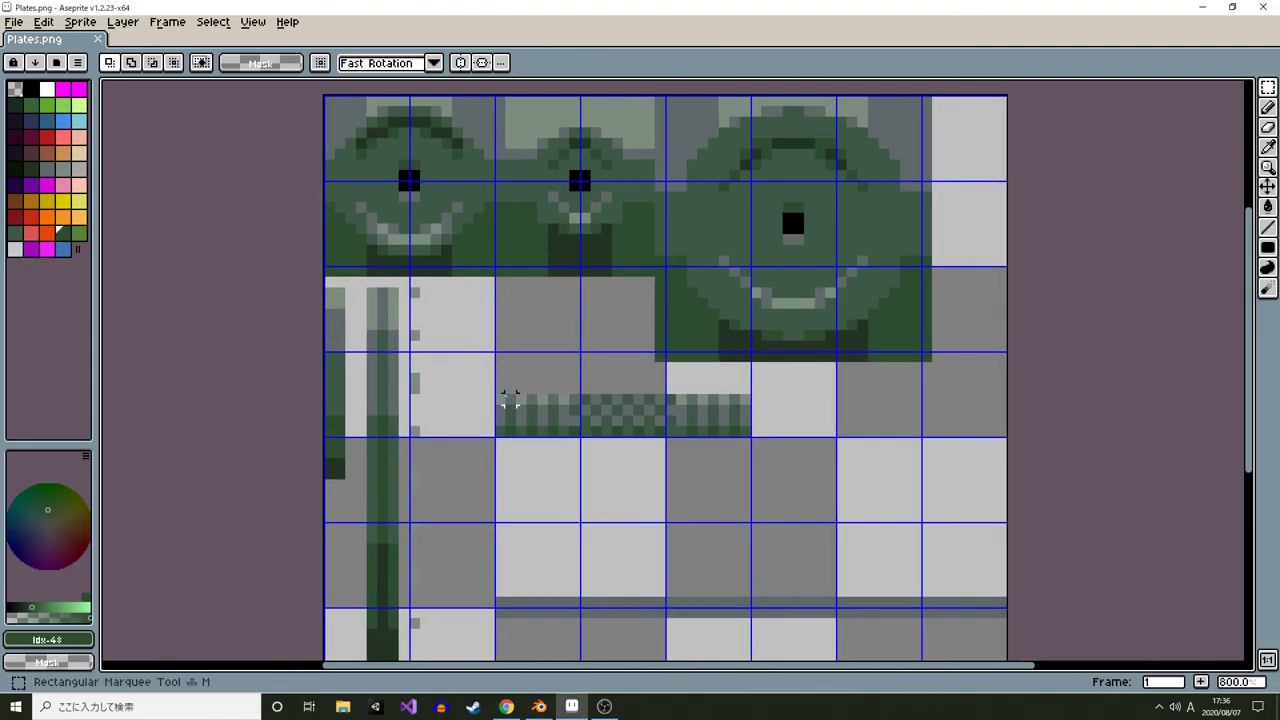
Select the bar texture strip and move it down by its own height
drag(497, 395, 743, 438)
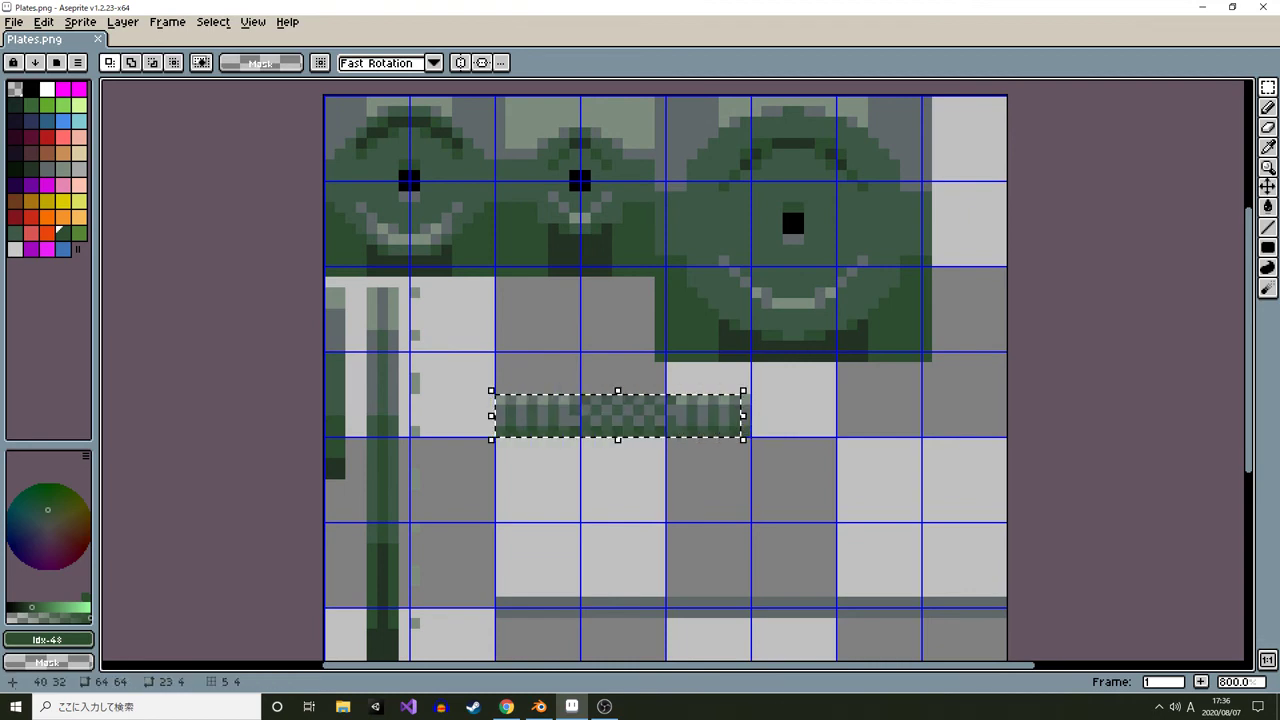
click(745, 438)
key(ctrl+d)
drag(500, 400, 745, 430)
drag(660, 413, 635, 369)
scroll(635, 369, up, 2)
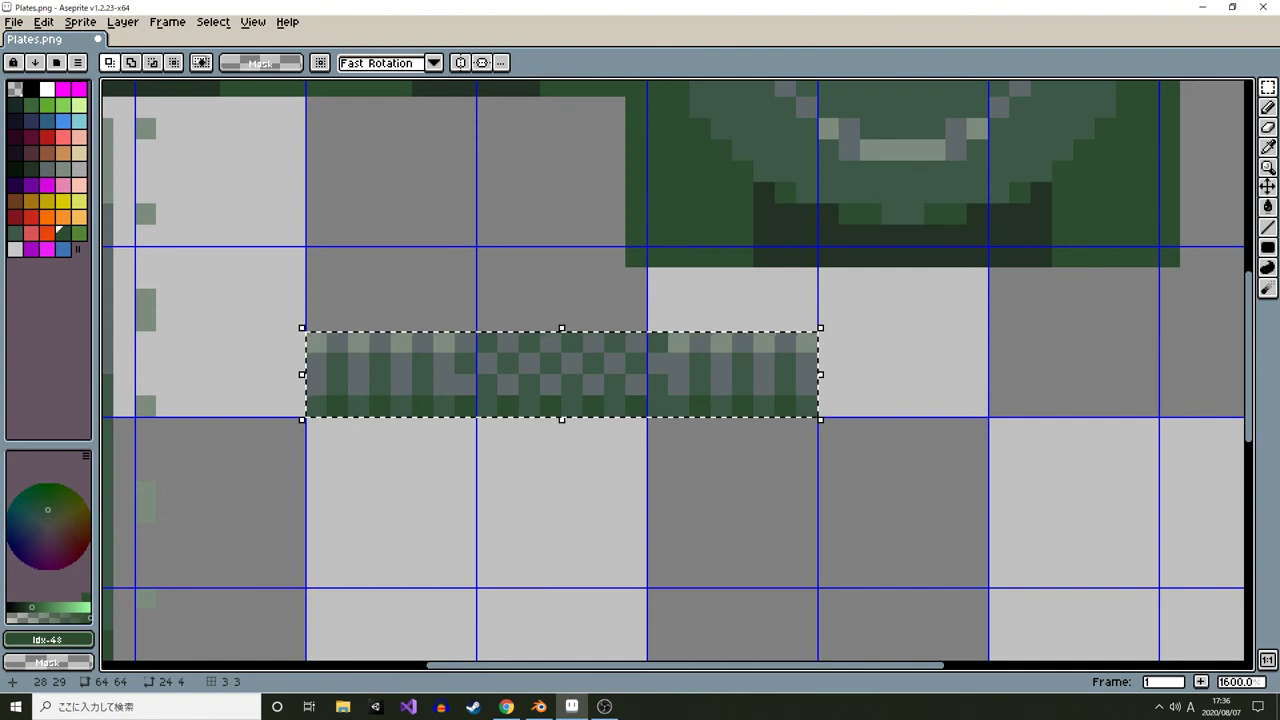
drag(562, 352, 562, 437)
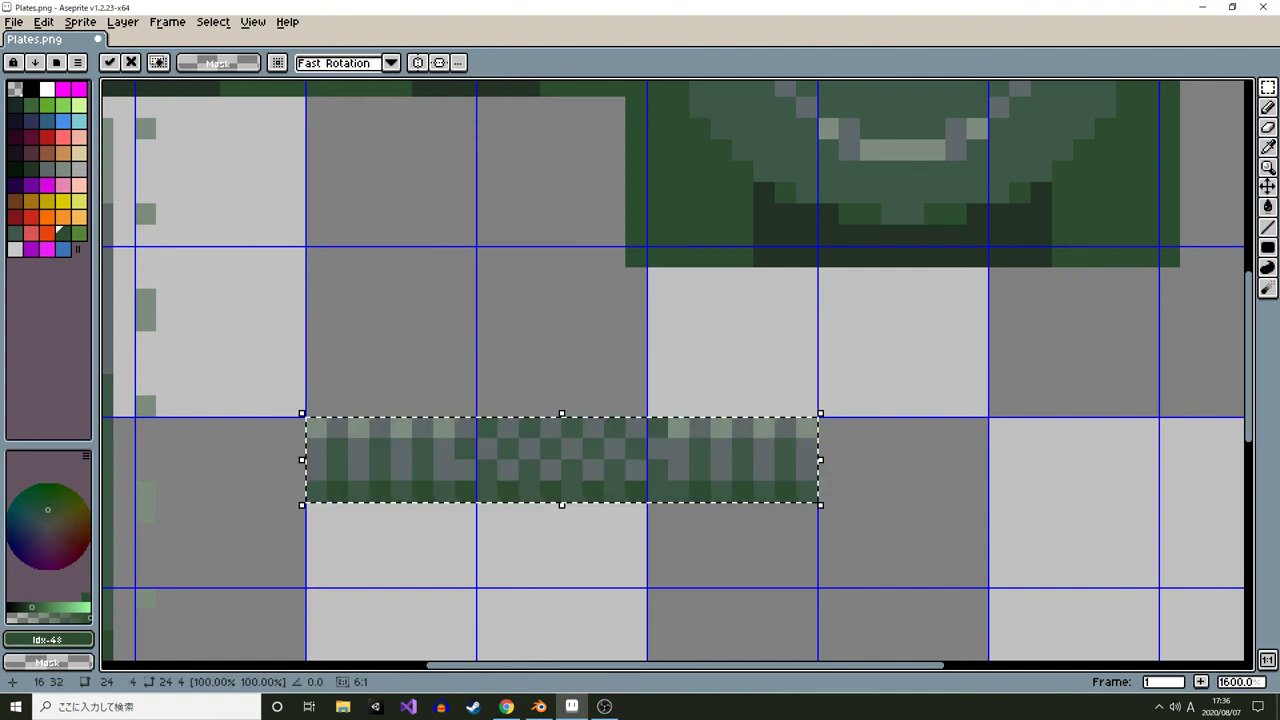
key(Return)
Paste a copy of the strip rotated 180° directly above it and deselect
key(ctrl+v)
drag(828, 406, 312, 508)
drag(400, 470, 400, 406)
key(Up)
key(Up)
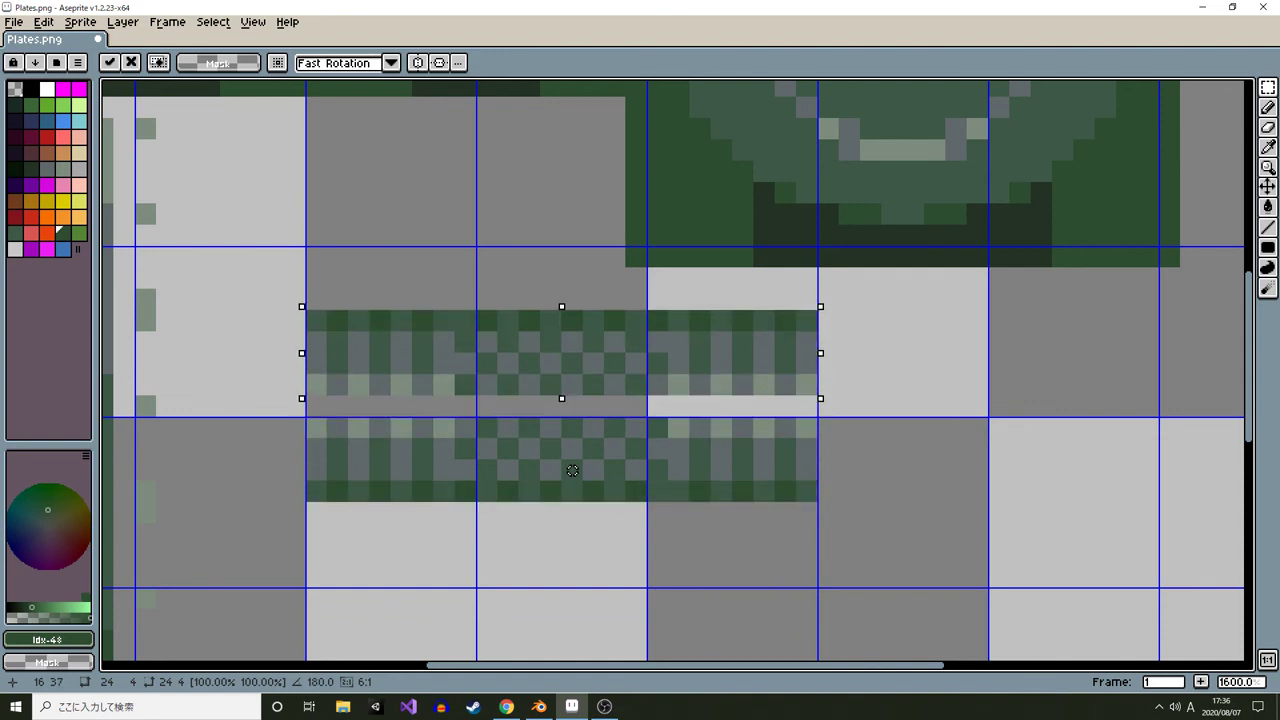
key(Down)
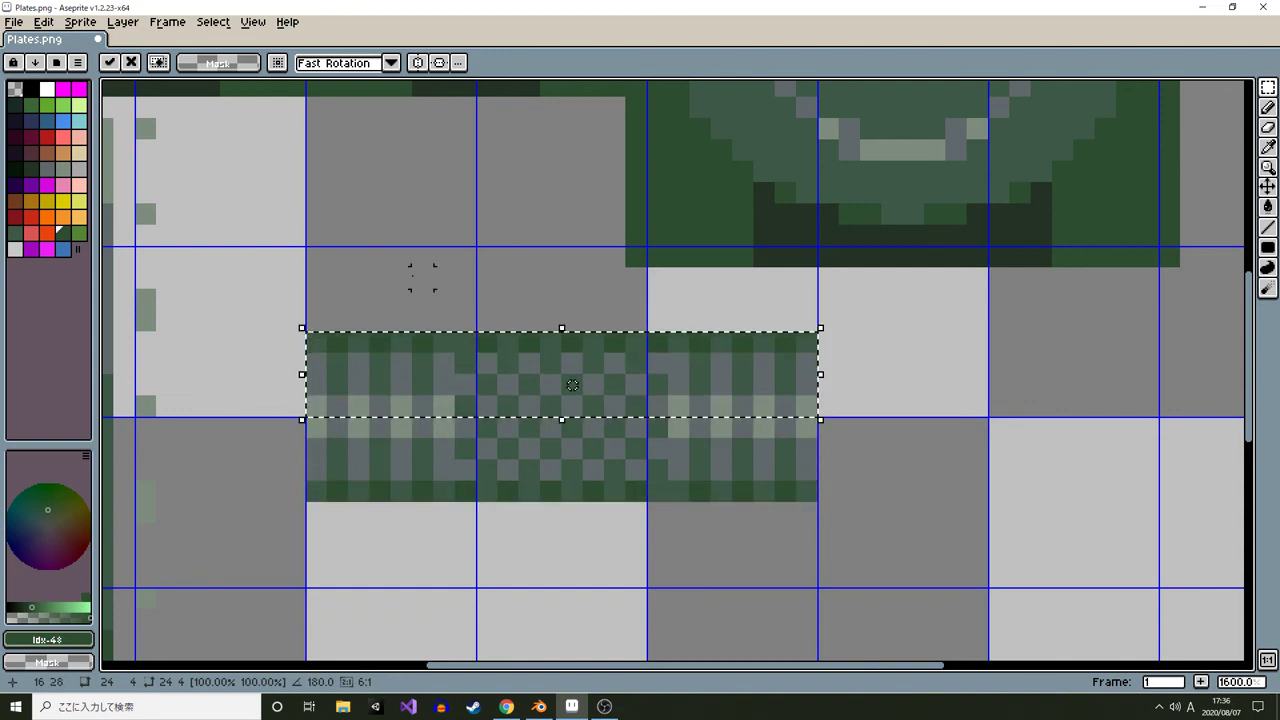
key(ctrl+d)
Paint over the checkered middle section of the bar strip with dark green using the Pencil tool
scroll(455, 360, down, 1)
scroll(455, 360, up, 4)
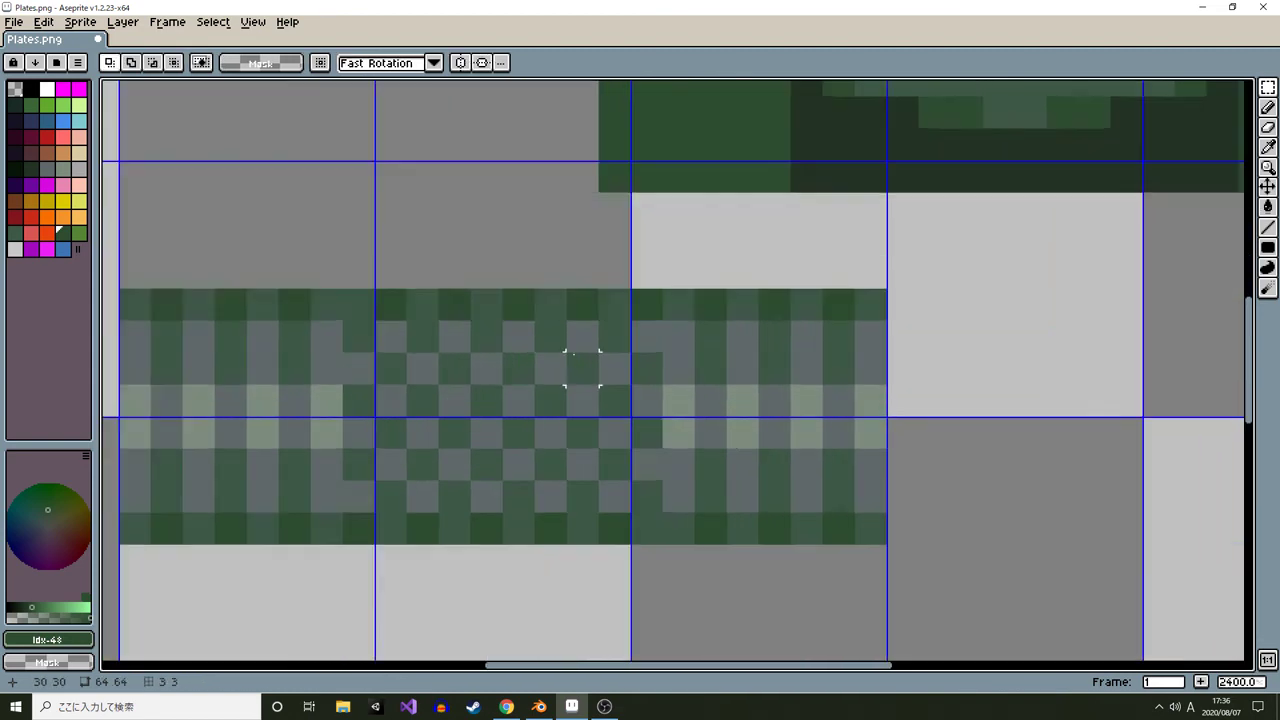
scroll(572, 290, down, 3)
key(b)
alt+click(572, 290)
scroll(572, 290, up, 2)
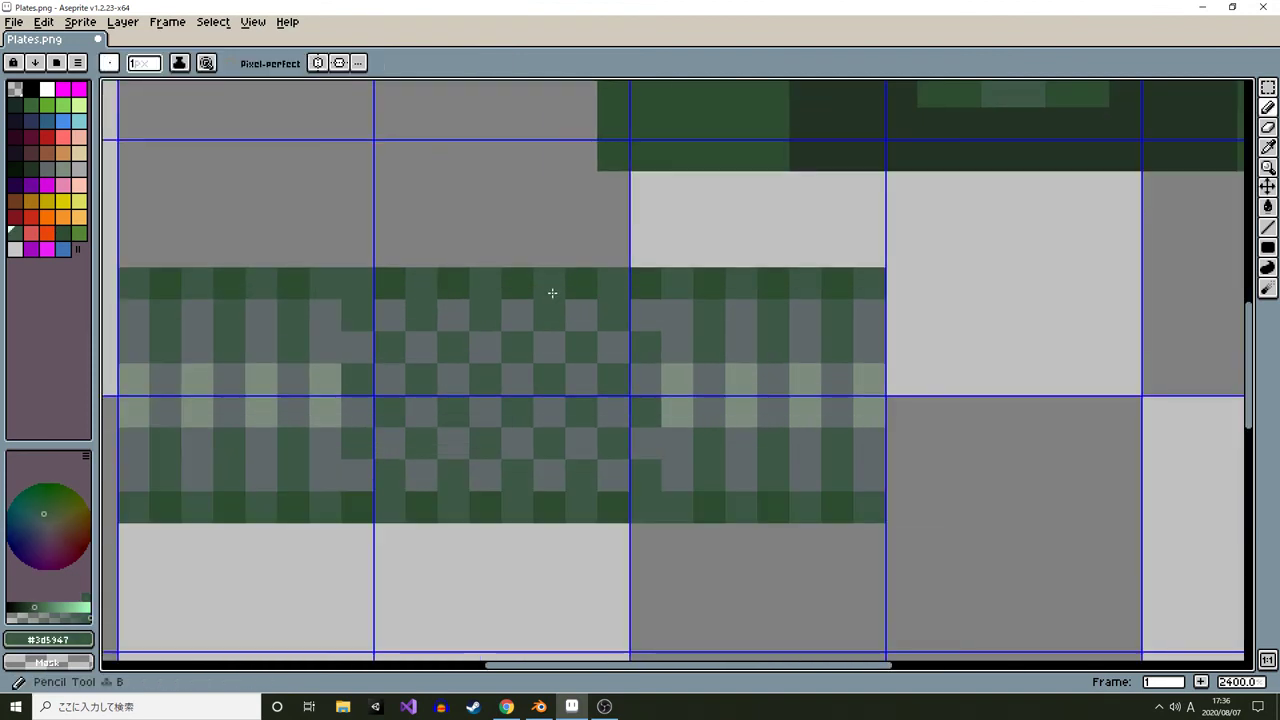
alt+click(532, 287)
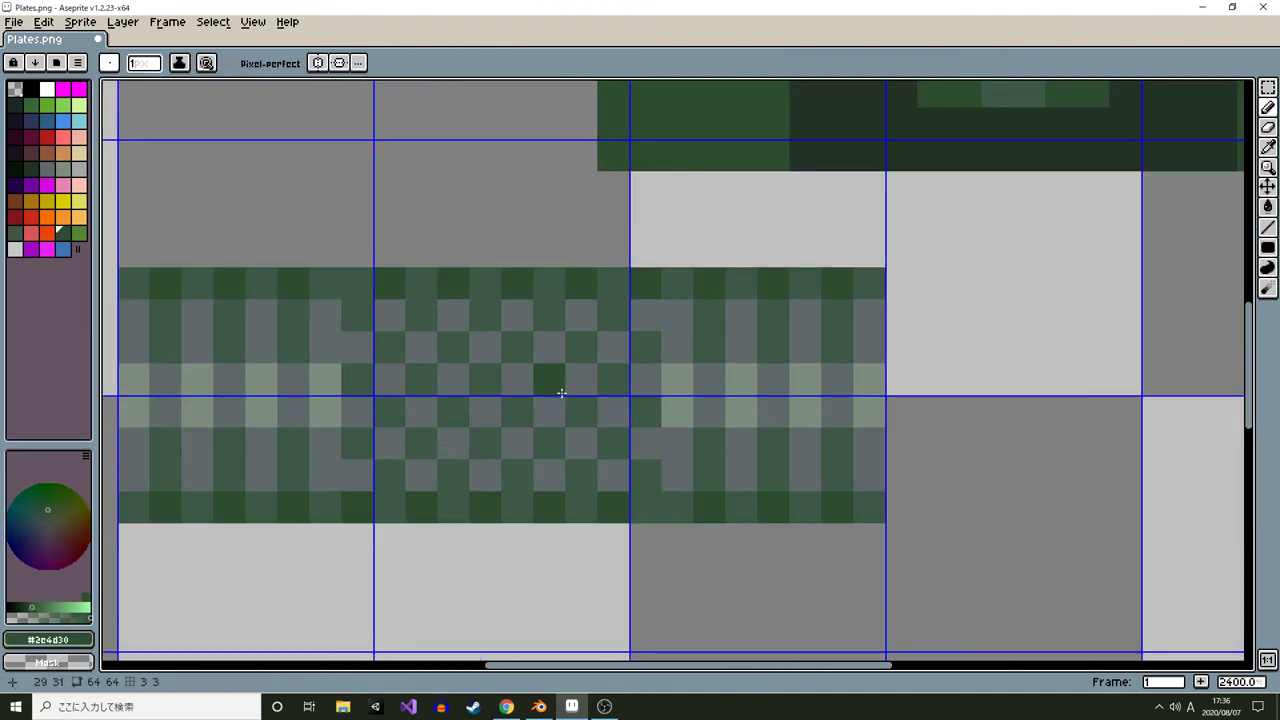
drag(536, 507, 536, 312)
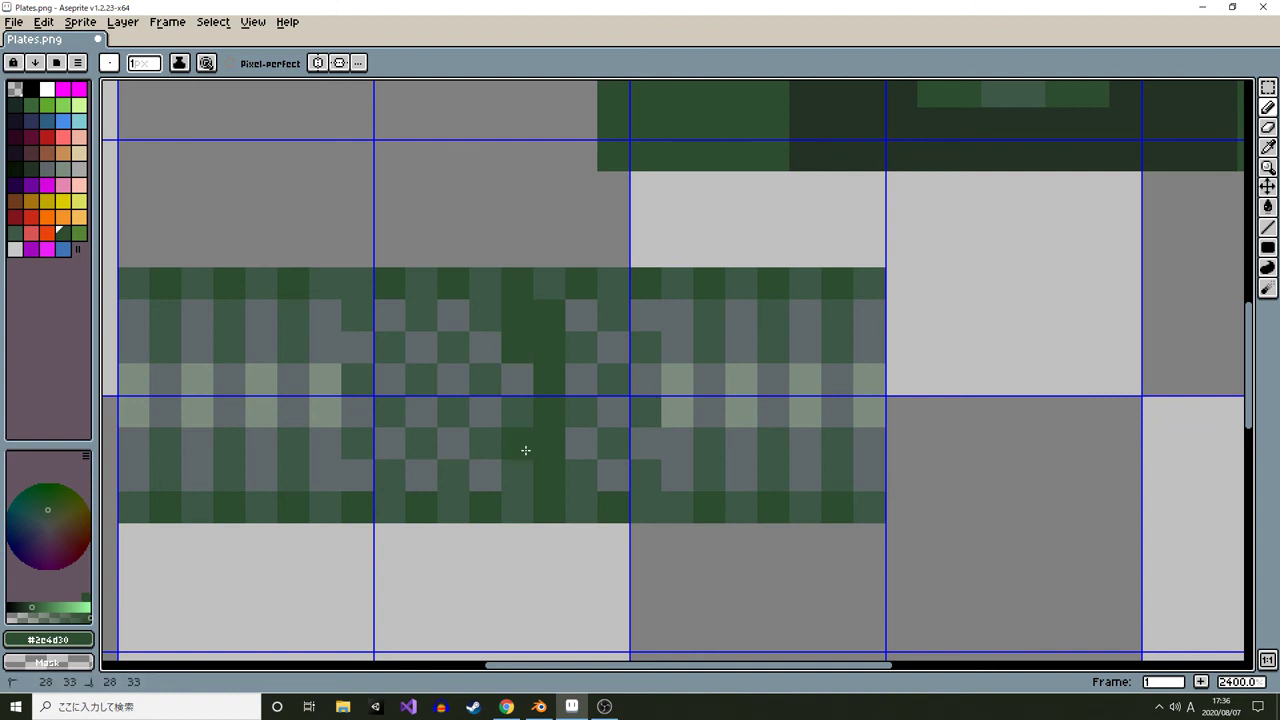
mouse_move(587, 309)
mouse_down()
mouse_move(583, 486)
mouse_move(603, 363)
mouse_up()
drag(633, 283, 649, 474)
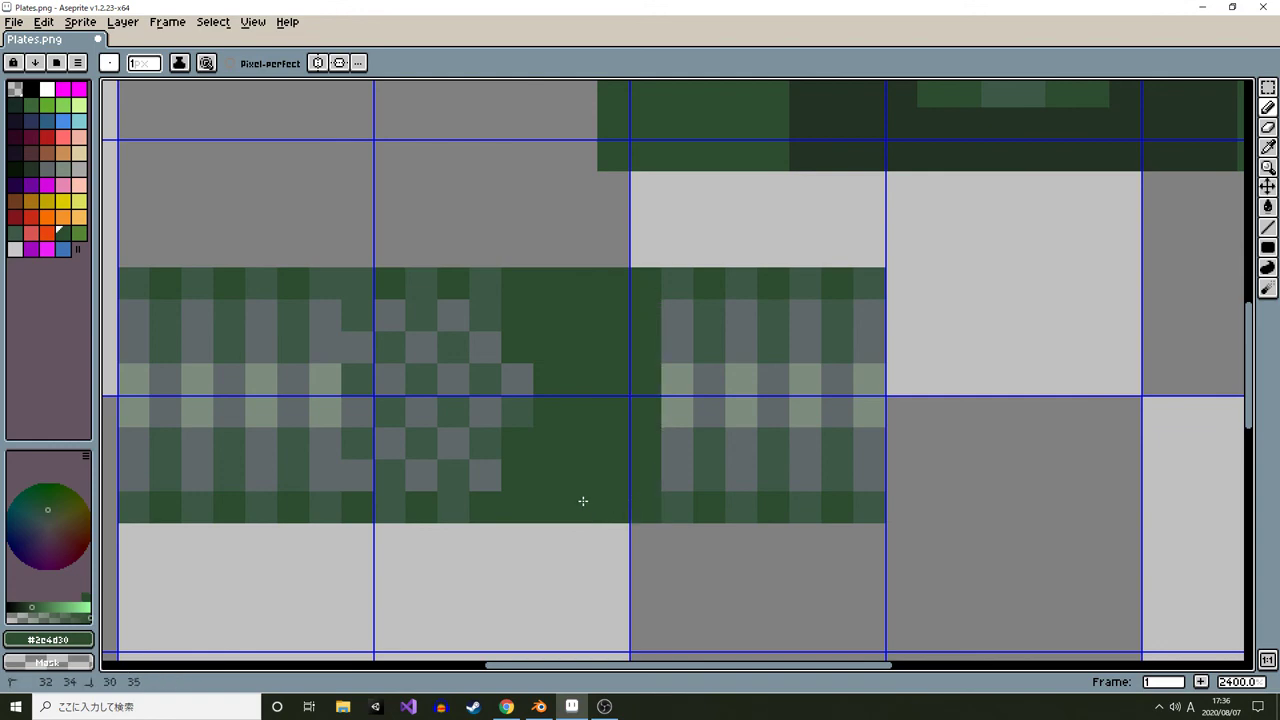
Shade the filled middle section with greens picked from the sprite, adding a darker column
key(alt)
click(517, 378)
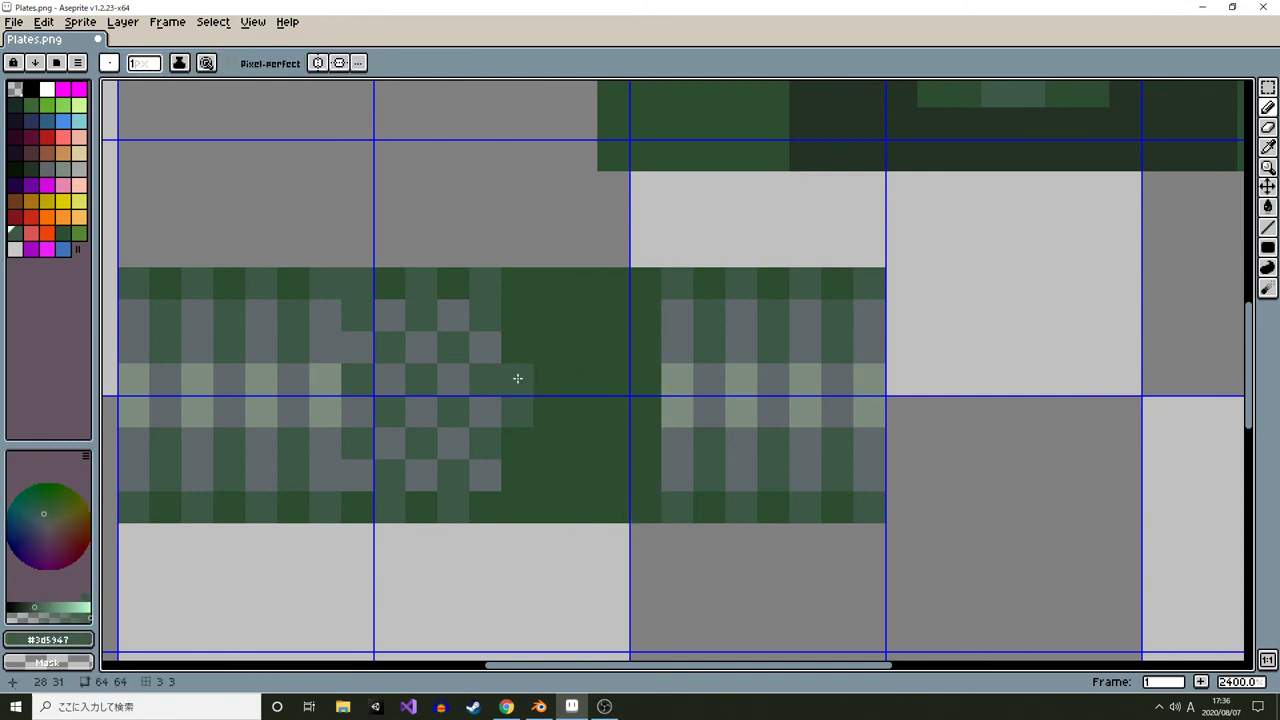
scroll(604, 394, down, 5)
scroll(605, 398, up, 4)
alt+click(602, 388)
alt+click(835, 198)
click(598, 315)
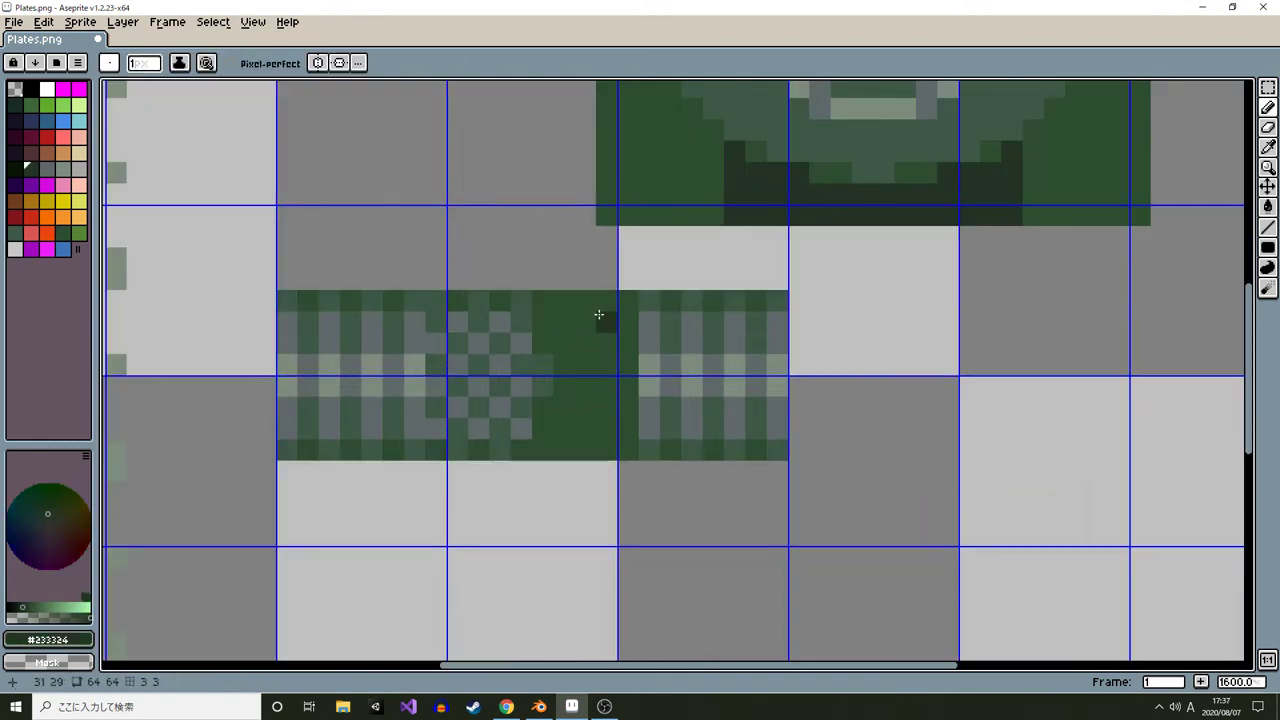
mouse_move(613, 298)
mouse_down()
mouse_move(606, 445)
mouse_move(586, 446)
mouse_move(588, 290)
mouse_up()
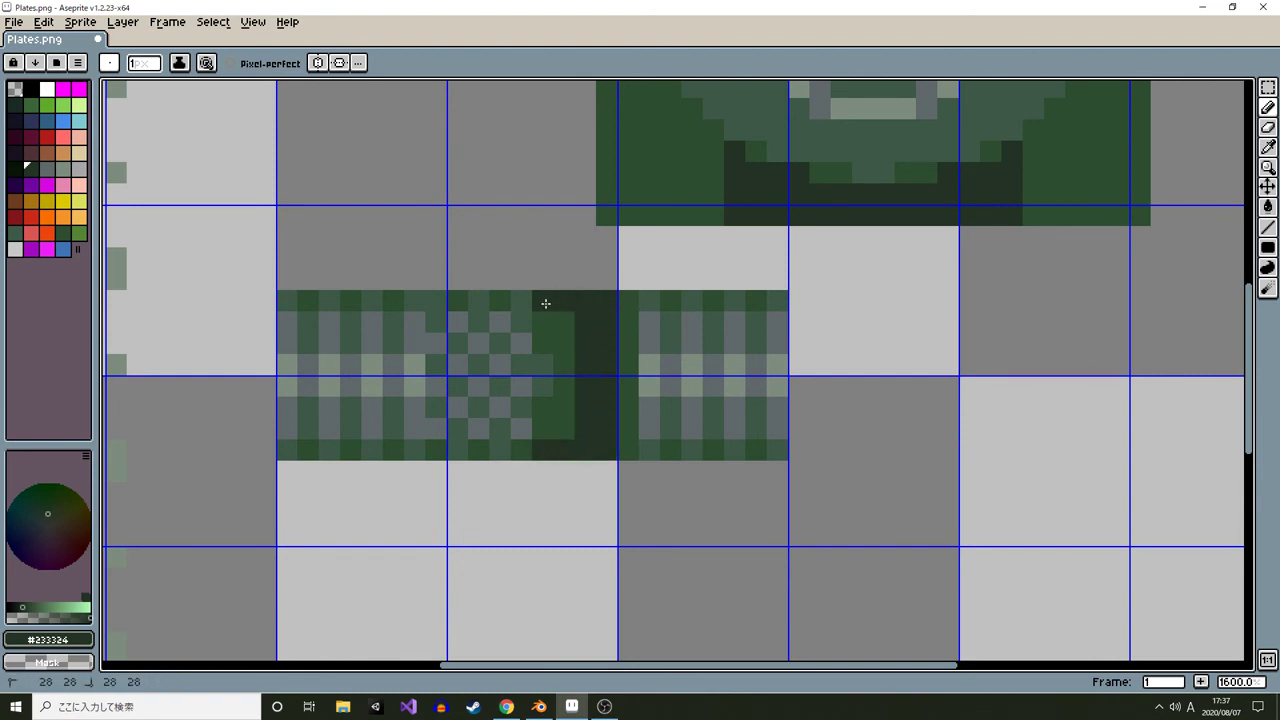
Select and delete the stray horizontal line below the bar texture
scroll(566, 428, down, 4)
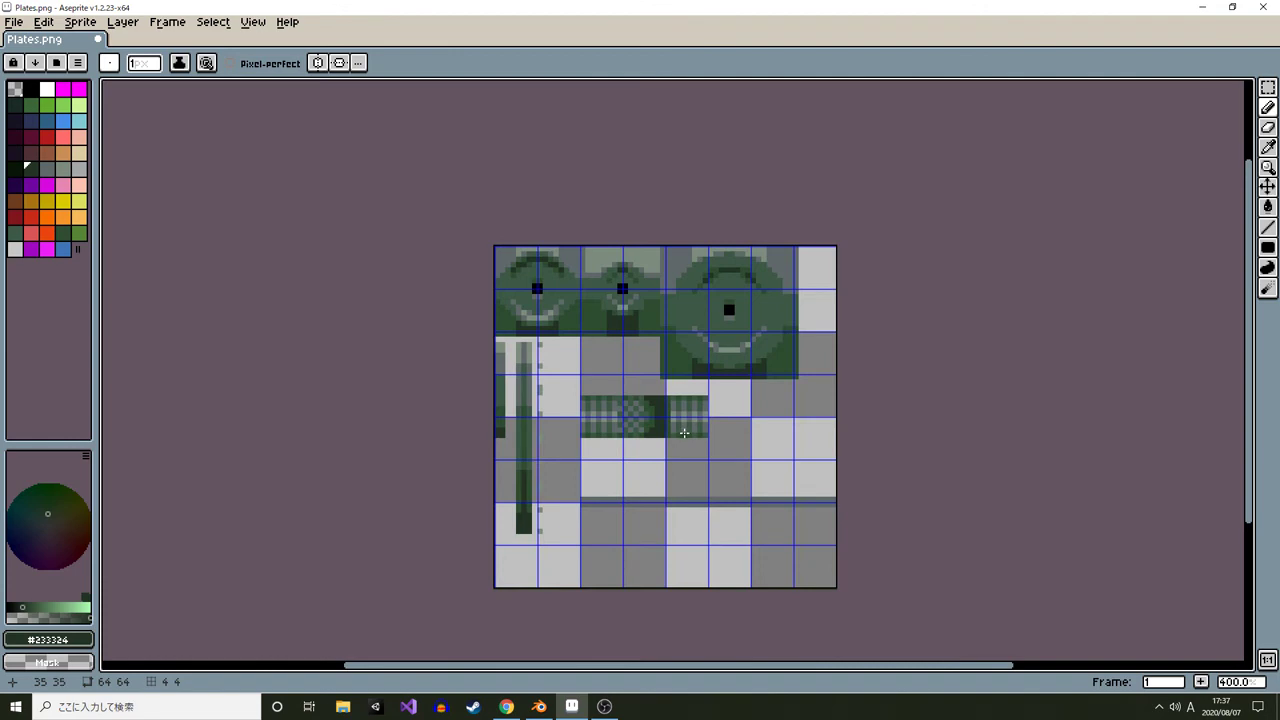
scroll(680, 418, up, 2)
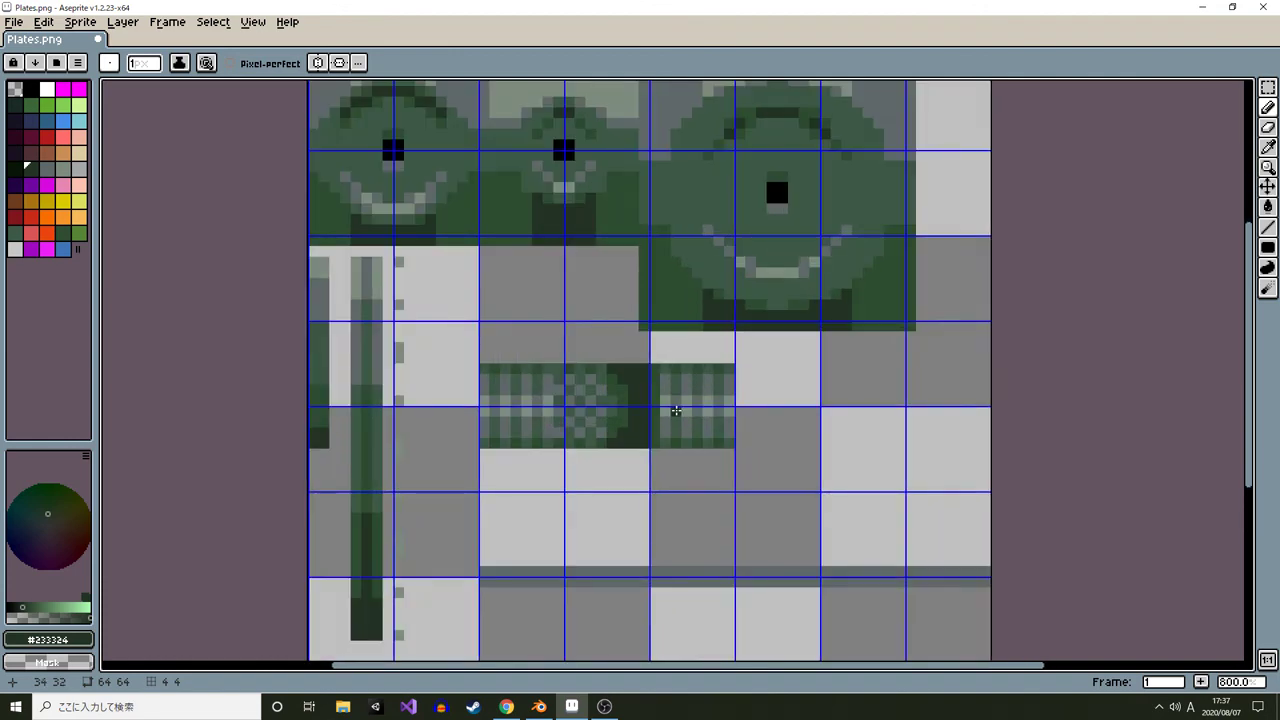
scroll(676, 410, down, 1)
drag(668, 412, 628, 406)
key(m)
drag(526, 307, 525, 265)
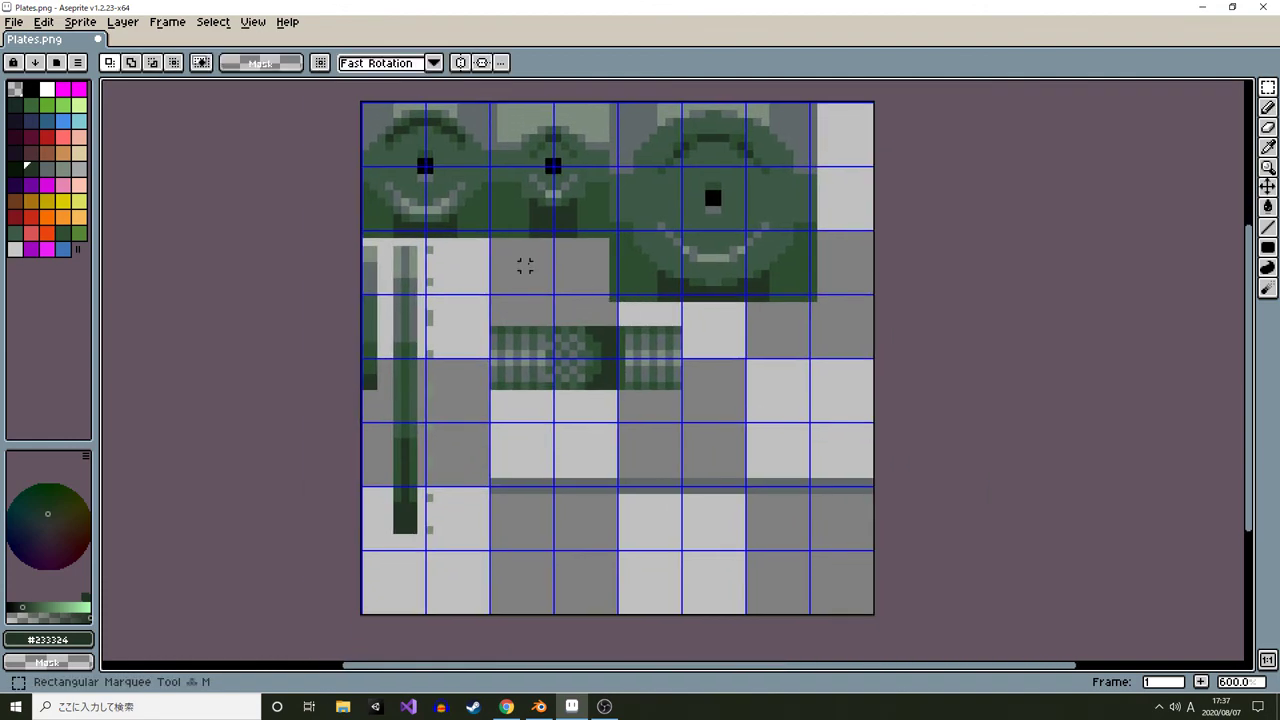
drag(485, 458, 920, 503)
key(Delete)
Paste a copy of the two smaller plate sprites into the empty area at the bottom of the texture and deselect
drag(532, 314, 560, 352)
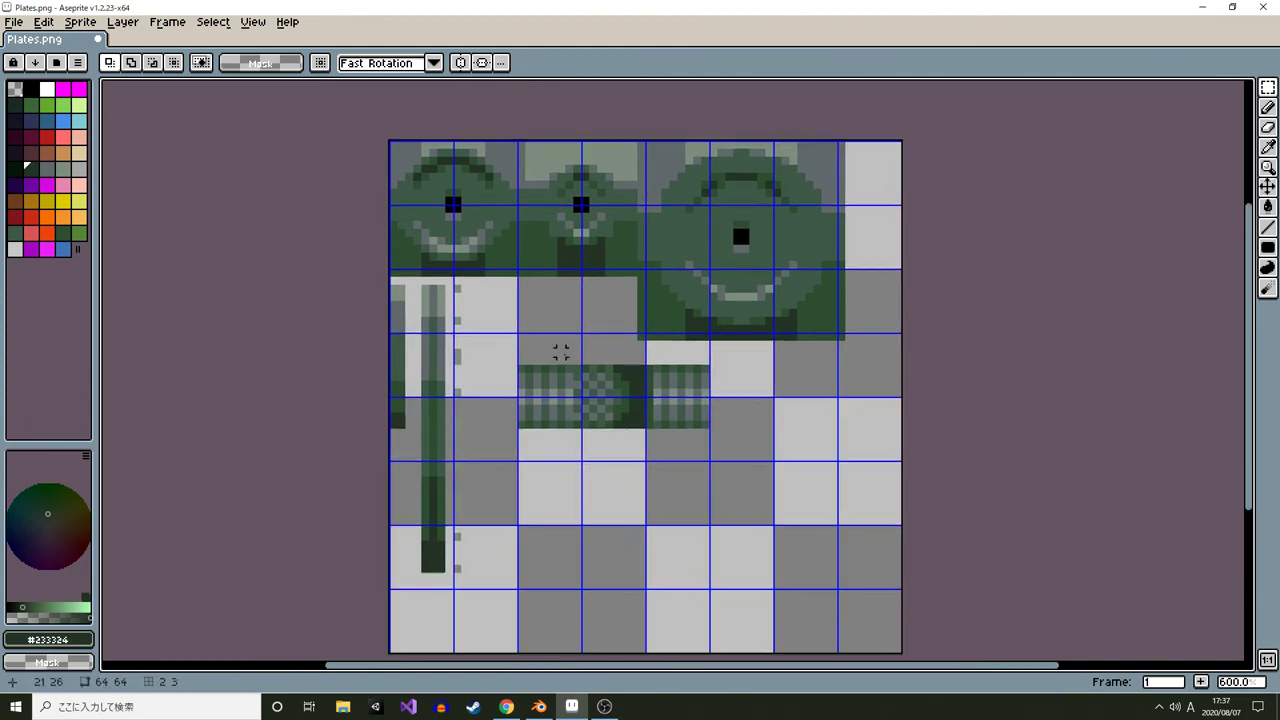
scroll(418, 182, up, 1)
drag(371, 120, 704, 302)
mouse_move(533, 270)
mouse_down()
mouse_move(515, 95)
mouse_move(622, 351)
mouse_up()
key(ctrl+v)
key(ctrl+z)
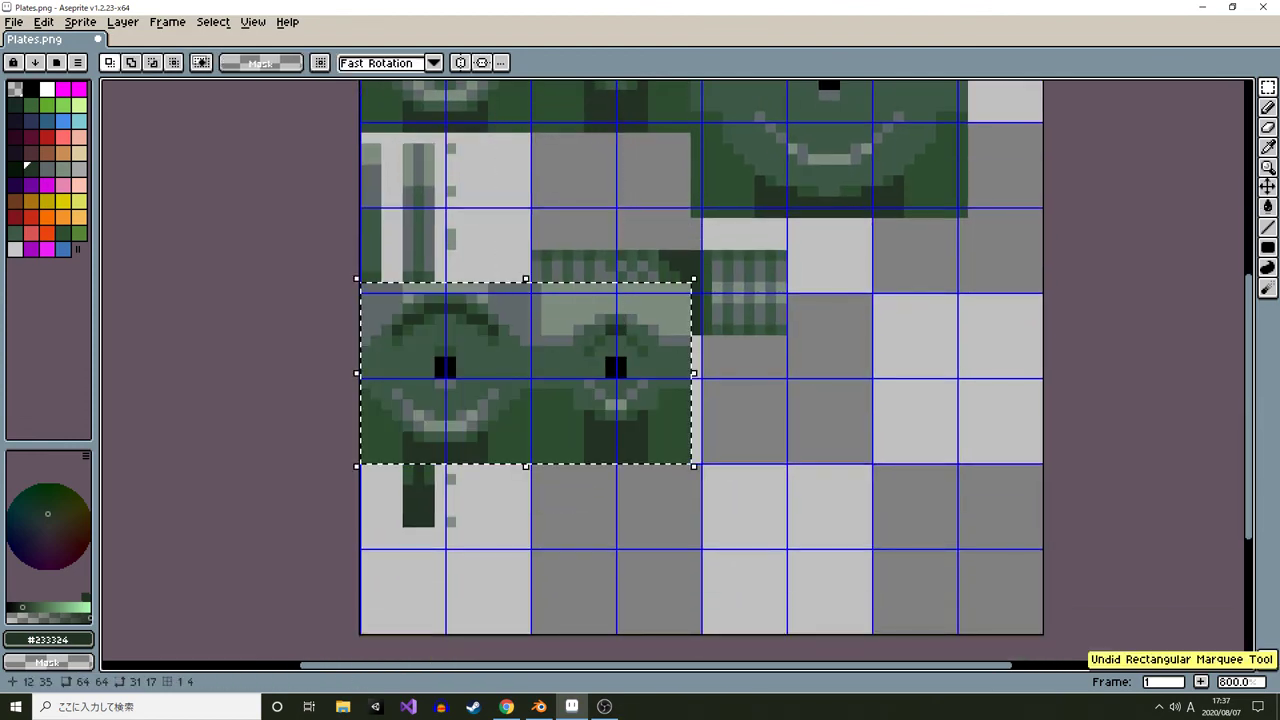
key(Delete)
key(ctrl+z)
drag(550, 269, 606, 400)
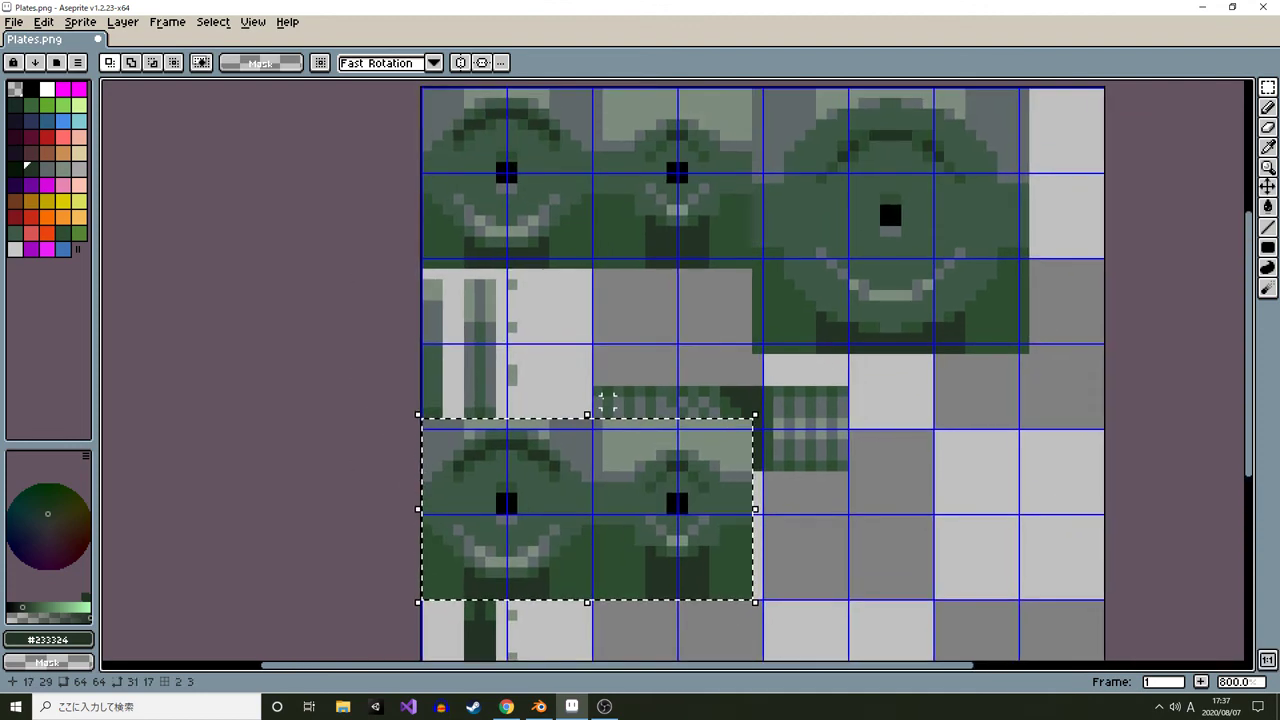
key(ctrl+z)
key(ctrl+v)
drag(583, 173, 620, 257)
drag(620, 257, 652, 416)
key(ctrl+d)
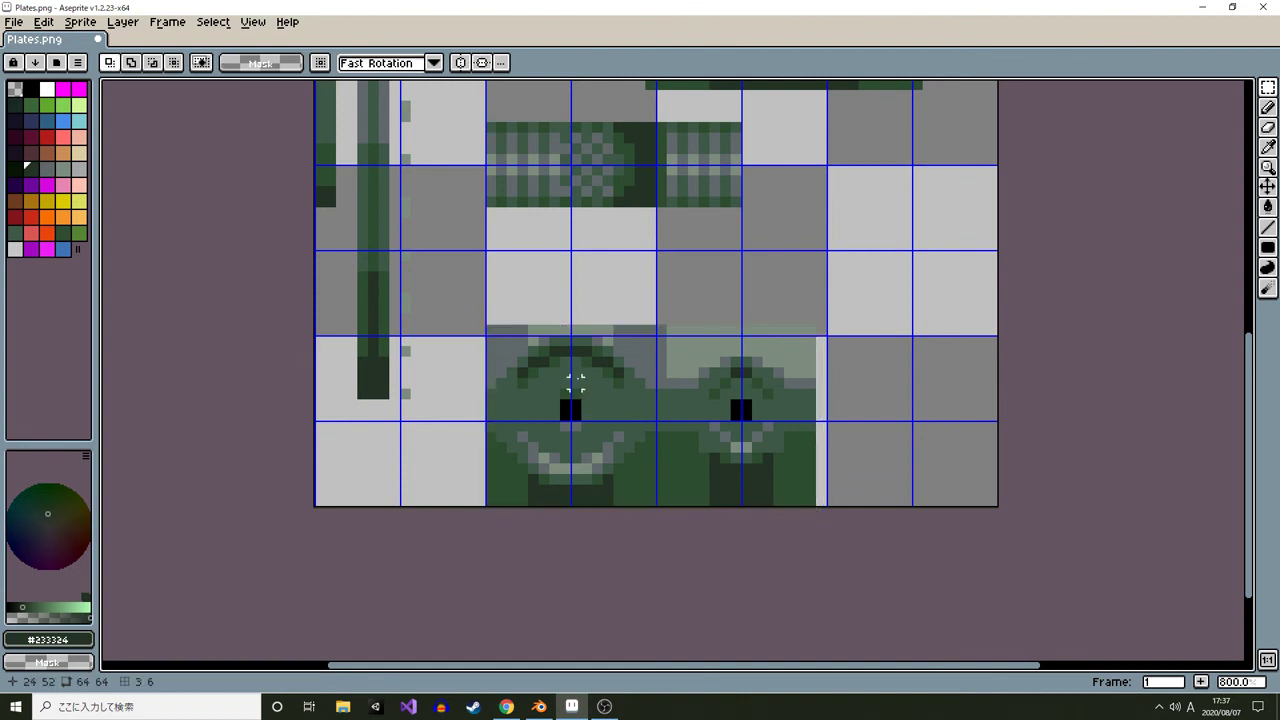
Select the pasted plates, create a new 31 × 17 px sprite and paste them into it
scroll(576, 380, up, 2)
drag(576, 380, 475, 348)
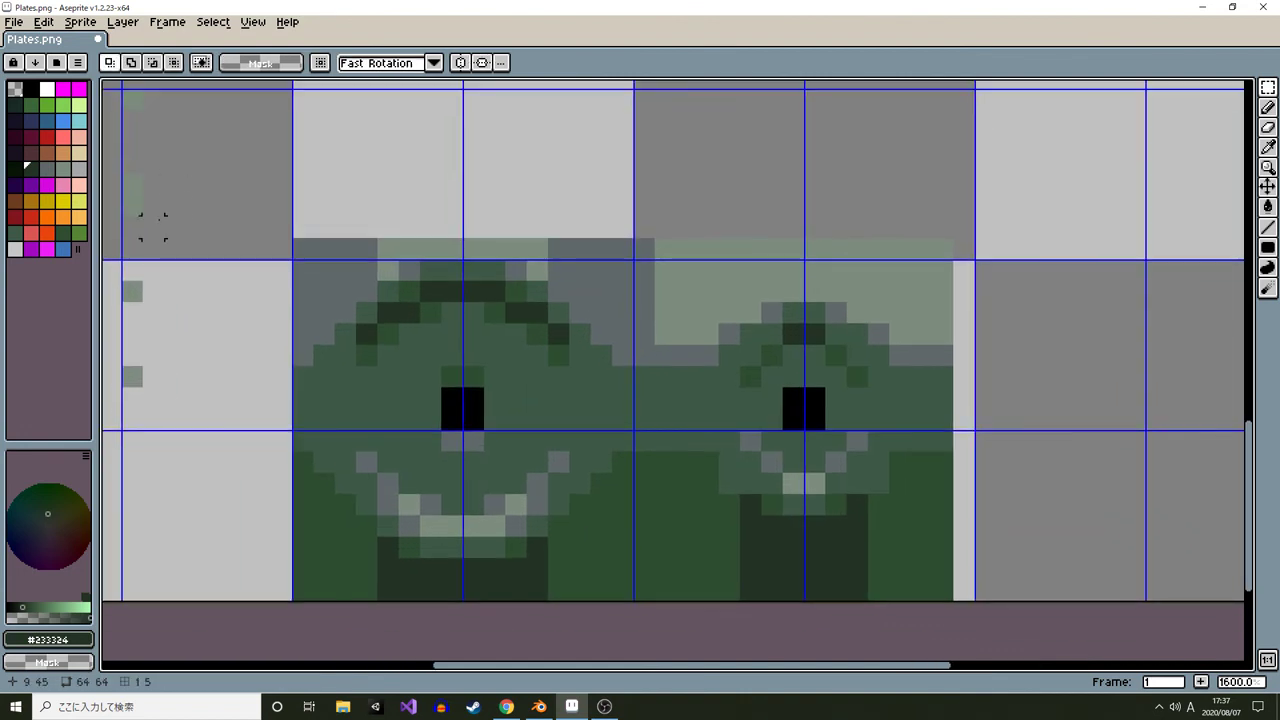
key(i)
click(410, 547)
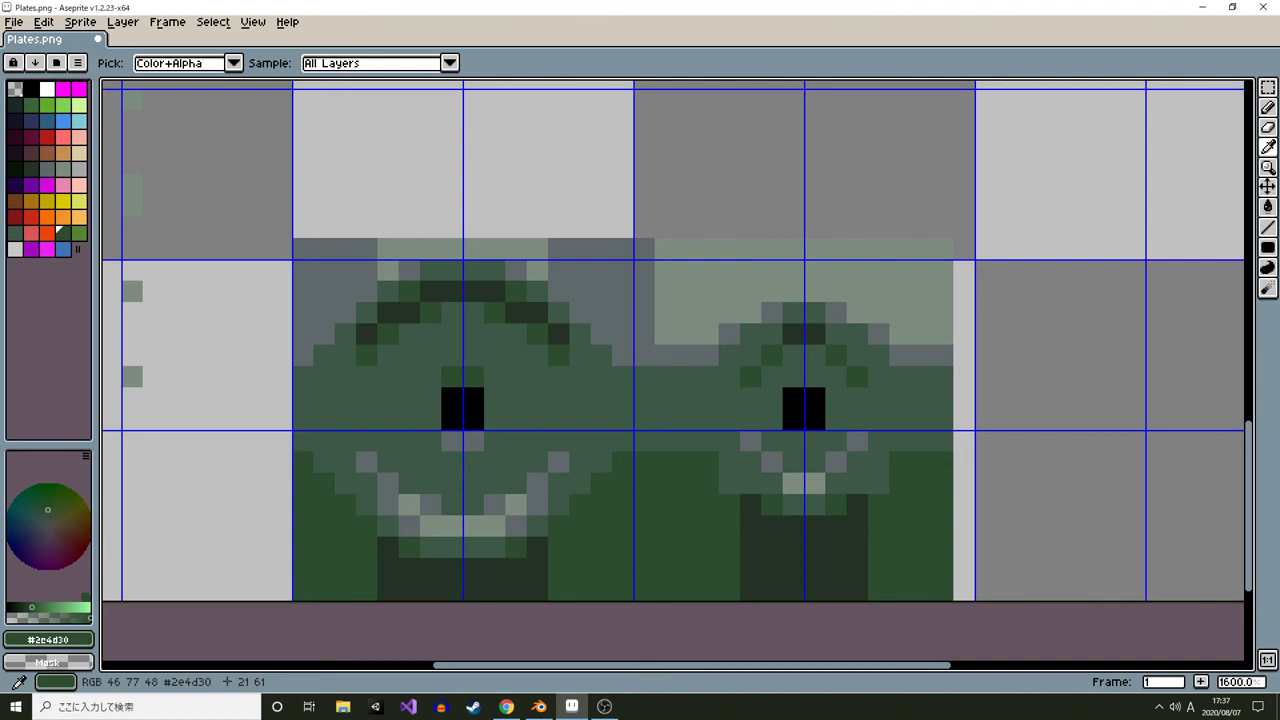
key(m)
drag(293, 239, 956, 604)
click(14, 22)
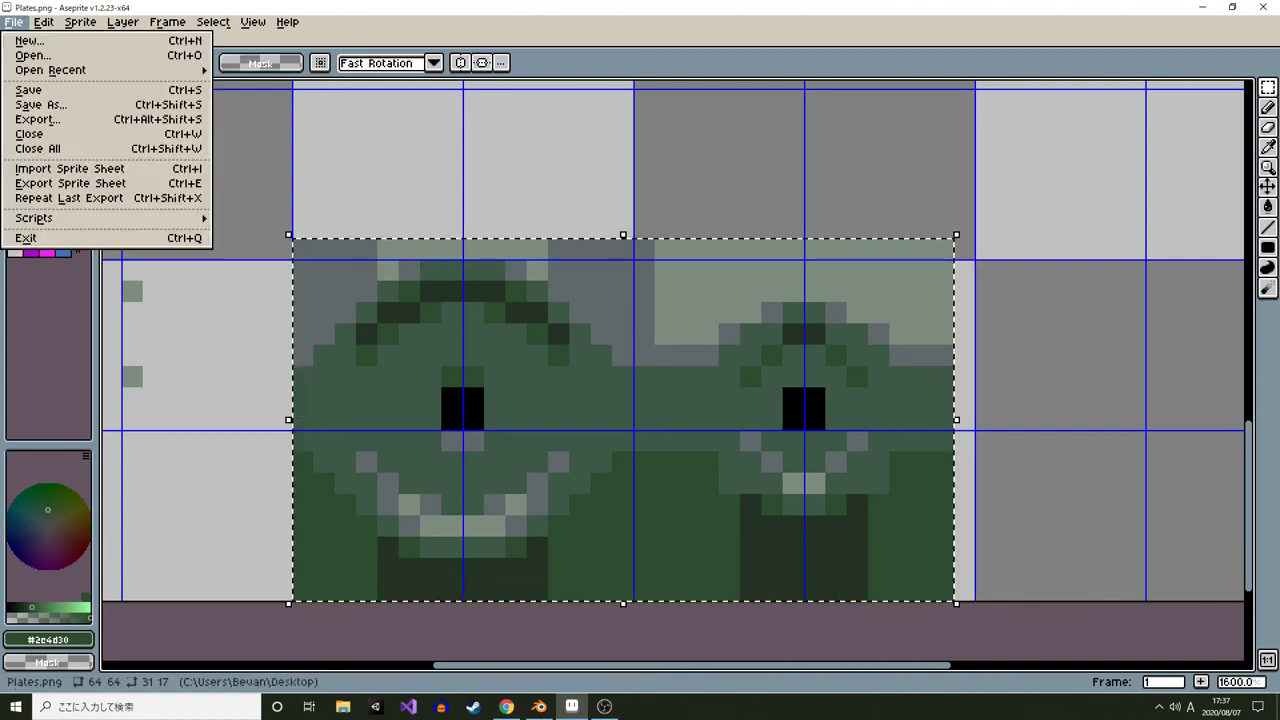
click(30, 41)
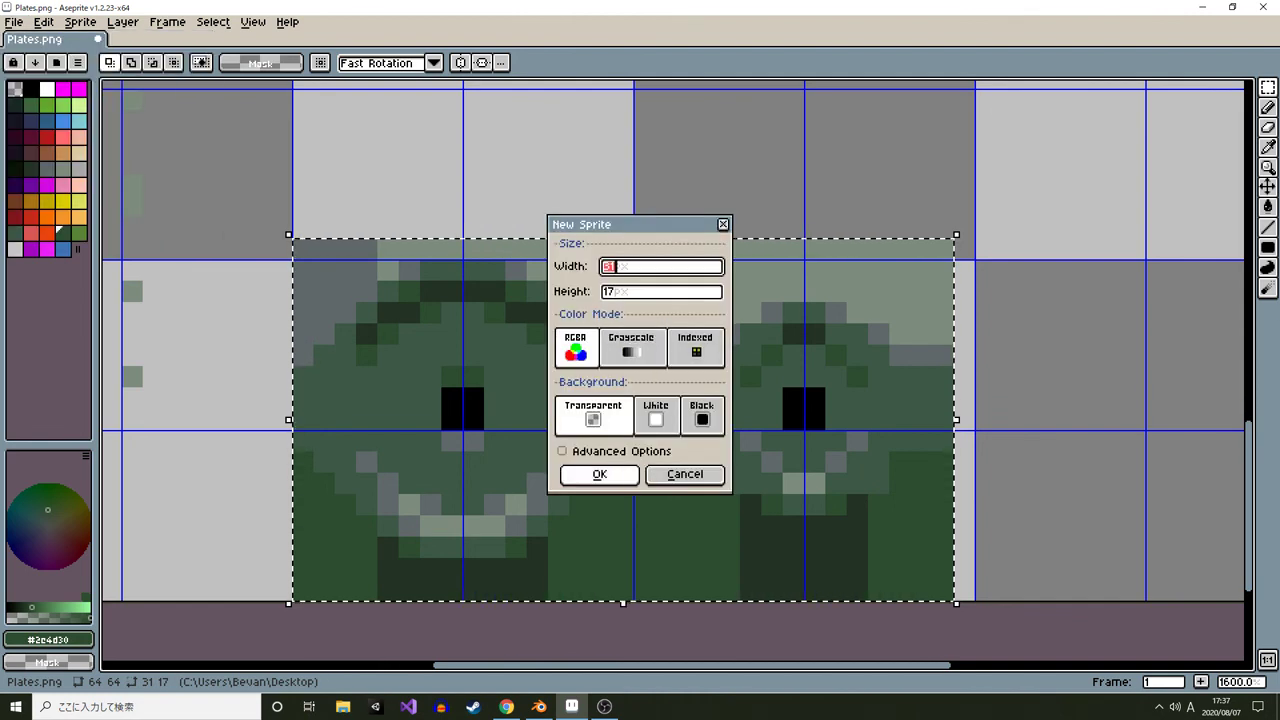
click(599, 474)
key(ctrl+v)
scroll(678, 380, up, 5)
scroll(645, 287, up, 3)
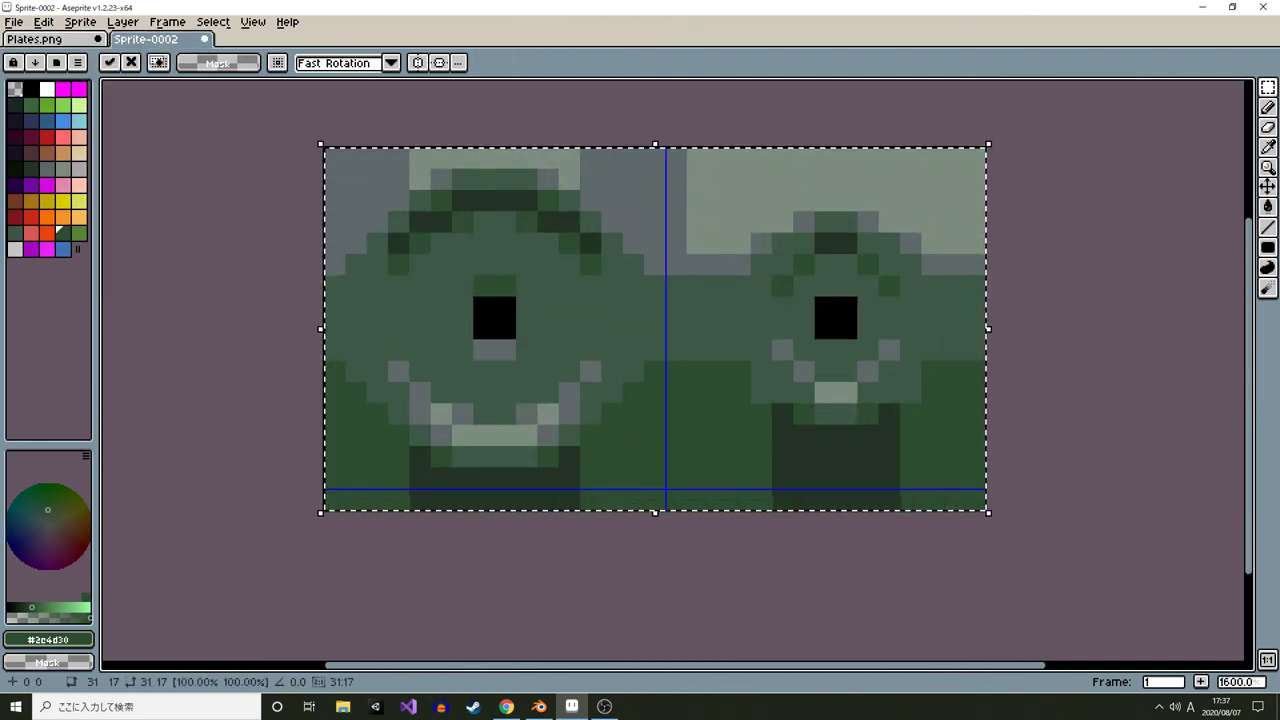
key(ctrl+d)
Paint a dark pixel in the top-left corner of the new sprite with the Pencil
key(i)
click(398, 244)
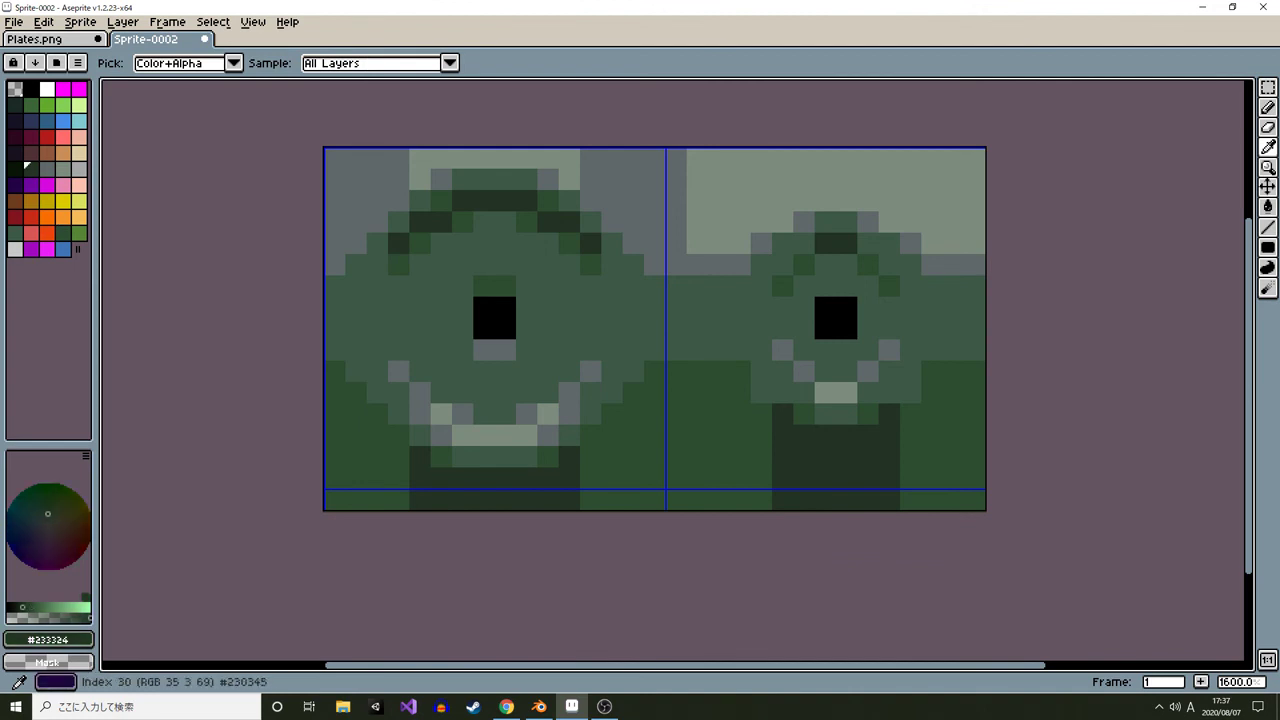
click(15, 168)
key(b)
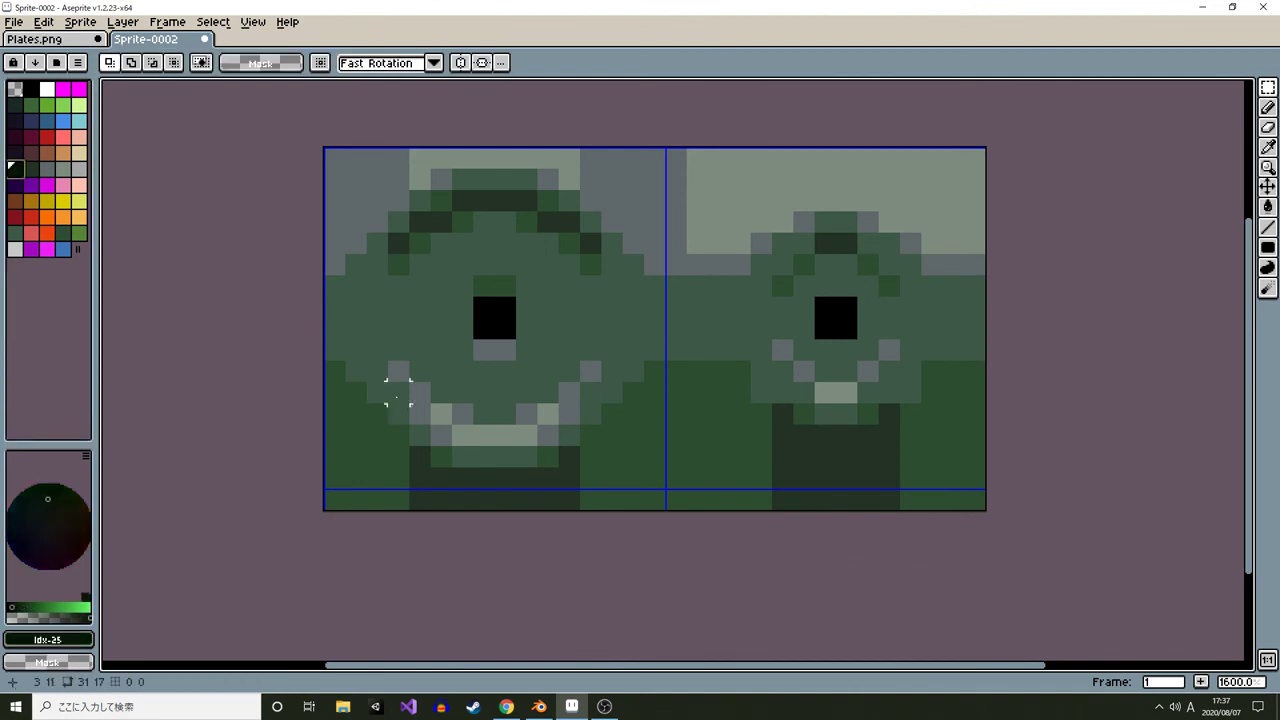
click(356, 213)
scroll(348, 162, up, 4)
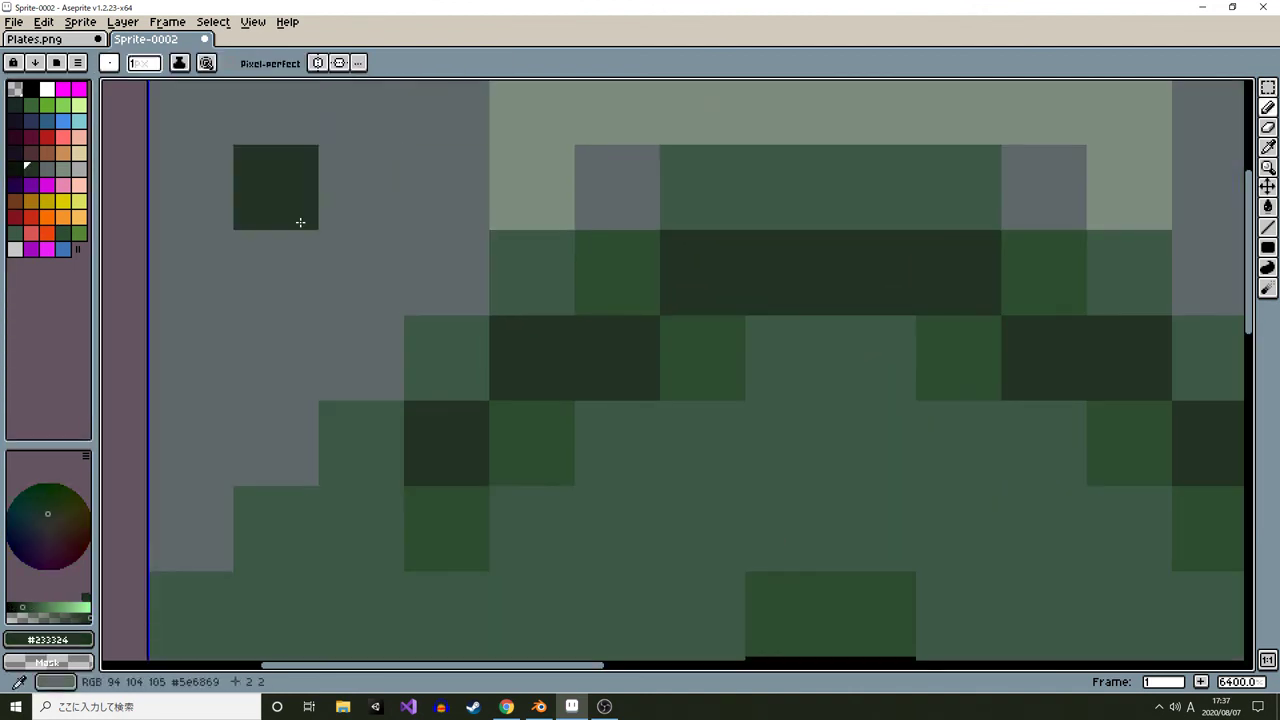
click(15, 104)
scroll(458, 292, down, 5)
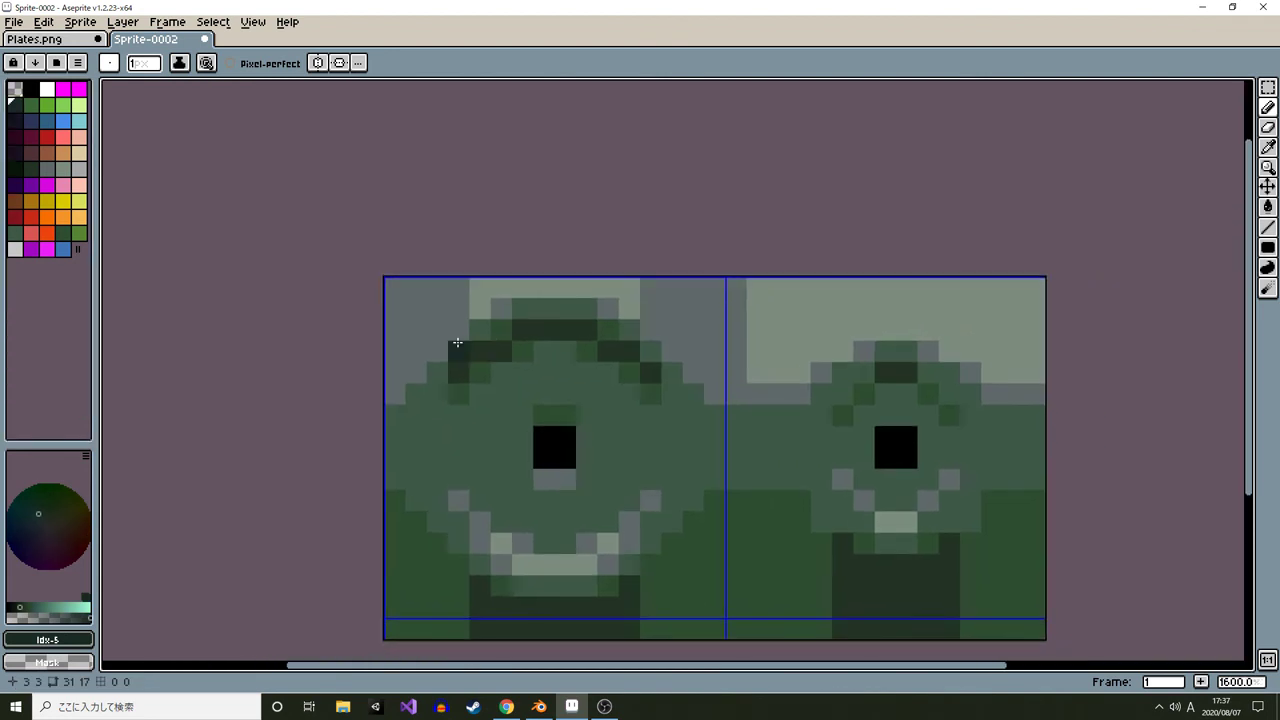
scroll(386, 277, up, 1)
scroll(386, 277, down, 3)
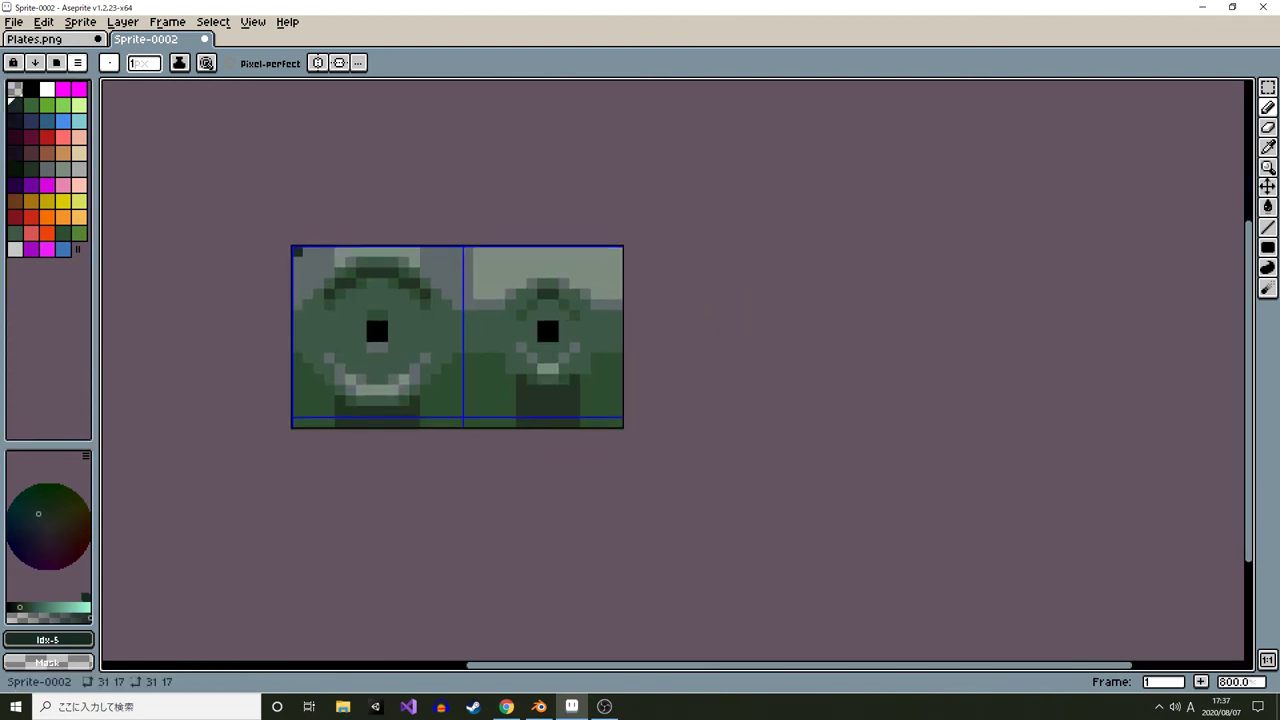
Create a new palette from the sprite's own colors
click(77, 62)
click(179, 311)
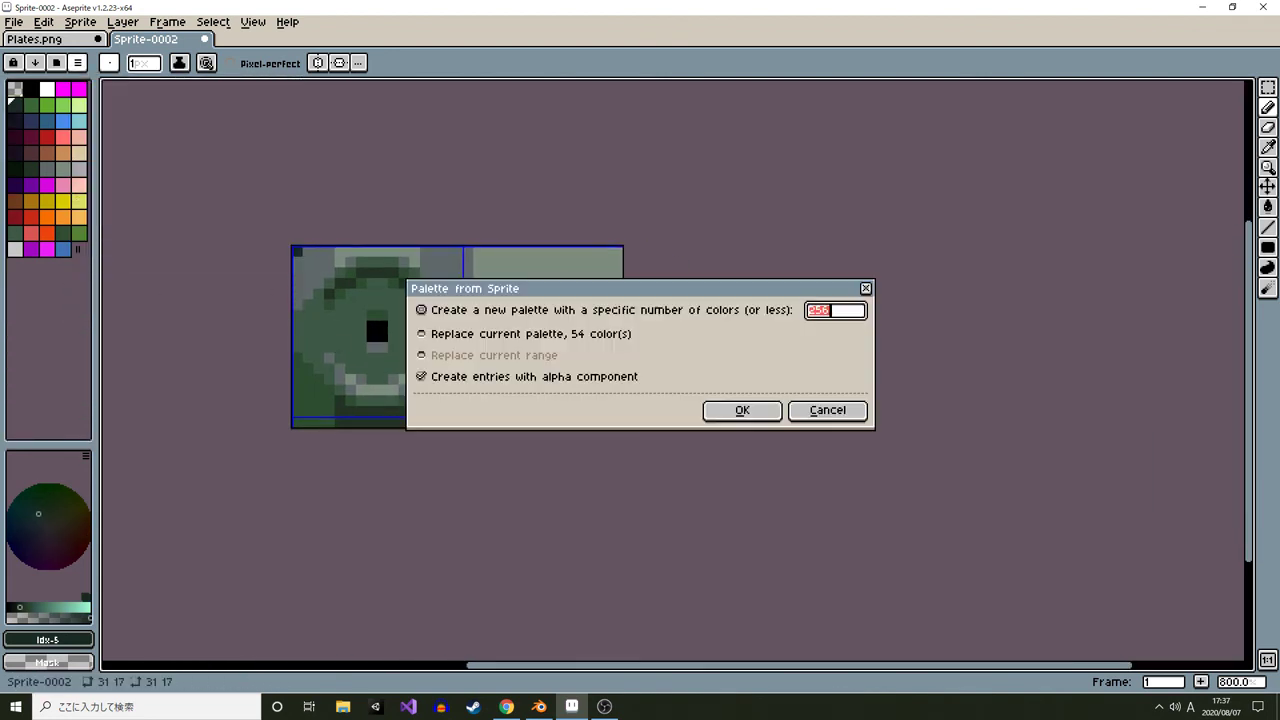
click(742, 410)
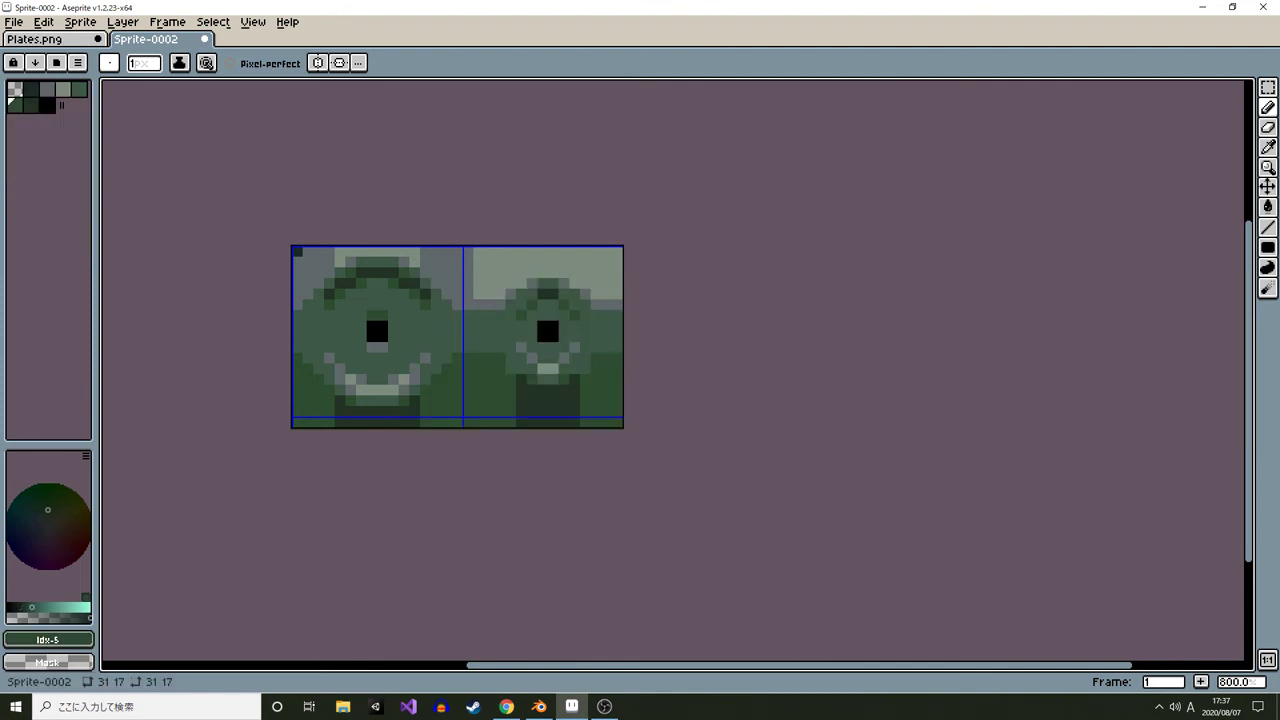
Sort the new palette by luminance and select its colors as a shading ramp
click(34, 62)
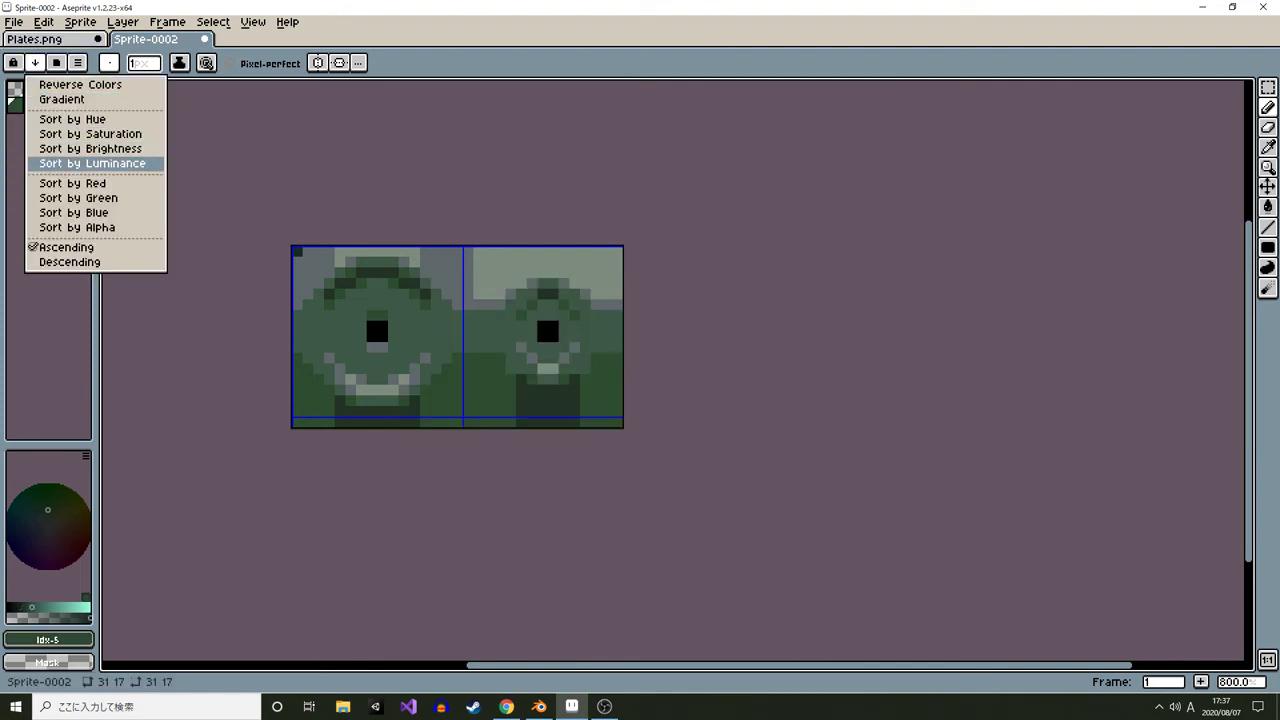
click(92, 163)
drag(15, 89, 47, 105)
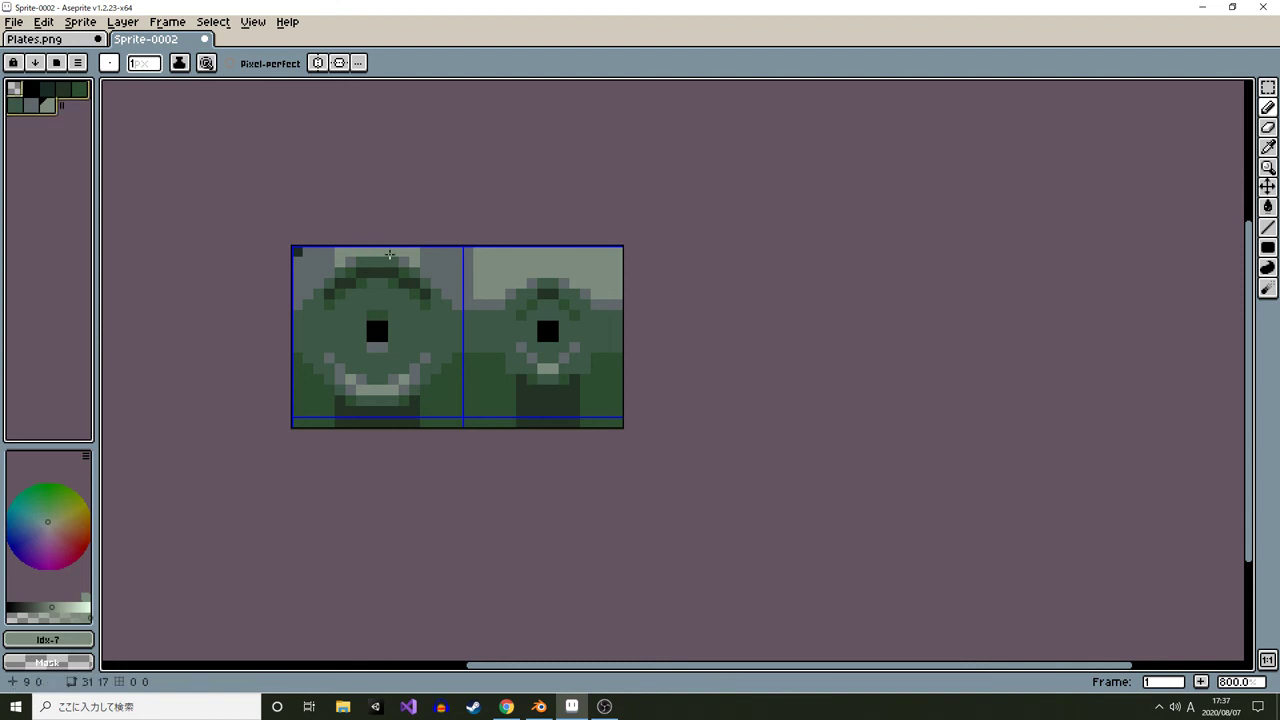
Darken the whole sprite one step with Shading ink and repaint the top-left corner pixel
key(shift+u)
drag(261, 186, 777, 488)
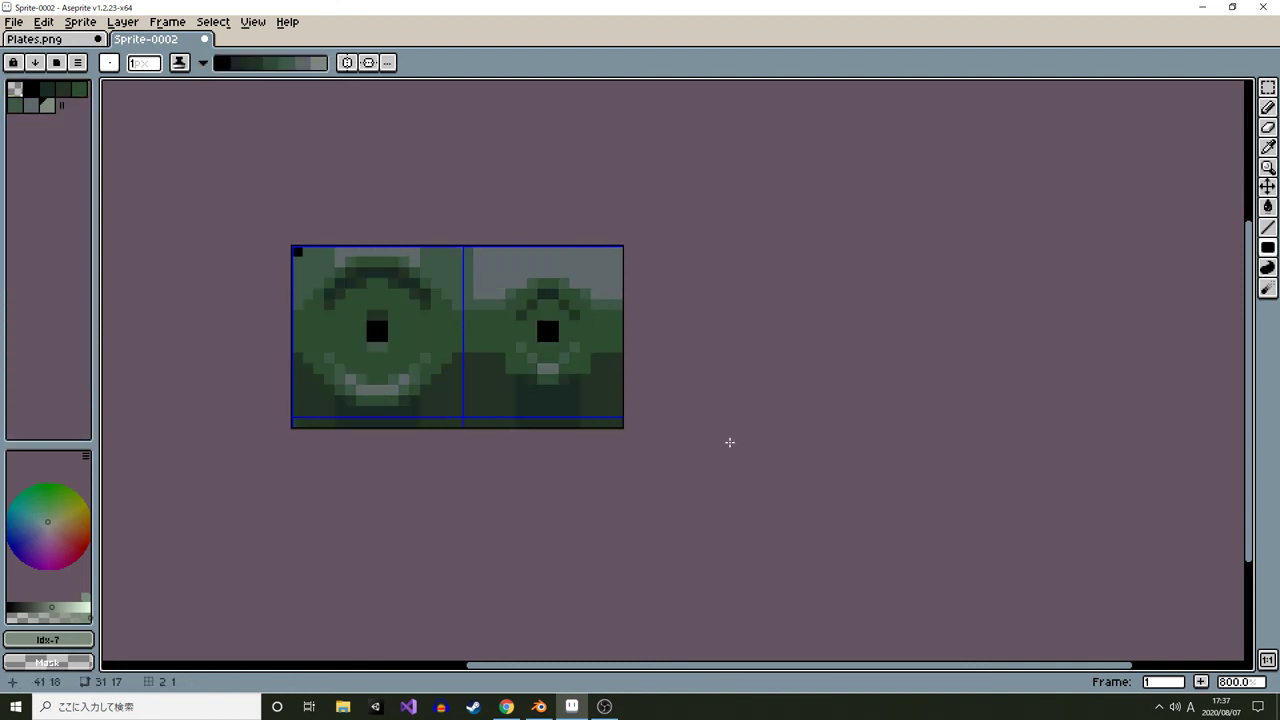
scroll(319, 271, up, 1)
alt+click(297, 245)
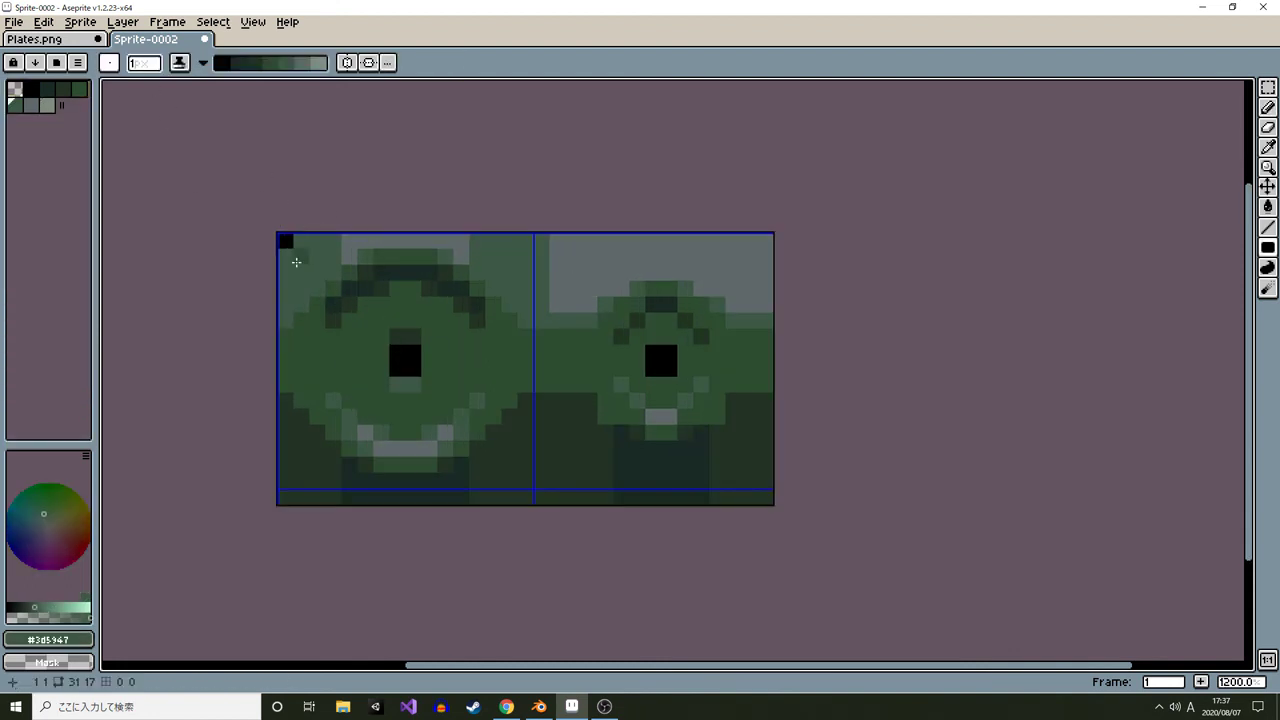
key(b)
click(283, 242)
Copy the shaded sprite and paste it over the bottom plates in Plates.png
scroll(538, 370, down, 1)
scroll(538, 370, up, 1)
key(ctrl+a)
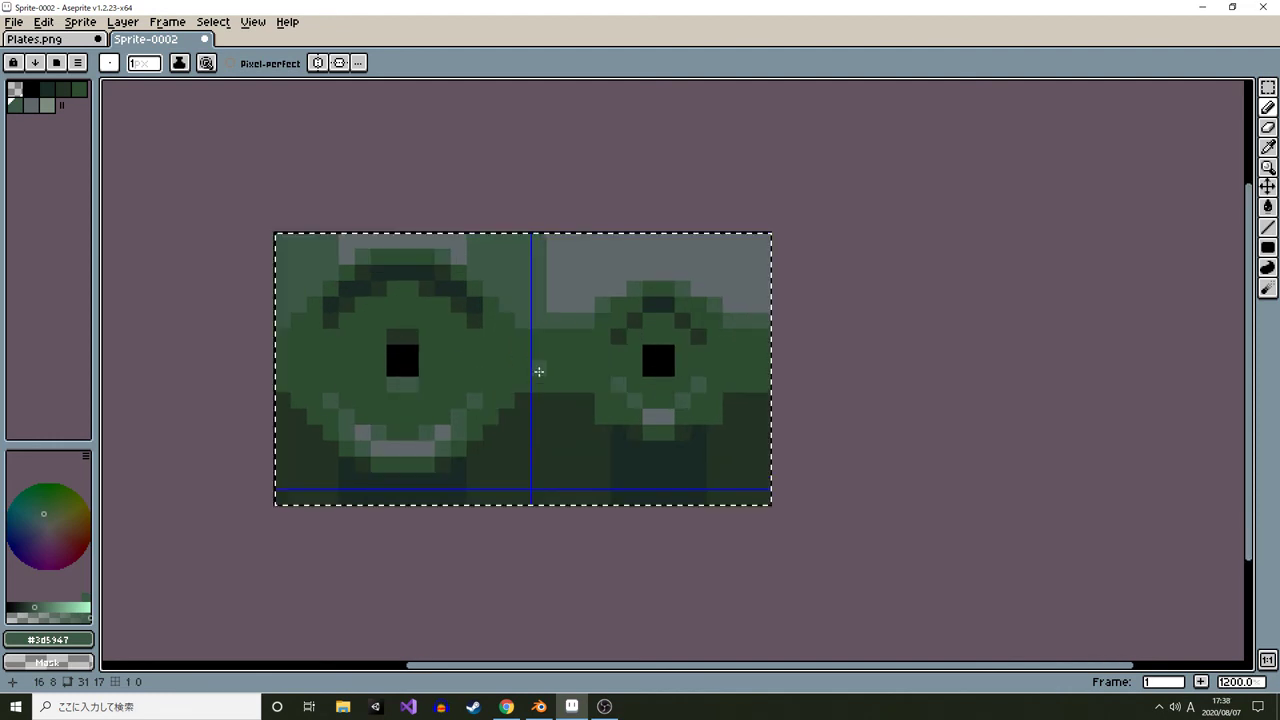
key(ctrl+c)
click(50, 39)
key(ctrl+v)
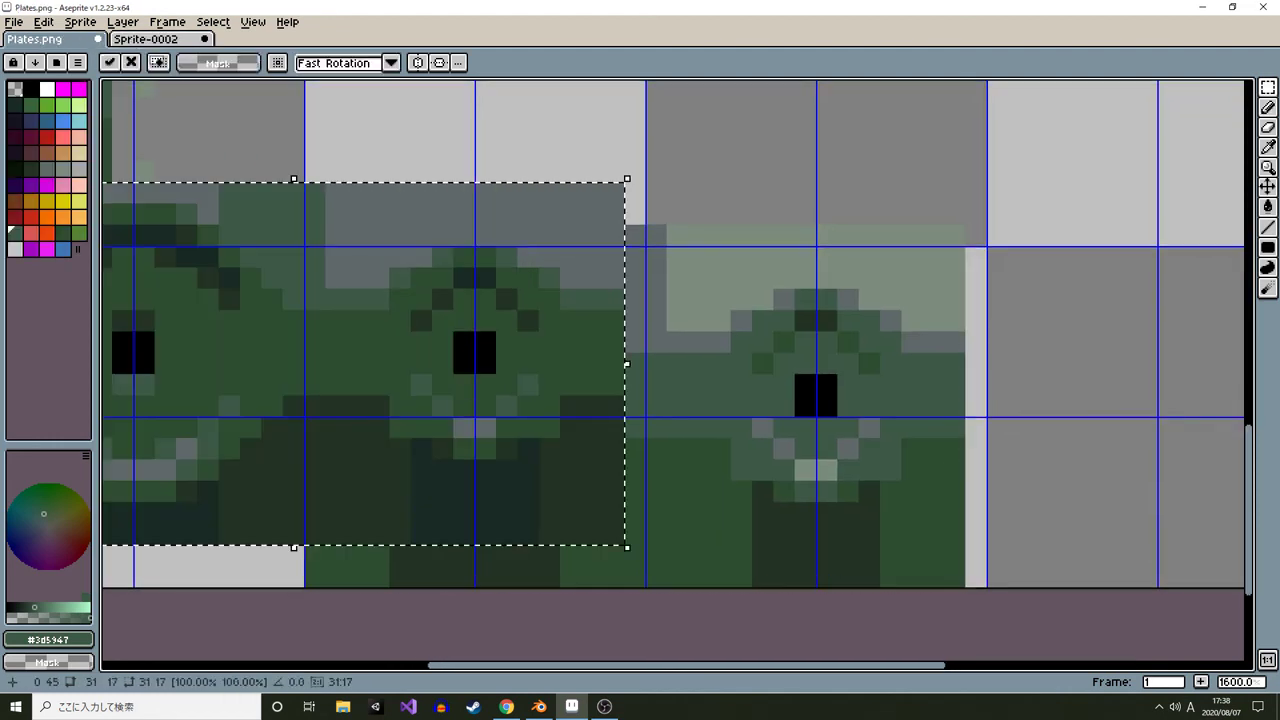
drag(440, 350, 724, 393)
key(ctrl+d)
scroll(724, 393, down, 4)
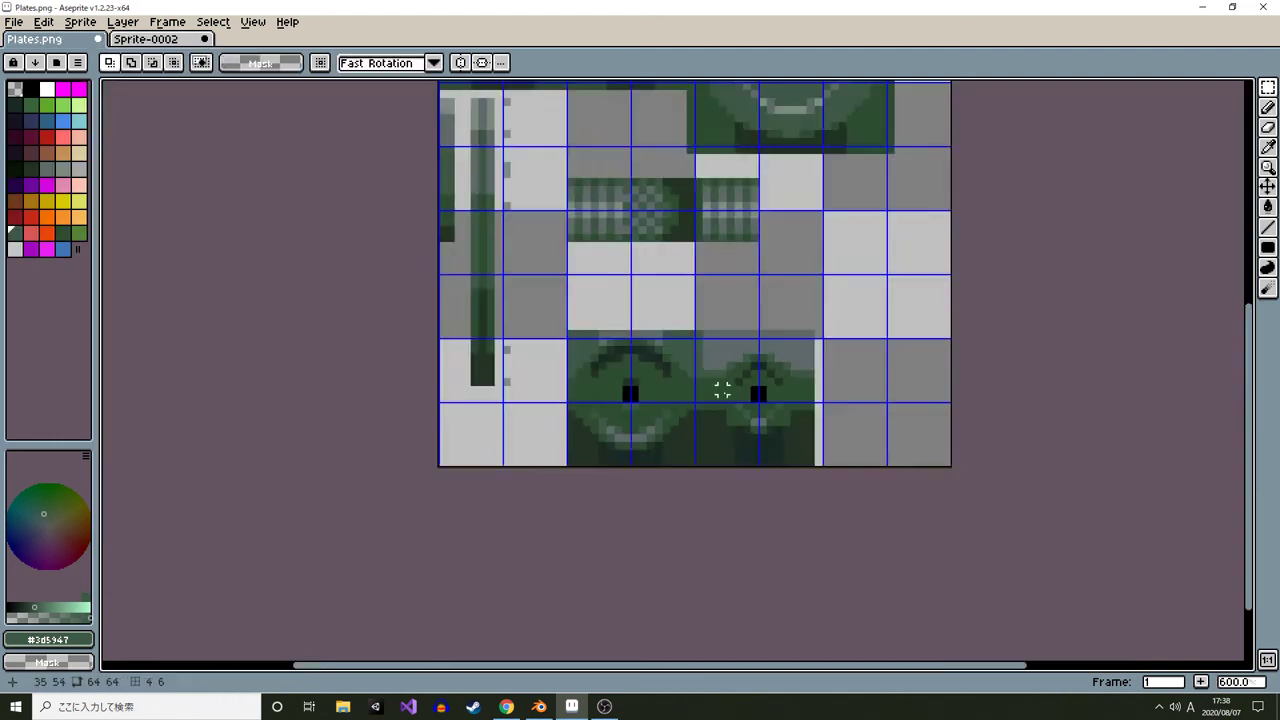
scroll(720, 440, down, 1)
scroll(600, 455, up, 2)
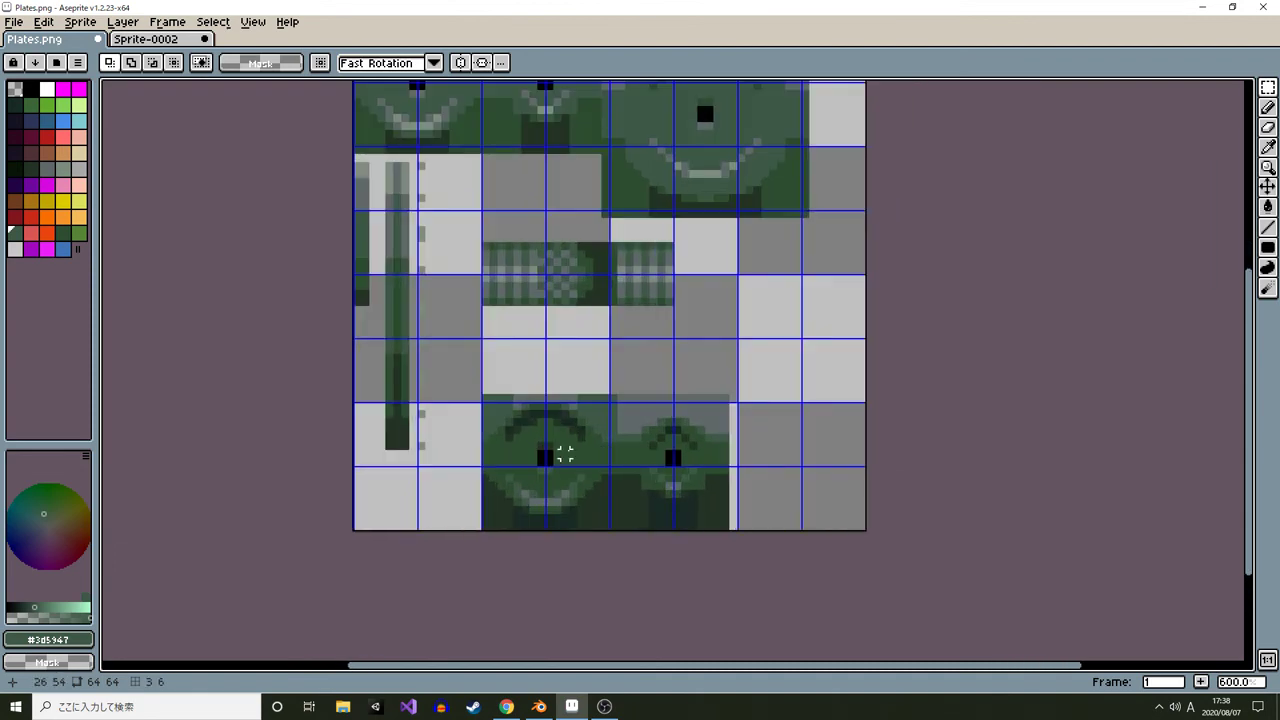
scroll(550, 459, down, 1)
key(alt+Tab)
key(alt+Tab)
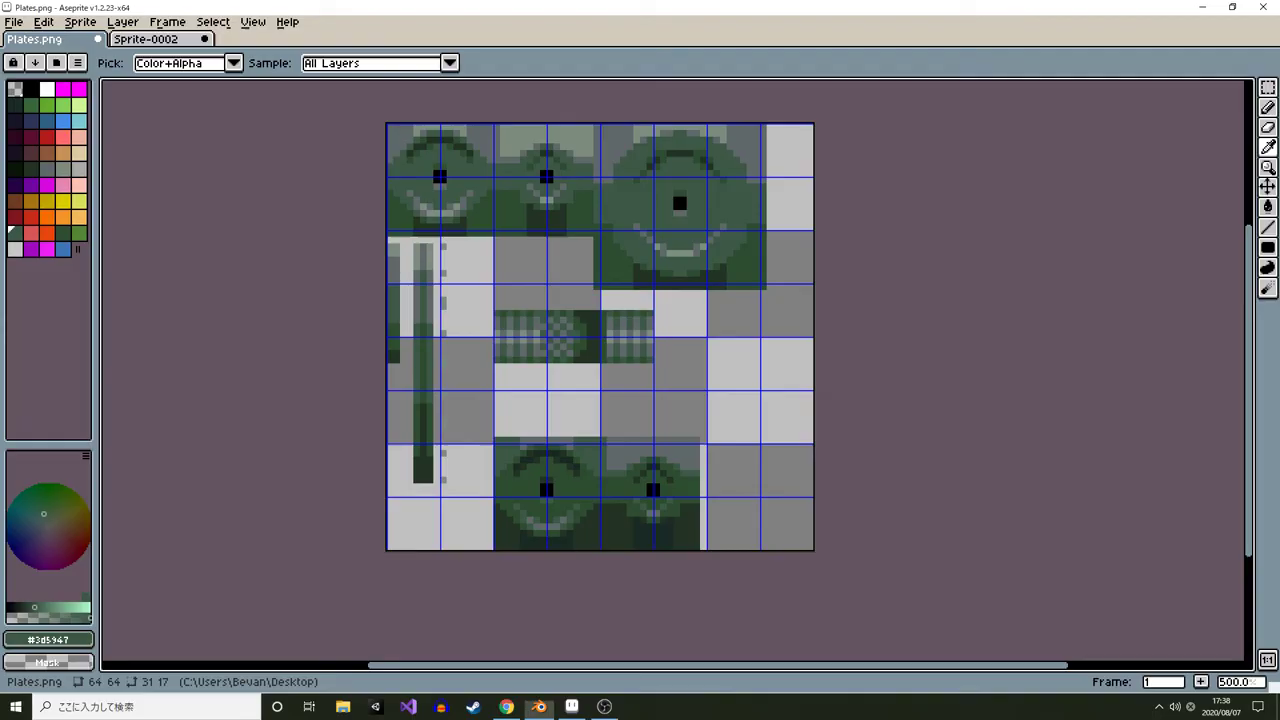
Darken the new sprite one more step with Shading ink
key(ctrl+Tab)
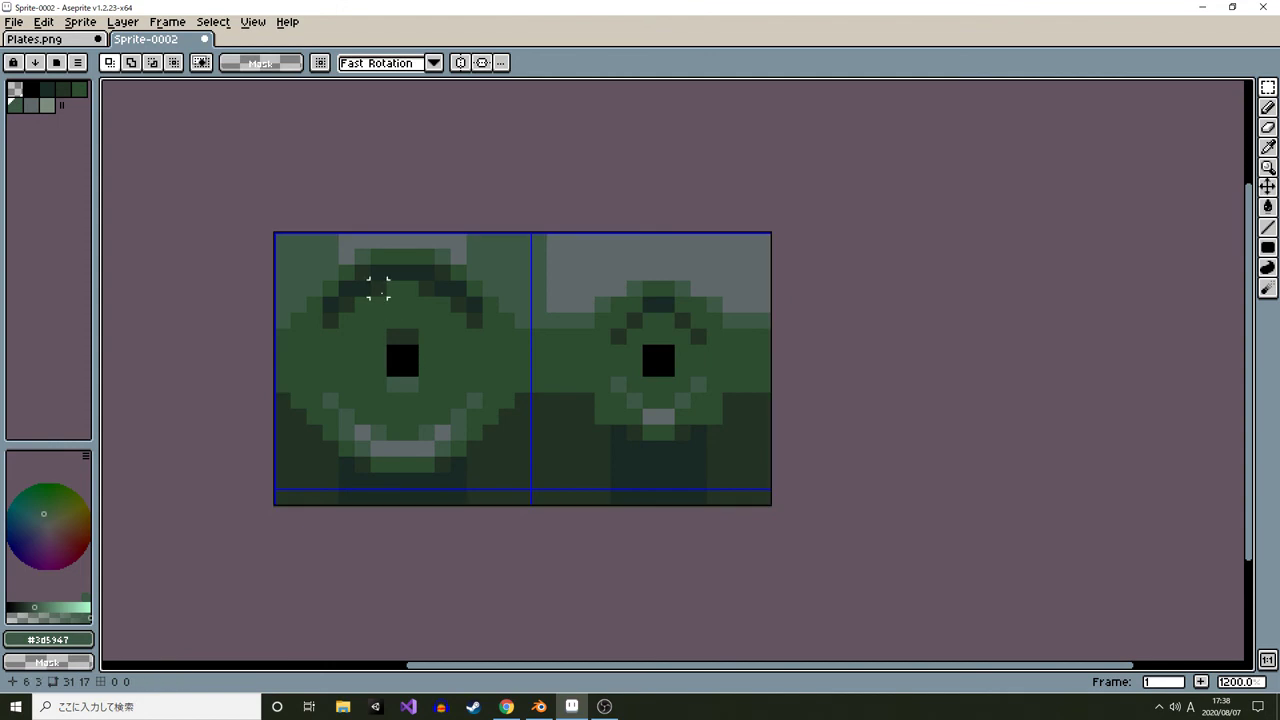
key(shift+u)
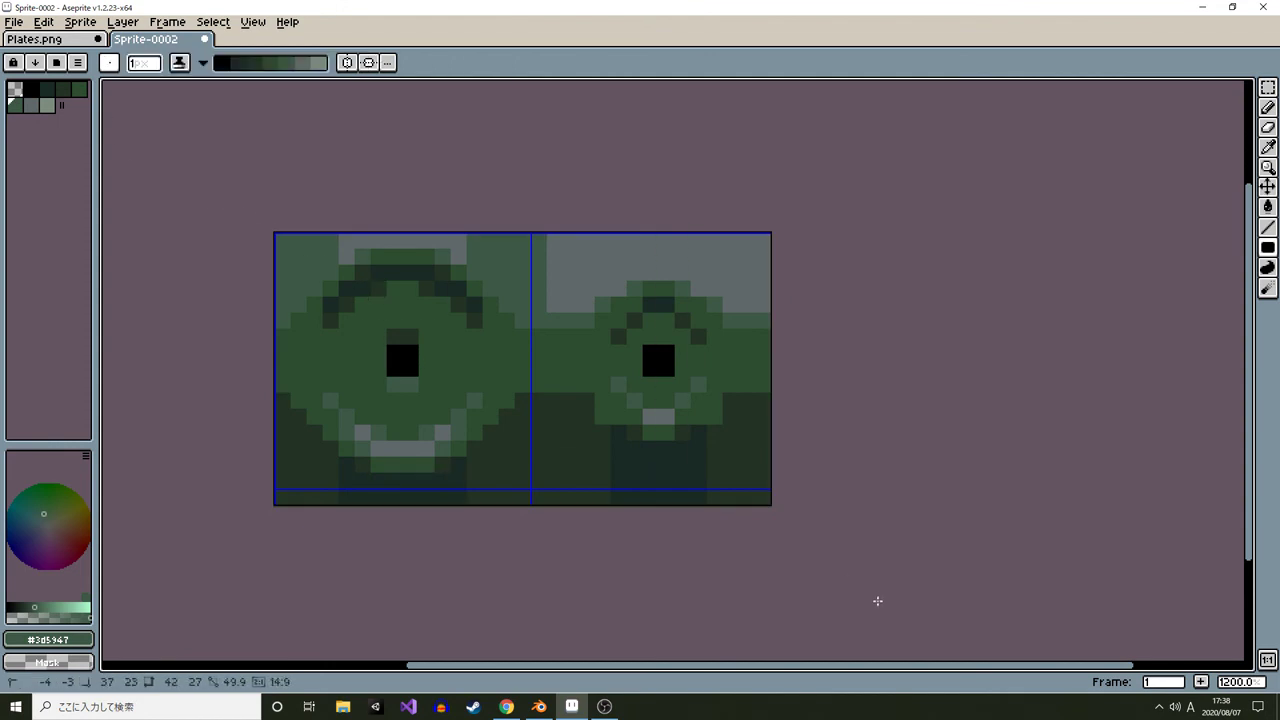
drag(877, 601, 878, 570)
Copy the darker sprite and paste it over the bottom plates in Plates.png, then deselect
key(ctrl+a)
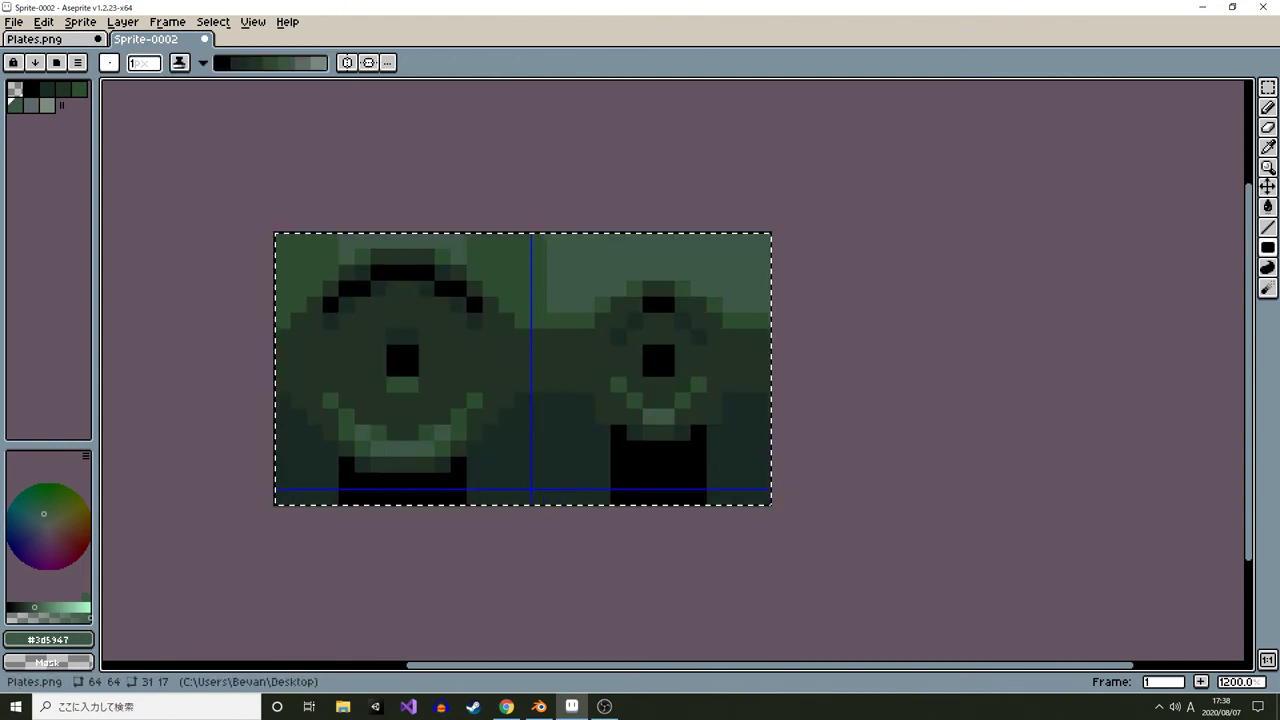
click(58, 39)
scroll(558, 421, up, 1)
scroll(545, 343, up, 2)
drag(575, 477, 879, 441)
key(ctrl+v)
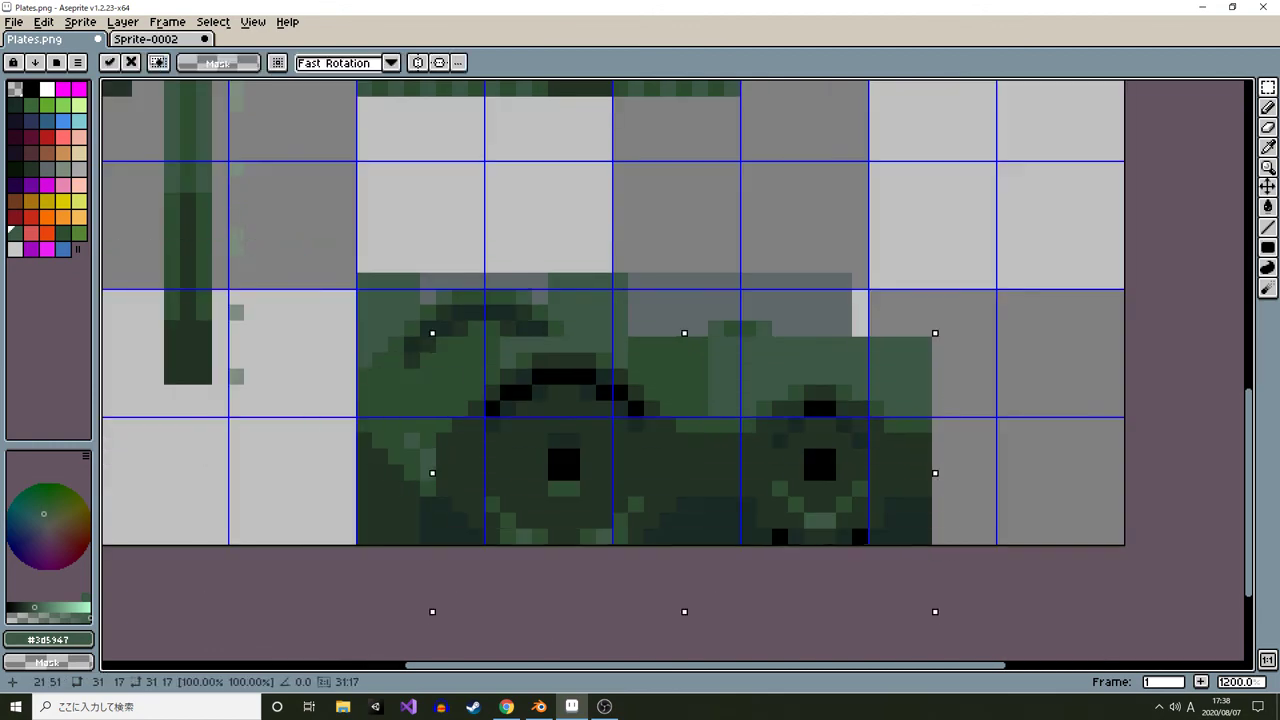
drag(797, 438, 717, 374)
key(ctrl+d)
Save Plates.png
scroll(717, 374, down, 5)
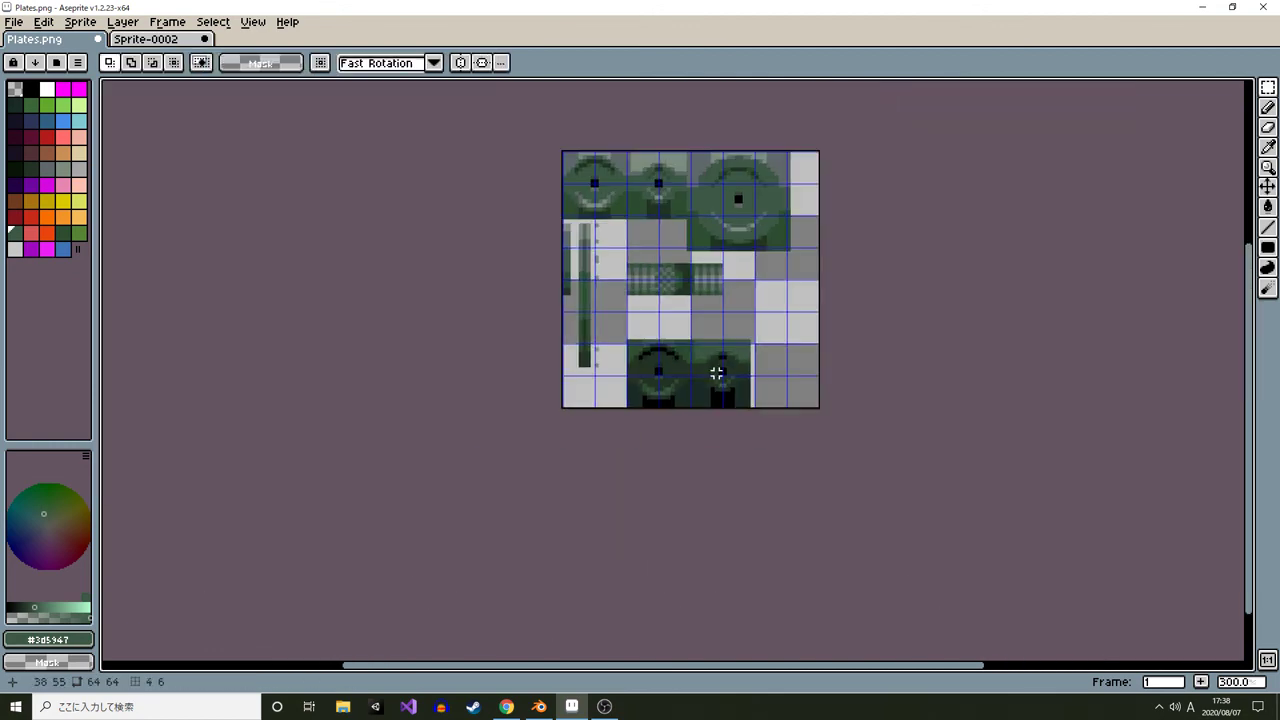
drag(728, 309, 679, 341)
scroll(688, 362, up, 2)
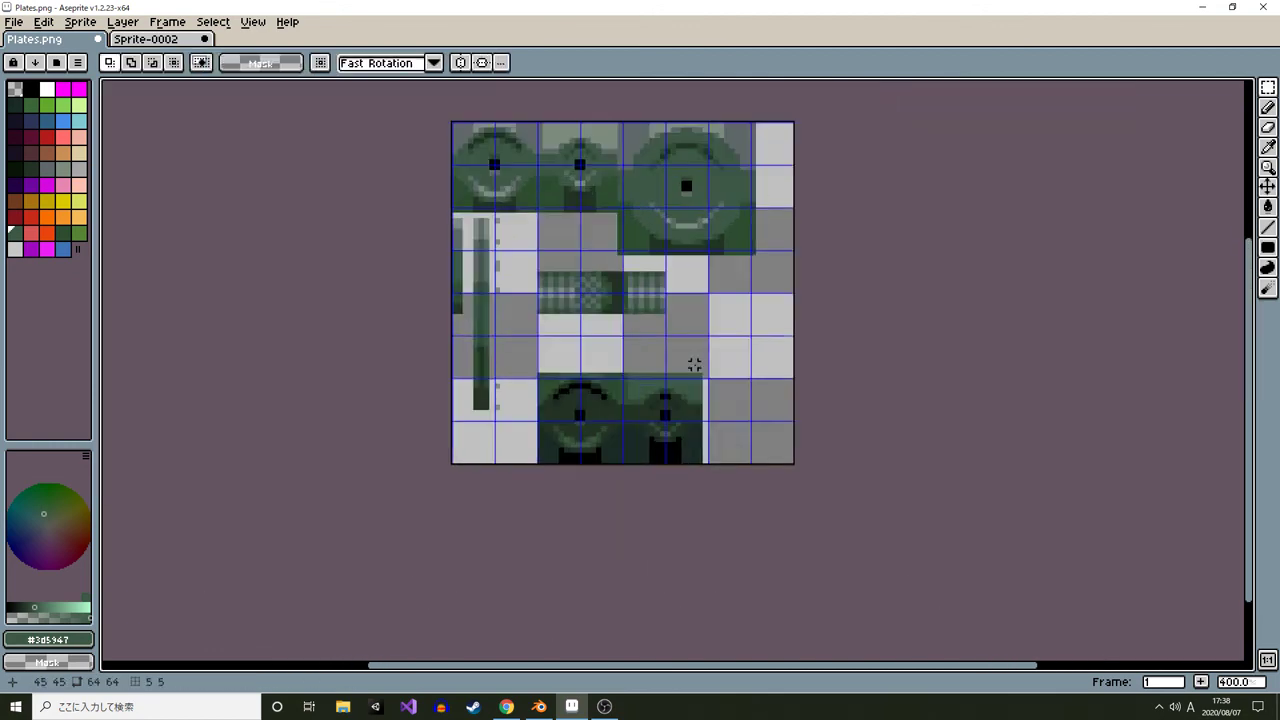
key(ctrl+s)
Switch to Blender and reload the edited Plates.png texture
key(alt+Tab)
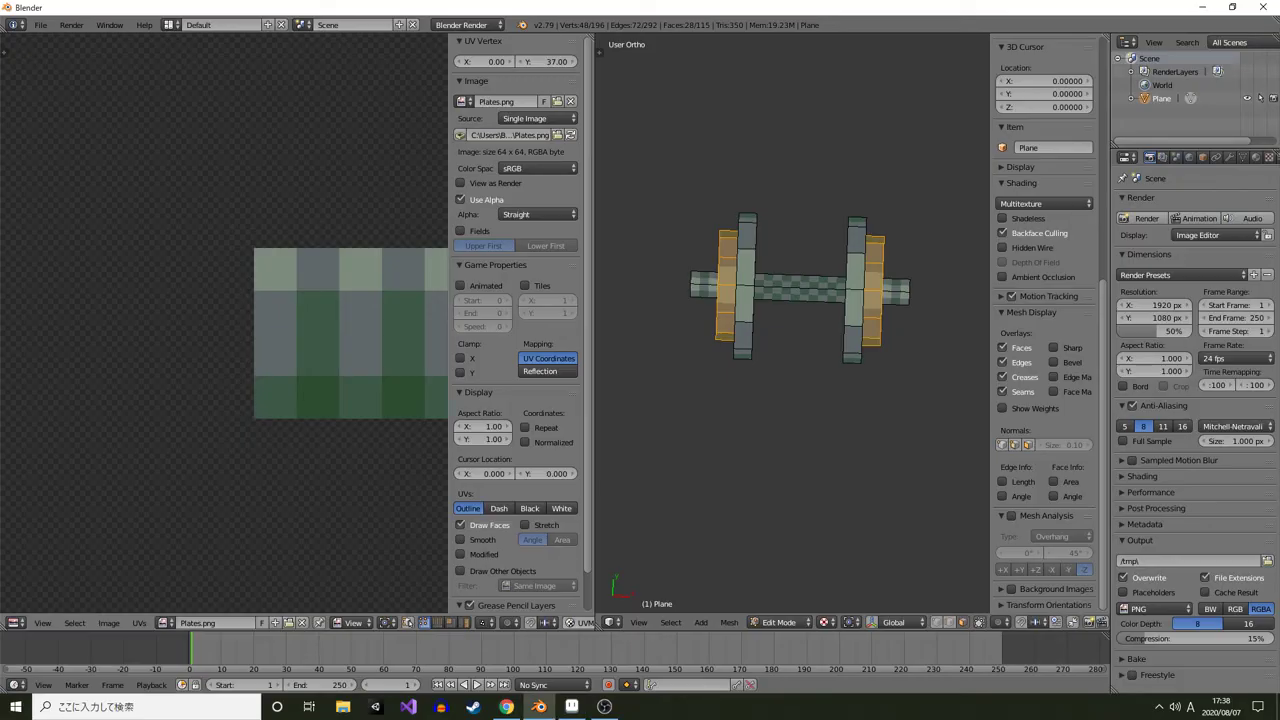
key(alt+r)
scroll(224, 324, down, 5)
key(Tab)
scroll(800, 288, up, 2)
key(Tab)
Select a bar face and rotate its UVs about 185° in the UV editor
right_click(802, 264)
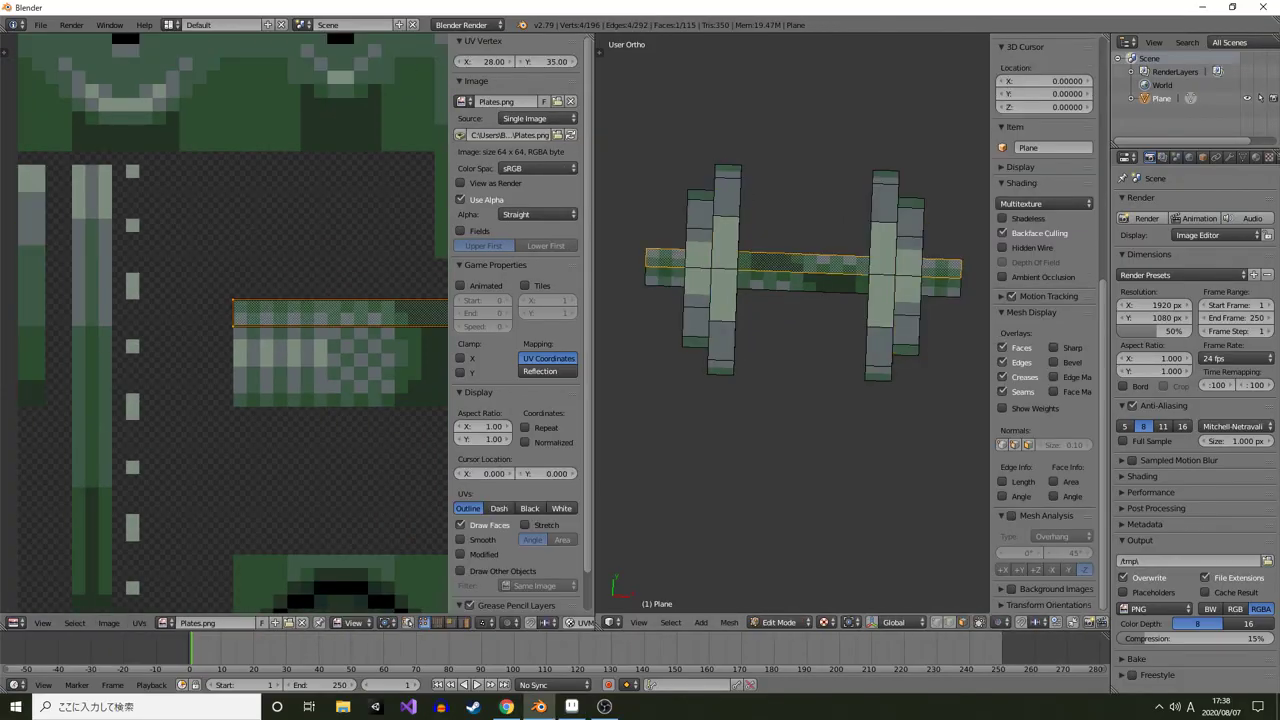
drag(802, 264, 678, 150)
shift+right_click(858, 384)
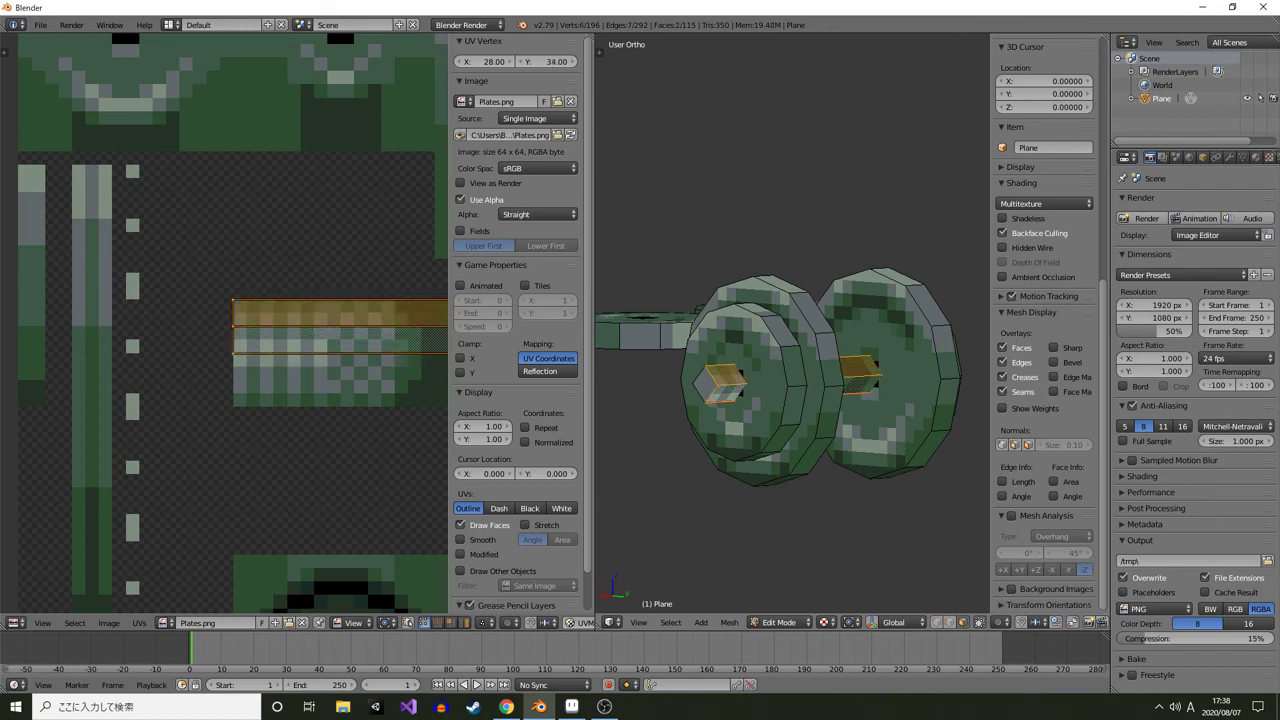
drag(390, 335, 206, 346)
key(alt+r)
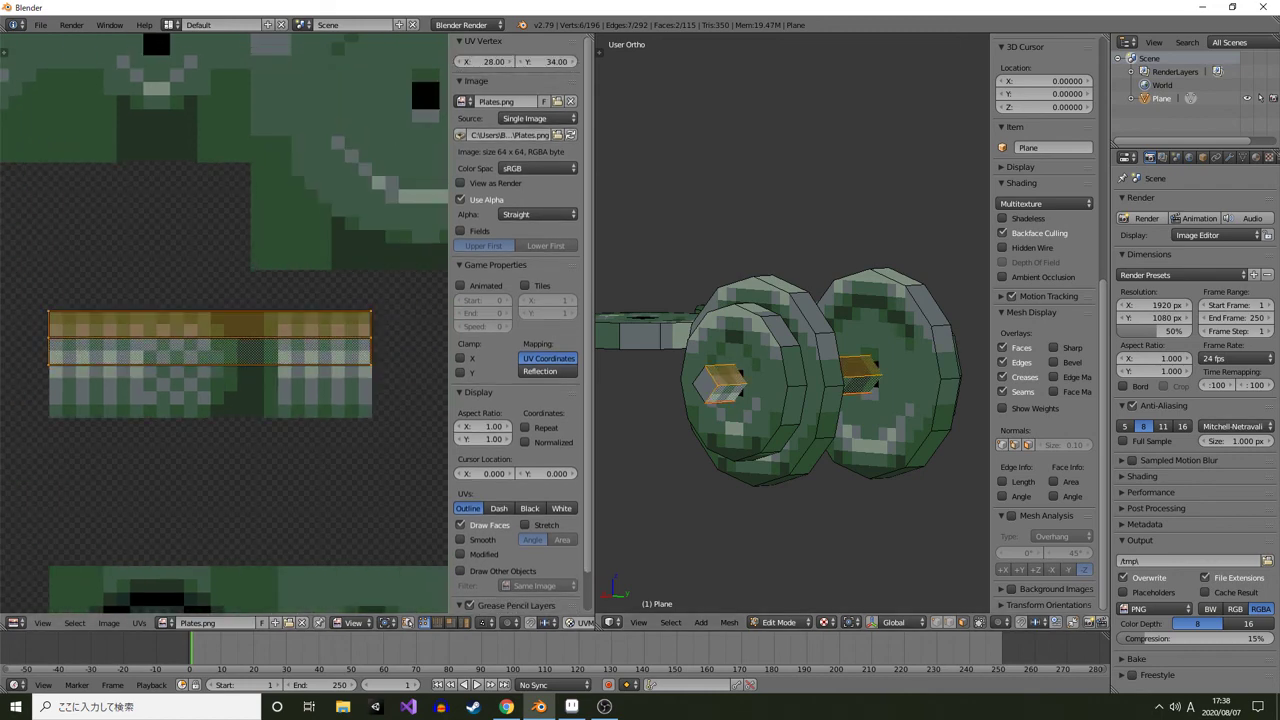
key(r)
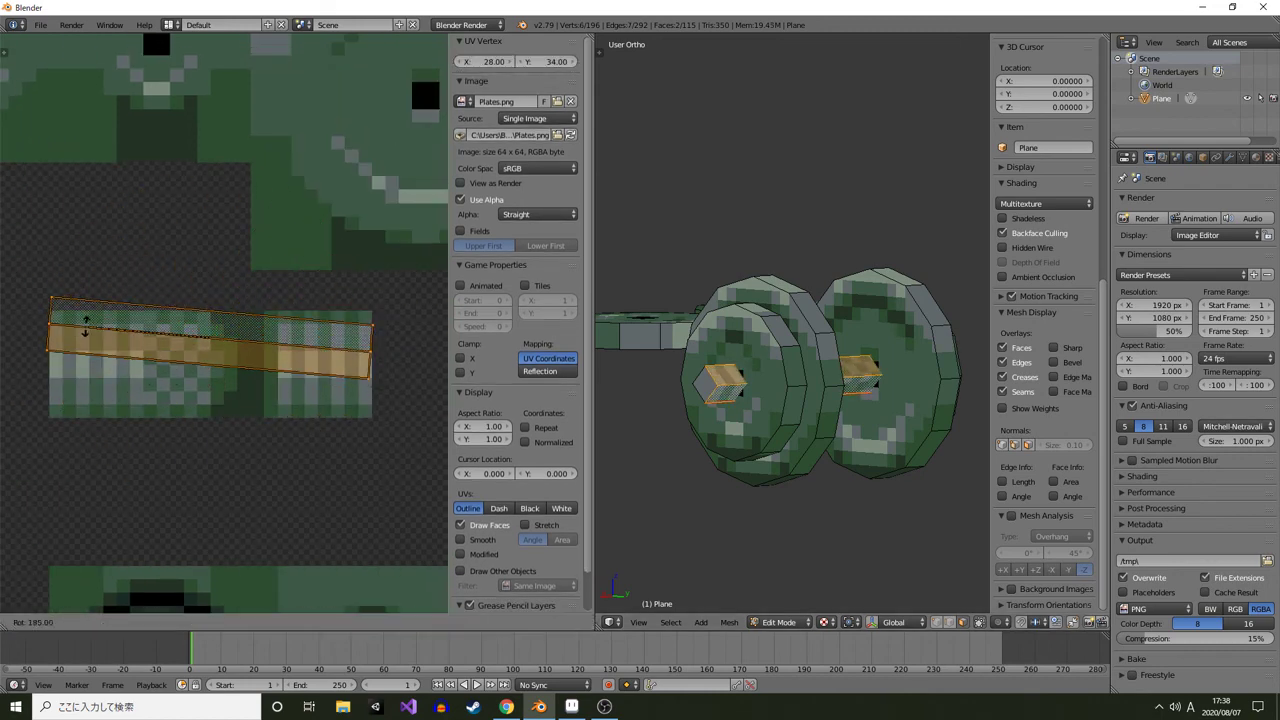
click(85, 334)
Select the bar's faces, turn on Snap to Pixels and move their UV strip down onto the lower row of the bar texture
drag(705, 300, 865, 365)
right_click(818, 322)
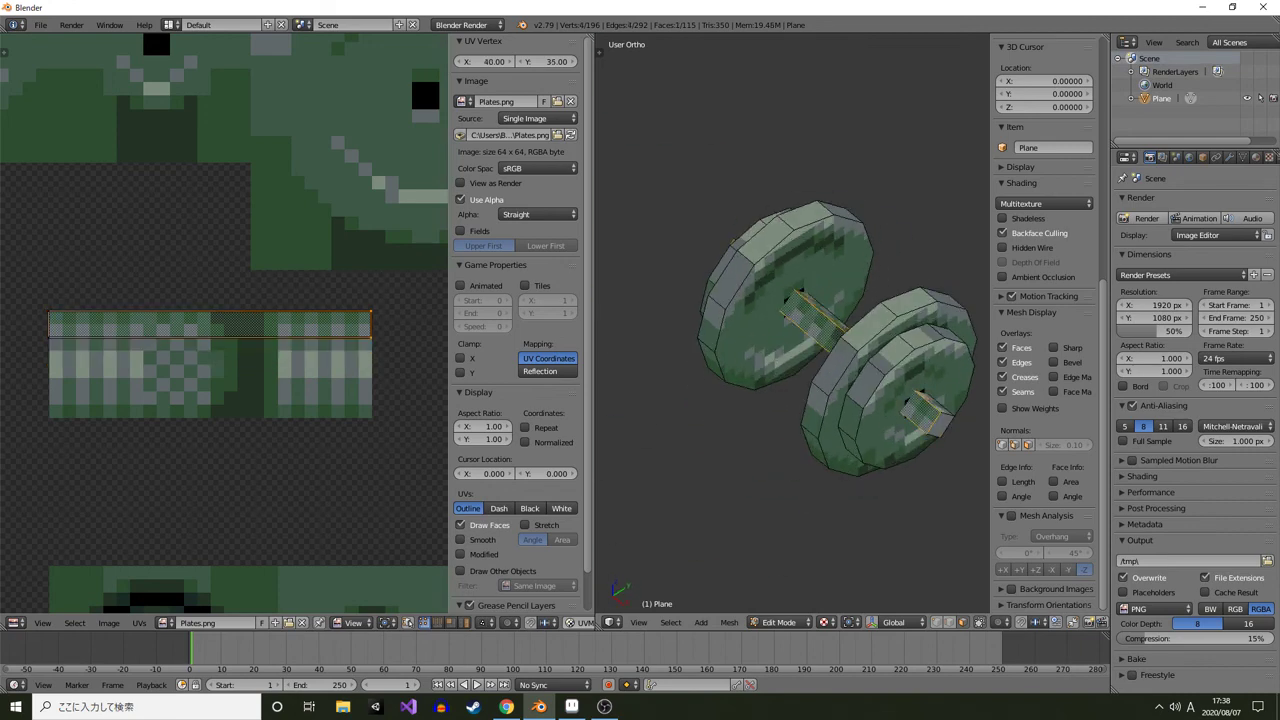
drag(820, 320, 870, 255)
shift+right_click(802, 374)
key(a)
key(a)
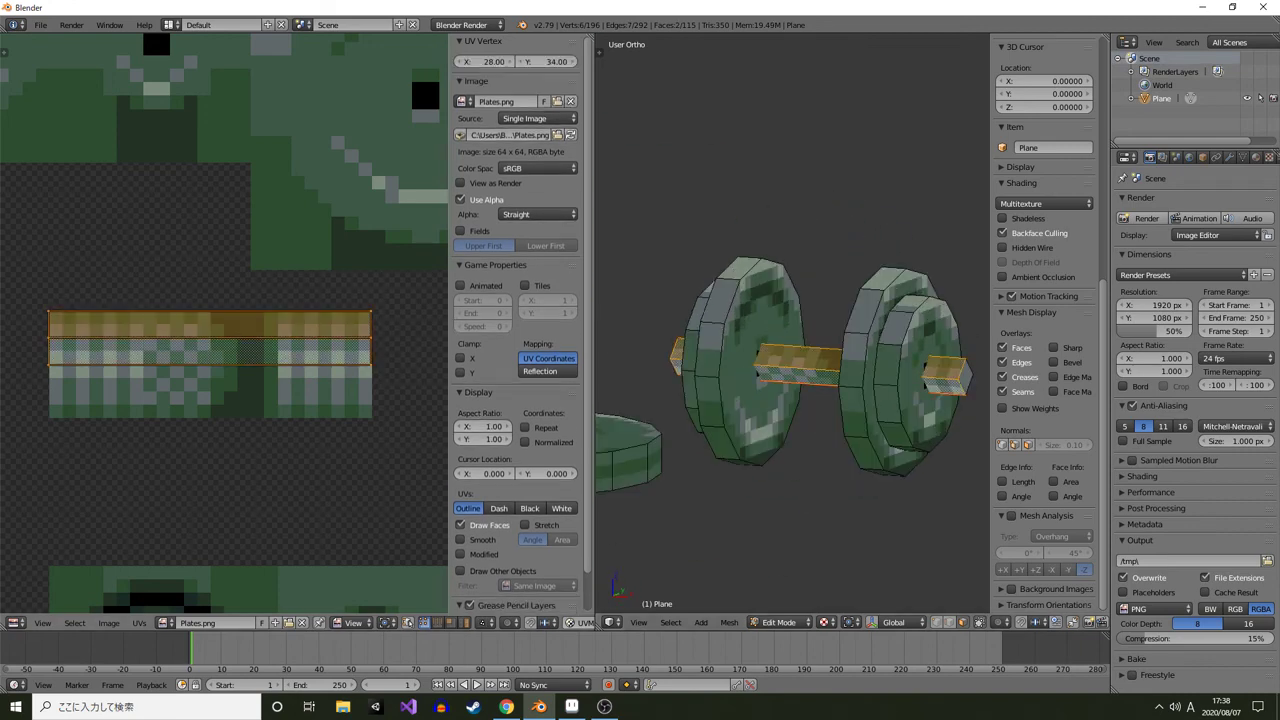
key(g)
key(Escape)
click(137, 622)
click(165, 607)
key(g)
click(165, 545)
key(Tab)
drag(760, 300, 825, 330)
key(Tab)
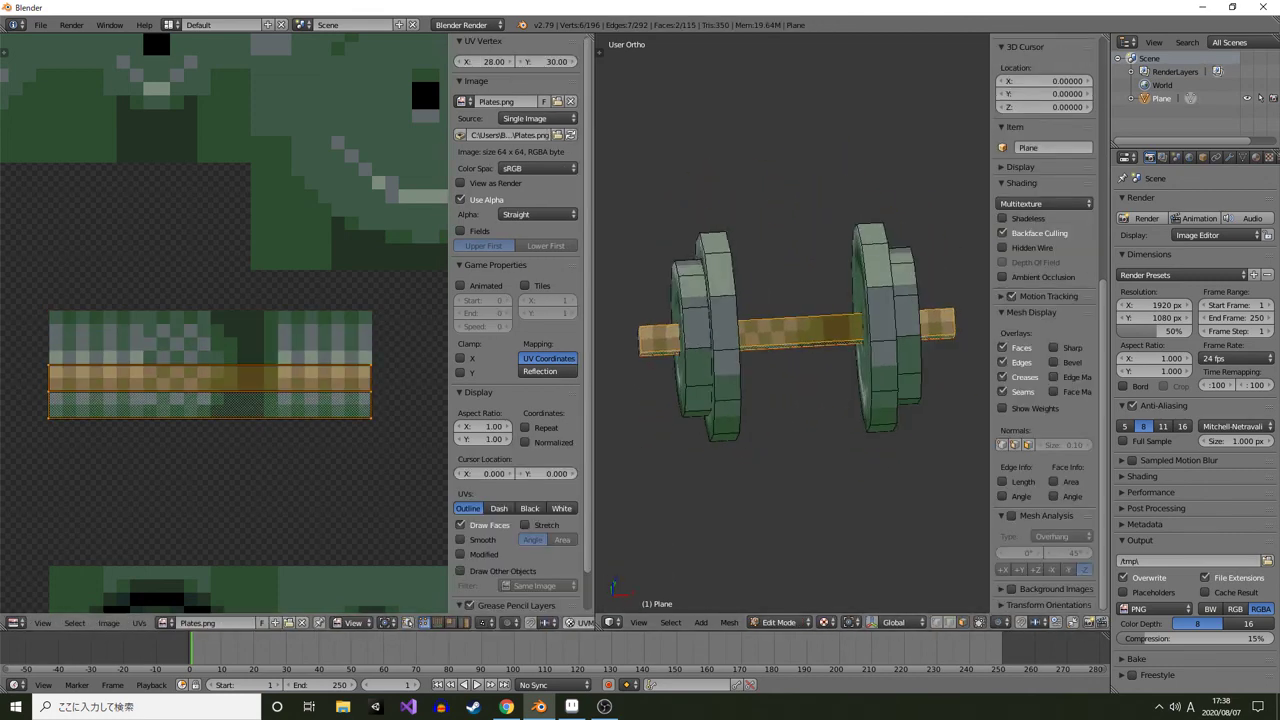
In Aseprite, draw a dark vertical line through the bar sprite with the Pencil tool and save Plates.png
click(571, 706)
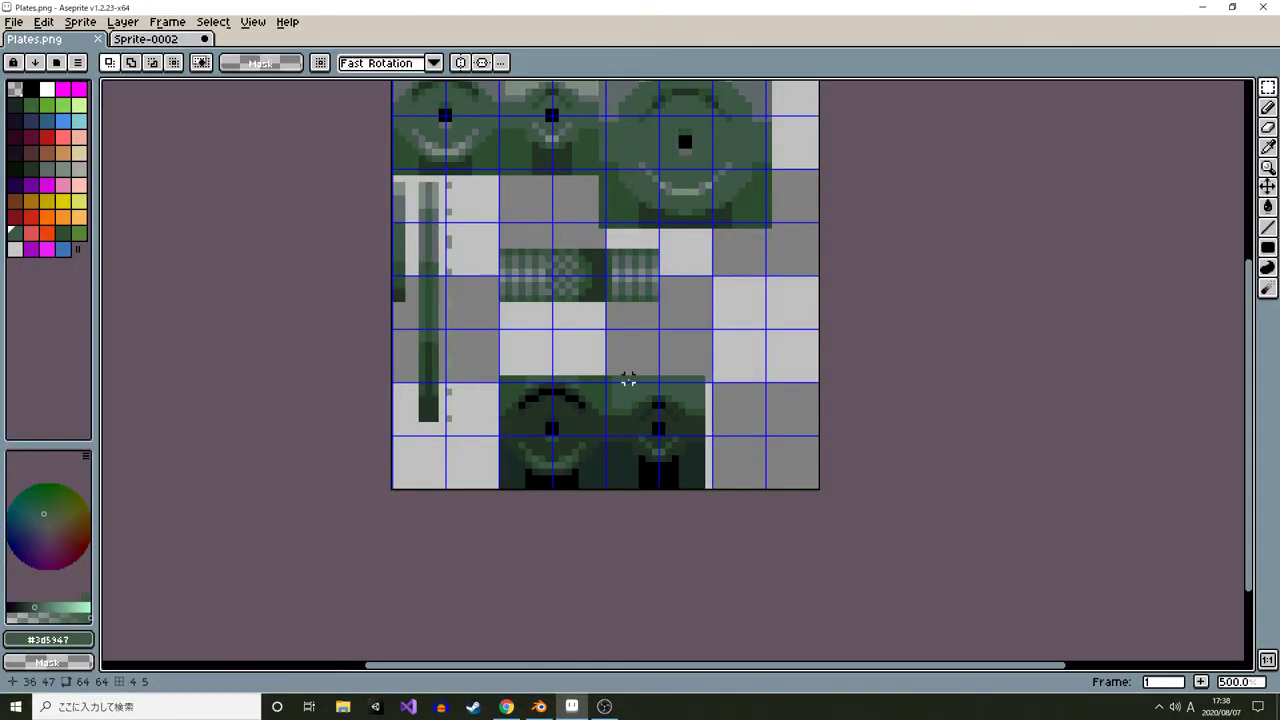
scroll(598, 185, up, 2)
key(b)
drag(616, 143, 619, 283)
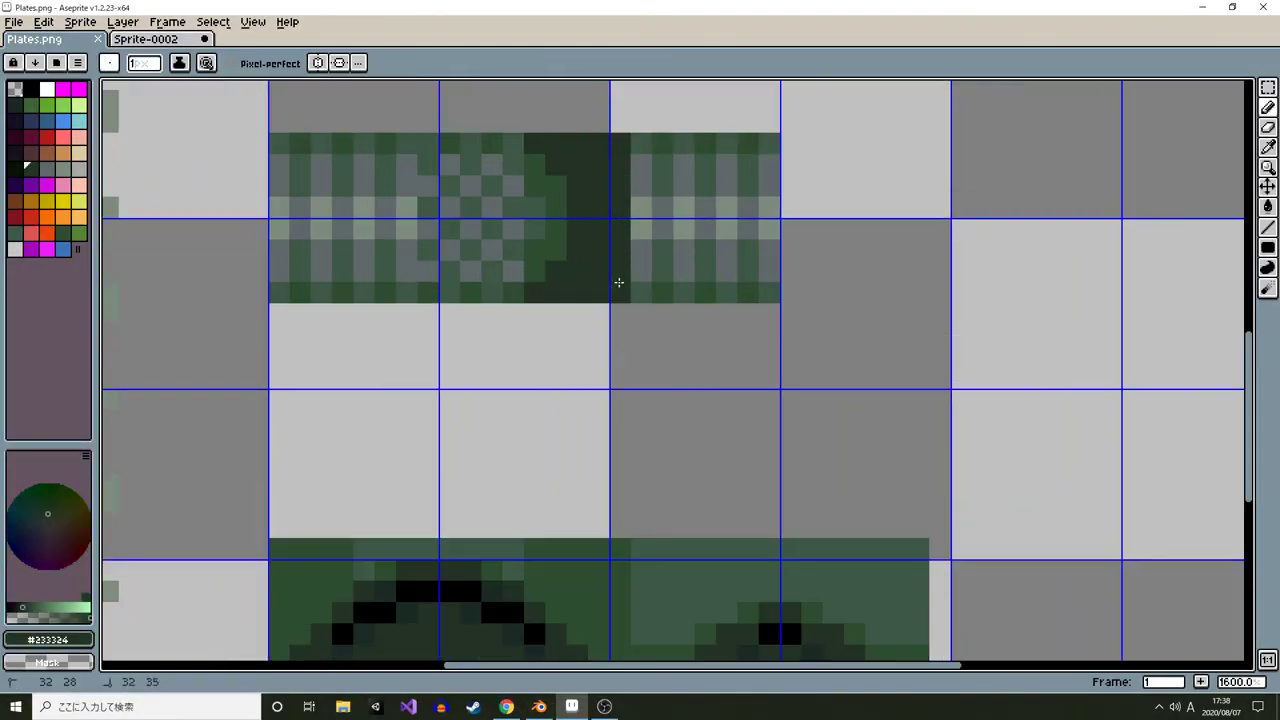
key(ctrl+s)
Switch back to Blender and inspect the updated bar texture on the dumbbell from several angles
key(alt+Tab)
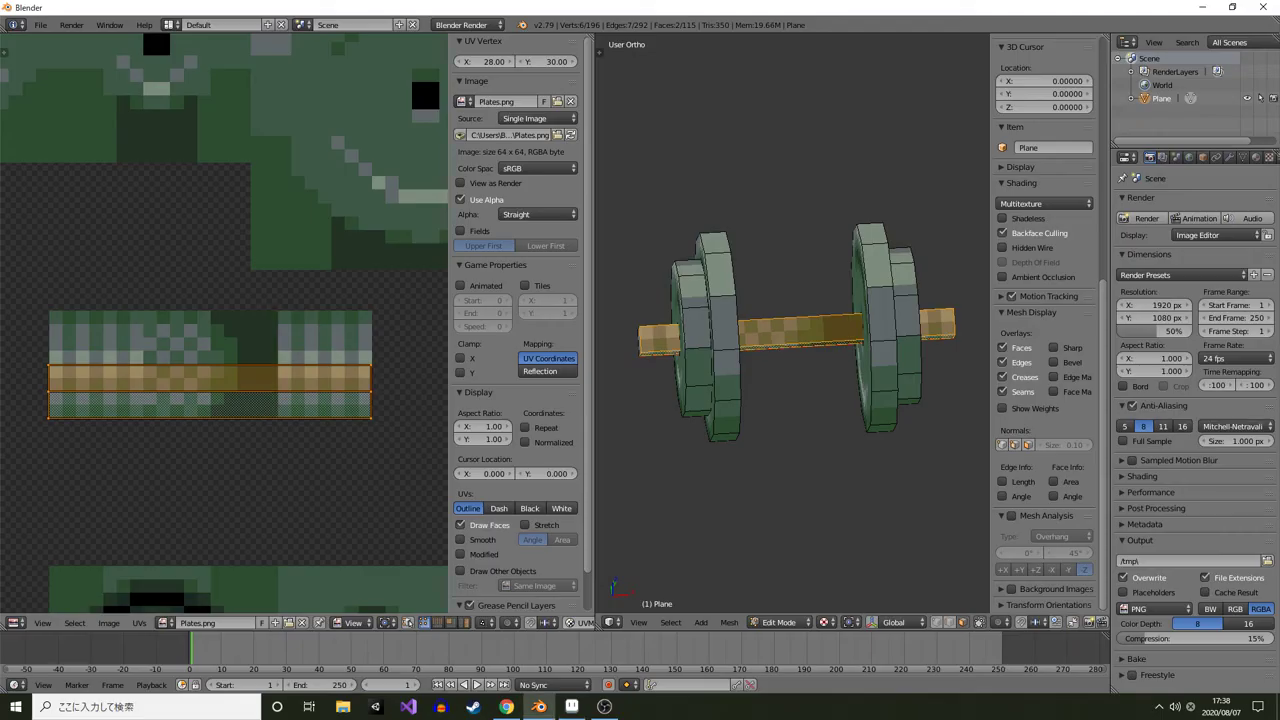
key(Tab)
scroll(792, 324, down, 3)
drag(830, 325, 862, 330)
scroll(835, 330, up, 3)
key(Tab)
Select the near plate's face, turn off Snap to Pixels and nudge its UVs slightly
right_click(835, 330)
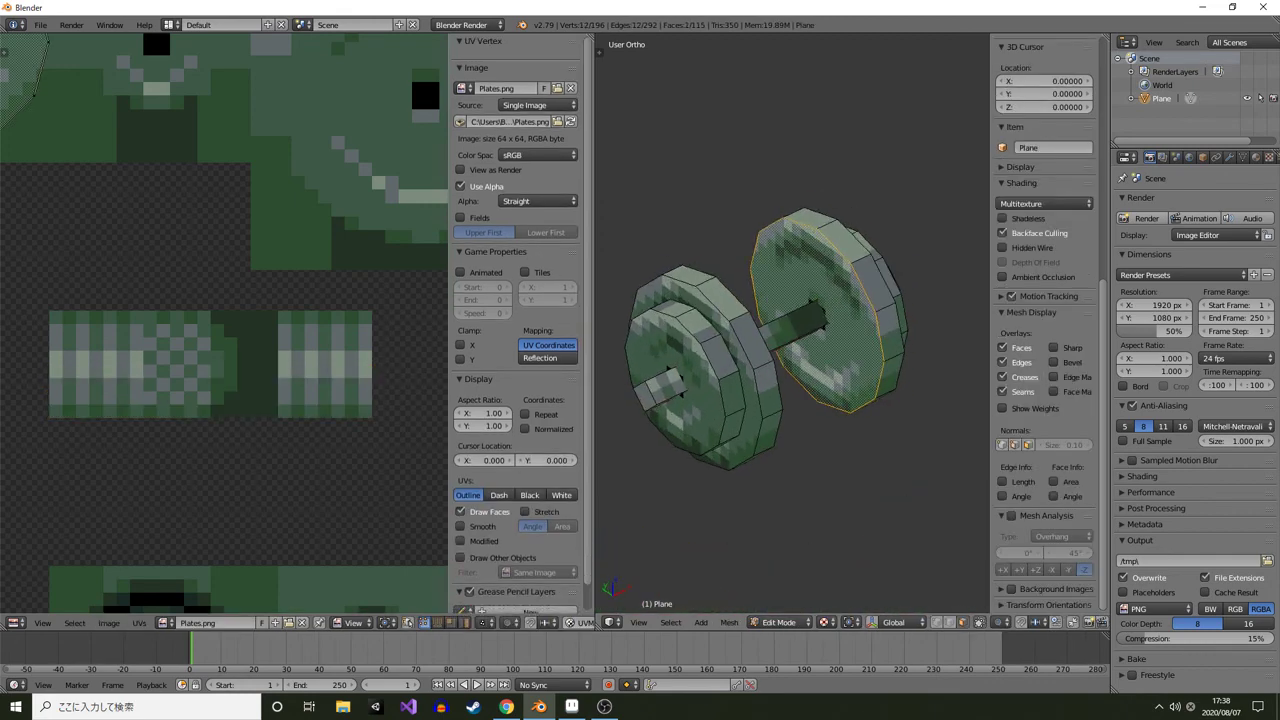
shift+right_click(730, 342)
scroll(224, 323, down, 4)
key(a)
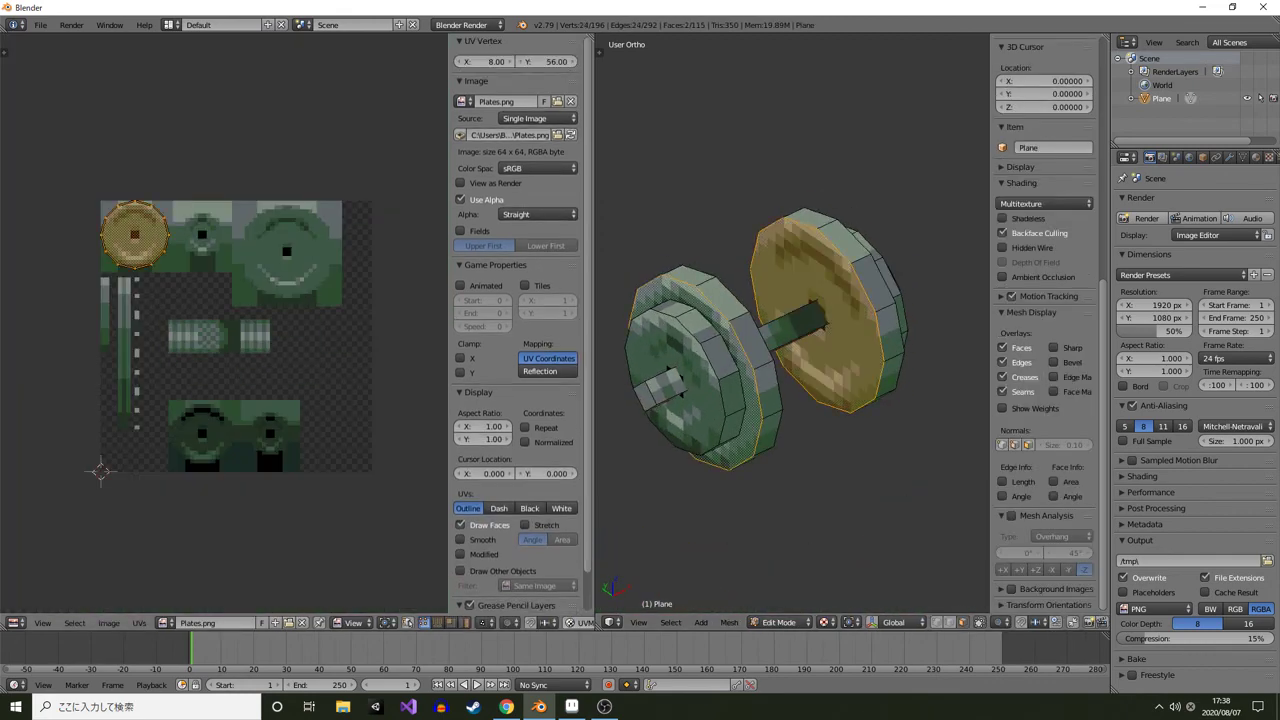
scroll(250, 330, up, 1)
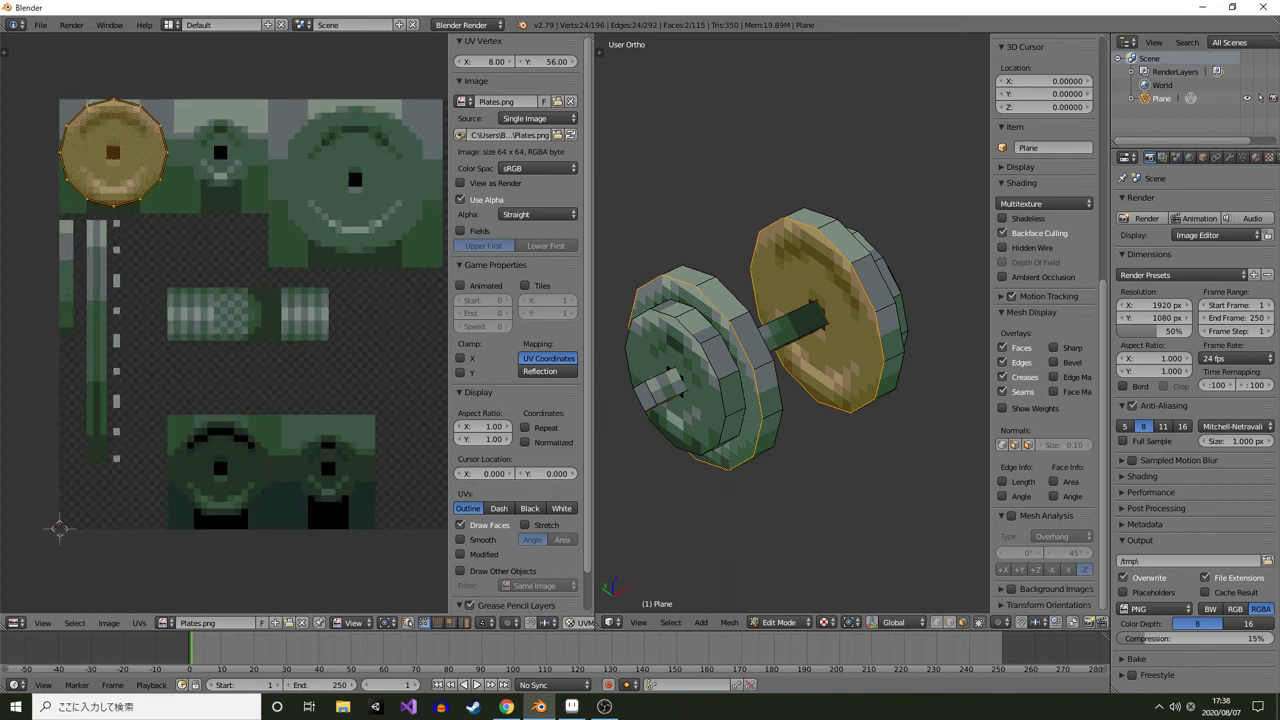
click(139, 623)
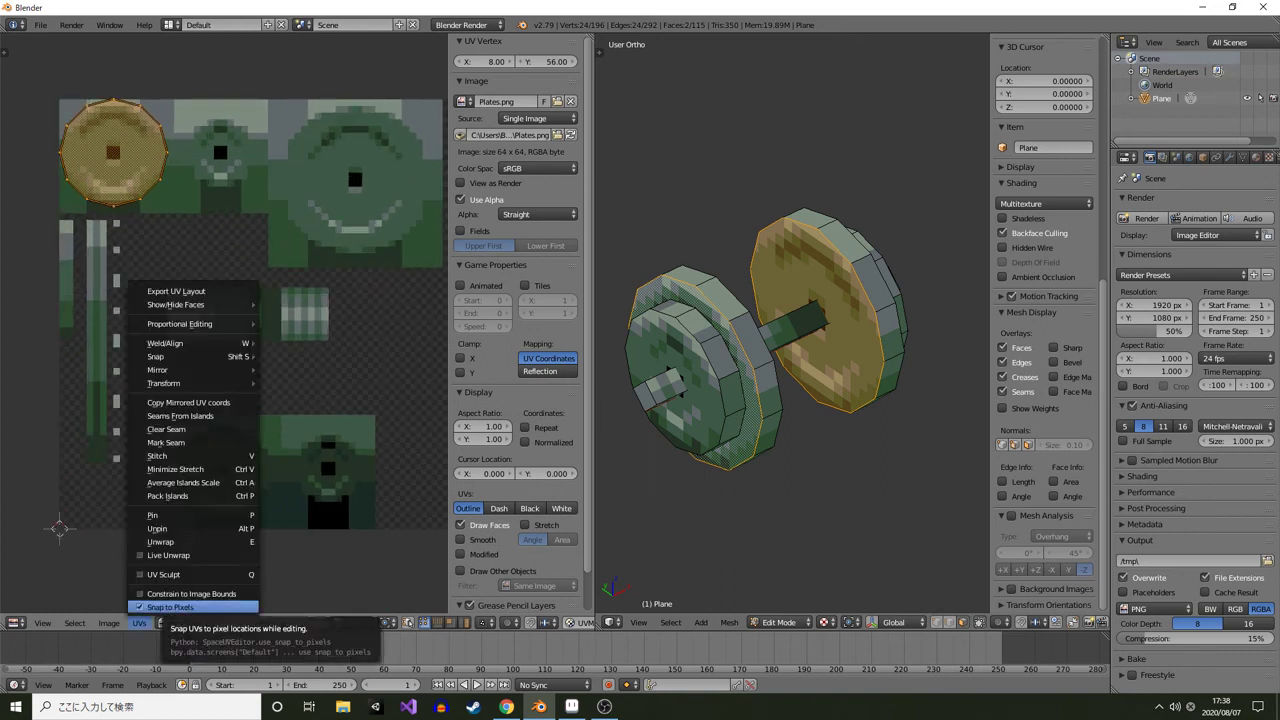
click(185, 607)
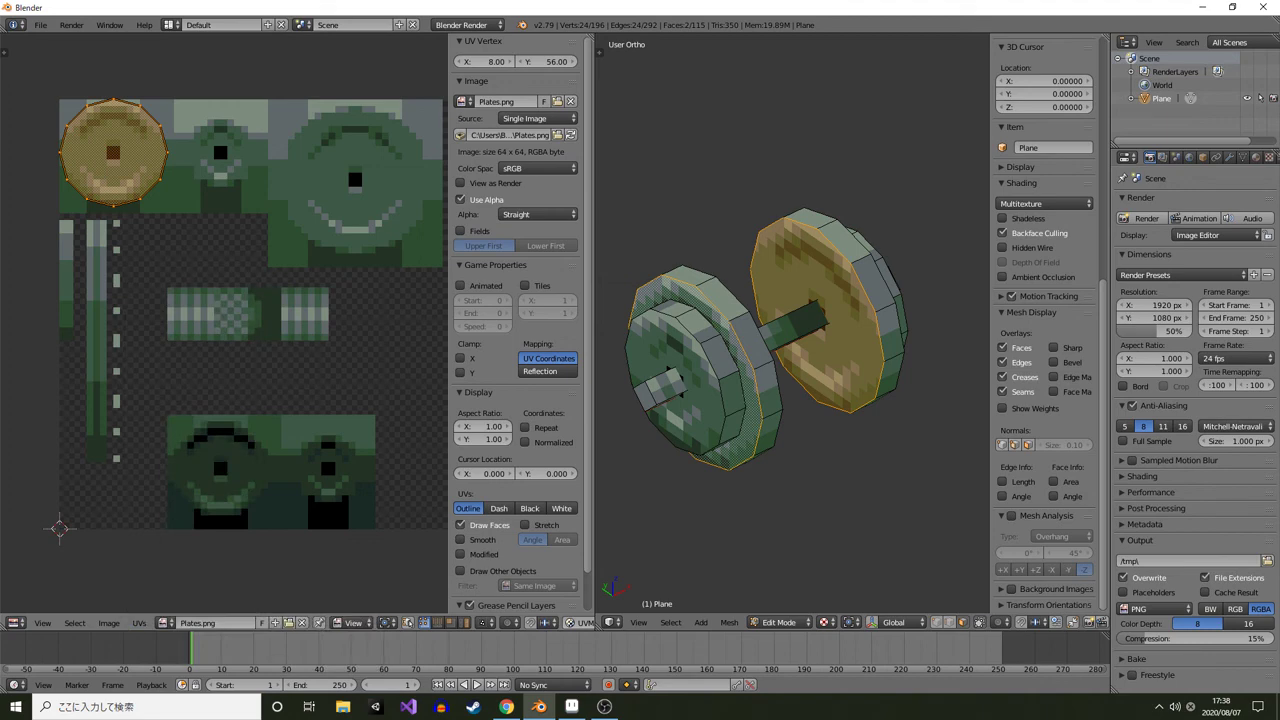
scroll(224, 323, up, 2)
drag(180, 230, 275, 367)
key(g)
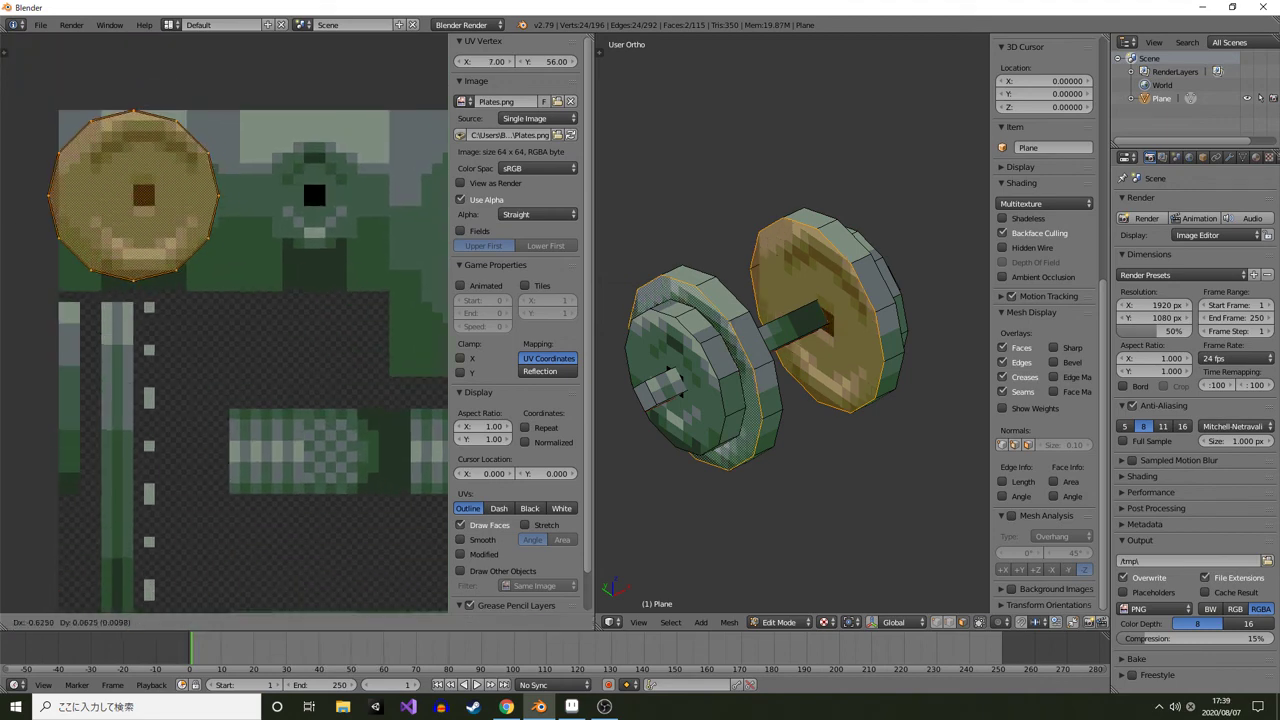
key(Return)
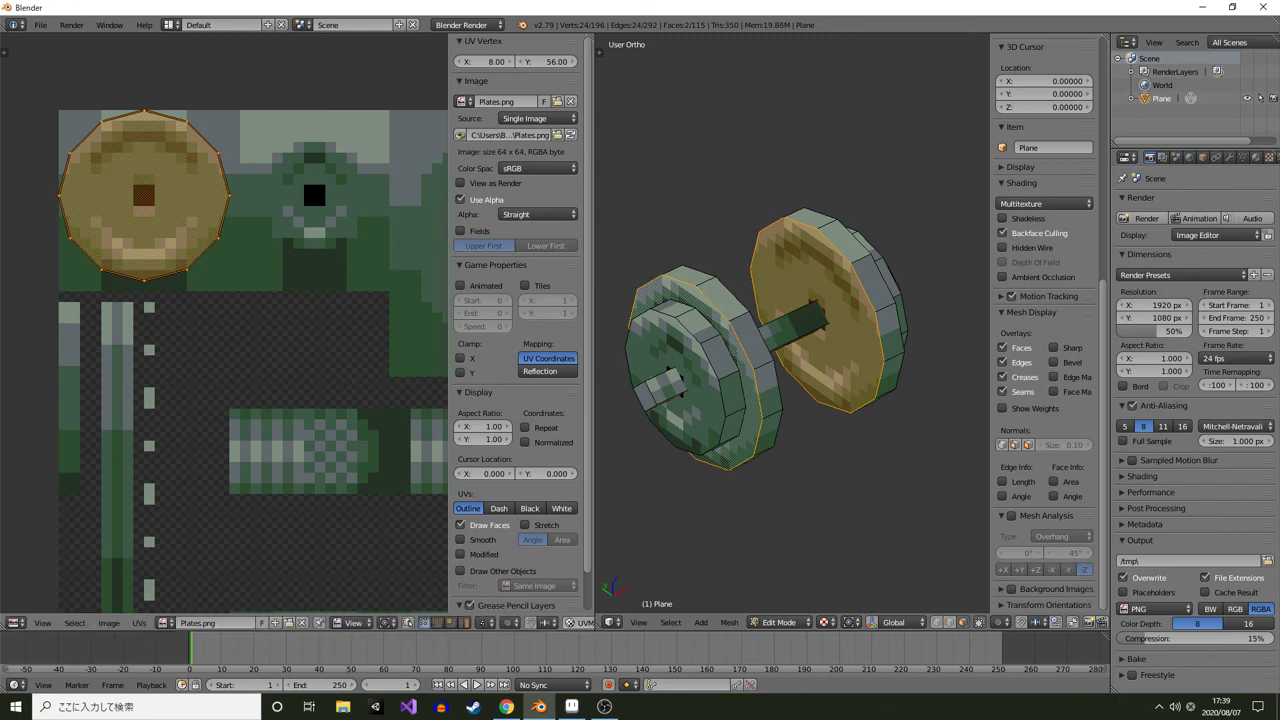
Move that plate face's UVs onto the lower-left plate sprite, setting its UV vertex to X 24, Y 9
scroll(224, 323, up, 3)
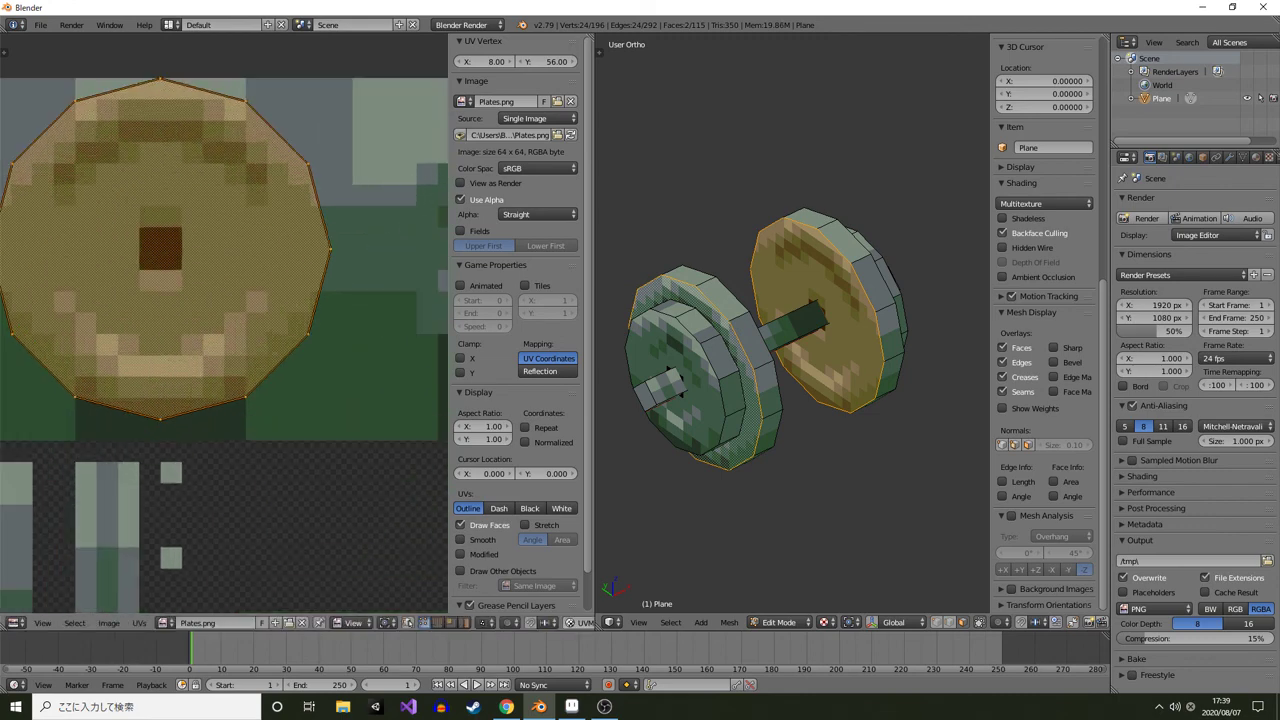
drag(180, 286, 268, 359)
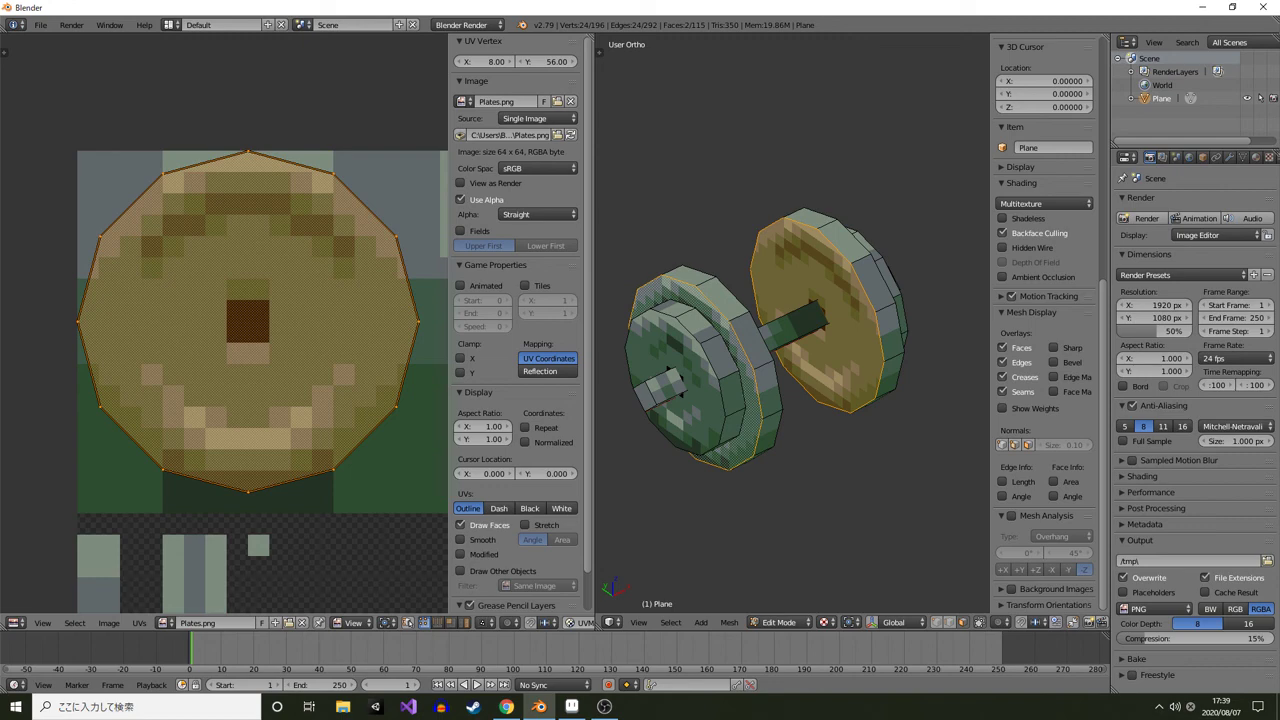
scroll(224, 323, down, 4)
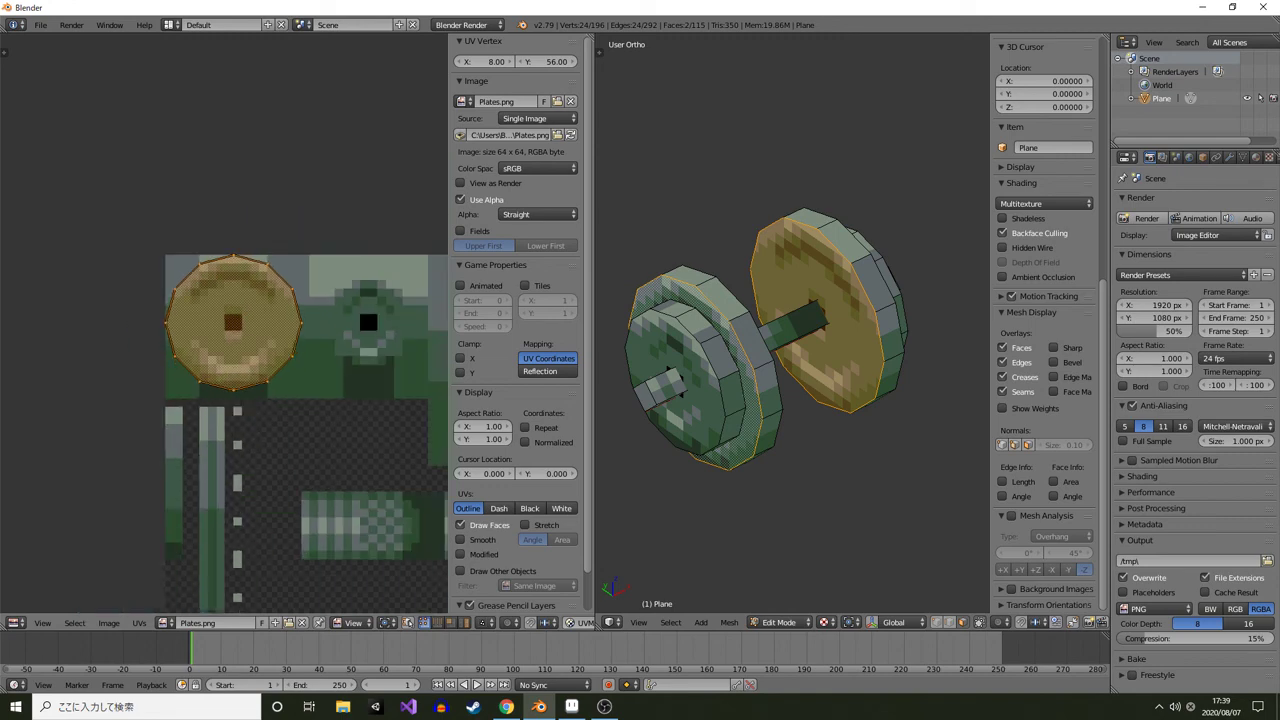
drag(270, 370, 215, 254)
key(g)
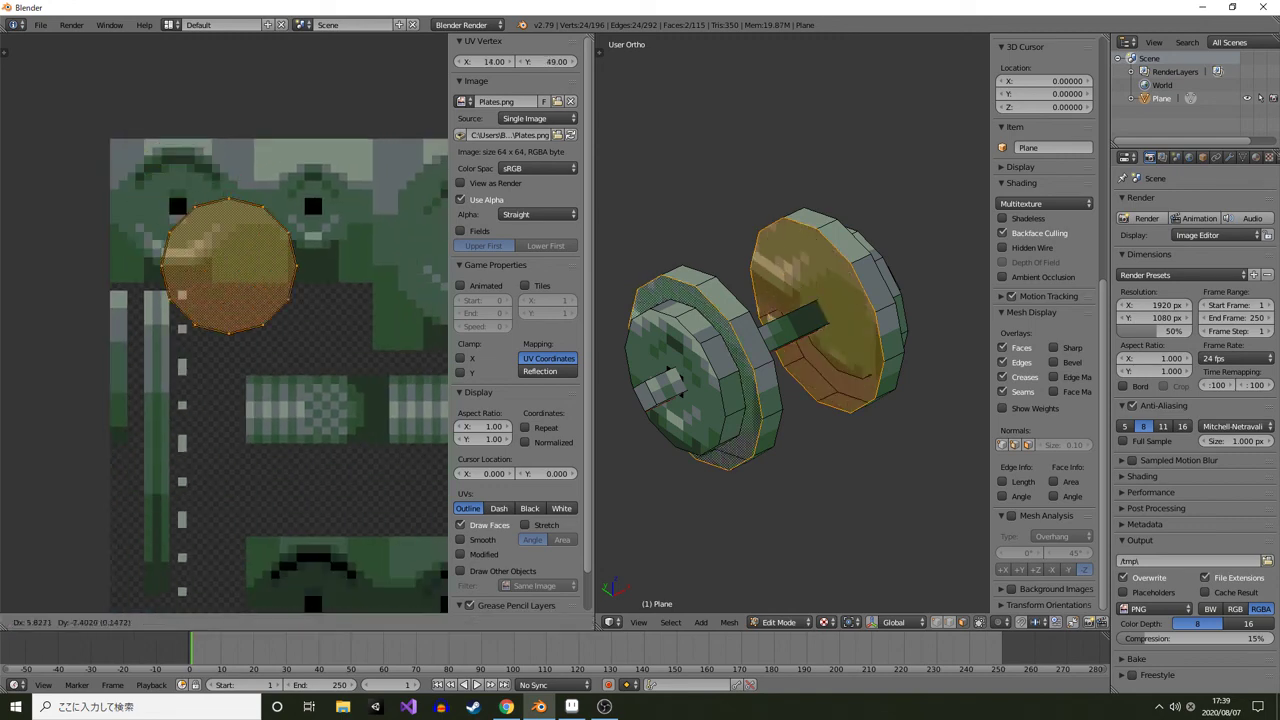
key(Escape)
key(g)
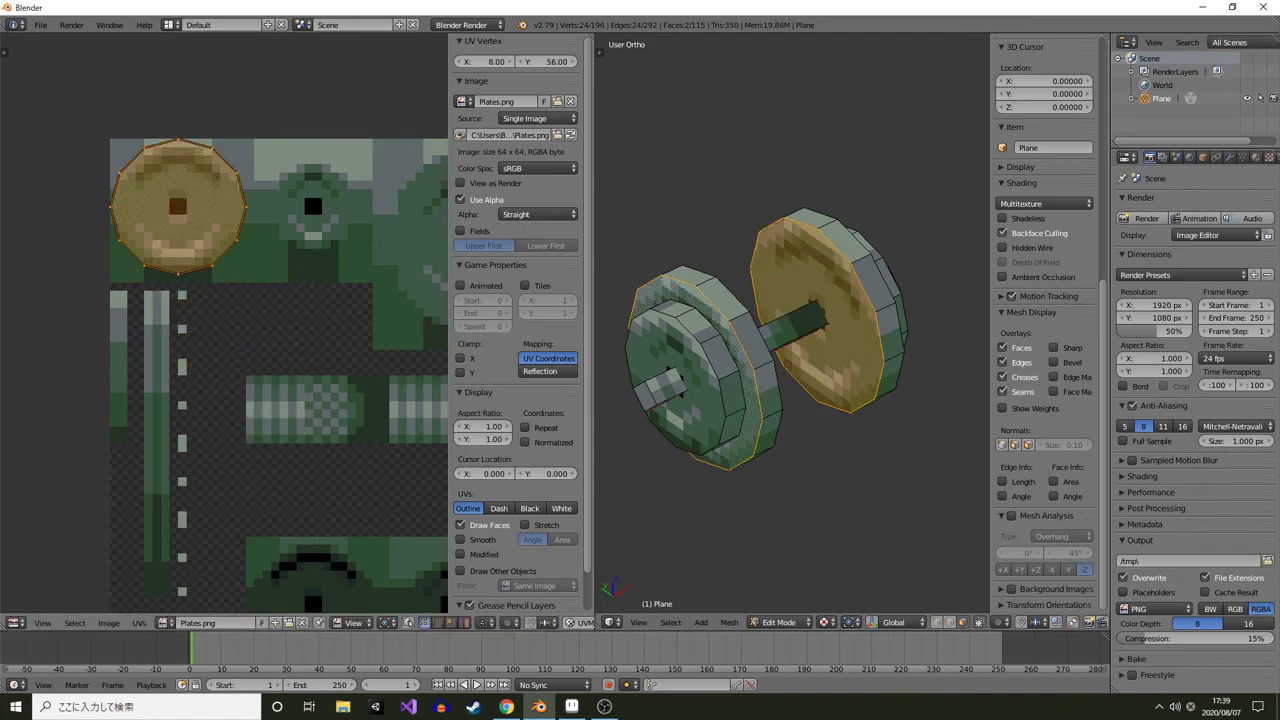
click(178, 207)
drag(178, 207, 137, 166)
drag(482, 62, 316, 62)
drag(300, 440, 285, 256)
scroll(224, 322, up, 3)
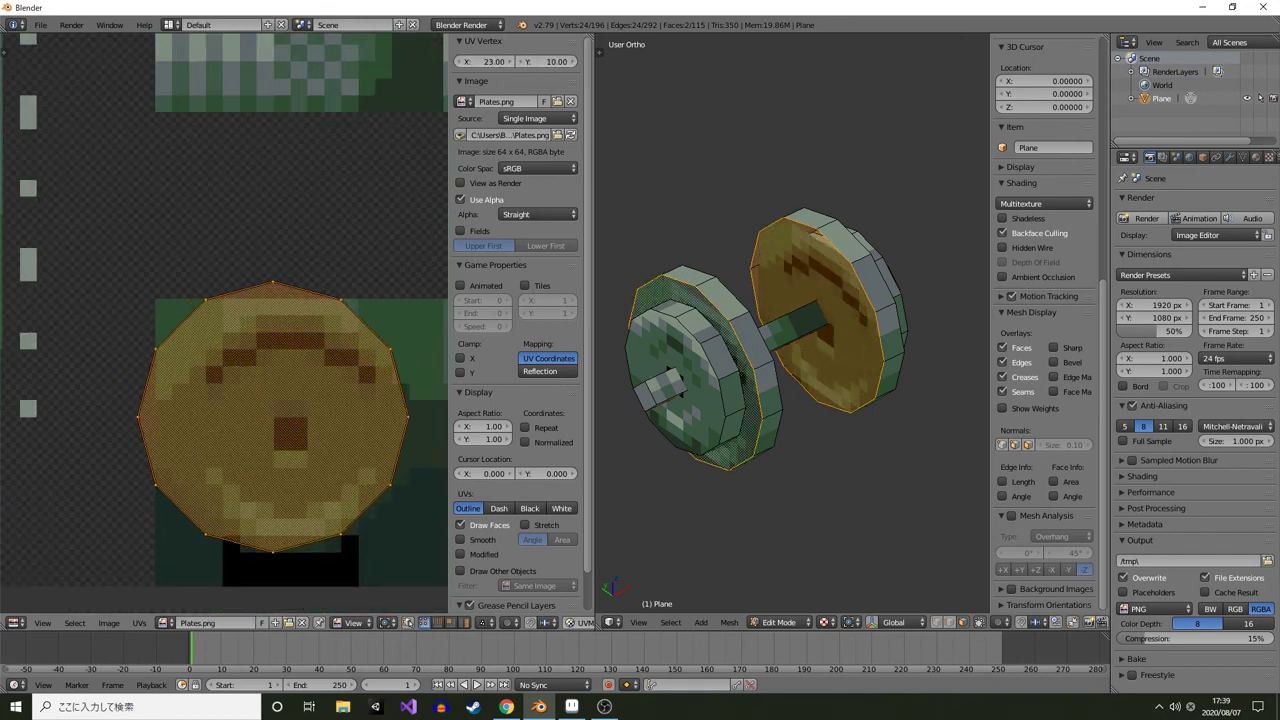
click(522, 62)
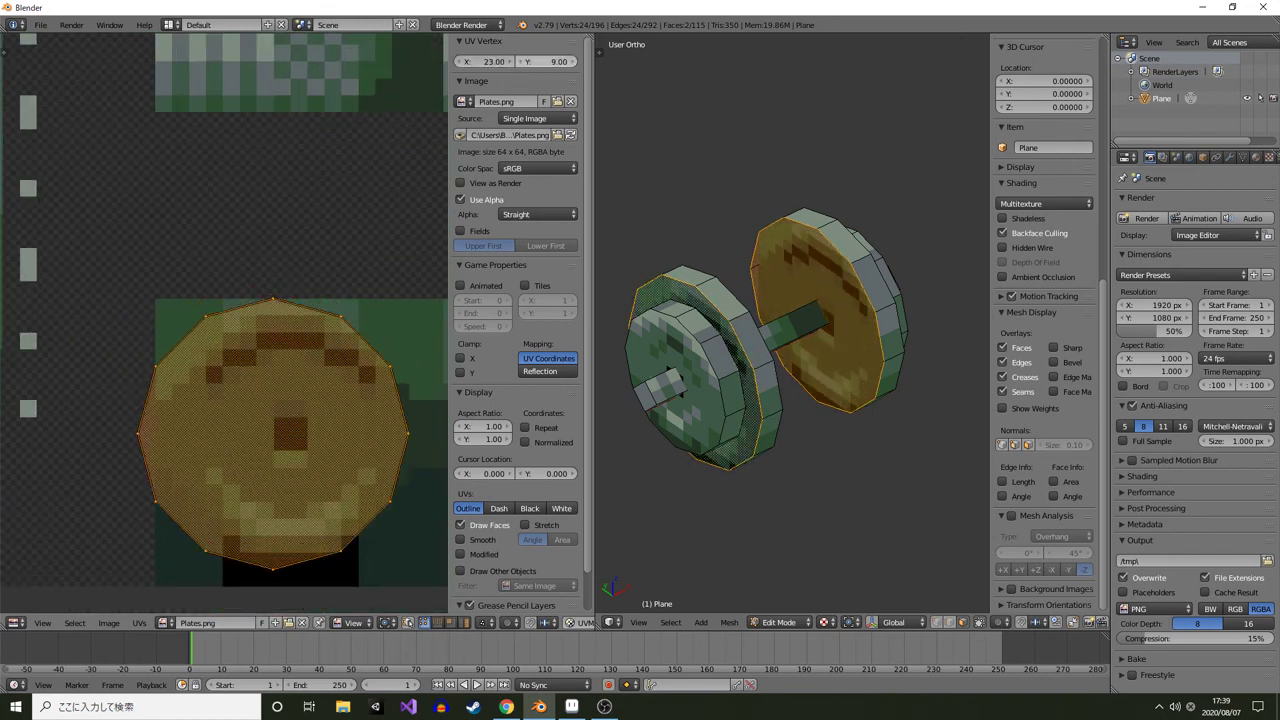
click(522, 62)
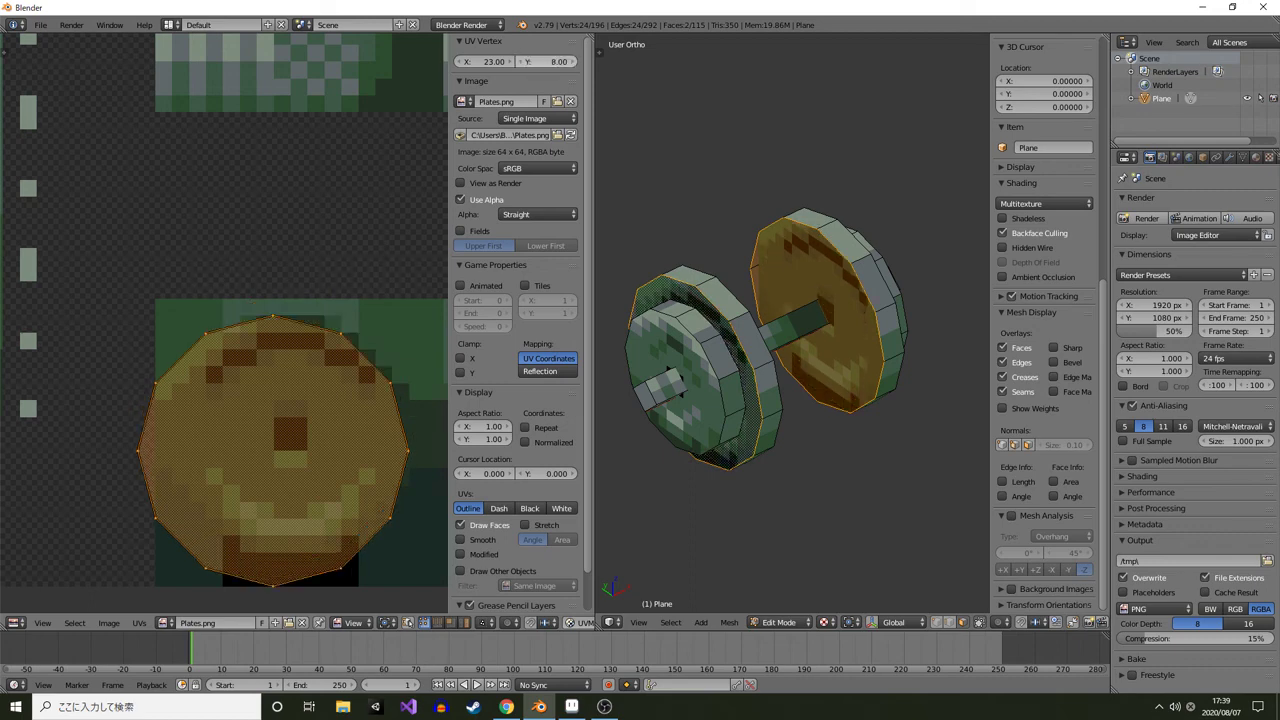
click(573, 62)
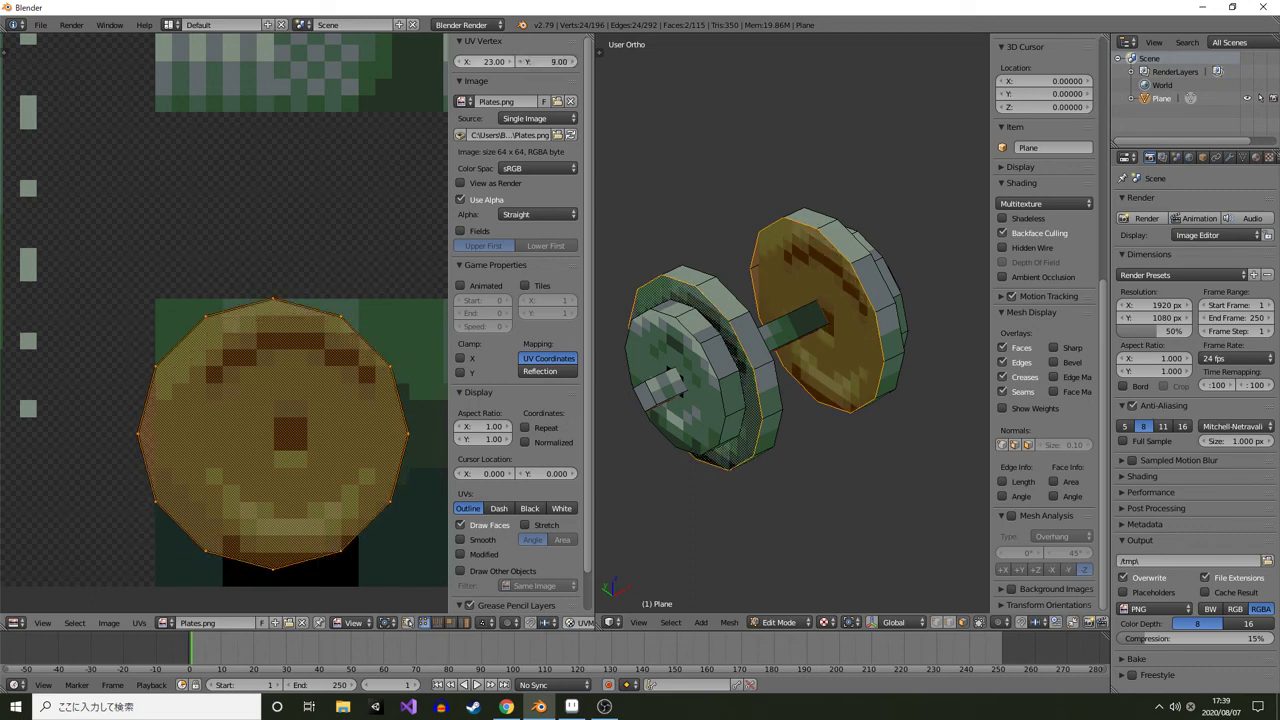
click(511, 62)
Select the other plate's face and move its UVs onto the lower-right plate sprite, setting the UV vertex to X 40, Y 9
scroll(224, 324, down, 4)
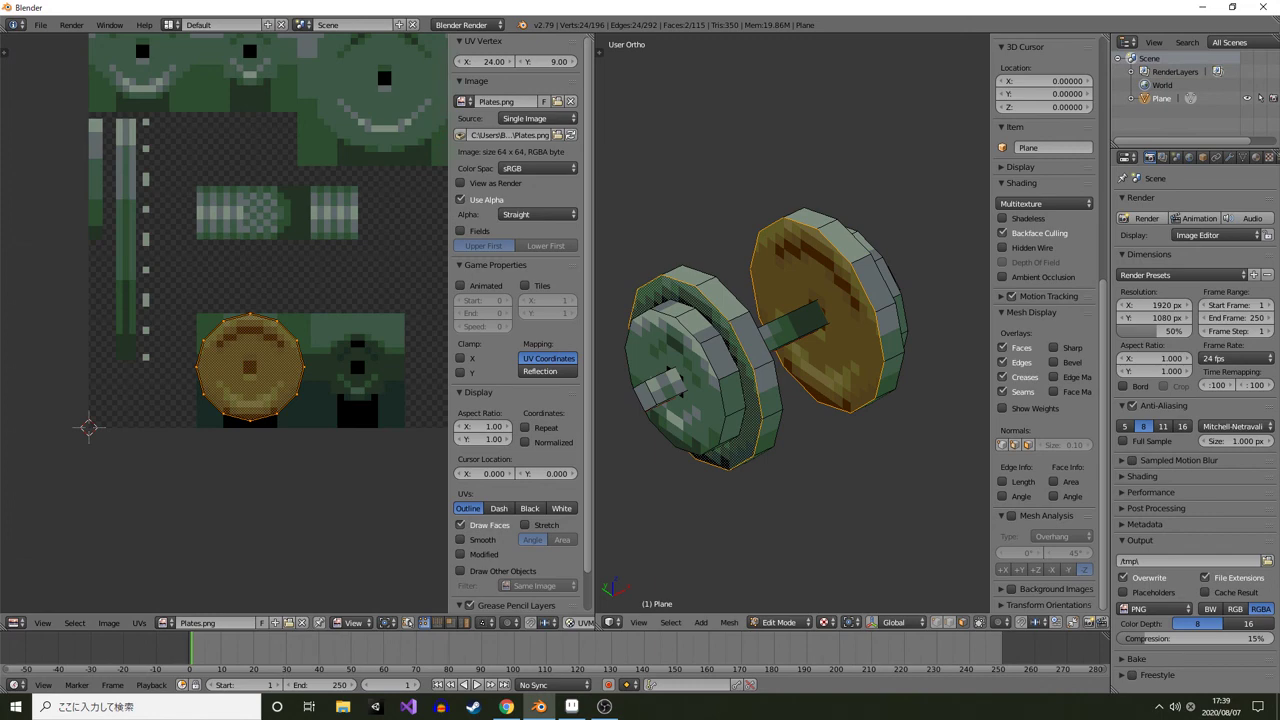
right_click(688, 355)
mouse_move(688, 355)
mouse_down()
mouse_move(820, 352)
mouse_move(678, 358)
mouse_up()
drag(250, 260, 221, 346)
key(a)
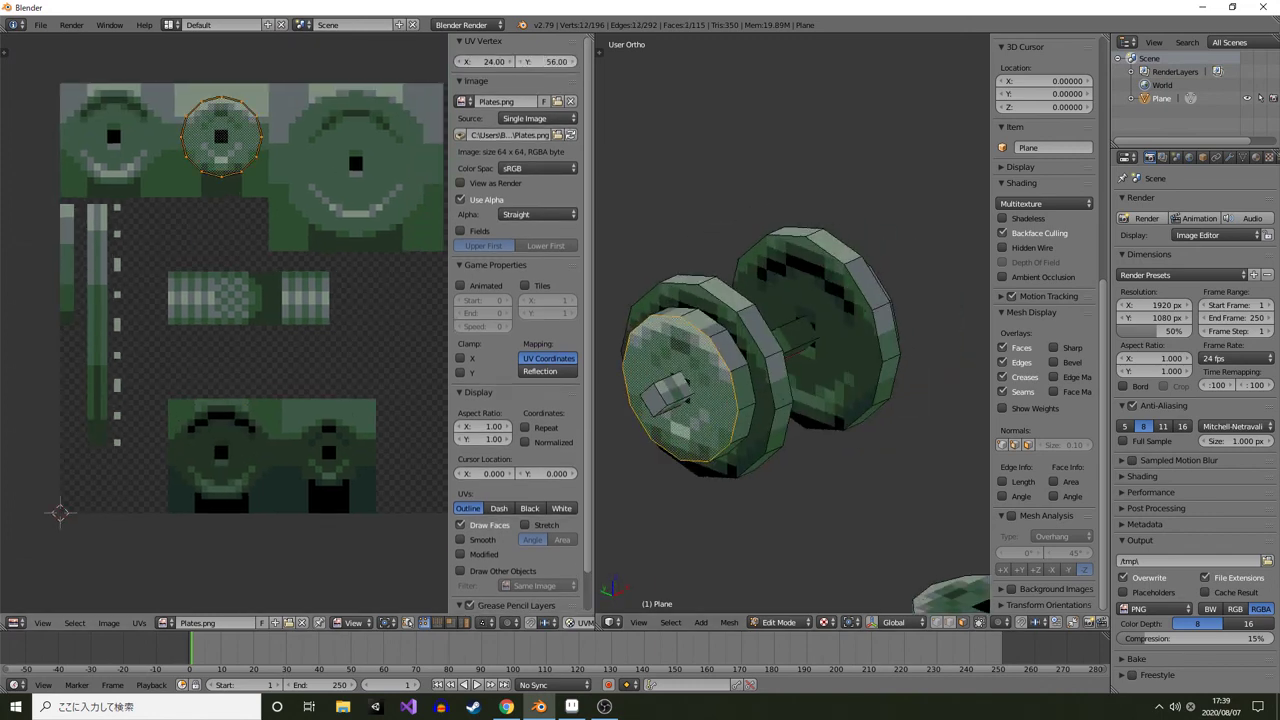
drag(548, 62, 514, 62)
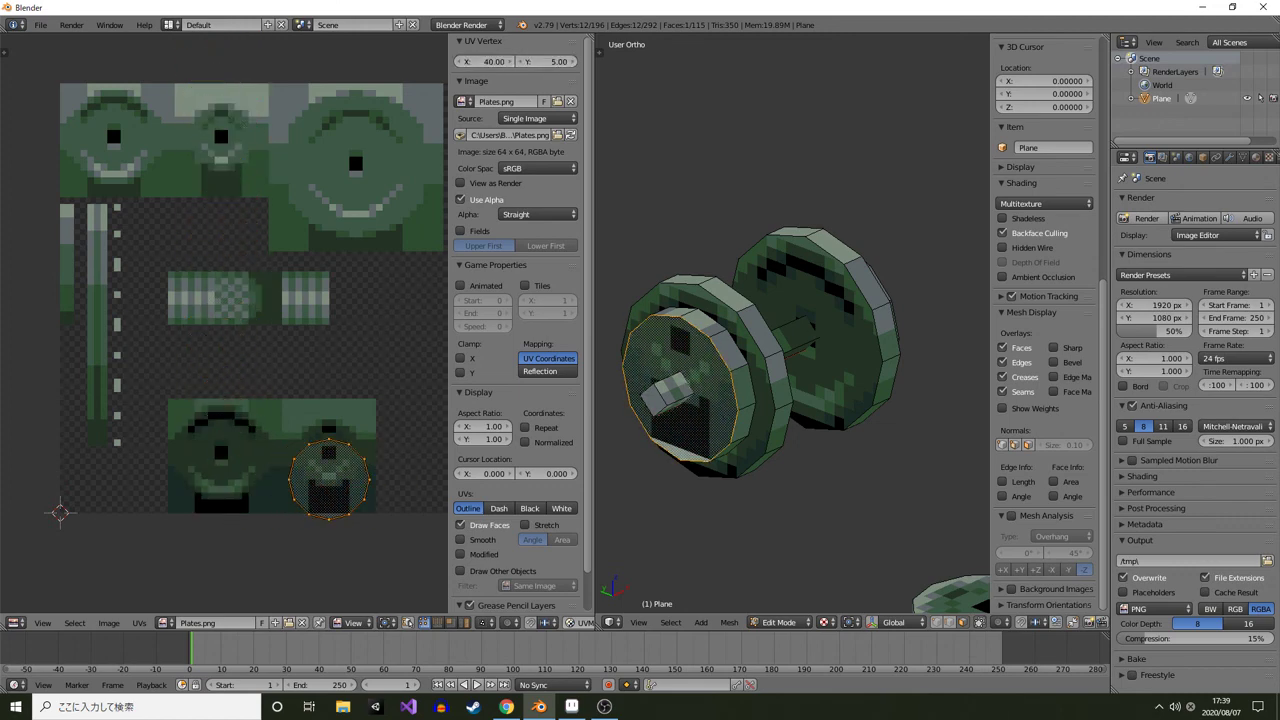
click(573, 62)
click(573, 62)
click(573, 62)
click(573, 62)
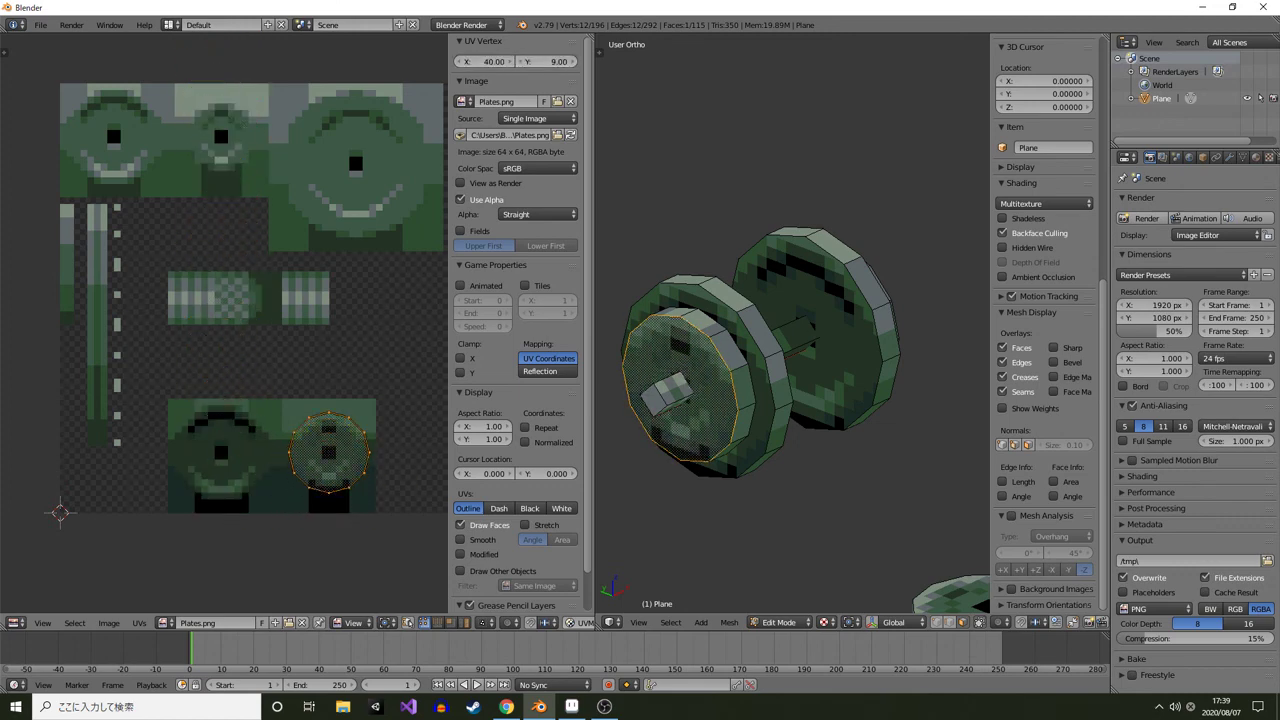
Examine the textured dumbbell from different angles
scroll(224, 322, up, 1)
drag(770, 330, 900, 375)
scroll(793, 340, down, 2)
key(Tab)
scroll(793, 340, down, 4)
scroll(793, 340, up, 4)
scroll(850, 340, up, 2)
drag(620, 365, 750, 378)
Switch to Aseprite and inspect the bar sprite in Plates.png up close
key(alt+Tab)
scroll(722, 494, down, 2)
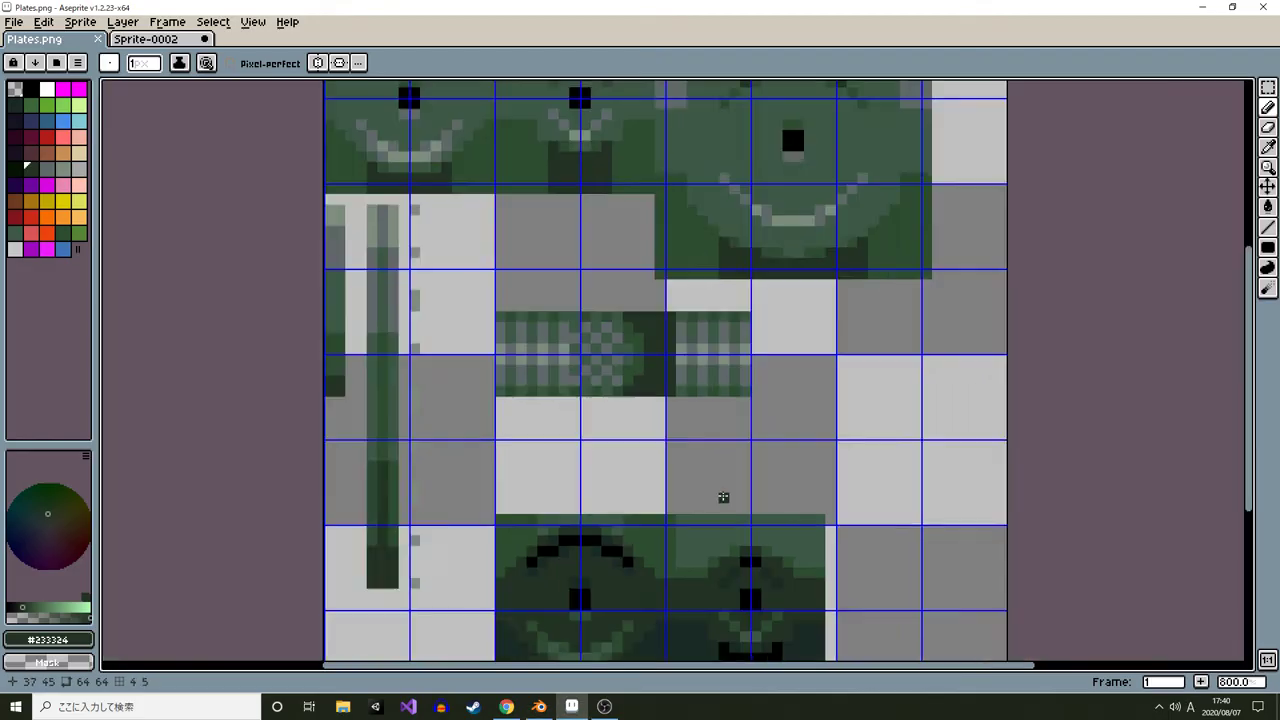
drag(722, 497, 715, 340)
scroll(611, 449, up, 2)
scroll(694, 277, down, 4)
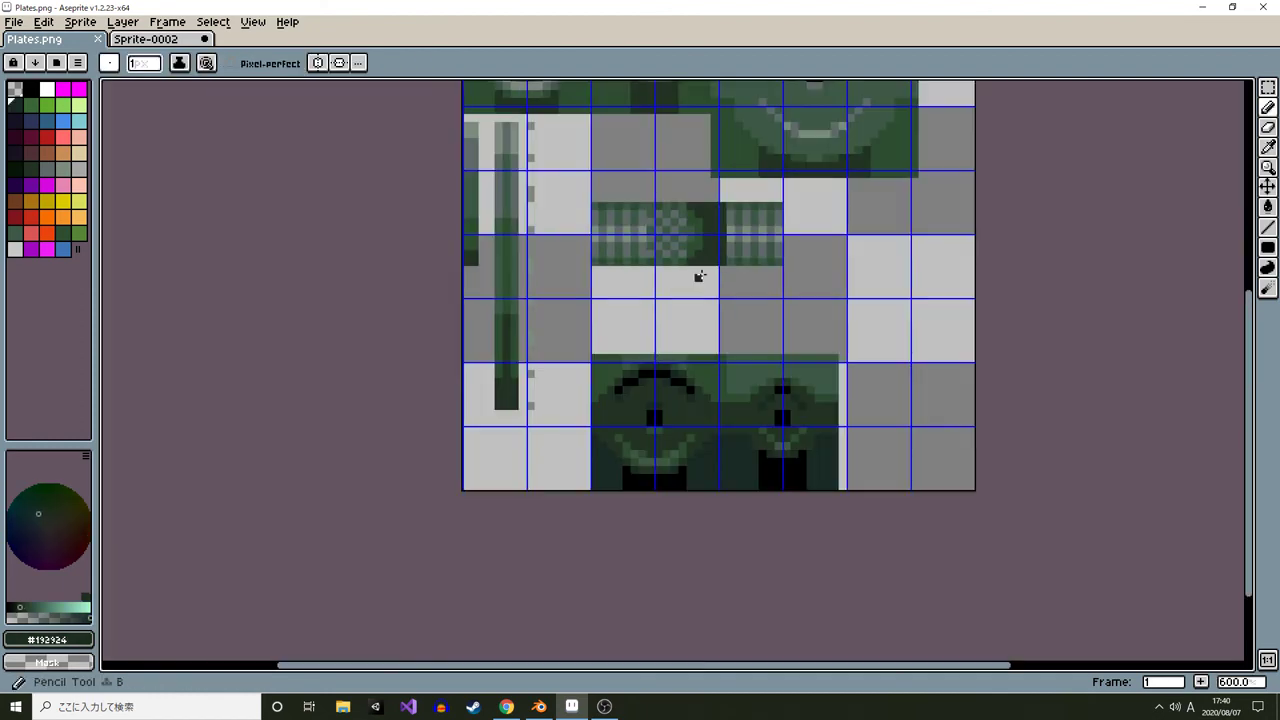
scroll(696, 246, up, 4)
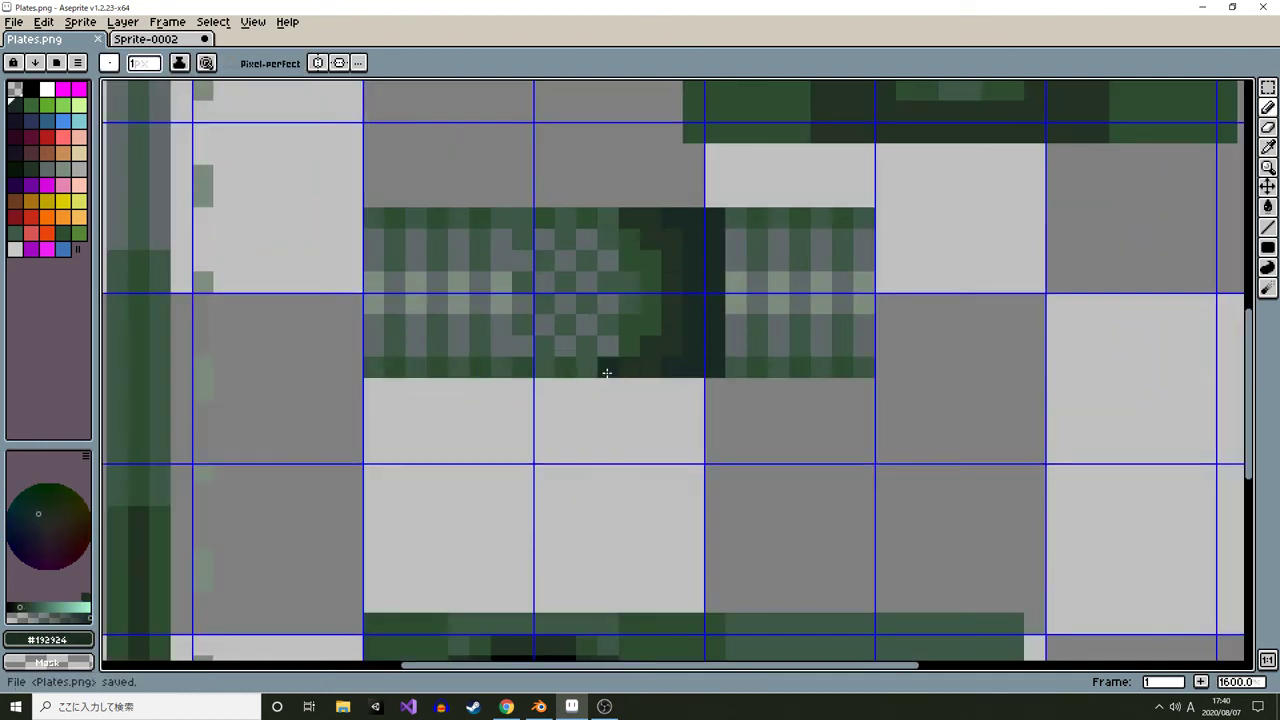
Switch back to Blender and examine the dumbbell in a maximized viewport
key(alt+Tab)
drag(710, 370, 860, 370)
scroll(800, 330, down, 2)
scroll(850, 355, down, 2)
scroll(850, 355, down, 2)
drag(790, 320, 670, 385)
key(ctrl+Up)
scroll(800, 380, down, 4)
scroll(520, 400, up, 3)
Select the bar's end face, turn Snap to Pixels back on and move its UVs
key(Tab)
right_click(522, 472)
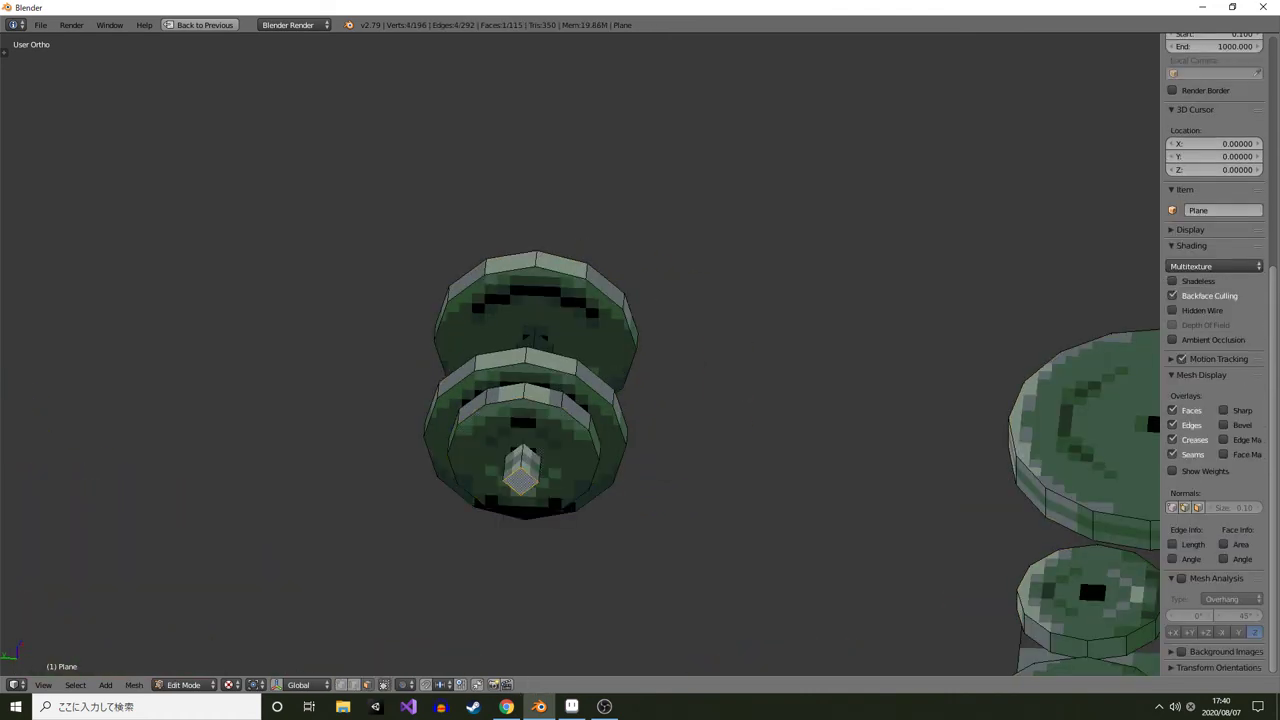
drag(522, 472, 430, 405)
key(ctrl+Up)
scroll(280, 258, down, 2)
scroll(240, 300, up, 6)
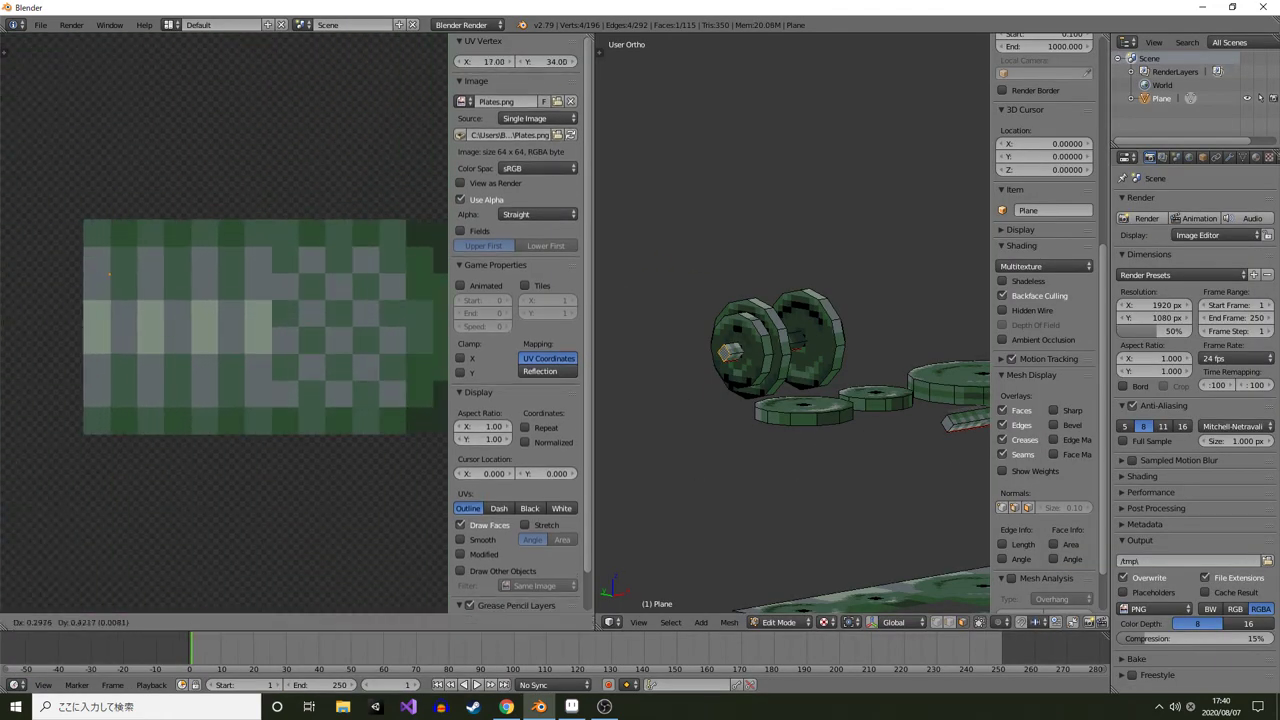
click(139, 623)
click(150, 607)
key(g)
key(Tab)
Examine the whole textured model and sprite sheet plane in a maximized viewport
drag(790, 330, 362, 382)
scroll(792, 324, down, 3)
key(shift+space)
scroll(792, 340, down, 3)
scroll(580, 355, up, 3)
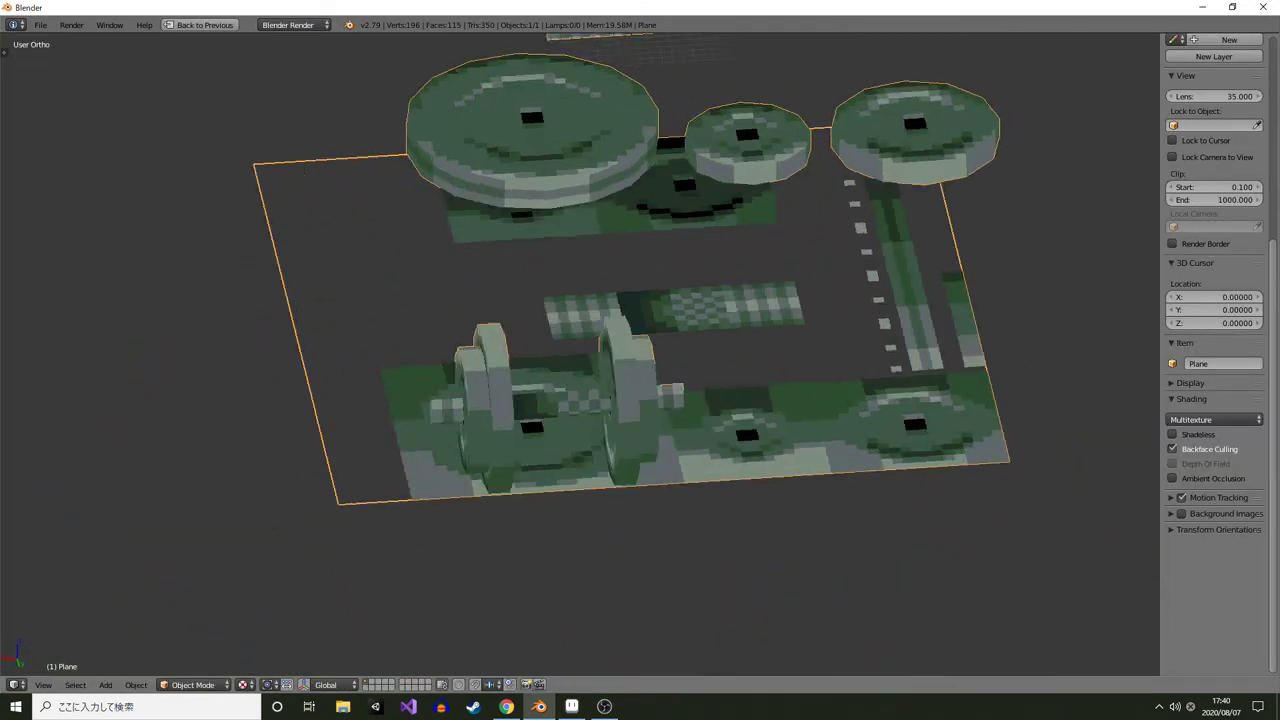
drag(580, 355, 600, 360)
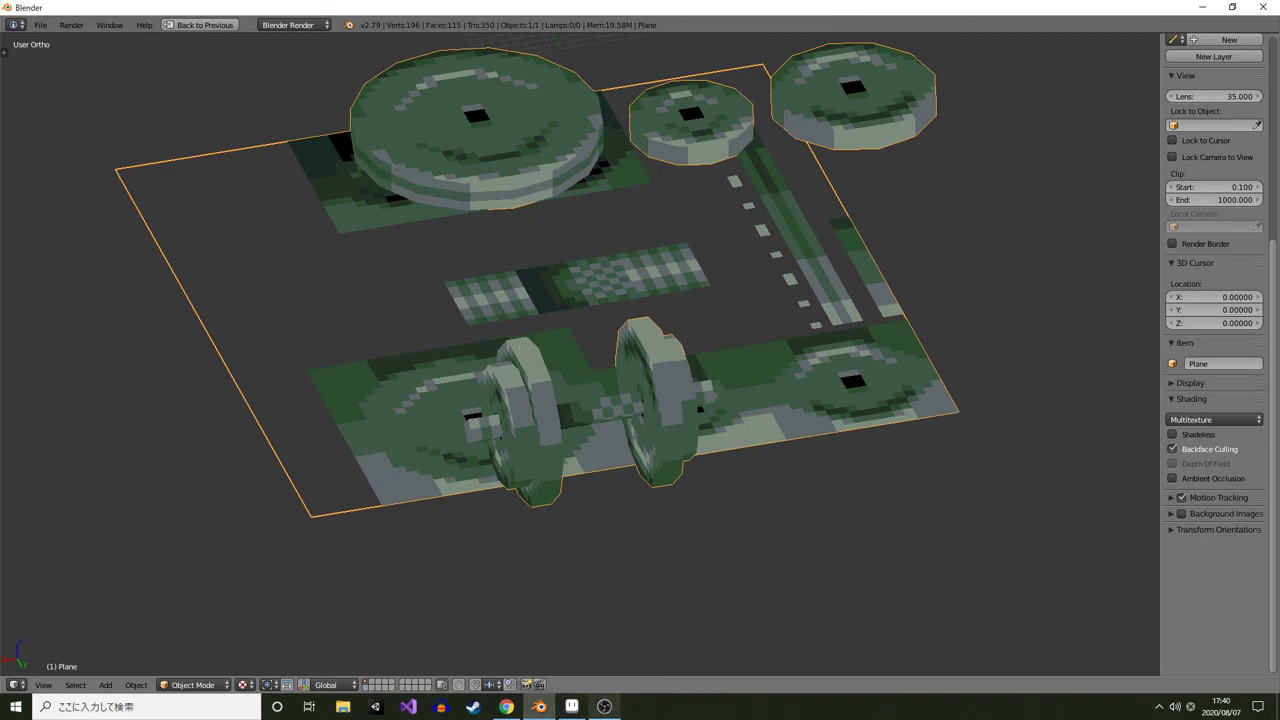